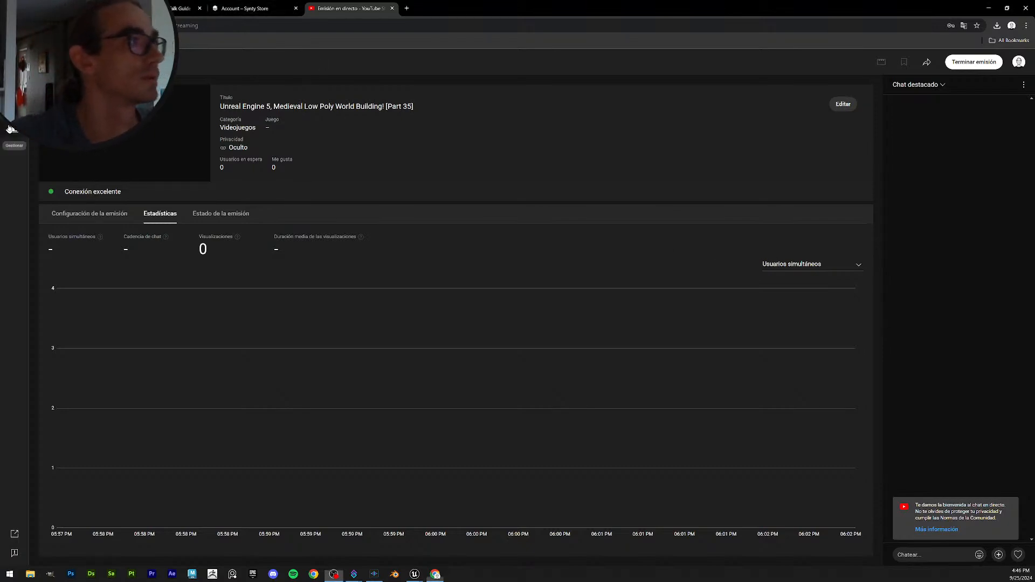
Schedule a live stream reusing the previous settings, titled "Unreal Engine 5, Medieval Low Poly World Building! [Part 35] Vertical!".
left_click(10, 128)
left_click(586, 339)
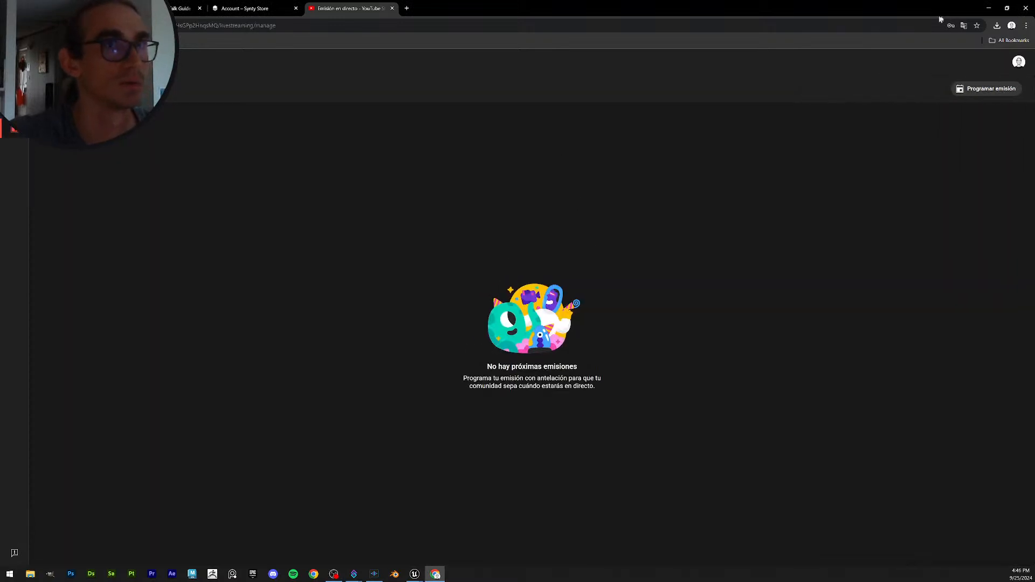
left_click(969, 89)
left_click(589, 357)
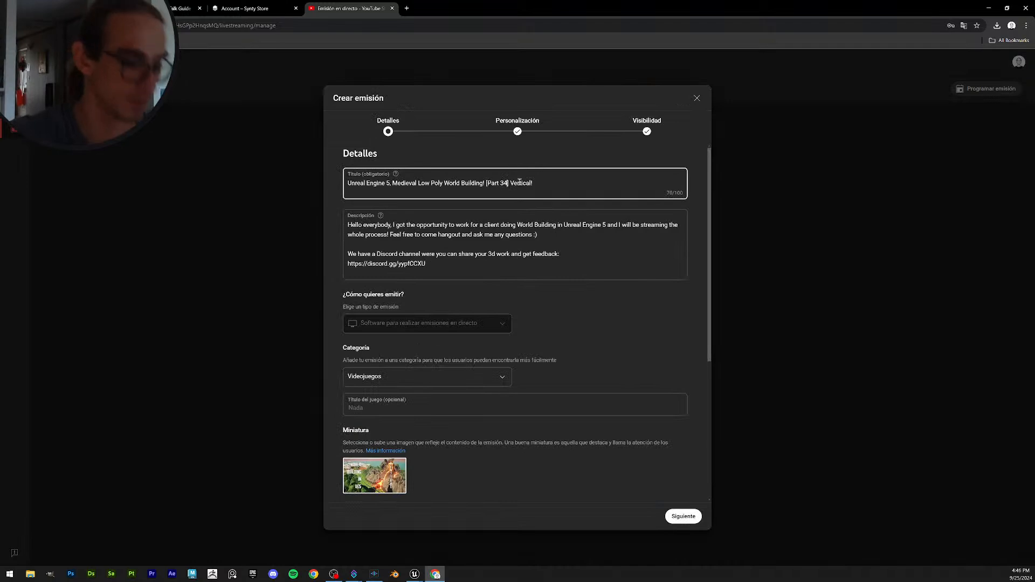
left_click(687, 517)
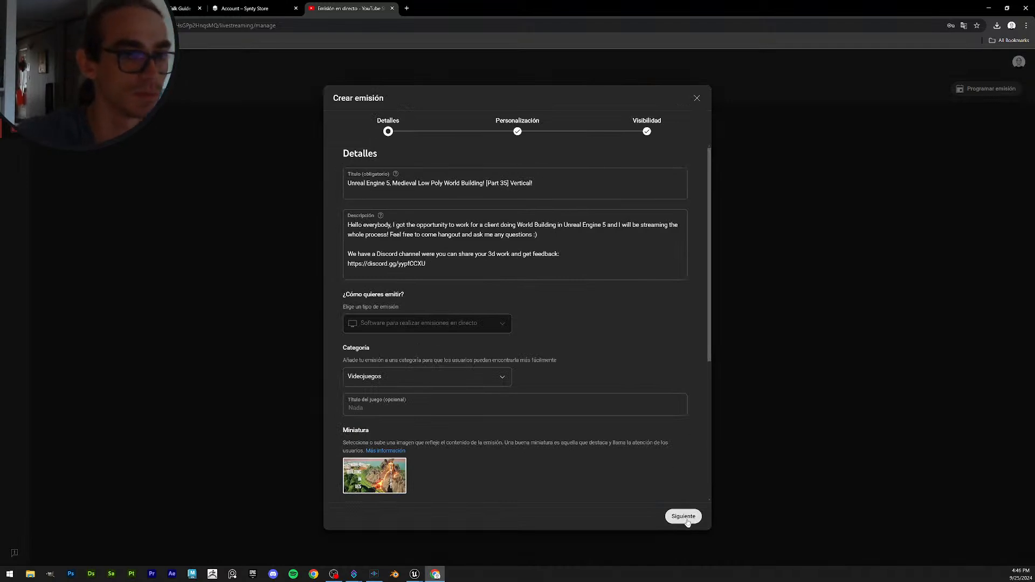
left_click(688, 518)
left_click(689, 516)
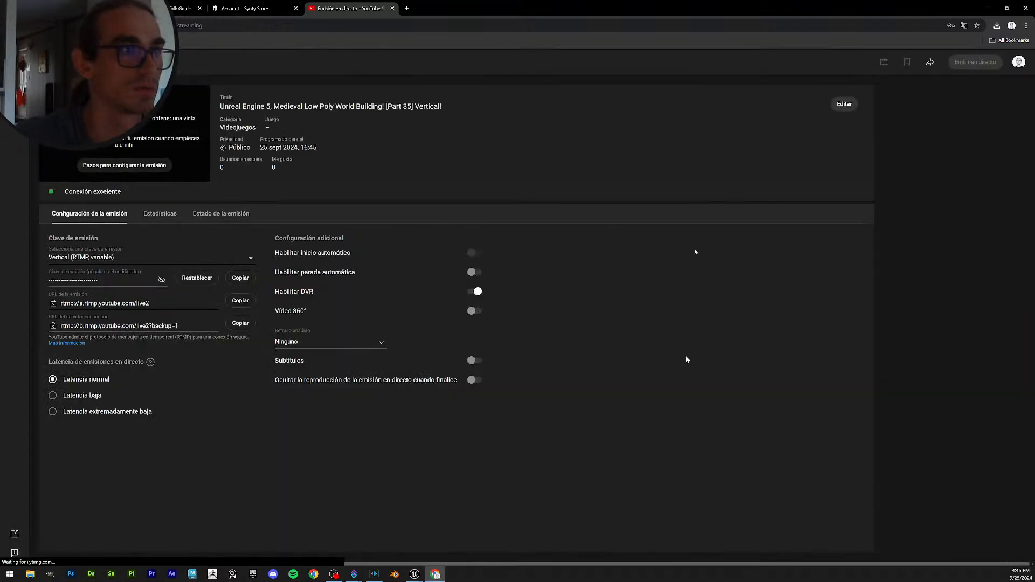
left_click_drag(680, 8, 1034, 458)
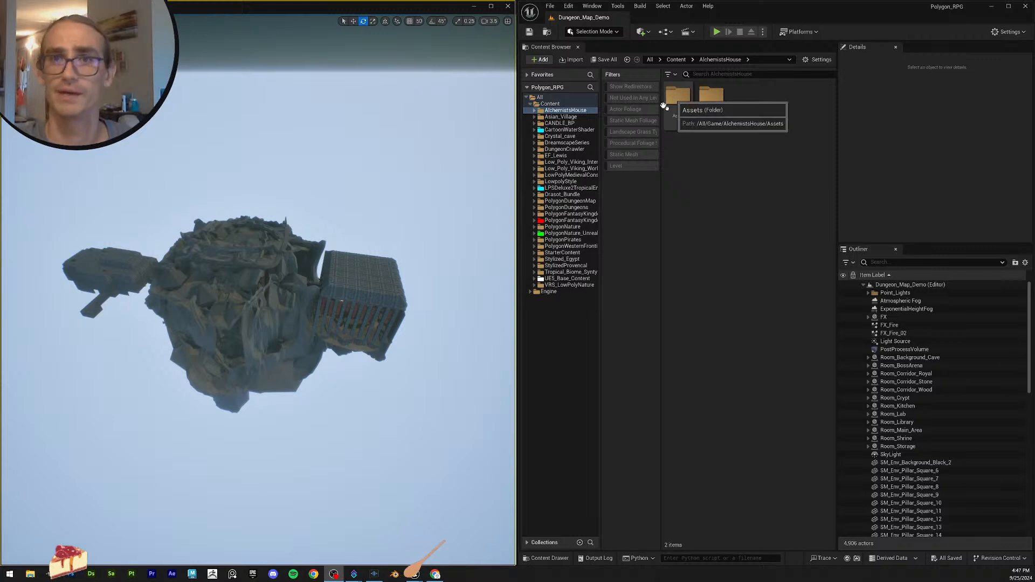
left_click(606, 60)
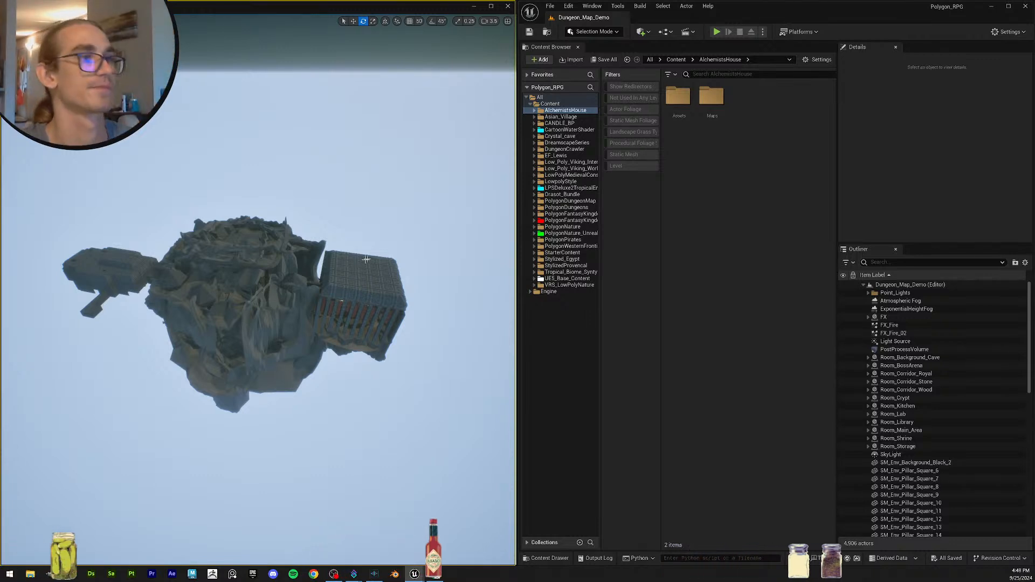
left_click_drag(61, 193, 431, 458, "ctrl+alt")
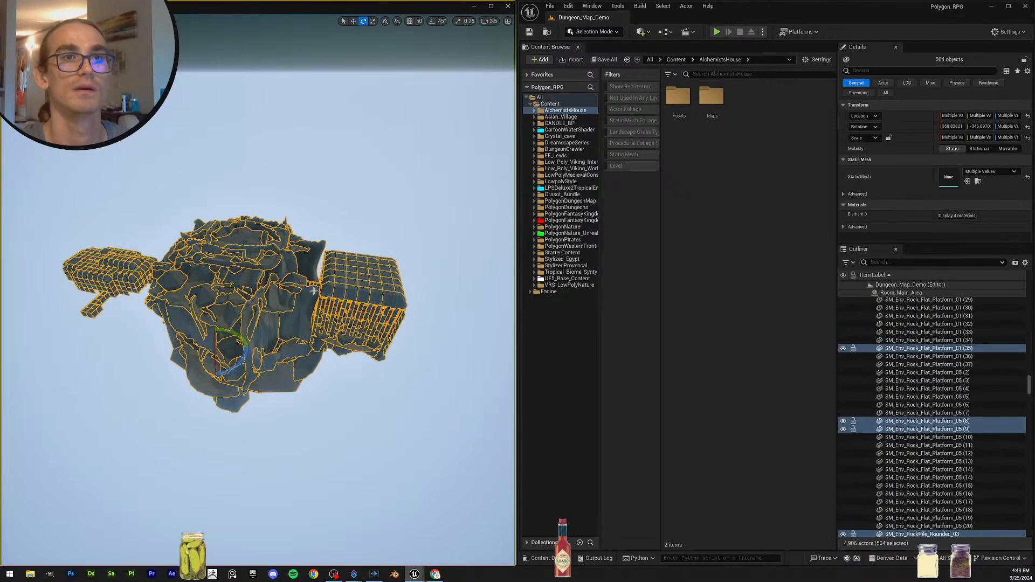
key("Escape")
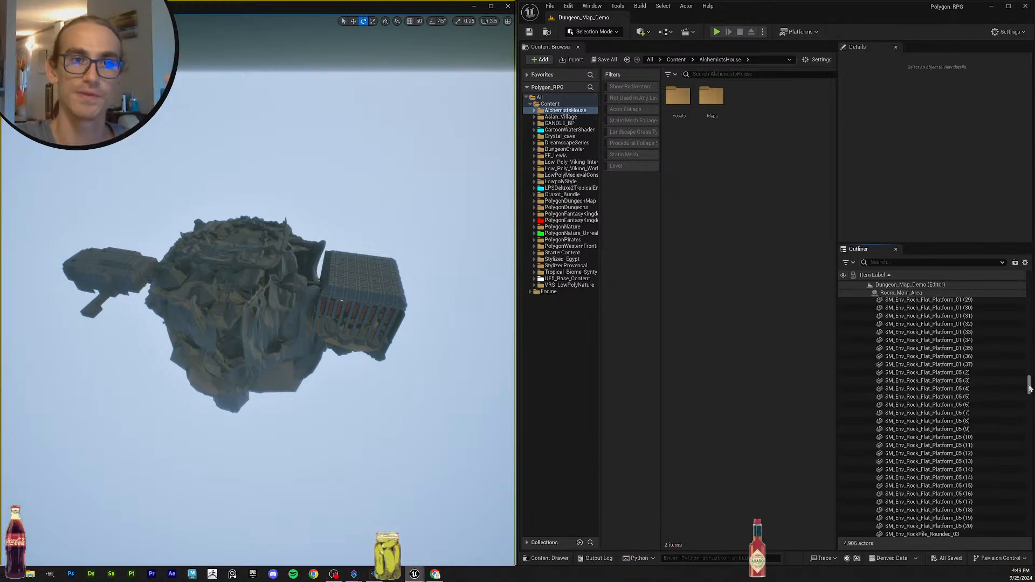
left_click_drag(1029, 387, 1027, 292)
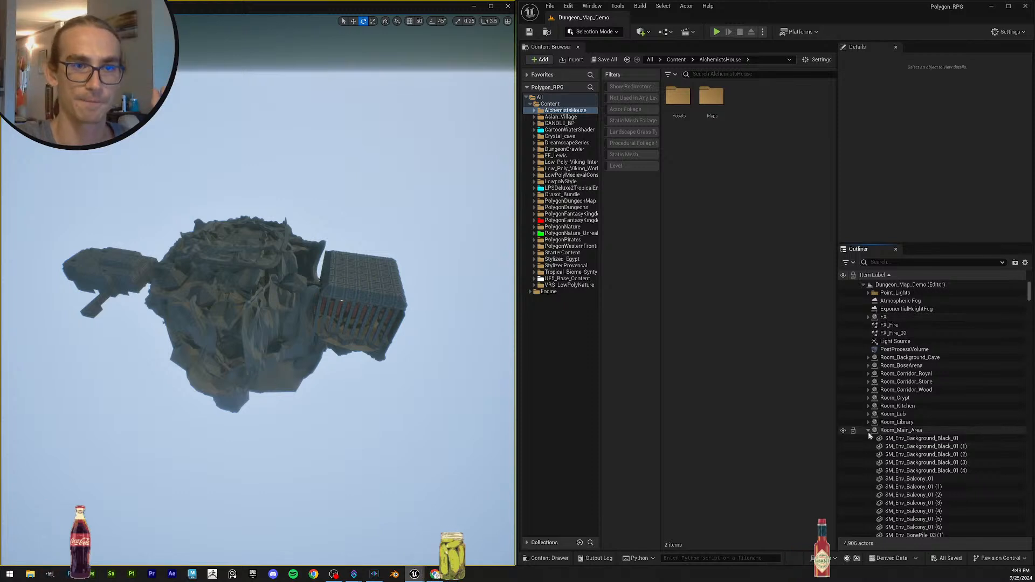
left_click(868, 430)
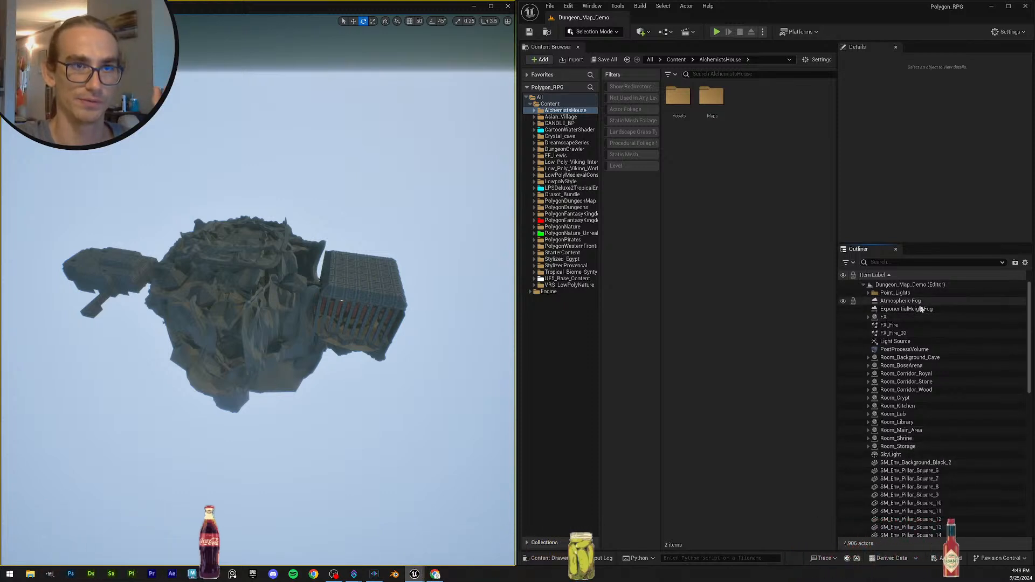
Inspect the level's ExponentialHeightFog, Atmospheric Fog, PostProcessVolume and SkyLight actors.
left_click(895, 309)
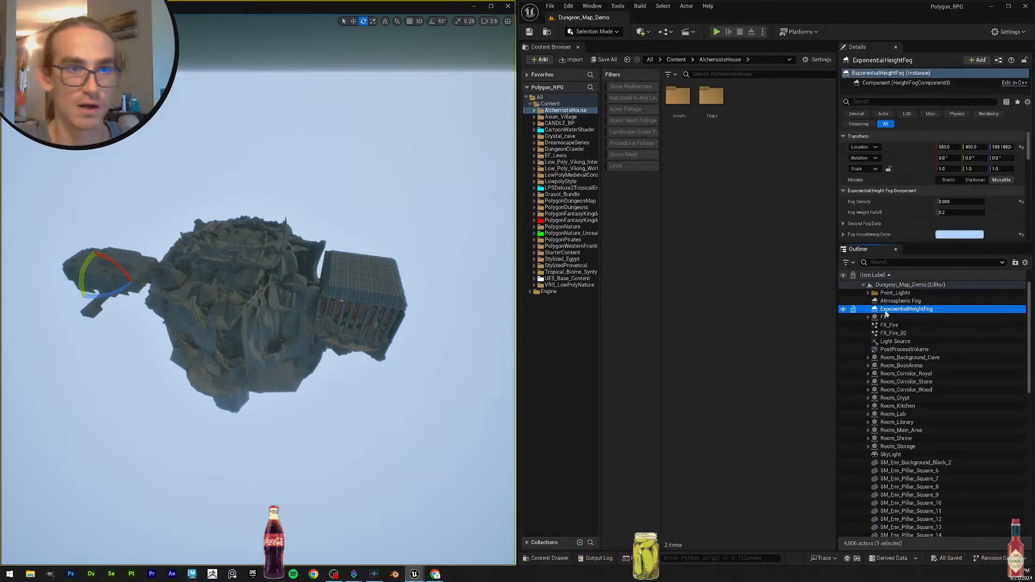
left_click(899, 301)
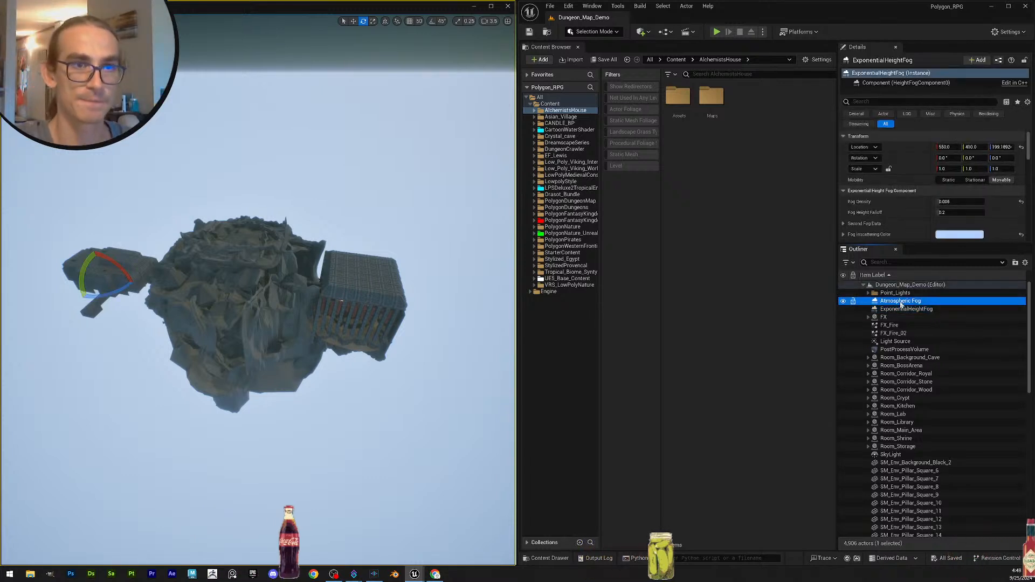
left_click(910, 349)
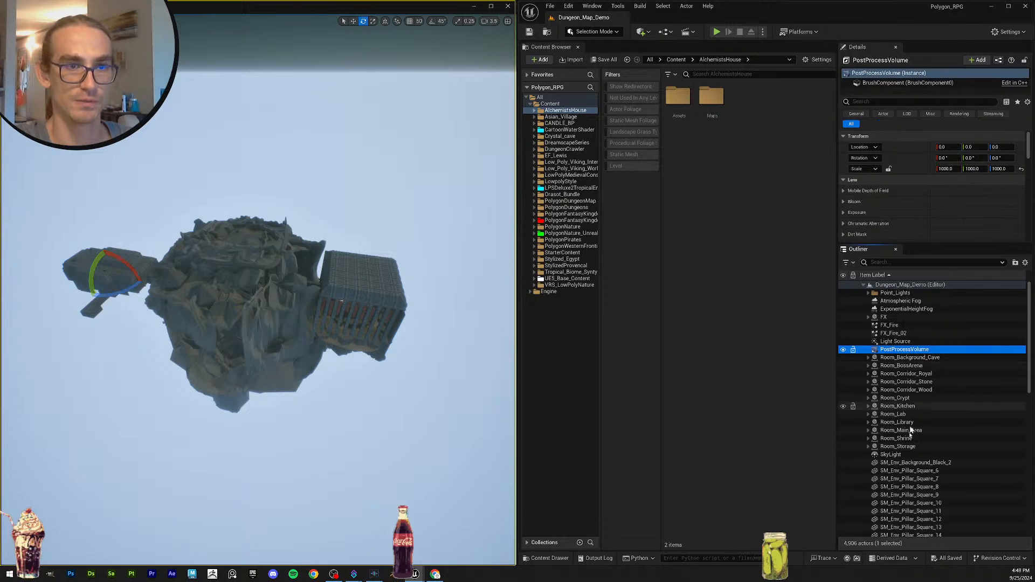
left_click(916, 455)
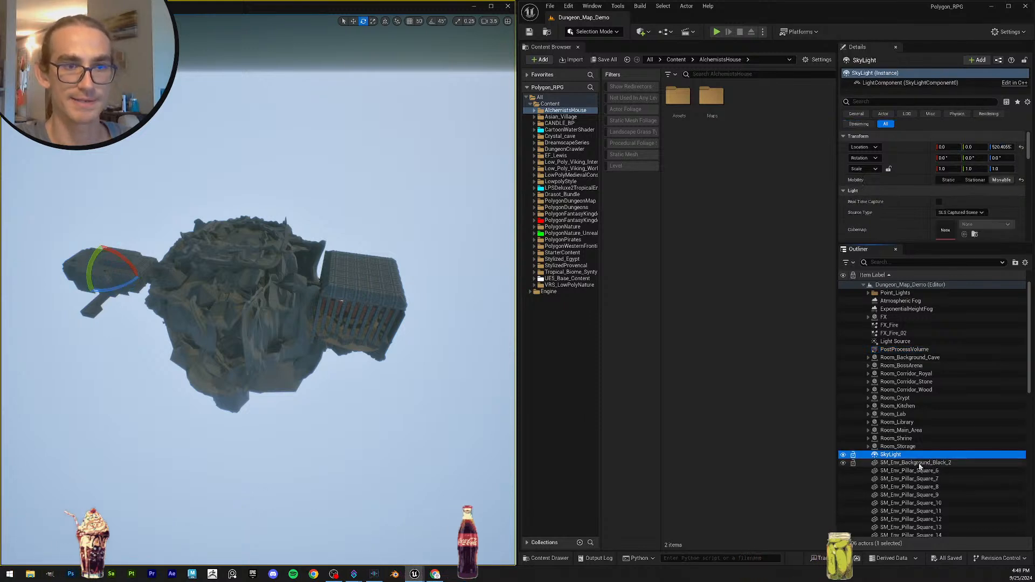
left_click_drag(1029, 357, 1008, 309)
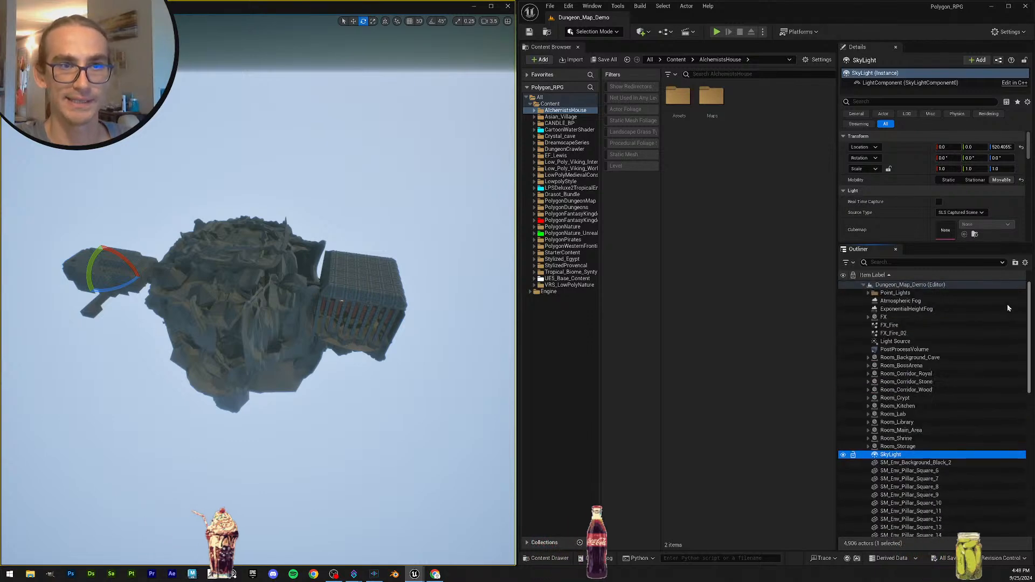
Delete the Atmospheric Fog and ExponentialHeightFog actors from the dungeon level.
left_click(930, 301)
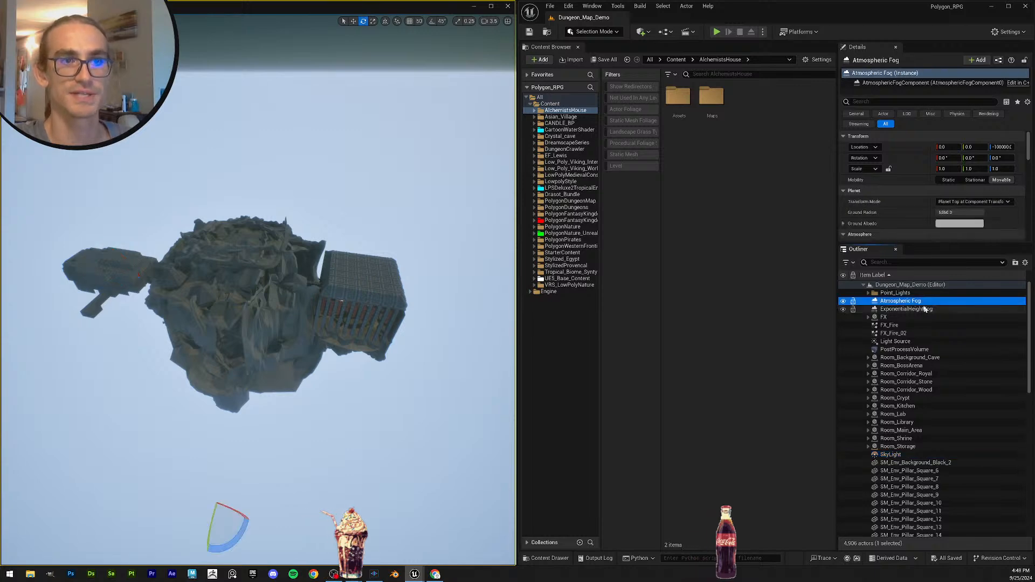
key("Delete")
left_click(938, 303)
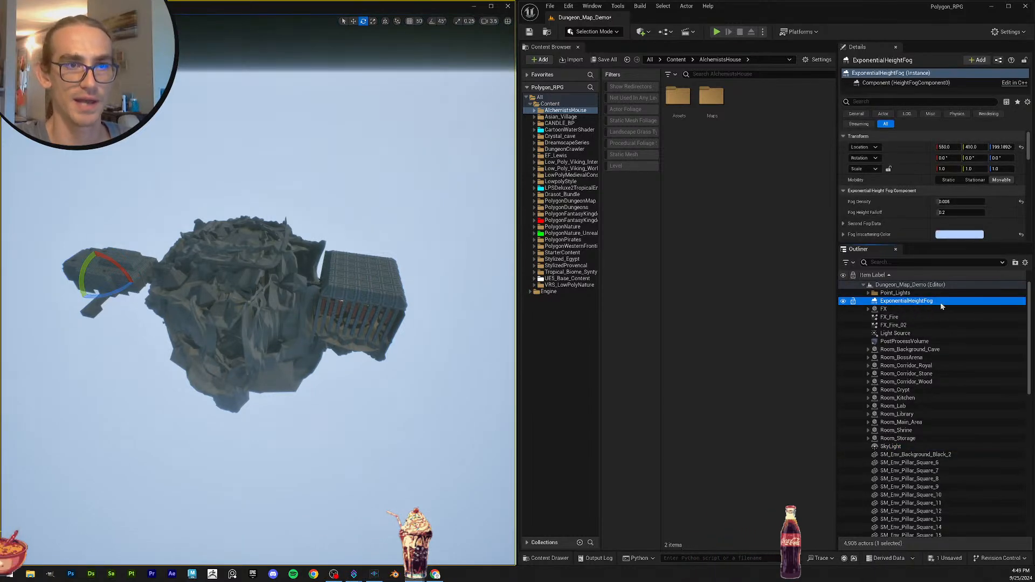
key("Delete")
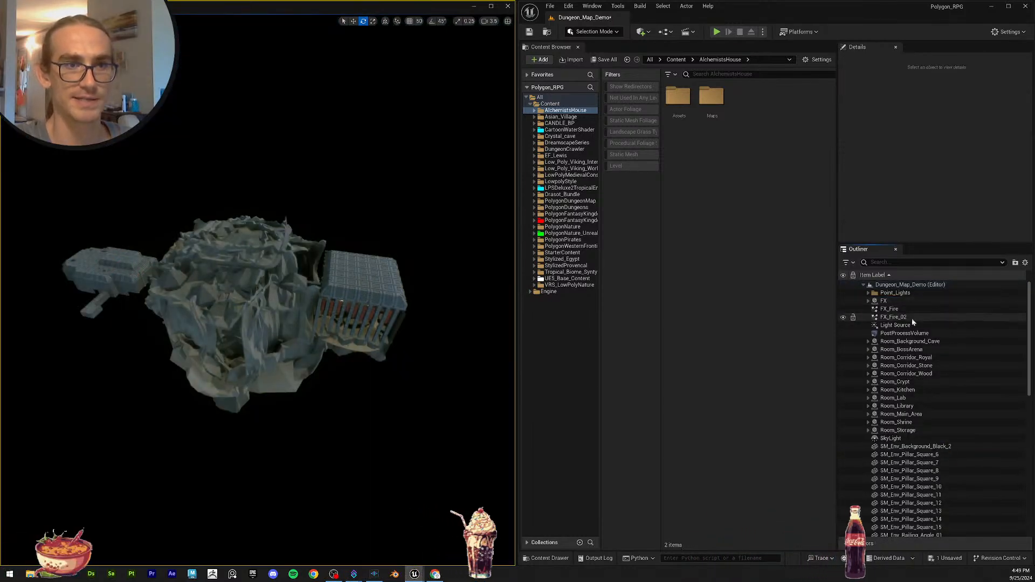
Compare the dungeon's main hall with the PostProcessVolume hidden and shown.
left_click(904, 333)
right_click_drag(257, 291, 291, 296)
key("w")
scroll(237, 307, "down", 3)
key("s")
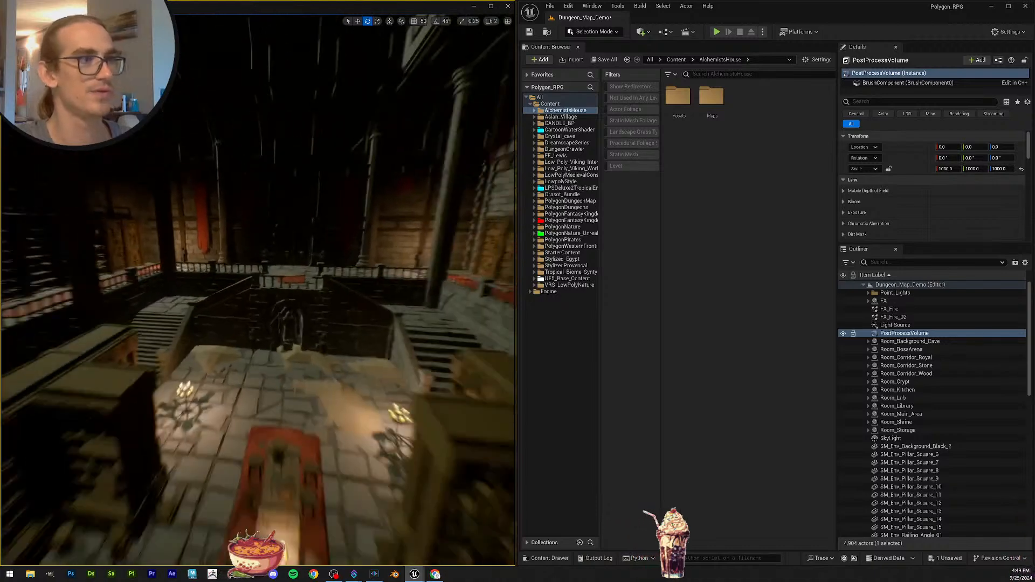
left_click(843, 333)
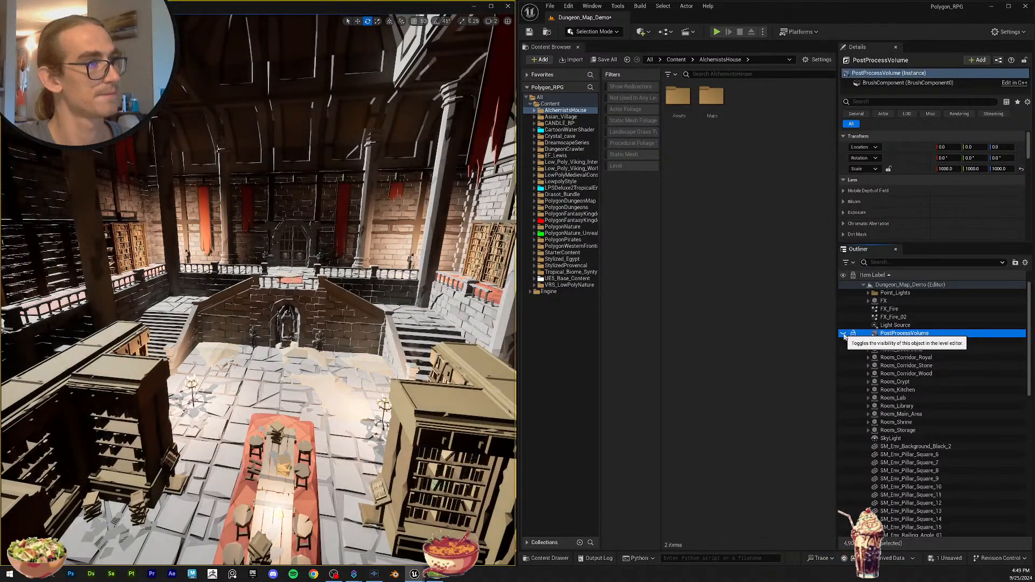
left_click(843, 334)
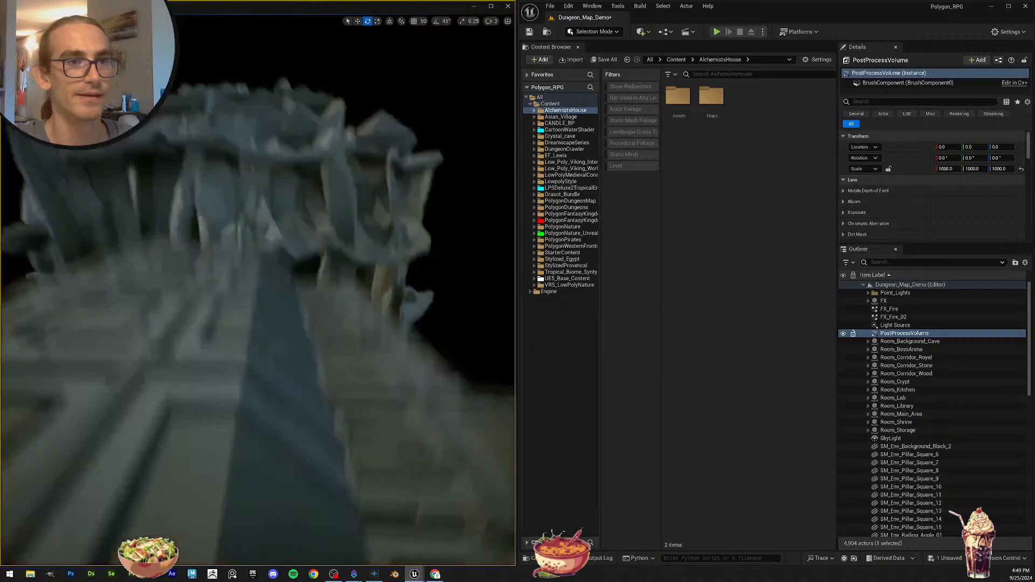
Rename the PostProcessVolume actor as PostProcessVolume_Dungeon_Map.
key("s")
scroll(257, 291, "up", 1)
right_click_drag(257, 291, 270, 317)
left_click(934, 335)
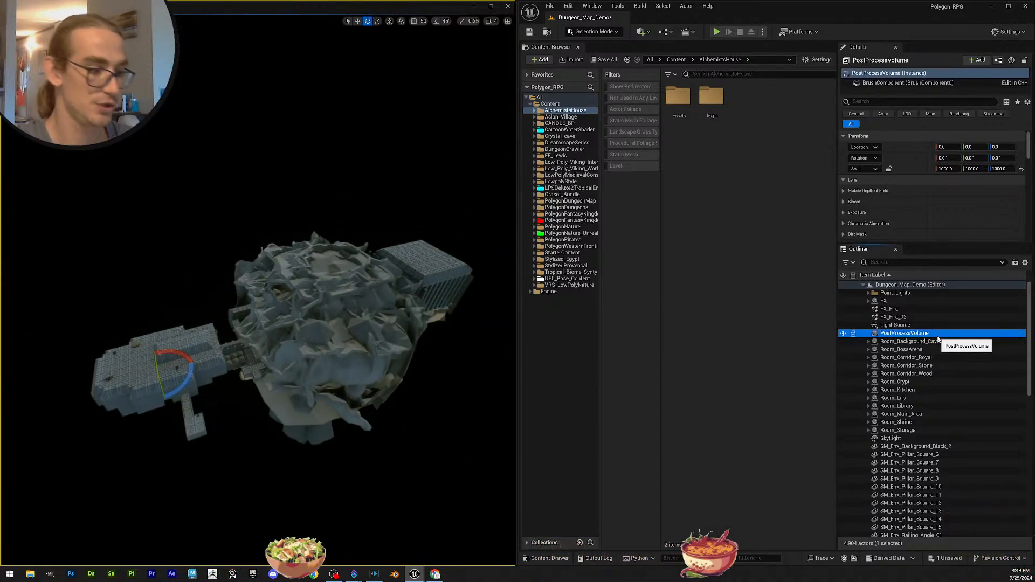
left_click(937, 336)
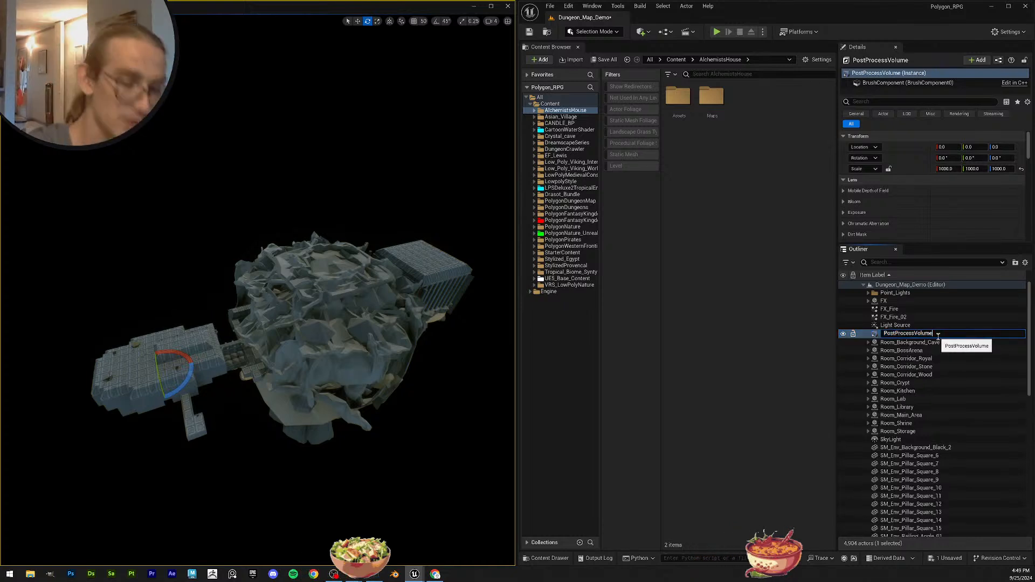
type("_Dungeon_m")
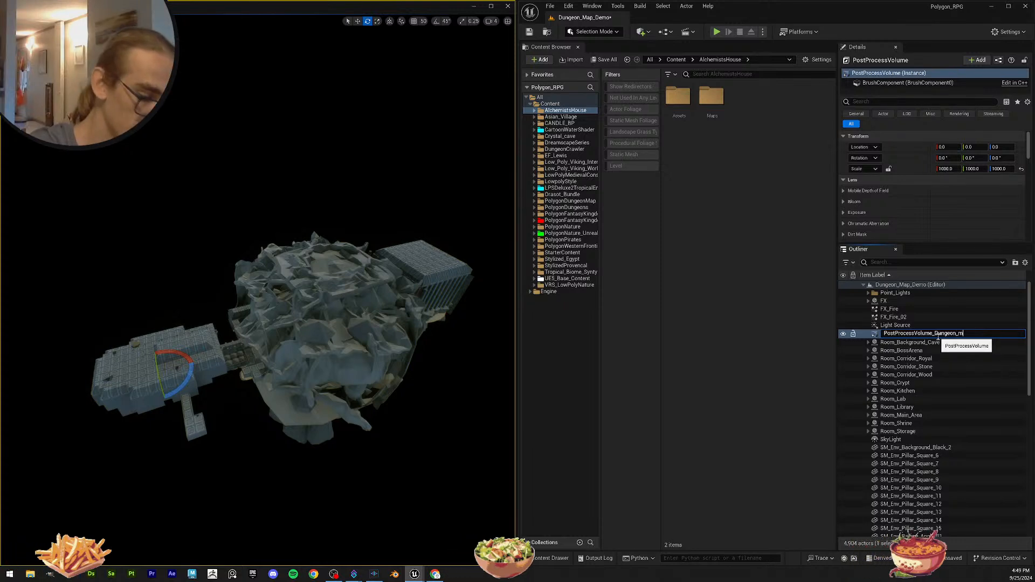
key("BackSpace")
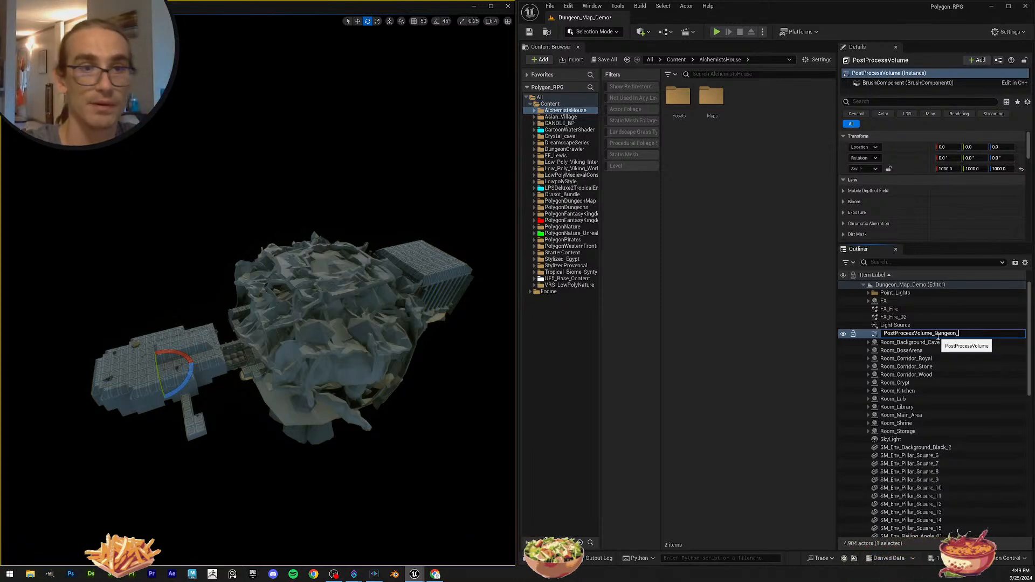
type("Map")
key("Return")
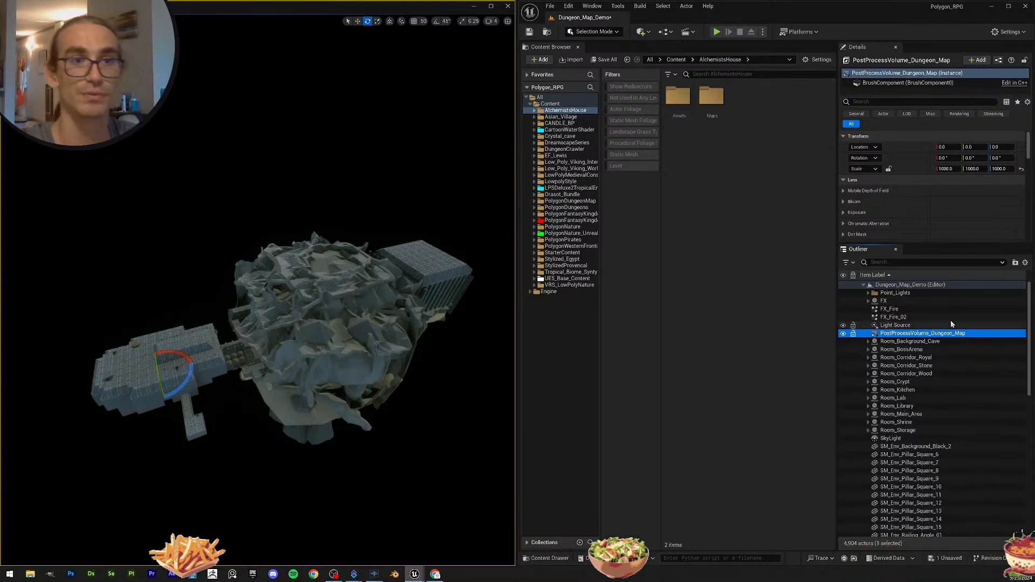
Find the unbound setting of the dungeon's post-process volume and disable Infinite Extent (Unbound).
scroll(259, 334, "down", 10)
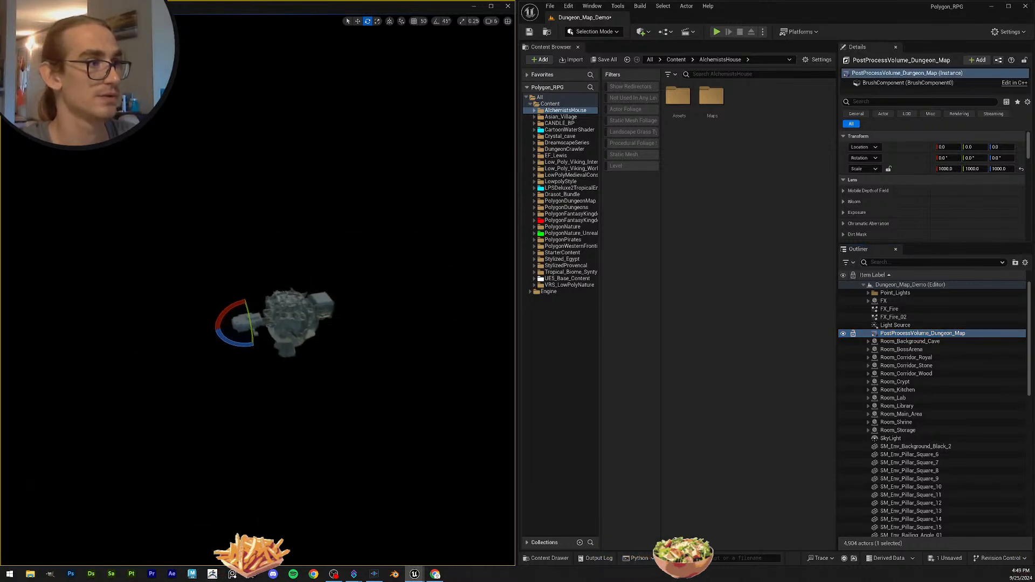
scroll(273, 343, "up", 3)
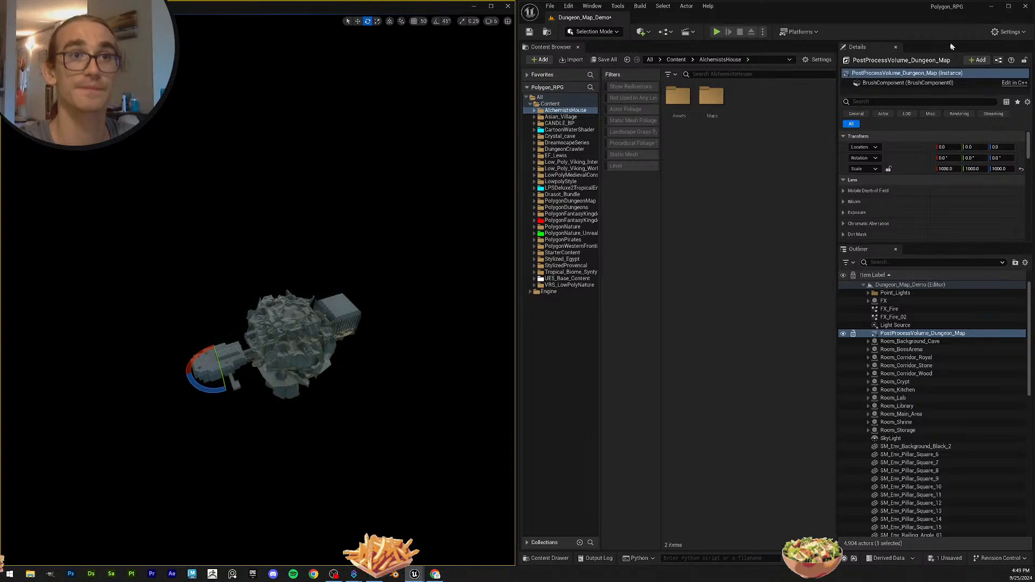
type("unbo")
left_click(941, 147)
mouse_move(280, 301)
right_mouse_down()
mouse_move(297, 291)
mouse_move(280, 302)
mouse_move(280, 291)
right_mouse_up()
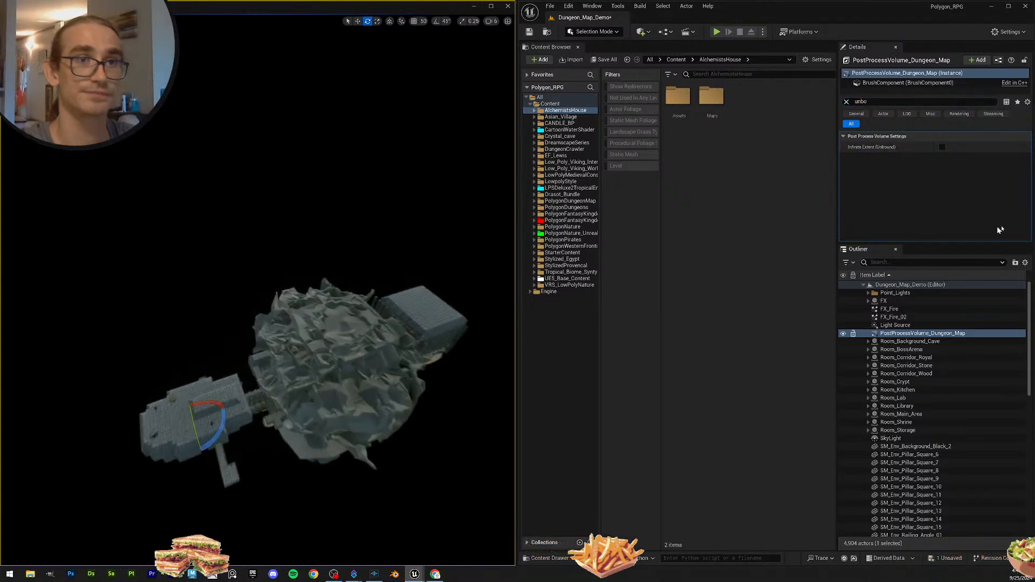
left_click(846, 102)
Try an X scale of 500 on the dungeon's post-process volume, and reset its scale to default.
key("s")
mouse_move(422, 306)
right_mouse_down()
mouse_move(422, 291)
mouse_move(404, 280)
mouse_move(407, 308)
mouse_move(438, 310)
right_mouse_up()
key("s")
key("w")
key("w")
key("r")
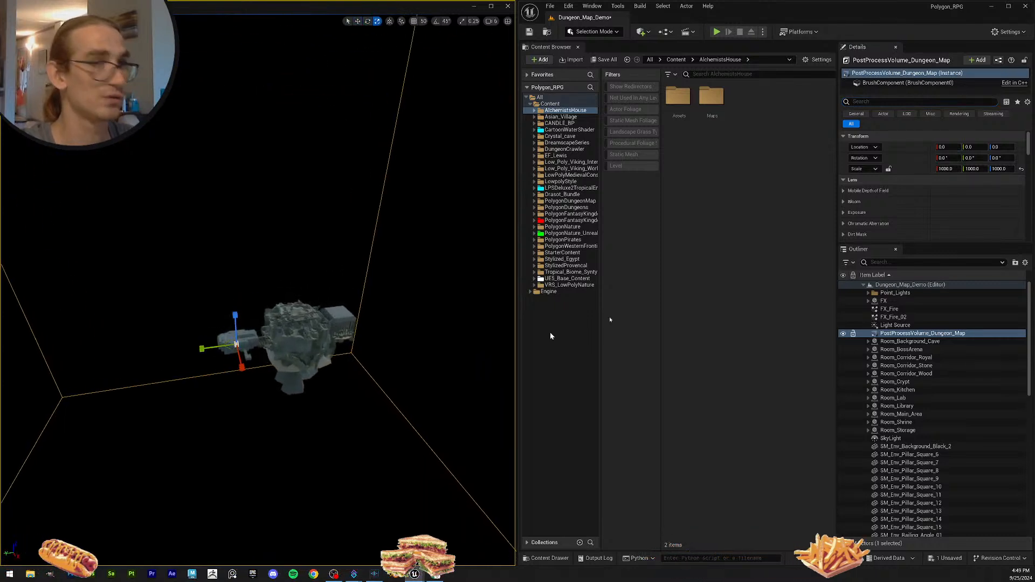
left_click(951, 170)
type("500")
key("Return")
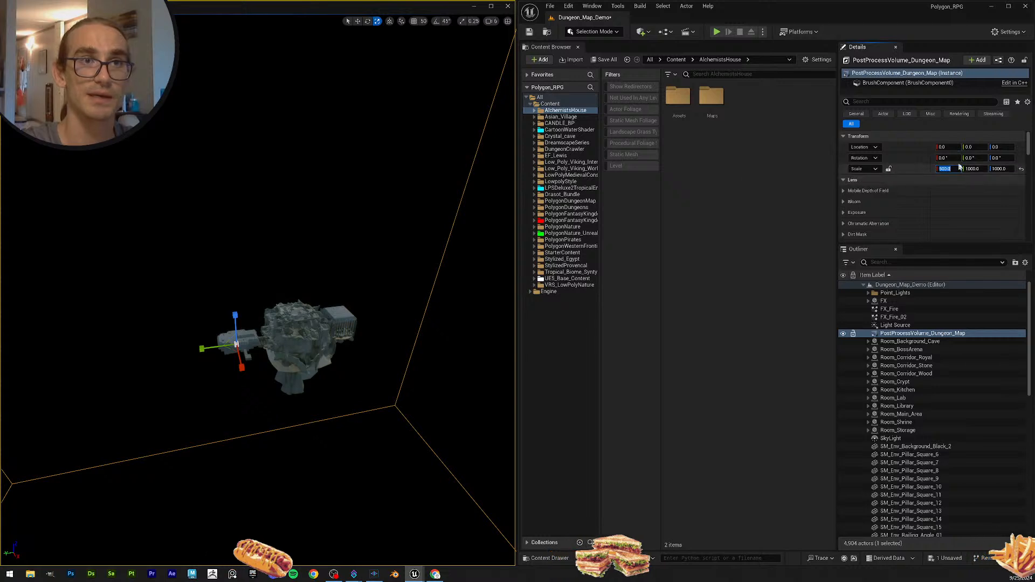
left_click(1020, 169)
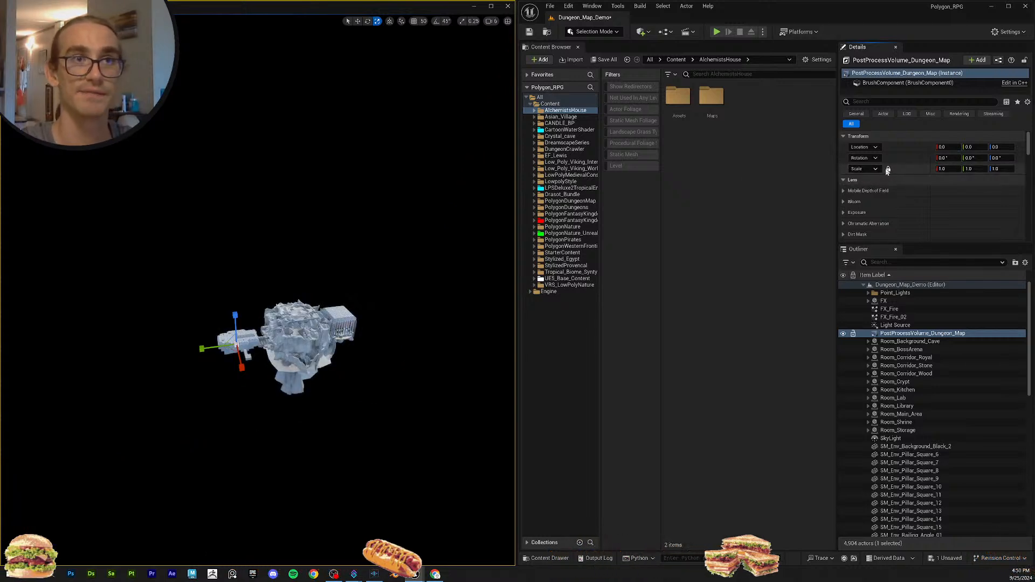
Scale the dungeon's post-process volume uniformly with locked proportions, trying 500 and settling on 100.
left_click(949, 169)
type("500")
key("Return")
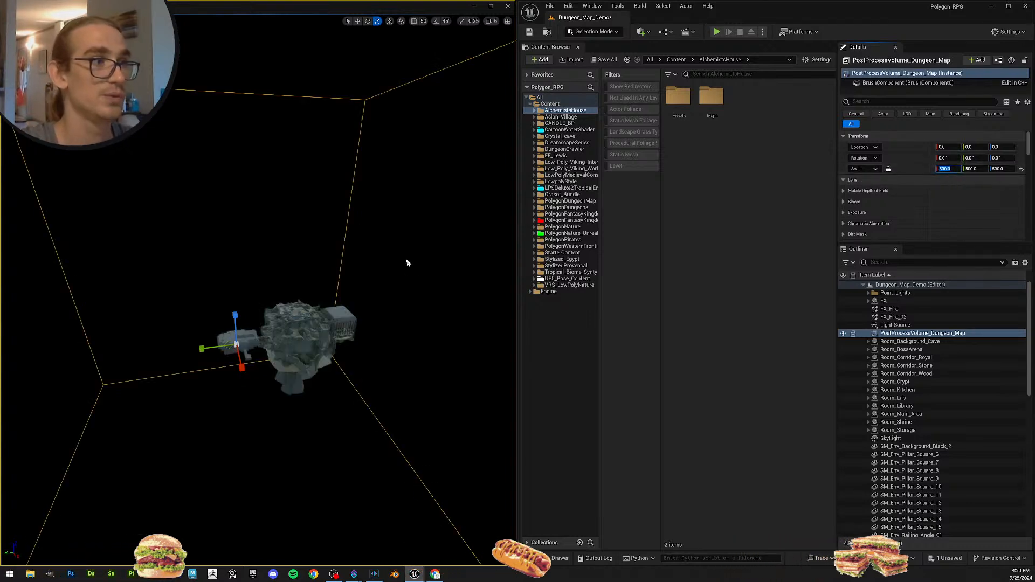
type("100")
key("Return")
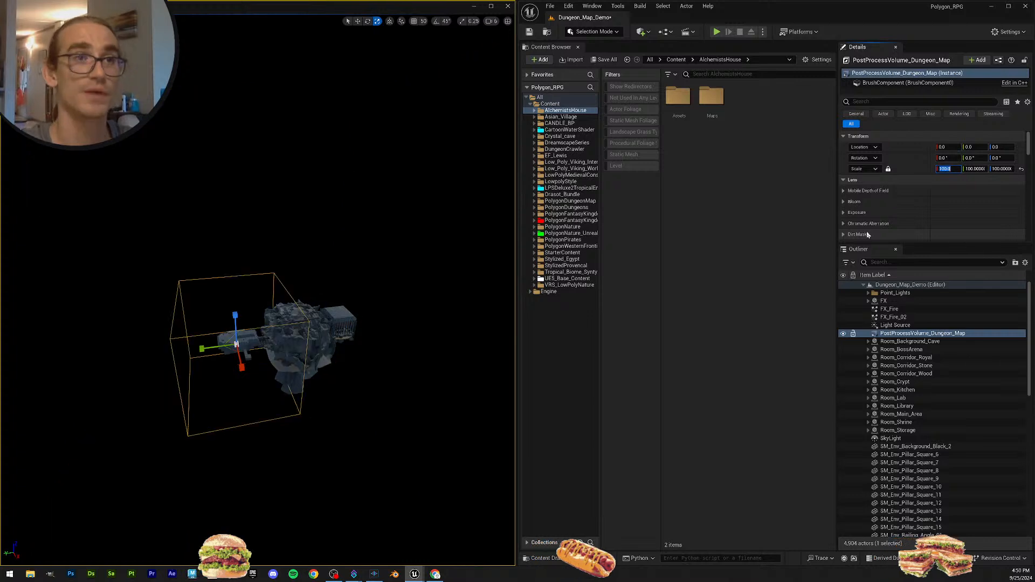
Move the post-process volume along Y to about -10299 so it is centred on the dungeon.
scroll(216, 346, "up", 3)
right_click_drag(224, 343, 202, 351)
key("w")
left_click_drag(194, 349, 263, 334)
Scale the post-process volume freehand to about 87.7 in X and 144.6 in Y so it encloses the whole dungeon.
right_click_drag(263, 334, 292, 280)
key("w")
key("r")
left_click_drag(285, 273, 227, 275)
right_click_drag(357, 259, 370, 261)
left_click_drag(246, 253, 247, 254)
right_click_drag(247, 254, 323, 244)
scroll(248, 254, "down", 1)
key("w")
scroll(329, 247, "down", 1)
key("r")
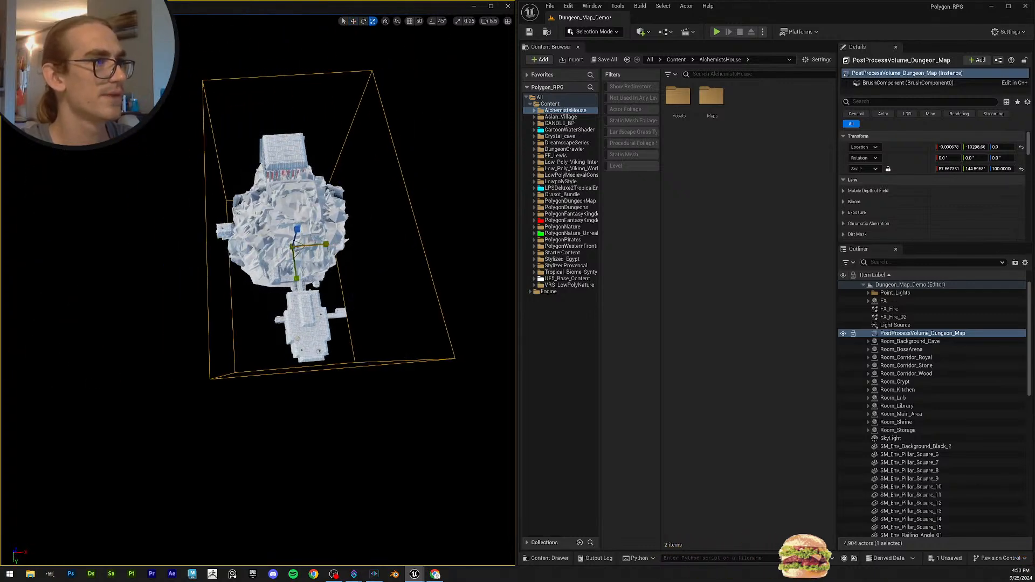
Shift the dungeon's post-process volume along X to about -1015 and scale it to about 82.1 in X.
key("d")
mouse_move(322, 245)
right_mouse_down()
mouse_move(264, 237)
mouse_move(205, 188)
mouse_move(178, 130)
mouse_move(181, 89)
mouse_move(154, 111)
mouse_move(92, 99)
mouse_move(324, 256)
mouse_move(336, 230)
mouse_move(404, 233)
mouse_move(393, 242)
mouse_move(409, 246)
mouse_move(414, 262)
mouse_move(327, 255)
right_mouse_up()
scroll(321, 245, "down", 1)
key("w")
key("s")
scroll(322, 245, "down", 2)
key("s")
key("w")
scroll(342, 245, "down", 1)
key("s")
scroll(342, 246, "up", 2)
key("s")
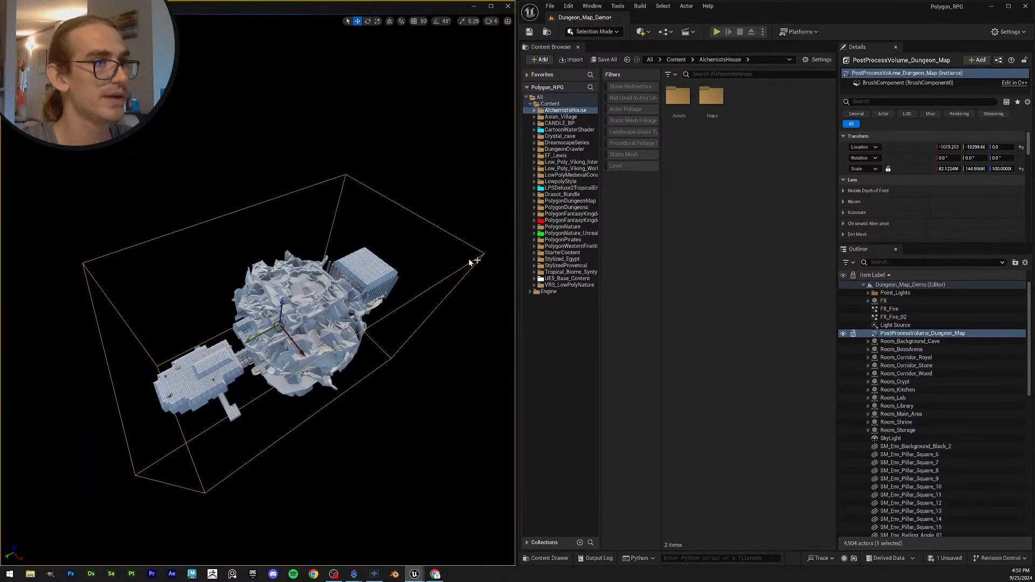
left_click_drag(406, 299, 378, 251, "alt")
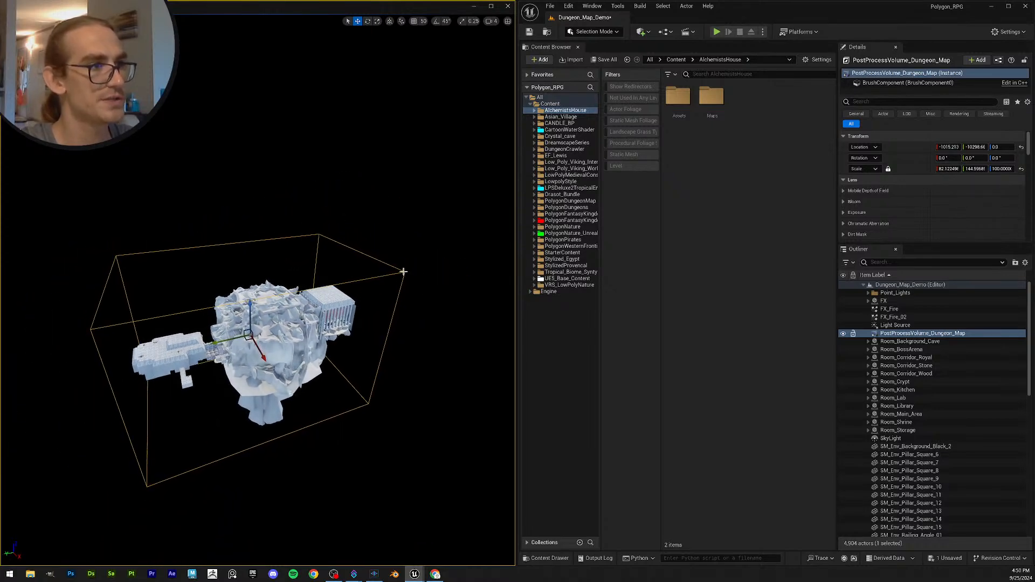
left_click_drag(360, 286, 369, 313, "alt")
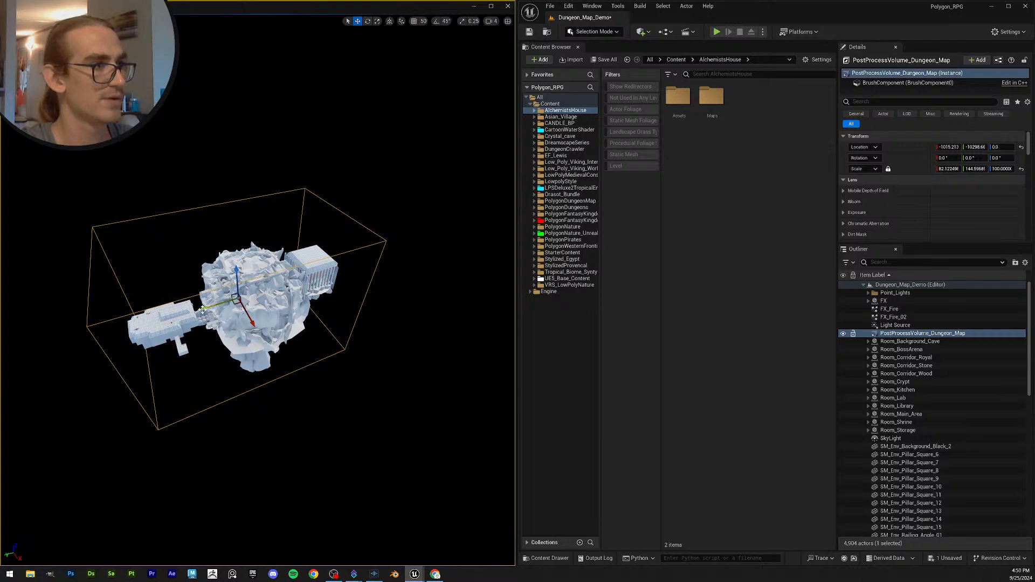
Widen the post-process volume to an X scale of about 88.5 so it clears the dungeon, and deselect it.
key("a")
scroll(269, 286, "up", 1)
right_click_drag(268, 285, 330, 281)
key("s")
key("a")
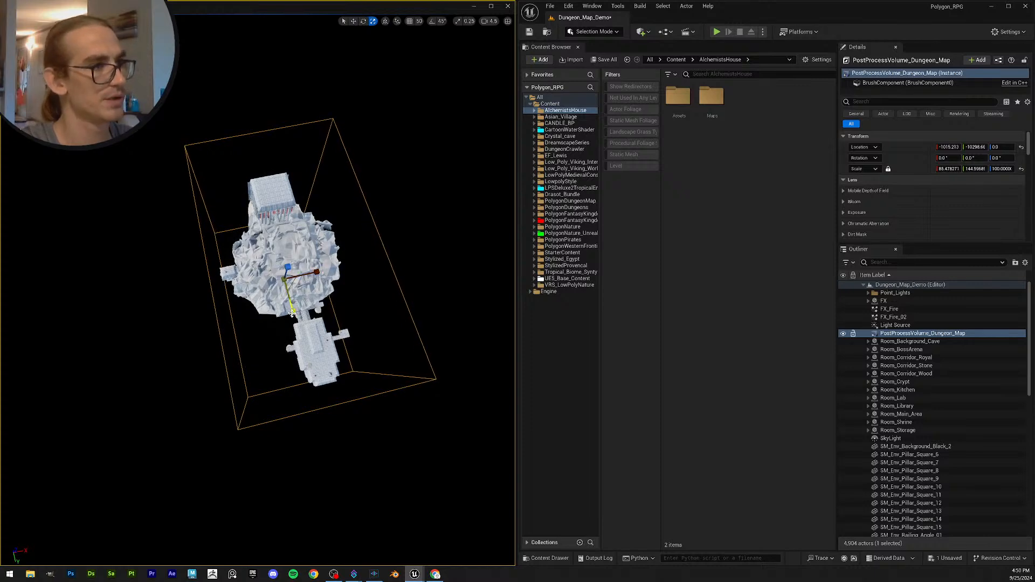
key("Escape")
key("d")
scroll(293, 311, "up", 2)
right_click_drag(292, 311, 170, 237)
key("s")
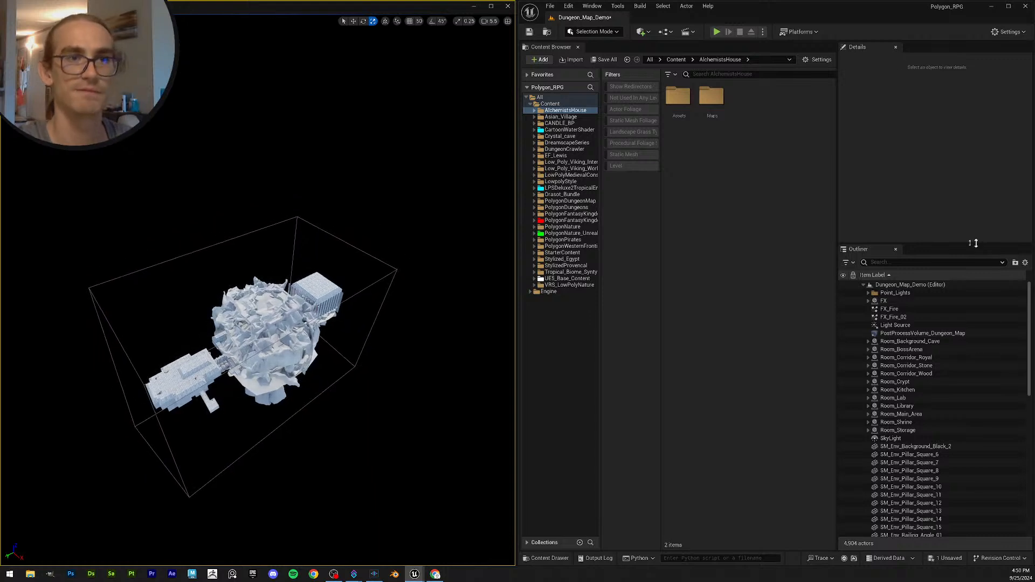
Examine the children of the FX actor and check the separate FX_Fire emitters beneath it.
left_click(867, 301)
left_click(866, 301)
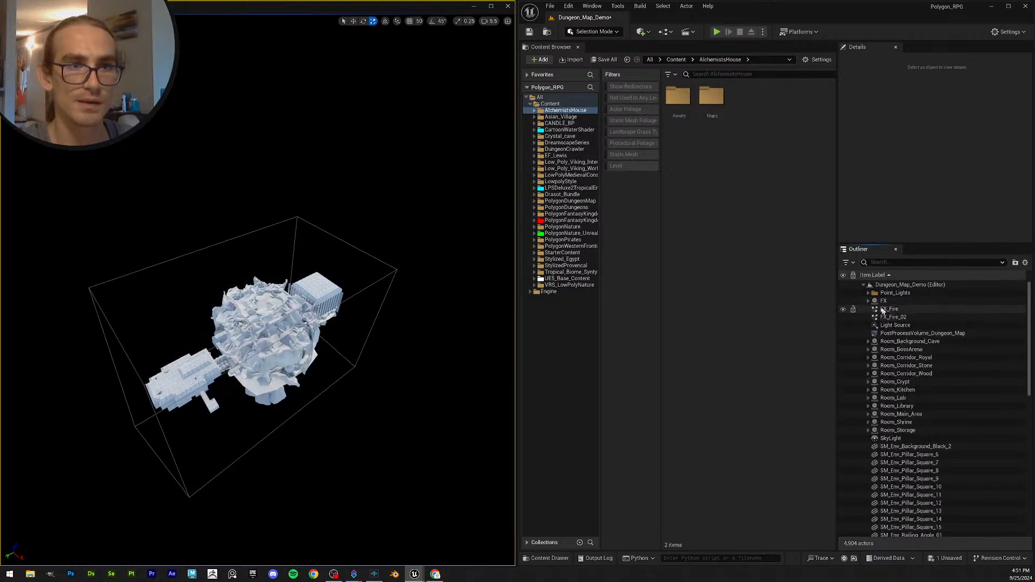
left_click(867, 302)
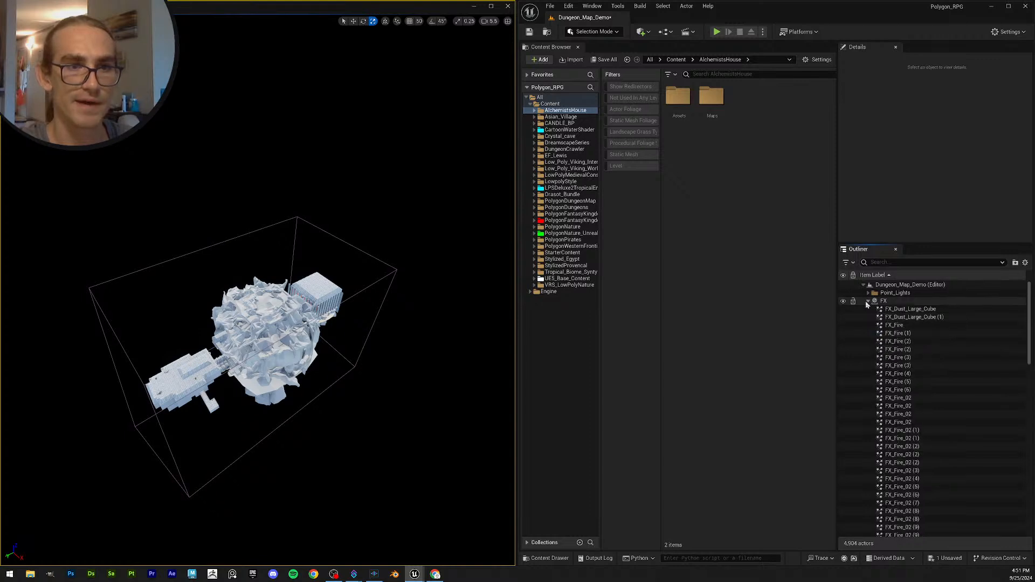
left_click(866, 300)
left_click(892, 309)
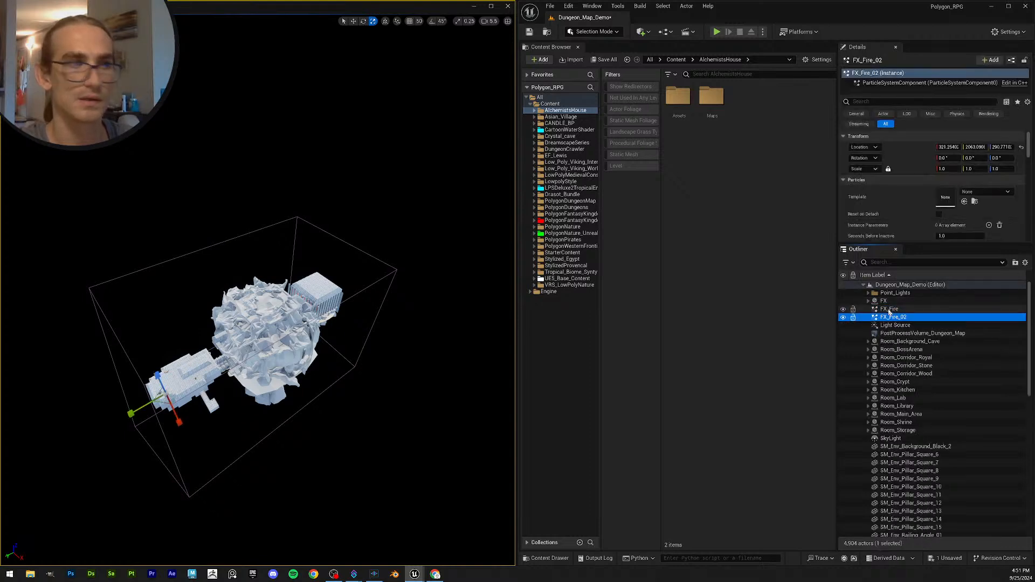
left_click(884, 300)
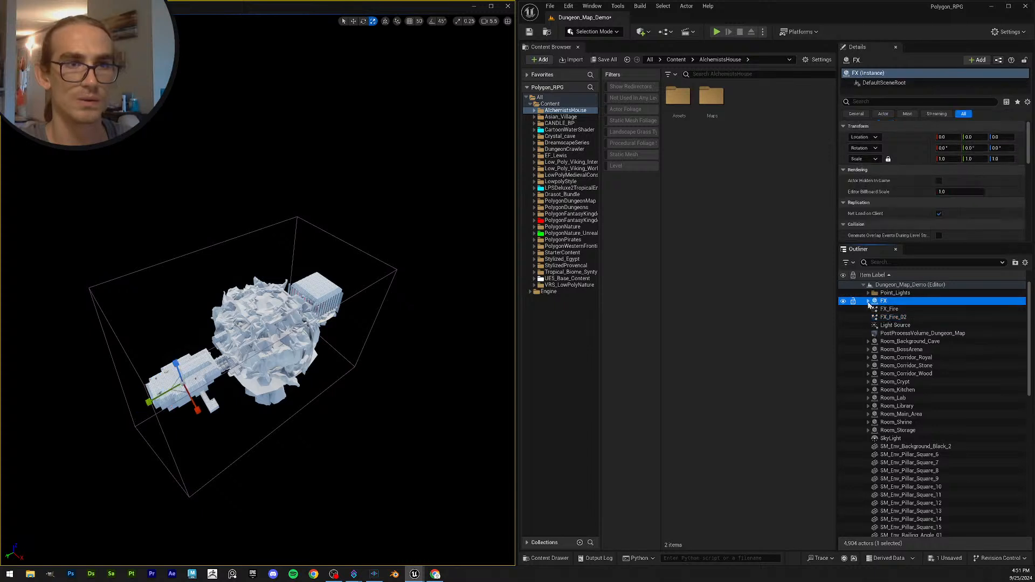
Try moving Room_Background_Cave with its transform gizmo, and undo the move.
left_click(969, 334)
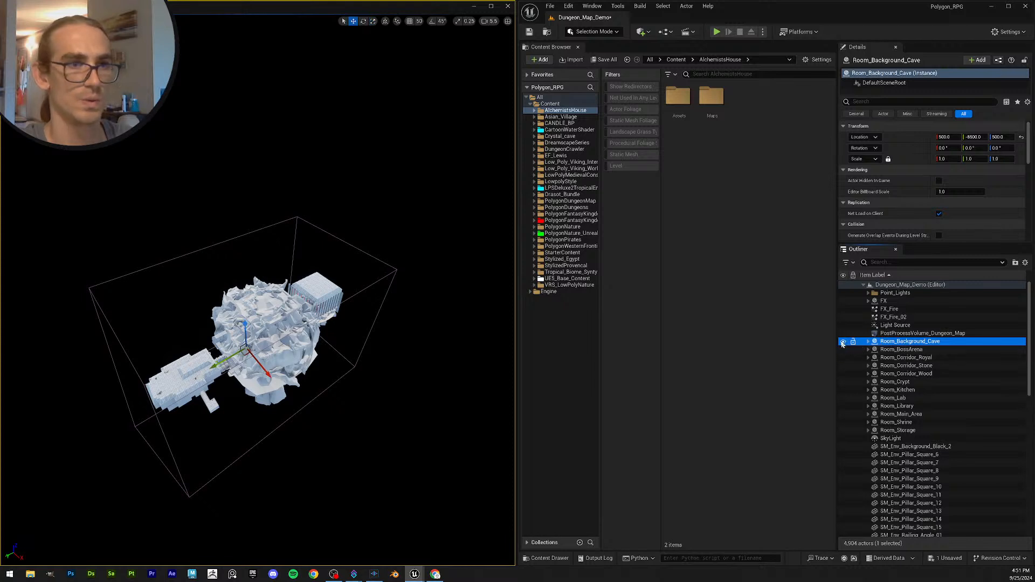
right_click_drag(244, 315, 244, 315)
left_click_drag(255, 318, 328, 157)
key("ctrl+z")
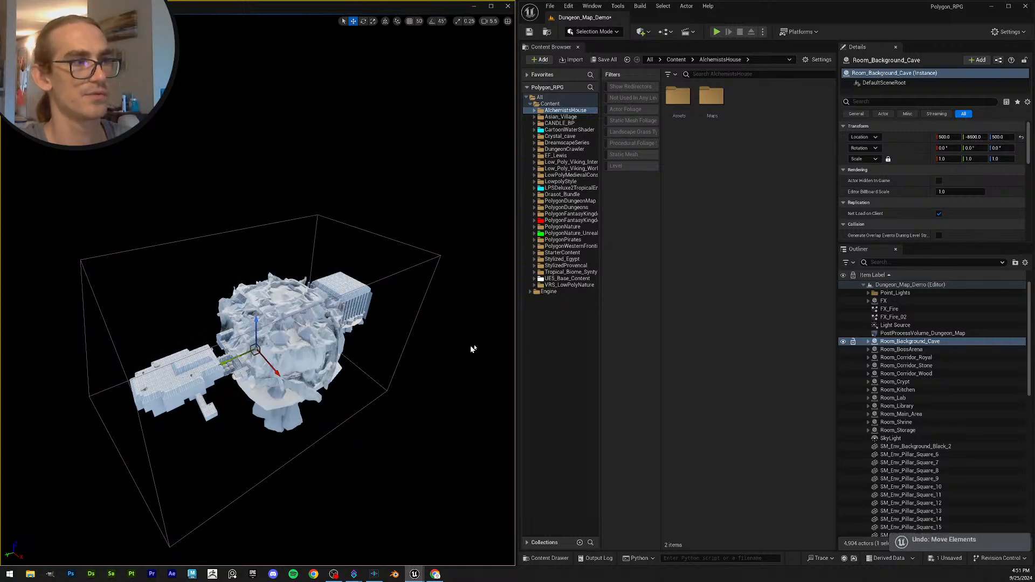
Delete the SkyLight actor from the dungeon level, and check the contents of Room_Storage.
left_click(892, 431)
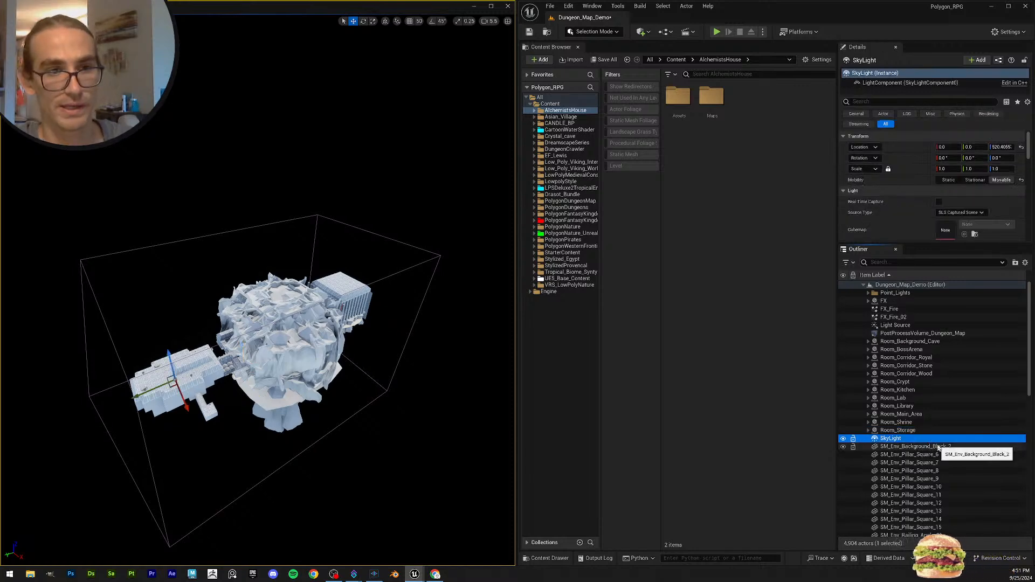
key("Delete")
left_click(868, 430)
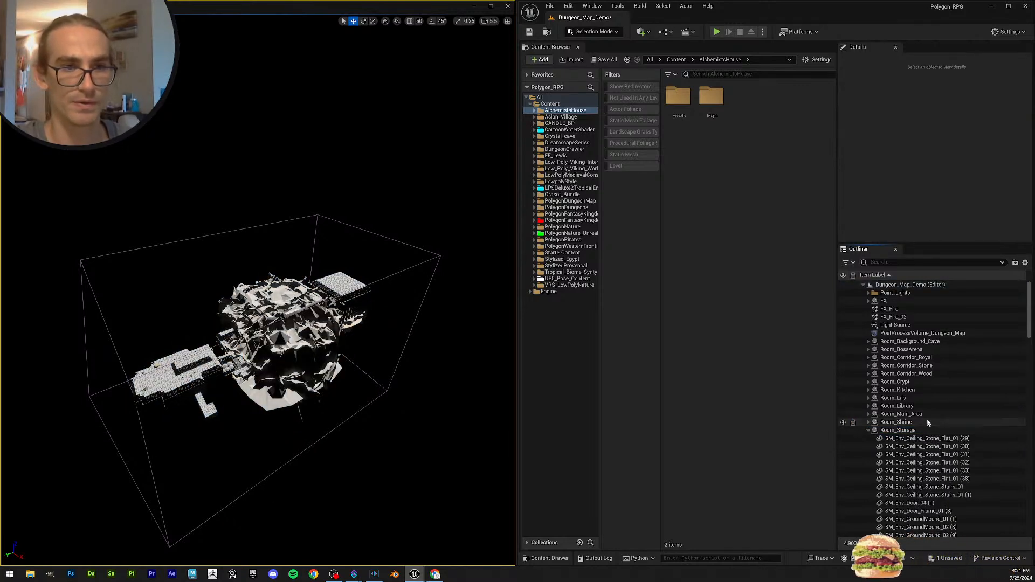
left_click(868, 431)
left_click_drag(1030, 390, 988, 331)
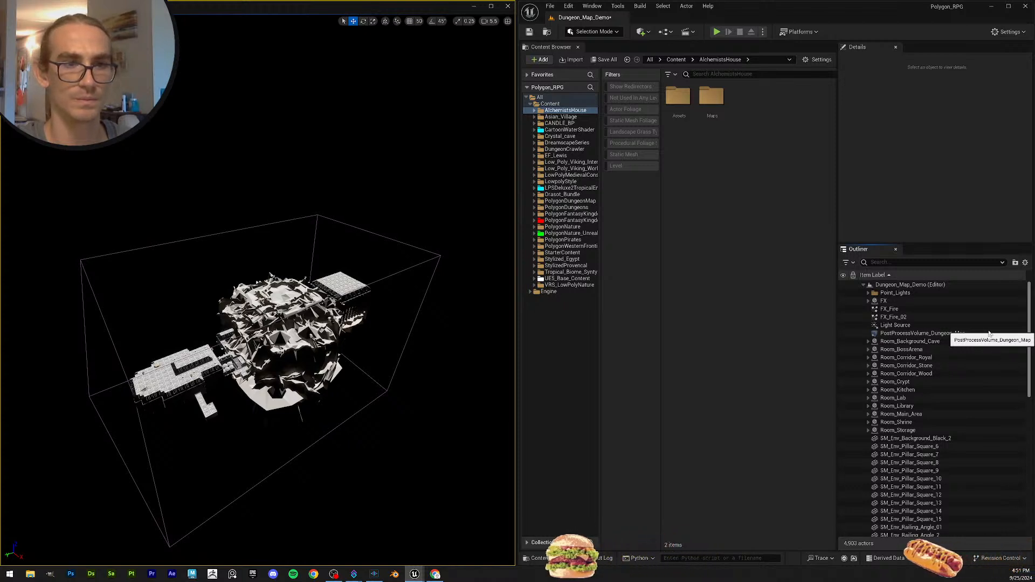
Save the modified Dungeon_Map_Demo level.
mouse_move(460, 275)
left_mouse_down("alt")
mouse_move(448, 290)
mouse_move(460, 285)
left_mouse_up("alt")
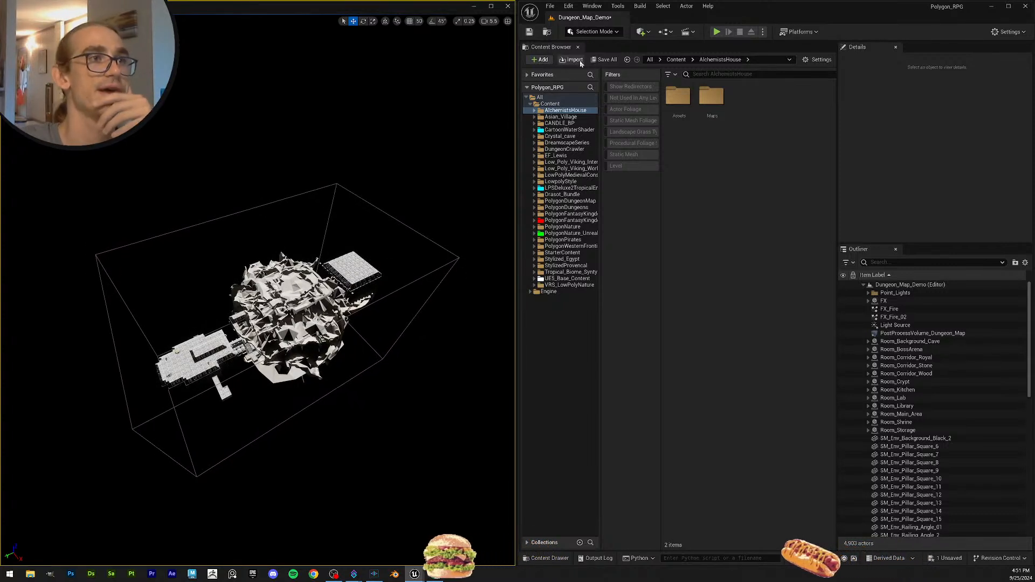
left_click(602, 60)
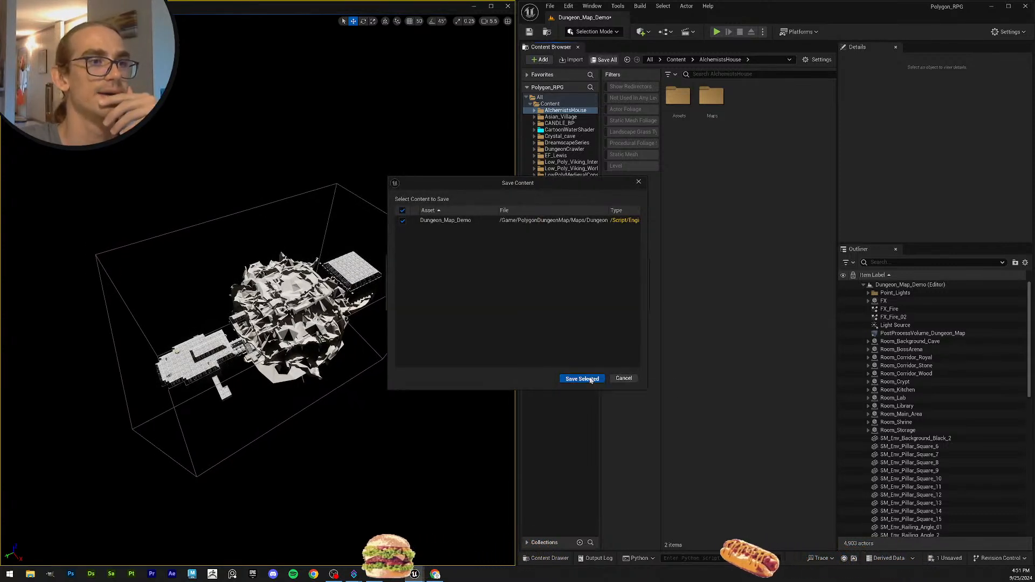
left_click(582, 379)
Inspect the lighting inside the dungeon and look through the level's actor list for remaining global lights.
mouse_move(302, 269)
right_mouse_down()
mouse_move(297, 302)
mouse_move(288, 253)
mouse_move(272, 288)
mouse_move(296, 283)
right_mouse_up()
key("w")
scroll(296, 297, "down", 4)
key("w")
scroll(296, 288, "down", 2)
scroll(278, 288, "down", 3)
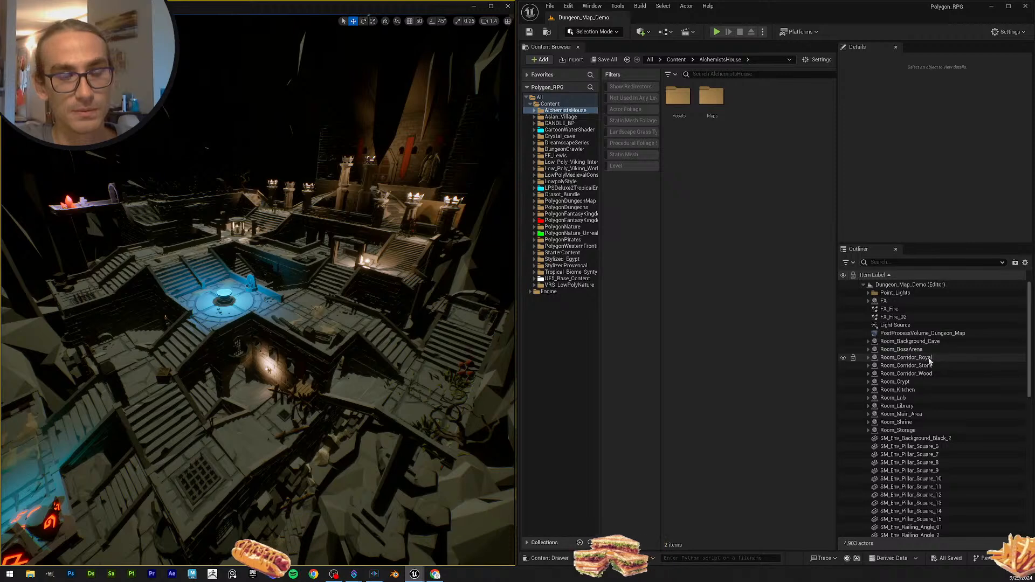
scroll(1022, 415, "down", 4)
scroll(933, 359, "up", 4)
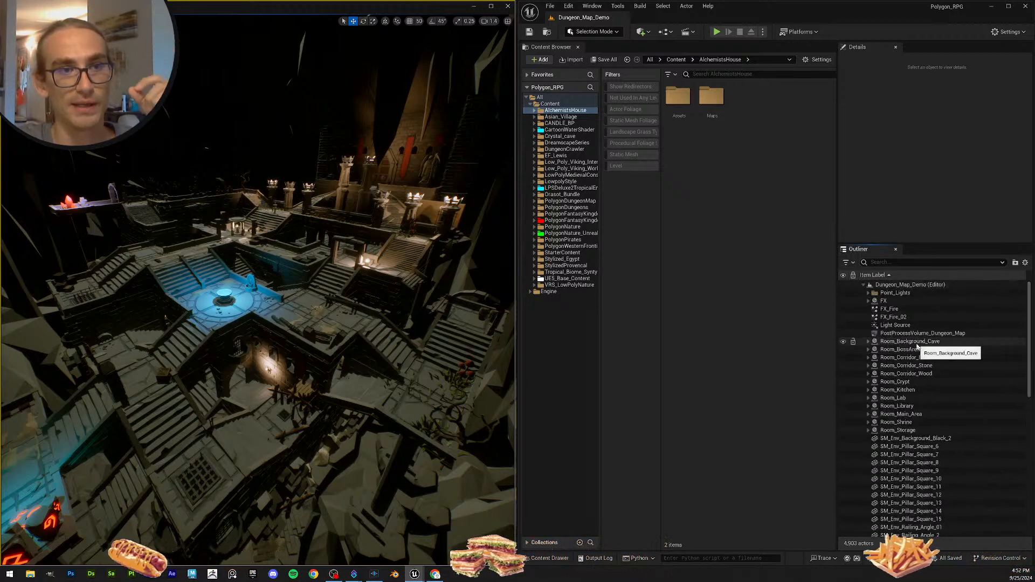
Delete the Light Source directional light and save the Dungeon_Map_Demo level.
left_click(894, 317)
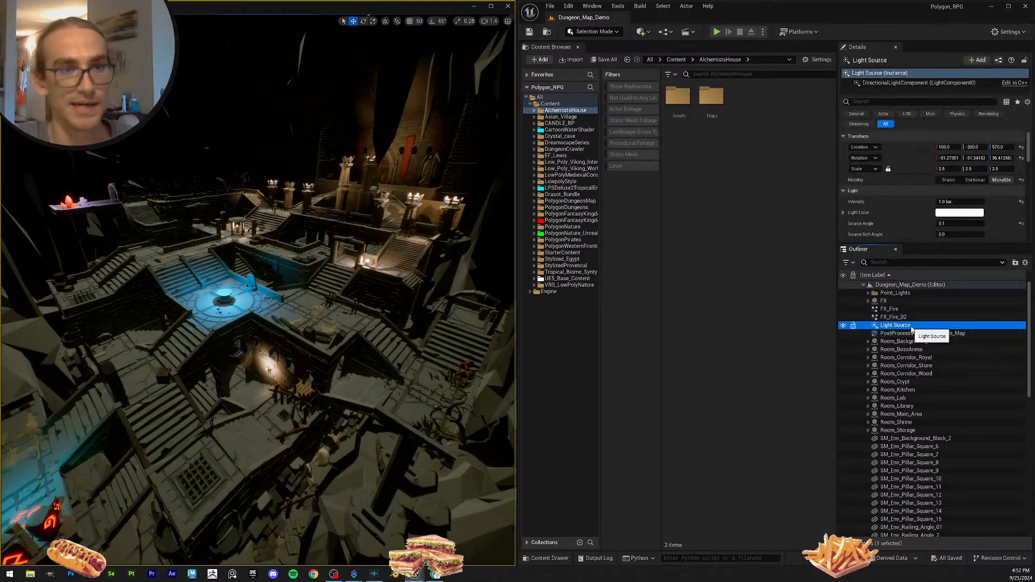
left_click(905, 325)
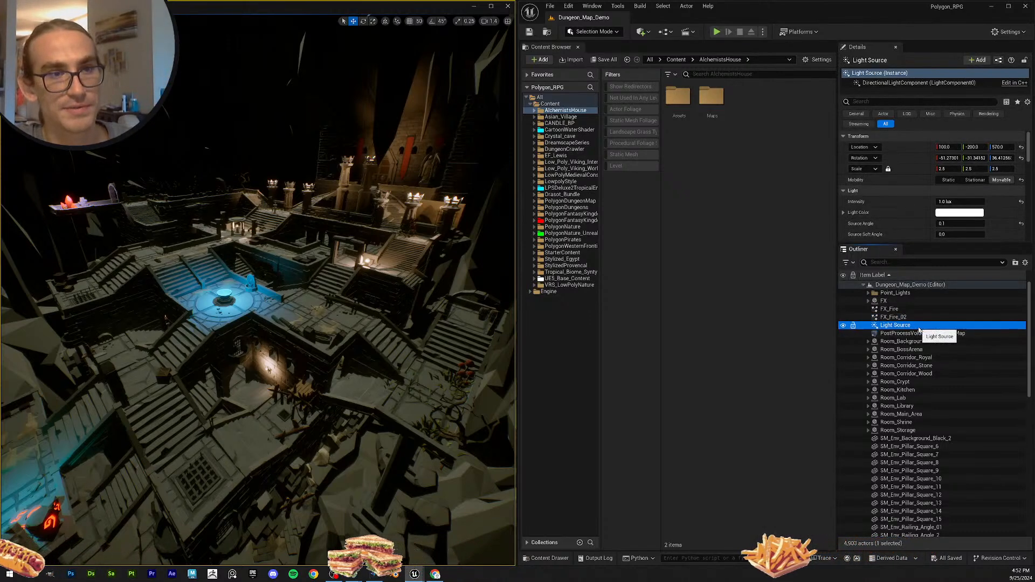
key("Delete")
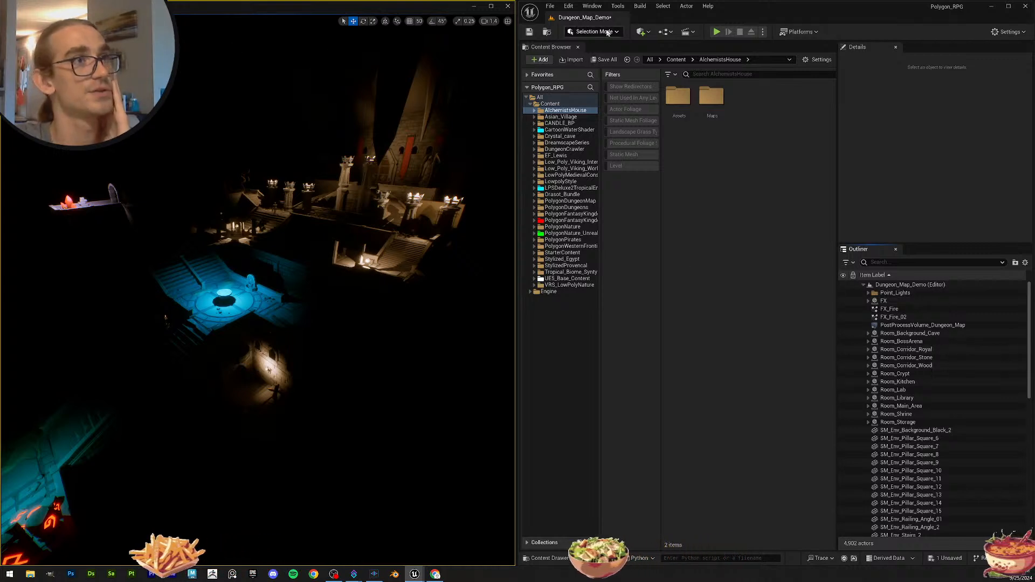
left_click(604, 59)
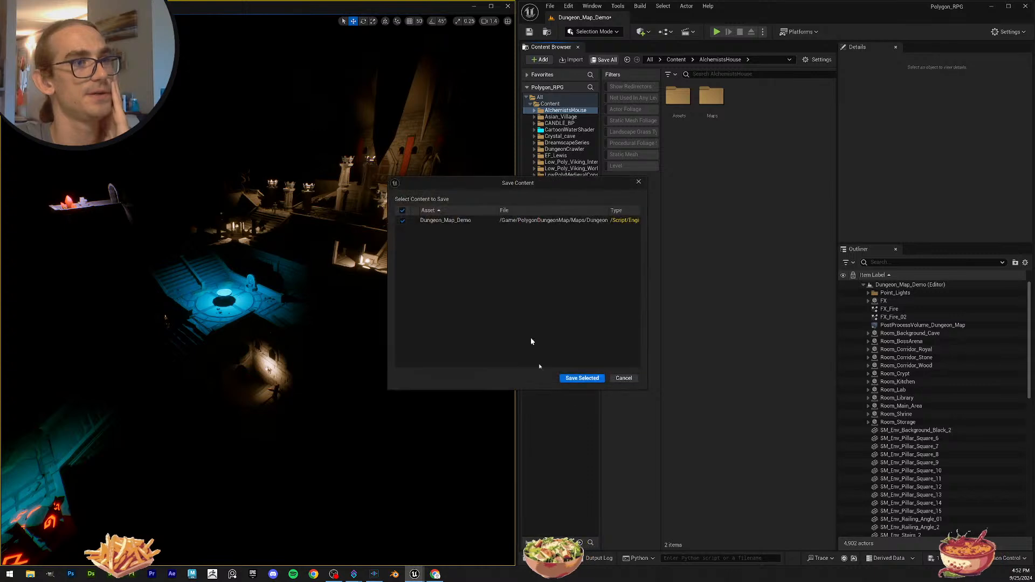
left_click(579, 380)
Select all top-level items from Point_Lights through SM_Prop_Trap_Pit_Door_R2 and frame them in the viewport.
left_click(907, 293)
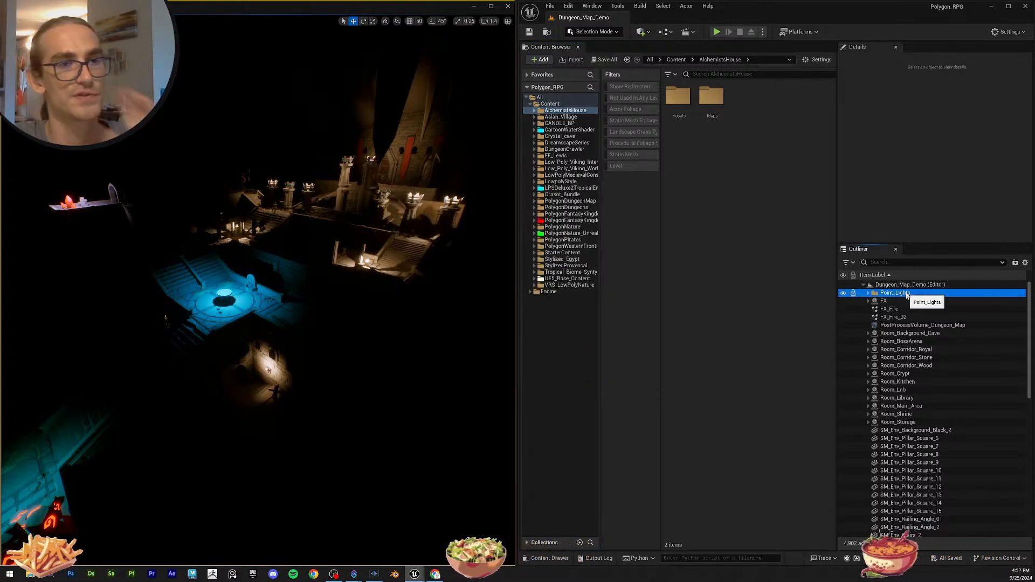
scroll(958, 420, "down", 10)
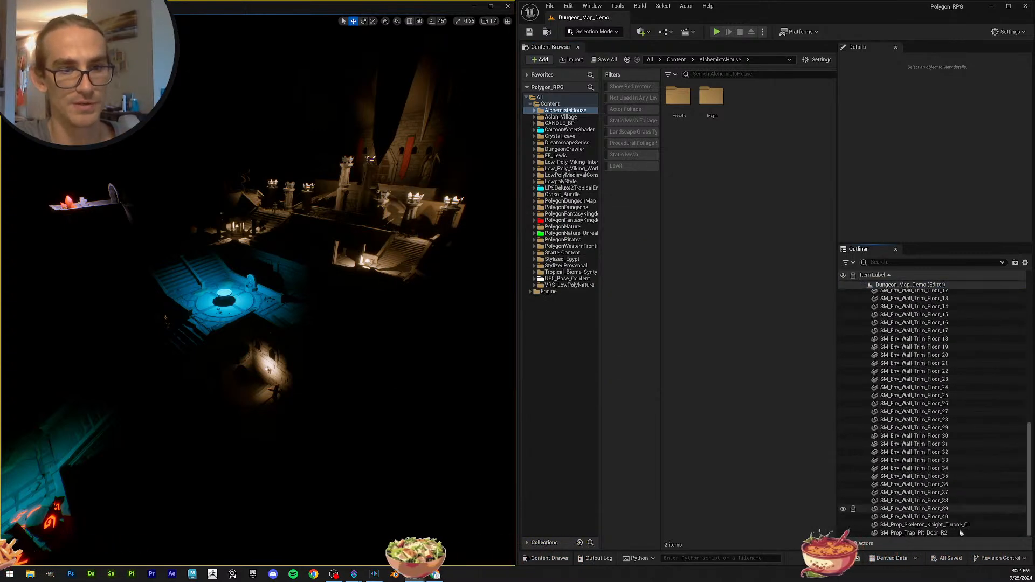
left_click(962, 533, "shift")
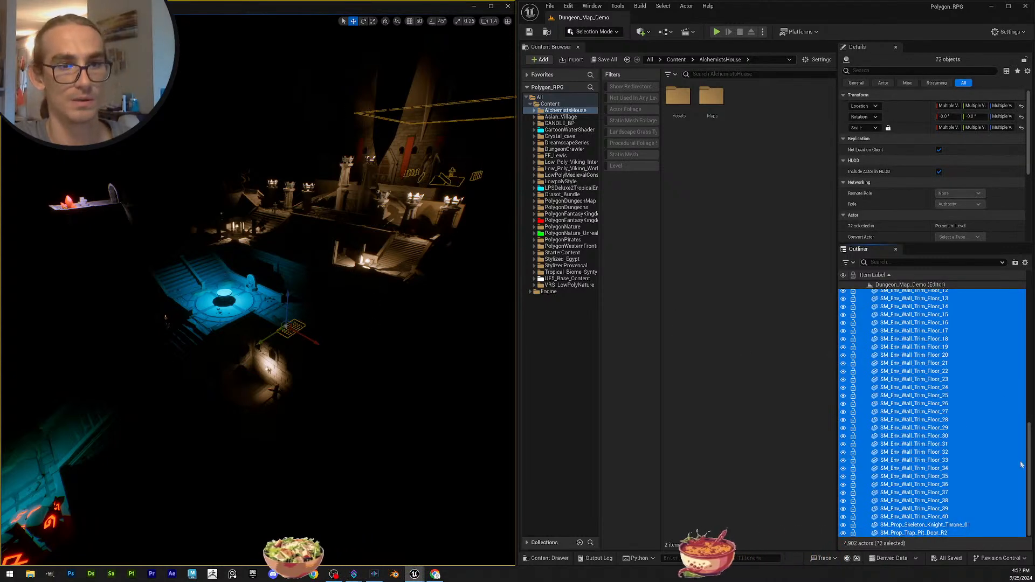
left_click_drag(1029, 471, 1032, 314)
key("f")
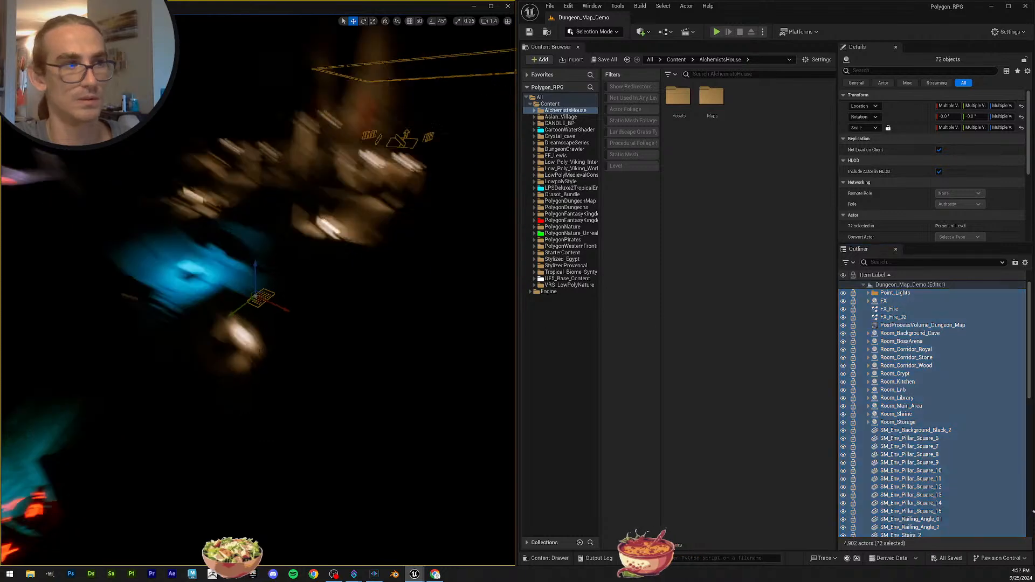
key("s")
mouse_move(413, 286)
right_mouse_down()
mouse_move(414, 270)
mouse_move(413, 289)
right_mouse_up()
key("w")
Switch the viewport to the Unlit view mode so the whole dungeon can be seen without lights.
left_click(73, 21)
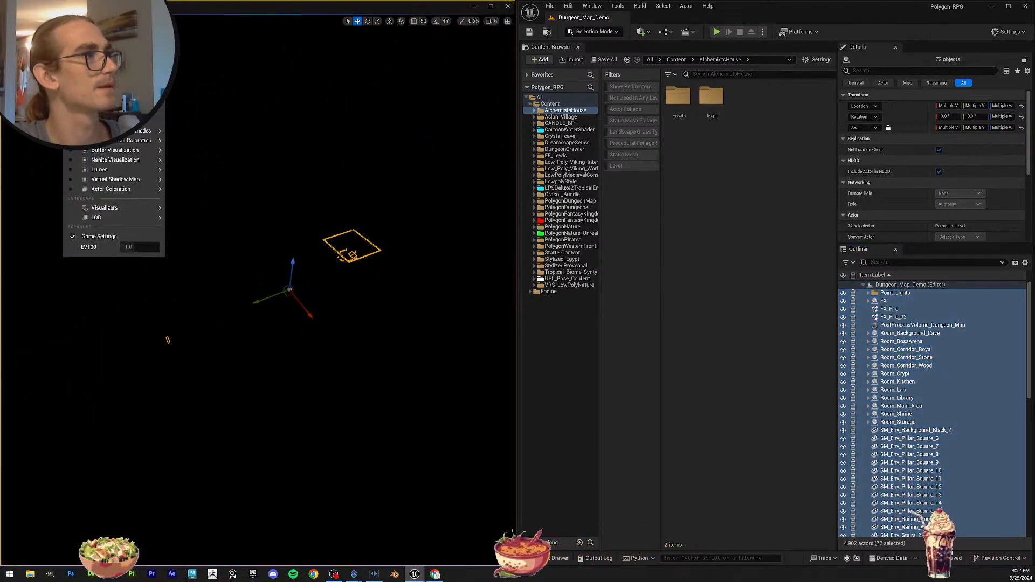
left_click(89, 52)
right_click_drag(350, 204, 350, 204)
key("w")
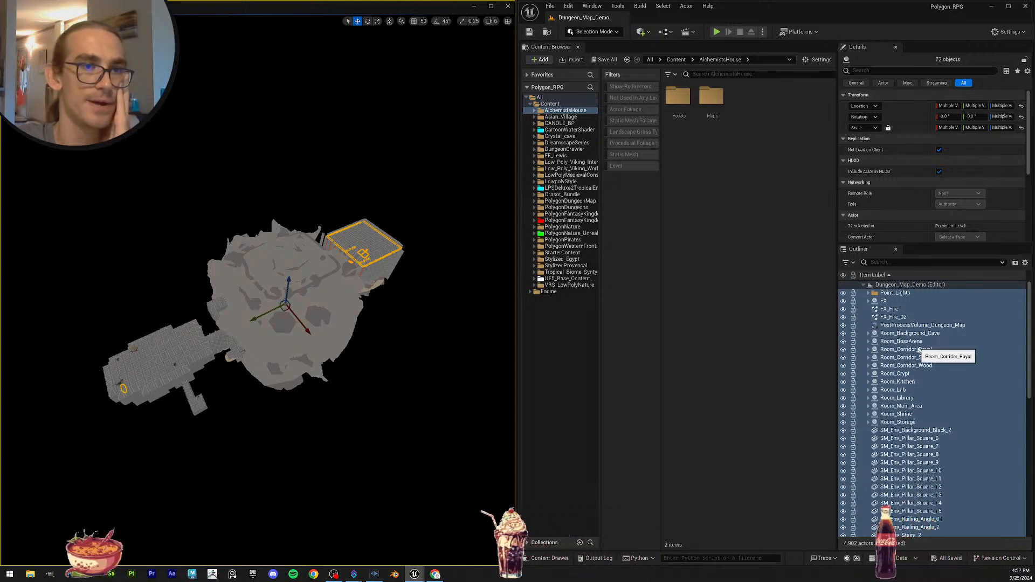
Examine the Group and Attach To options for Room_Background_Cave and inspect its child meshes, including SM_Env_Cave_01.
left_click(910, 333)
right_click(943, 332)
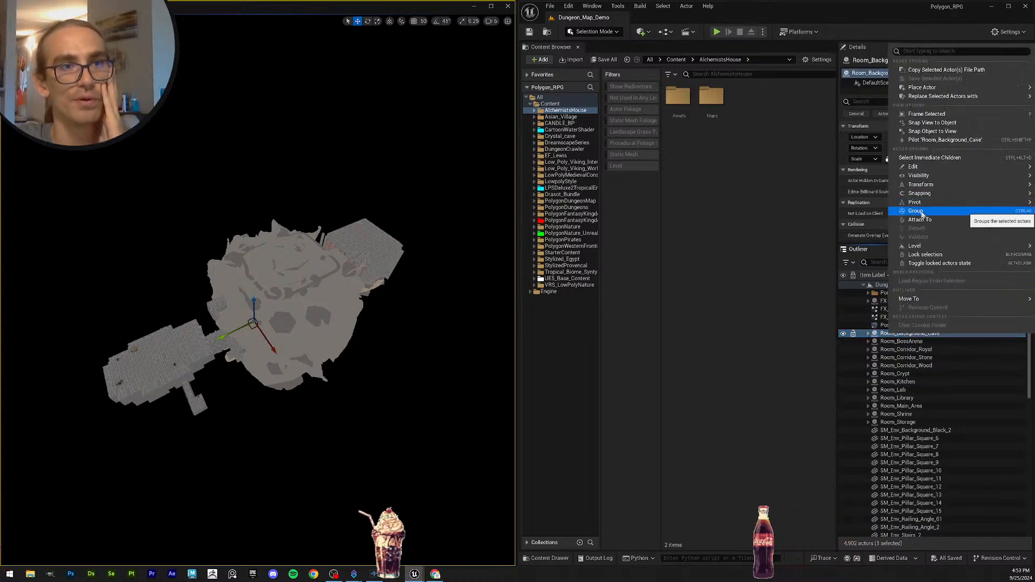
mouse_move(919, 219)
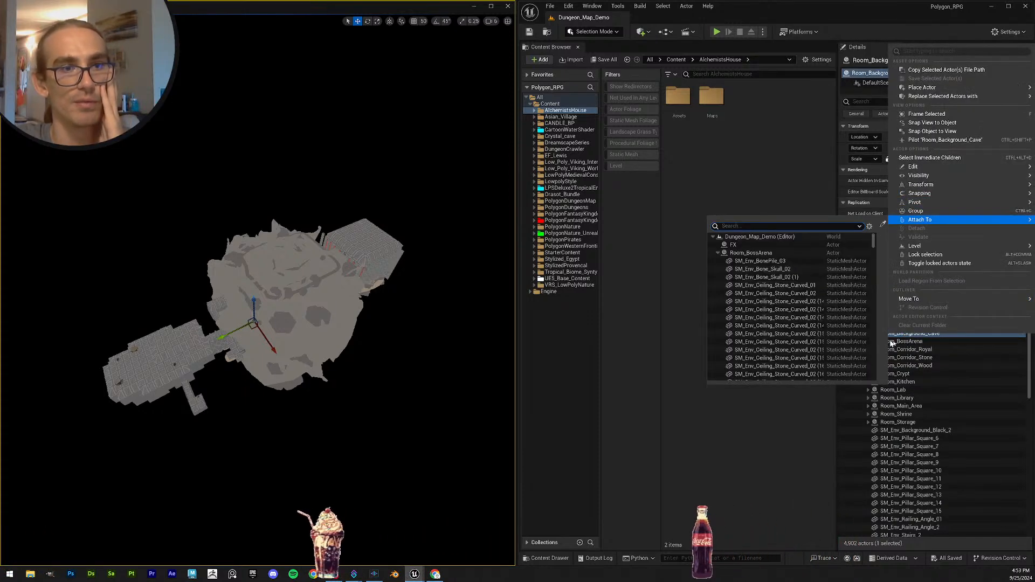
left_click(922, 336)
left_click(867, 333)
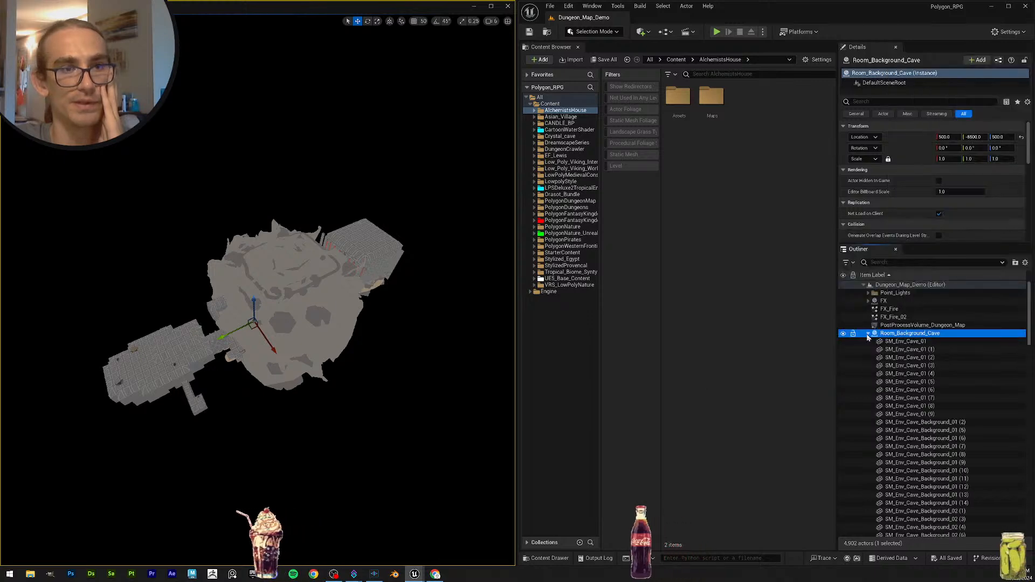
left_click(903, 342)
left_click(885, 336)
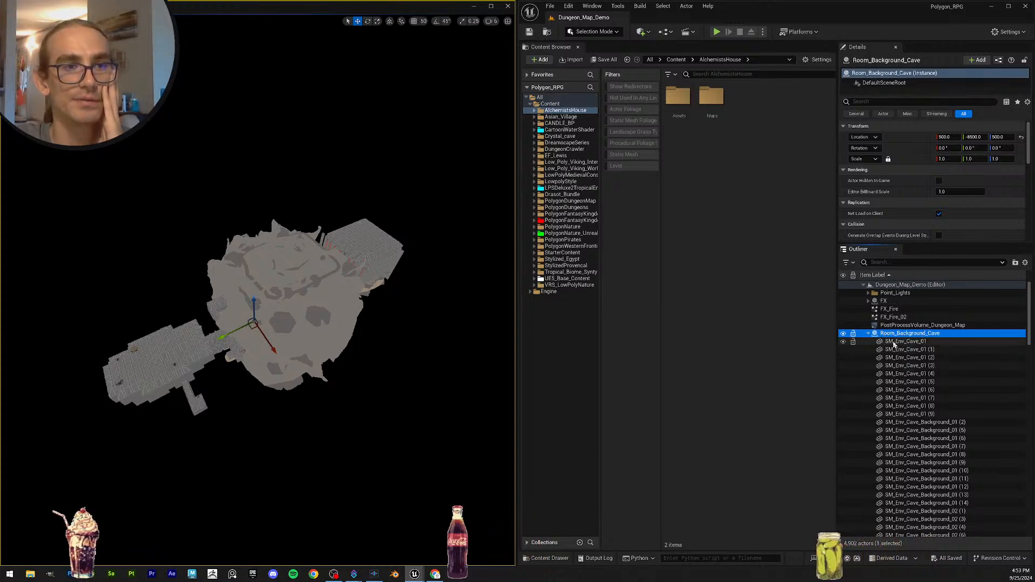
right_click(906, 335)
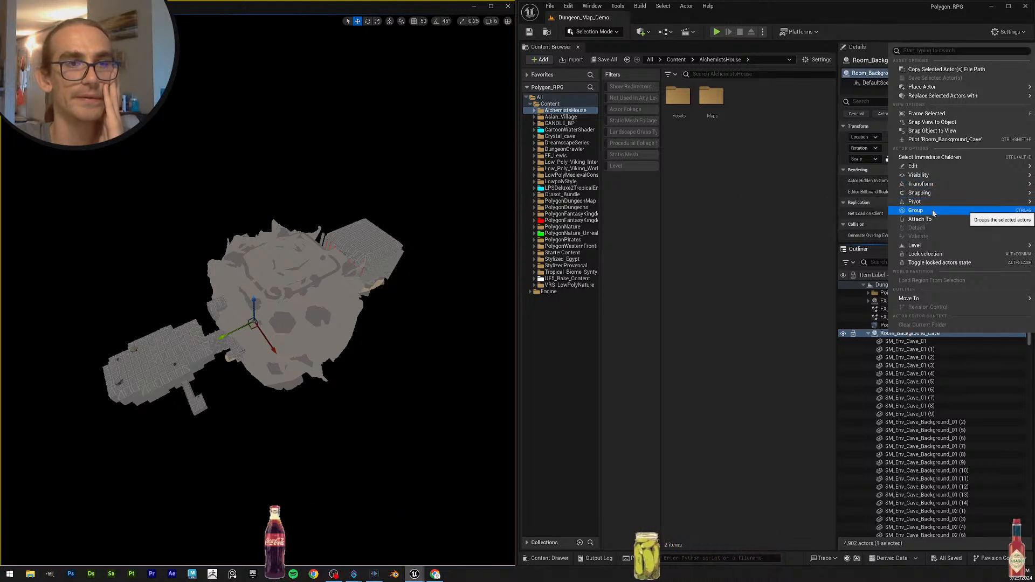
left_click(911, 342)
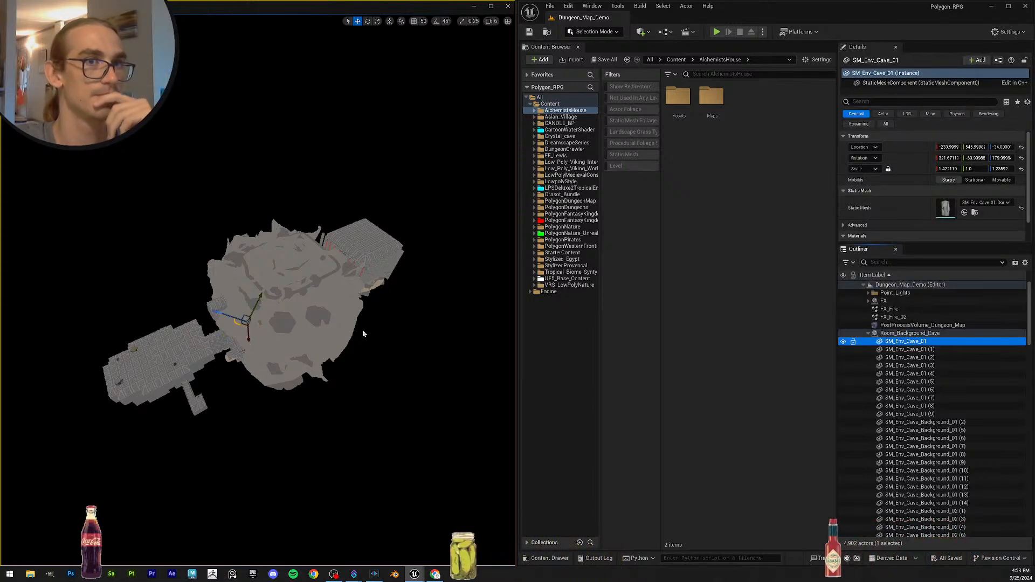
mouse_move(347, 315)
right_mouse_down()
mouse_move(330, 317)
mouse_move(333, 305)
right_mouse_up()
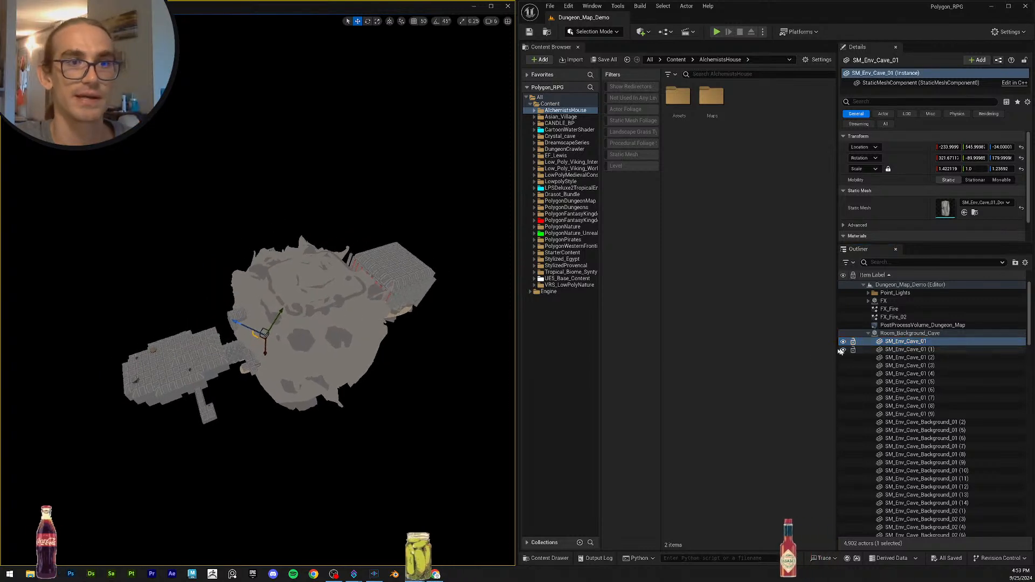
Select the Room_Background_Cave parent actor and examine its placement in the dungeon.
left_click(919, 333)
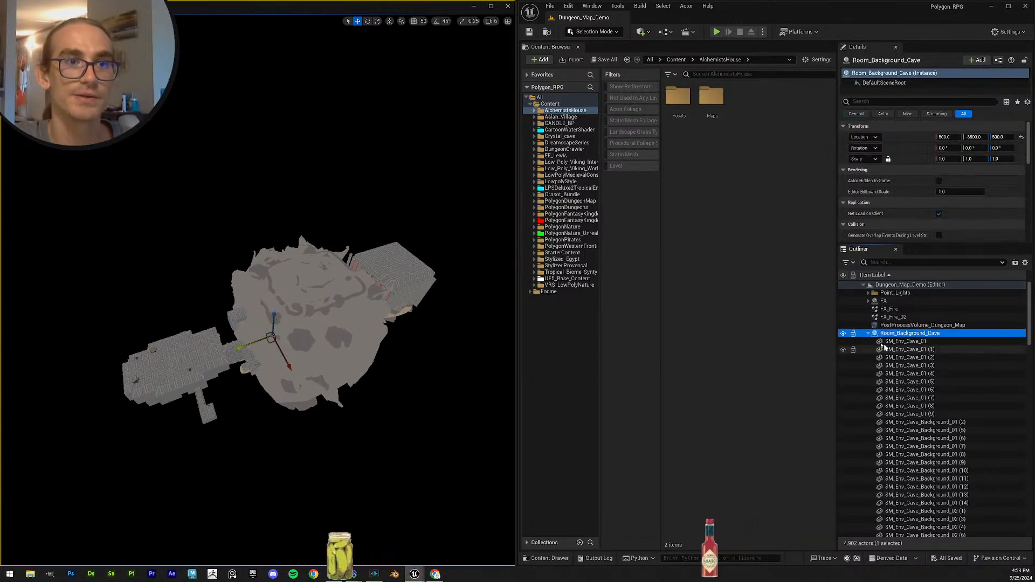
key("w")
right_click_drag(359, 317, 393, 312)
scroll(334, 323, "down", 1)
key("s")
scroll(313, 308, "down", 1)
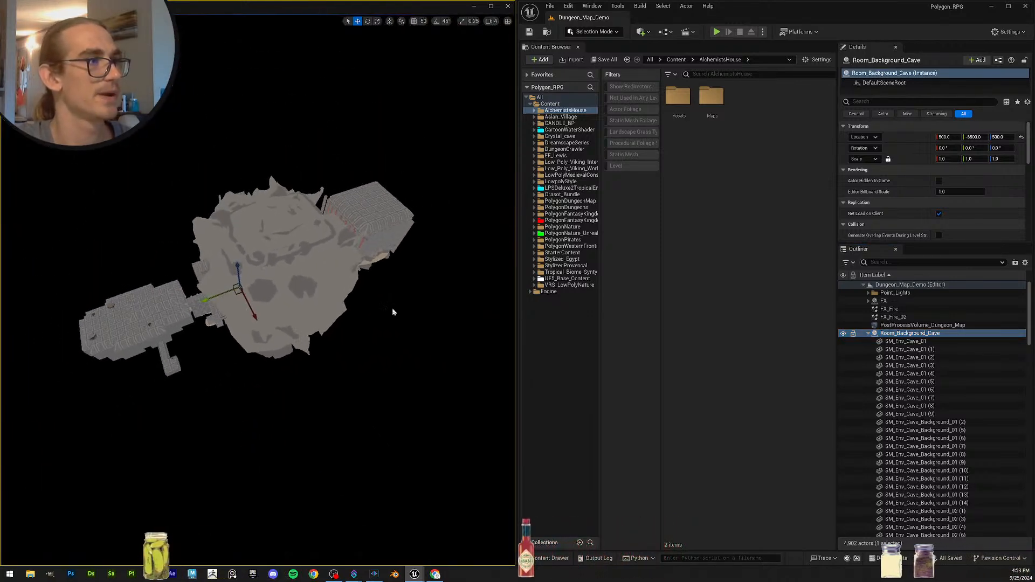
Inspect the child meshes nested under Room_Background_Cave, including SM_Env_Cave_01, and collapse the hierarchy again.
left_click(868, 333)
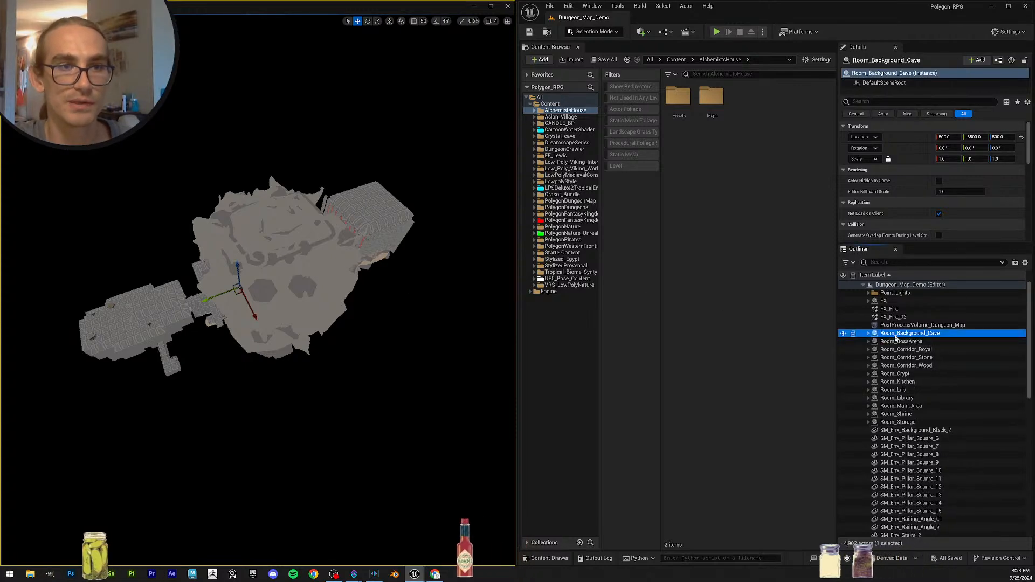
left_click(868, 333)
left_click(867, 334)
left_click(868, 333)
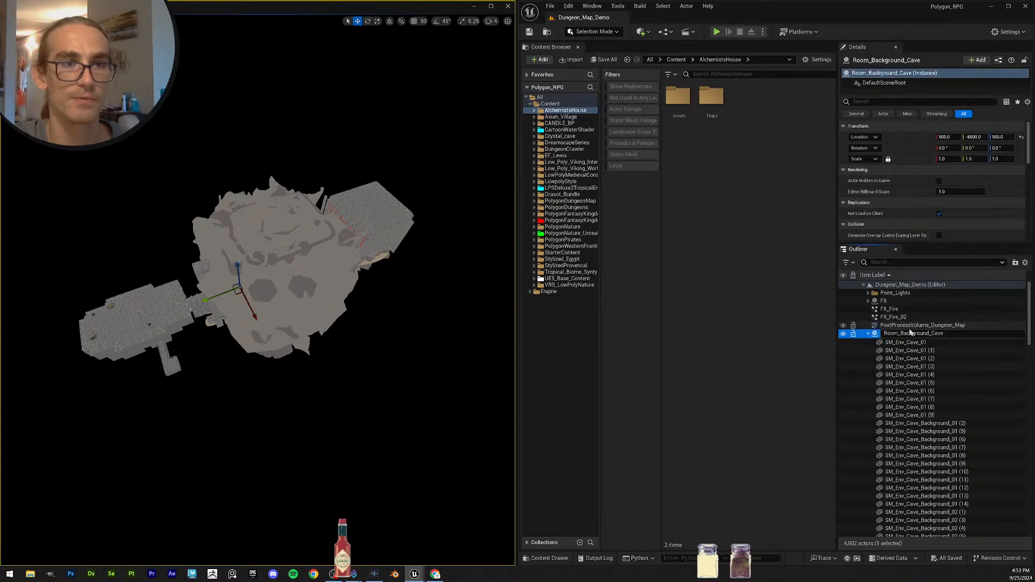
left_click(905, 350)
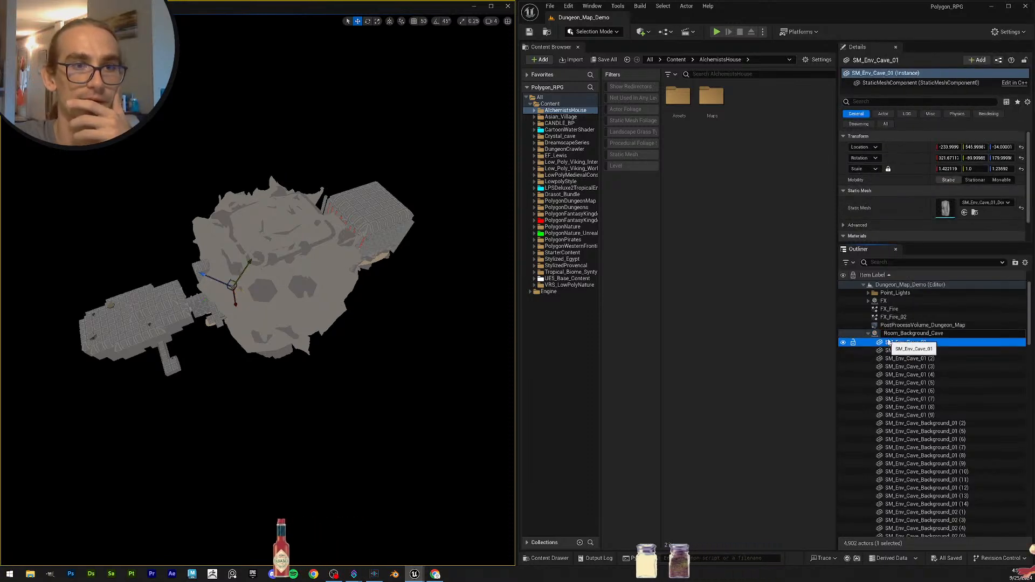
left_click(895, 325)
left_click(867, 333)
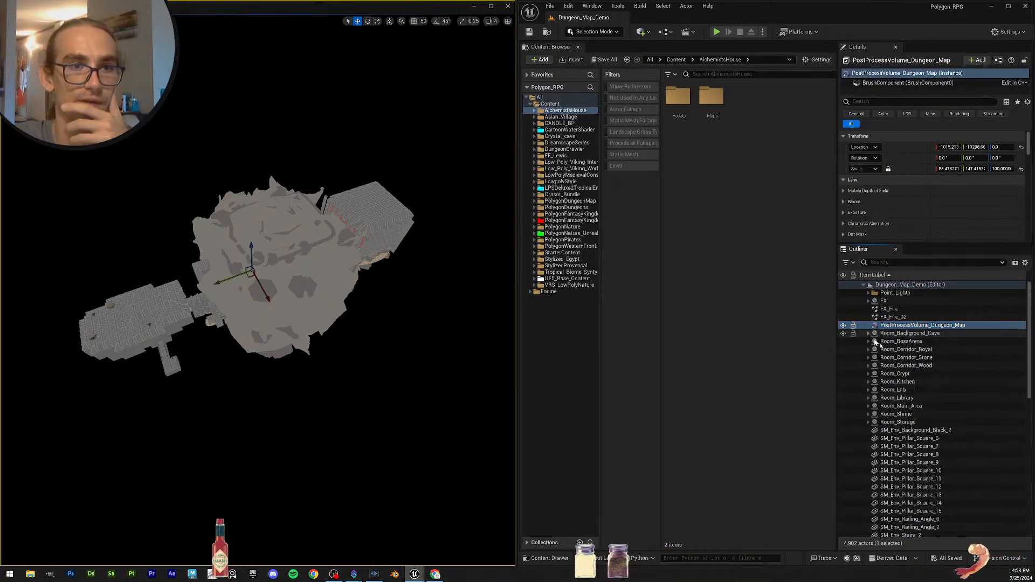
left_click(892, 334)
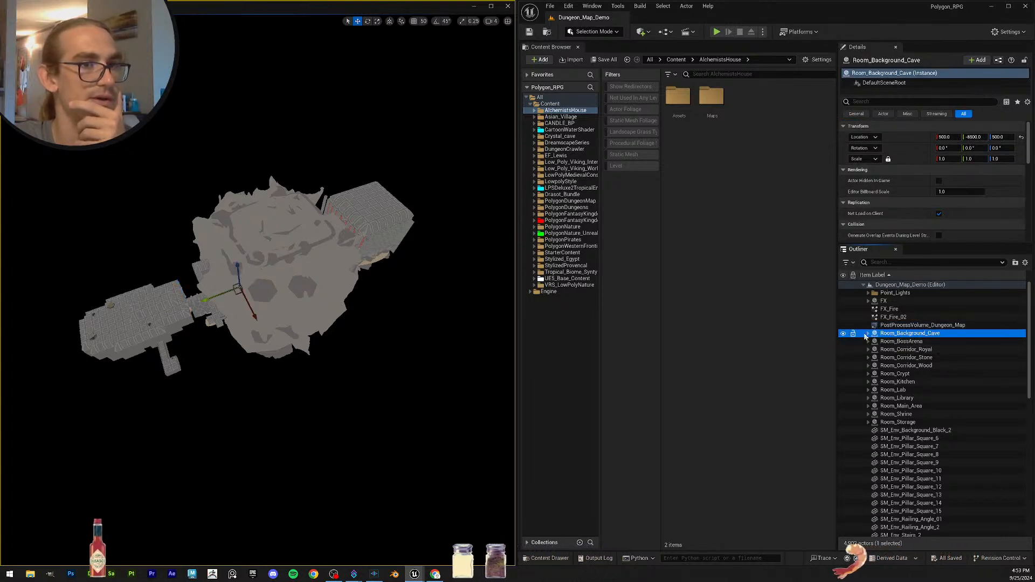
Examine the actor options for Room_Background_Cave, including Visibility, locking and Move To, for a way to handle its child meshes.
left_click(868, 333)
right_click(893, 335)
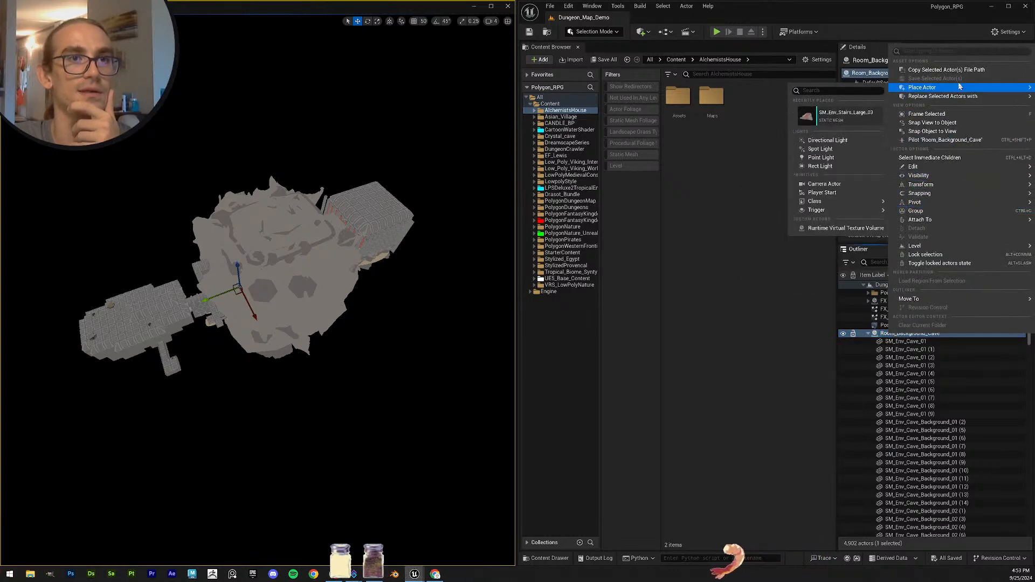
mouse_move(957, 175)
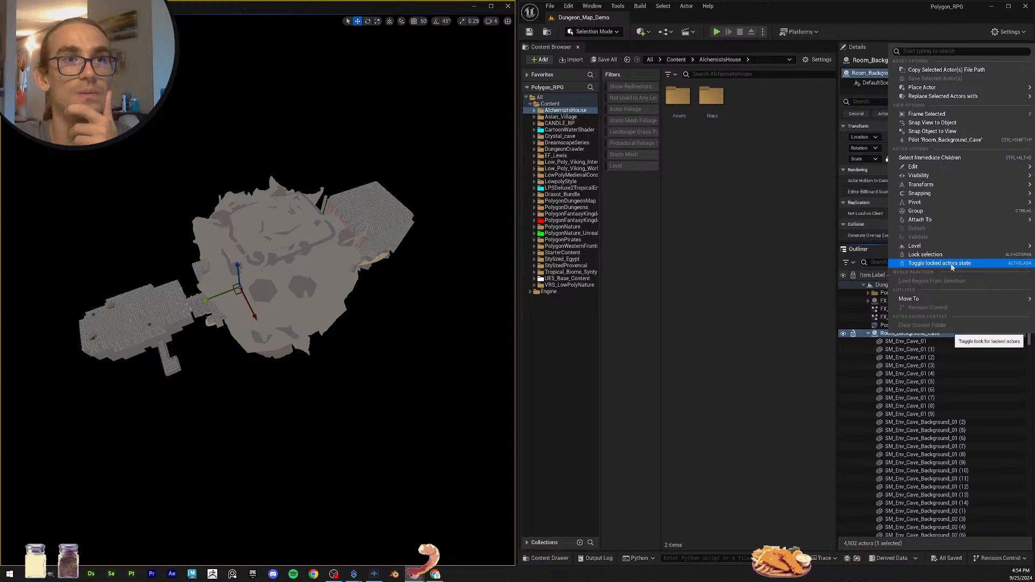
mouse_move(911, 298)
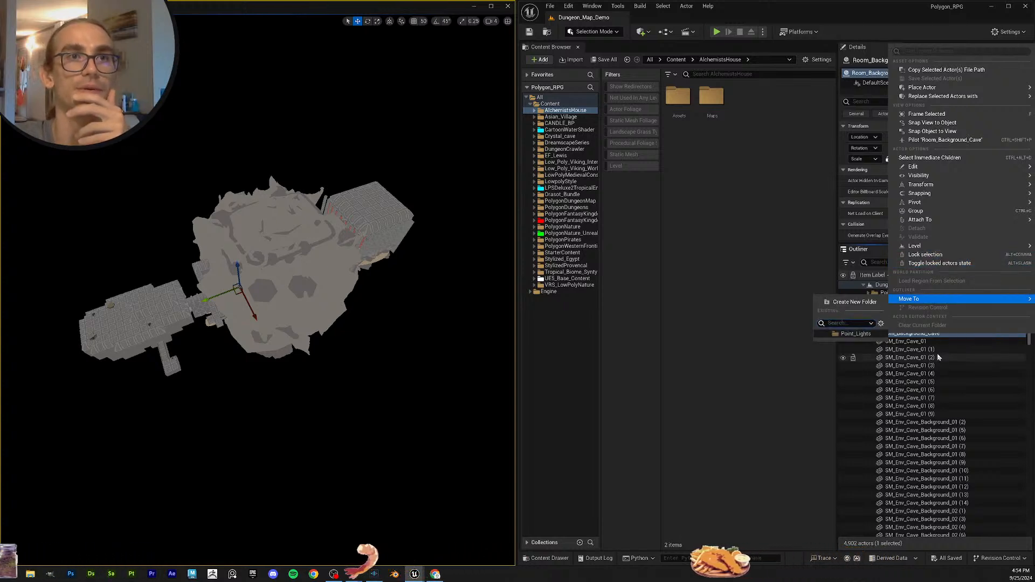
left_click(918, 360)
left_click(909, 334)
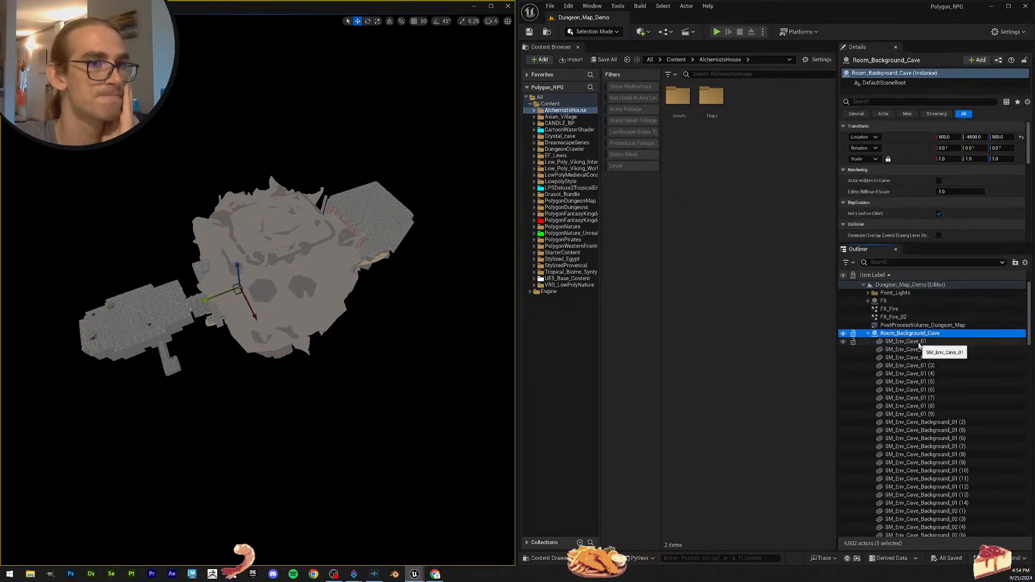
left_click(903, 335)
left_click(918, 350)
left_click(935, 334)
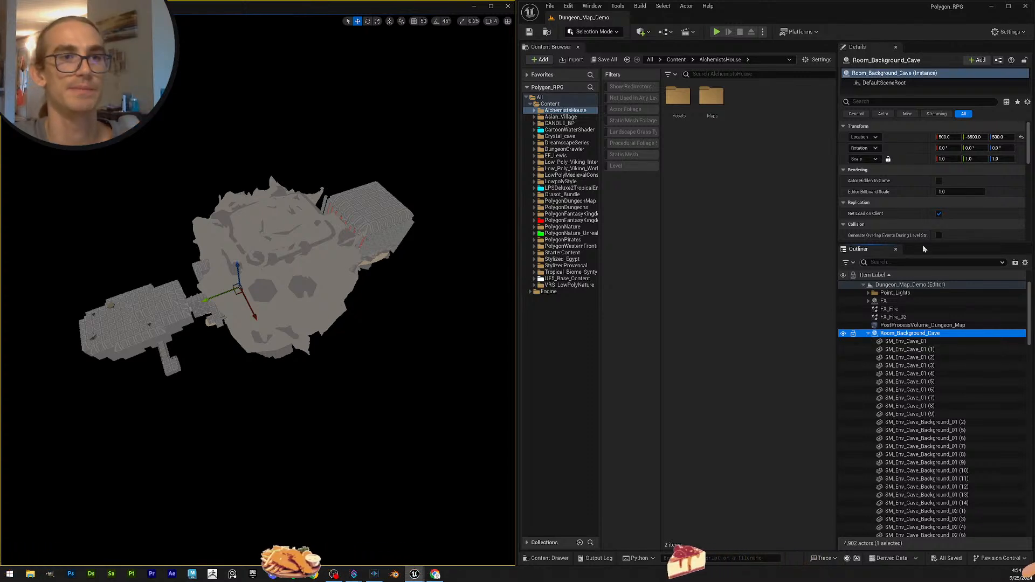
Enlarge the actor list by shrinking the details area above it, and save the Dungeon_Map_Demo level.
left_click_drag(908, 243, 898, 55)
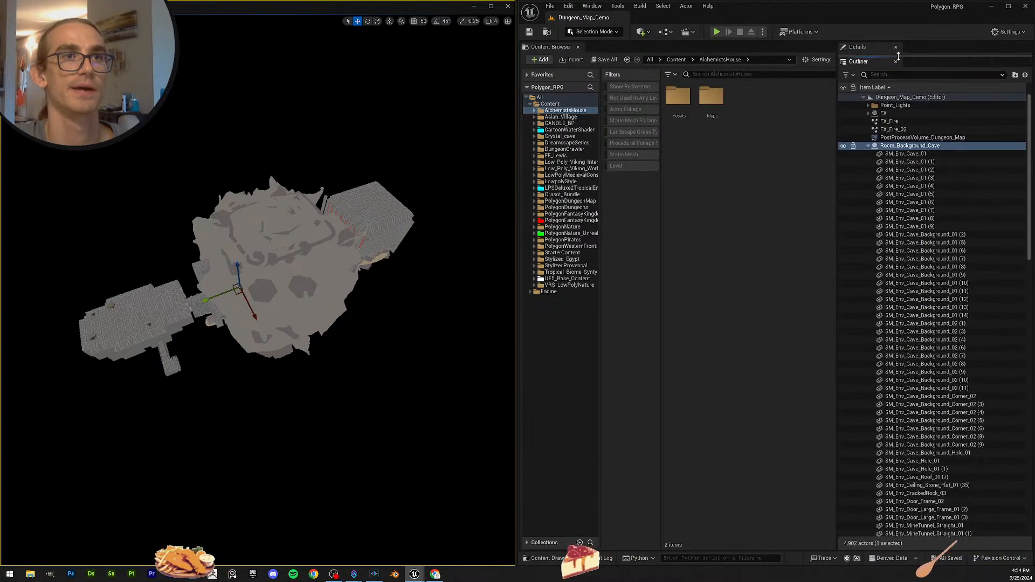
left_click(529, 32)
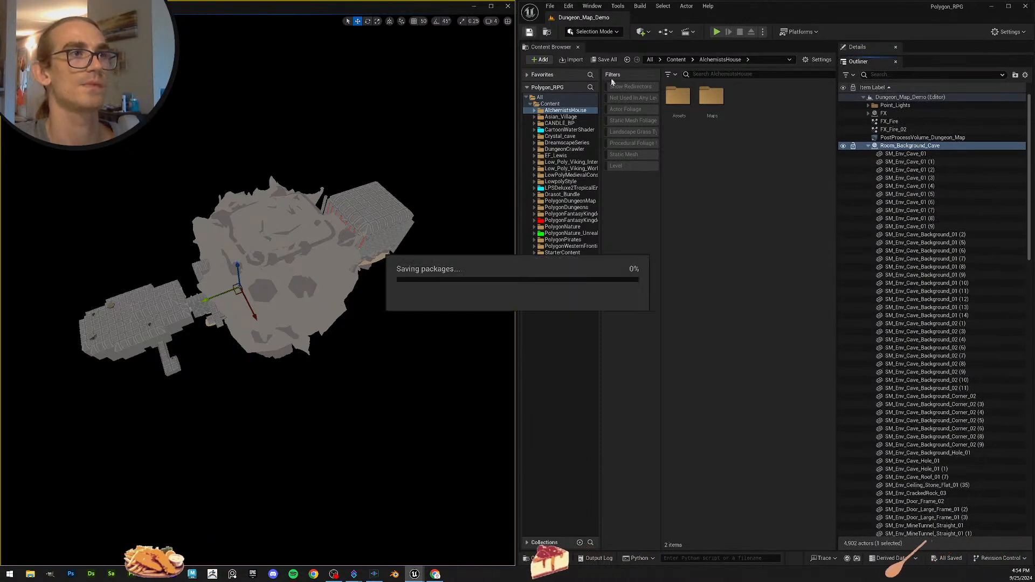
Select the collapsed actors Room_Background_Cave through Room_Storage and check the child meshes nested under Room_Background_Cave.
left_click(868, 147)
left_click(892, 234, "shift")
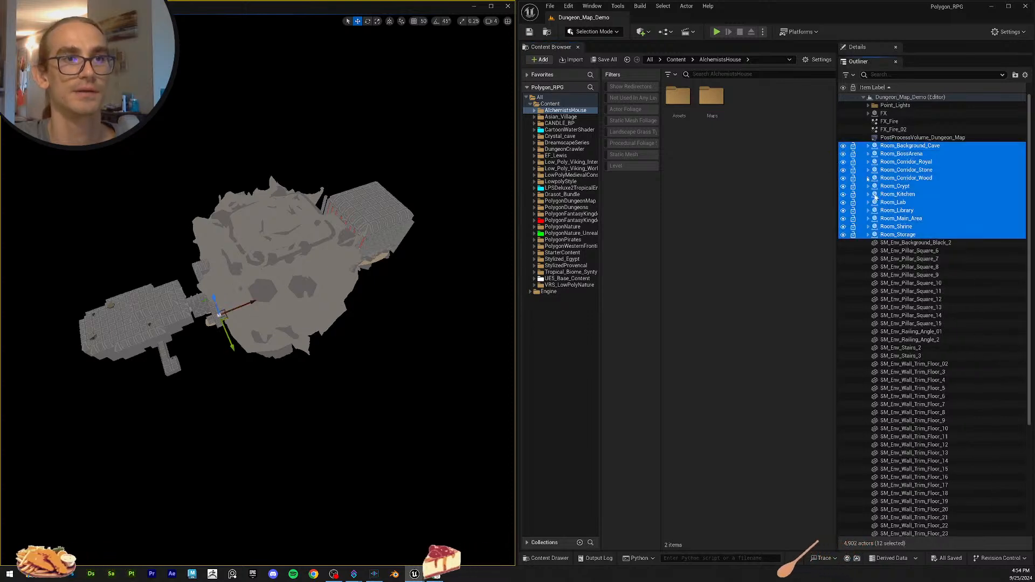
left_click(869, 146)
left_click_drag(1029, 176, 1032, 151)
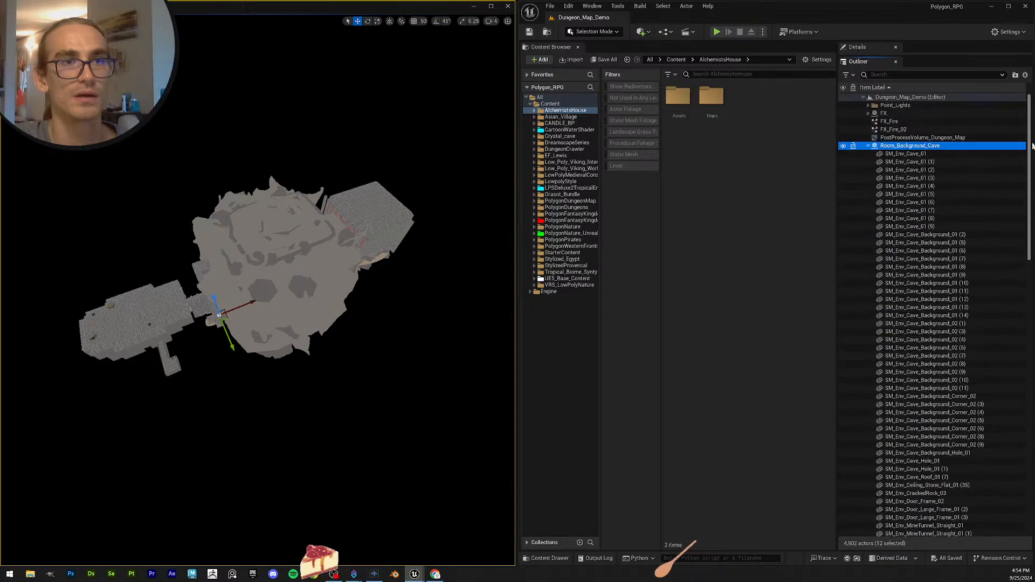
left_click(868, 147)
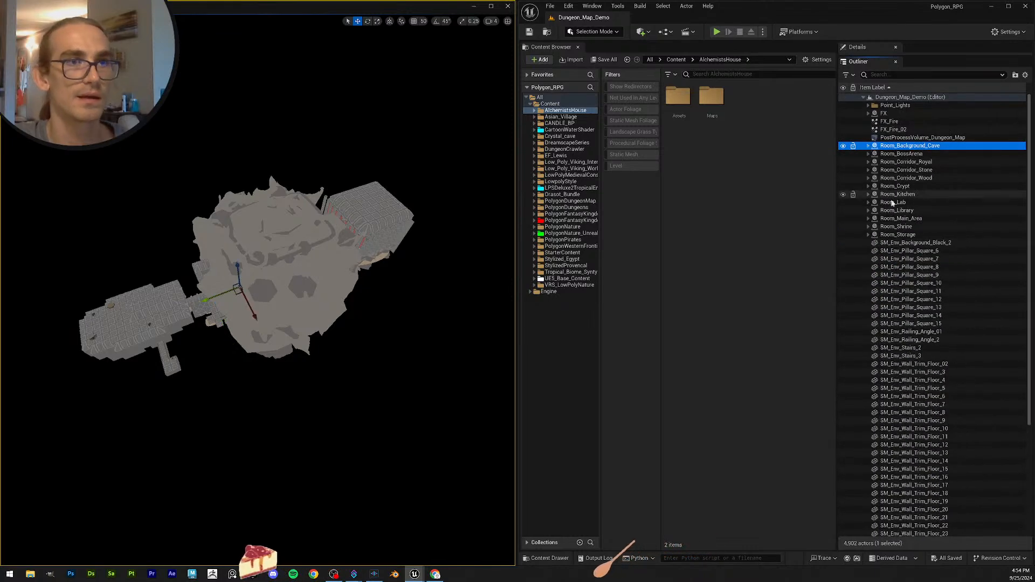
left_click(898, 234, "shift")
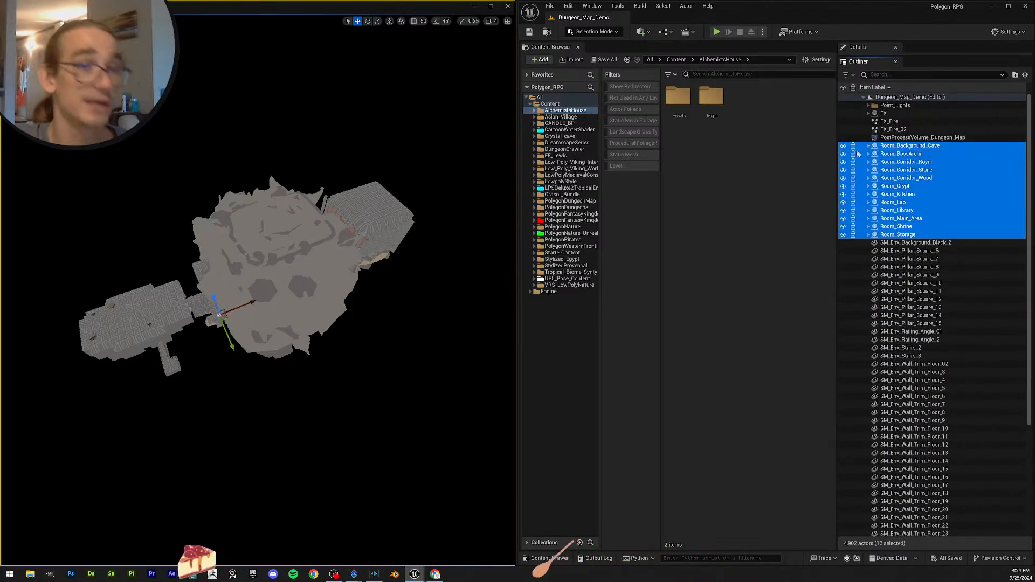
left_click(867, 147)
left_click_drag(1028, 195, 1004, 157)
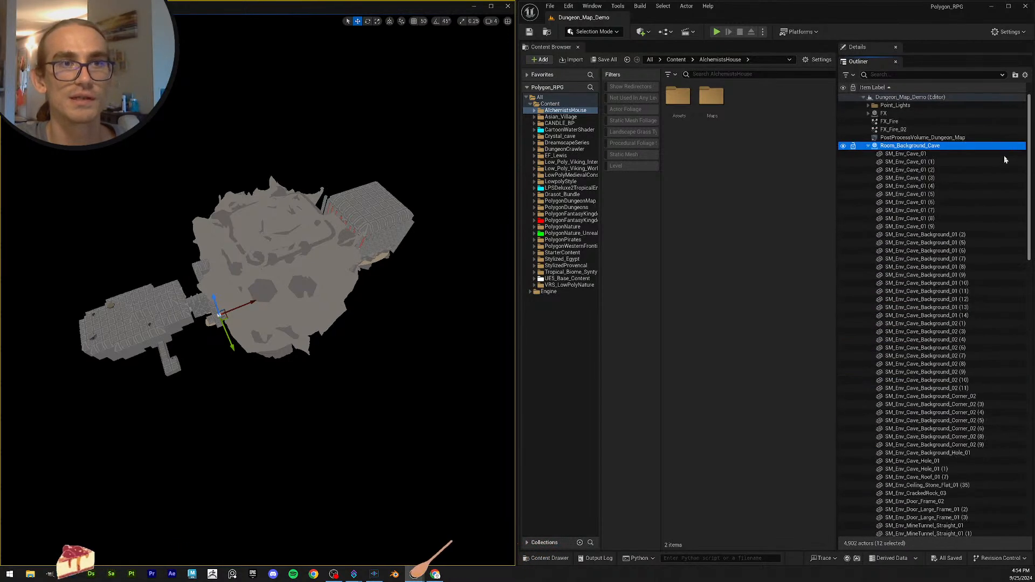
left_click(867, 147)
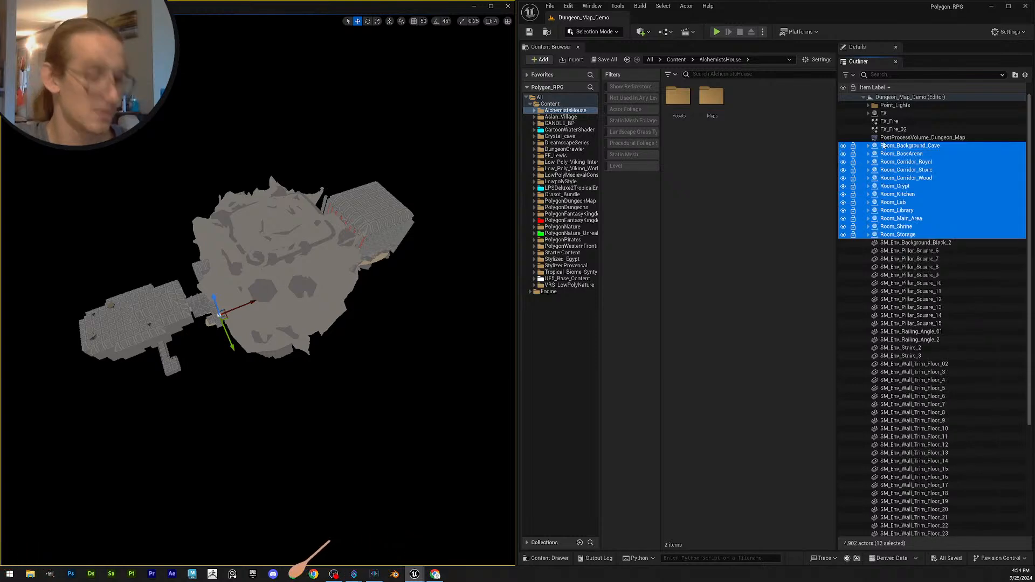
Expand the child hierarchies of Room_Background_Cave, Room_BossArena and Room_Corridor_Royal.
left_click(867, 146)
left_click_drag(1023, 200, 1024, 378)
left_click(868, 326)
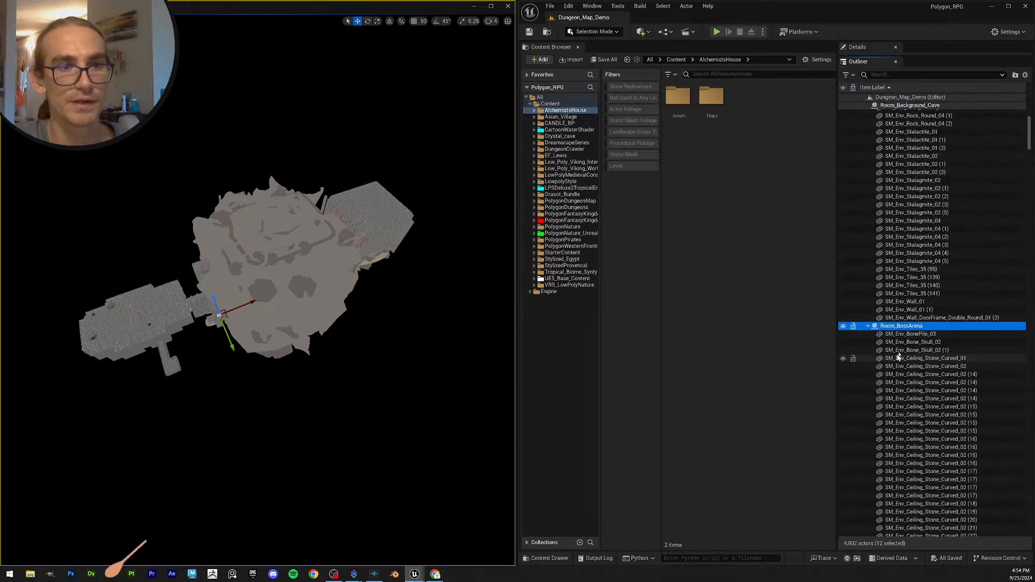
scroll(967, 294, "down", 5)
left_click_drag(1029, 142, 1027, 522)
left_click(868, 249)
scroll(924, 265, "up", 4)
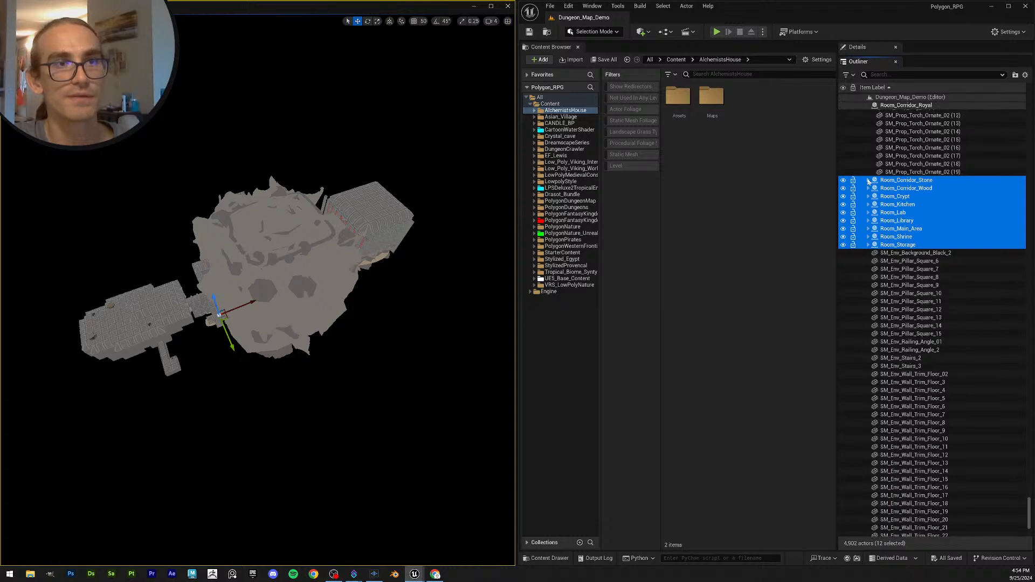
Expand the child hierarchies of Room_Corridor_Stone, Room_Corridor_Wood and Room_Crypt.
left_click(868, 180)
left_click(867, 367)
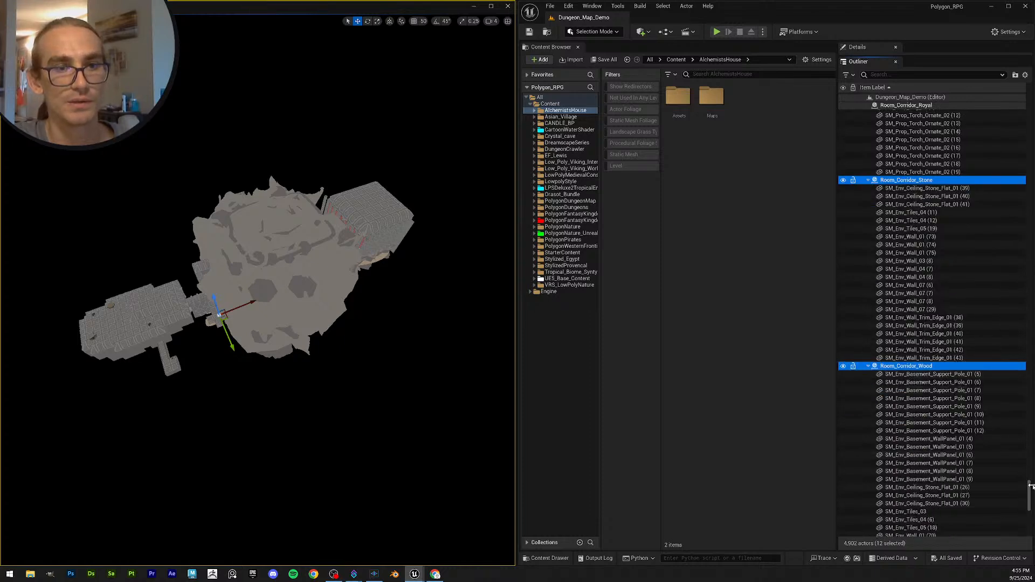
scroll(1020, 479, "down", 10)
left_click(867, 222)
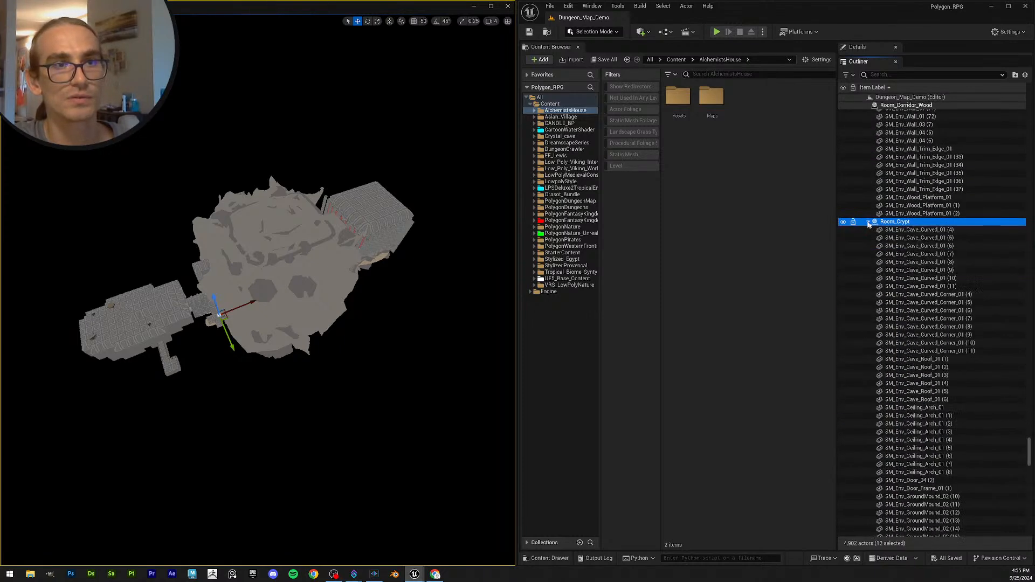
left_click_drag(1028, 439, 1028, 513)
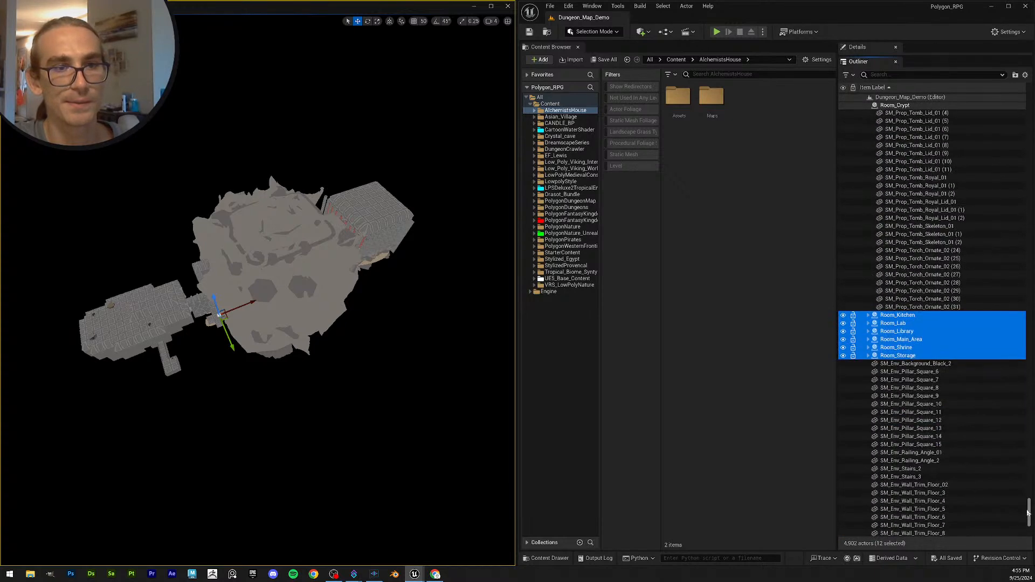
Expand the child hierarchies of Room_Kitchen, Room_Lab and Room_Library, undoing the accidental level change.
left_click(867, 316)
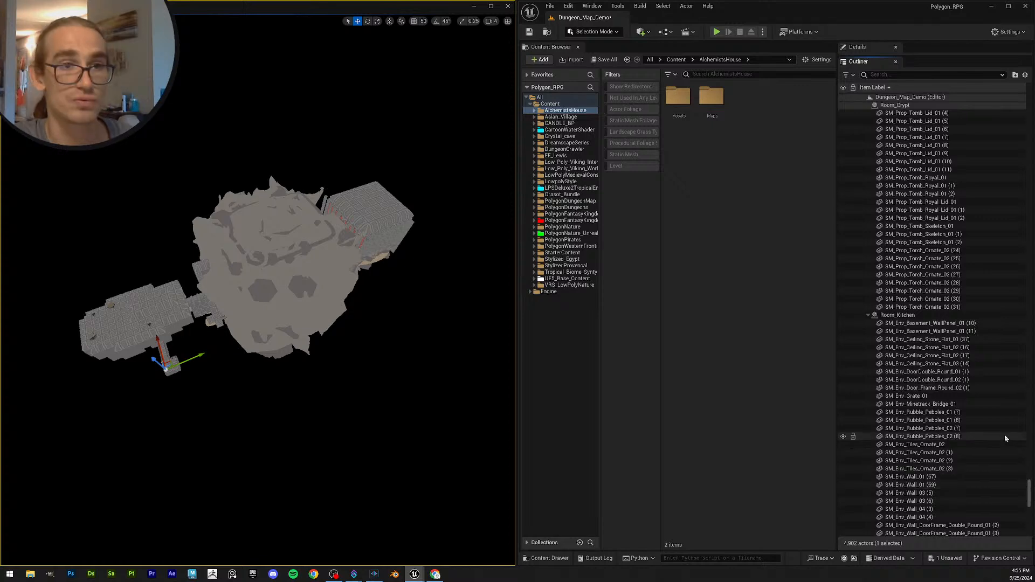
key("ctrl+z")
left_click(988, 444)
left_click_drag(1028, 487, 1030, 508)
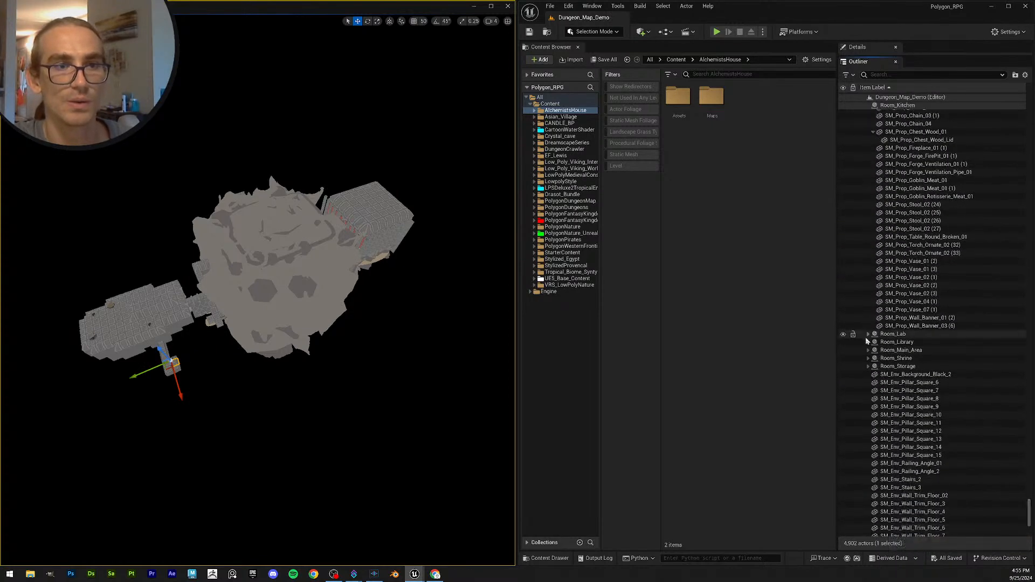
left_click(868, 334)
left_click_drag(1029, 483, 1028, 519)
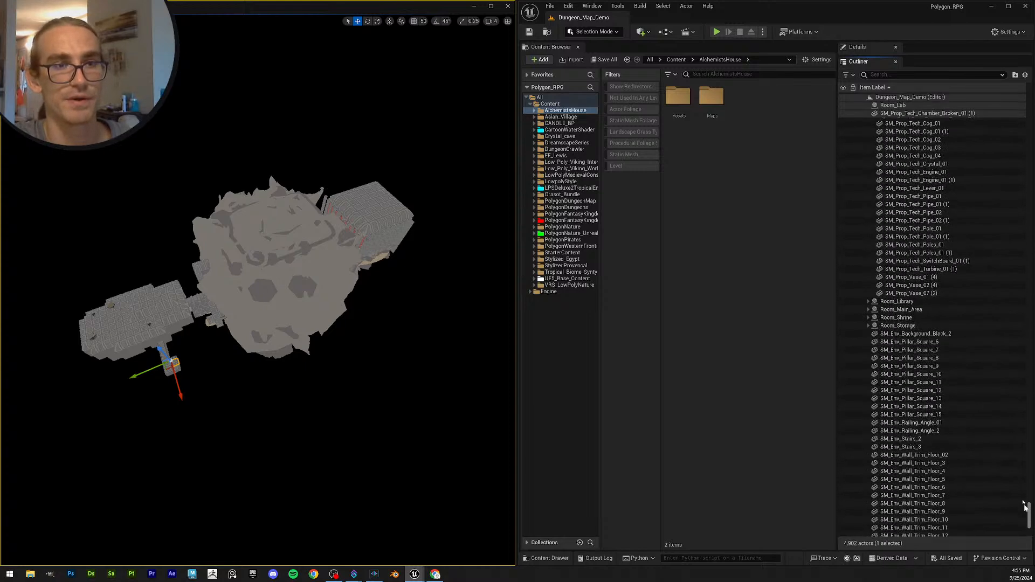
left_click(869, 302)
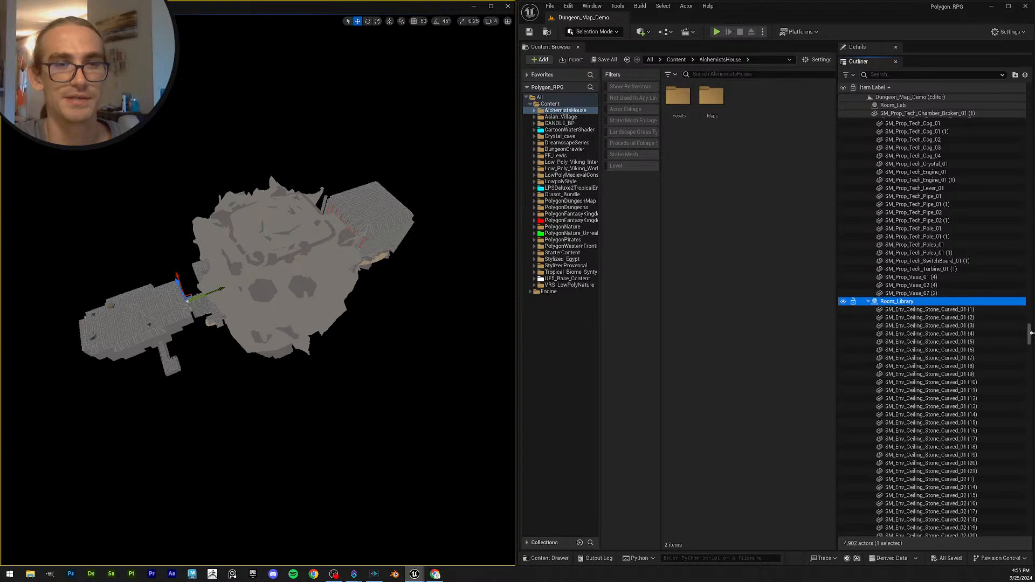
left_click_drag(1032, 337, 1013, 528)
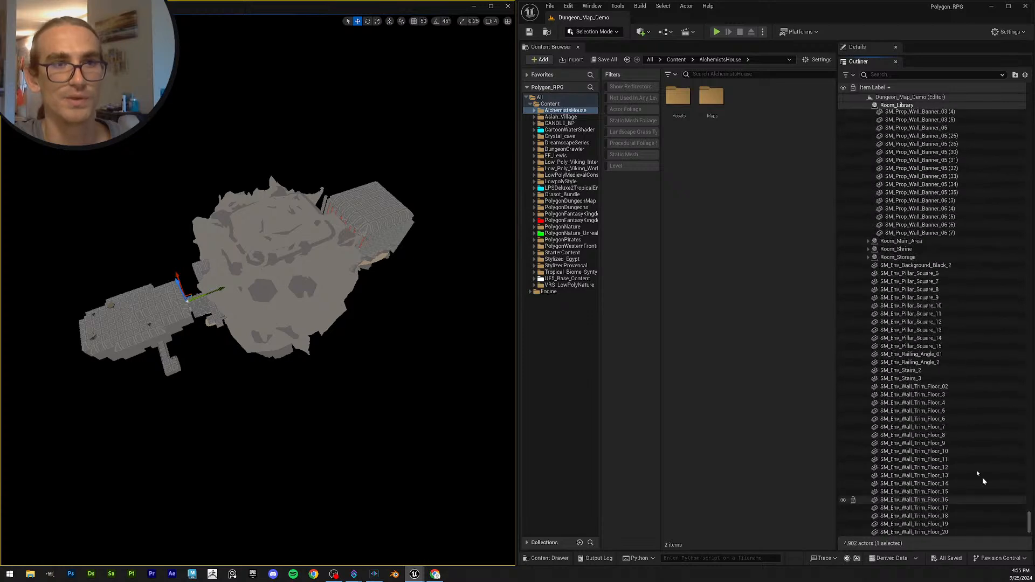
Expand the child hierarchies of Room_Main_Area and Room_Shrine.
left_click(868, 241)
left_click_drag(1027, 395, 1021, 466)
scroll(986, 447, "down", 15)
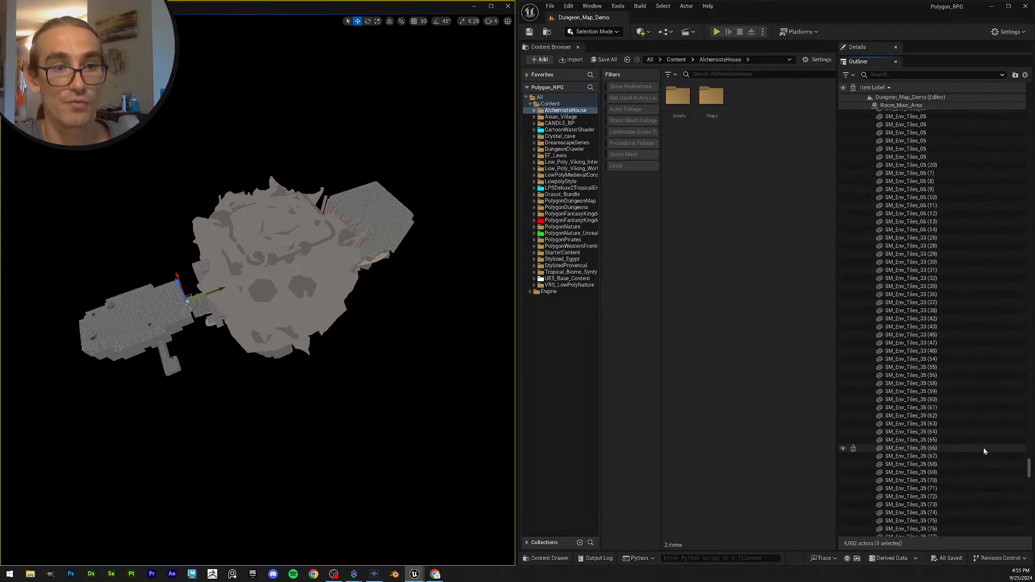
scroll(981, 456, "down", 15)
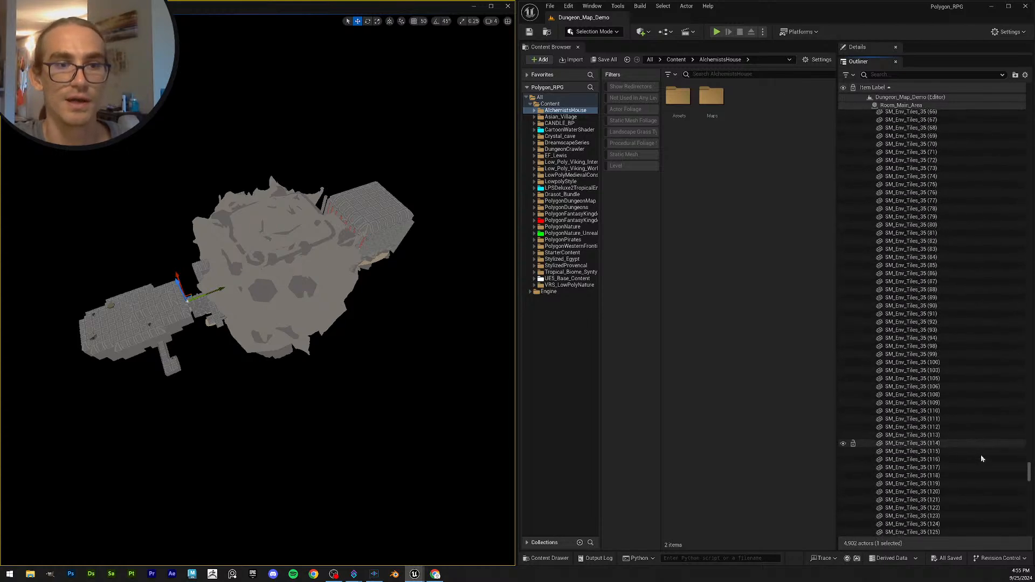
scroll(960, 447, "down", 10)
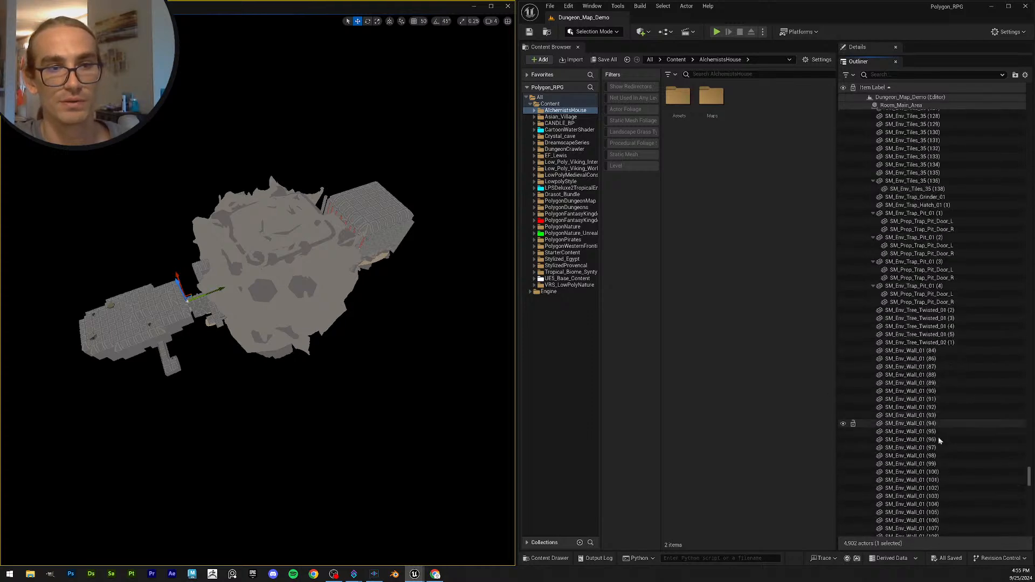
left_click_drag(1029, 481, 1031, 527)
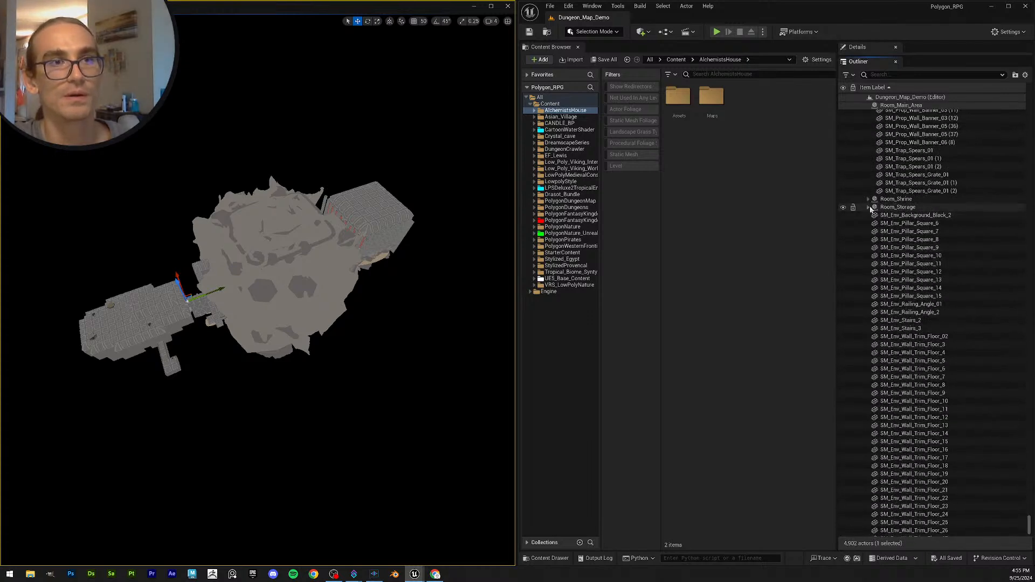
left_click(868, 199)
left_click_drag(1028, 515, 1029, 525)
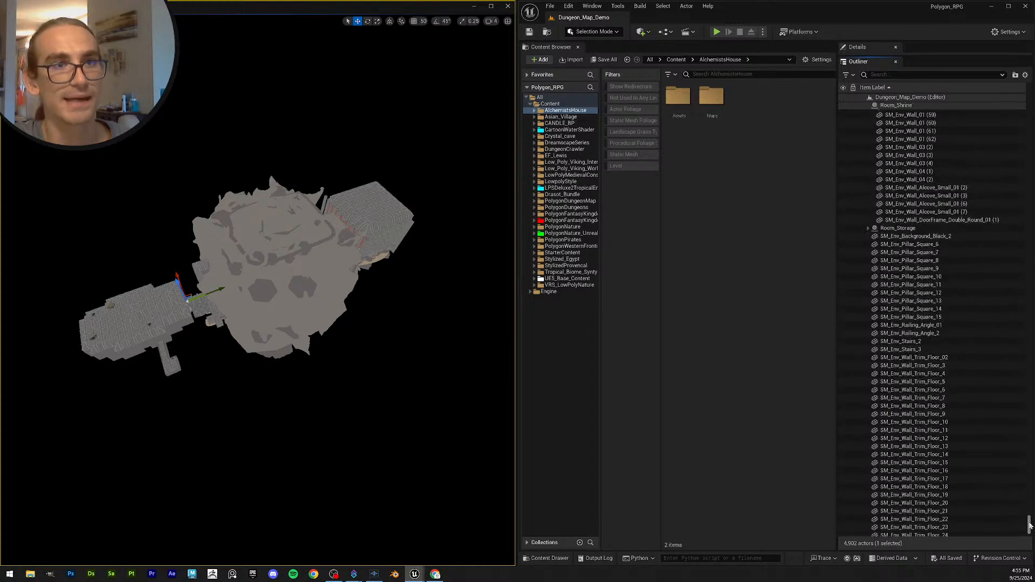
Expand the child hierarchies of Room_Storage, Point_Lights and FX.
left_click(865, 228)
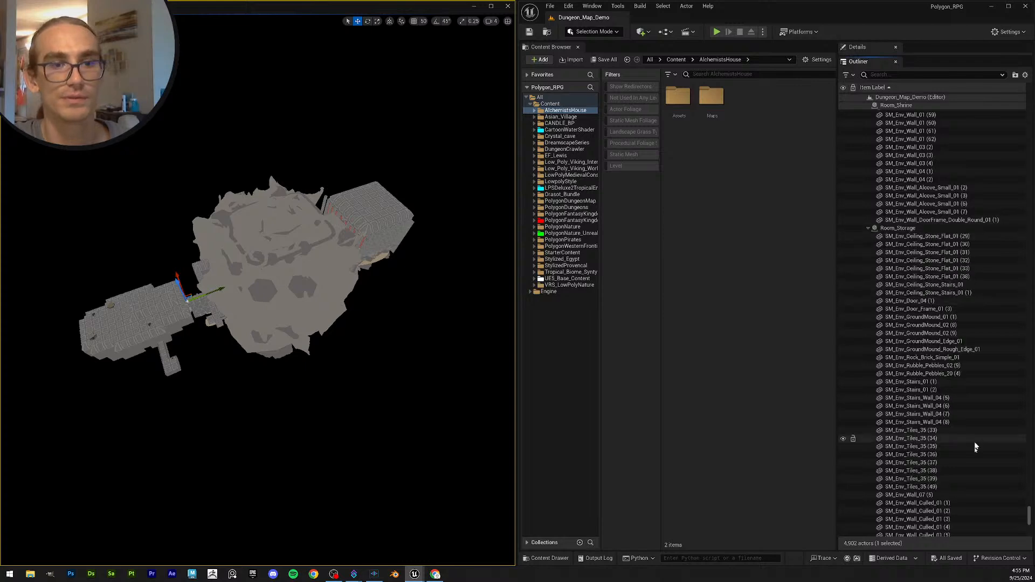
left_click_drag(1027, 521, 1027, 100)
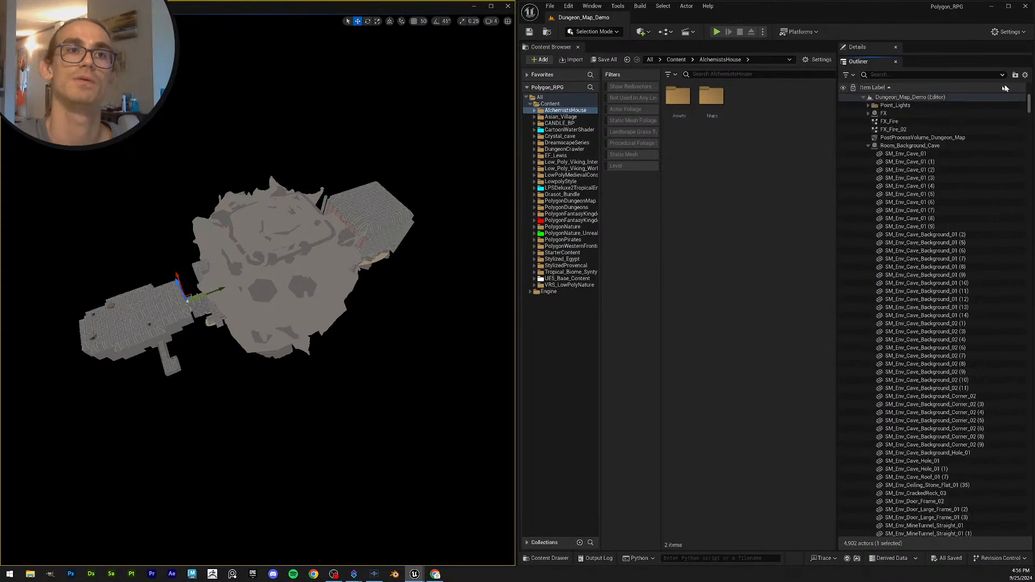
left_click(868, 106)
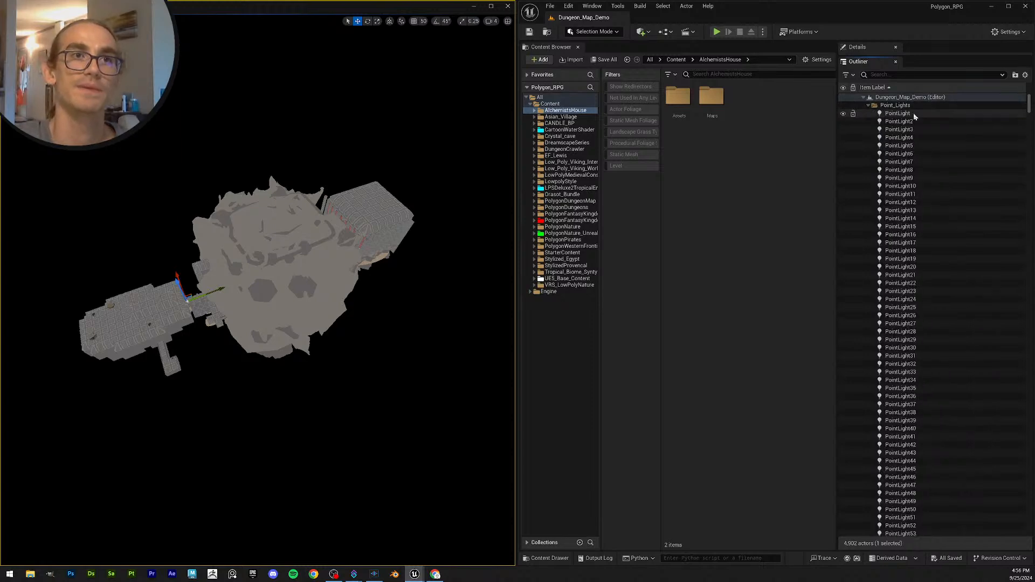
left_click_drag(1029, 107, 1028, 112)
left_click(868, 292)
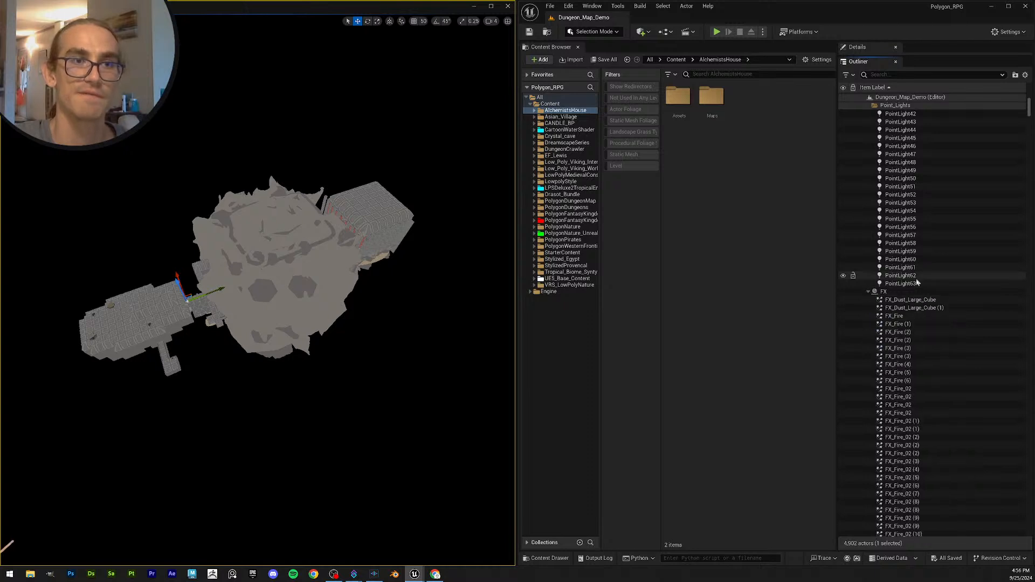
left_click_drag(1029, 112, 1029, 117)
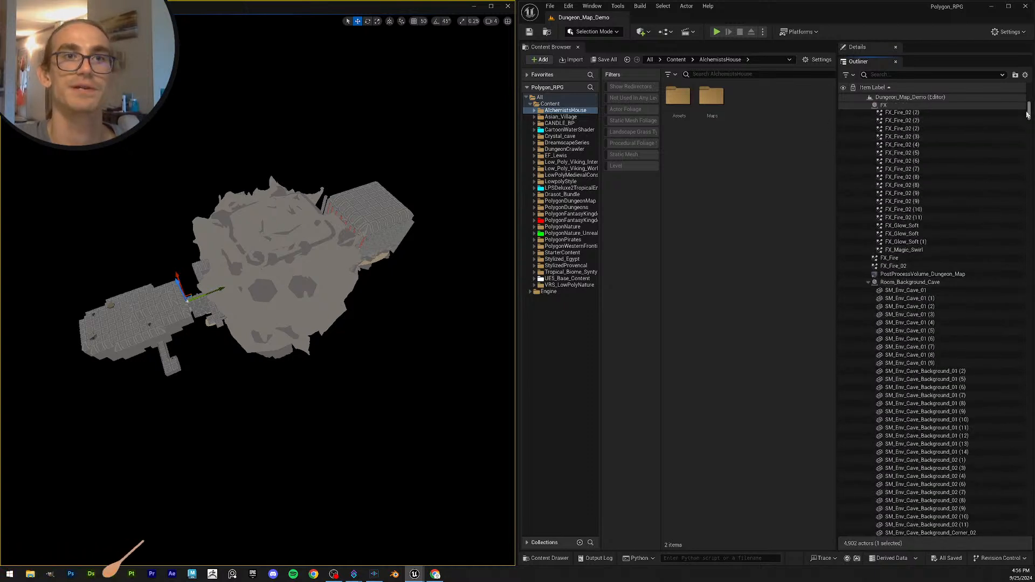
Check that the whole actor list is expanded, select every actor in the level and group them.
left_click_drag(1029, 94, 1031, 533)
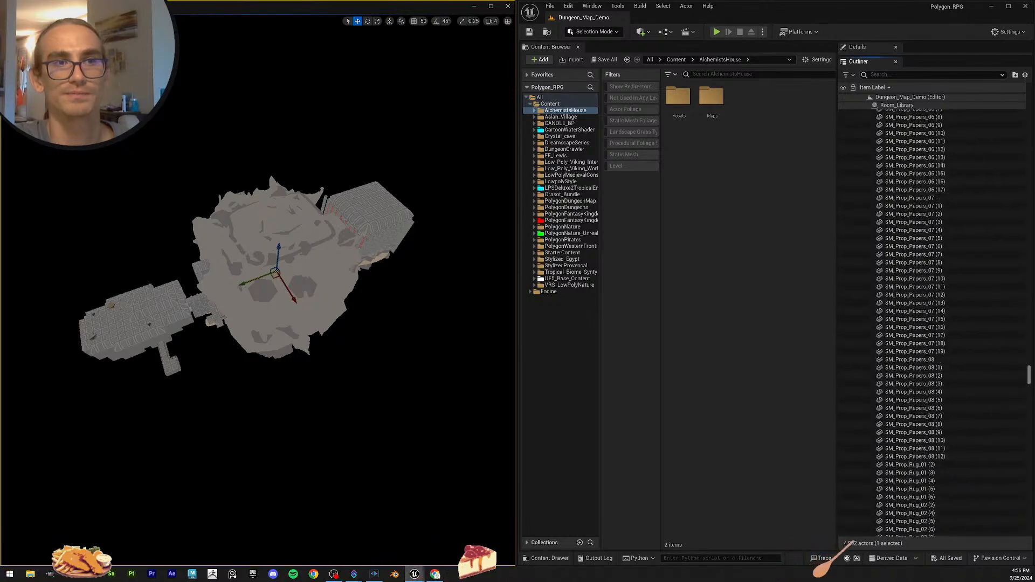
left_click_drag(1029, 360, 1029, 290)
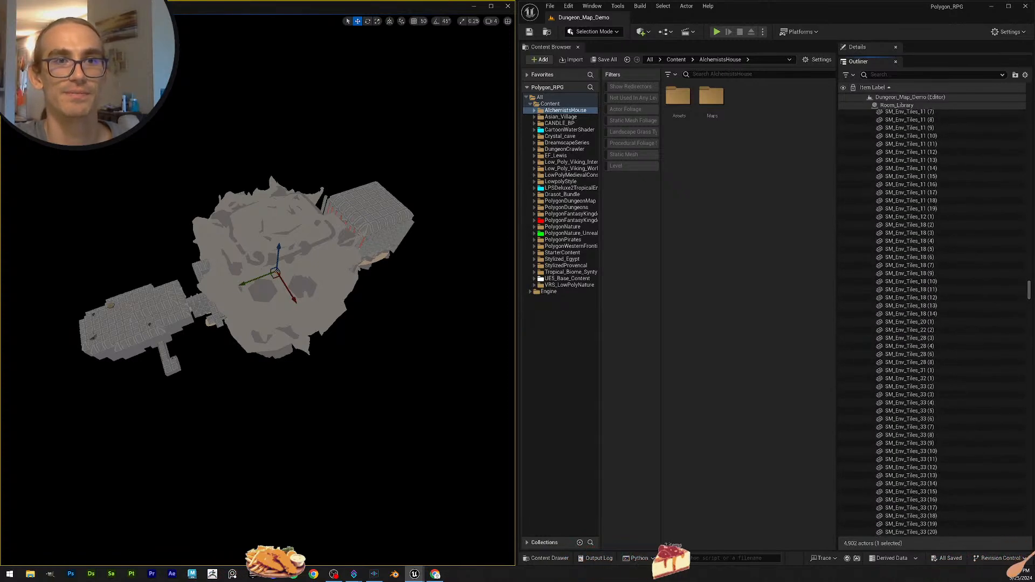
left_click_drag(1030, 285, 1031, 88)
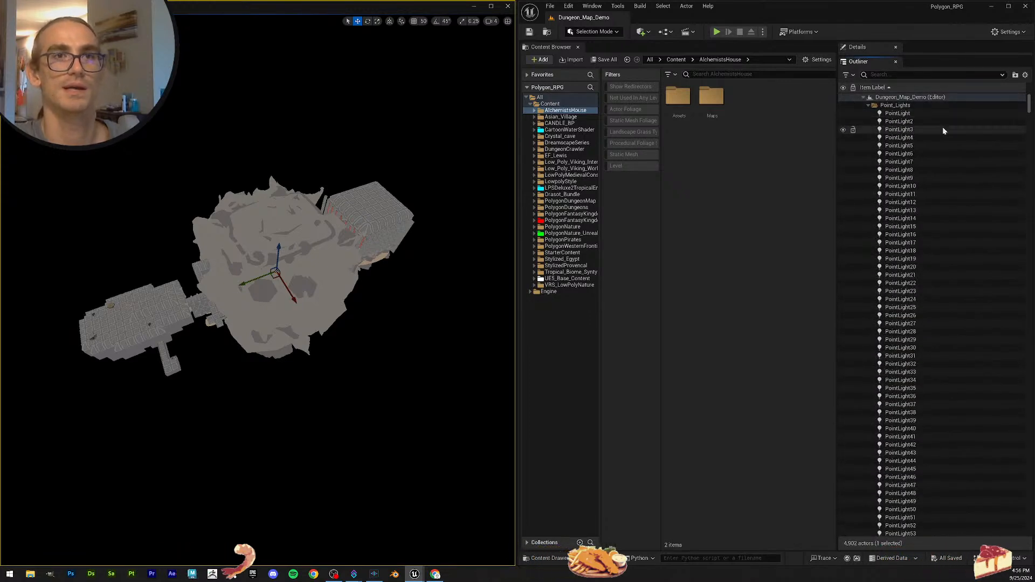
key("ctrl+a")
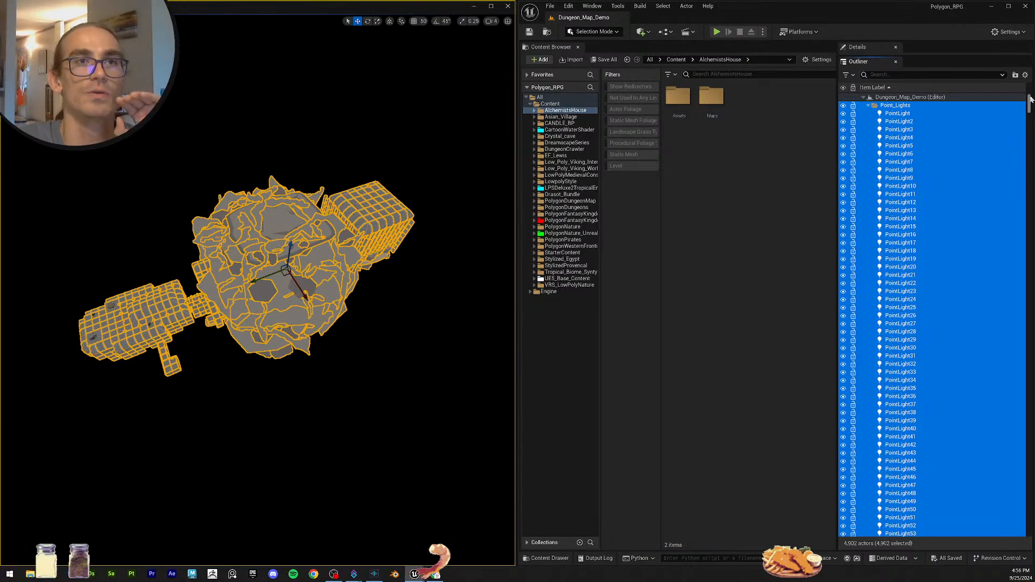
left_click_drag(1029, 105, 989, 98)
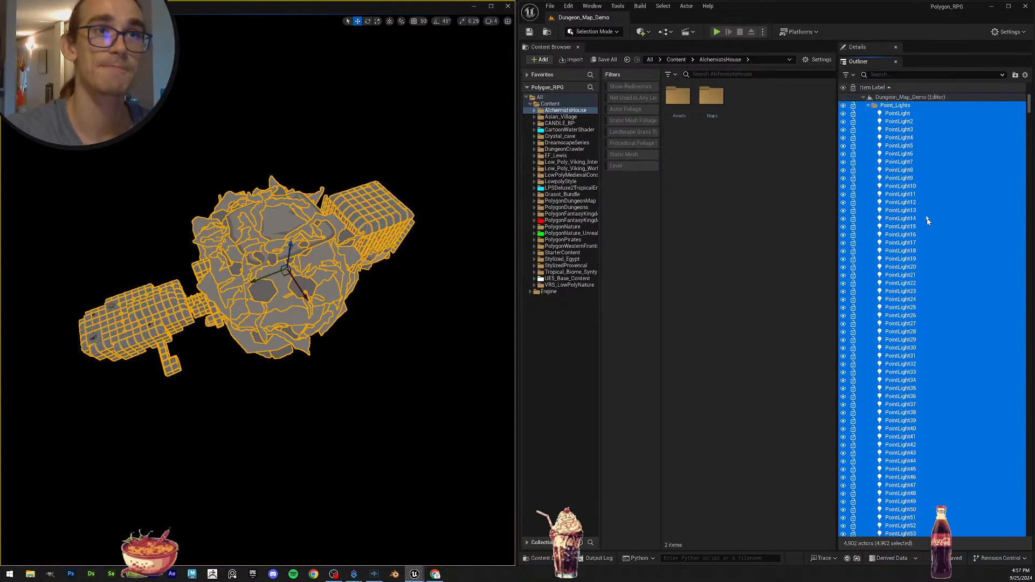
right_click(903, 108)
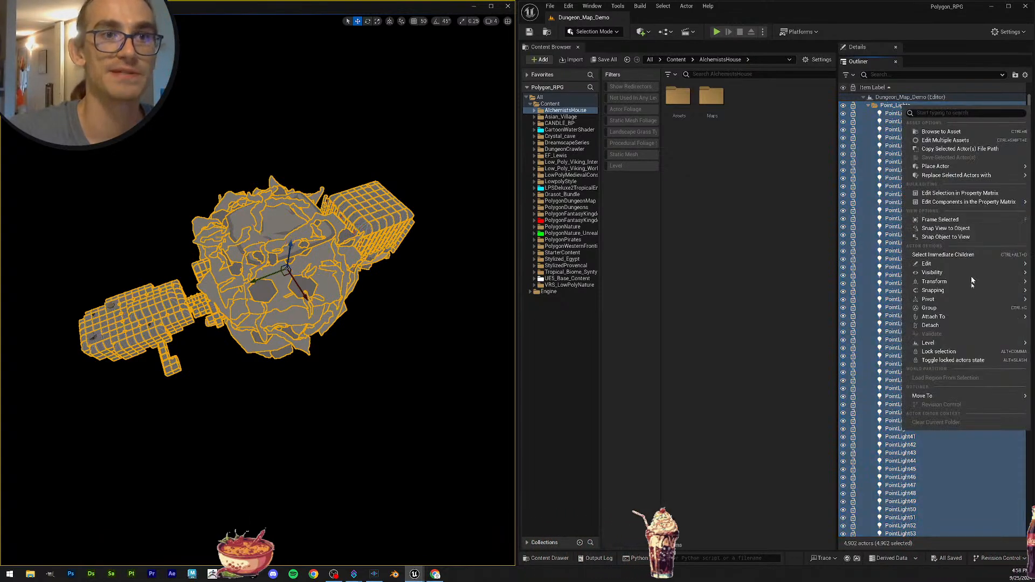
left_click(937, 312)
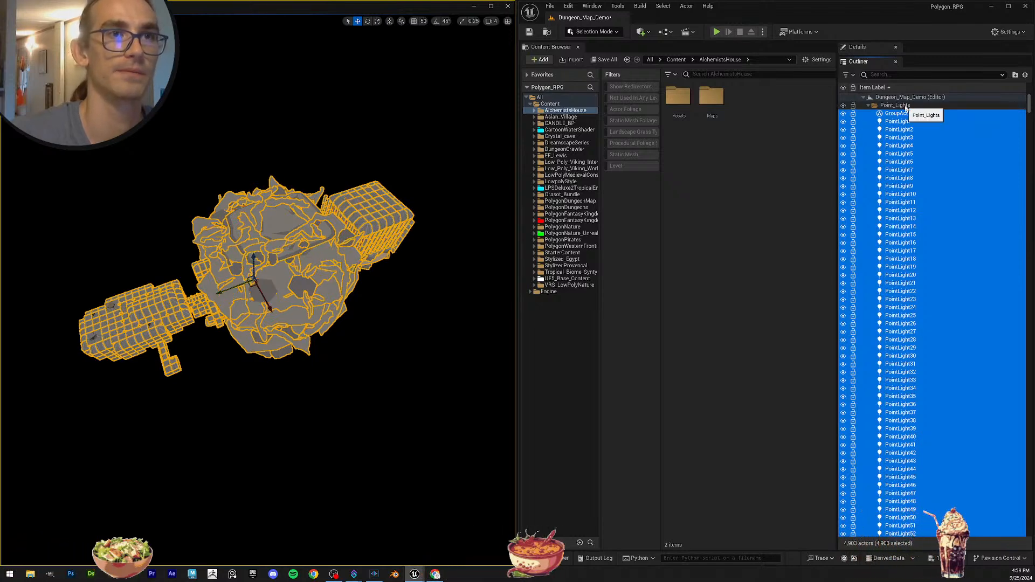
Clear the selection and select GroupActor0 to check which actors belong to the group.
left_click(781, 161)
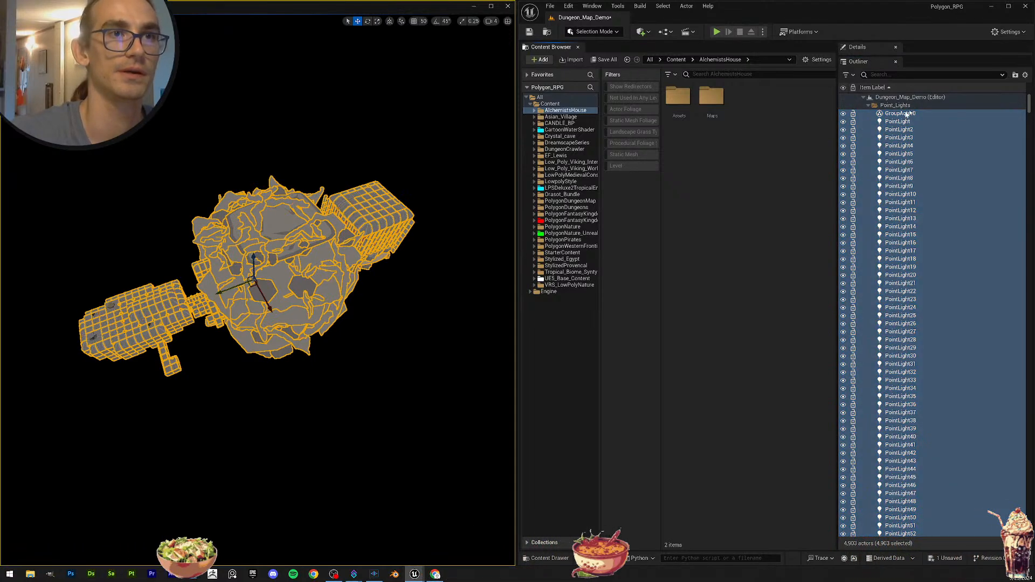
left_click(478, 167)
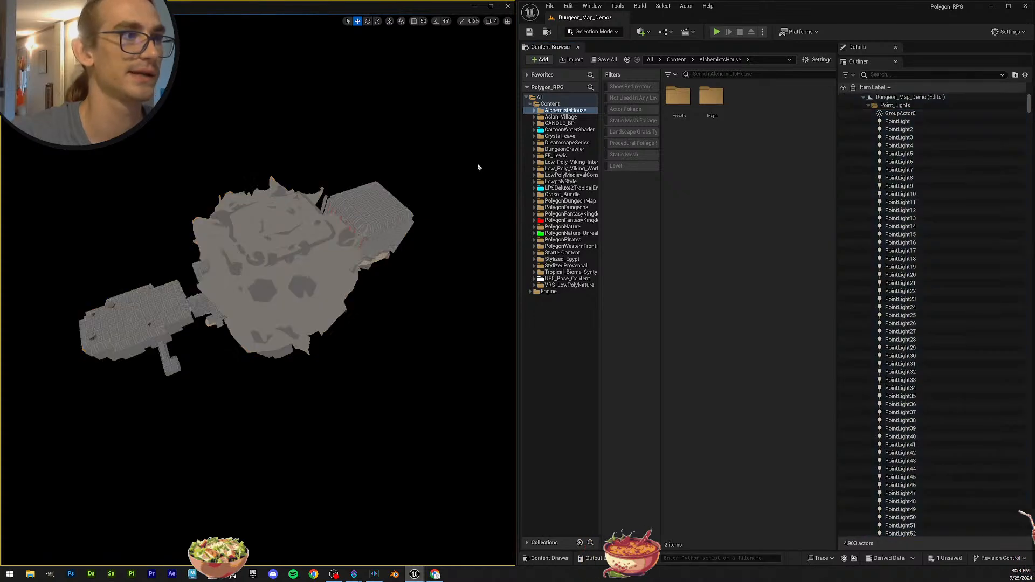
left_click(899, 113)
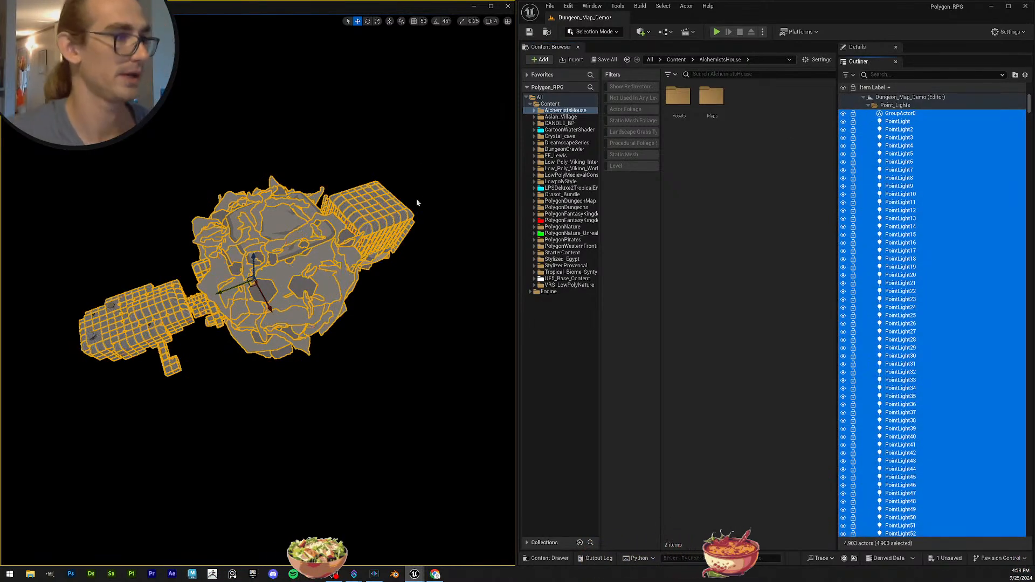
Save the modified Dungeon_Map_Demo level.
mouse_move(409, 289)
right_mouse_down()
mouse_move(409, 278)
mouse_move(410, 289)
right_mouse_up()
key("s")
left_click(604, 59)
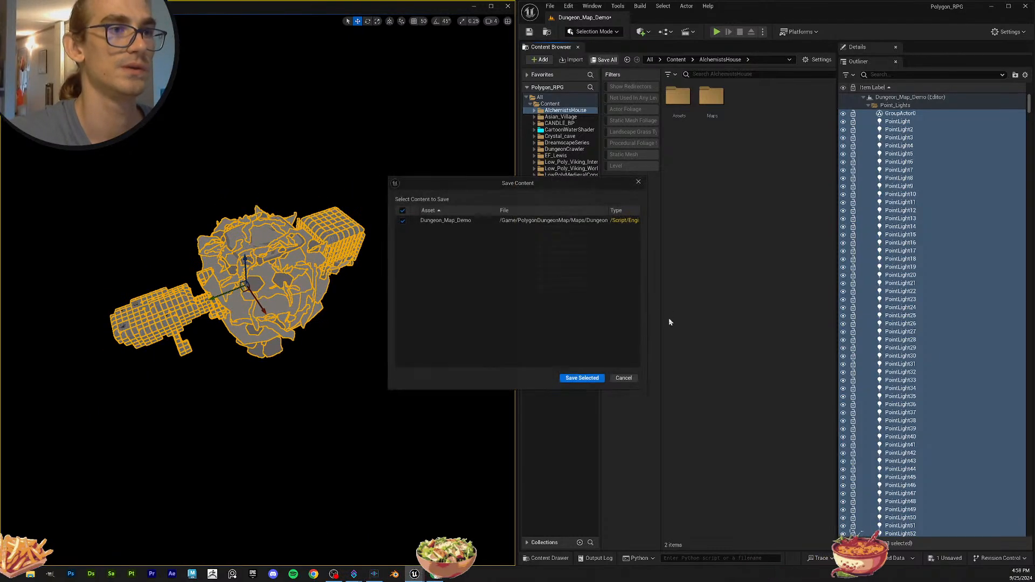
left_click(582, 377)
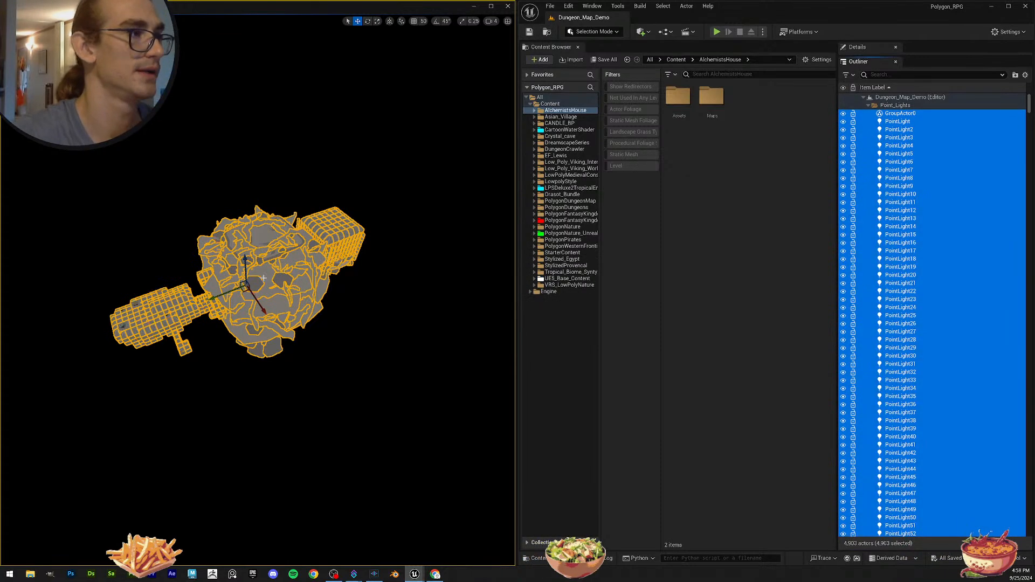
Try to move the grouped dungeon downward along the vertical axis.
left_click(246, 259)
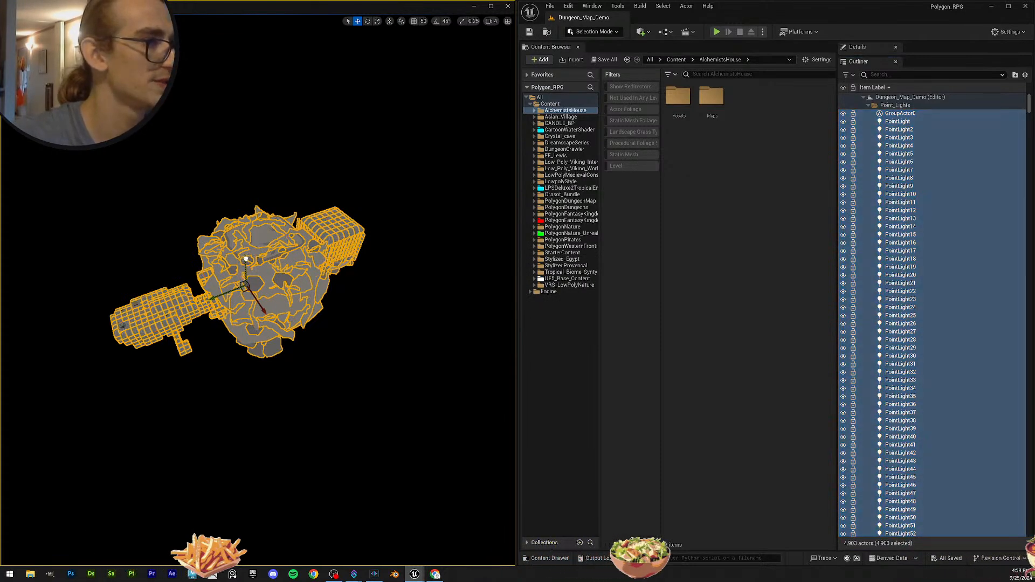
left_click_drag(245, 259, 262, 534)
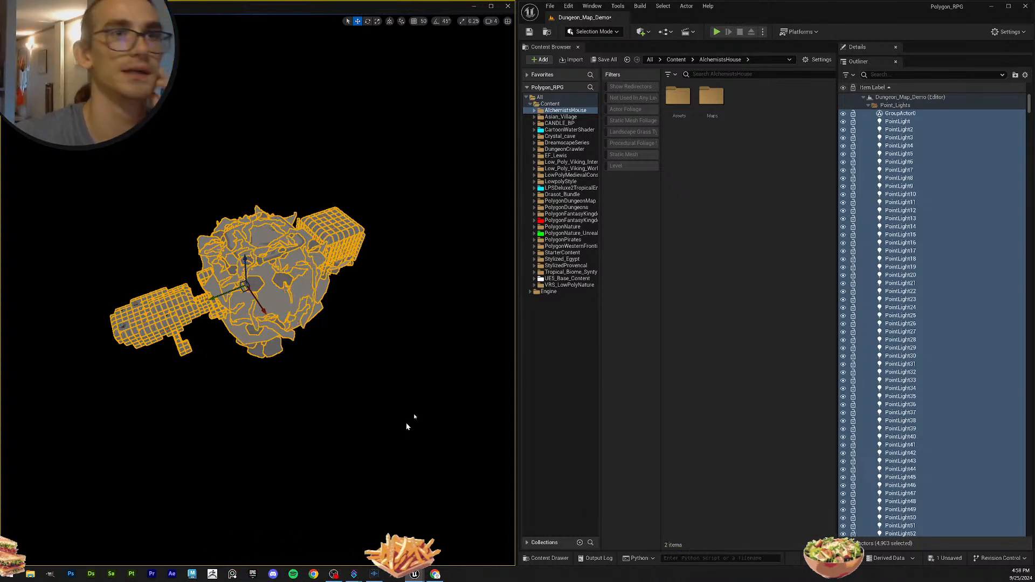
left_click(910, 114)
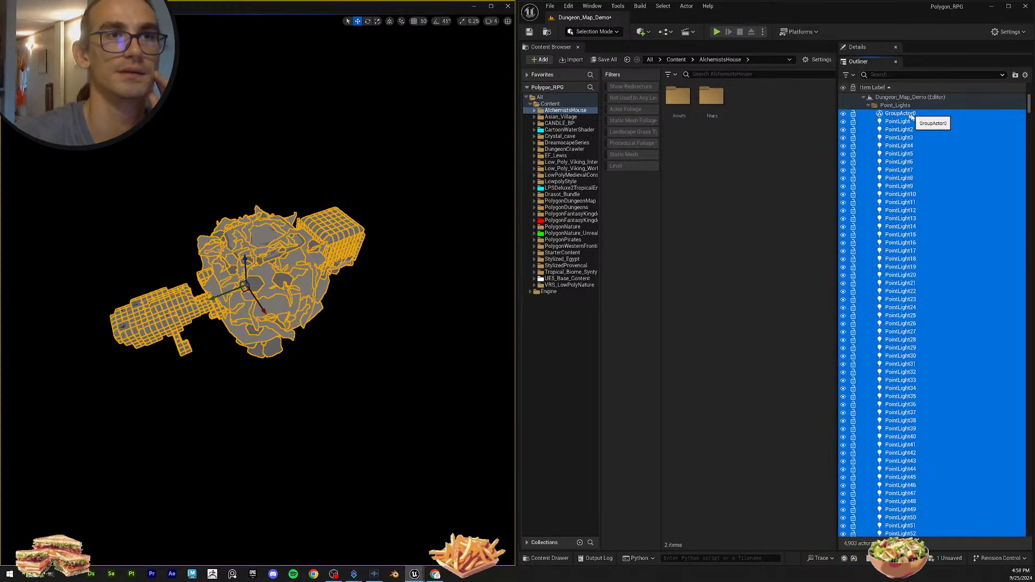
left_click(771, 186)
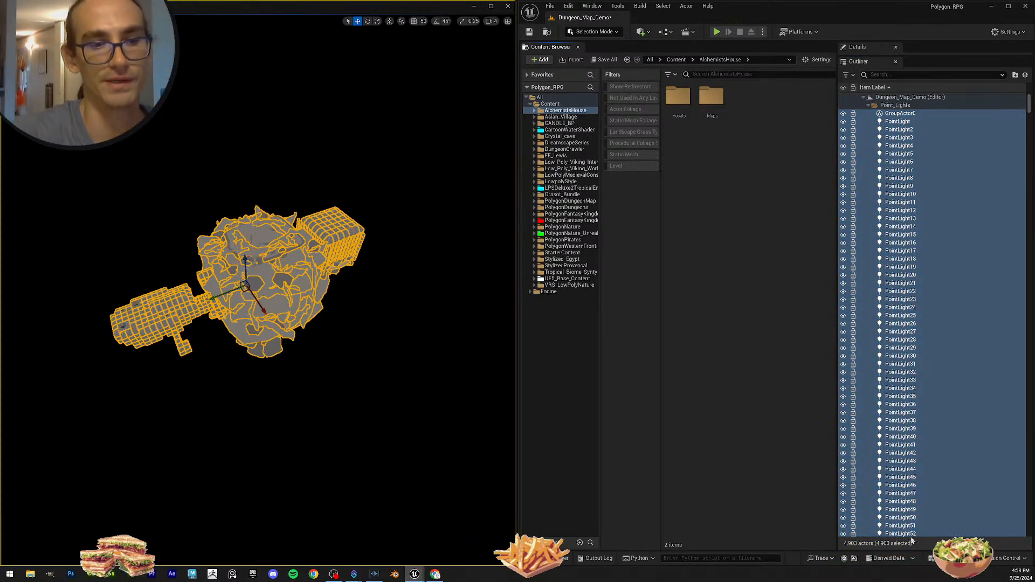
Examine GroupActor0's selection and transform details alongside the Point_Lights folder.
left_click(869, 105)
left_click(869, 106)
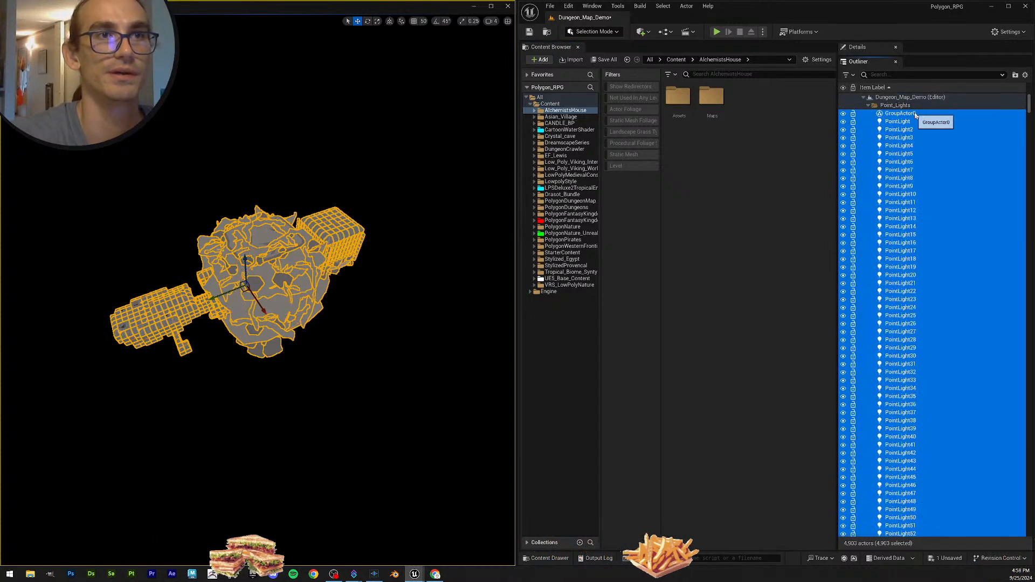
left_click(800, 137)
left_click(922, 115)
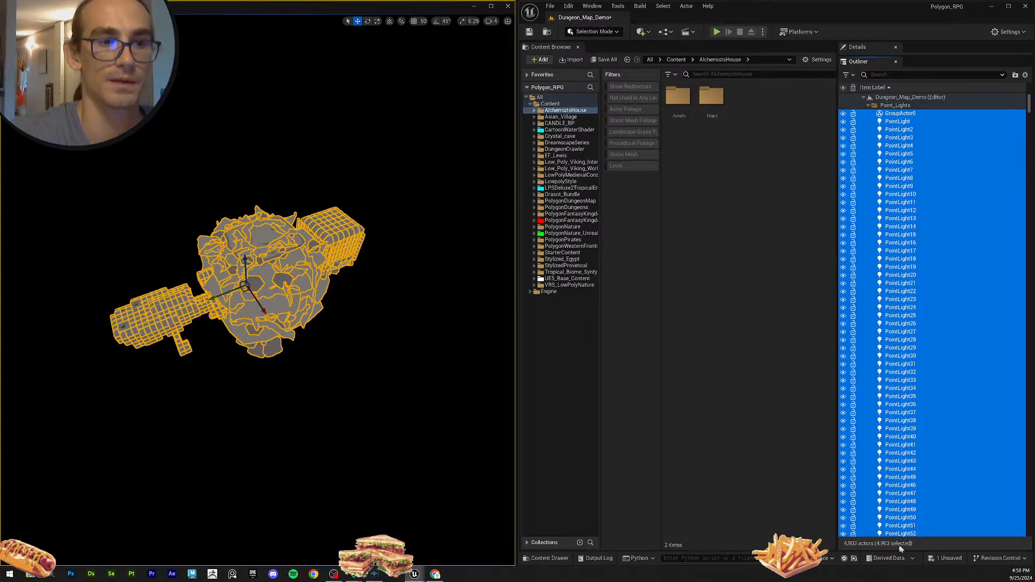
left_click_drag(871, 56, 866, 135)
left_click(901, 195)
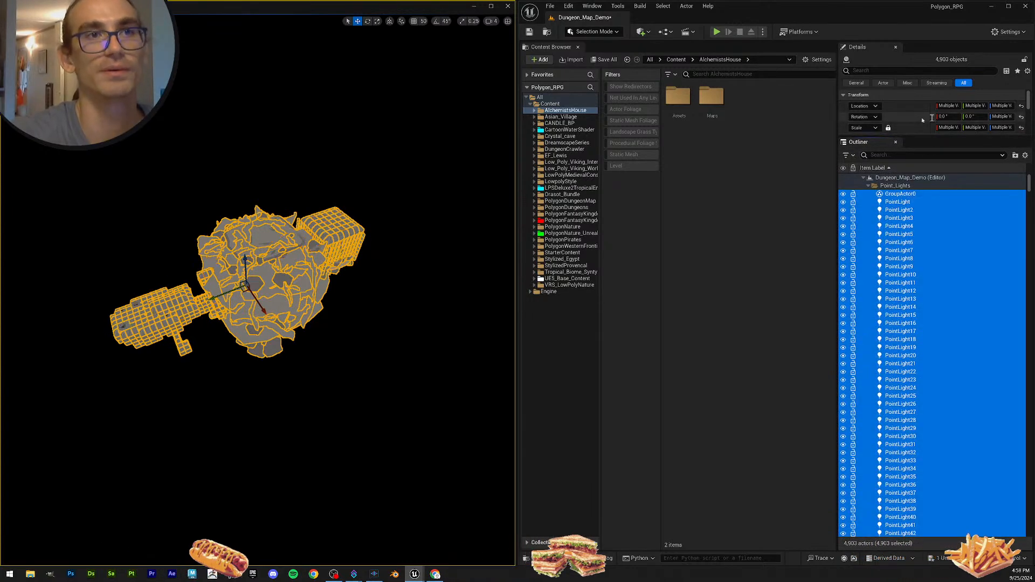
left_click(908, 186)
left_click(907, 195)
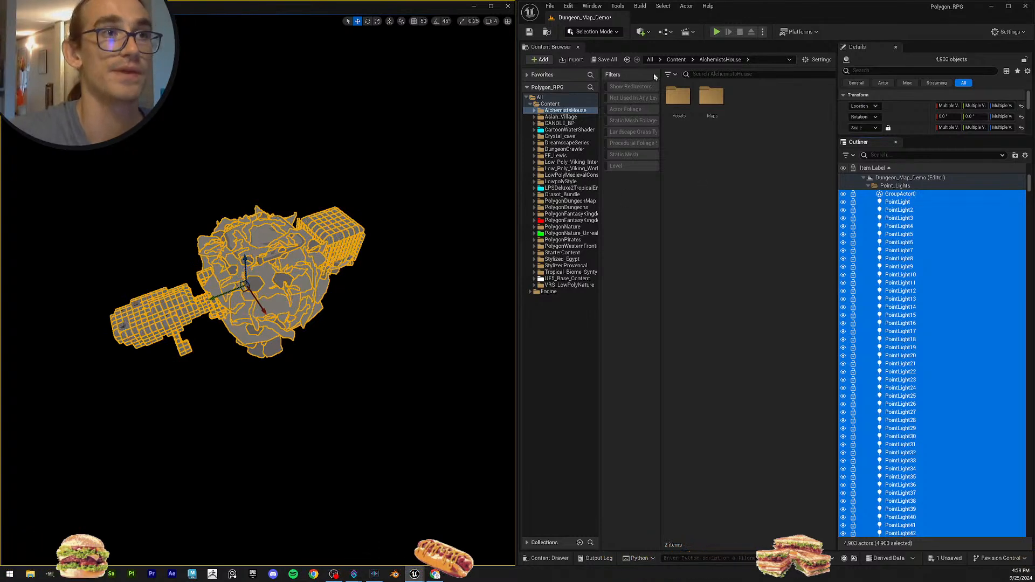
Create a 100 × 100 × 100 static mesh box on the dungeon in Modeling mode.
left_click(593, 32)
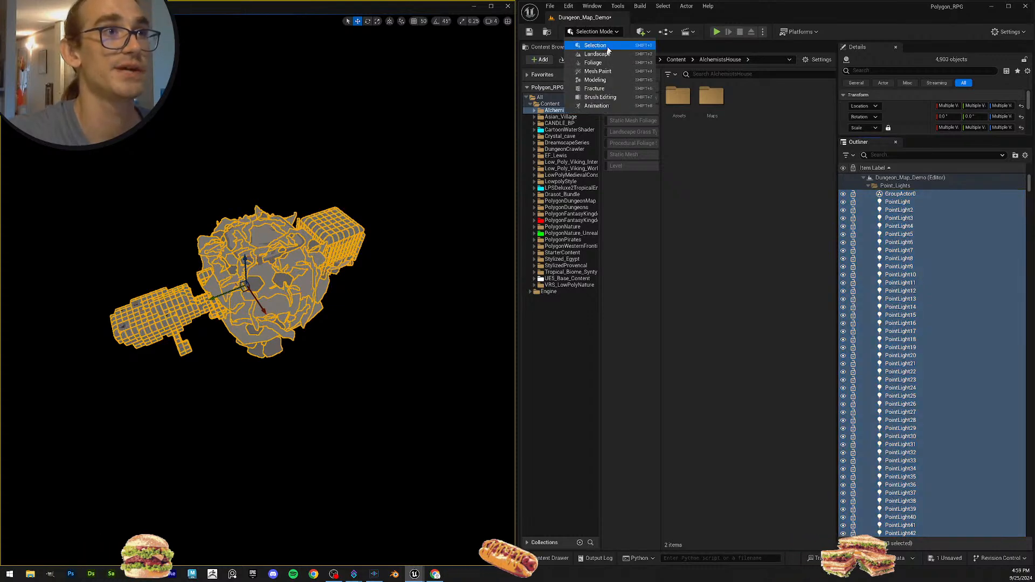
left_click(595, 80)
left_click(588, 54)
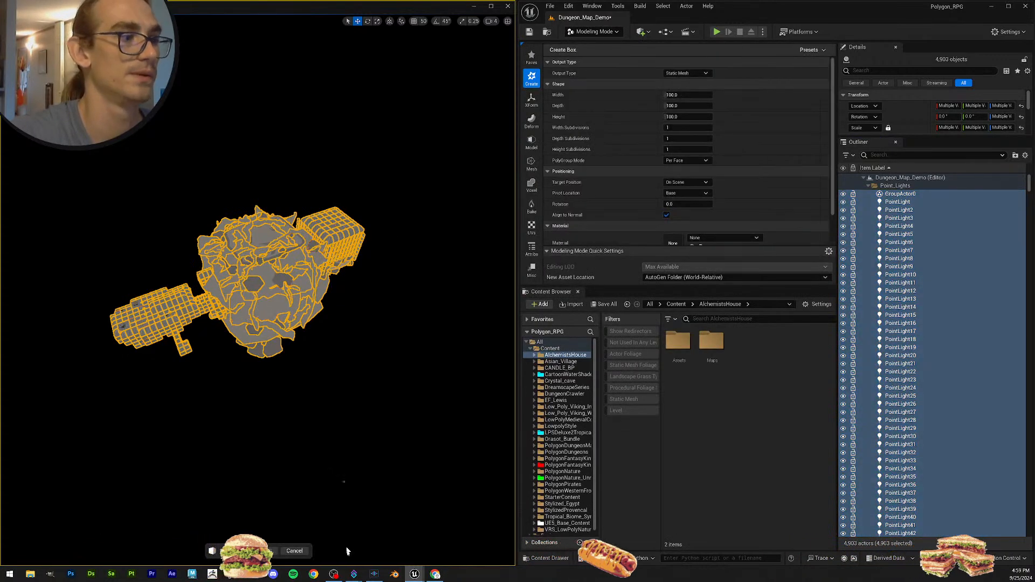
left_click(291, 251)
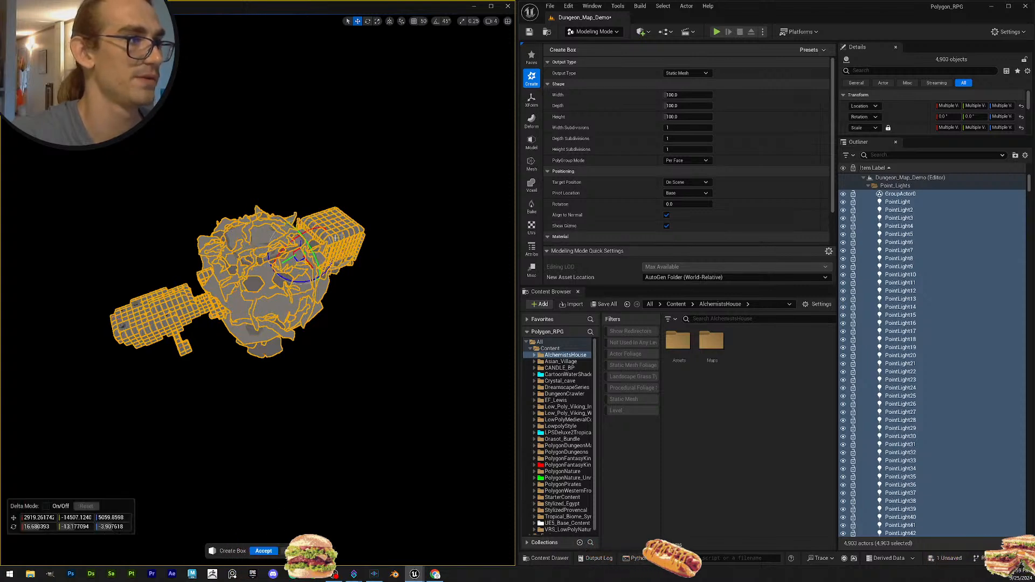
left_click(264, 551)
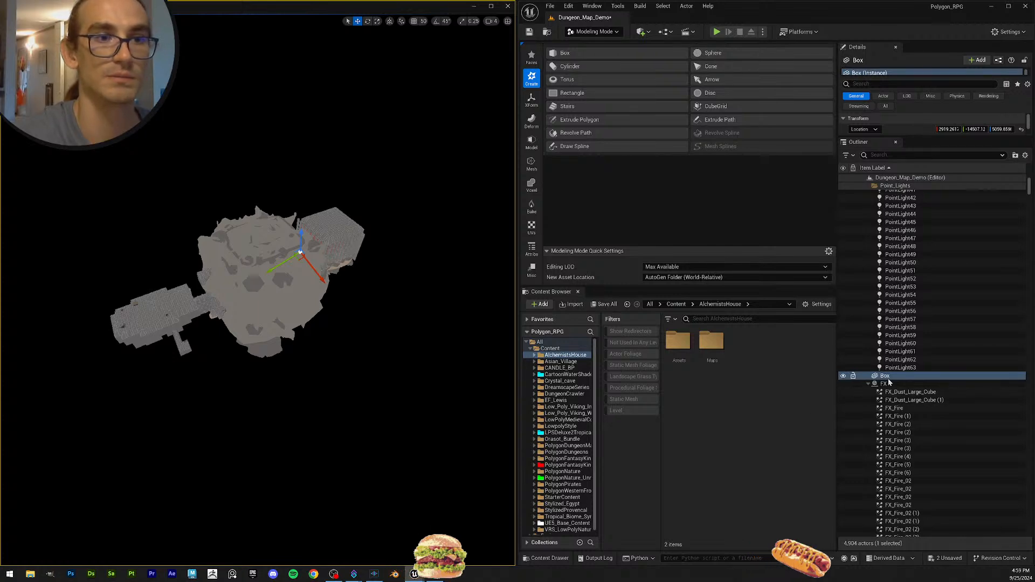
Set the box's location to 0, 0, 0 and its rotation to 0° on every axis.
left_click_drag(880, 137, 882, 184)
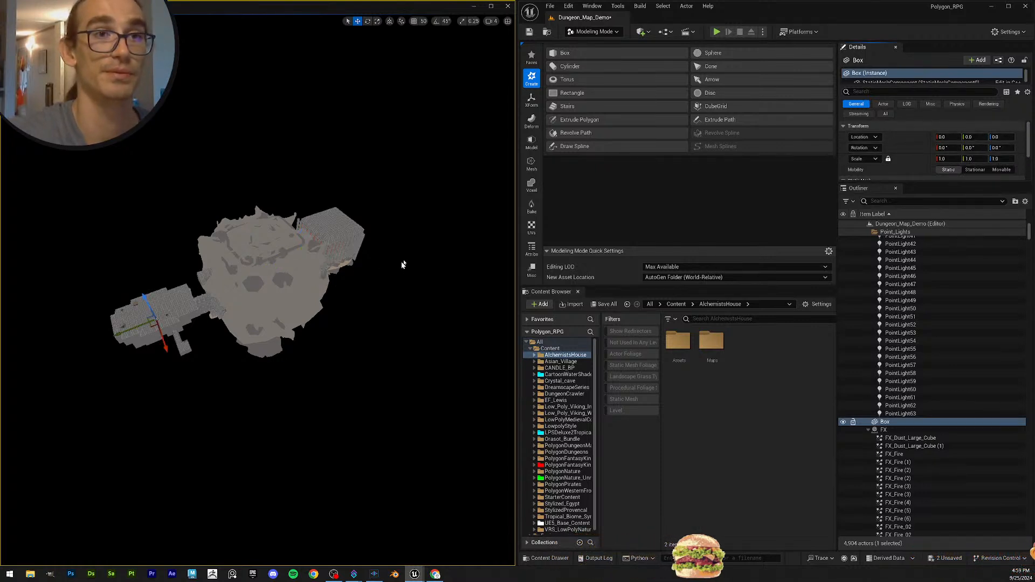
mouse_move(409, 272)
right_mouse_down()
mouse_move(378, 274)
mouse_move(409, 272)
right_mouse_up()
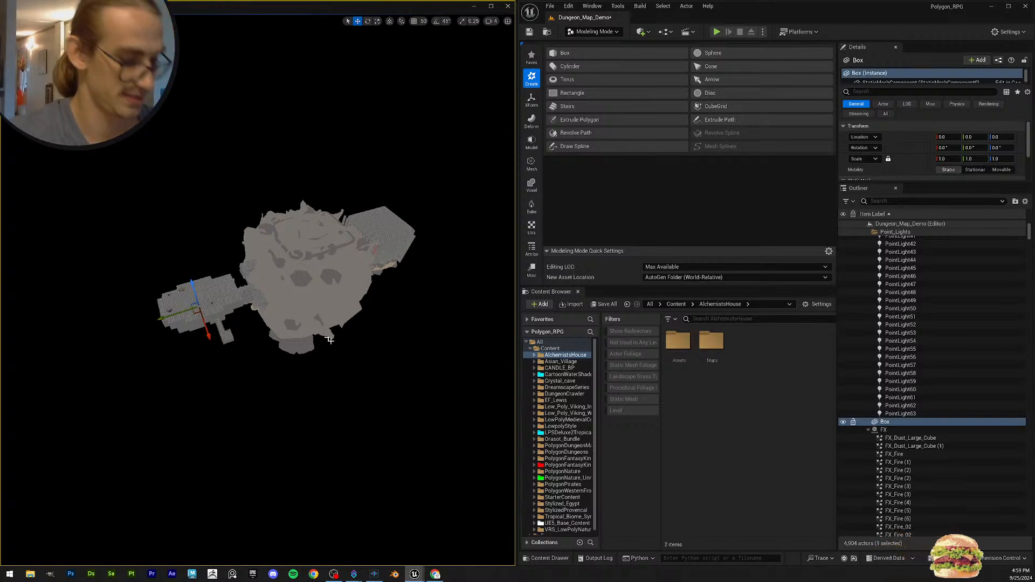
Focus on the box and examine its position inside the library and relative to the whole dungeon.
key("f")
right_click_drag(314, 339, 245, 303)
key("s")
scroll(315, 339, "down", 5)
scroll(314, 323, "down", 2)
key("d")
key("s")
key("w")
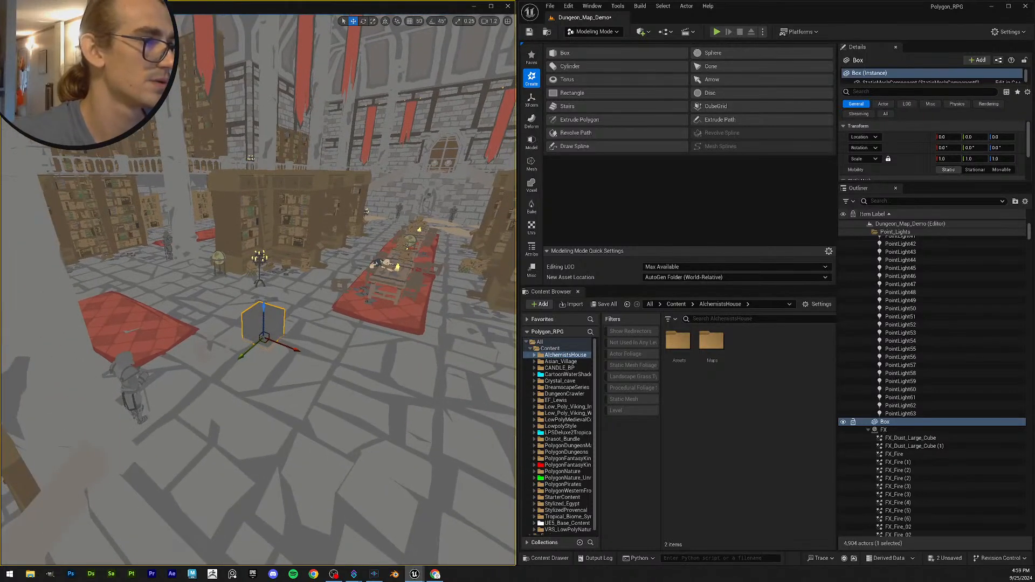
key("s")
right_click_drag(245, 303, 275, 313)
scroll(264, 328, "up", 6)
key("d")
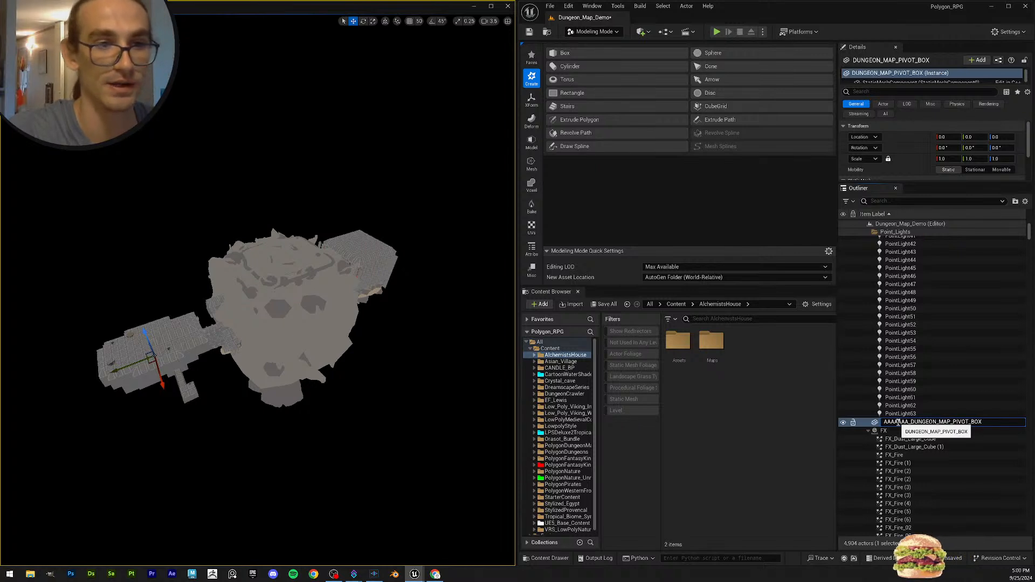
Rename the box as AAAAAAA_DUNGEON_MAP_PIVOT_BOX and check its place in the actor list.
key("Return")
scroll(965, 370, "up", 10)
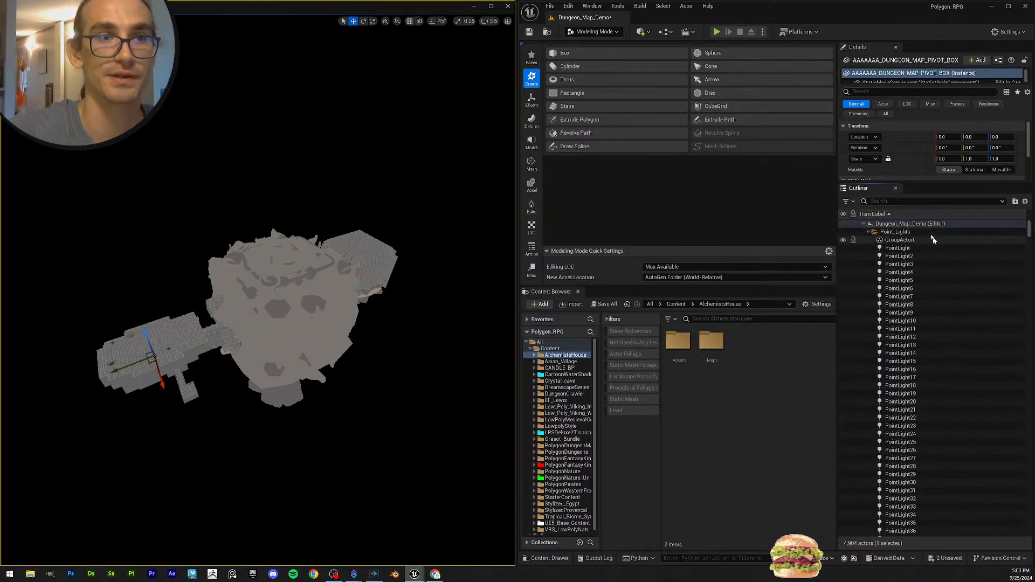
scroll(929, 269, "down", 10)
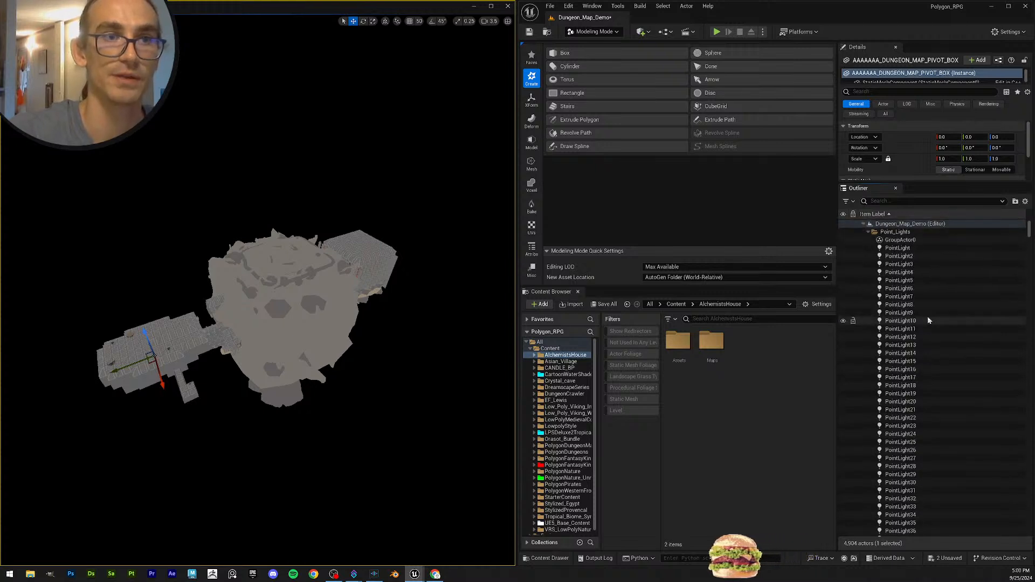
scroll(894, 463, "down", 2)
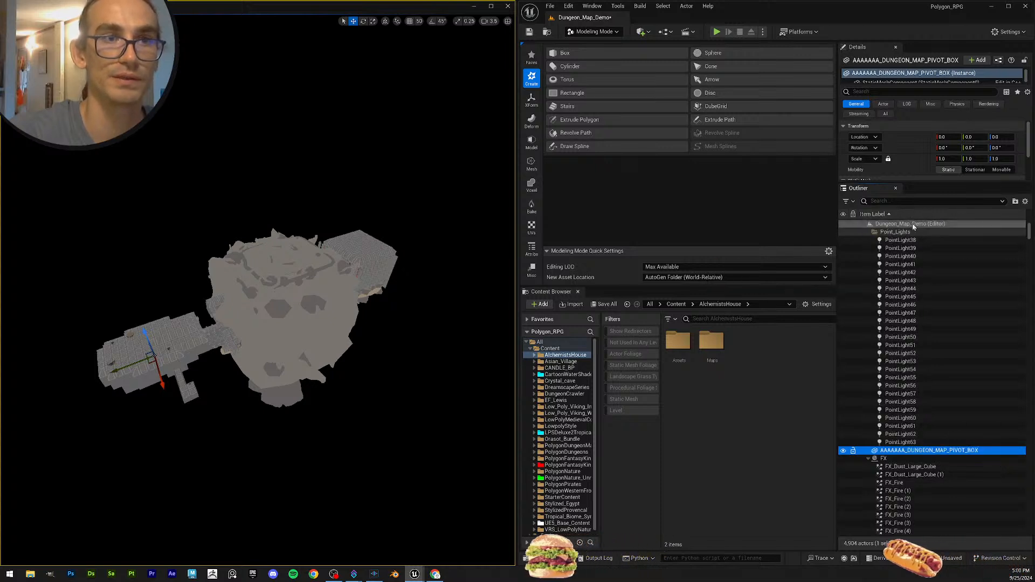
scroll(922, 421, "up", 12)
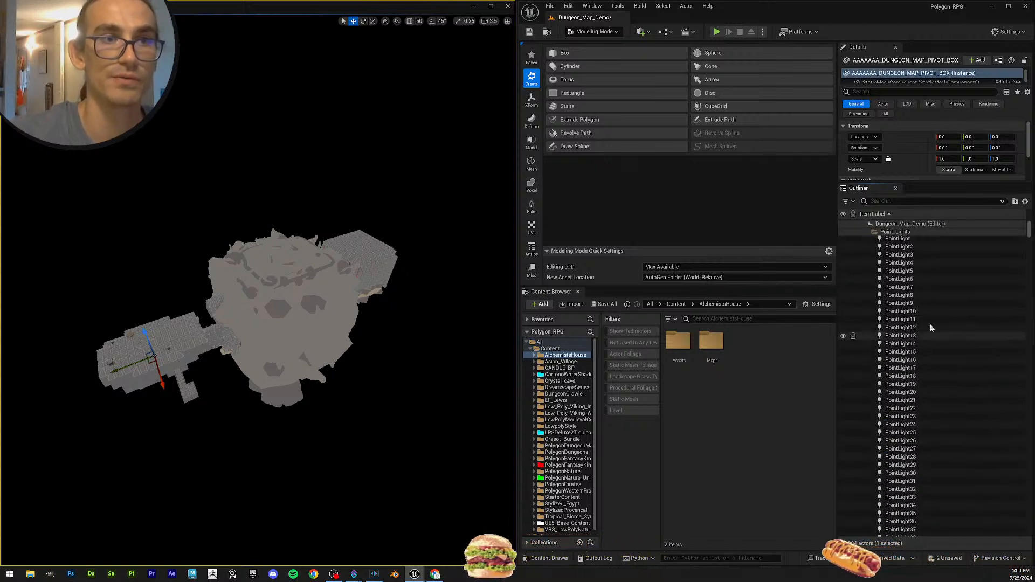
left_click(868, 232)
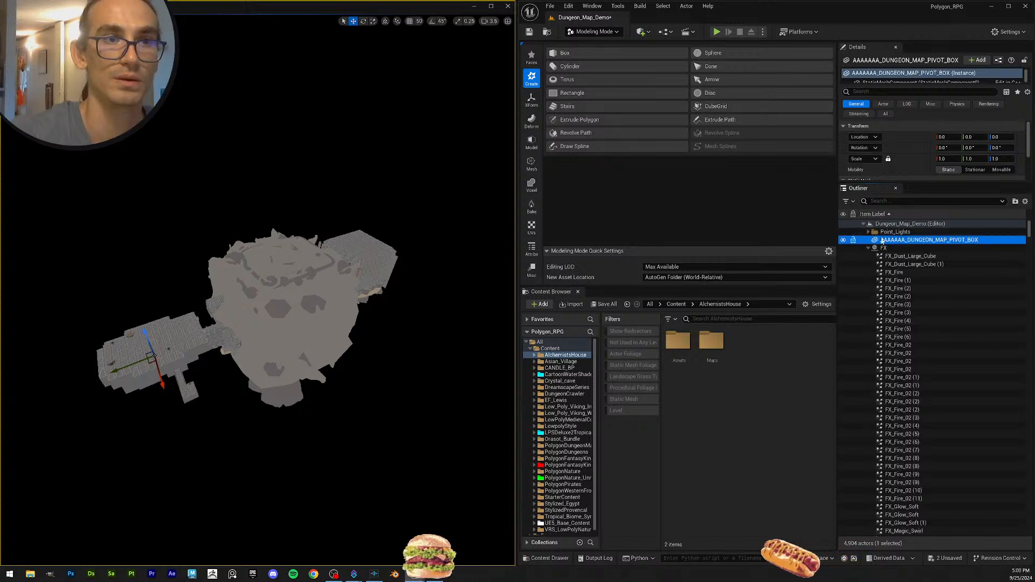
left_click(869, 233)
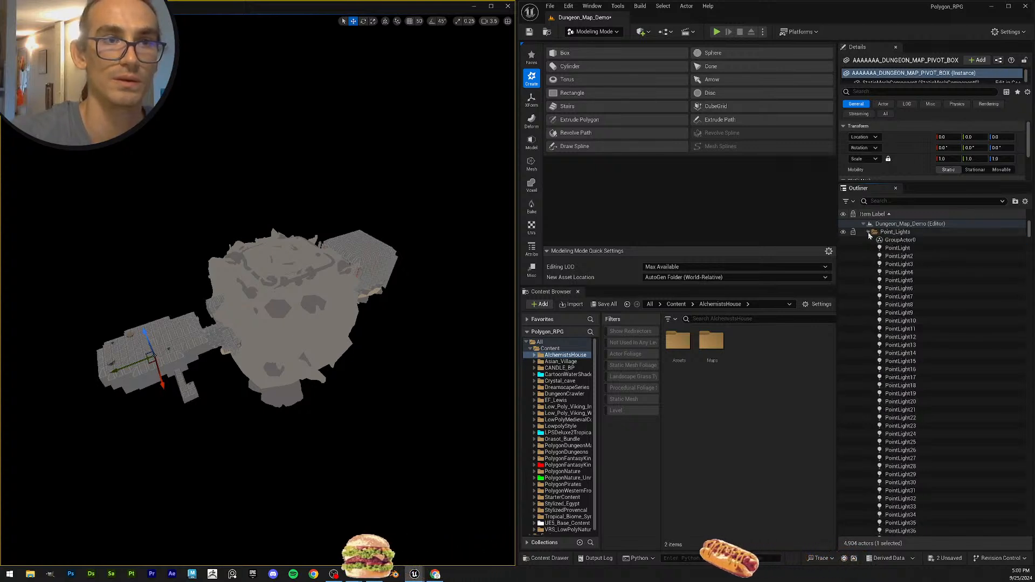
left_click(907, 257)
key("ctrl+a")
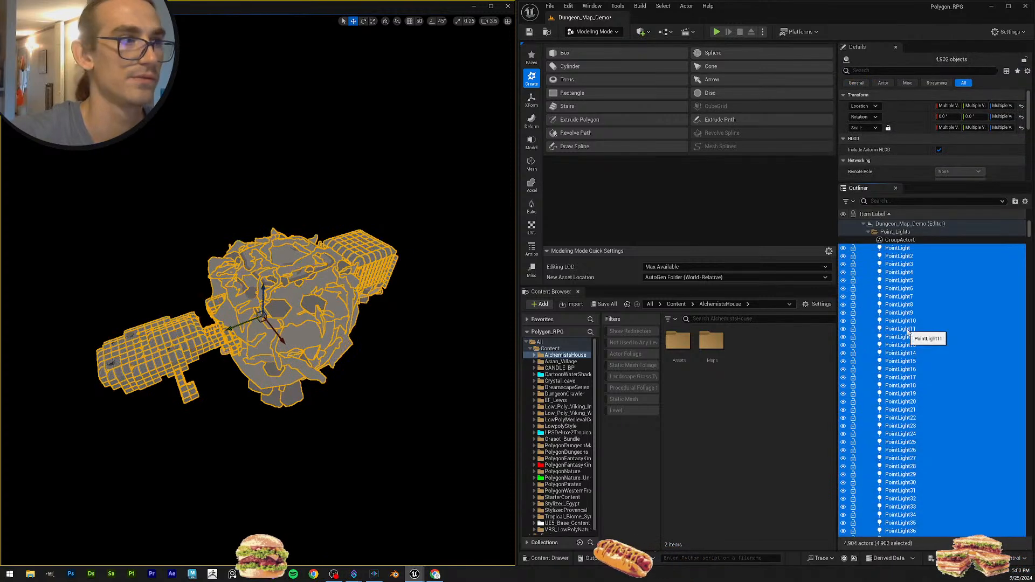
left_click(869, 232)
mouse_move(897, 240)
left_mouse_down()
mouse_move(911, 239)
mouse_move(910, 227)
left_mouse_up()
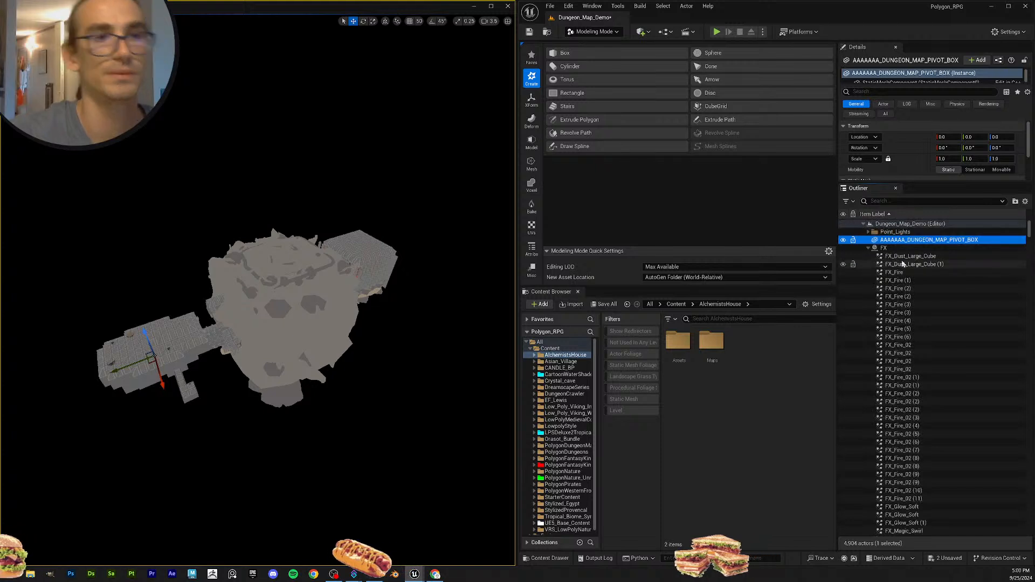
left_click(908, 232)
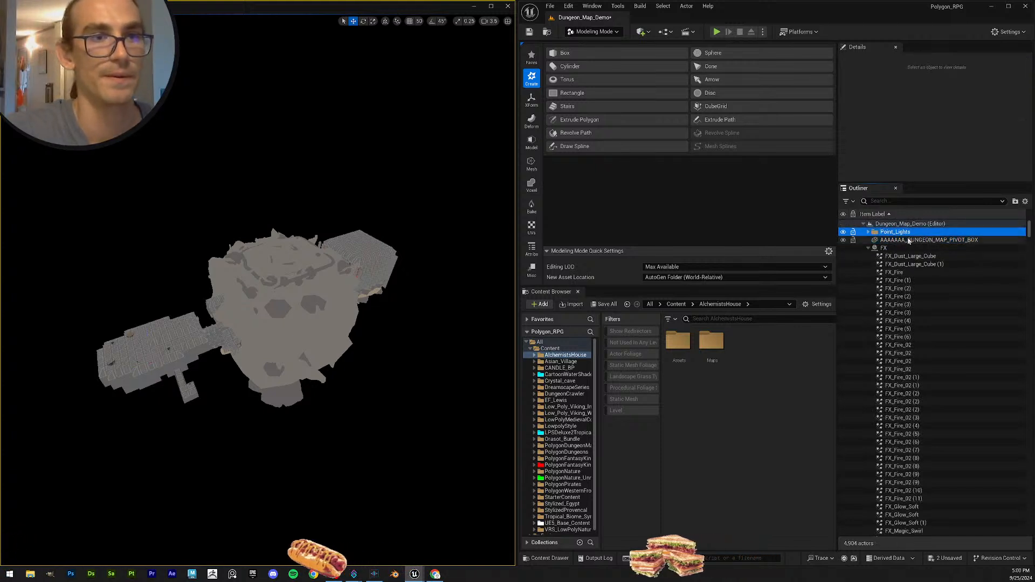
Collapse the FX group and every room group from Room_Background_Cave to Room_Storage in the actor list, and check the shortened list.
left_click(867, 248)
left_click(868, 281)
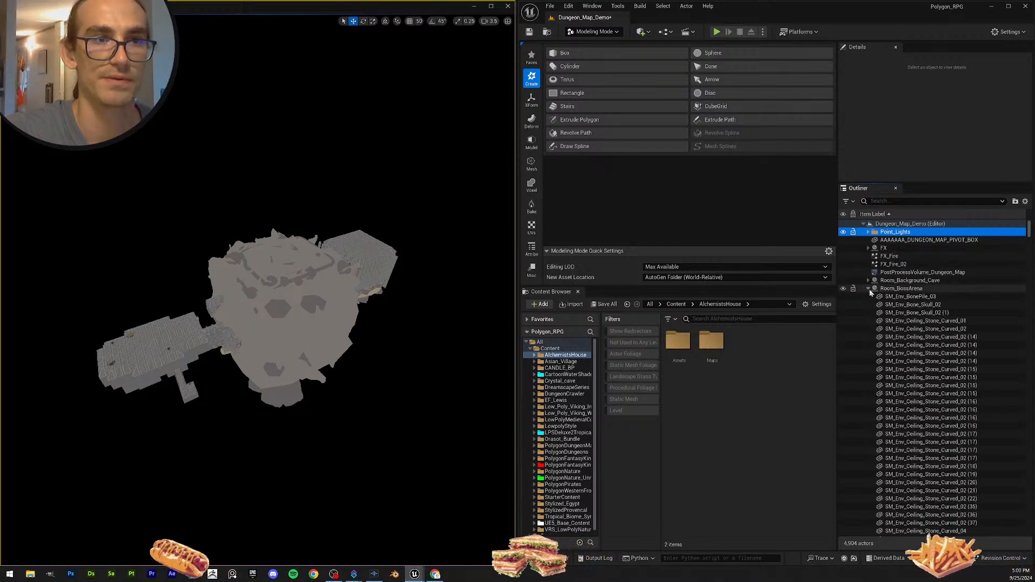
left_click(868, 296)
left_click(868, 304)
left_click(867, 313)
left_click(868, 321)
left_click(868, 329)
left_click(867, 337)
left_click(868, 345)
left_click(867, 353)
left_click(868, 361)
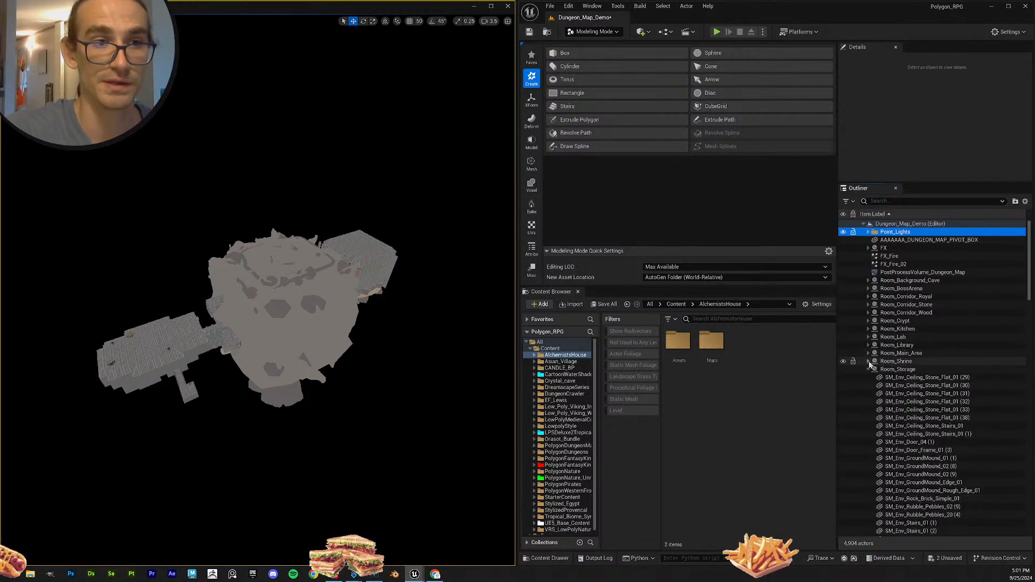
left_click(868, 369)
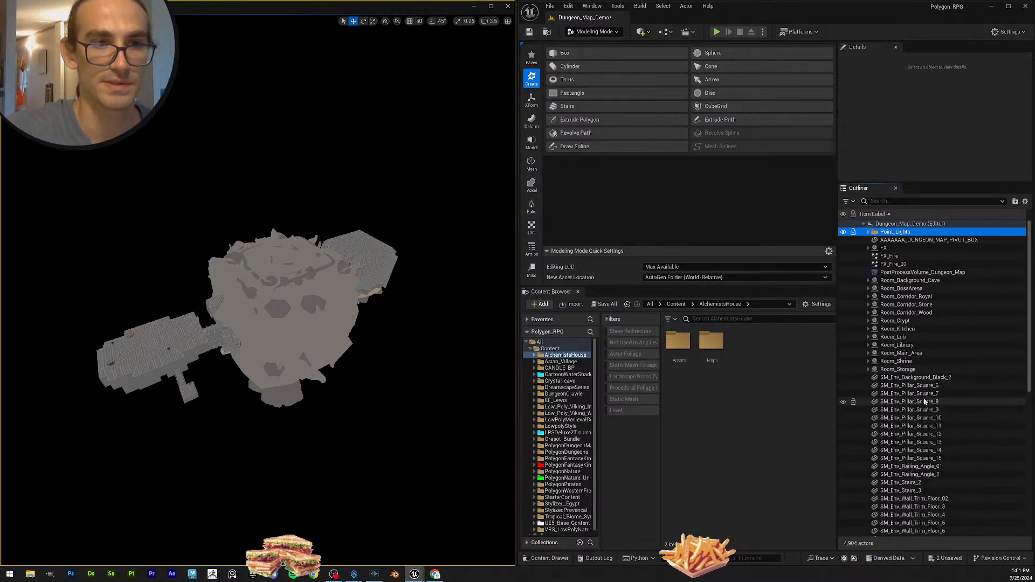
scroll(926, 438, "down", 5)
scroll(926, 437, "up", 5)
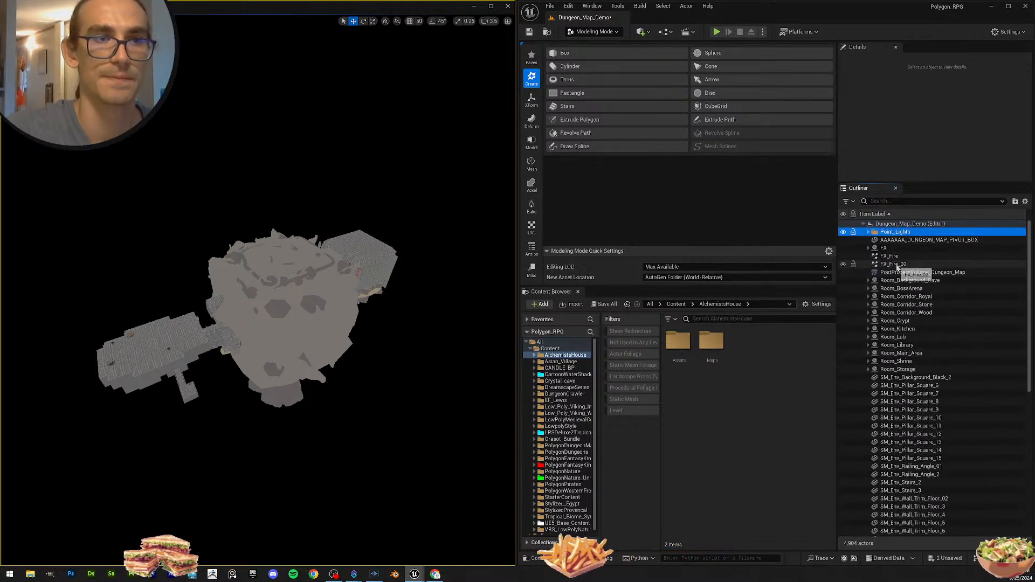
Select all actors except the pivot box, including GroupActor0 and the point lights, and attach them as children of the pivot box.
left_click(868, 233)
left_click(899, 240)
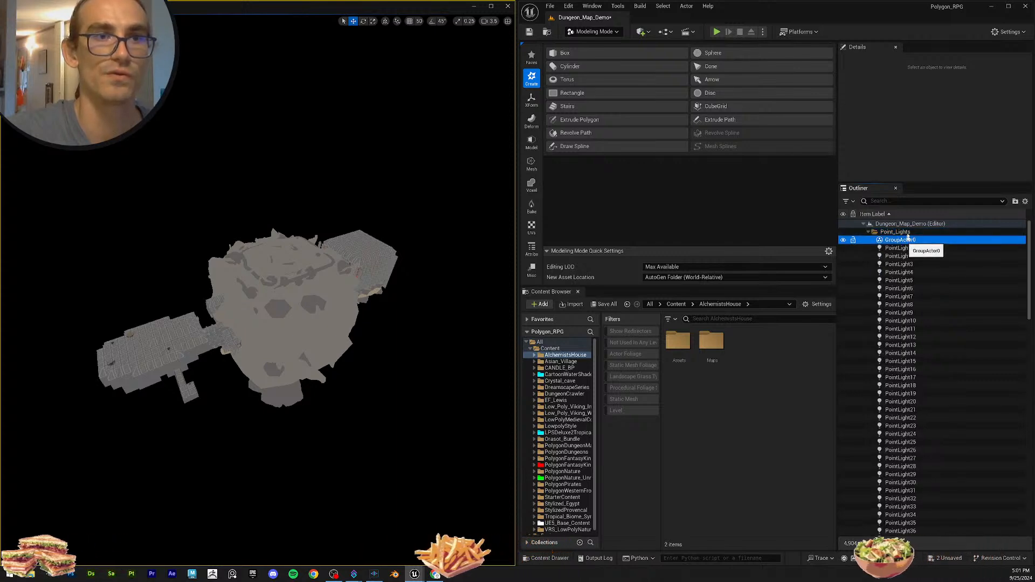
key("ctrl+a")
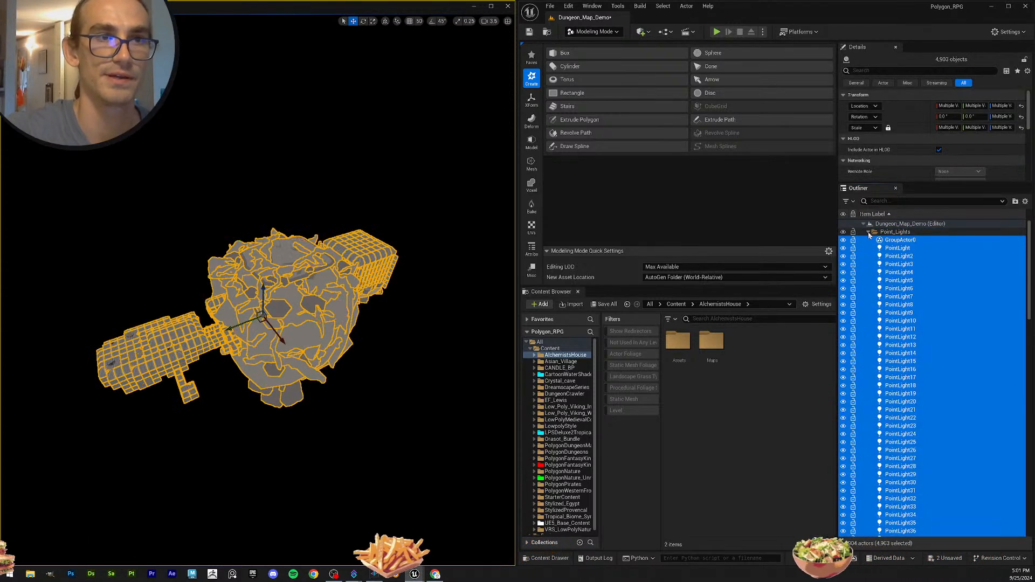
left_click(868, 233)
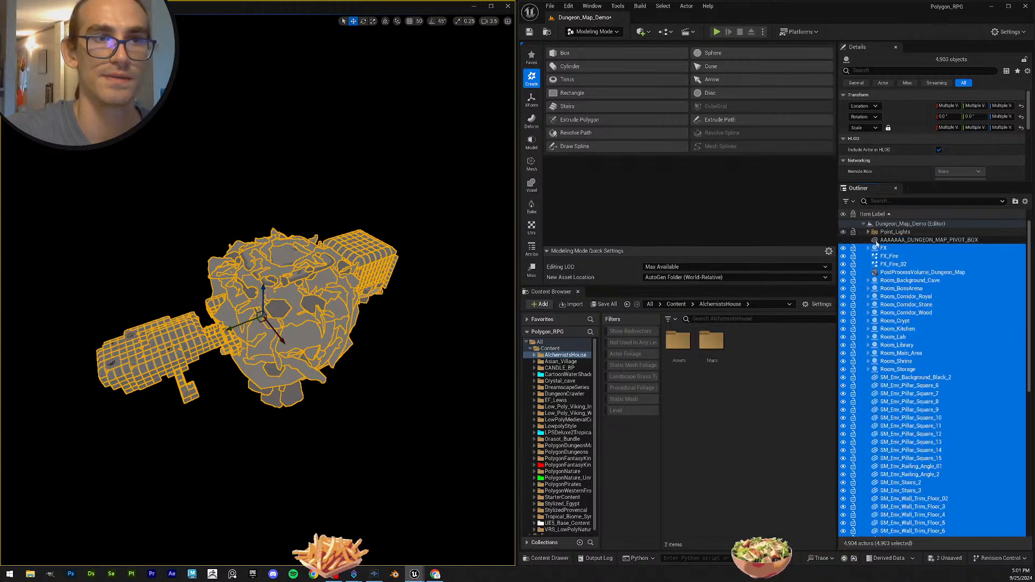
mouse_move(889, 252)
left_mouse_down()
mouse_move(917, 243)
mouse_move(895, 238)
left_mouse_up()
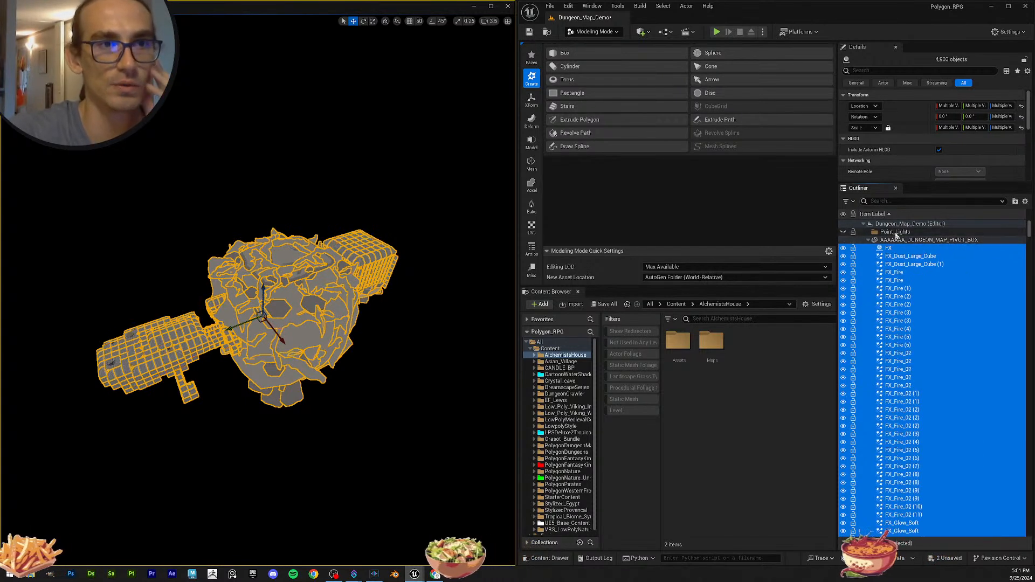
Delete the empty Point_Lights folder and collapse the pivot box's child list.
left_click(877, 233)
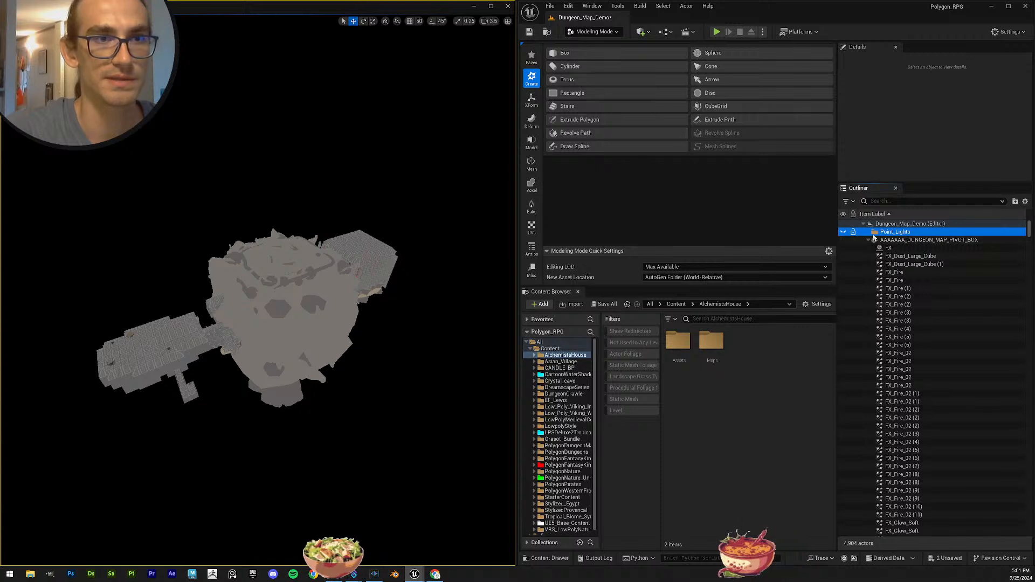
left_click(881, 240)
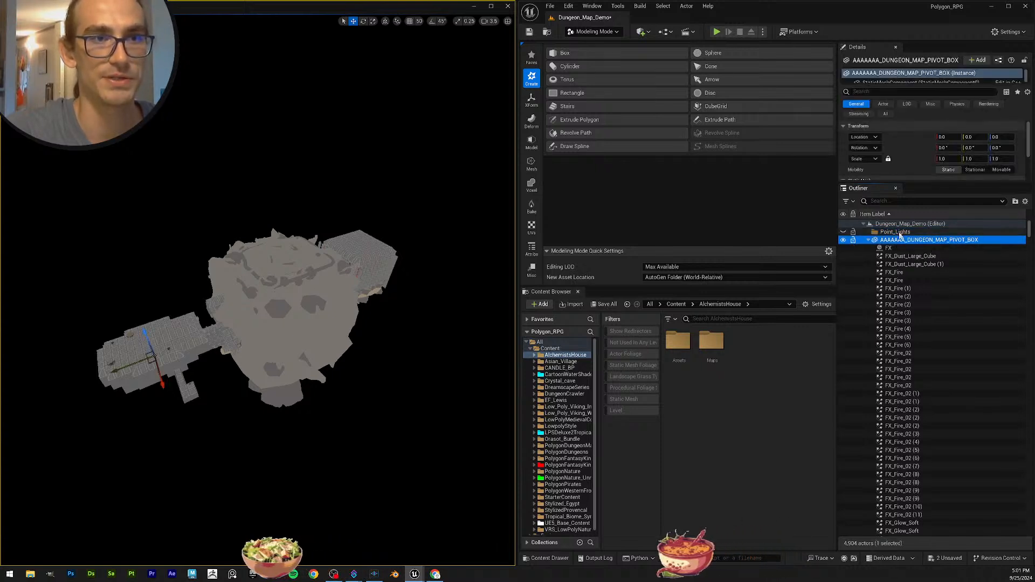
left_click(904, 233)
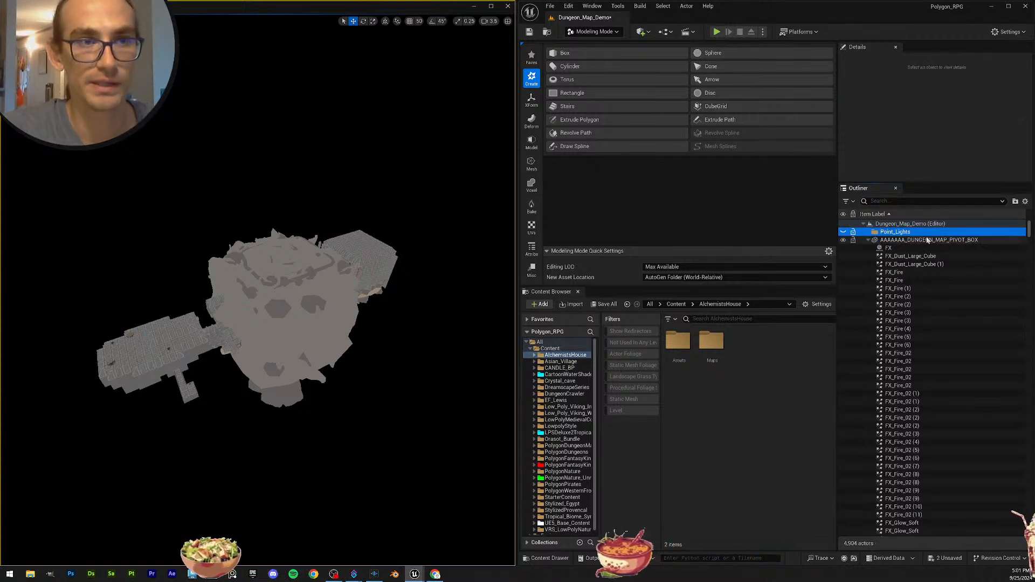
key("Delete")
left_click(868, 232)
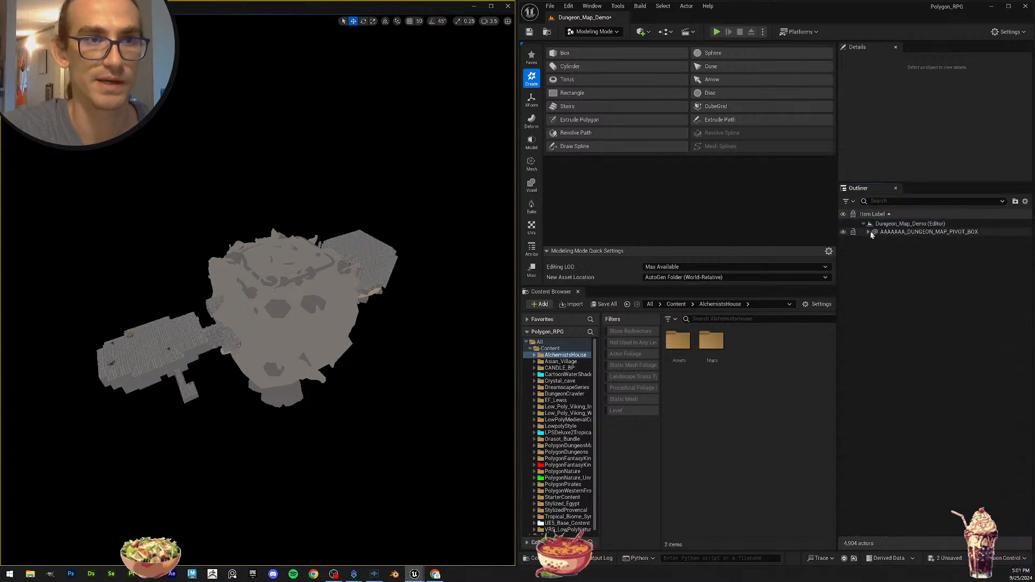
left_click(869, 234)
left_click(869, 235)
left_click(869, 235)
left_click(903, 261)
Rename the pivot box as DUNGEON_MAP_PIVOT_BOX.
left_click(893, 237)
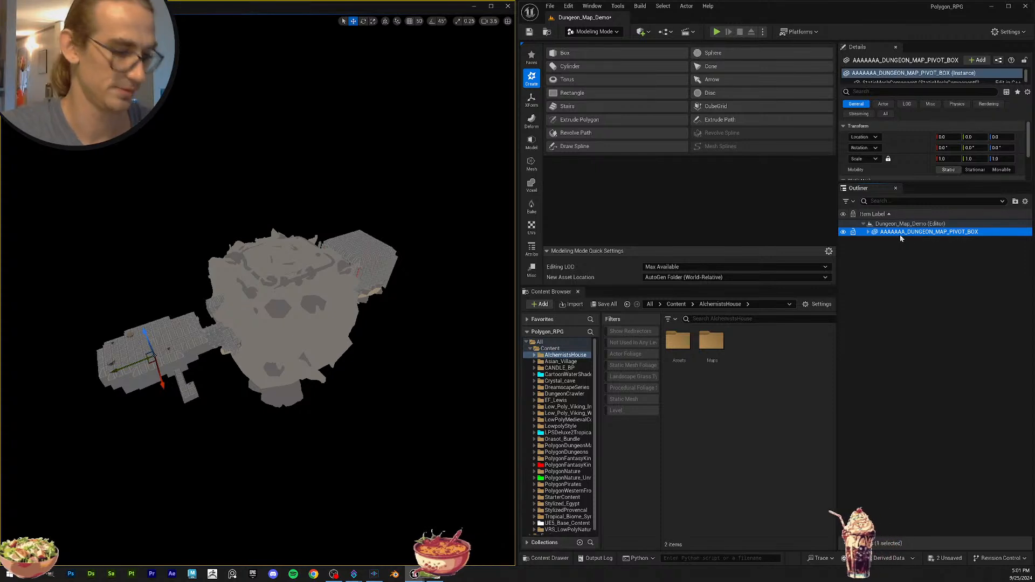
left_click(900, 235)
left_click_drag(911, 232, 752, 212)
key("BackSpace")
key("Return")
left_click(932, 291)
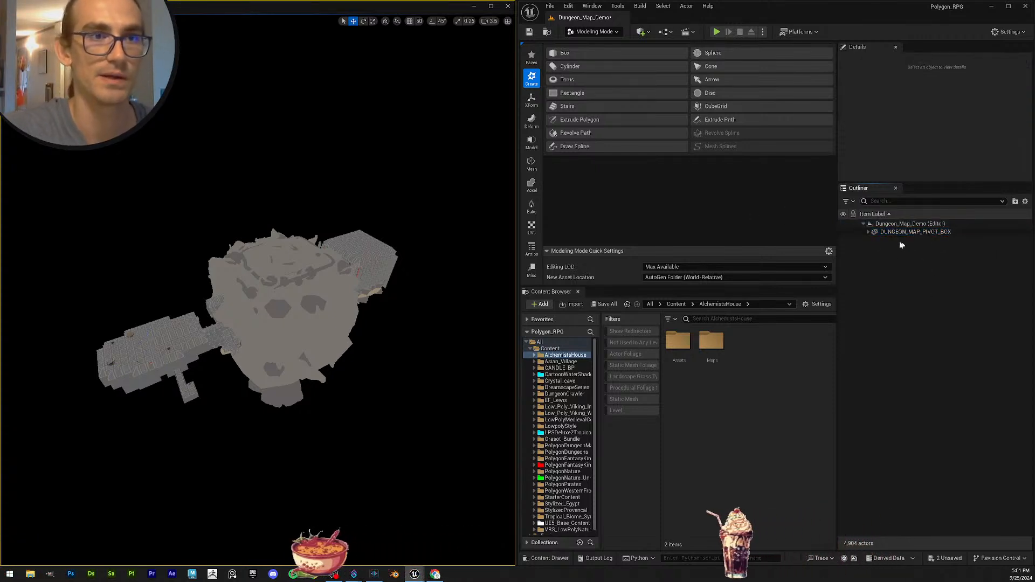
Save the level and all modified content, including the generated box asset.
key("ctrl+s")
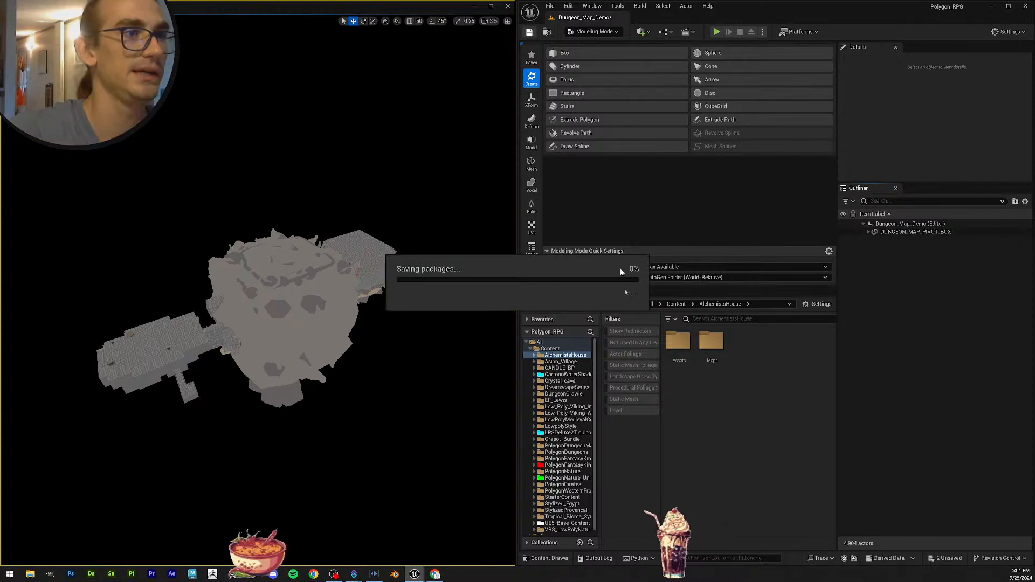
left_click(607, 304)
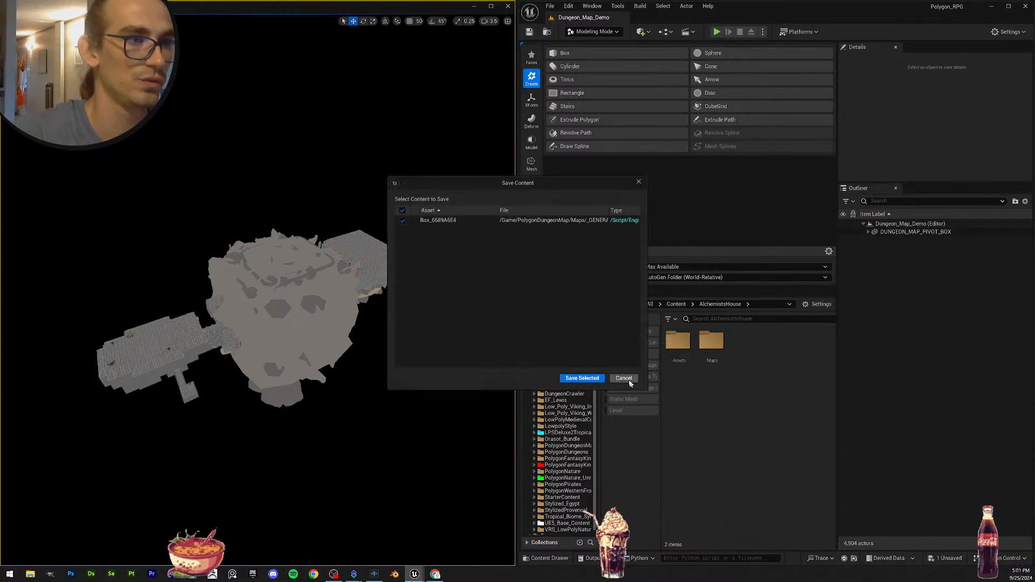
left_click(581, 376)
Check the pivot box's children and set the box's Z location to 1000.
left_click(868, 232)
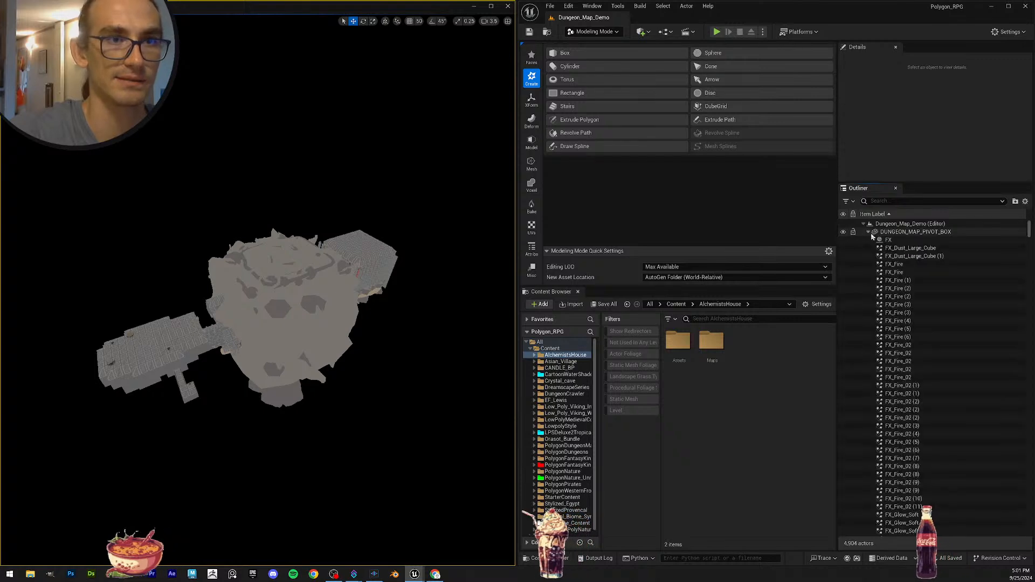
left_click(868, 232)
left_click(906, 232)
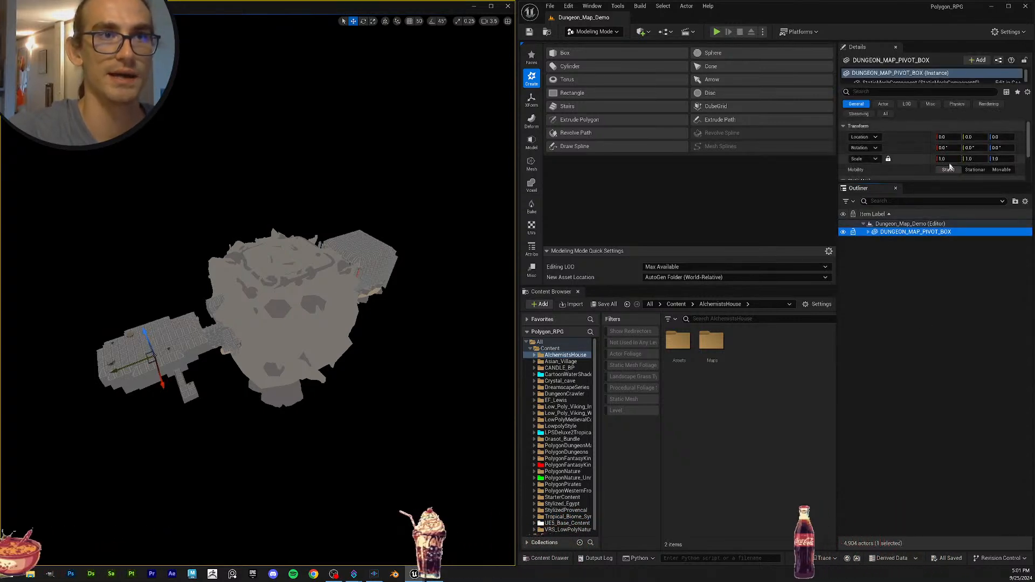
left_click(952, 137)
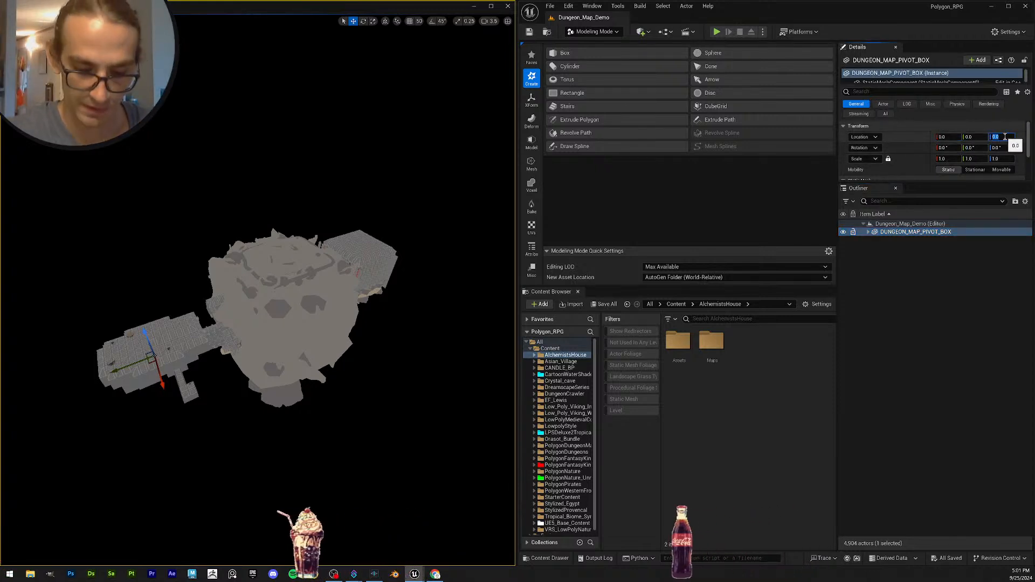
key("Return")
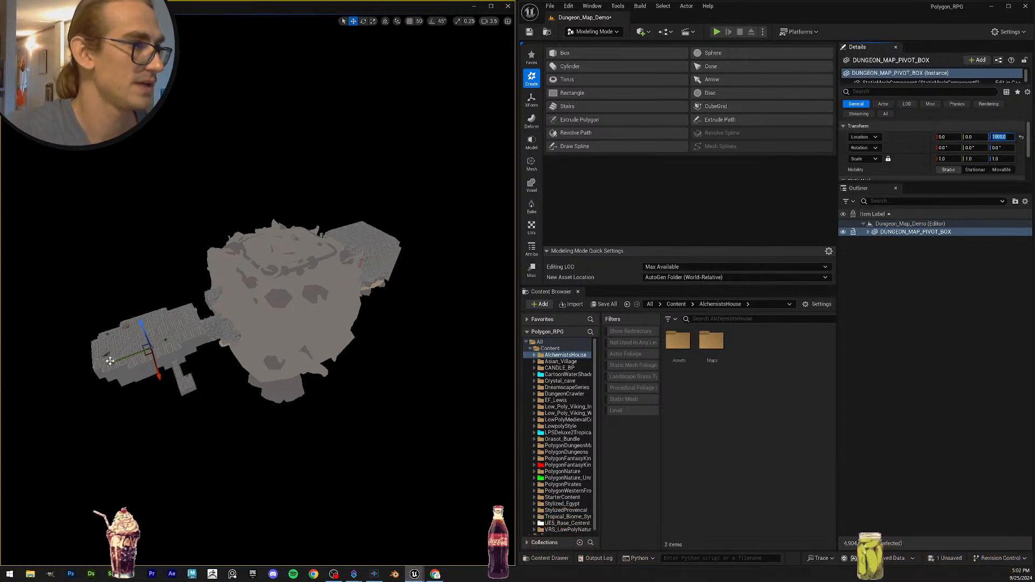
Test the pivot control by moving the box with the whole dungeon along the Y and Z axes in the viewport.
left_click_drag(114, 367, 94, 413)
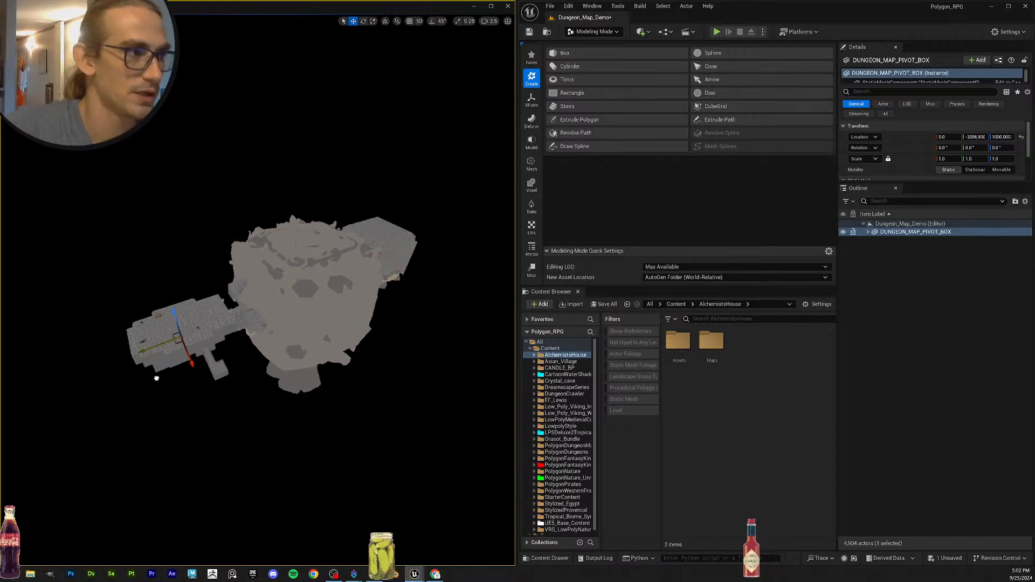
left_click_drag(94, 404, 86, 376)
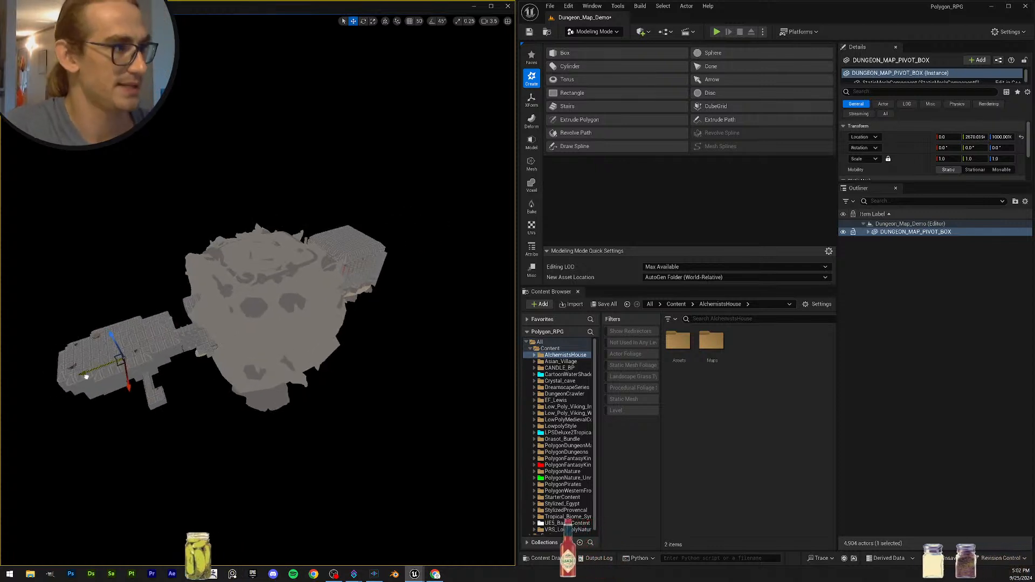
left_click_drag(110, 334, 108, 365)
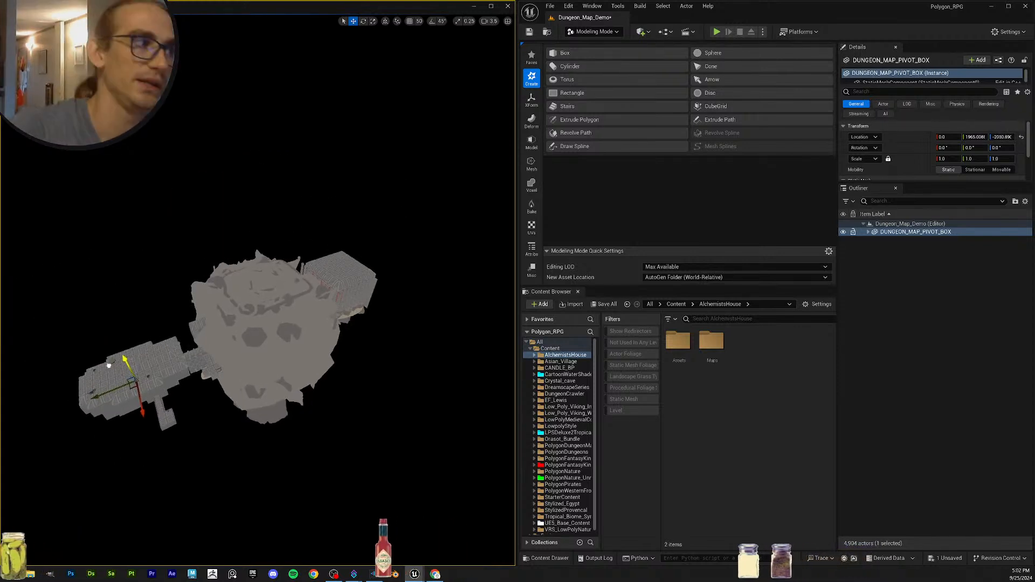
Reset the pivot box's location to its default value and save all modified content.
left_click(923, 247)
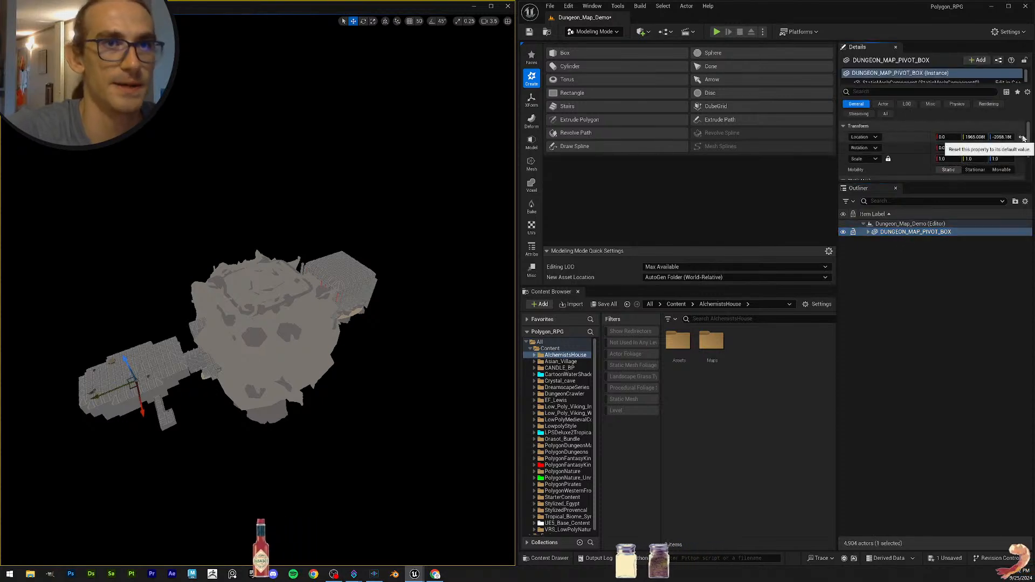
left_click(1023, 138)
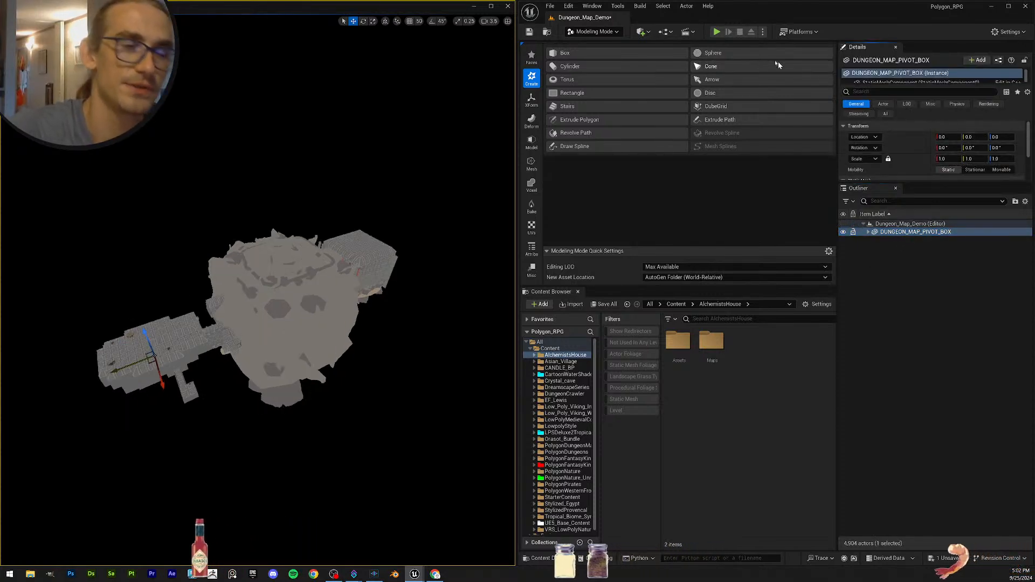
key("ctrl+s")
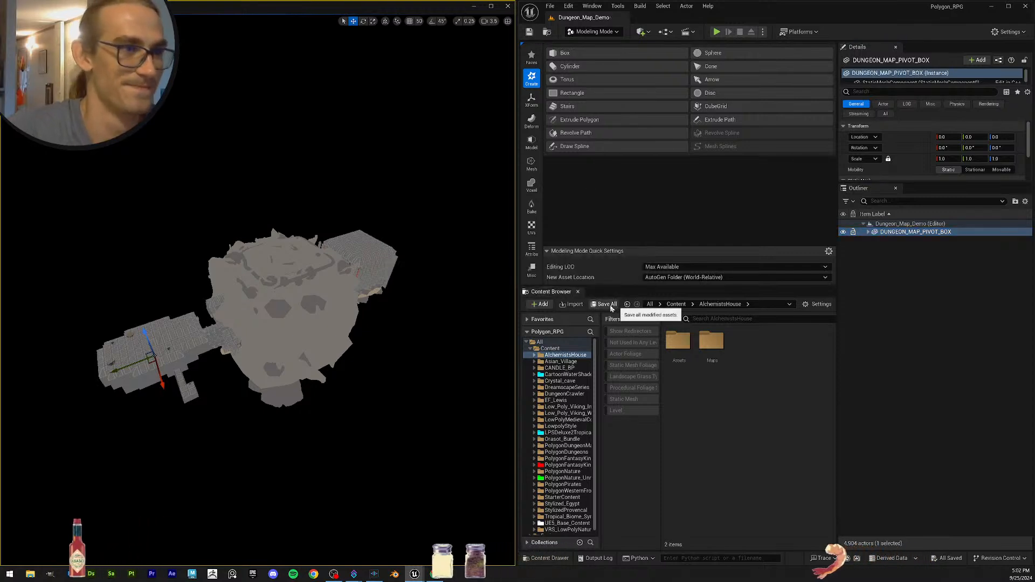
left_click(610, 308)
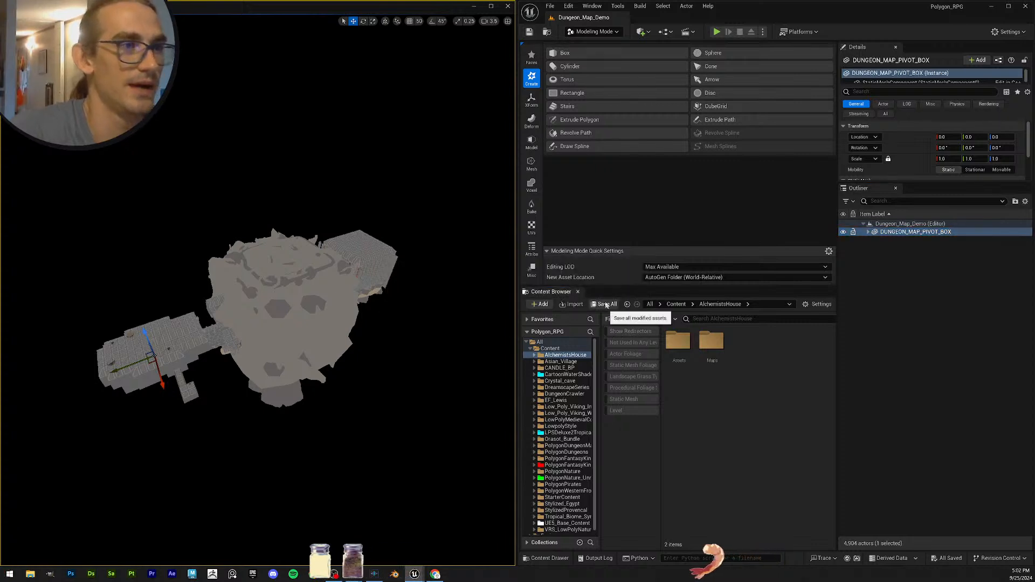
Switch the viewport to Lit shading and view the pivot box inside the library.
right_click_drag(292, 289, 268, 264)
left_click(73, 21)
left_click(81, 42)
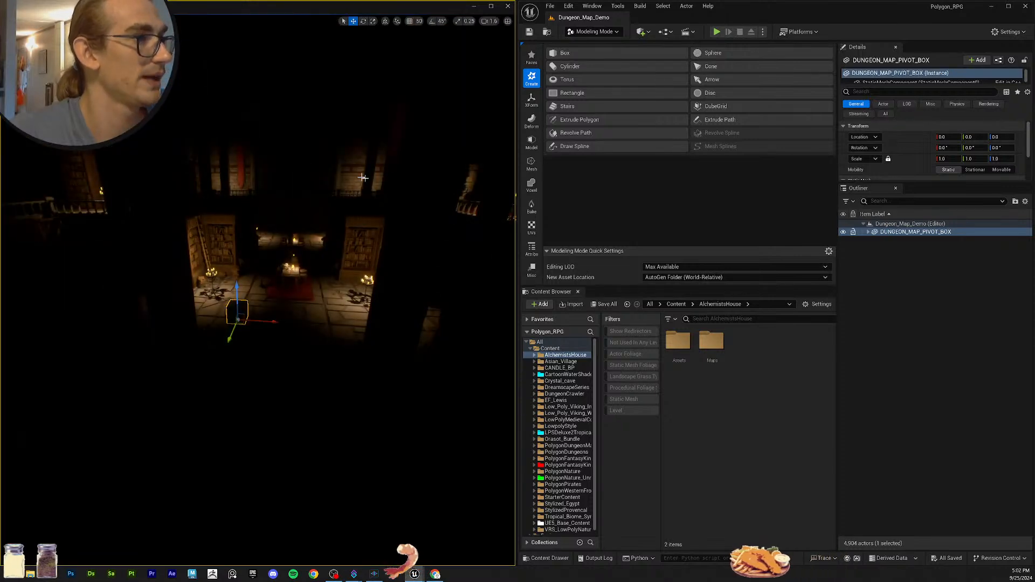
Test-move the pivot box slightly along the X axis, reset its location to default and save the level.
right_click_drag(268, 264, 247, 408)
left_click_drag(219, 424, 210, 399)
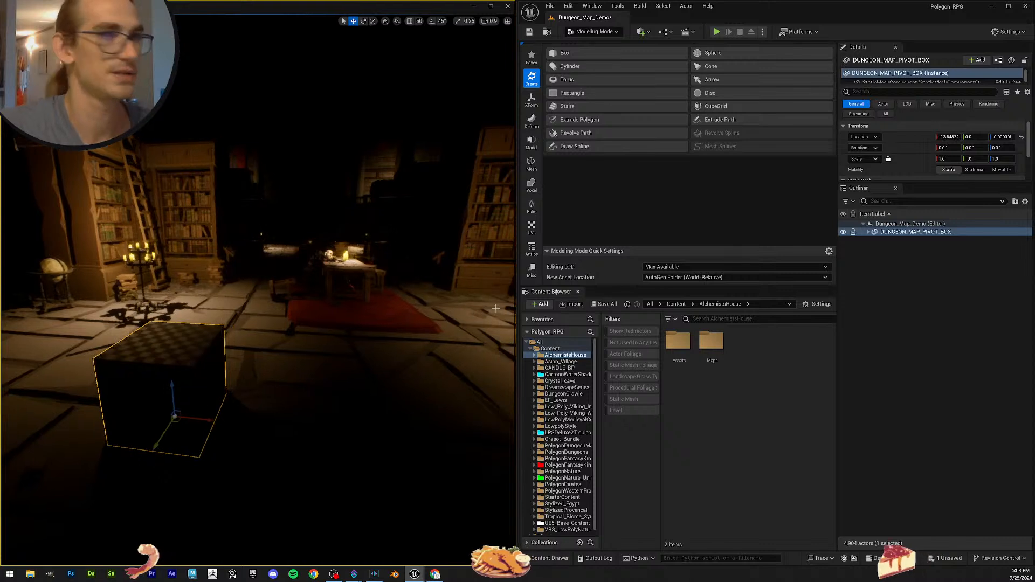
left_click(1019, 138)
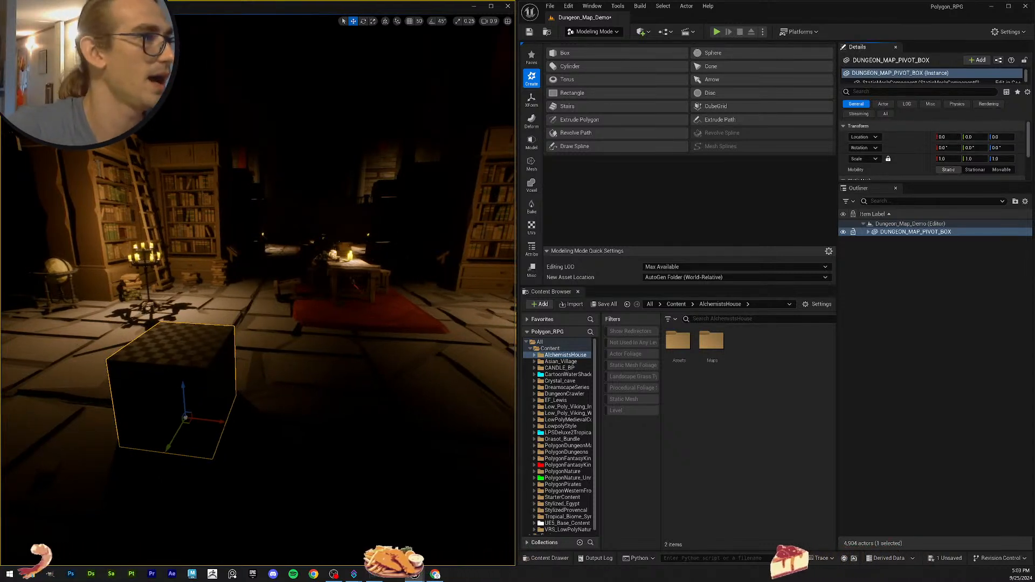
left_click(529, 33)
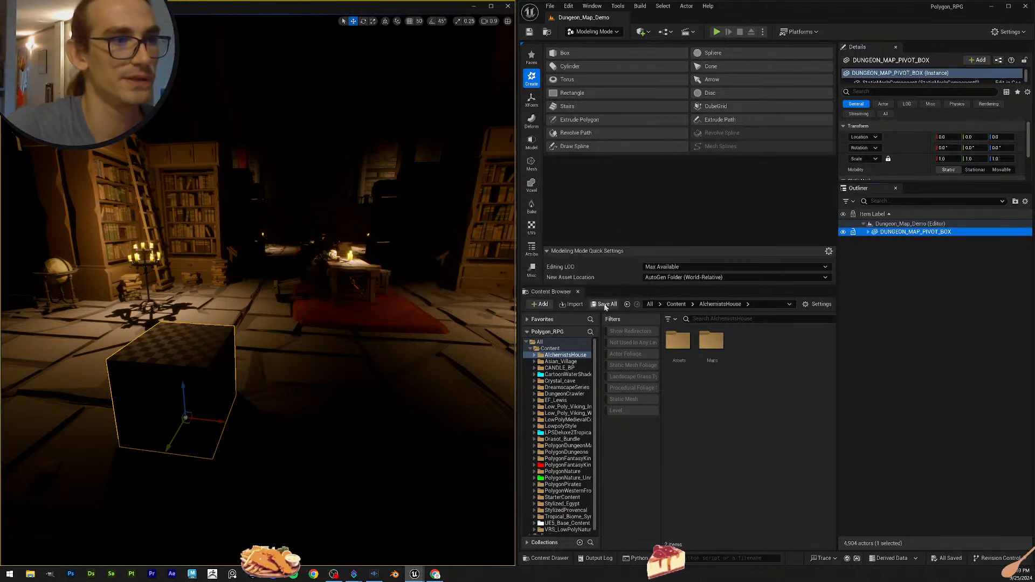
right_click_drag(334, 301, 395, 255)
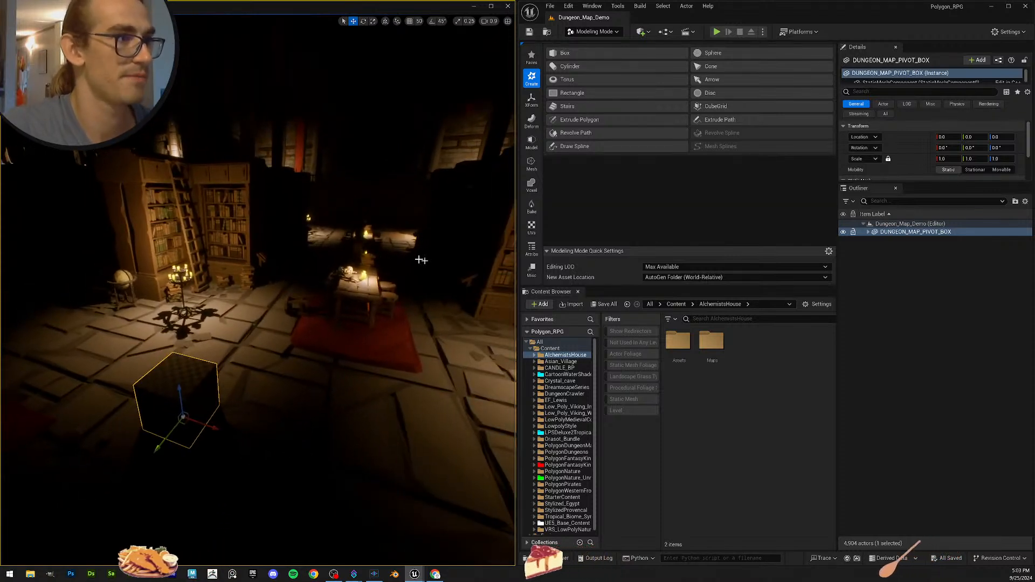
left_click(528, 35)
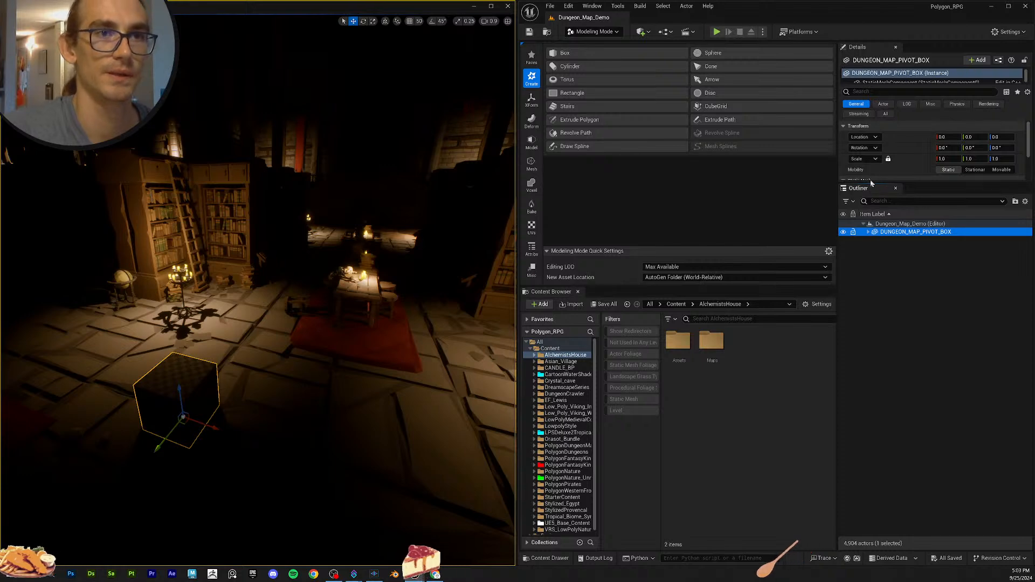
Switch the viewport to Unlit shading, view the whole dungeon from outside and save the level.
mouse_move(872, 183)
left_mouse_down()
mouse_move(873, 298)
mouse_move(873, 188)
left_mouse_up()
key("s")
right_click_drag(324, 302, 285, 318)
scroll(302, 308, "up", 5)
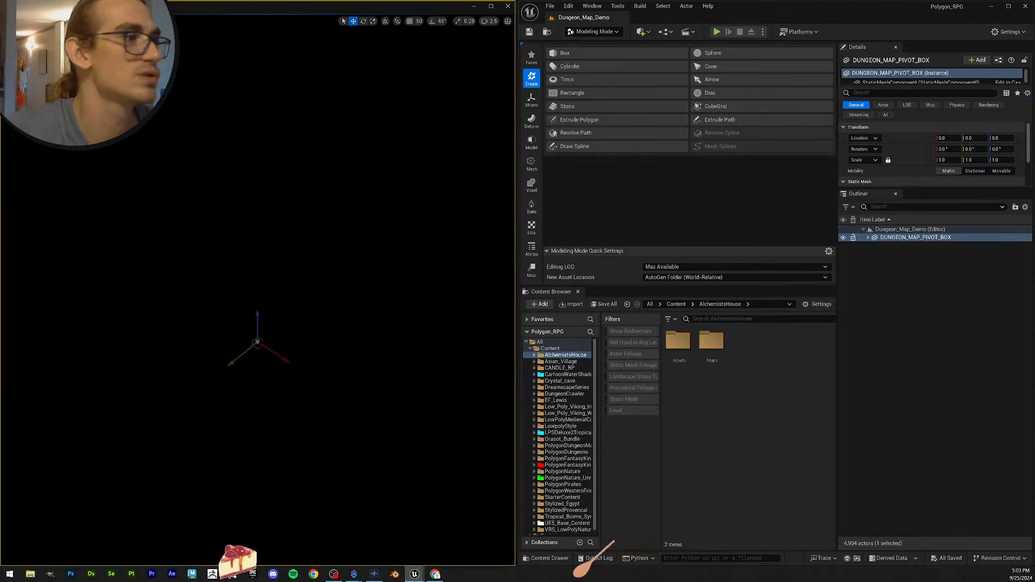
left_click(75, 21)
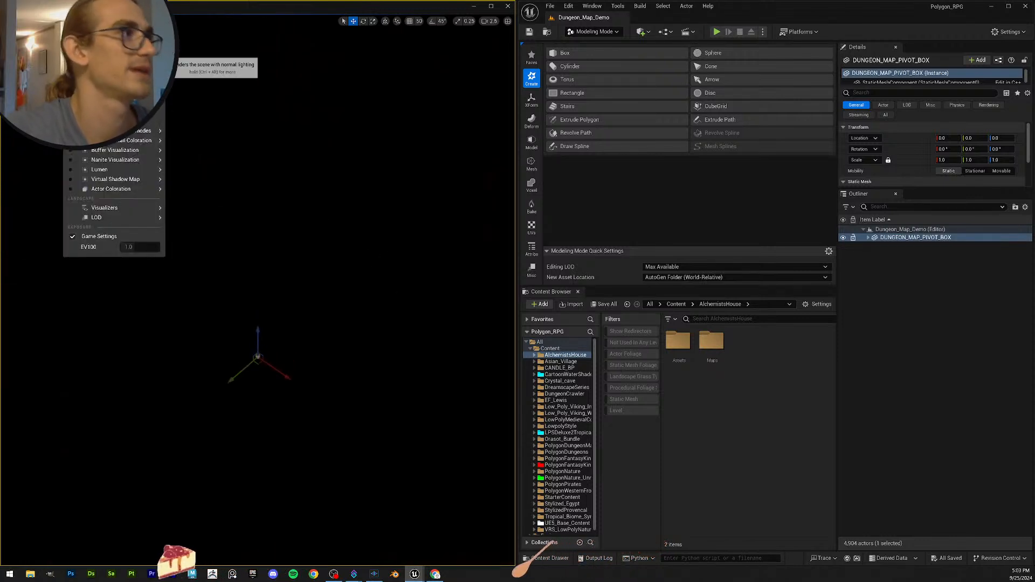
left_click(97, 53)
key("s")
right_click_drag(299, 262, 364, 269)
scroll(299, 262, "up", 8)
key("w")
left_click(530, 33)
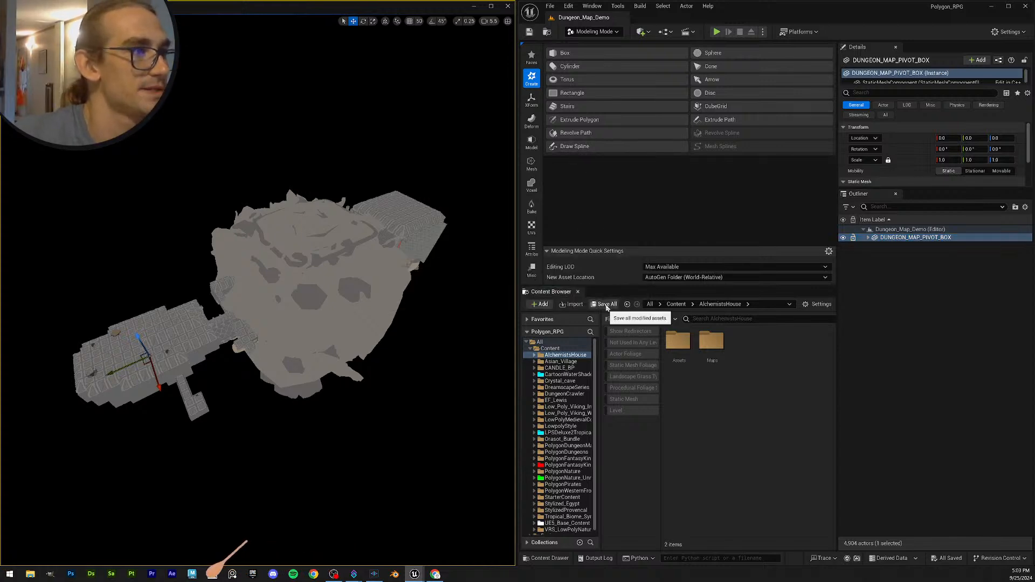
Expand the pivot box's attached actors in the Outliner and save the level.
left_click(868, 237)
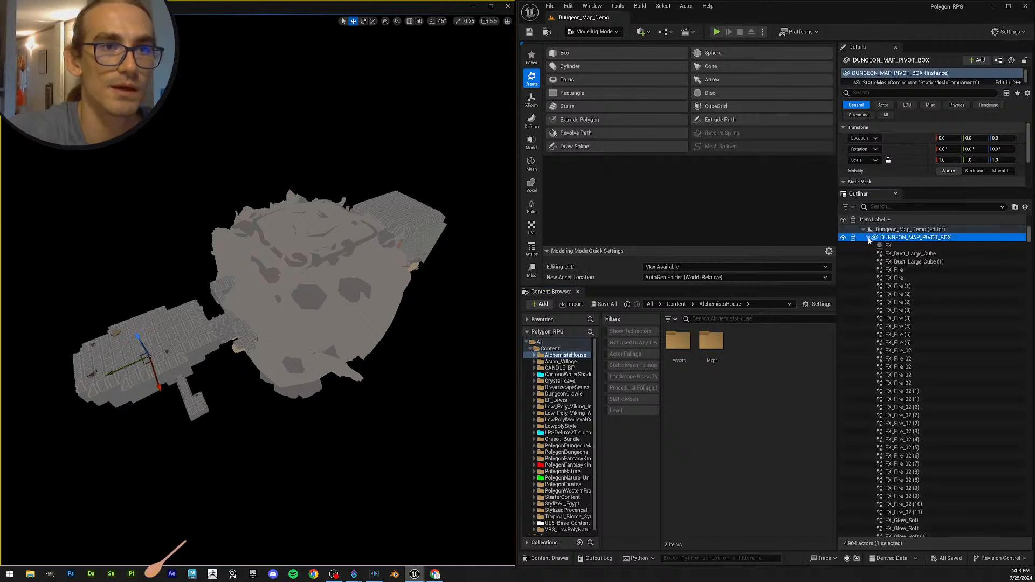
left_click(868, 238)
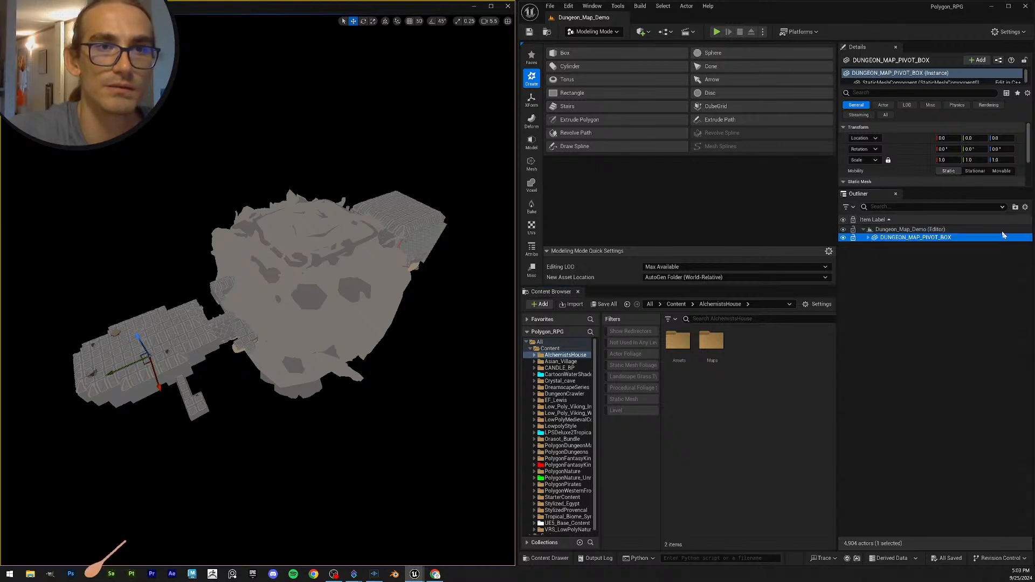
left_click(868, 238)
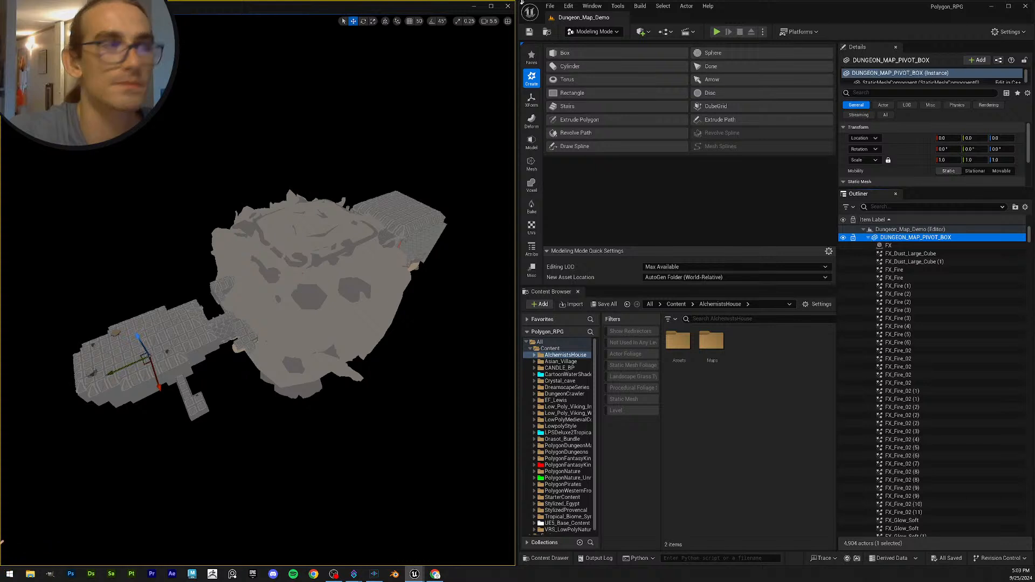
left_click(529, 33)
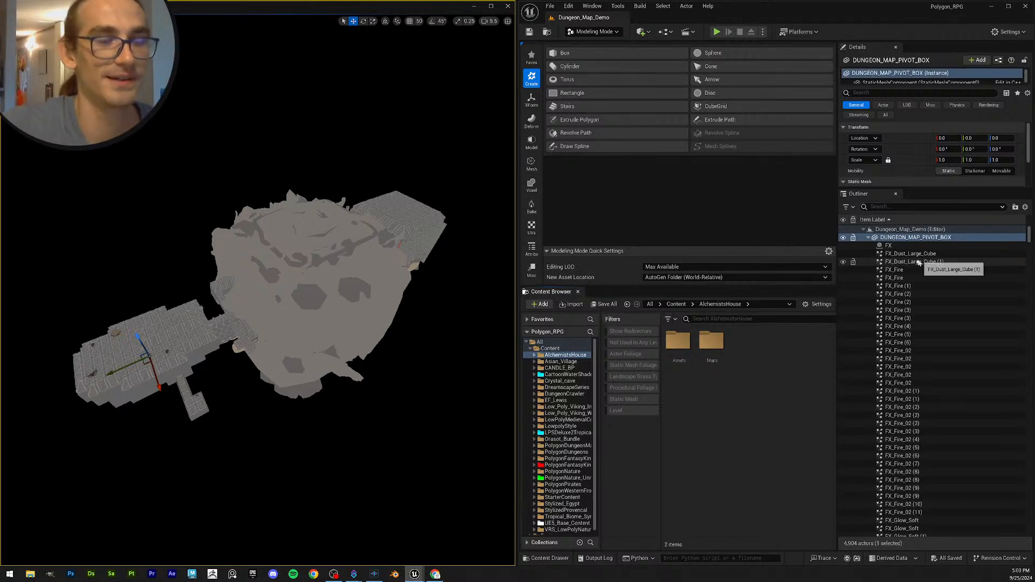
Select all immediate children of DUNGEON_MAP_PIVOT_BOX.
right_click(907, 240)
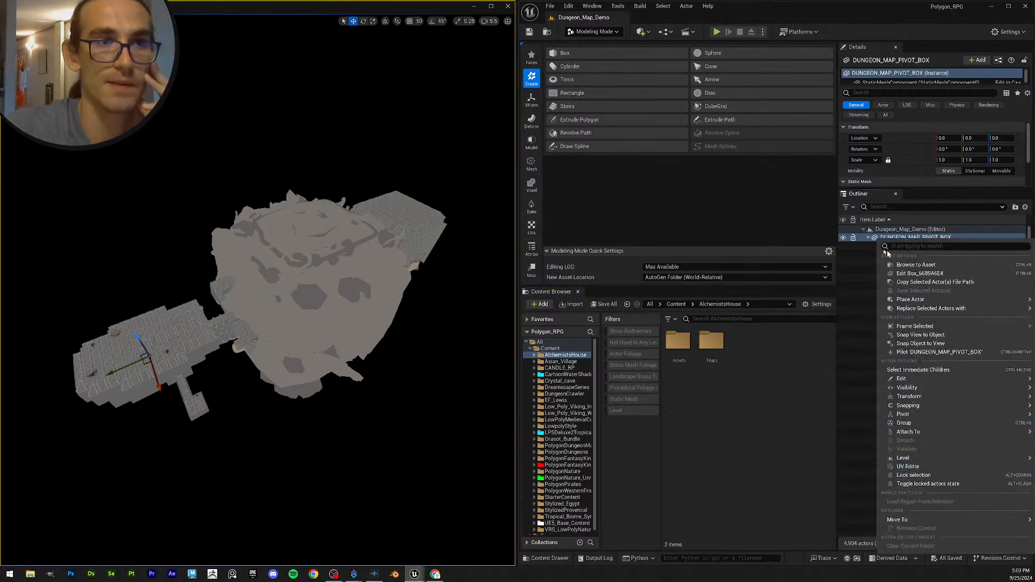
left_click(954, 240)
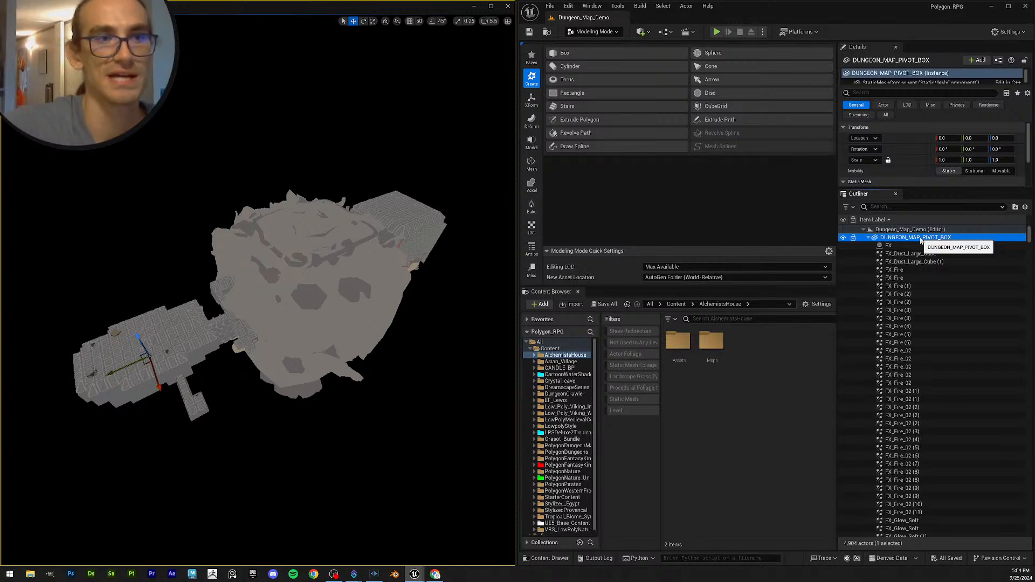
right_click(920, 238)
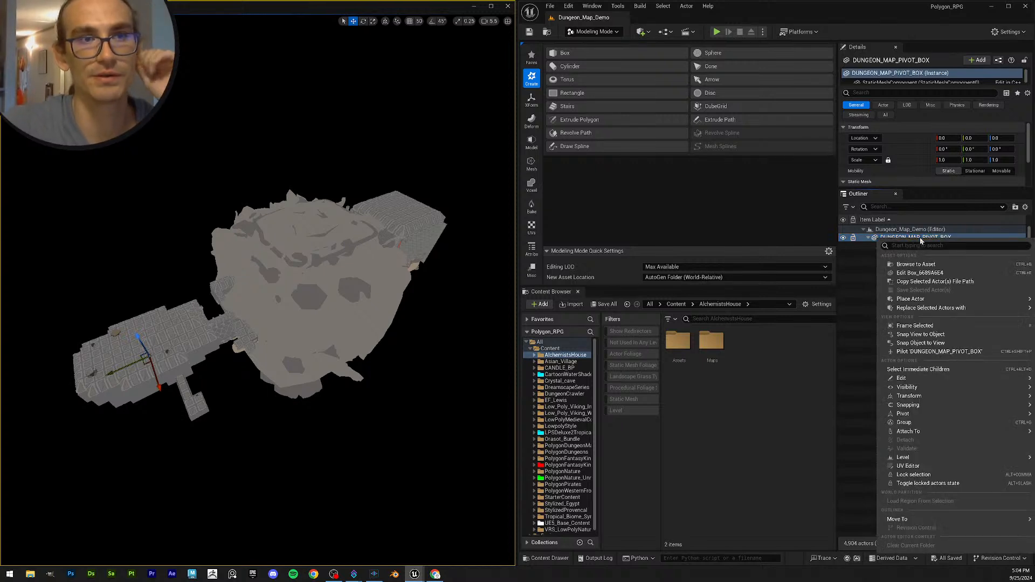
mouse_move(934, 415)
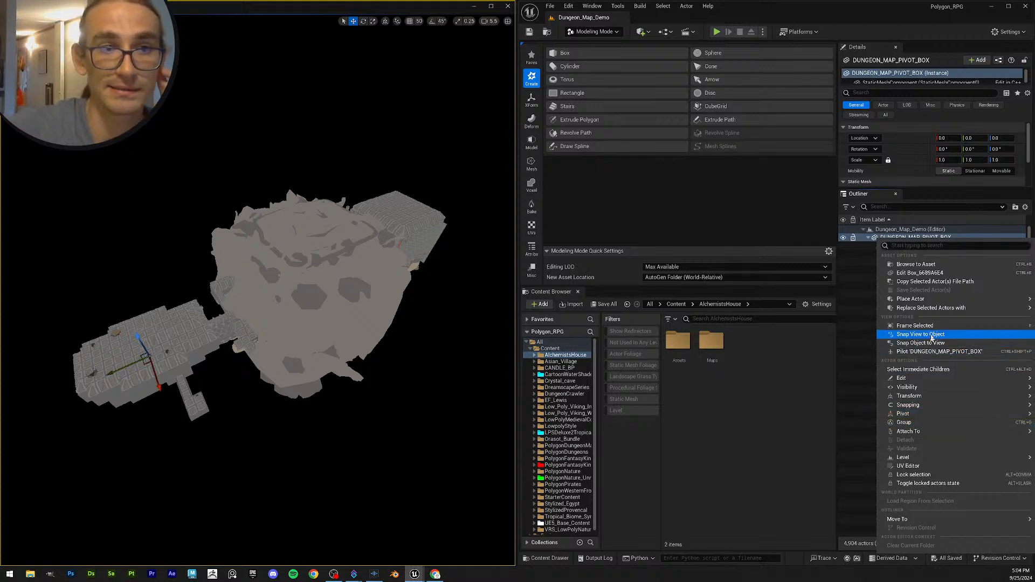
mouse_move(935, 308)
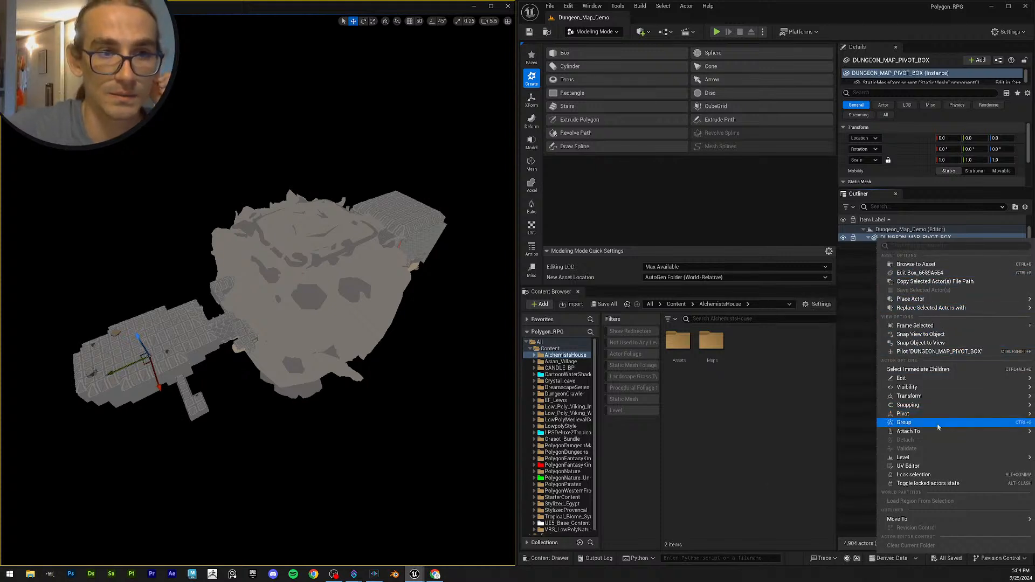
mouse_move(939, 434)
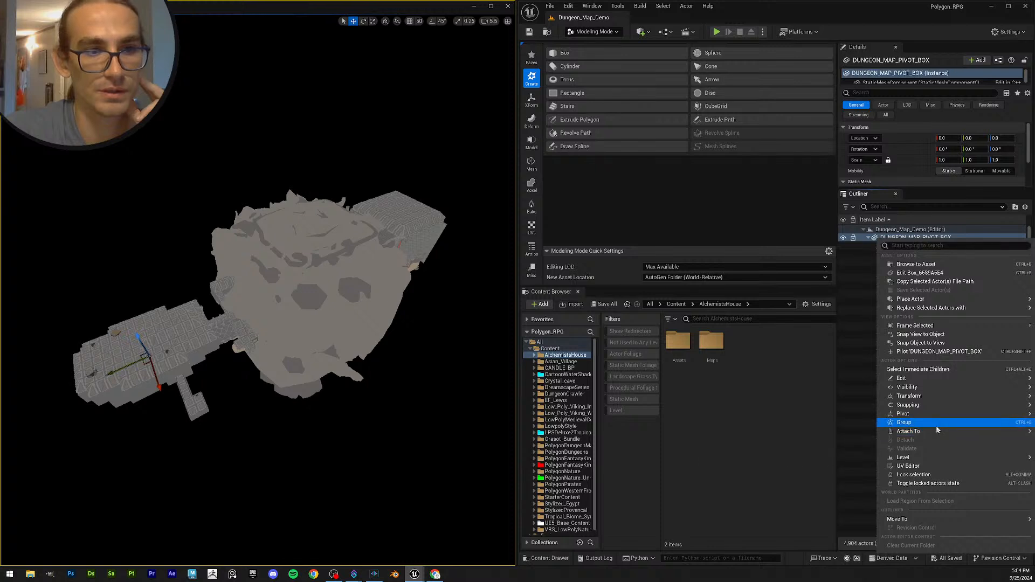
mouse_move(928, 379)
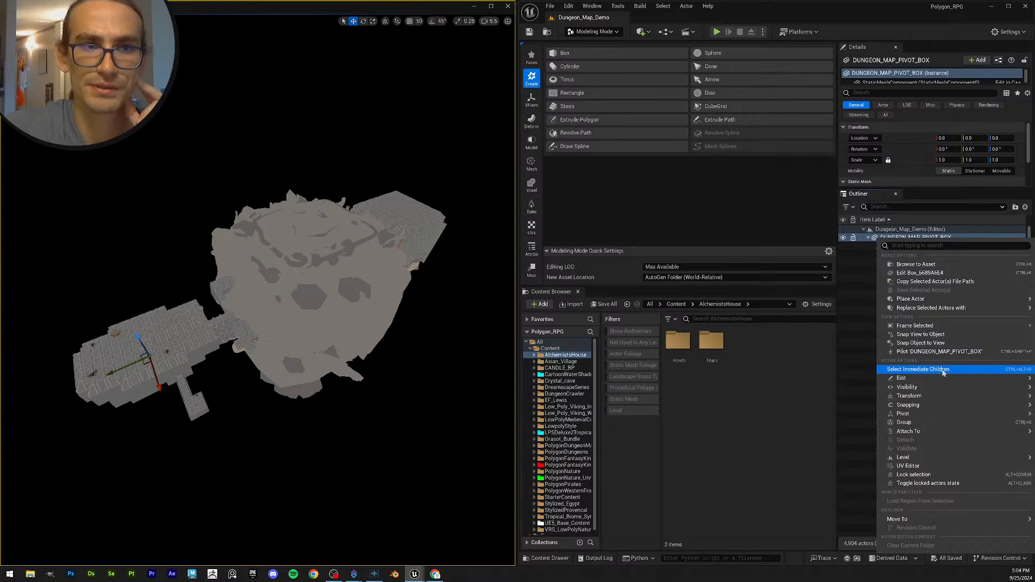
left_click(946, 369)
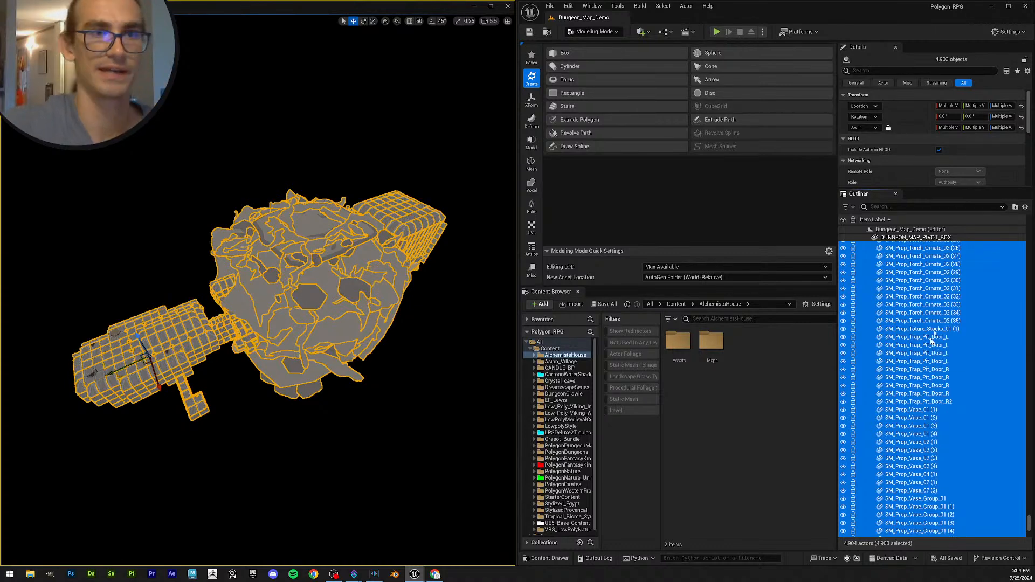
Review the selected actors attached to the pivot box through the whole Outliner list, and range-select back up to the FX actor.
left_click_drag(1030, 526, 1030, 229)
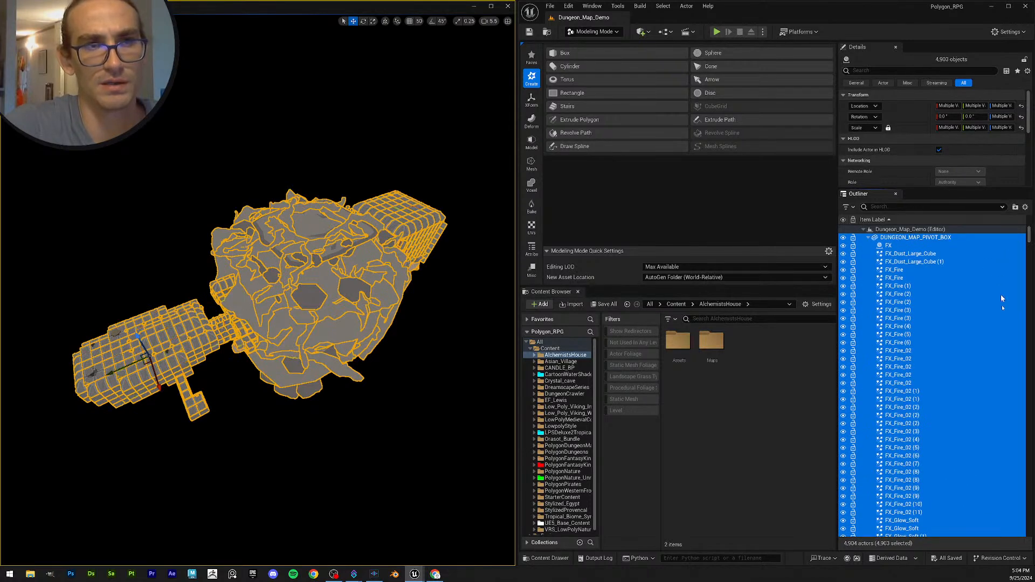
scroll(983, 364, "down", 8)
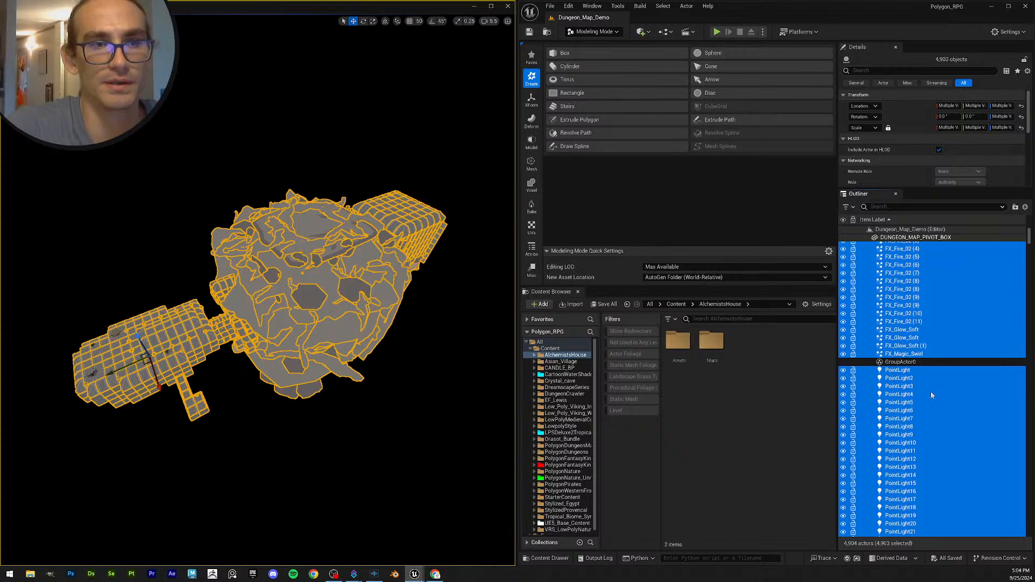
scroll(930, 394, "down", 2)
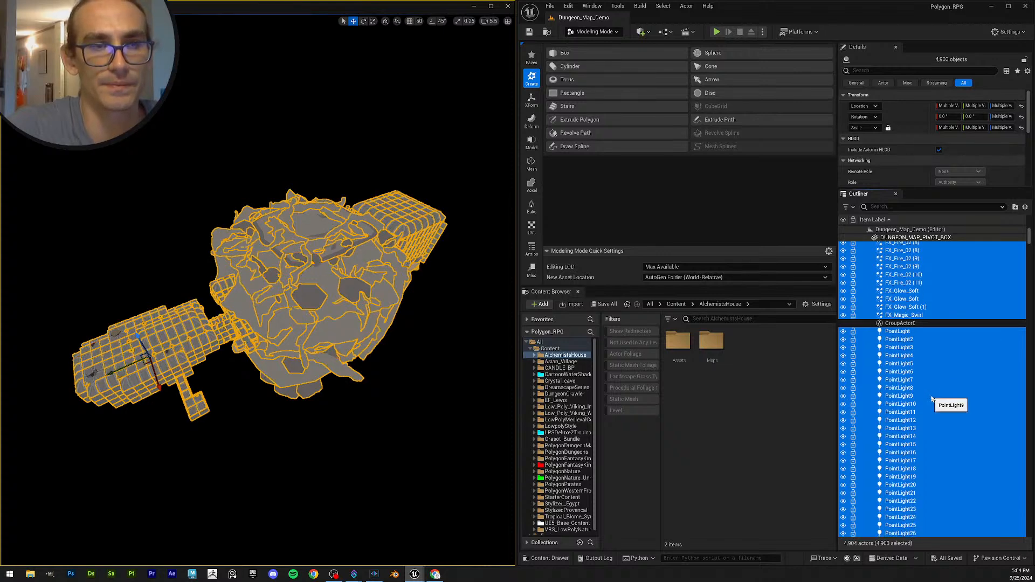
scroll(931, 399, "down", 1)
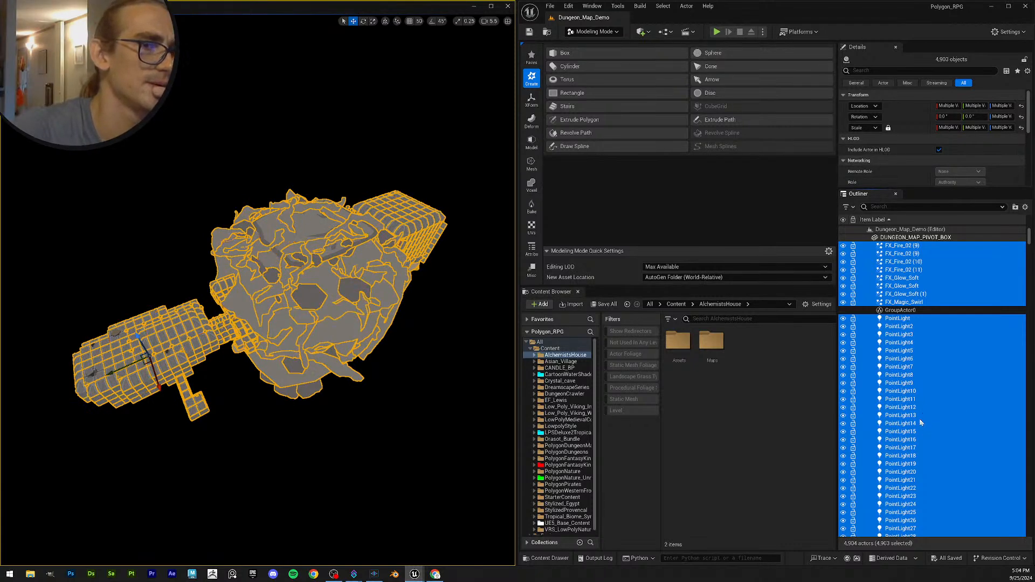
scroll(920, 421, "up", 10)
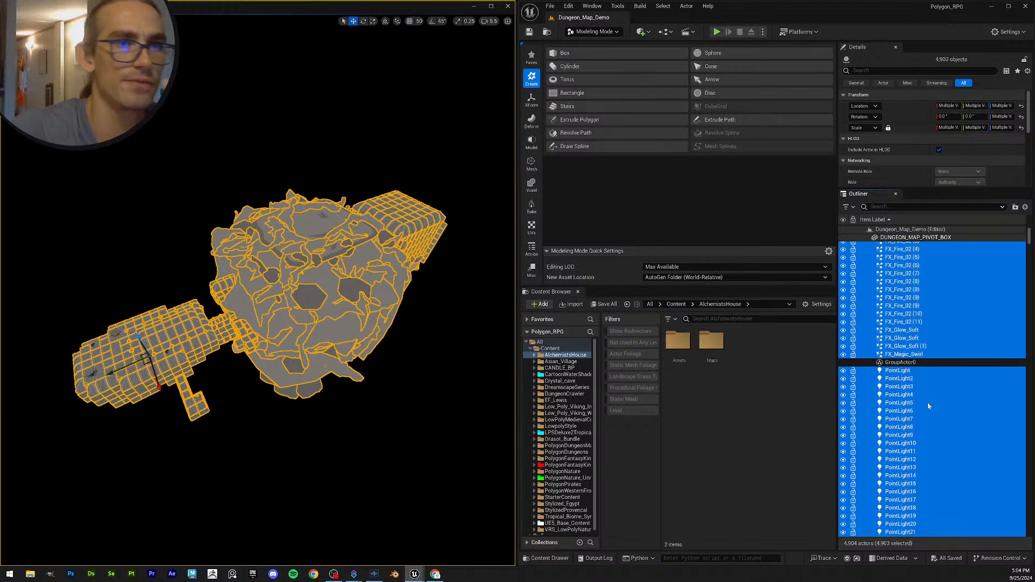
scroll(924, 408, "down", 20)
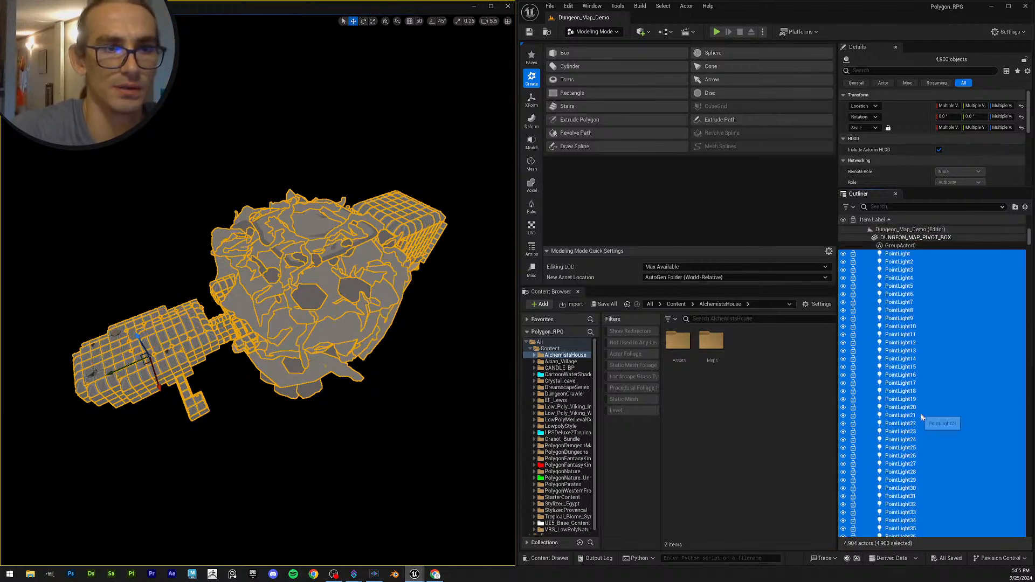
scroll(929, 420, "down", 20)
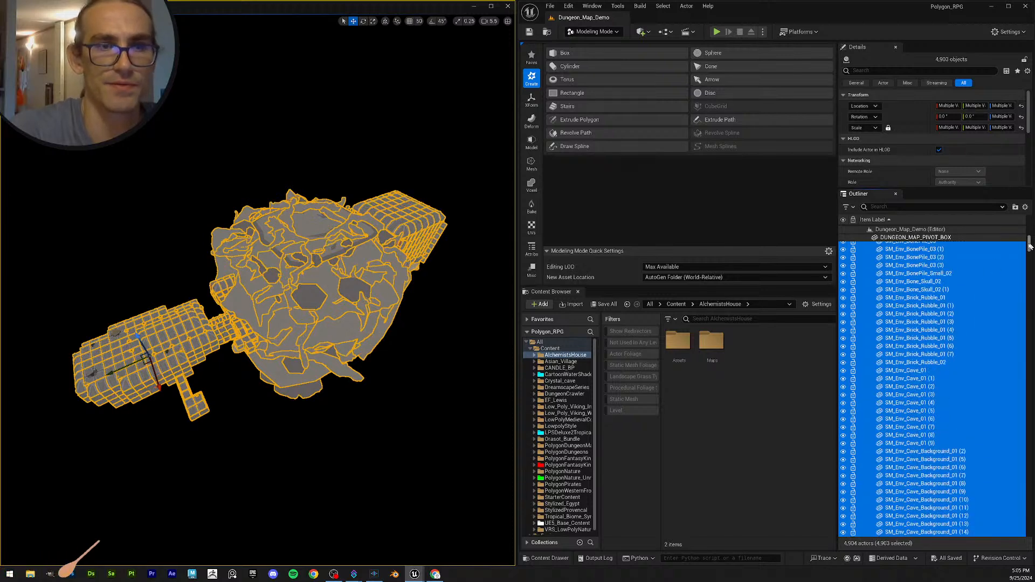
scroll(942, 415, "down", 10)
scroll(942, 415, "down", 12)
left_click_drag(1029, 255, 1025, 538)
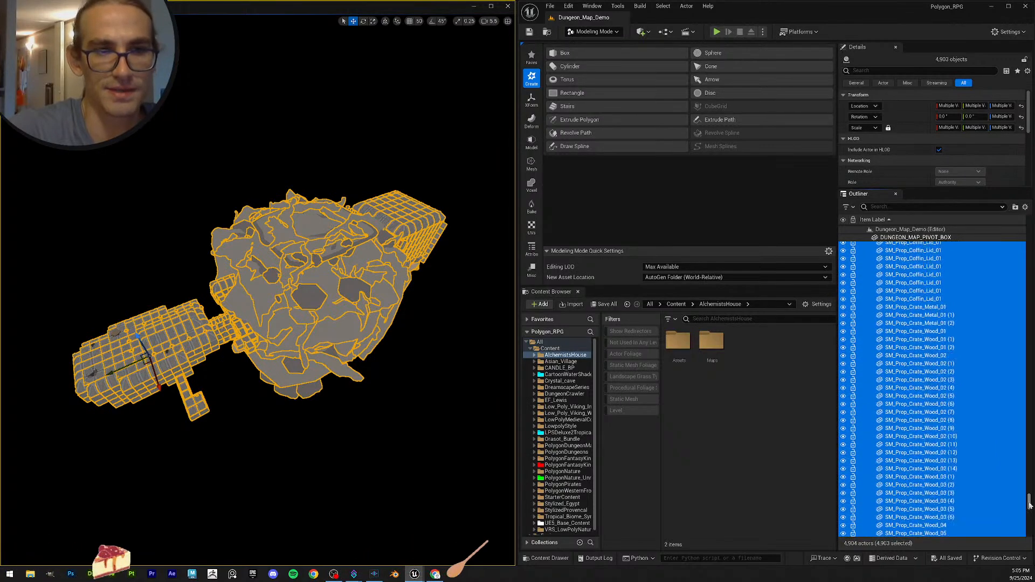
left_click_drag(1017, 395, 1016, 364)
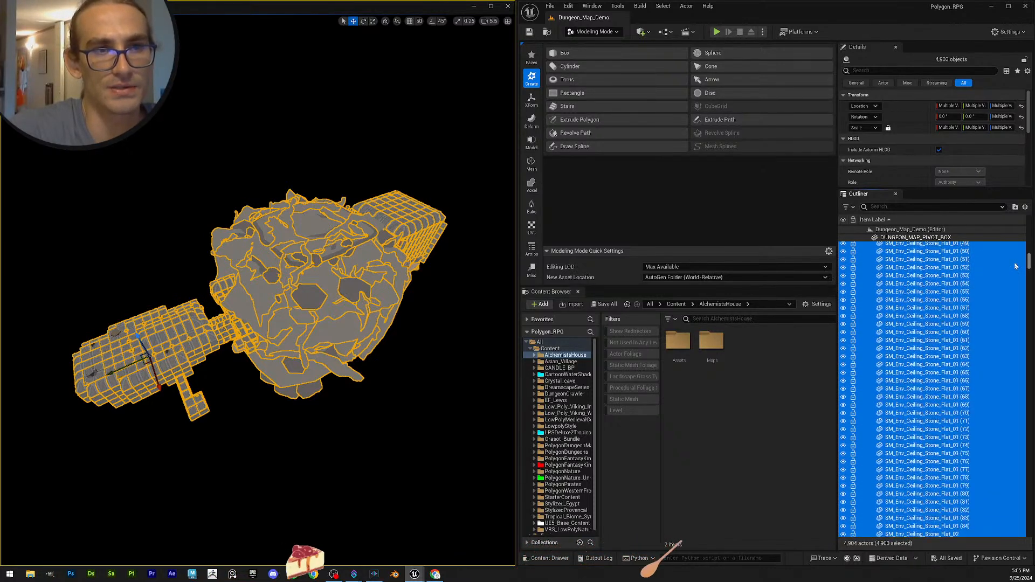
left_click_drag(1016, 251, 1016, 233)
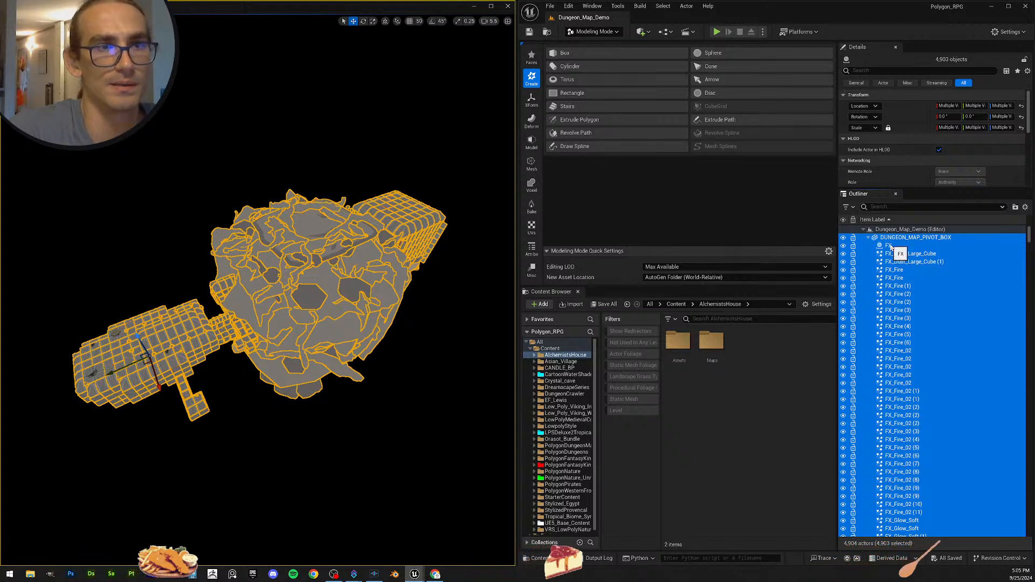
left_click(893, 248, "shift")
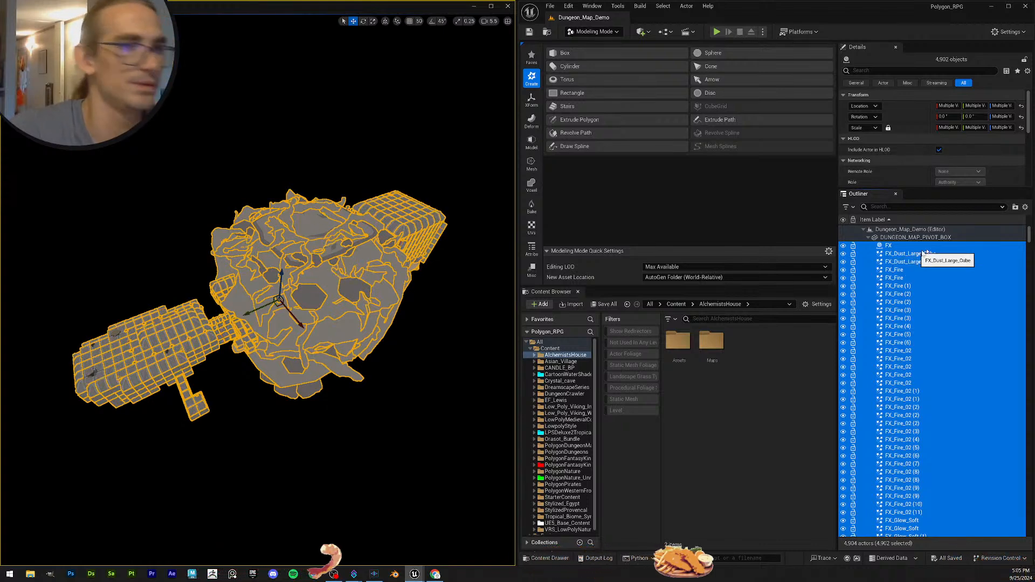
mouse_move(1028, 237)
left_mouse_down()
mouse_move(1029, 246)
mouse_move(1030, 232)
left_mouse_up()
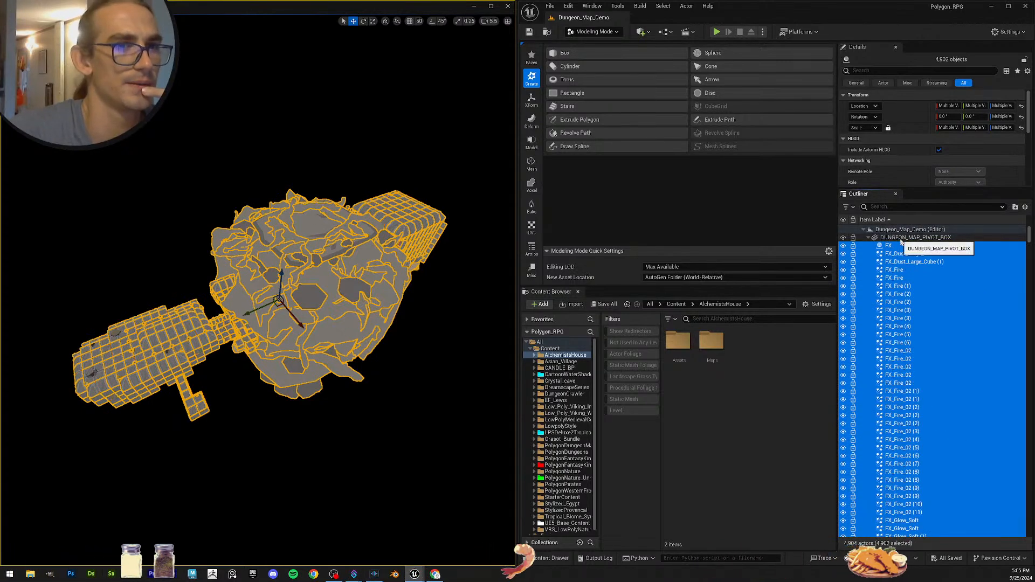
Select only DUNGEON_MAP_PIVOT_BOX, check its Level creation options and dismiss them.
left_click(900, 239)
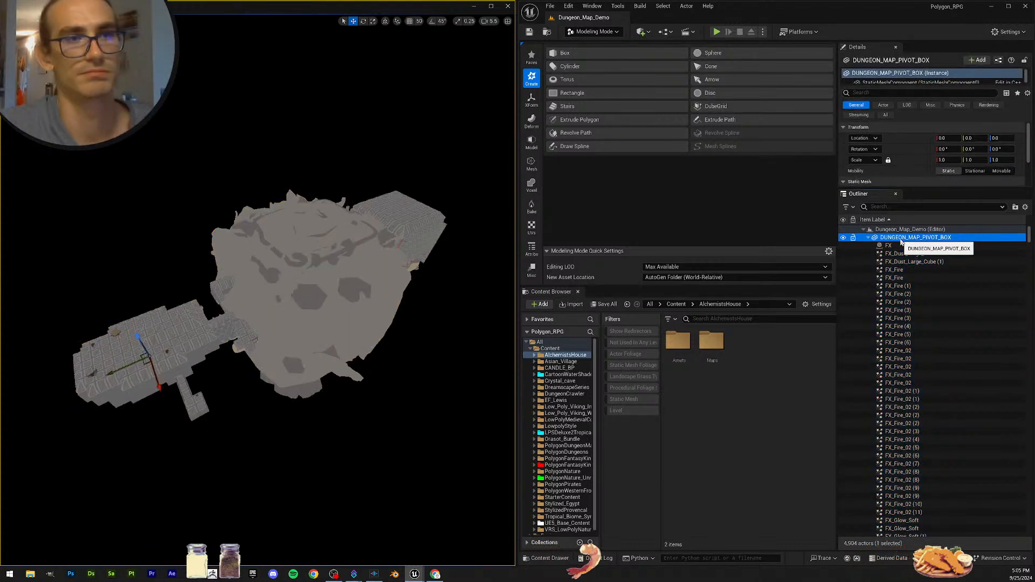
right_click(901, 239)
mouse_move(923, 457)
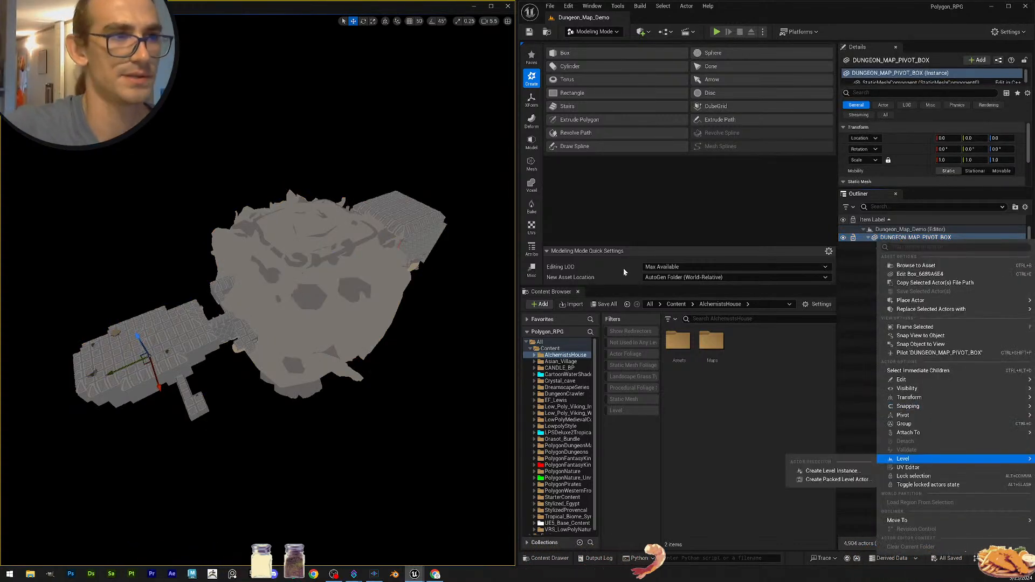
left_click(612, 306)
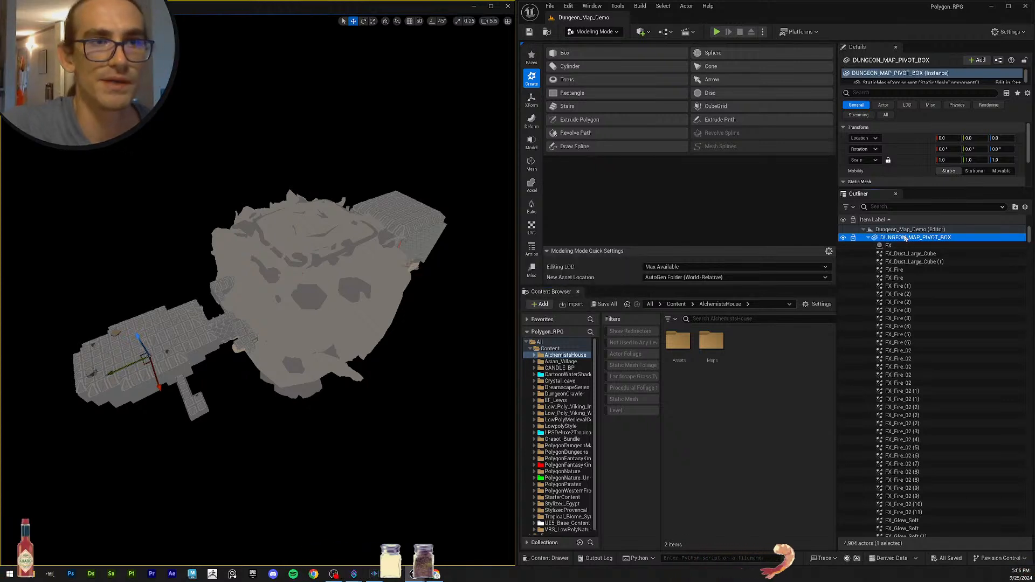
Select DUNGEON_MAP_PIVOT_BOX together with all of its attached actors.
right_click(879, 238)
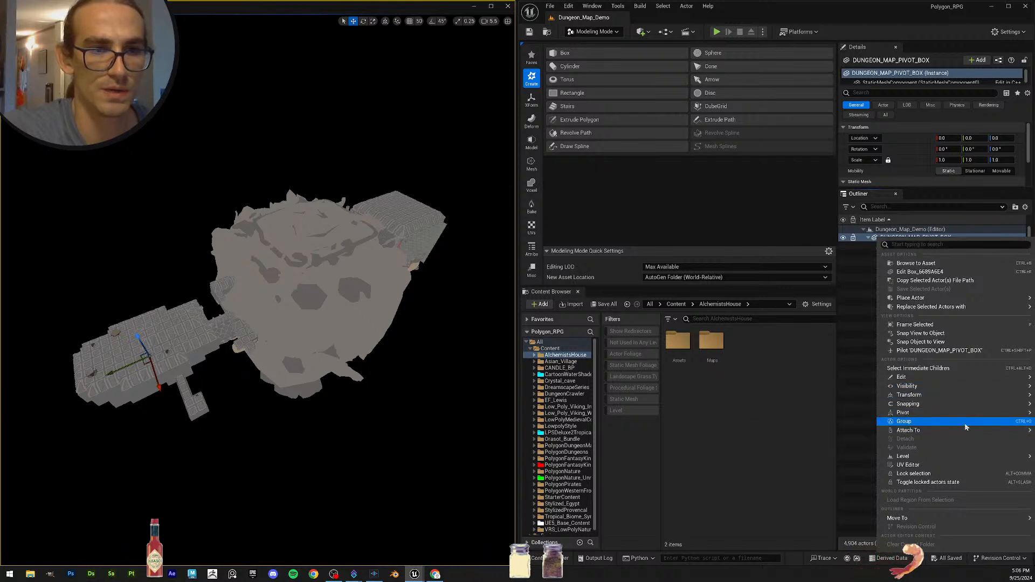
mouse_move(963, 434)
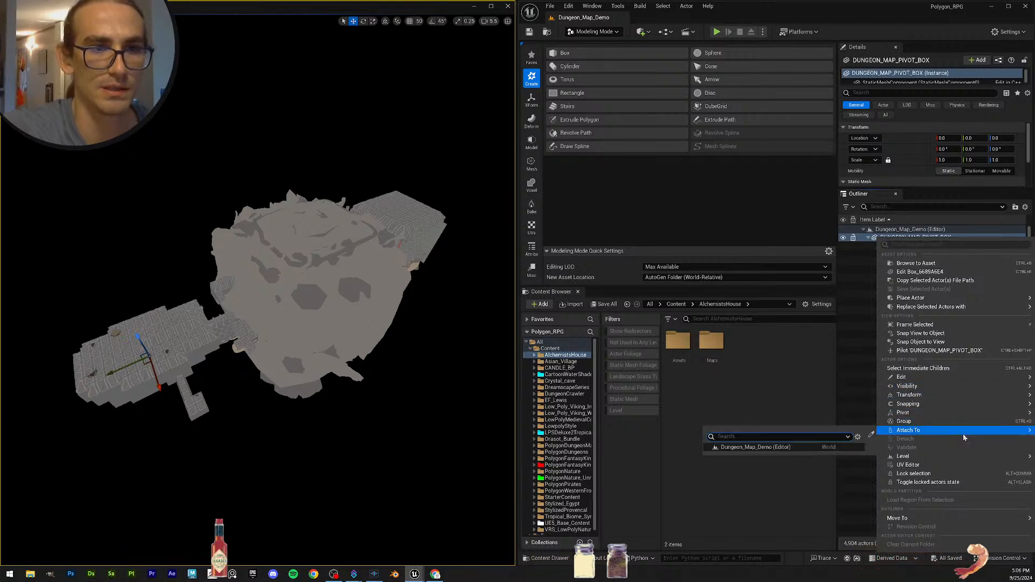
left_click(960, 370)
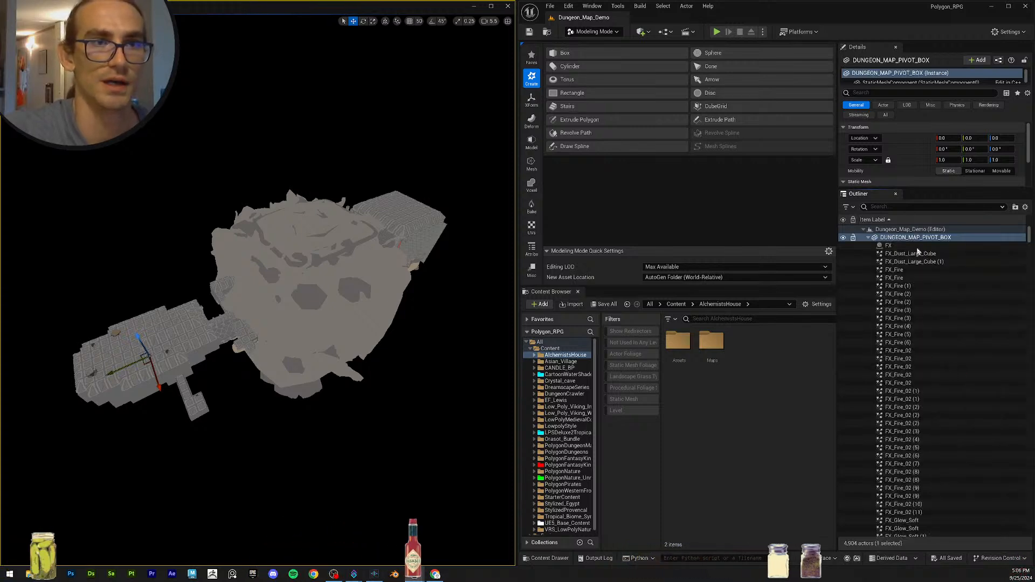
left_click_drag(1028, 522, 1029, 227)
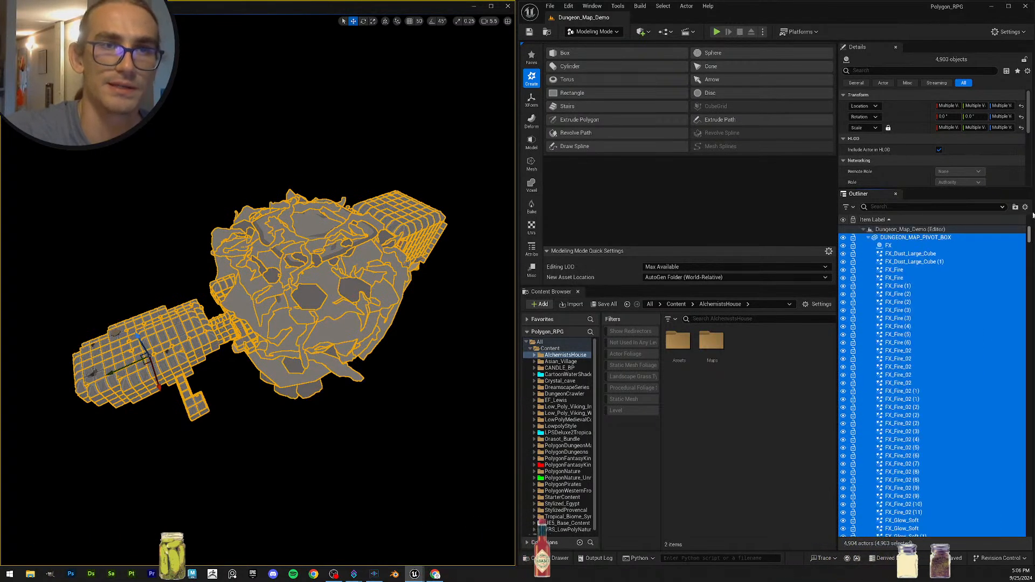
right_click_drag(401, 165, 401, 165)
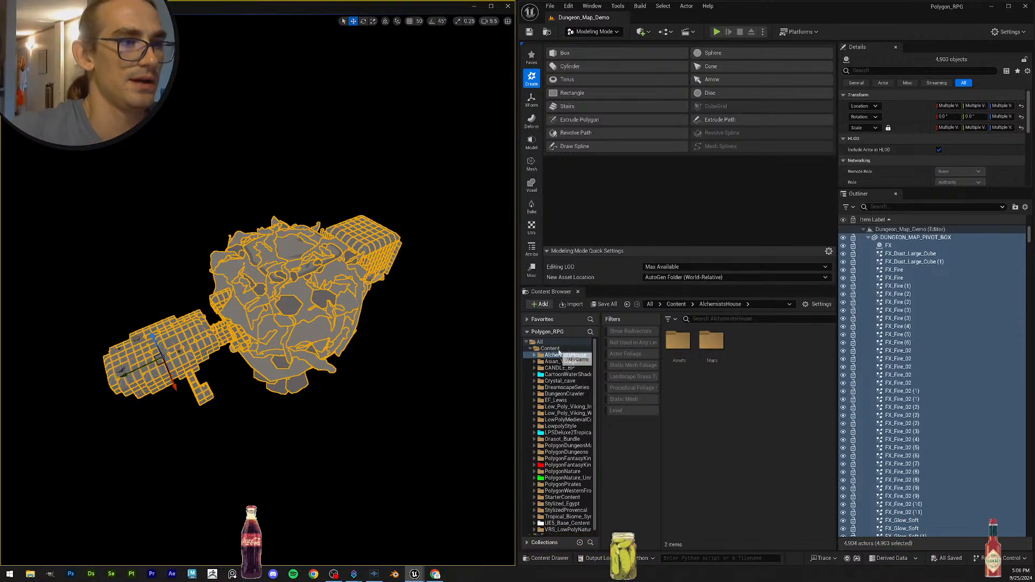
Find ThirdPersonMap by searching all project content for "THIRD" among levels only, and open it.
left_click(555, 348)
left_click(618, 410)
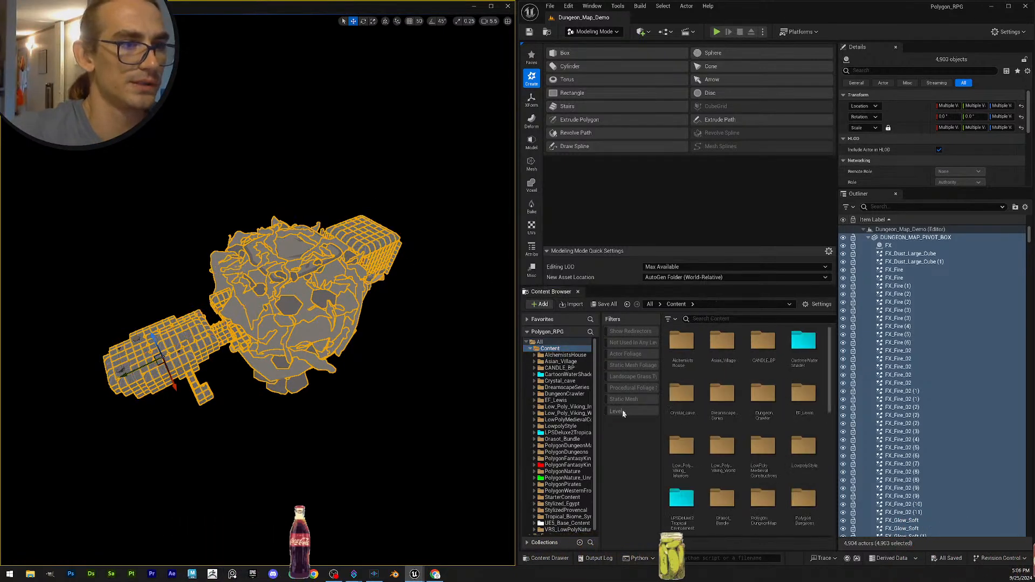
left_click(702, 318)
type("THIRD")
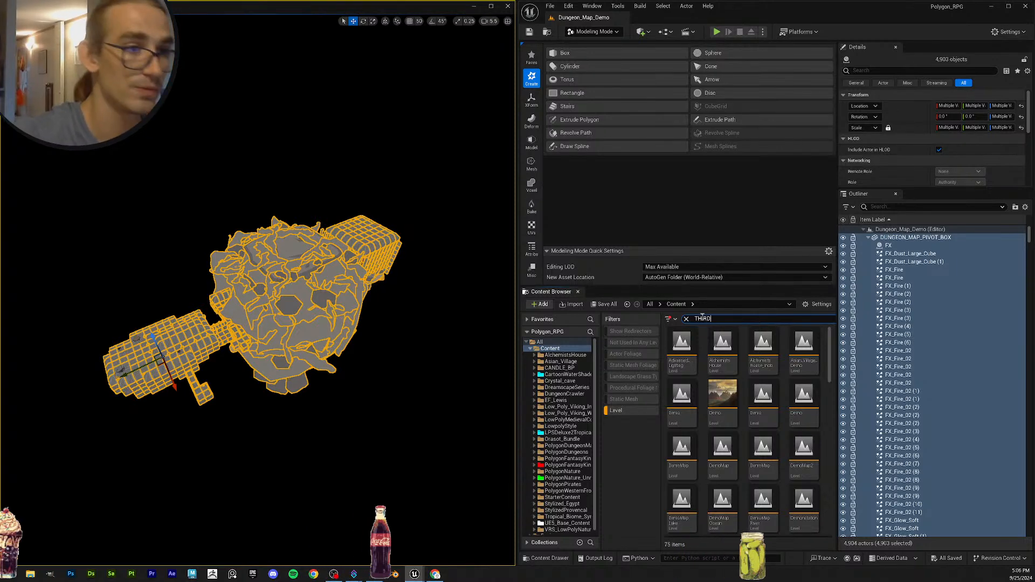
double_click(688, 349)
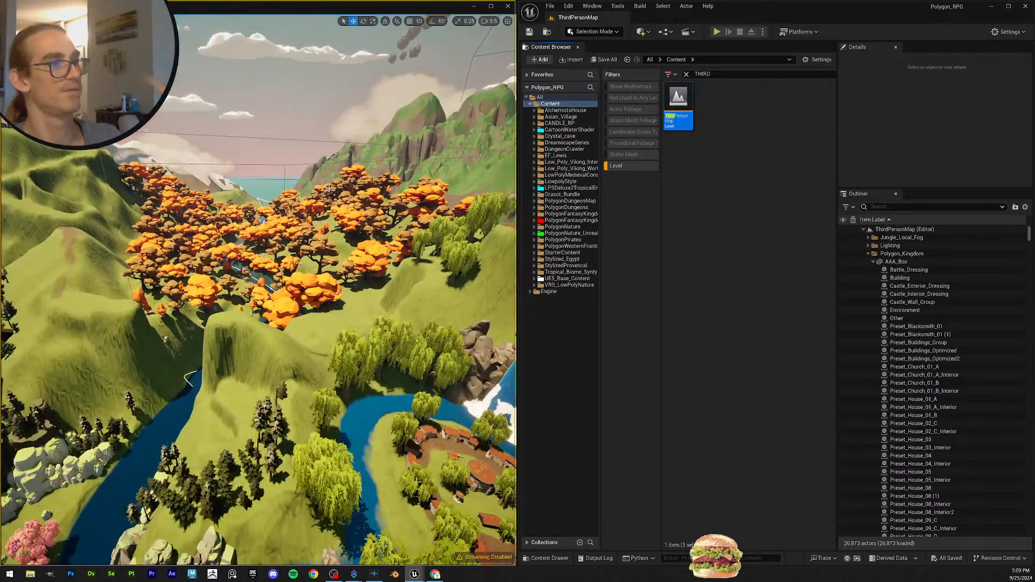
Clear the Level filter and the "THIRD" search from the Content Browser.
right_click_drag(334, 216, 334, 203)
right_click_drag(331, 215, 286, 252)
scroll(307, 226, "up", 2)
scroll(399, 232, "down", 2)
scroll(267, 232, "up", 2)
scroll(287, 250, "down", 4)
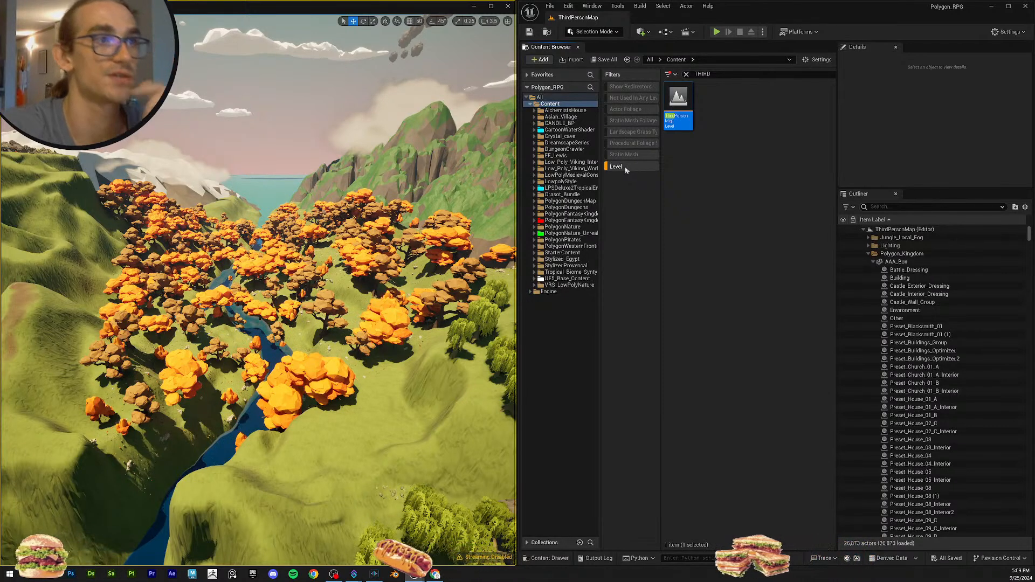
left_click(625, 166)
left_click(686, 74)
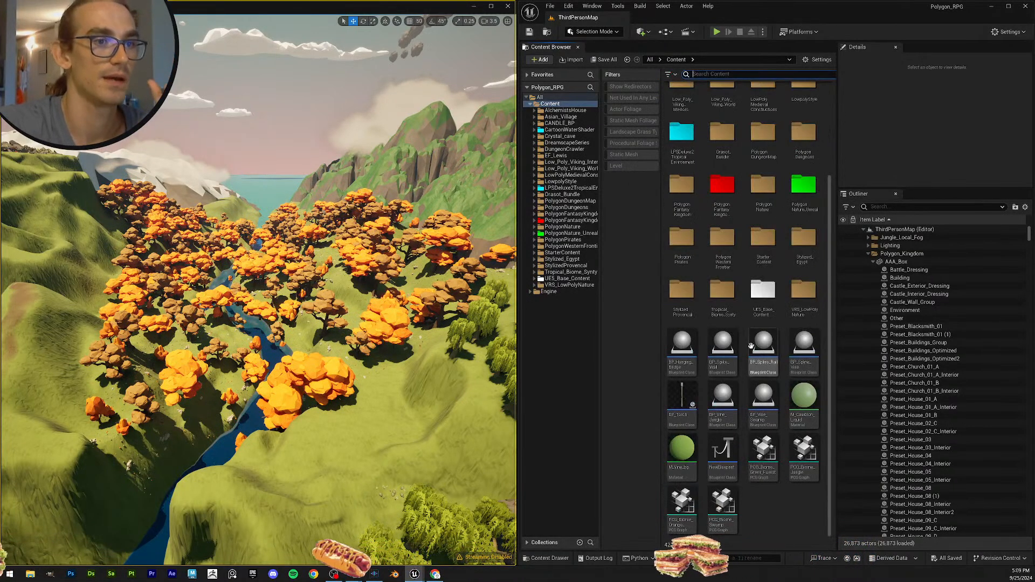
Paste the copied pivot box and its dungeon actors into ThirdPersonMap.
right_click_drag(356, 337, 582, 339)
scroll(258, 324, "up", 5)
right_click_drag(259, 324, 354, 330)
scroll(259, 323, "down", 3)
right_click_drag(316, 282, 363, 294)
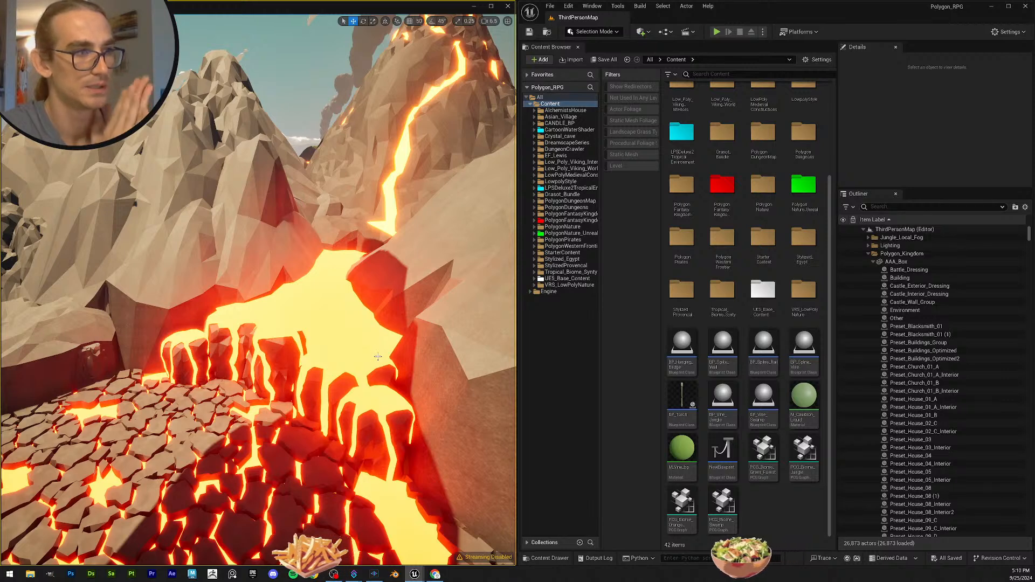
key("ctrl+v")
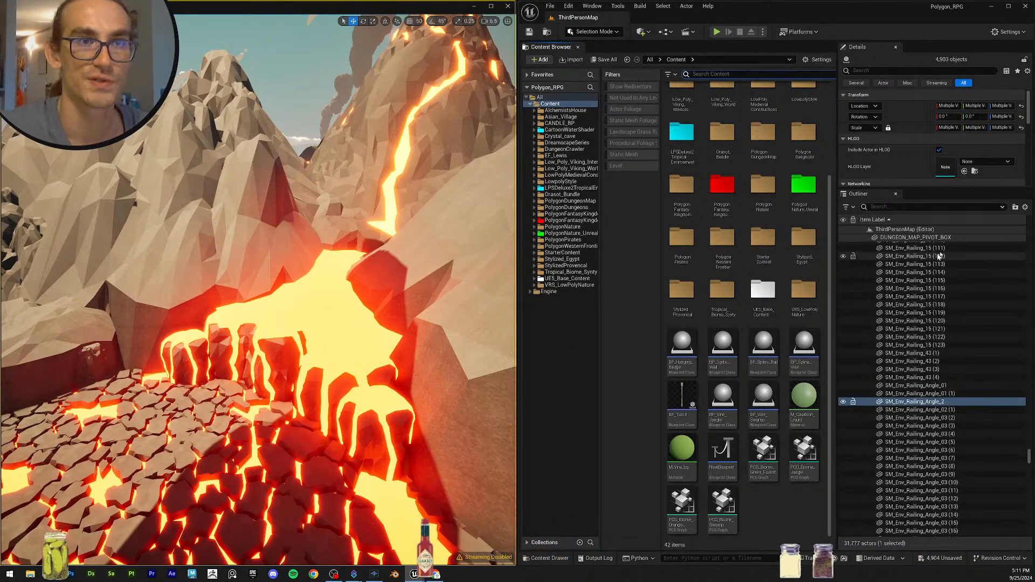
Locate the pasted DUNGEON_MAP_PIVOT_BOX in the Outliner, select only it, and focus the viewport on it.
left_click(915, 237)
left_click(903, 385)
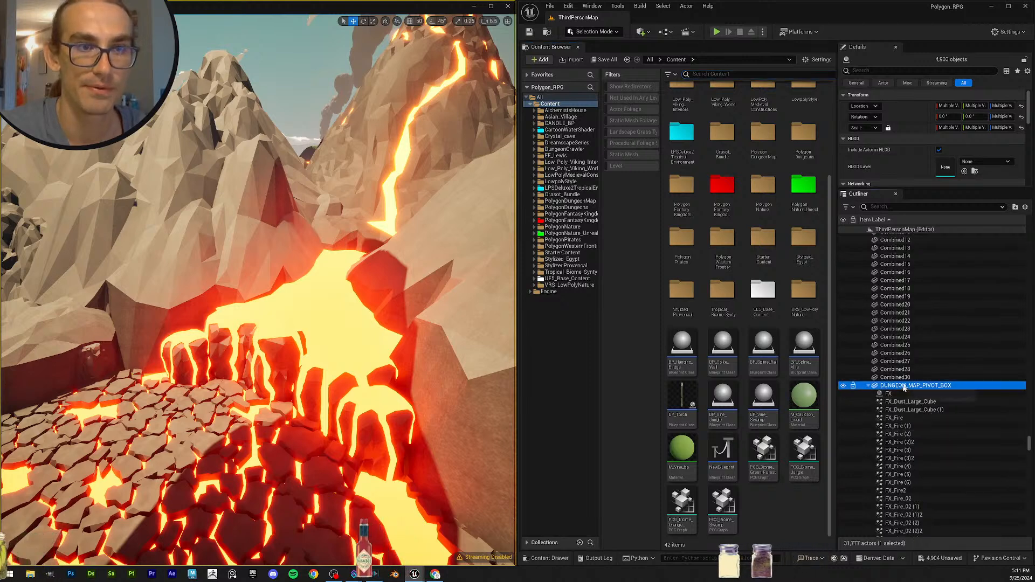
left_click(906, 402)
key("ctrl+a")
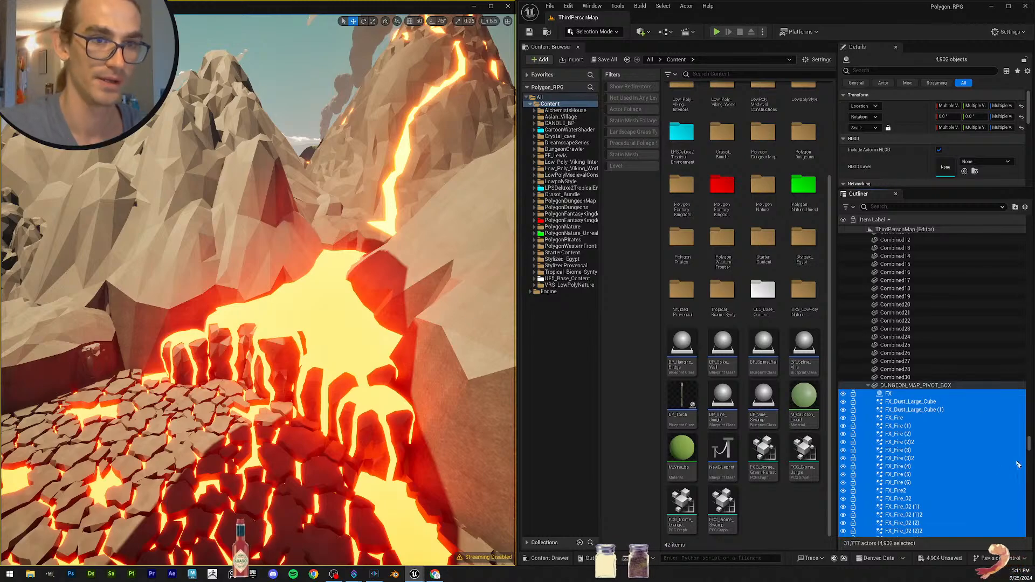
left_click(916, 386)
double_click(916, 386)
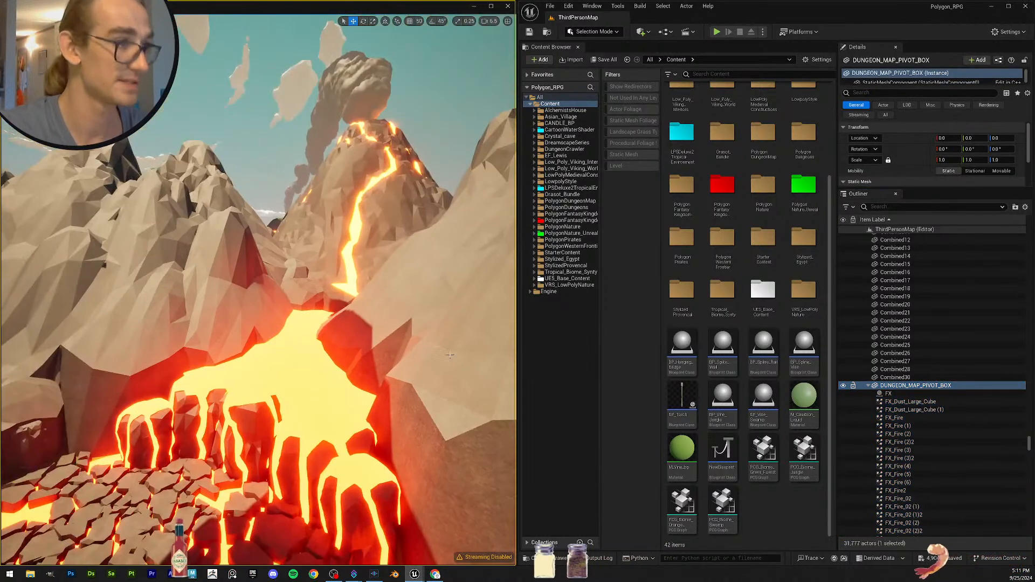
Examine the pasted dungeon's interior and lighting around the pivot box.
right_click_drag(257, 291, 345, 282)
key("w")
scroll(264, 296, "down", 3)
key("a")
scroll(280, 286, "down", 2)
key("w")
scroll(329, 281, "down", 1)
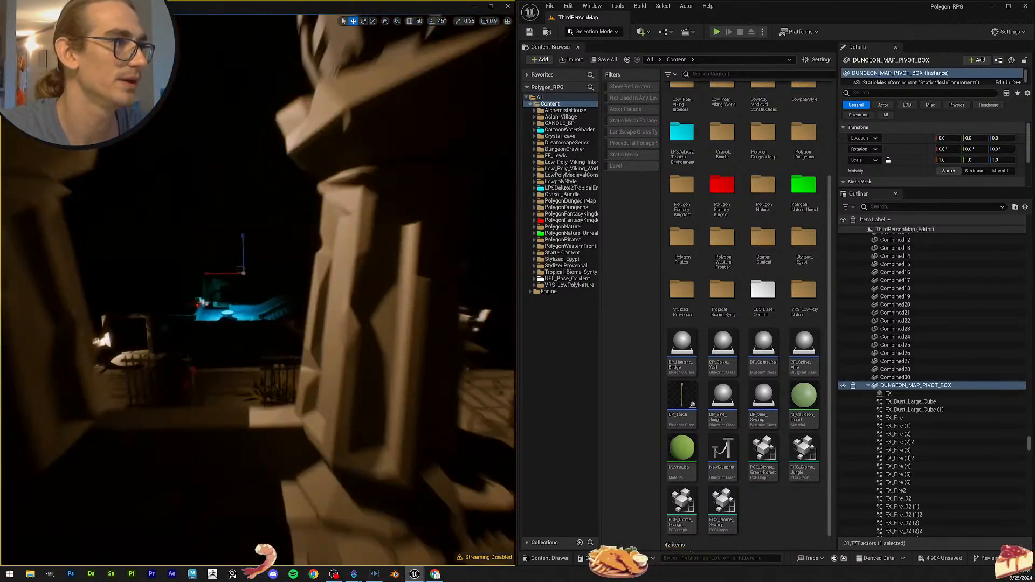
right_click_drag(257, 291, 216, 300)
key("w")
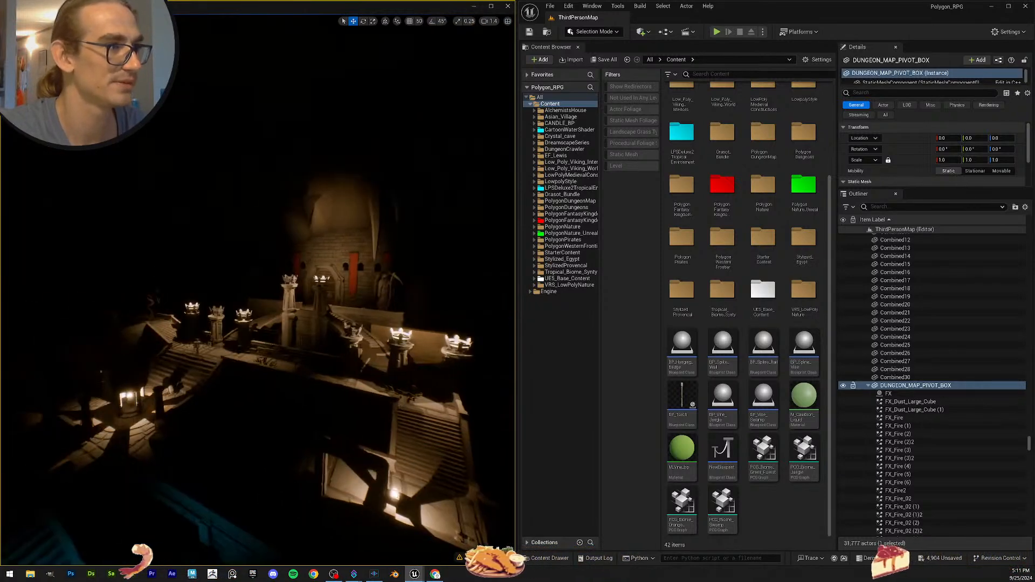
scroll(258, 291, "up", 3)
key("s")
right_click_drag(257, 291, 404, 288)
key("d")
scroll(371, 286, "up", 1)
key("s")
Move the dungeon by its pivot box to the volcano's lava flow, at about X -91,400, Y 224,600.
right_click_drag(265, 345, 324, 351)
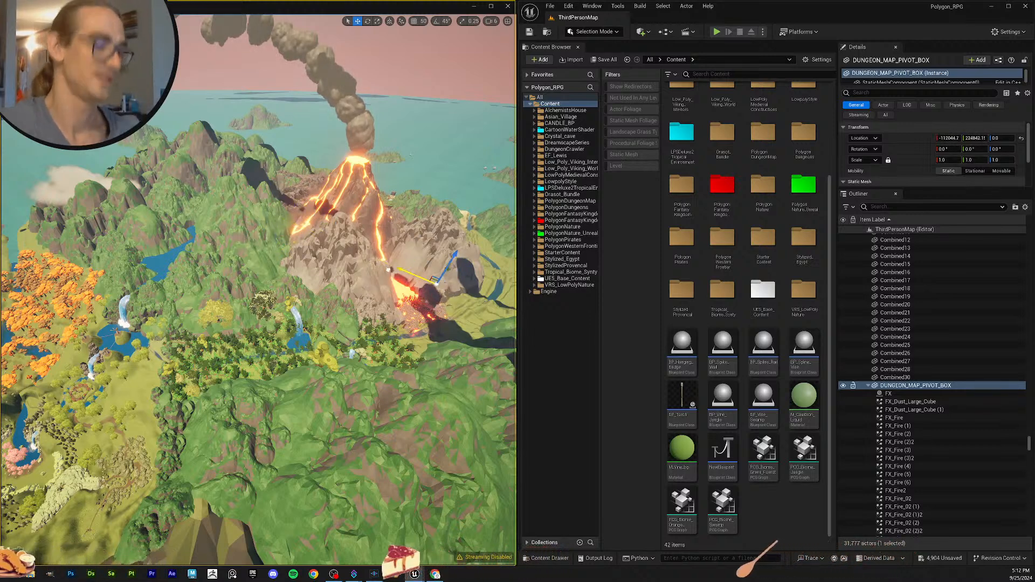
key("f")
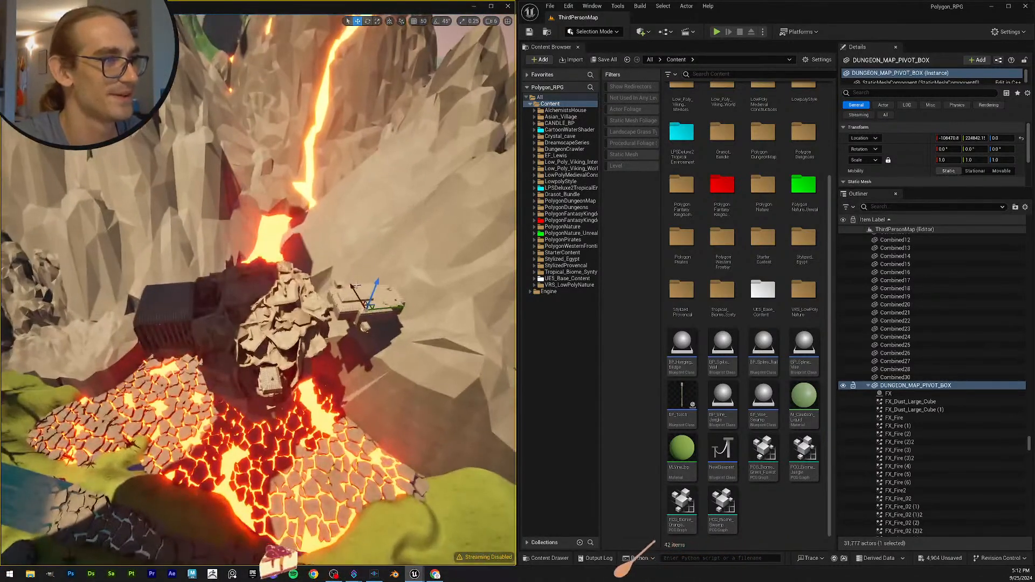
mouse_move(353, 288)
left_mouse_down()
mouse_move(299, 209)
mouse_move(356, 292)
left_mouse_up()
mouse_move(356, 292)
right_mouse_down()
mouse_move(372, 298)
mouse_move(369, 318)
mouse_move(366, 275)
mouse_move(361, 310)
right_mouse_up()
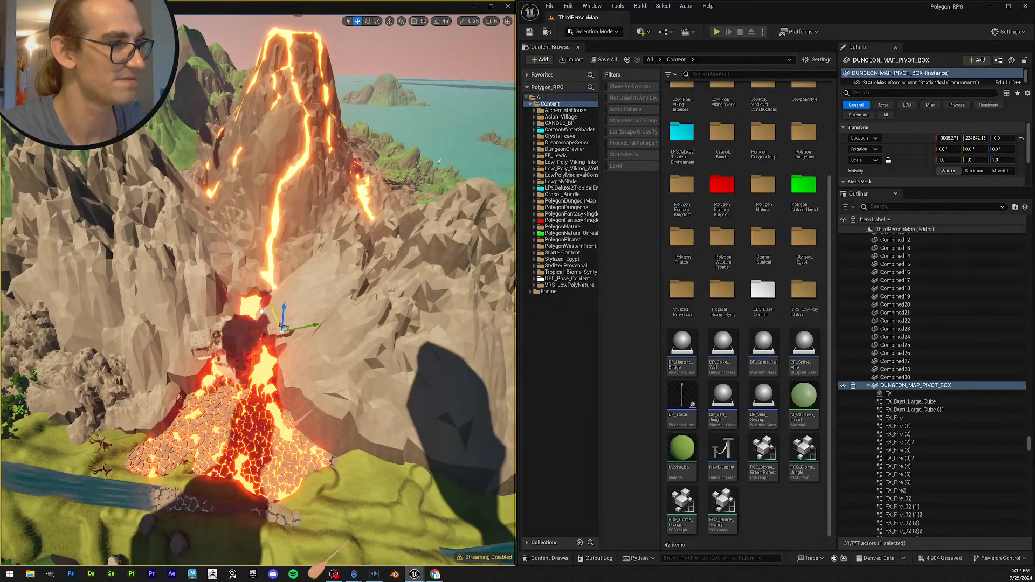
right_click_drag(260, 320, 264, 332)
right_click_drag(321, 287, 318, 284)
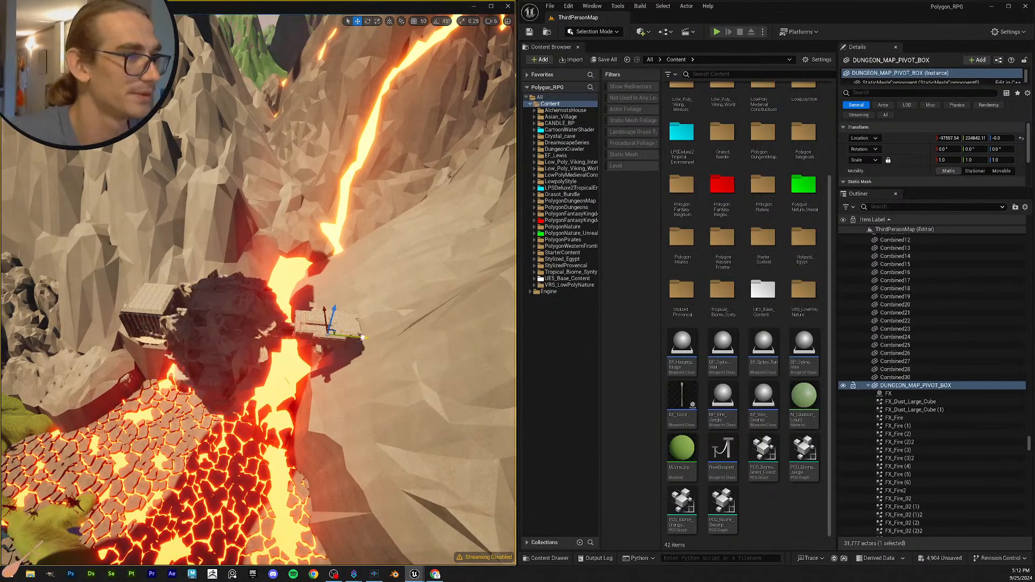
left_click_drag(367, 337, 369, 337)
right_click_drag(368, 337, 354, 341)
right_click_drag(333, 338, 334, 337)
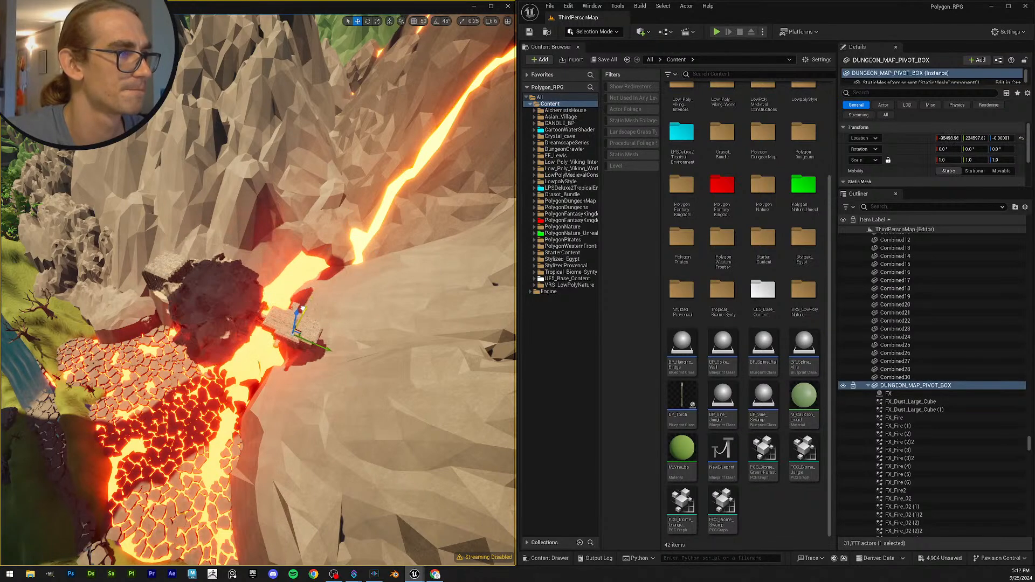
right_click_drag(301, 310, 380, 341)
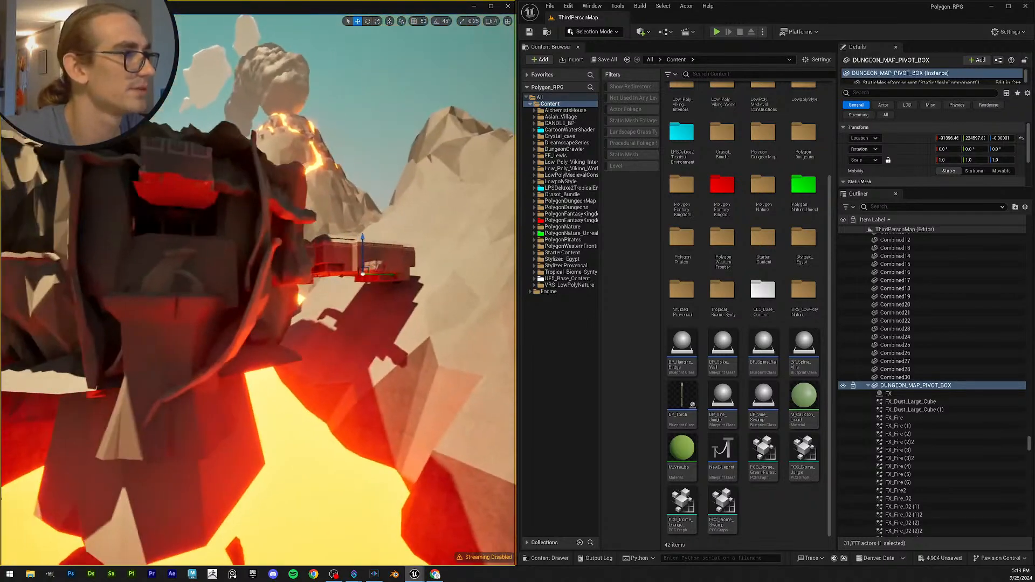
Check how the dungeon sits inside the volcano and move its pivot box to about X -79,780, Y 233,740.
right_click_drag(257, 291, 197, 281)
key("w")
scroll(257, 291, "down", 1)
scroll(258, 291, "down", 2)
key("w")
key("w")
scroll(257, 291, "down", 1)
key("d")
key("s")
scroll(258, 291, "up", 4)
key("s")
scroll(257, 291, "up", 1)
key("d")
right_click_drag(284, 323, 281, 318)
key("s")
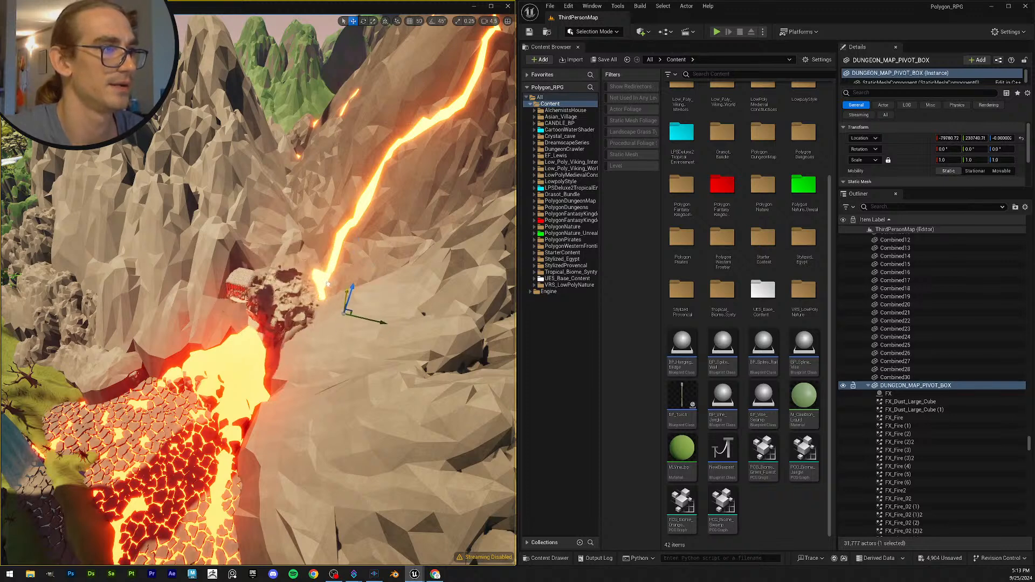
Raise the dungeon's pivot box to about Z 12,480 and rotate it about -14.7° around Z.
key("w")
mouse_move(339, 297)
right_mouse_down()
mouse_move(340, 245)
mouse_move(339, 297)
right_mouse_up()
scroll(339, 298, "down", 2)
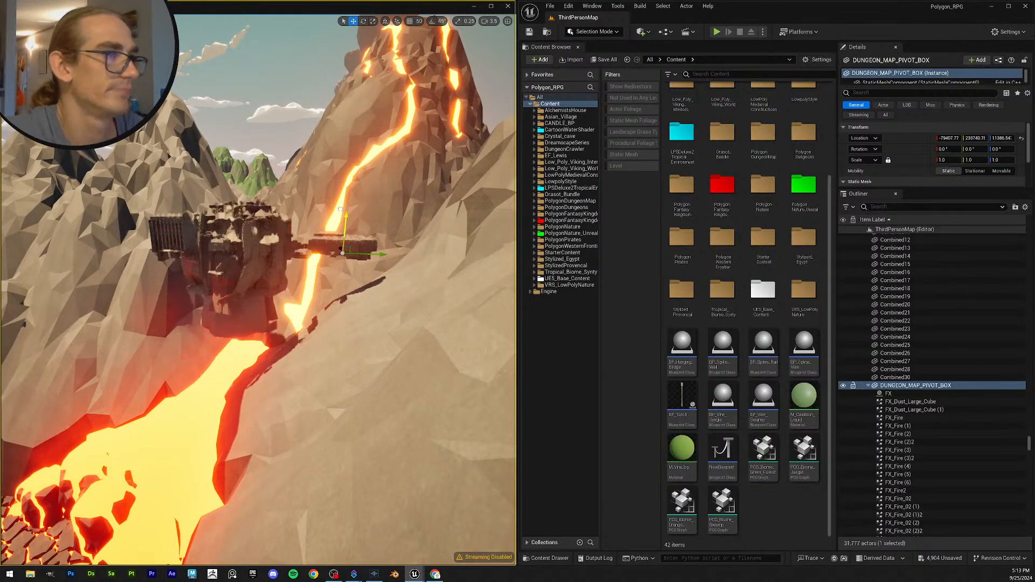
left_click_drag(340, 209, 340, 197)
key("e")
right_click_drag(340, 198, 348, 317)
scroll(340, 197, "up", 2)
key("e")
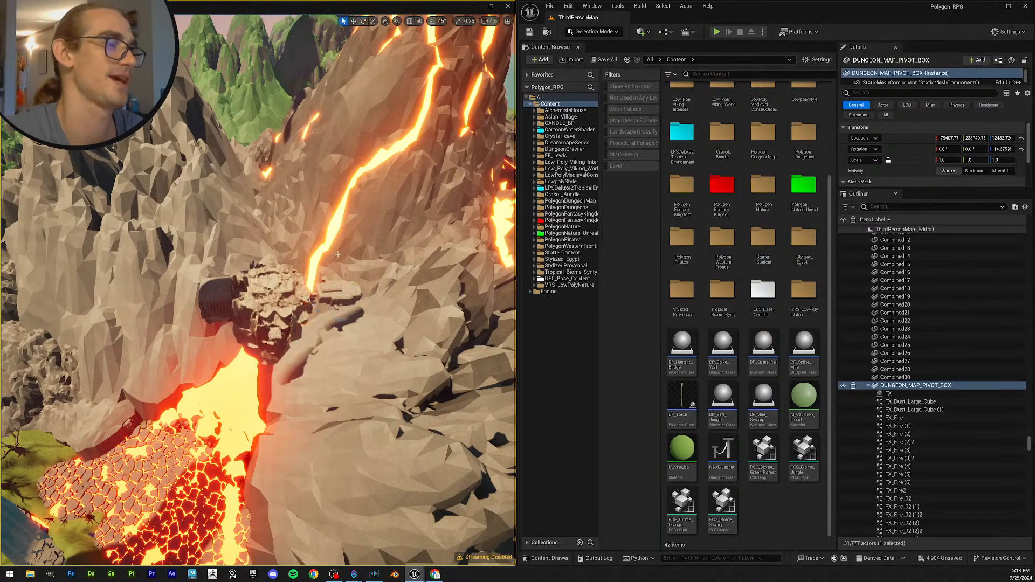
Deselect the dungeon and save all the unsaved actors of ThirdPersonMap.
key("Escape")
right_click_drag(337, 254, 313, 297)
key("w")
scroll(338, 254, "up", 2)
key("s")
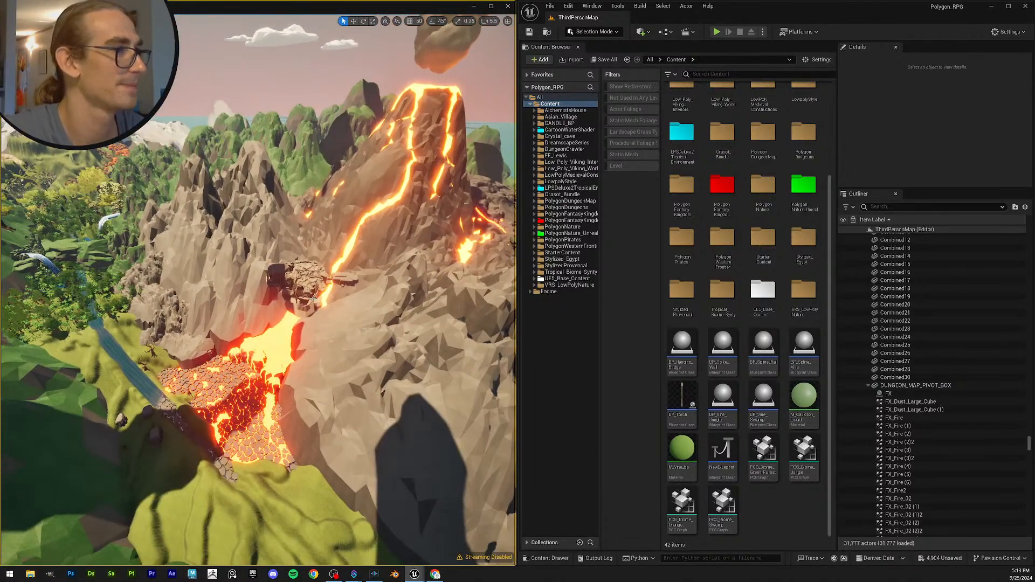
left_click(605, 60)
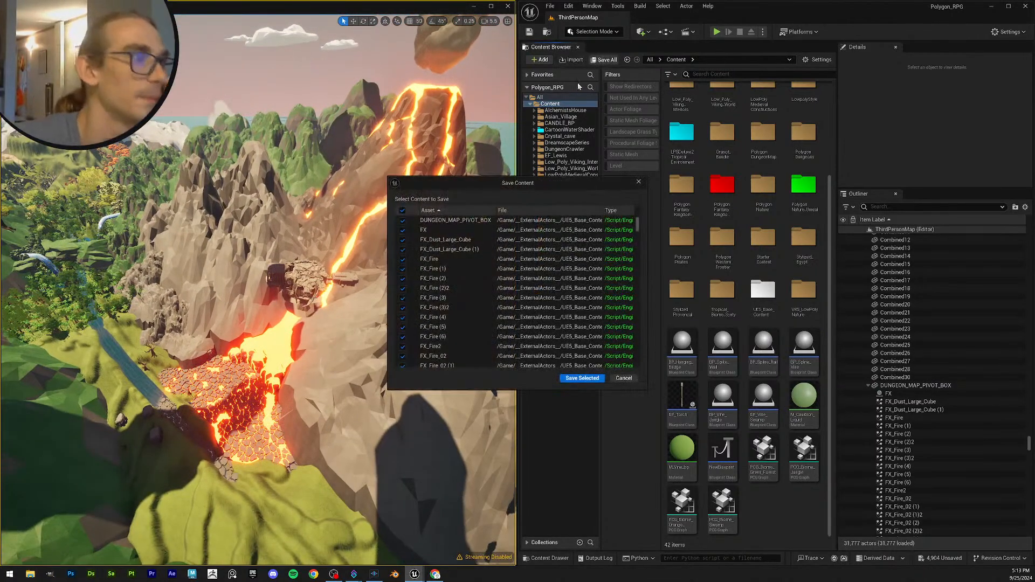
left_click(587, 378)
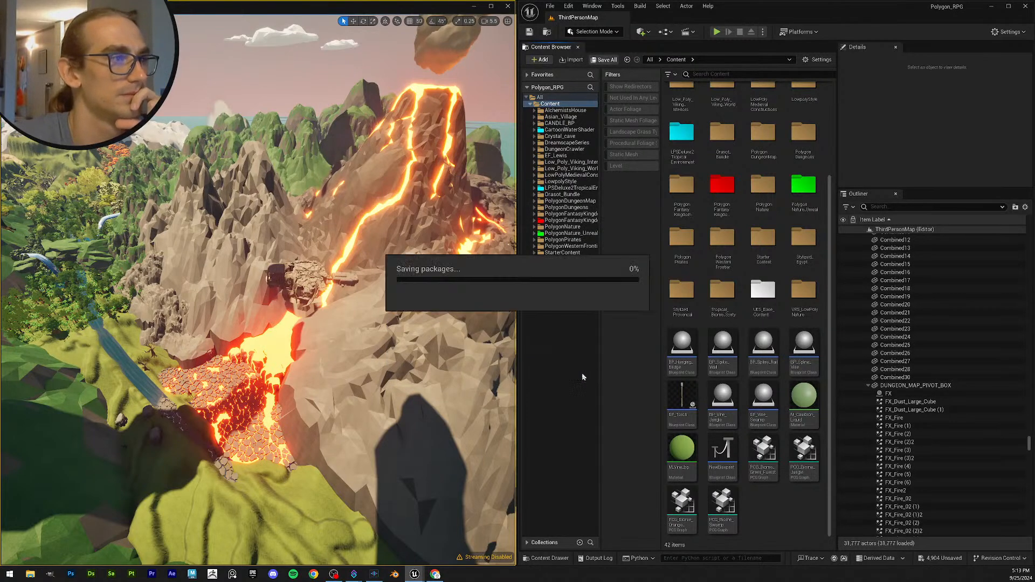
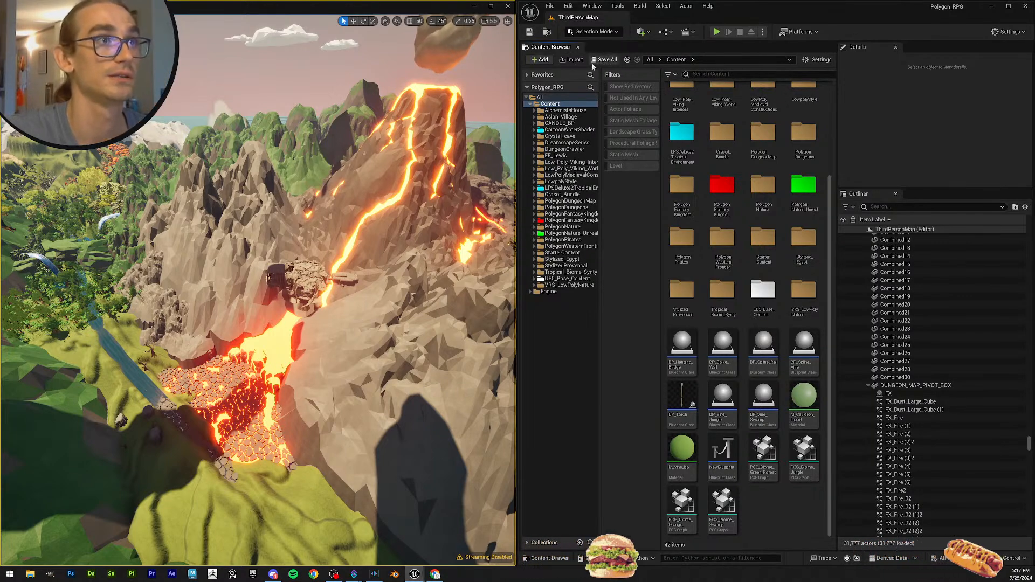
Inspect the placed dungeon's interior, stairs and lights, and its exterior against the volcano.
key("w")
right_click_drag(394, 215, 572, 167)
scroll(394, 215, "down", 2)
key("w")
scroll(394, 215, "down", 8)
key("w")
scroll(393, 215, "down", 3)
scroll(394, 215, "down", 3)
key("w")
key("w")
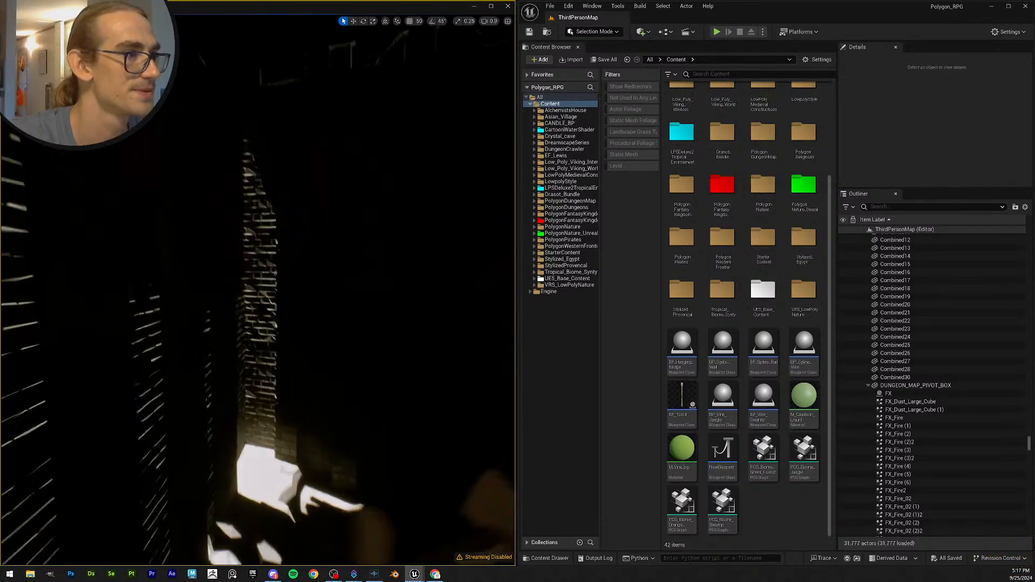
key("s")
mouse_move(377, 227)
right_mouse_down()
mouse_move(291, 227)
mouse_move(377, 223)
right_mouse_up()
scroll(301, 233, "up", 1)
key("w")
key("a")
key("a")
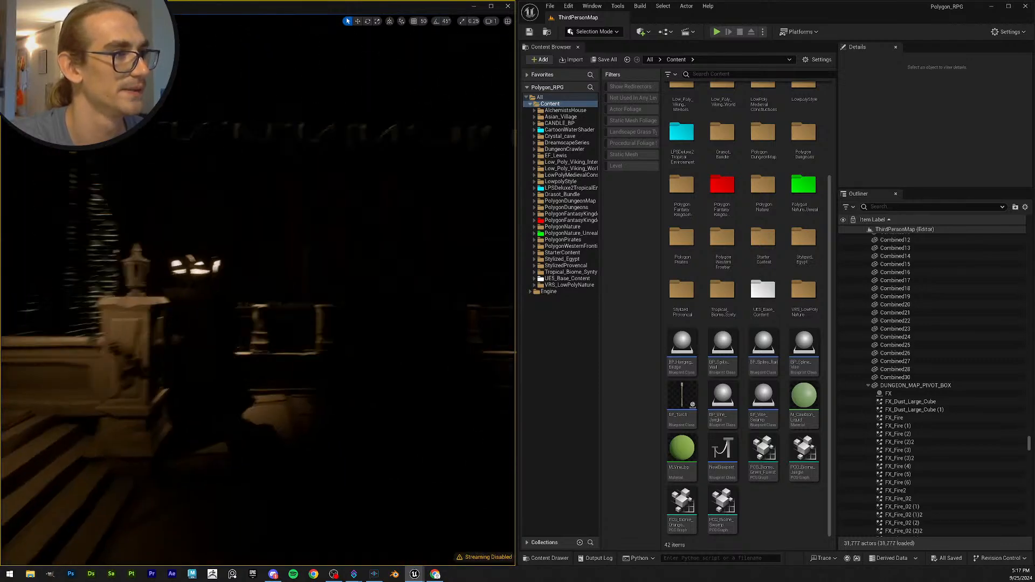
right_click_drag(257, 291, 265, 334)
key("s")
key("w")
right_click_drag(258, 291, 356, 168)
scroll(257, 291, "up", 1)
key("s")
scroll(258, 291, "up", 2)
key("s")
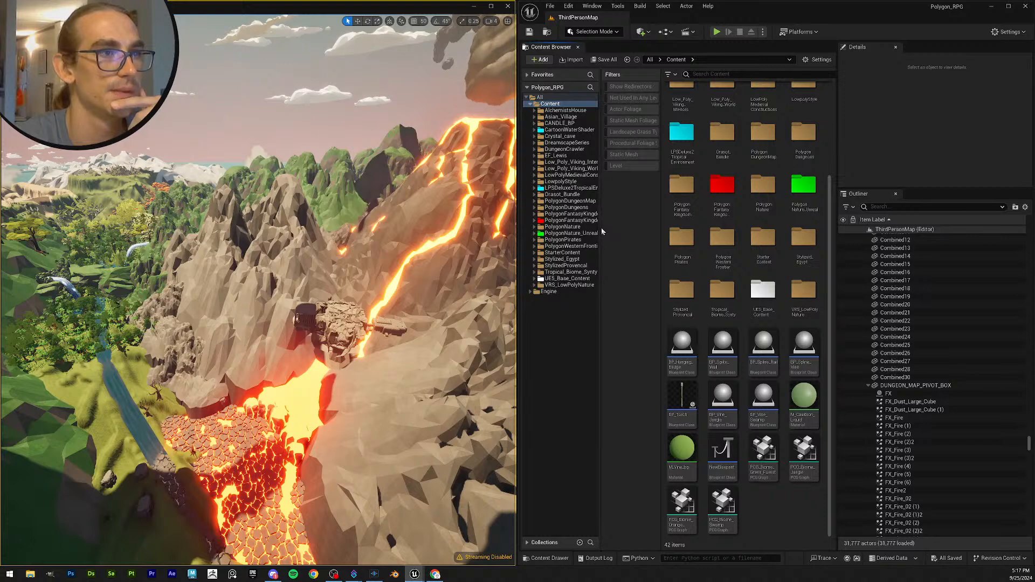
Open the Demo level from the Maps folder of PolygonDungeons.
left_click_drag(601, 229, 614, 230)
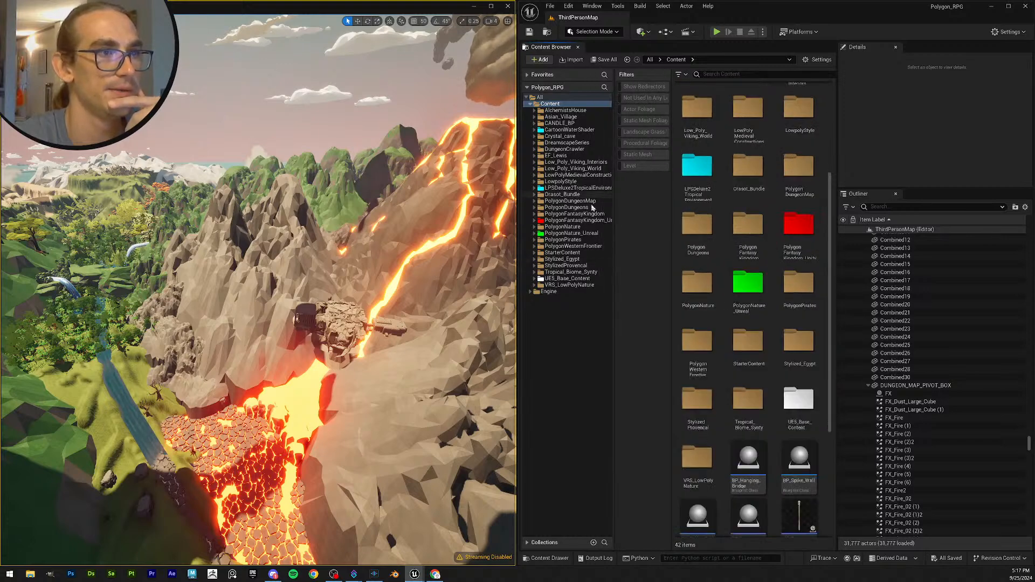
left_click(570, 201)
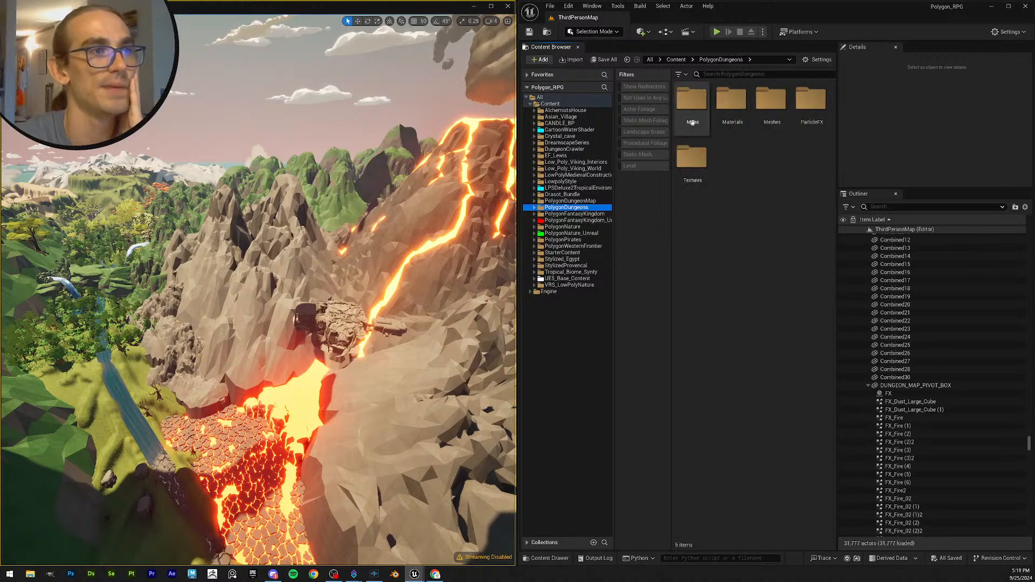
key("Return")
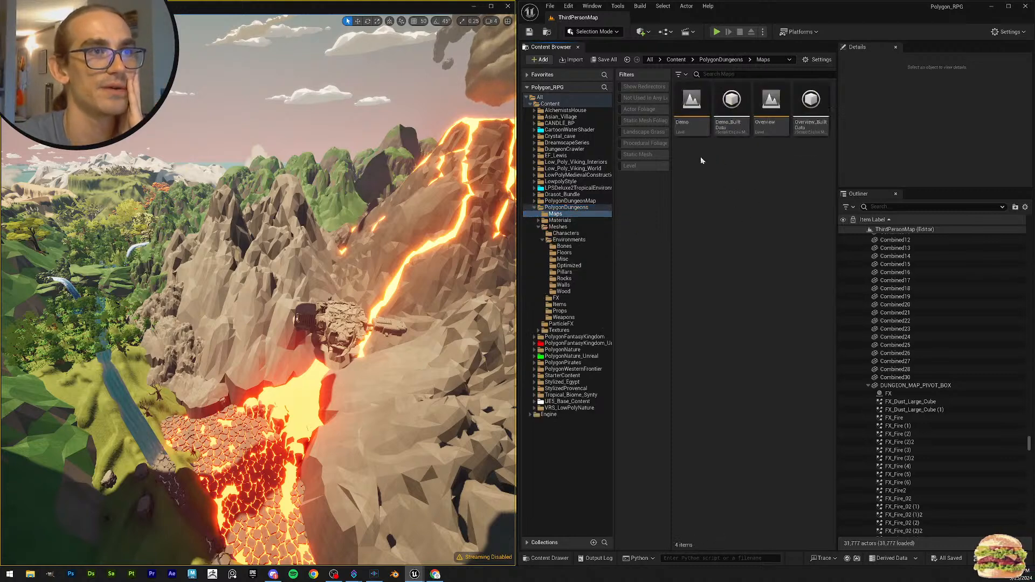
double_click(692, 102)
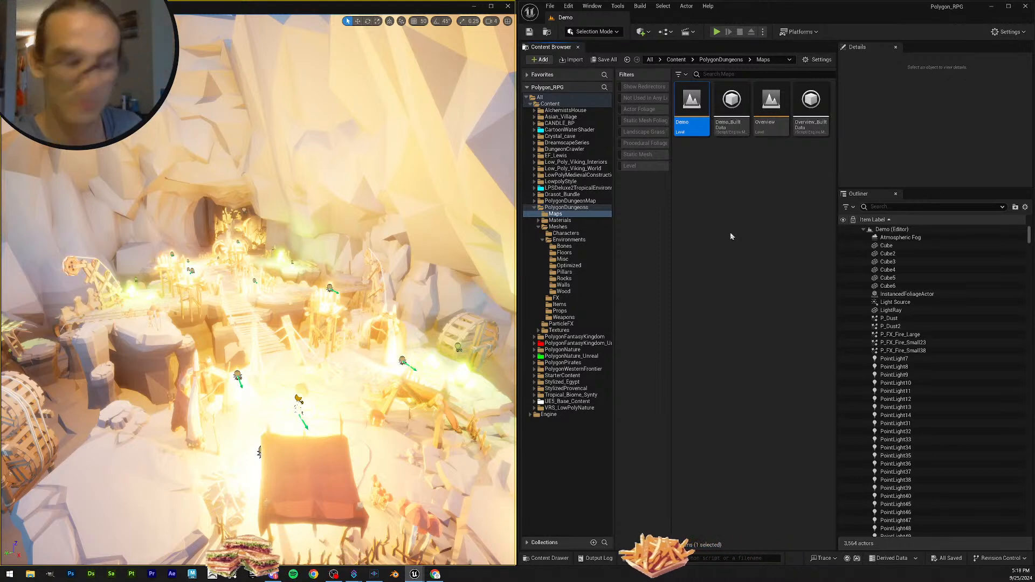
Search the level's actors for POST, hide the PostProcessVolume and compare the lighting with and without it.
right_click_drag(339, 264, 278, 265)
key("w")
scroll(339, 264, "down", 3)
key("w")
scroll(339, 264, "down", 2)
key("s")
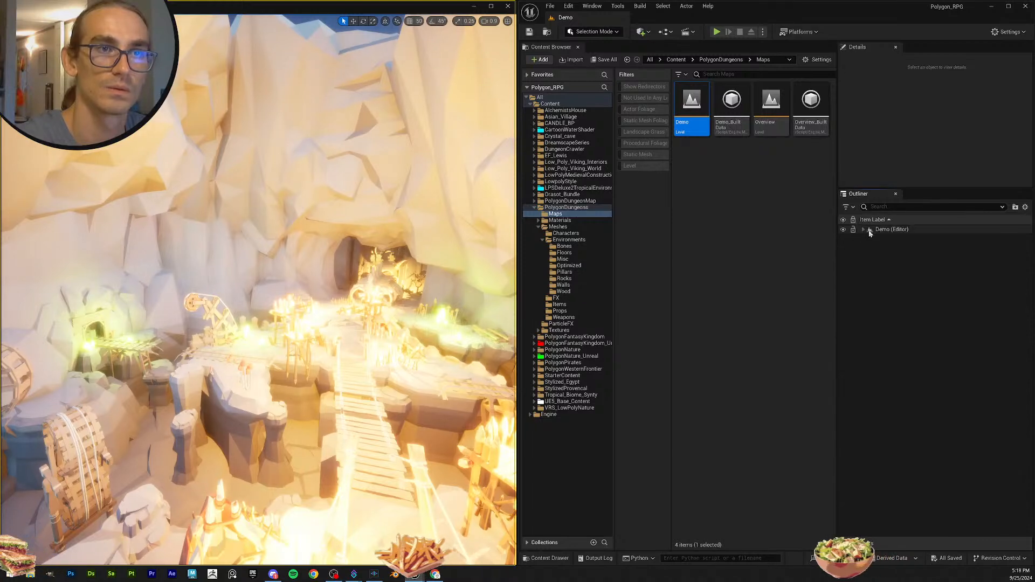
left_click(886, 205)
type("P")
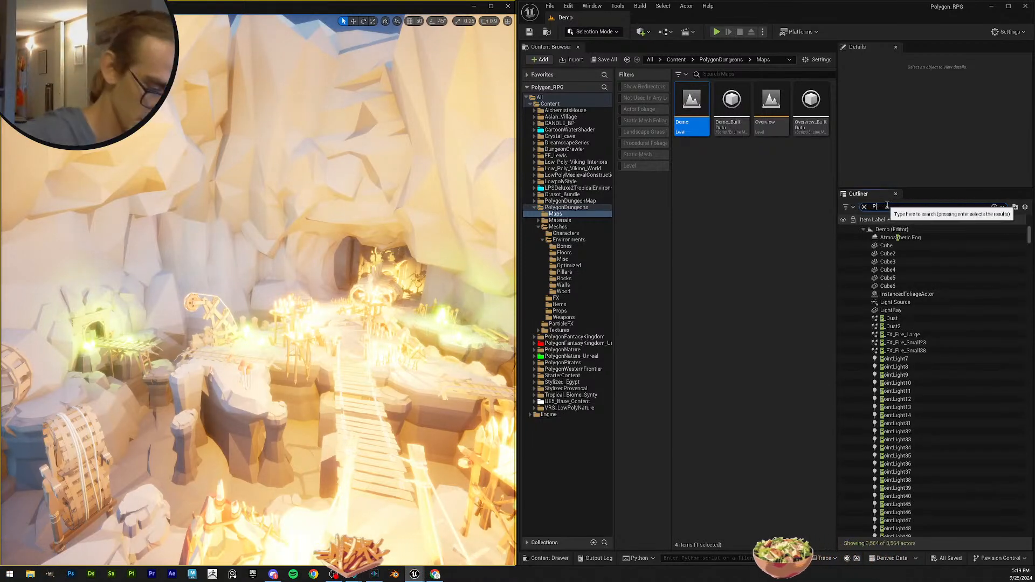
type("OST")
left_click(843, 238)
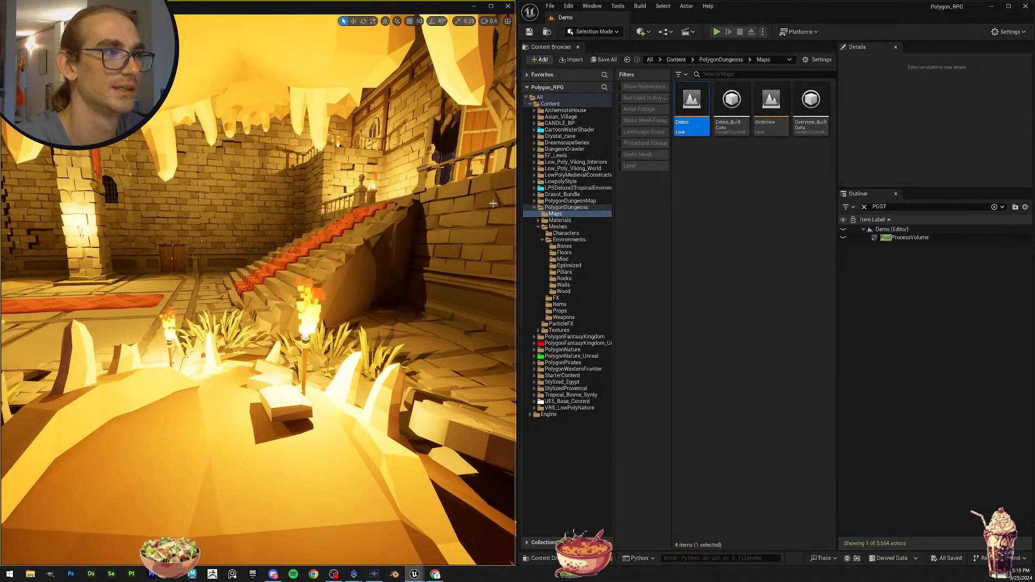
left_click(844, 237)
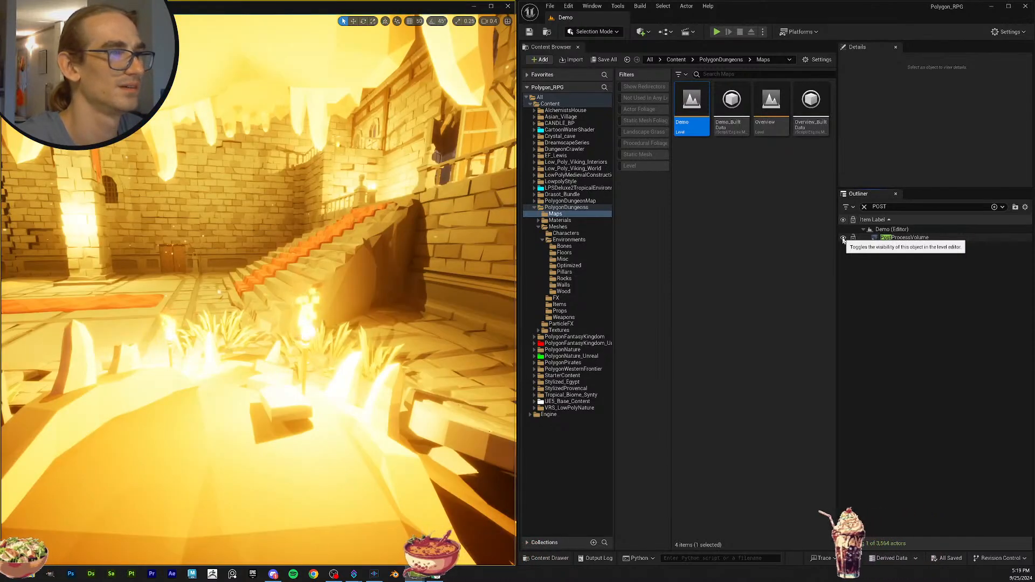
left_click(843, 237)
Examine the throne area with its statue, chests and seated skeleton, toggling the PostProcessVolume's visibility to compare the lighting.
right_click_drag(345, 243, 137, 262)
key("w")
scroll(189, 242, "up", 5)
key("w")
scroll(189, 242, "up", 5)
key("w")
scroll(188, 242, "down", 5)
key("s")
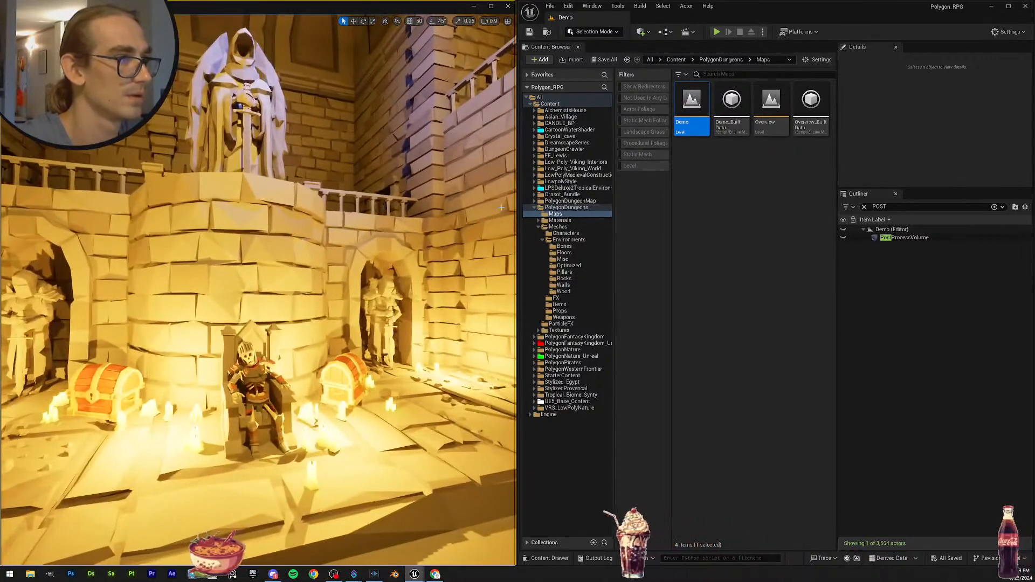
left_click(844, 237)
Inspect the dungeon's rooms, brick walls, pillars and passages throughout the Demo level.
right_click_drag(258, 270, 412, 301)
key("w")
scroll(262, 278, "up", 3)
key("w")
key("w")
scroll(259, 291, "down", 4)
key("w")
right_click_drag(258, 291, 464, 302)
key("w")
key("w")
key("w")
scroll(259, 291, "up", 1)
key("w")
key("w")
scroll(258, 291, "up", 1)
key("s")
scroll(258, 291, "up", 4)
scroll(259, 291, "up", 1)
key("w")
scroll(258, 291, "down", 6)
scroll(259, 291, "up", 2)
scroll(259, 291, "down", 3)
scroll(259, 291, "down", 2)
scroll(258, 291, "up", 1)
scroll(208, 304, "up", 1)
scroll(280, 323, "down", 1)
scroll(199, 313, "up", 1)
scroll(345, 280, "down", 3)
scroll(280, 276, "up", 3)
scroll(463, 302, "up", 3)
scroll(460, 302, "down", 4)
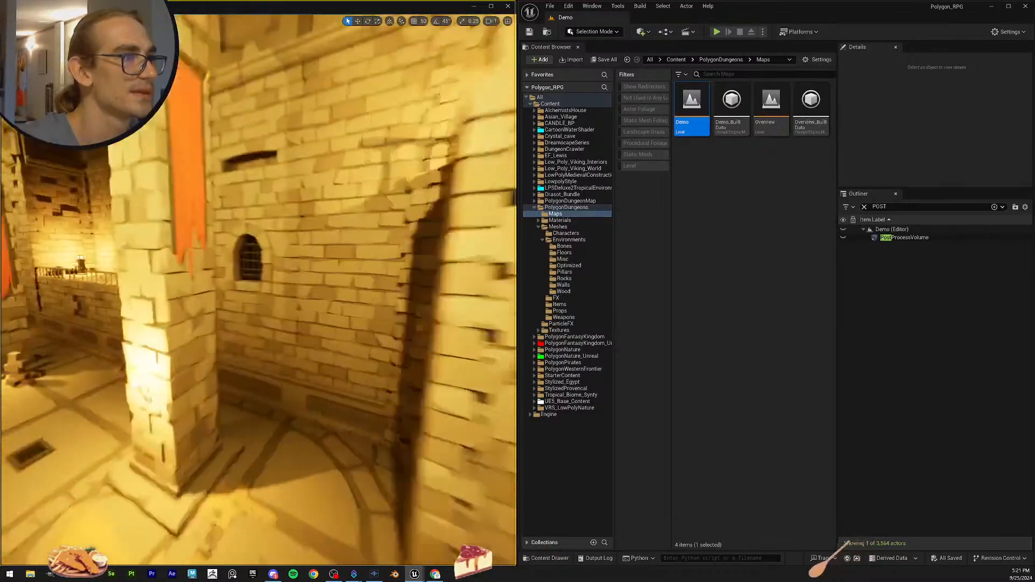
right_click_drag(377, 301, 156, 289)
right_click_drag(259, 291, 334, 293)
scroll(259, 291, "up", 1)
right_click_drag(259, 291, 232, 294)
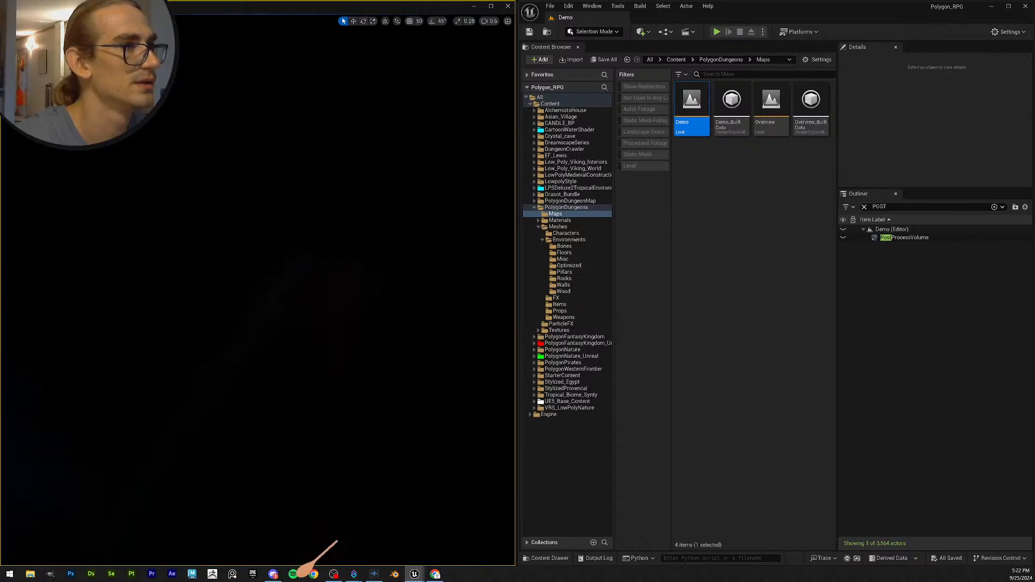
Examine the unlit areas and surrounding rock of the level, returning to the cave with the wooden wheels.
key("w")
mouse_move(258, 291)
right_mouse_down()
mouse_move(258, 302)
mouse_move(254, 291)
mouse_move(216, 307)
mouse_move(253, 301)
mouse_move(232, 291)
mouse_move(253, 285)
right_mouse_up()
scroll(257, 291, "up", 3)
key("w")
key("w")
mouse_move(346, 388)
right_mouse_down()
mouse_move(318, 405)
mouse_move(346, 389)
right_mouse_up()
key("w")
right_click_drag(257, 291, 237, 256)
scroll(257, 291, "down", 1)
key("w")
key("w")
scroll(258, 291, "down", 2)
key("w")
scroll(257, 291, "down", 3)
key("w")
scroll(258, 291, "up", 3)
key("w")
key("w")
scroll(258, 291, "up", 2)
key("w")
scroll(257, 291, "up", 5)
key("w")
scroll(258, 291, "up", 3)
key("w")
scroll(258, 291, "down", 2)
key("d")
scroll(258, 291, "up", 2)
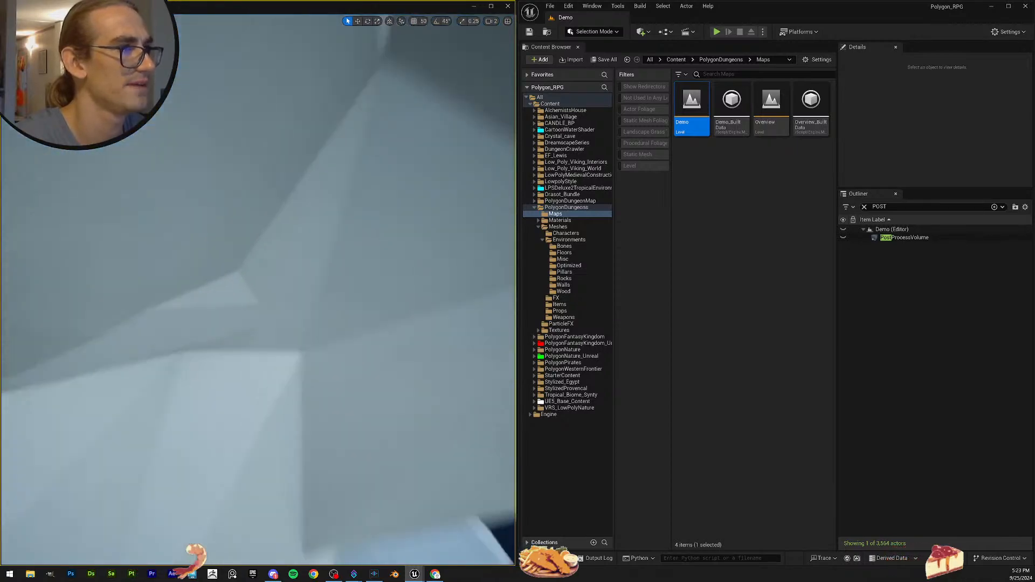
key("w")
right_click_drag(258, 291, 237, 318)
key("w")
scroll(258, 291, "down", 2)
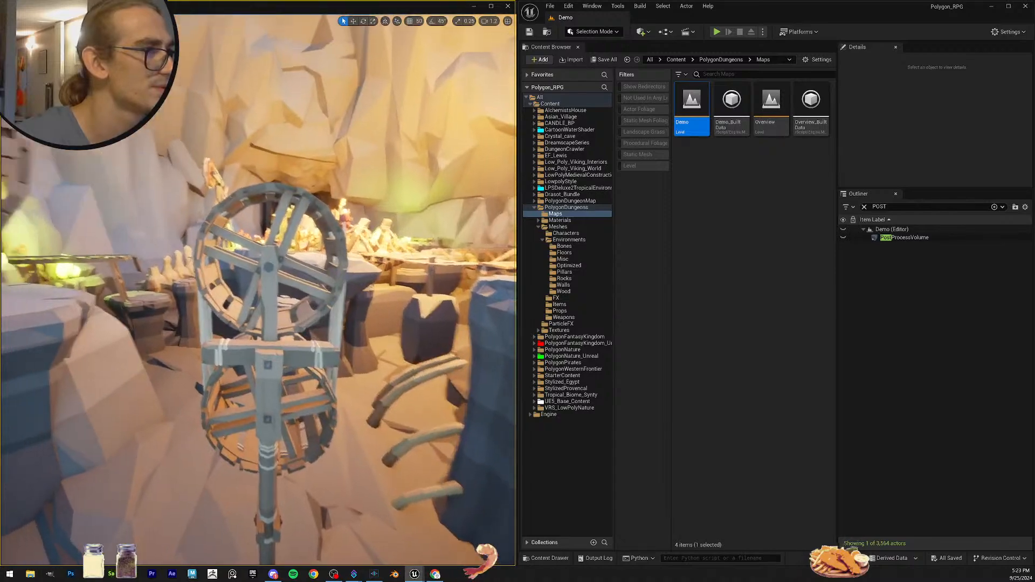
Inspect the cave around the wooden wheels and the hall with the red-carpeted staircase.
key("d")
right_click_drag(257, 291, 162, 293)
key("w")
key("e")
key("a")
key("d")
key("q")
mouse_move(334, 255)
right_mouse_down()
mouse_move(330, 234)
mouse_move(315, 254)
mouse_move(270, 256)
mouse_move(202, 239)
mouse_move(73, 251)
mouse_move(116, 255)
mouse_move(129, 249)
mouse_move(109, 240)
mouse_move(30, 243)
right_mouse_up()
key("s")
key("d")
key("d")
key("d")
key("d")
scroll(76, 255, "down", 3)
key("w")
key("a")
key("d")
key("d")
key("d")
key("d")
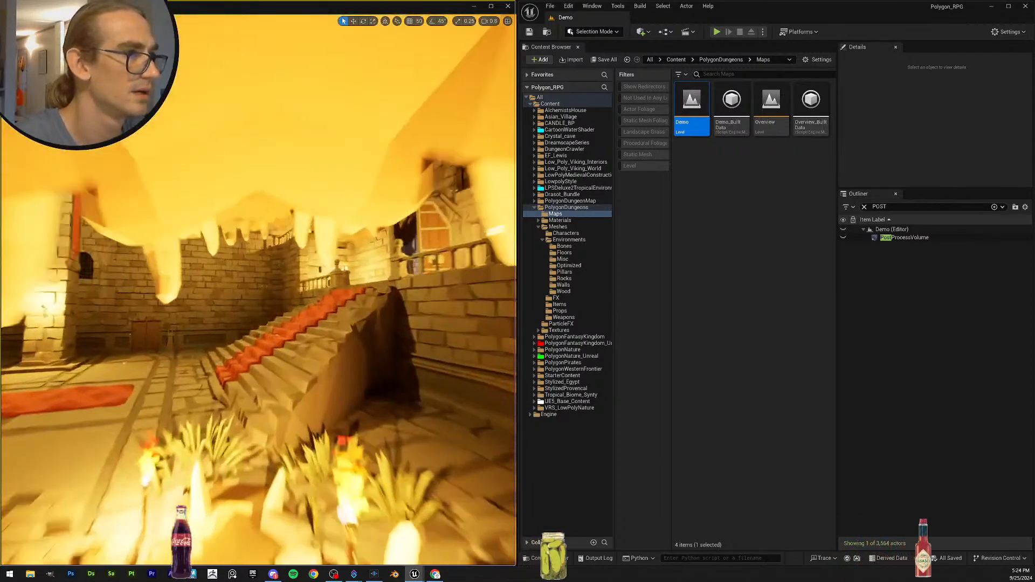
Rotate the table, seat and skeleton together by 90° around Z and move them against the wall beside the doorway.
right_click_drag(259, 291, 75, 281)
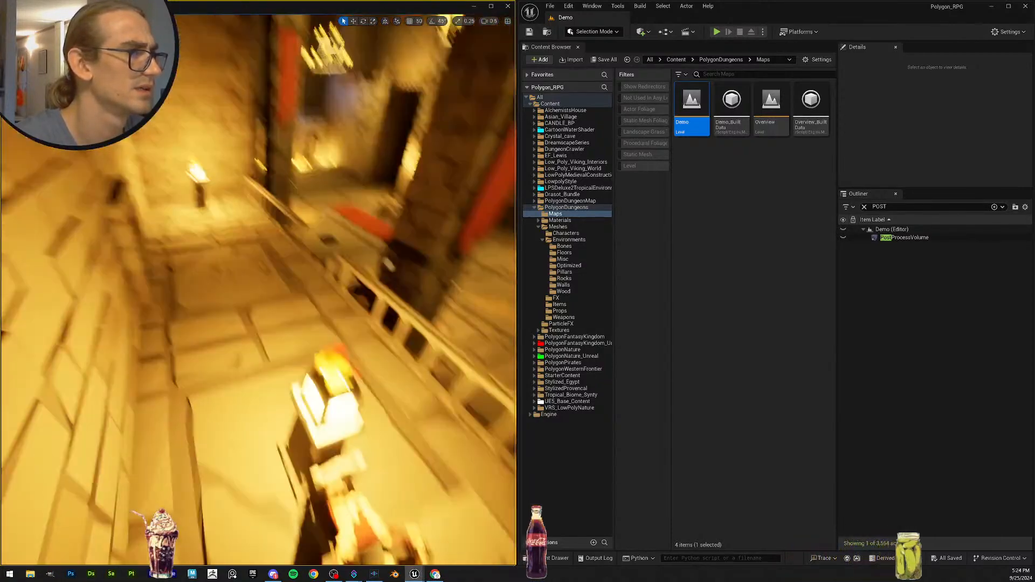
right_click_drag(258, 291, 135, 253)
mouse_move(264, 353)
right_mouse_down()
mouse_move(266, 372)
mouse_move(256, 358)
mouse_move(264, 354)
right_mouse_up()
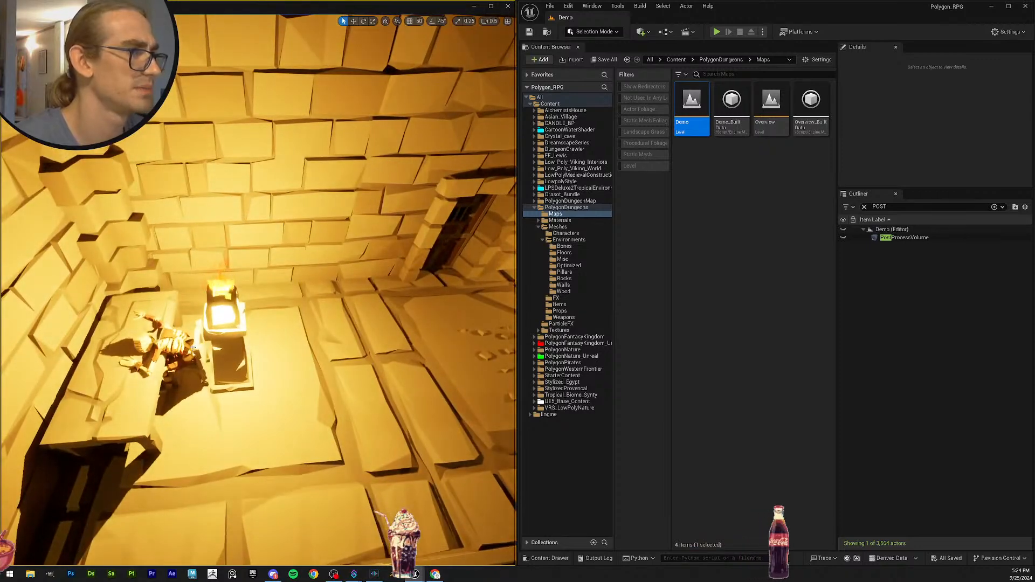
left_click(123, 370)
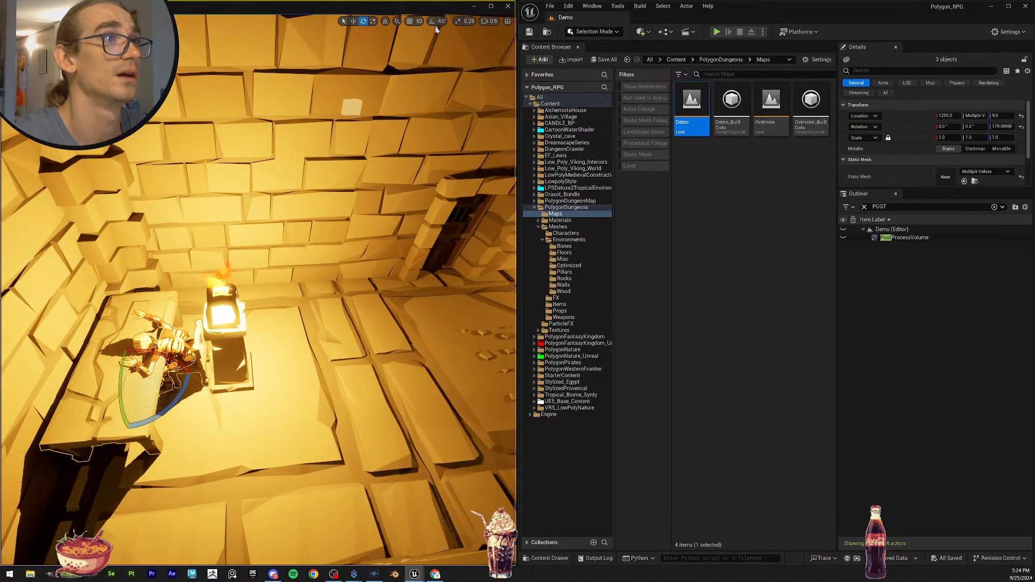
left_click_drag(173, 399, 129, 418)
key("w")
left_click_drag(113, 376, 358, 345)
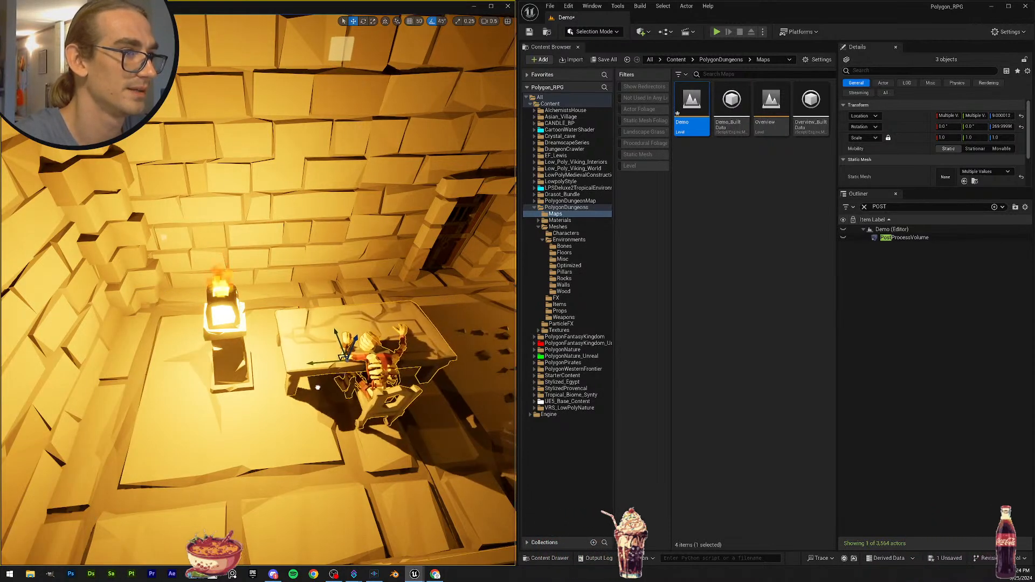
right_click_drag(358, 345, 385, 361)
left_click_drag(323, 345, 298, 321)
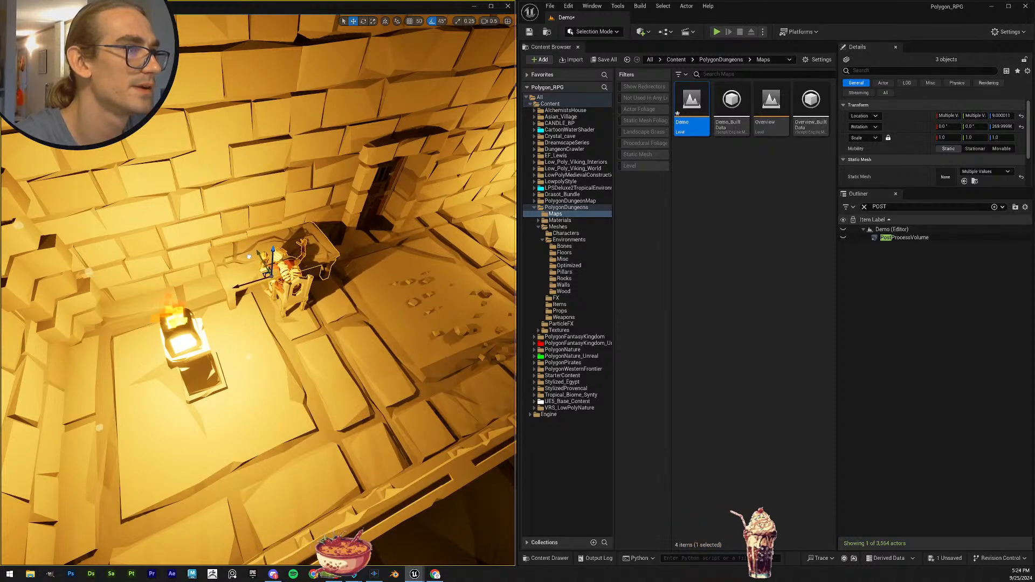
key("Escape")
Save the modified Demo level.
right_click_drag(249, 257, 326, 270)
key("s")
scroll(249, 257, "up", 3)
key("w")
scroll(259, 224, "down", 2)
key("a")
key("s")
key("s")
key("s")
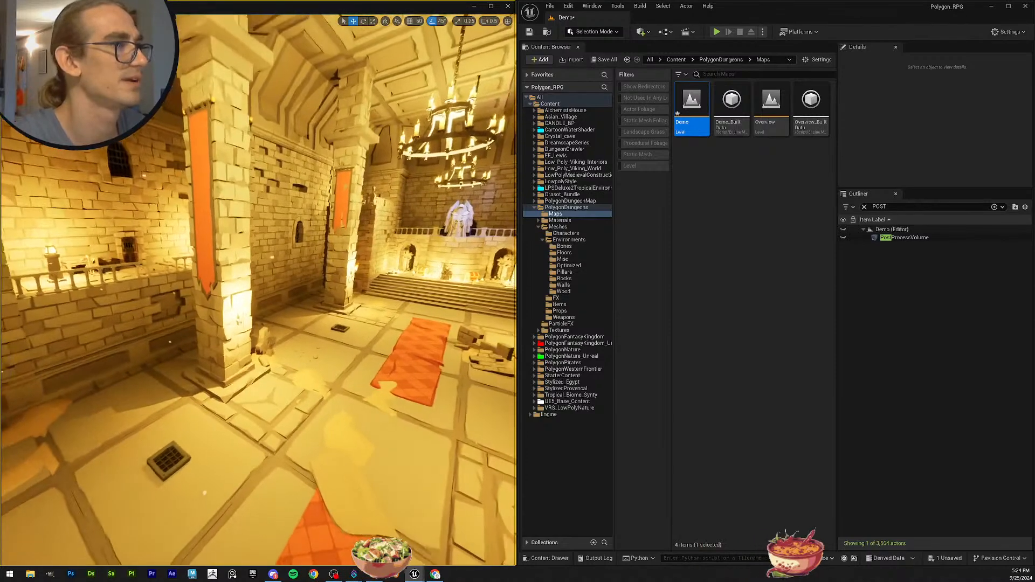
left_click(603, 59)
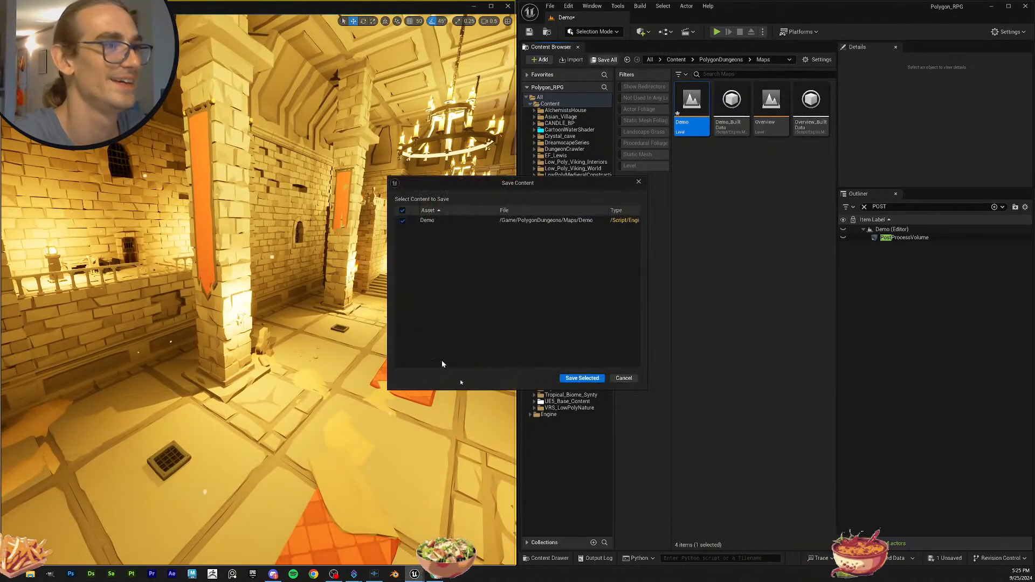
left_click(565, 379)
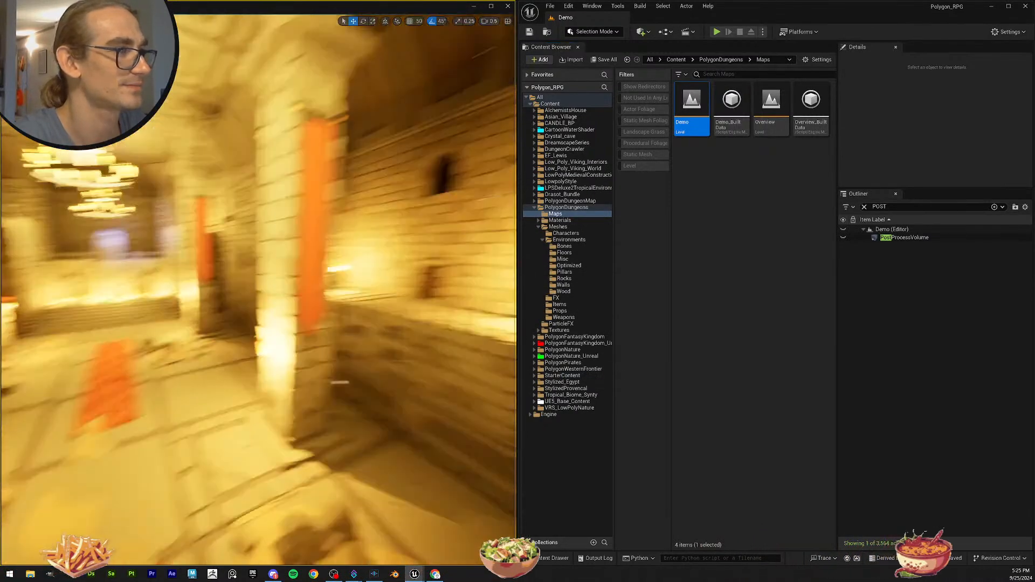
Inspect the large hall and its ceiling, briefly selecting the broken ceiling piece SM_Env_Ceiling_Stone_Flat_07.
key("w")
right_click_drag(258, 291, 302, 291)
scroll(269, 286, "up", 1)
key("w")
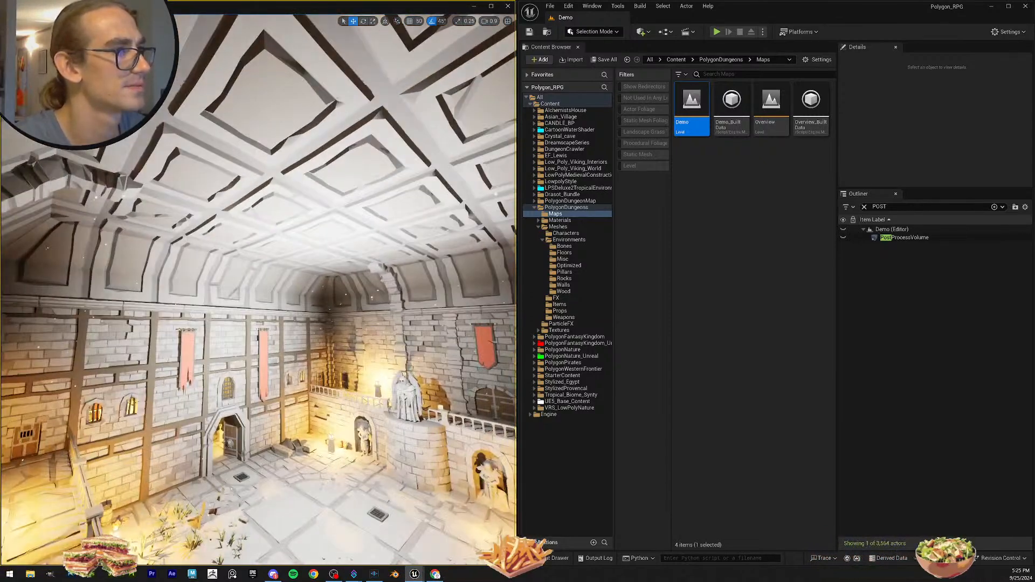
right_click_drag(252, 236, 423, 233)
left_click(251, 237)
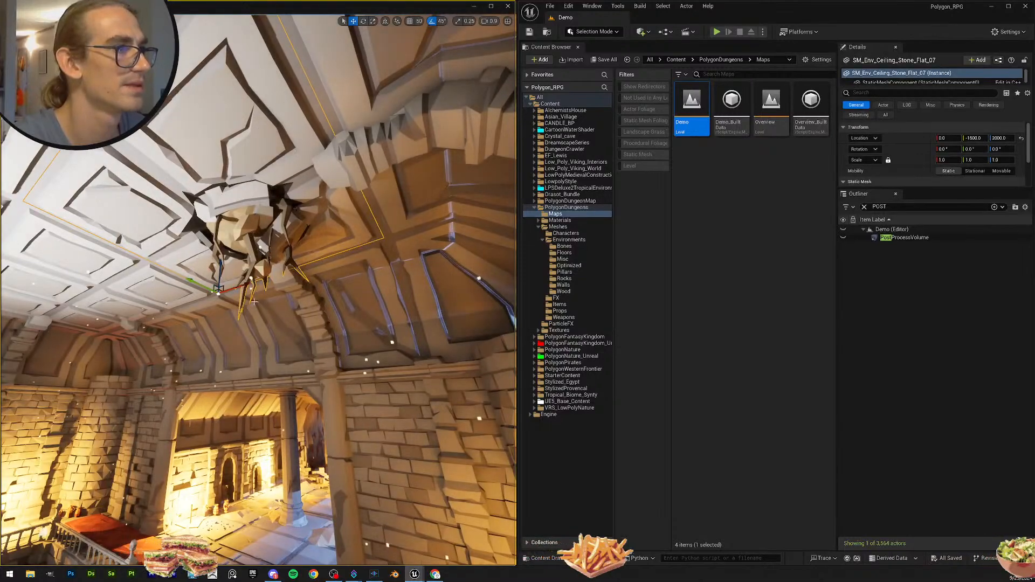
key("Escape")
right_click_drag(252, 237, 235, 213)
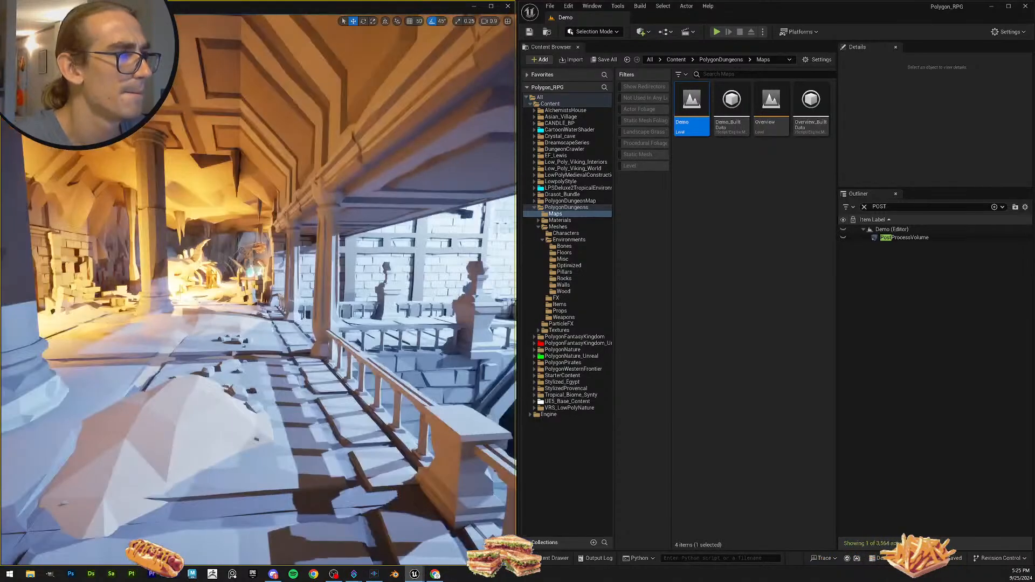
Inspect the railed balcony walkway and the dark, red-lit brick corridor.
key("w")
right_click_drag(258, 291, 210, 280)
scroll(345, 308, "up", 3)
key("s")
scroll(269, 308, "up", 2)
key("w")
scroll(189, 218, "down", 2)
key("w")
scroll(243, 307, "down", 1)
key("w")
scroll(234, 294, "down", 4)
key("w")
scroll(242, 291, "up", 1)
key("w")
key("w")
key("w")
scroll(210, 280, "down", 1)
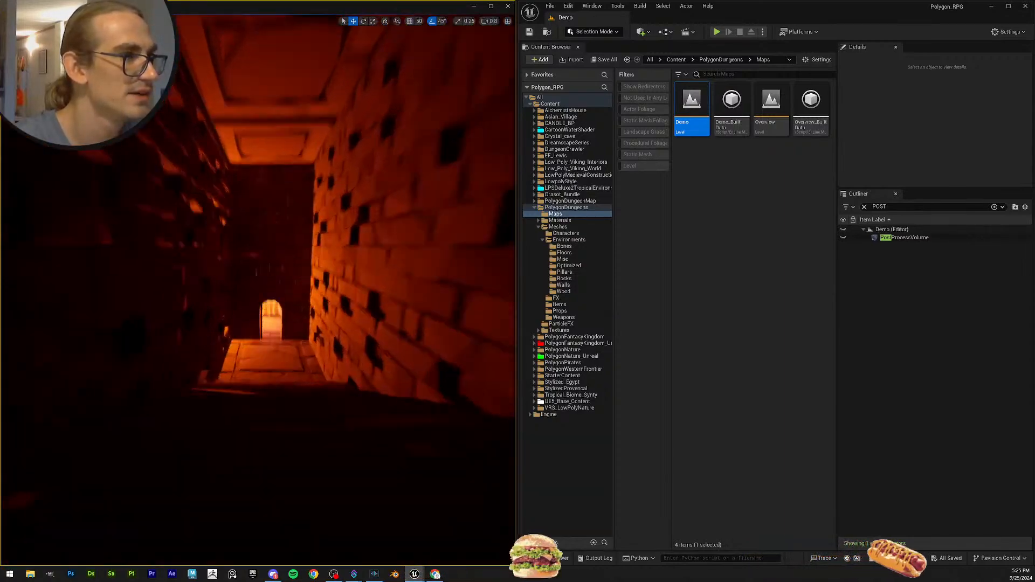
Inspect the torture chamber with its chains, iron maidens and large floor grate, and save the Demo level.
key("w")
right_click_drag(258, 291, 313, 294)
key("w")
scroll(310, 288, "down", 4)
key("w")
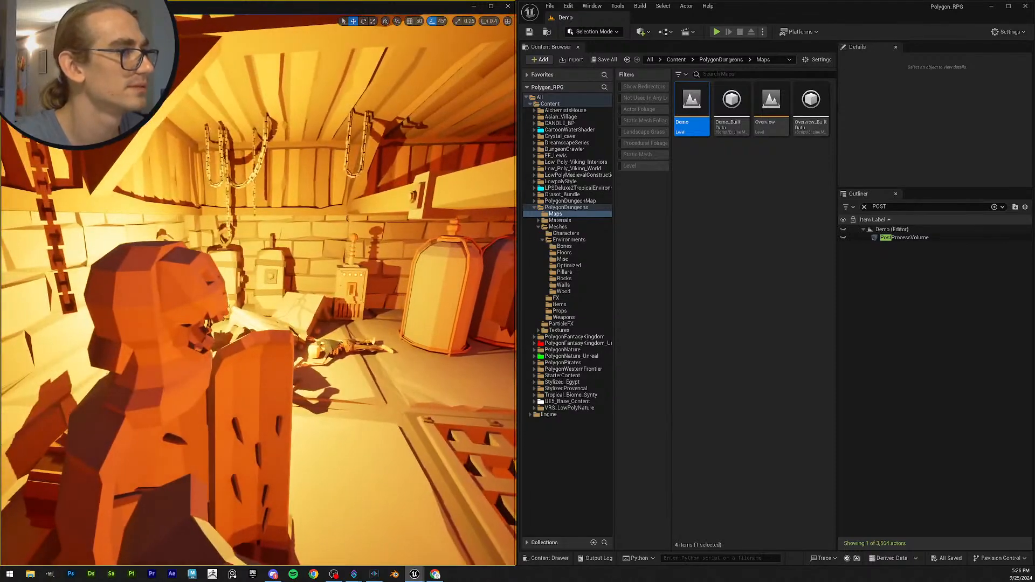
right_click_drag(257, 291, 203, 260)
right_click_drag(137, 280, 115, 276)
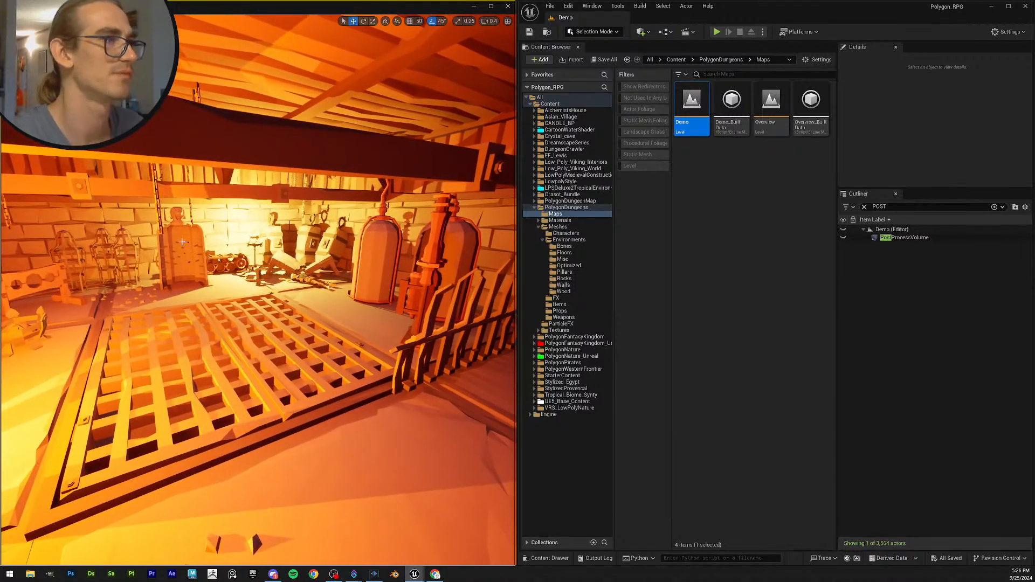
left_click(530, 32)
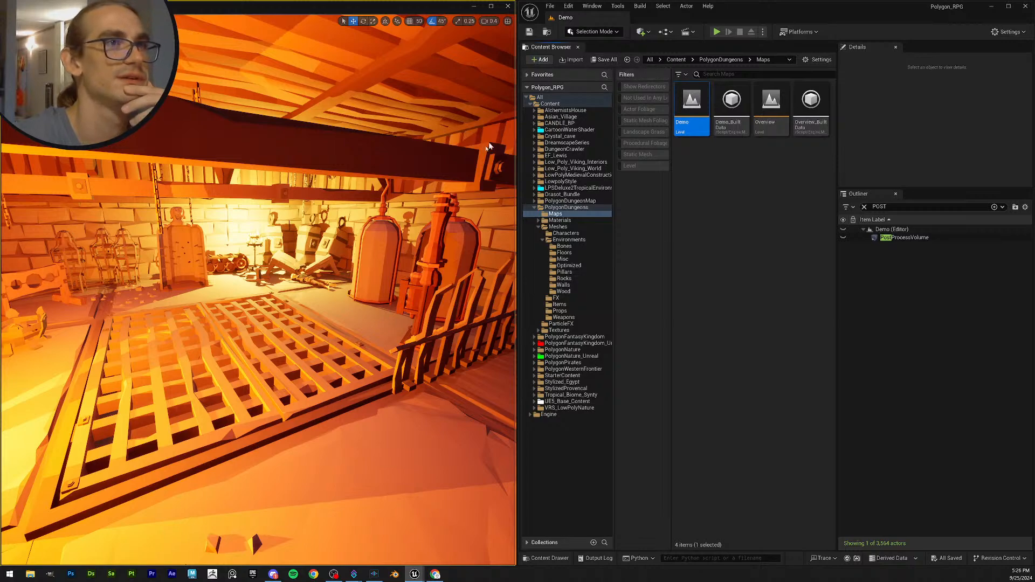
View the whole dungeon from outside, clear the Outliner search to list every actor from the beginning, and save the level.
scroll(115, 276, "up", 5)
right_click_drag(115, 276, 300, 284)
scroll(140, 280, "up", 1)
scroll(164, 286, "up", 1)
left_click(865, 207)
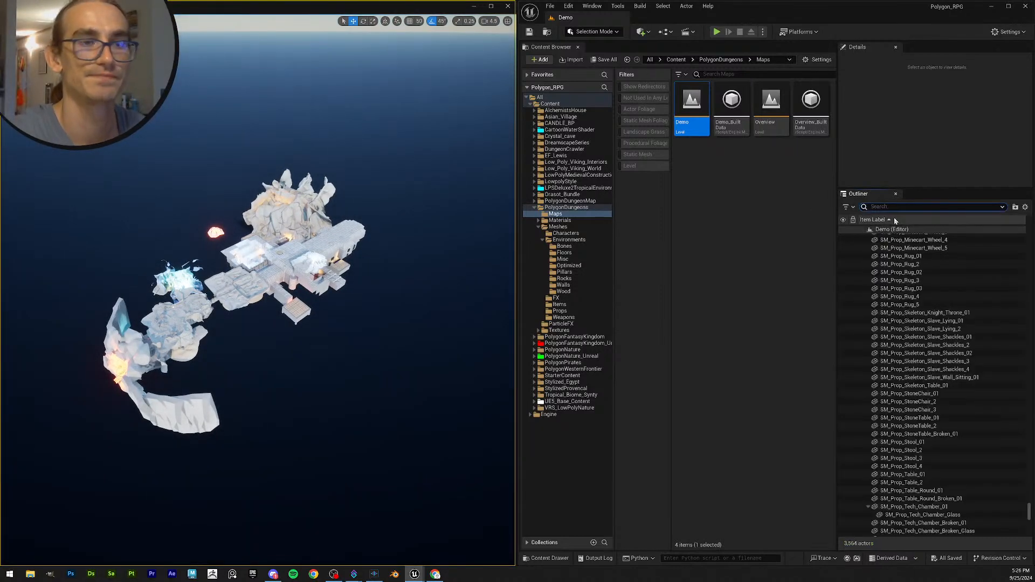
scroll(1030, 511, "up", 1)
left_click_drag(1029, 512, 1019, 213)
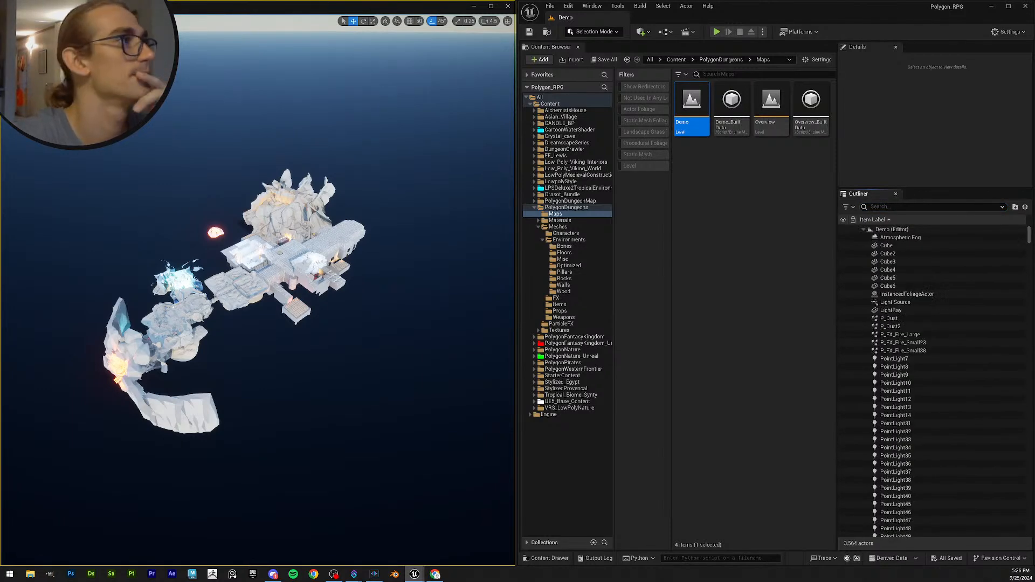
left_click(529, 33)
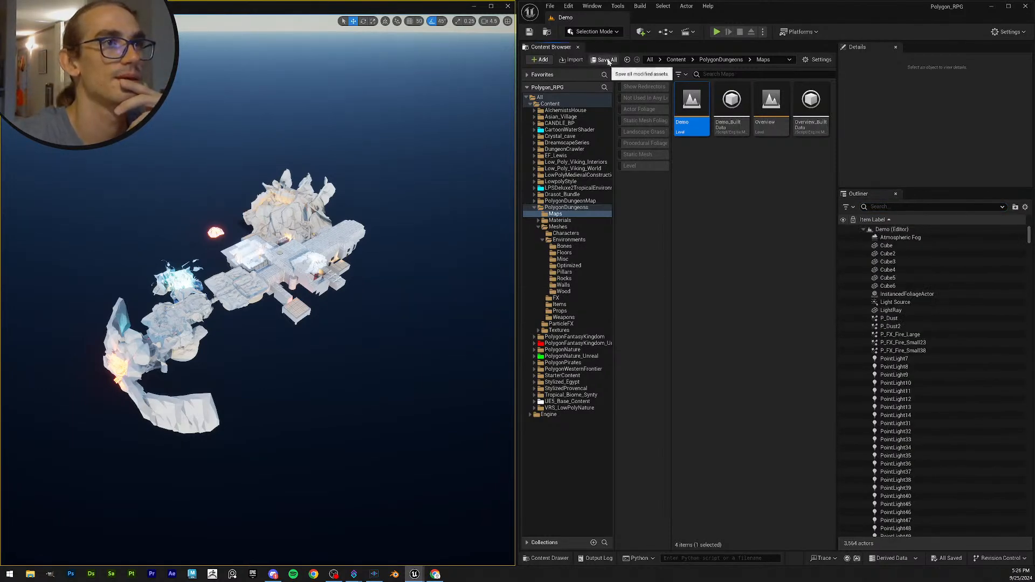
Delete the Atmospheric Fog and Light Source actors from the Demo level.
left_click(910, 239)
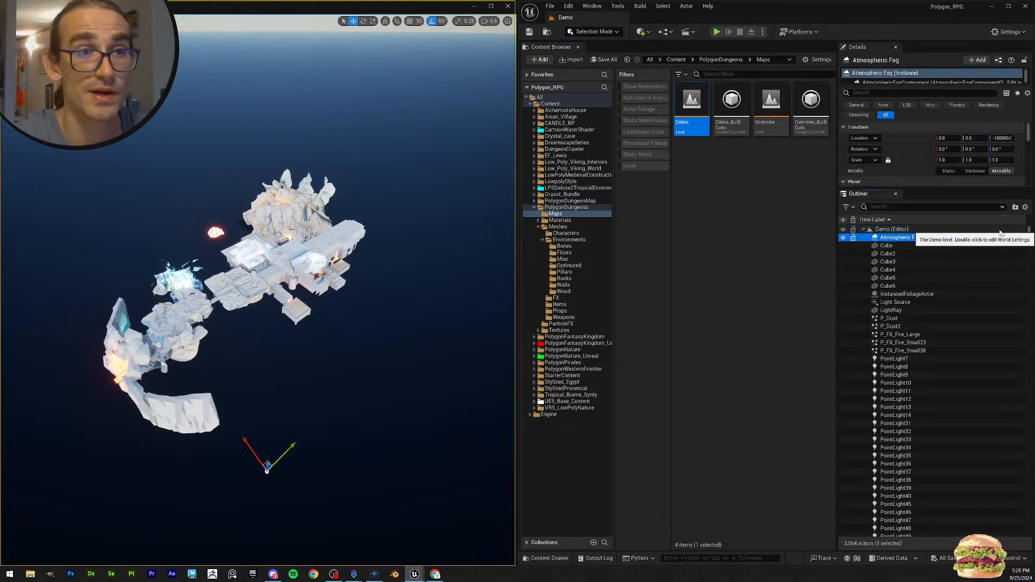
key("Delete")
left_click(910, 294)
key("Delete")
Delete the PostProcessVolume and SkyLight actors, and switch the viewport to the Unlit view mode.
left_click(903, 294)
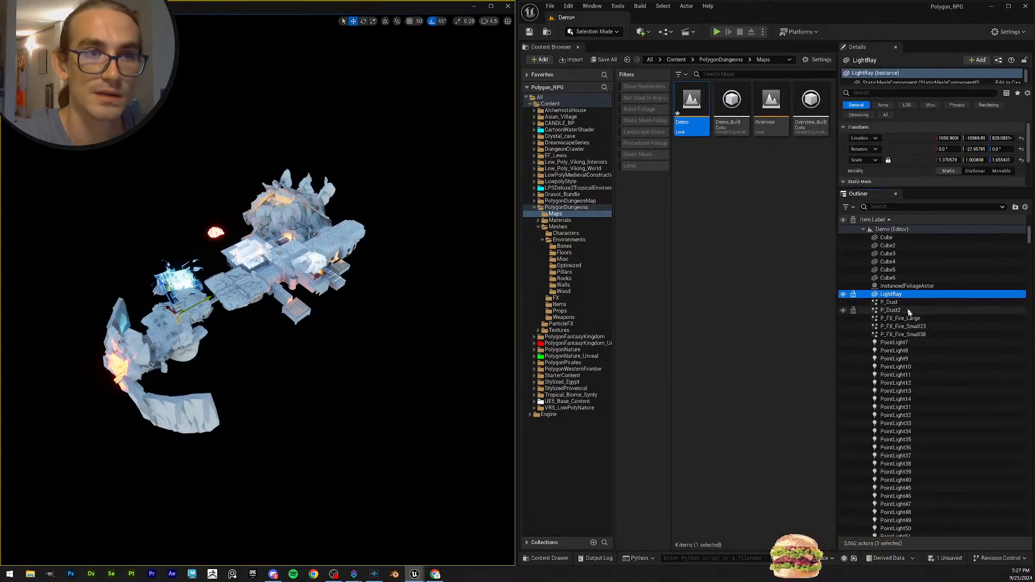
left_click(919, 343)
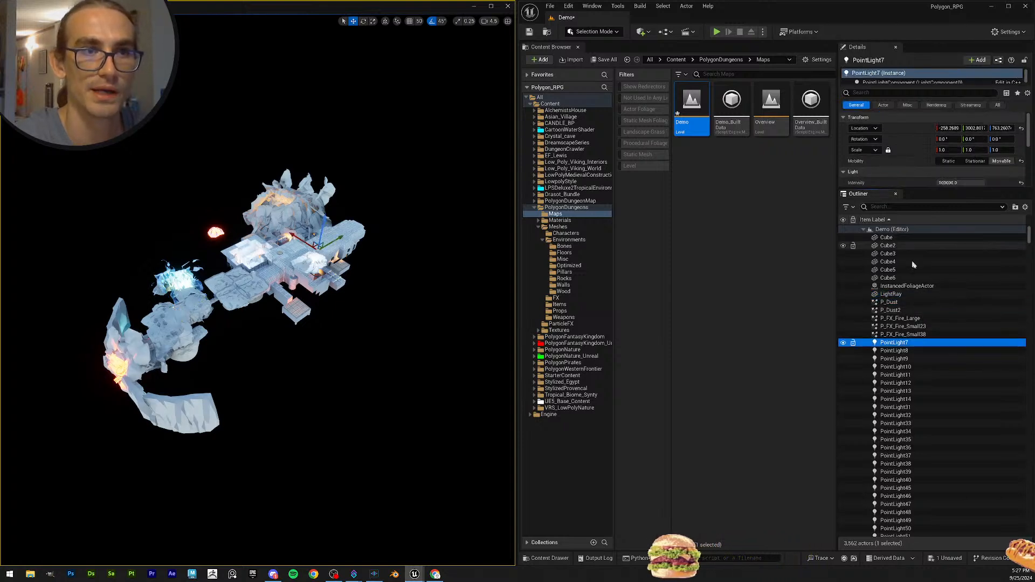
scroll(975, 299, "down", 3)
scroll(975, 298, "up", 3)
scroll(973, 302, "down", 3)
scroll(971, 307, "down", 12)
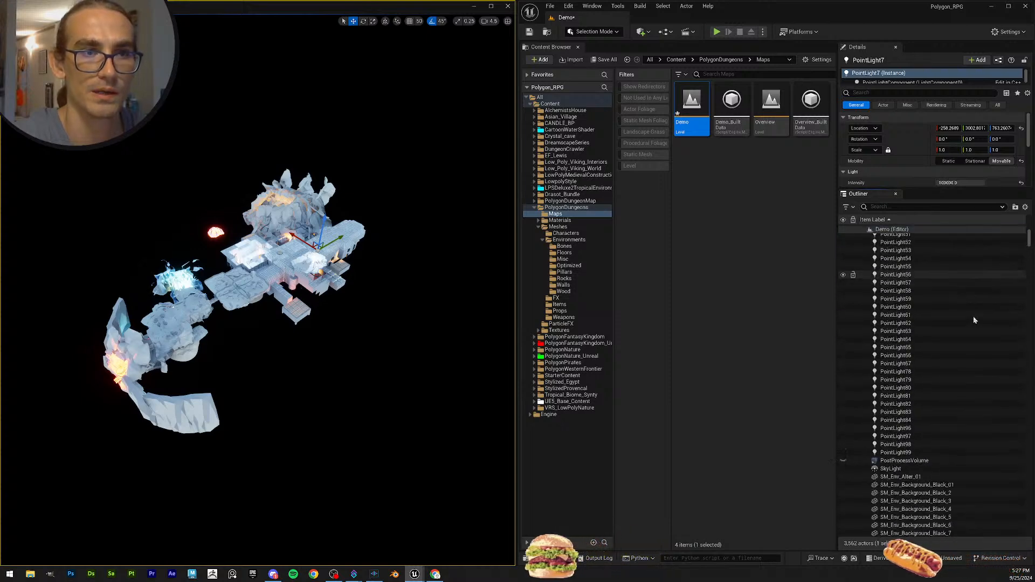
left_click(888, 340)
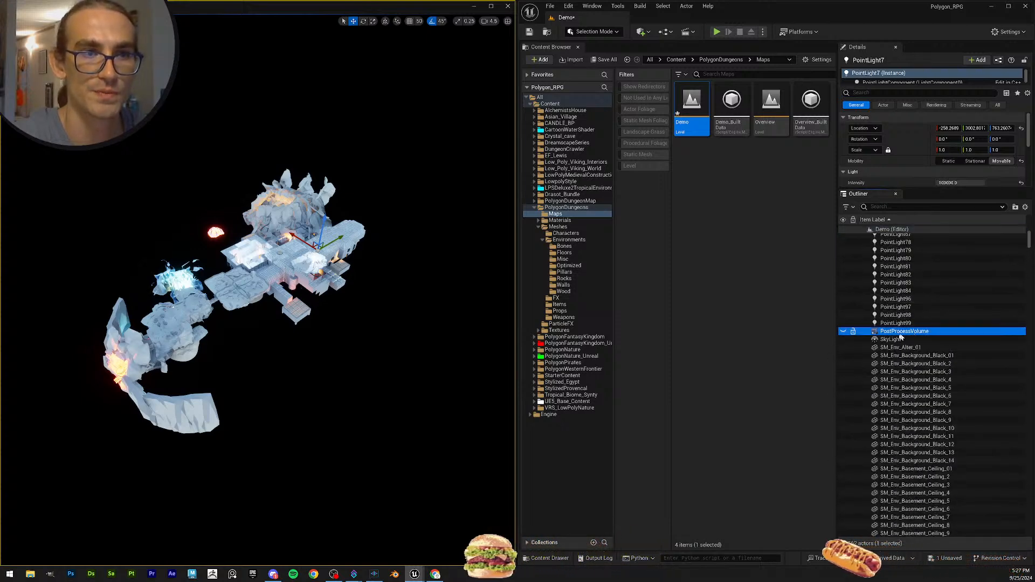
left_click(908, 331)
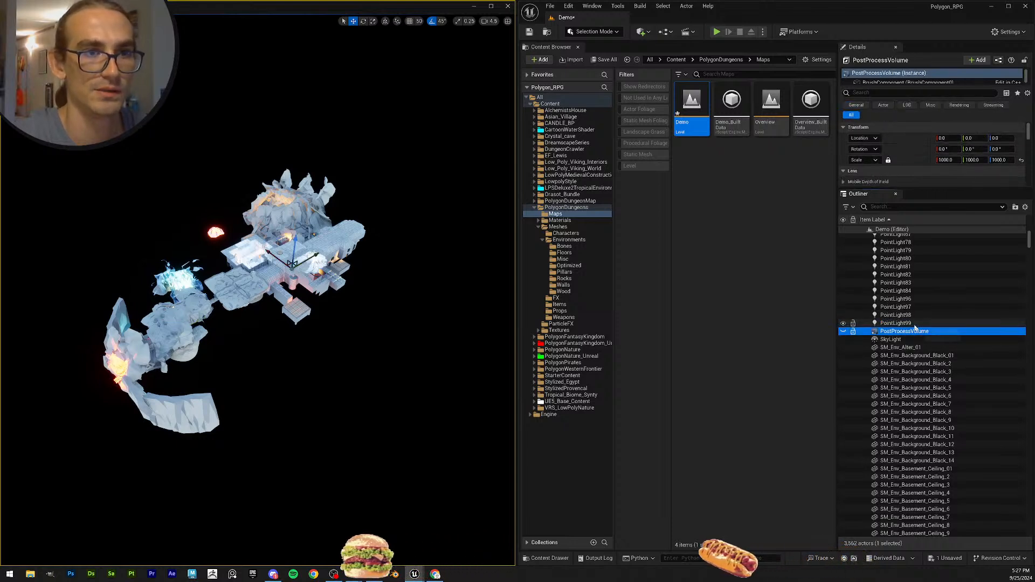
key("Delete")
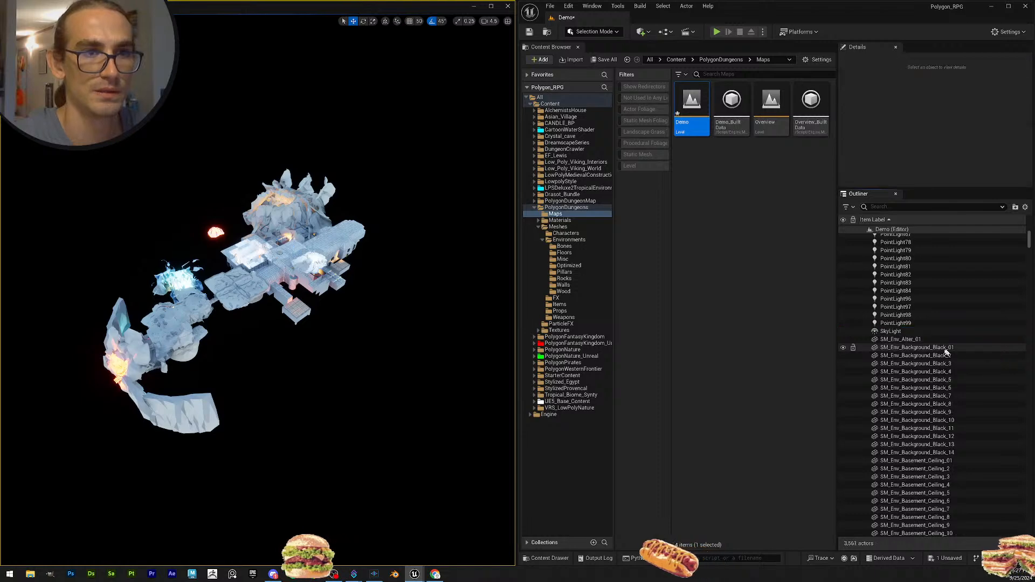
left_click(946, 331)
key("Delete")
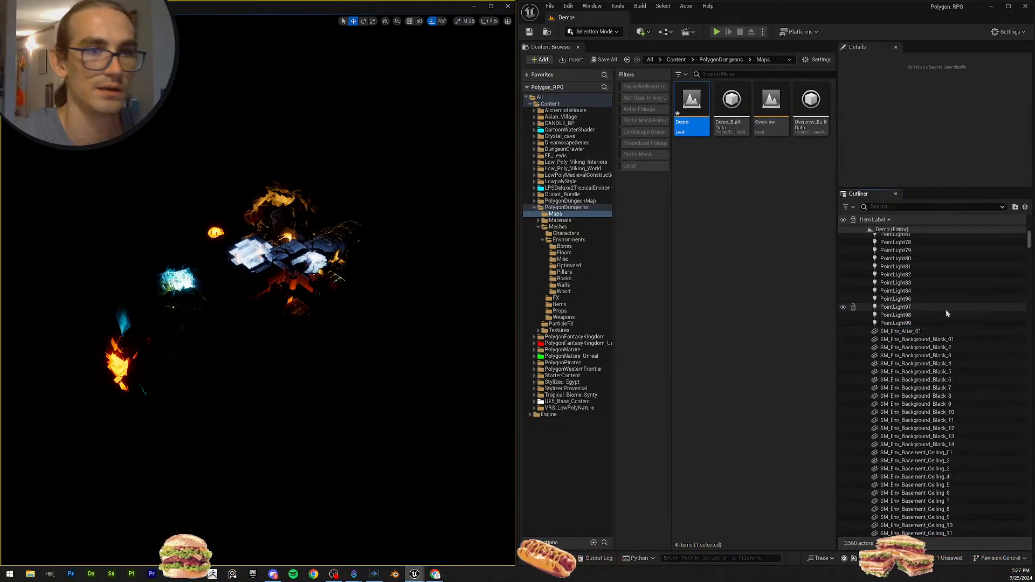
left_click(74, 21)
left_click(81, 53)
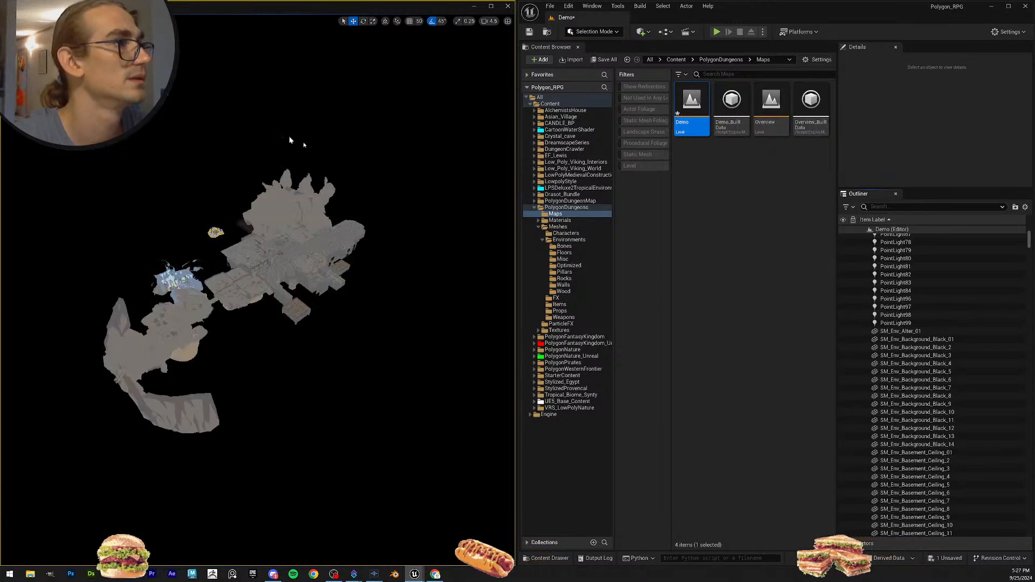
Search the Outliner for LIGHT to review the remaining light actors, and clear the search again.
scroll(1028, 263, "down", 15)
left_click_drag(1029, 250, 1012, 528)
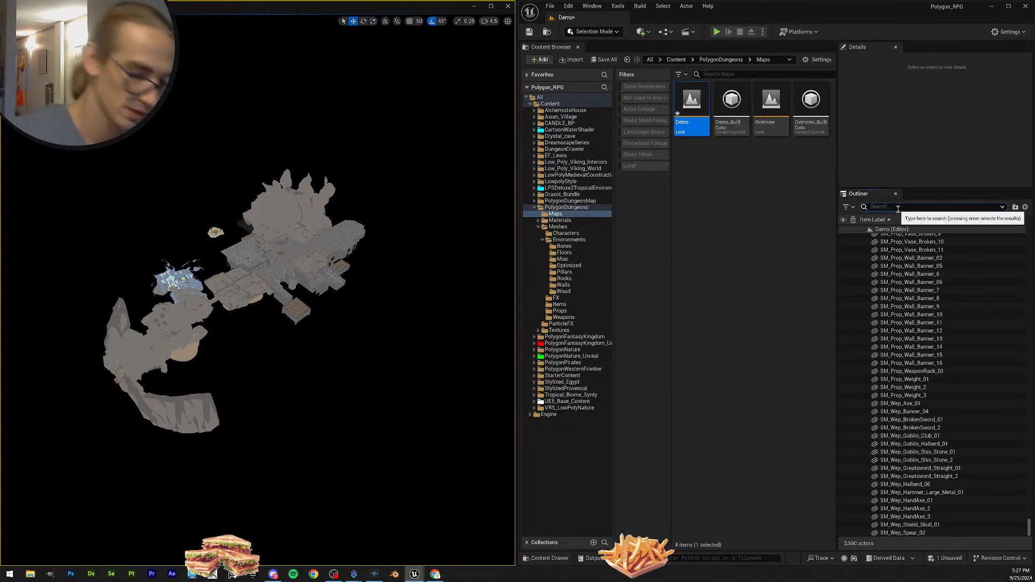
type("LIGHT")
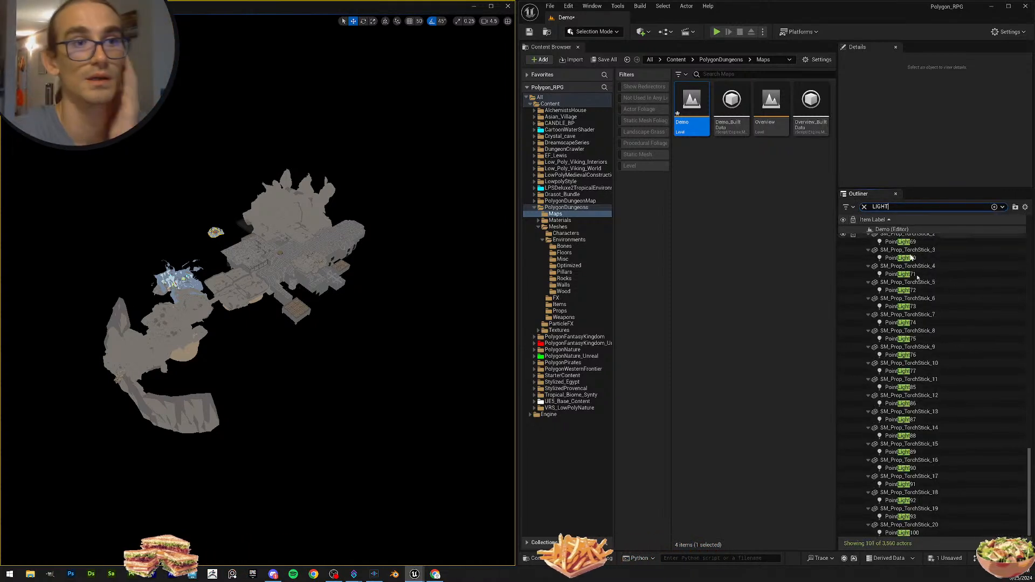
mouse_move(1028, 499)
left_mouse_down()
mouse_move(1031, 266)
mouse_move(1033, 508)
left_mouse_up()
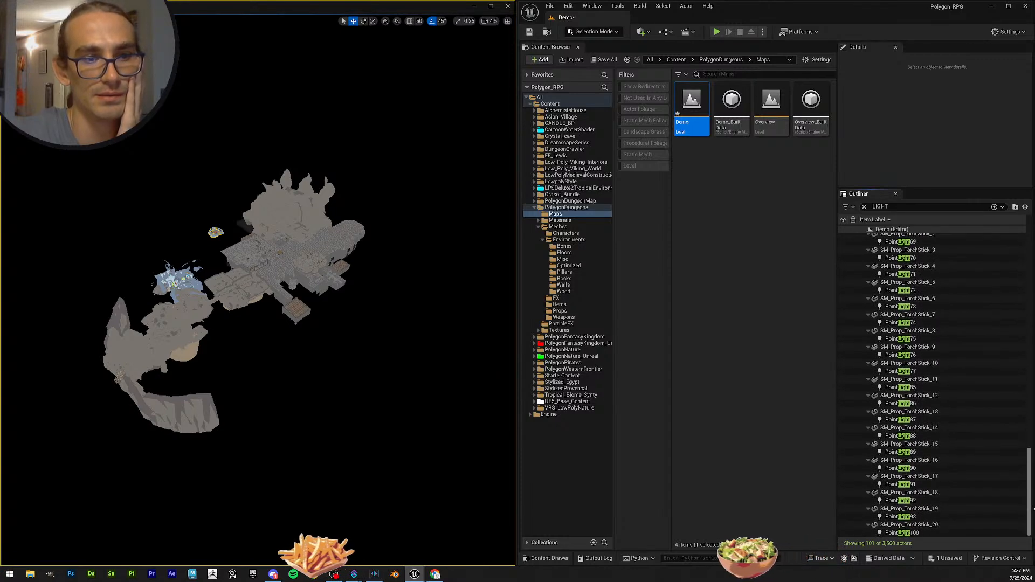
left_click(864, 207)
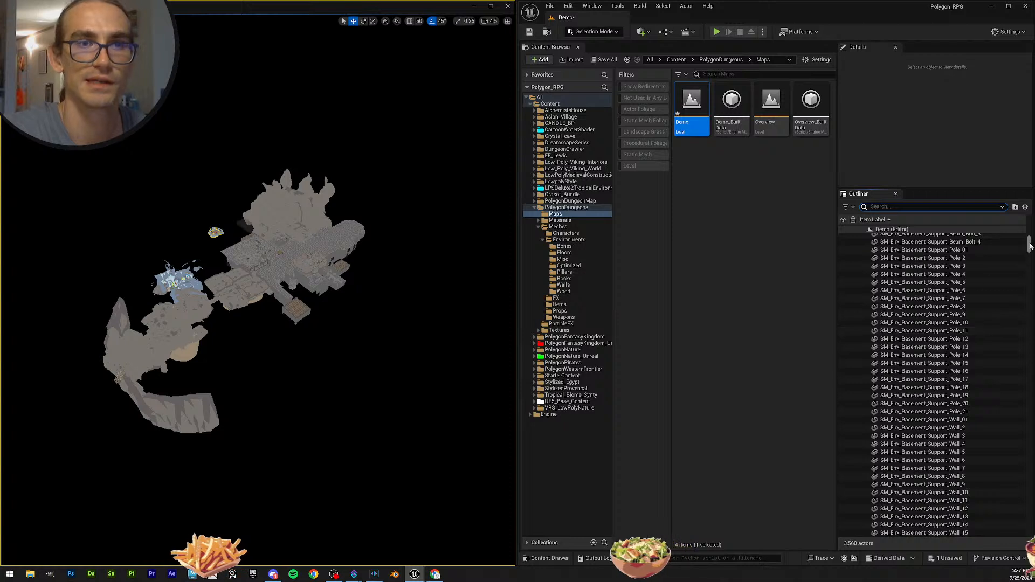
left_click_drag(1029, 245, 1029, 231)
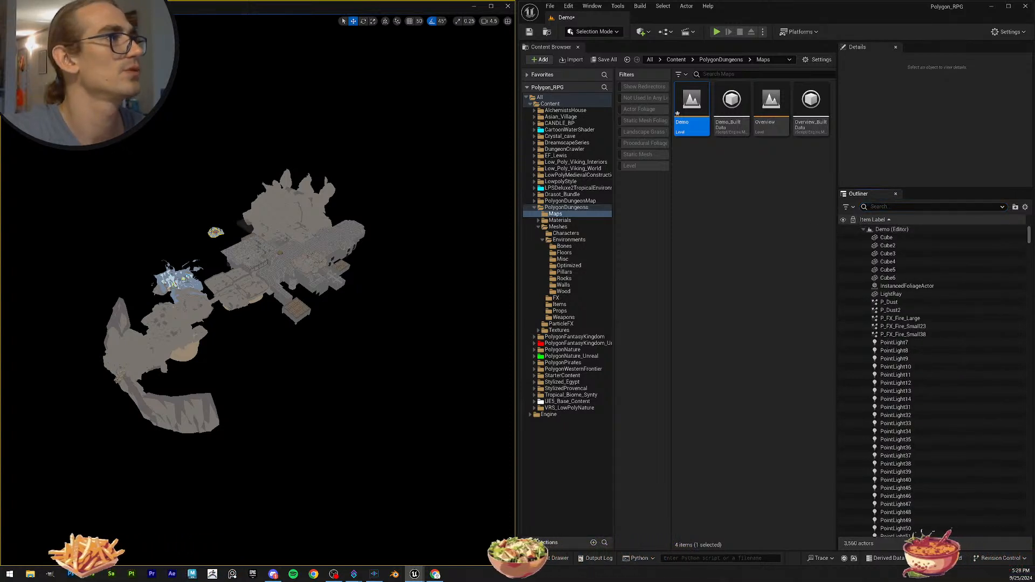
Save the Demo level with its global lighting actors removed.
left_click(604, 60)
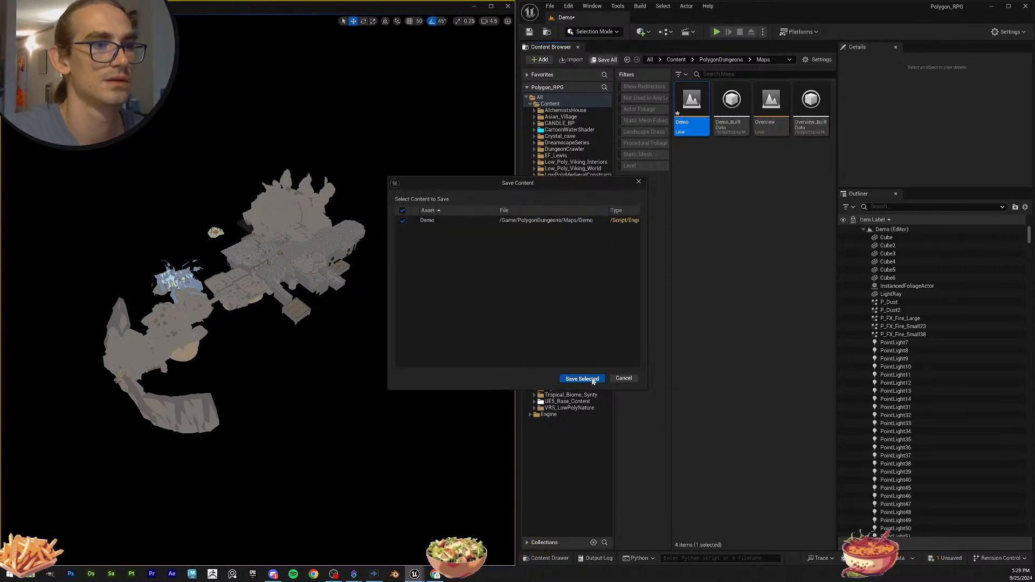
left_click(593, 379)
Select every actor in the Demo level, from Cube through SM_Wep_Spear_02, and group them together.
left_click(1013, 238)
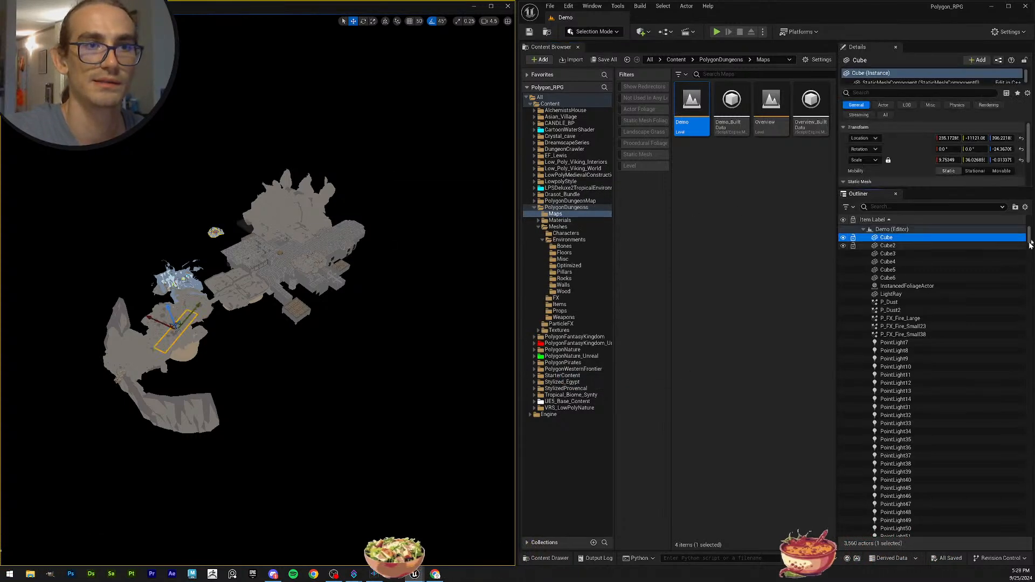
left_click_drag(1030, 239, 1031, 426)
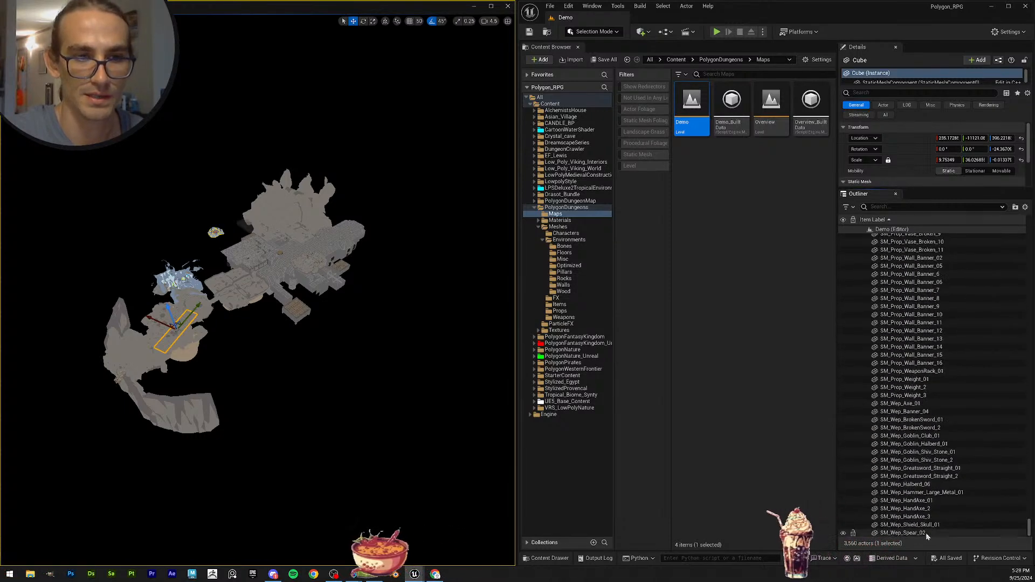
left_click(903, 533, "shift")
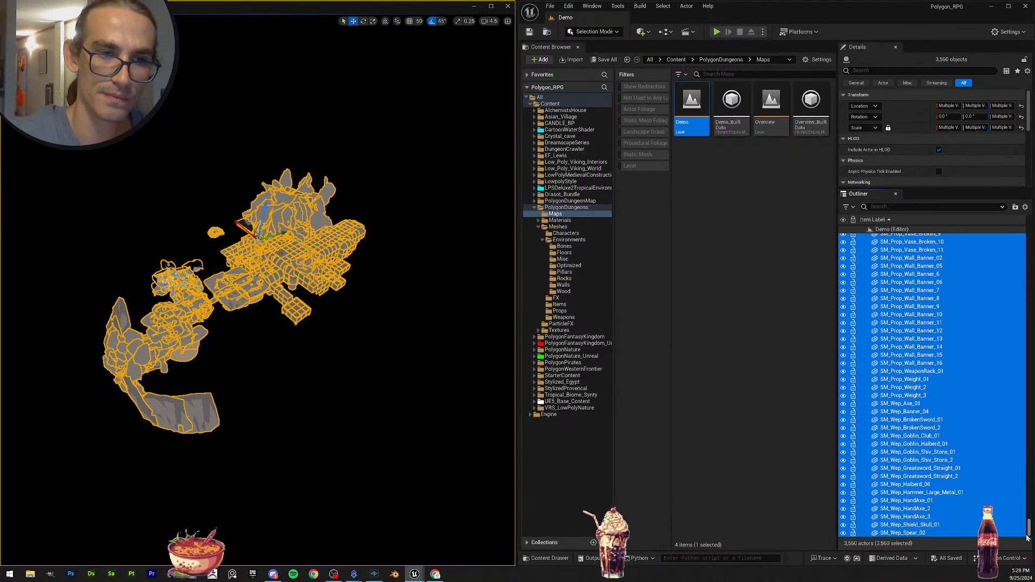
scroll(1028, 534, "up", 2)
left_click_drag(1028, 529, 1029, 215)
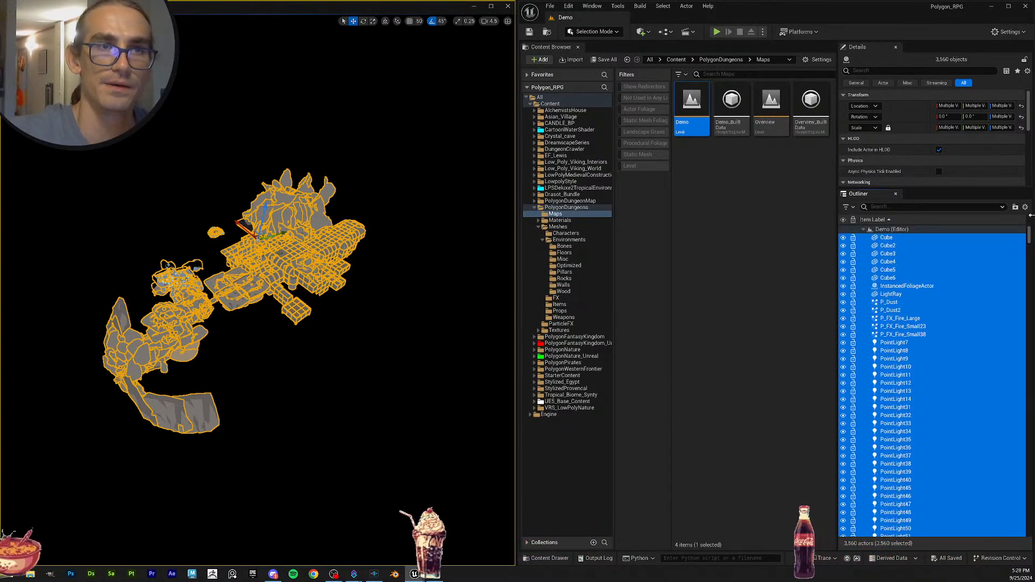
right_click(896, 279)
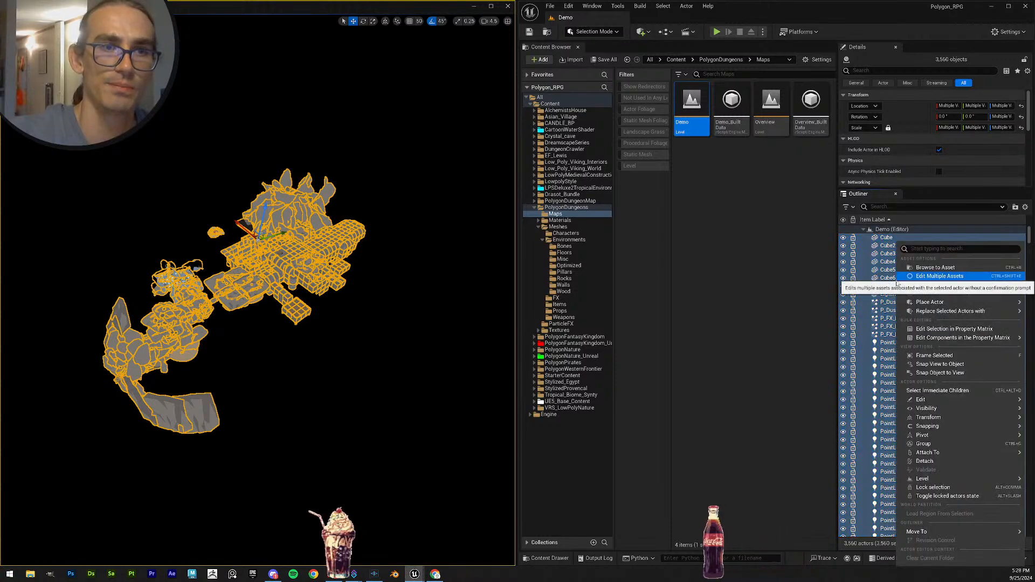
left_click(931, 444)
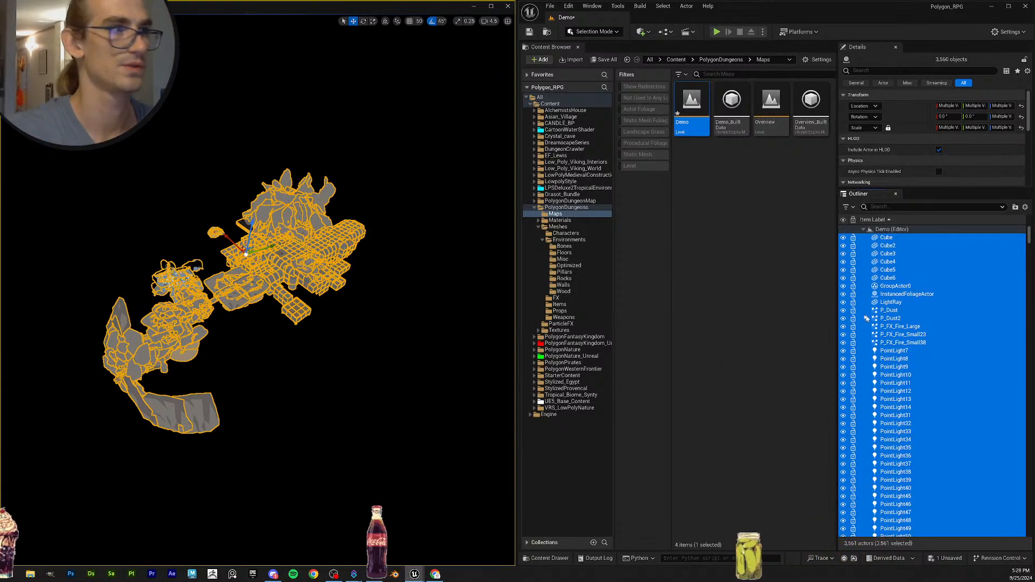
Toggle the transform gizmo between local and world coordinates for the grouped dungeon.
right_click_drag(420, 302, 415, 302)
right_click_drag(485, 245, 472, 242)
key("ctrl+grave")
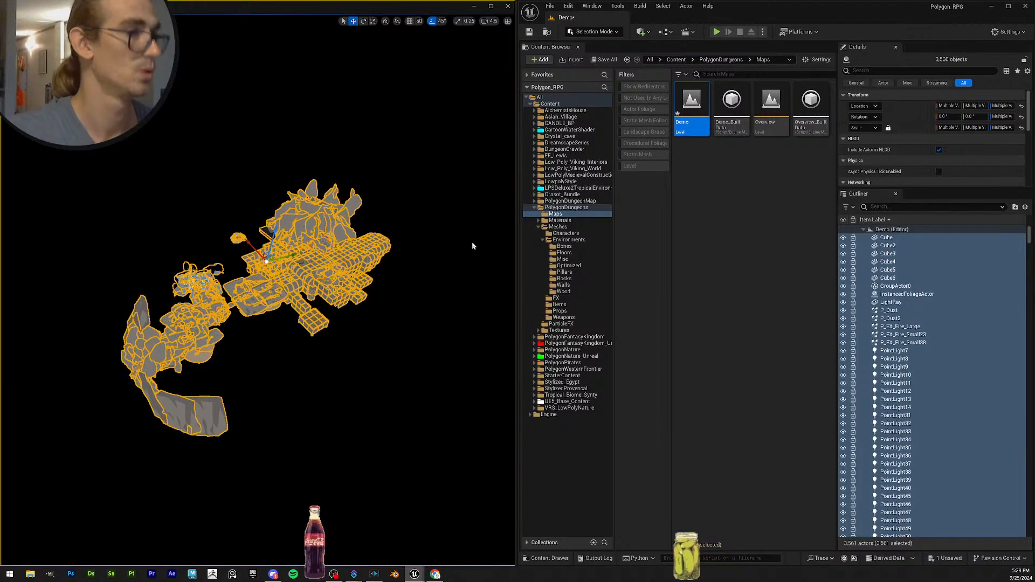
left_click(1028, 237)
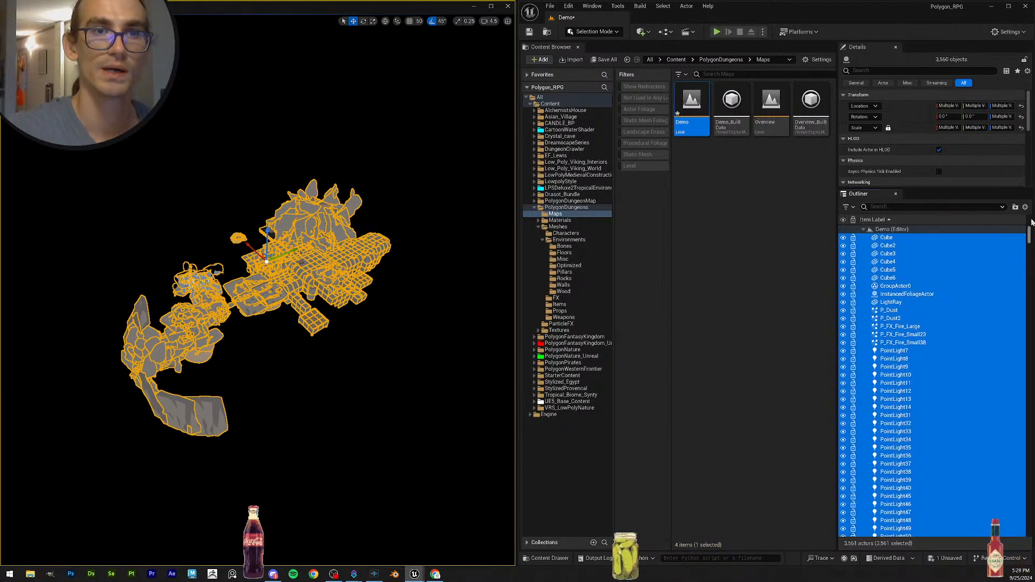
left_click(760, 246)
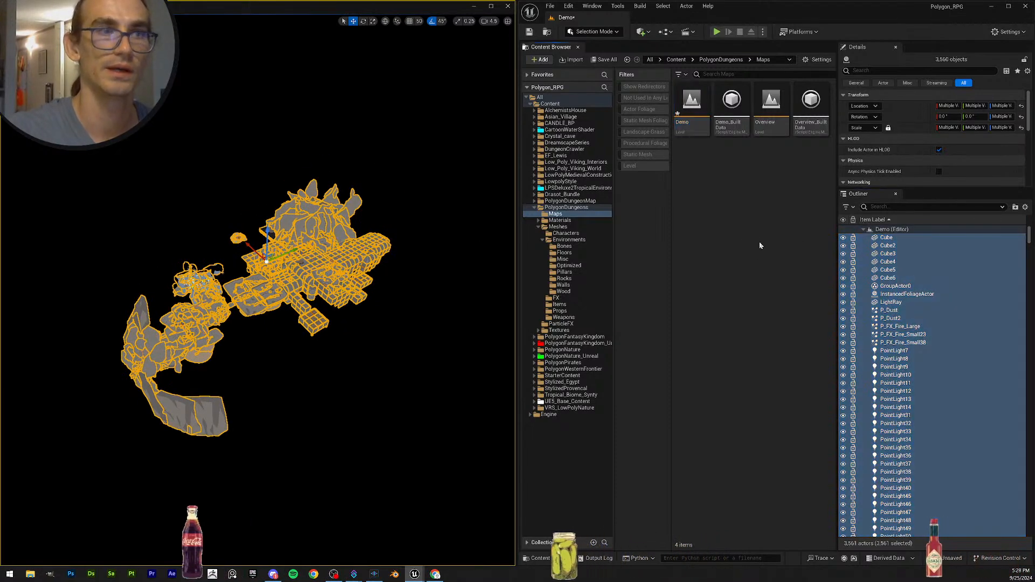
Change a setting in the viewport options and save the Demo level with the grouped actors.
left_click(10, 21)
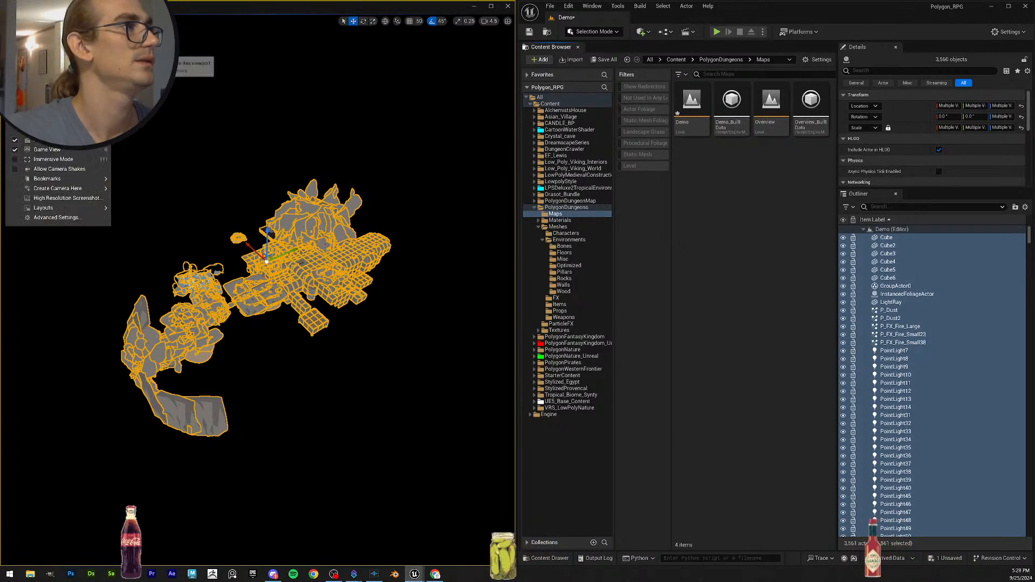
left_click(70, 51)
left_click(604, 59)
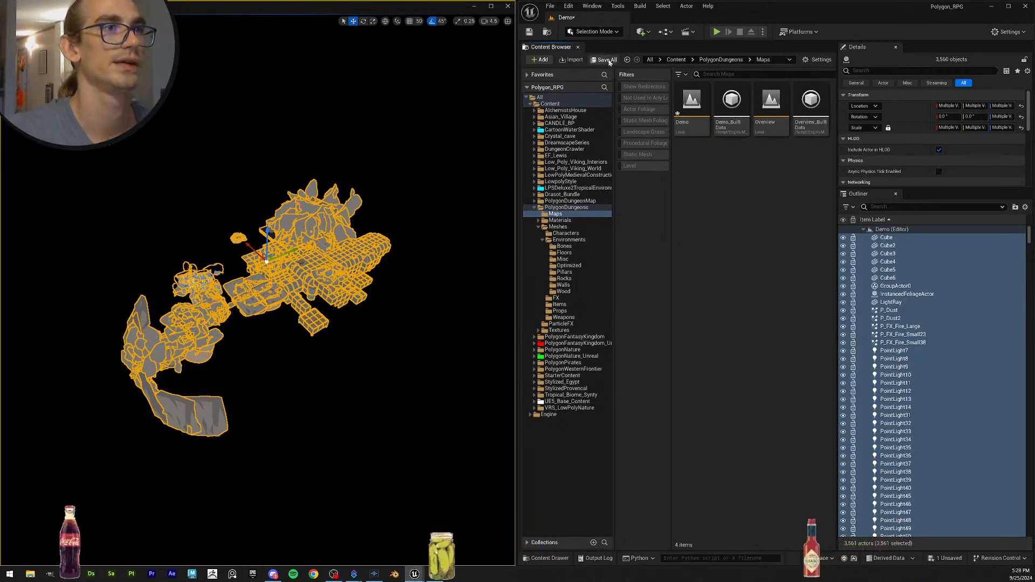
left_click(585, 379)
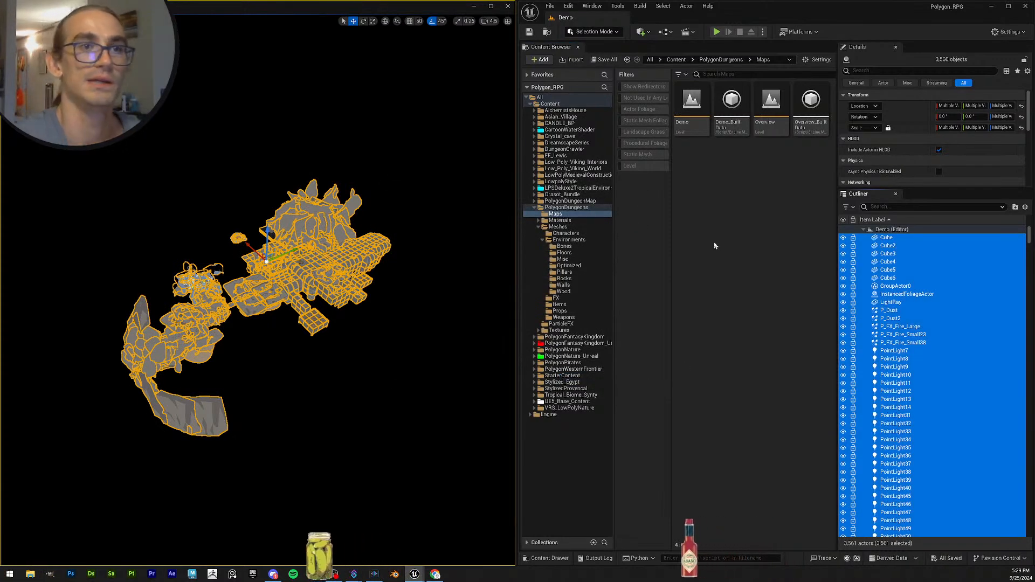
Switch to Modeling Mode and create a 100 x 100 x 100 static mesh box in the empty area below the dungeon.
left_click(605, 33)
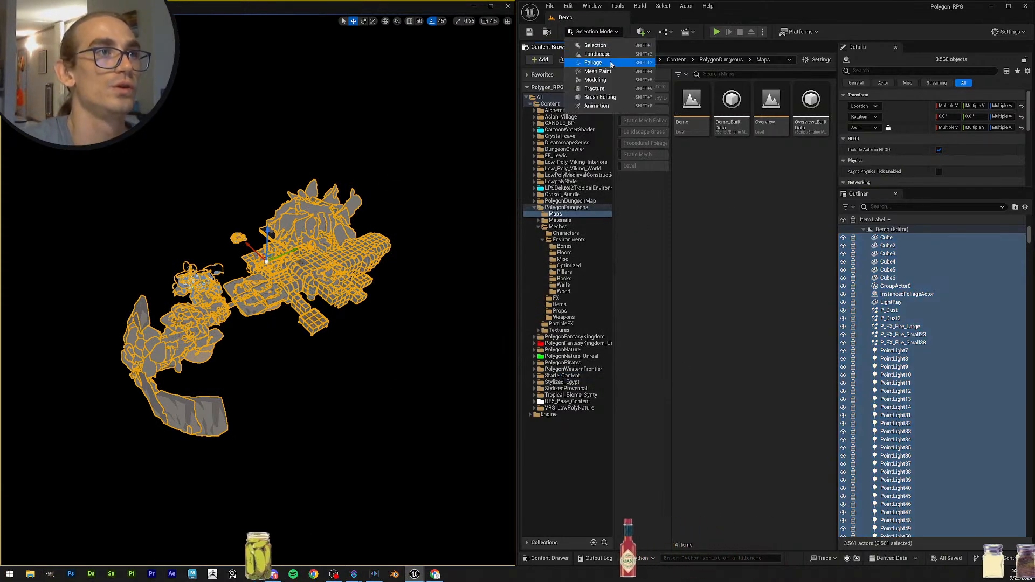
left_click(615, 80)
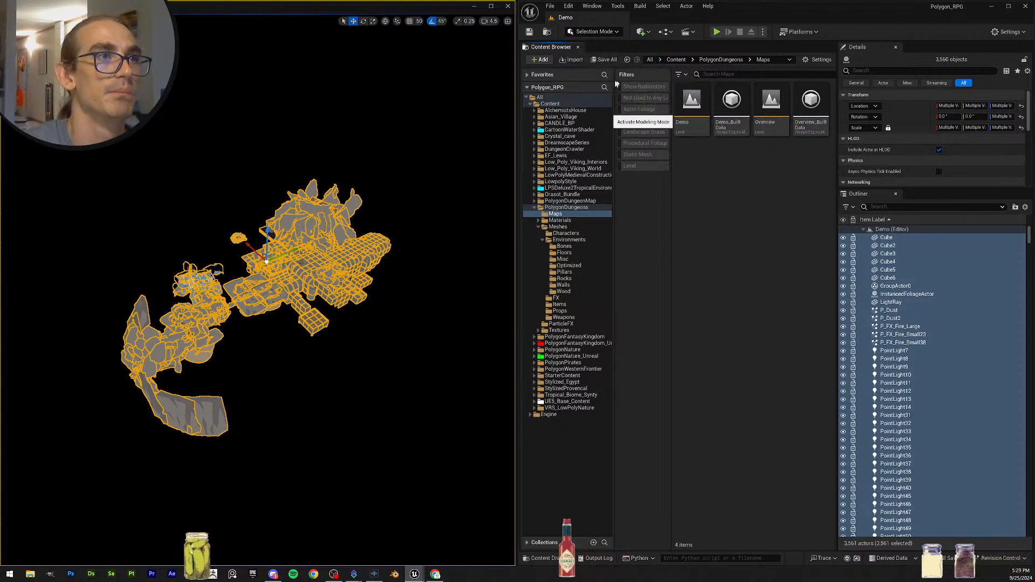
left_click(564, 52)
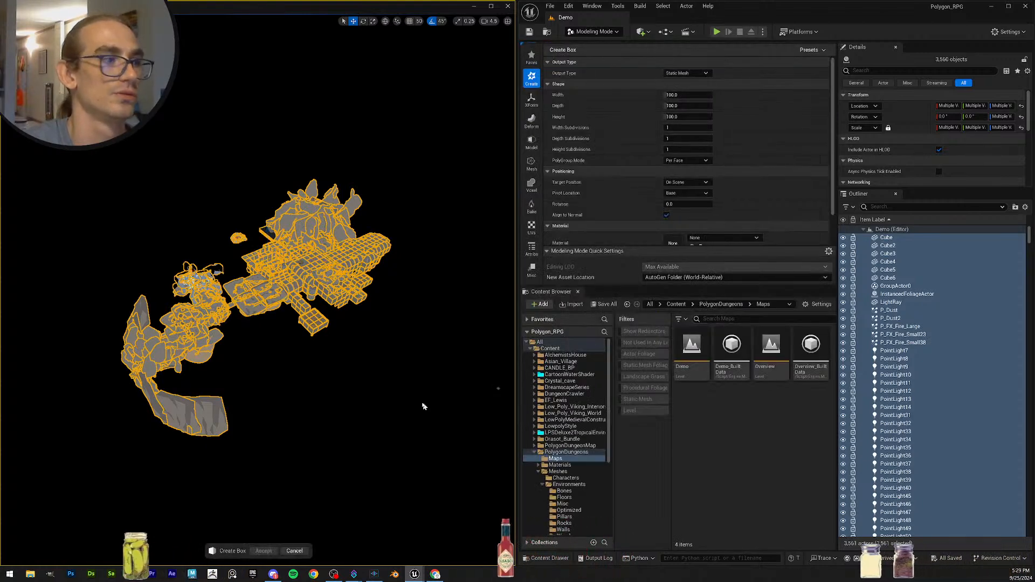
left_click(295, 374)
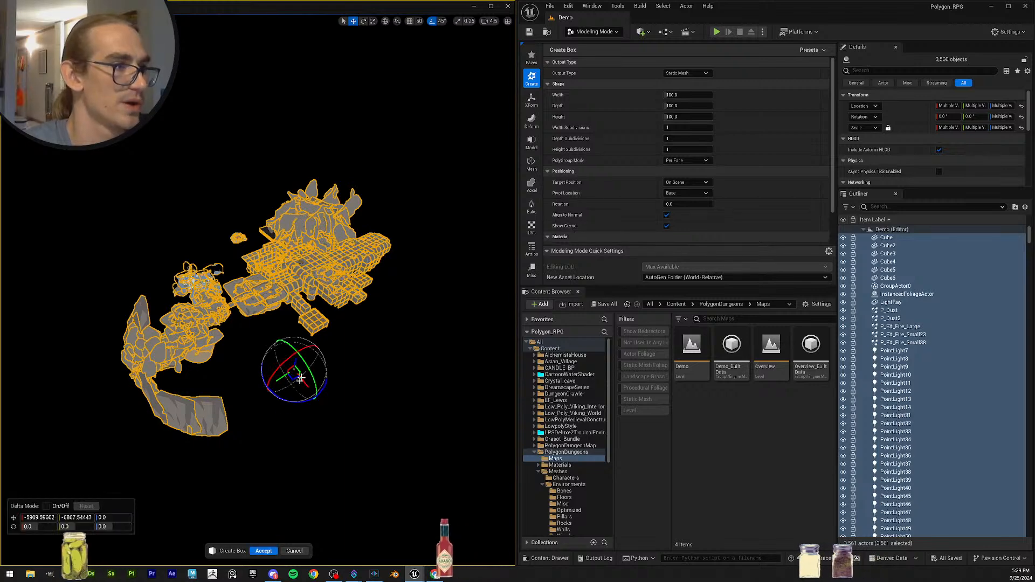
left_click(266, 550)
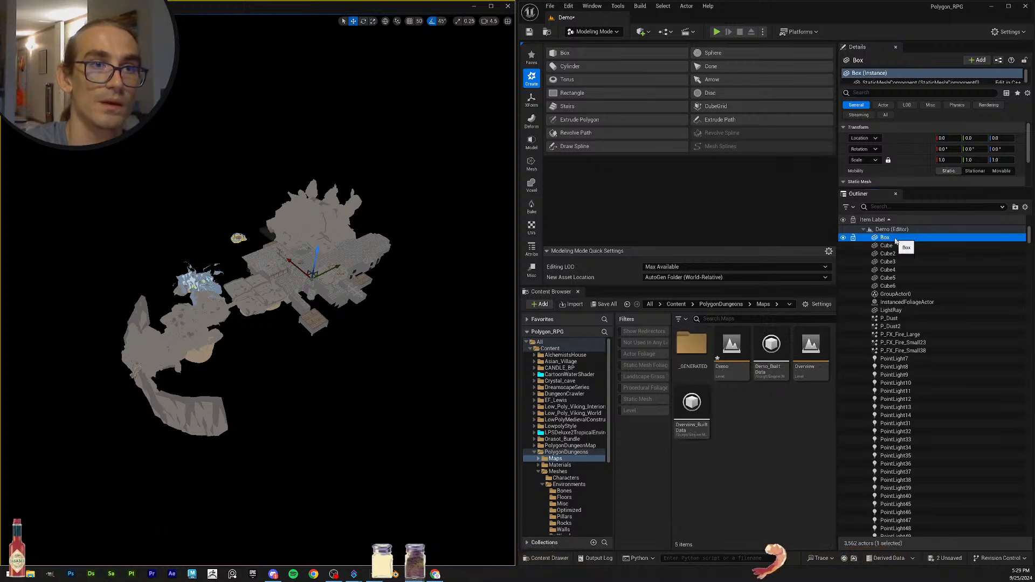
Rename the new box actor in the Outliner as DUNGEON_PIVOT_BOX.
left_click(895, 238)
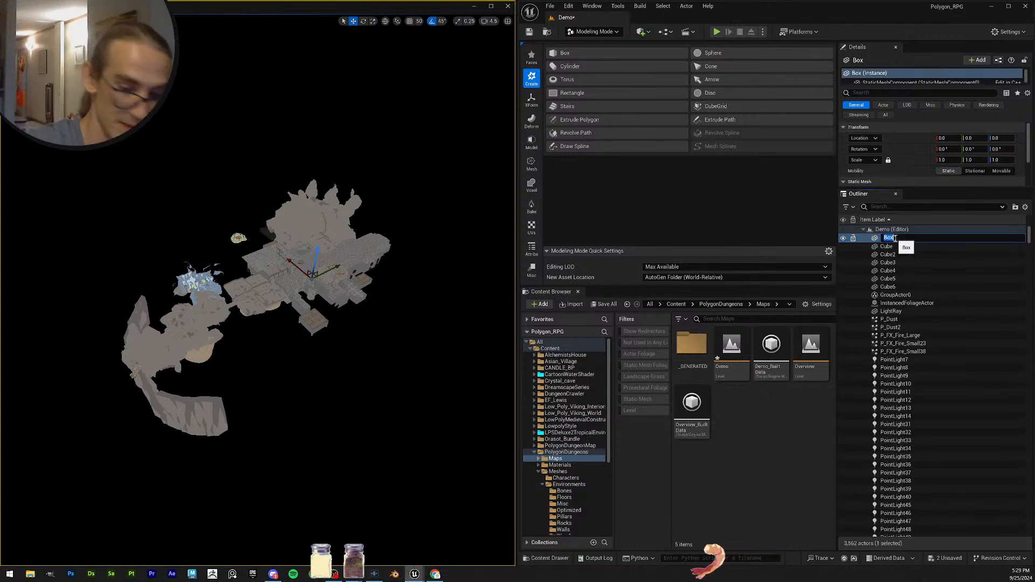
type("DU")
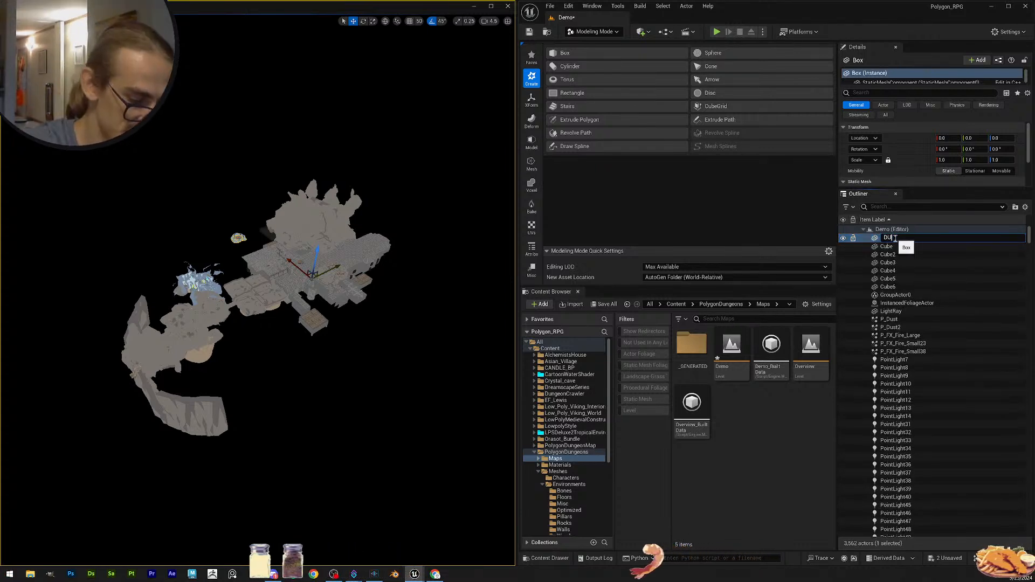
type("NGEON_")
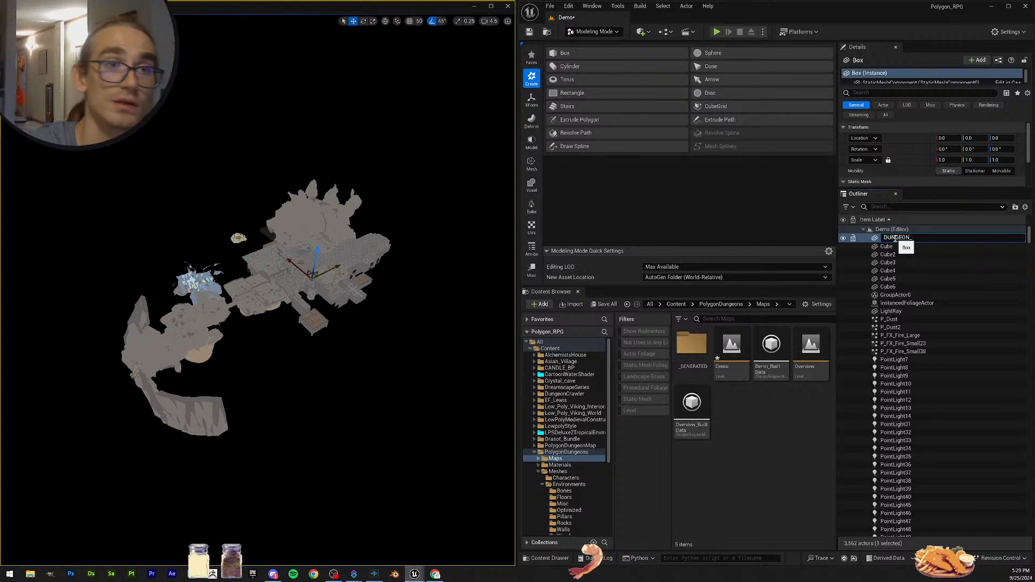
type("P")
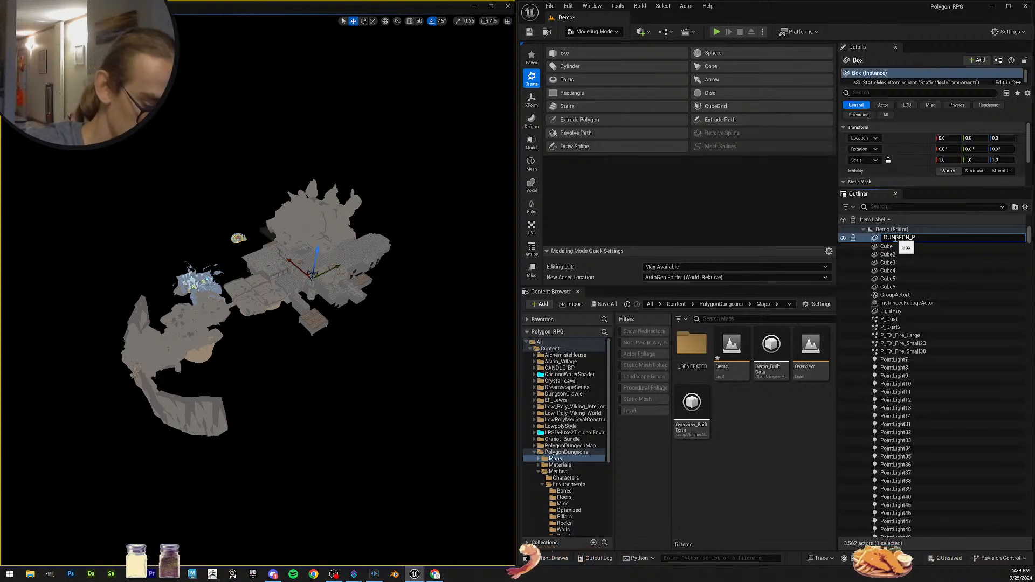
type("IVOT_BOX")
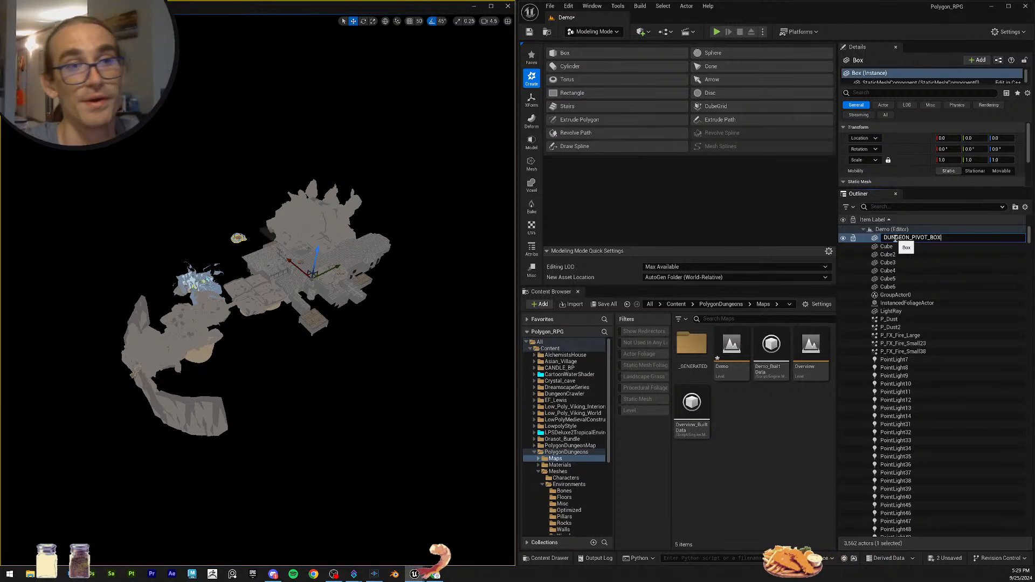
key("Return")
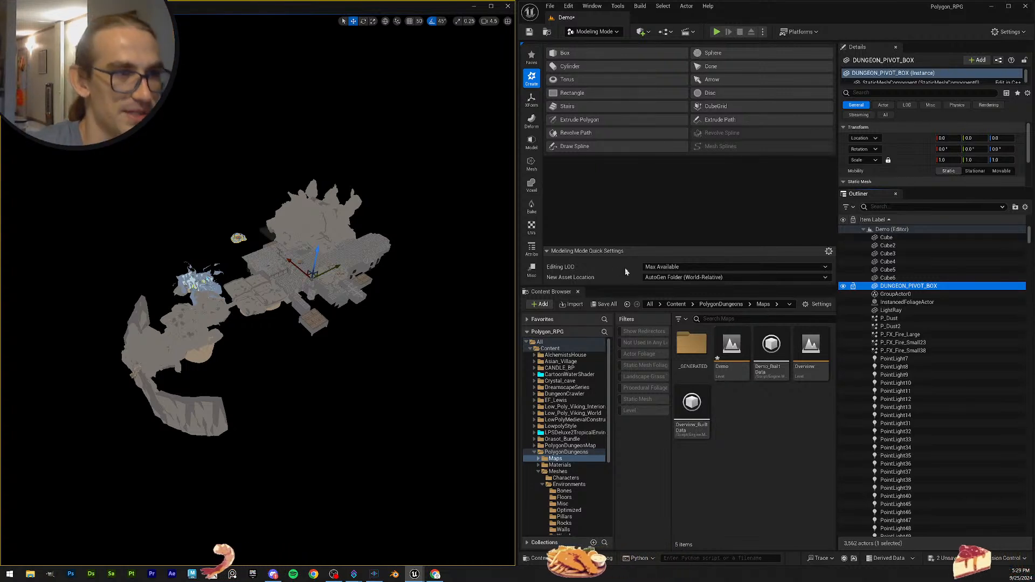
Save all modified assets together with the Demo level.
left_click(608, 305)
left_click(599, 378)
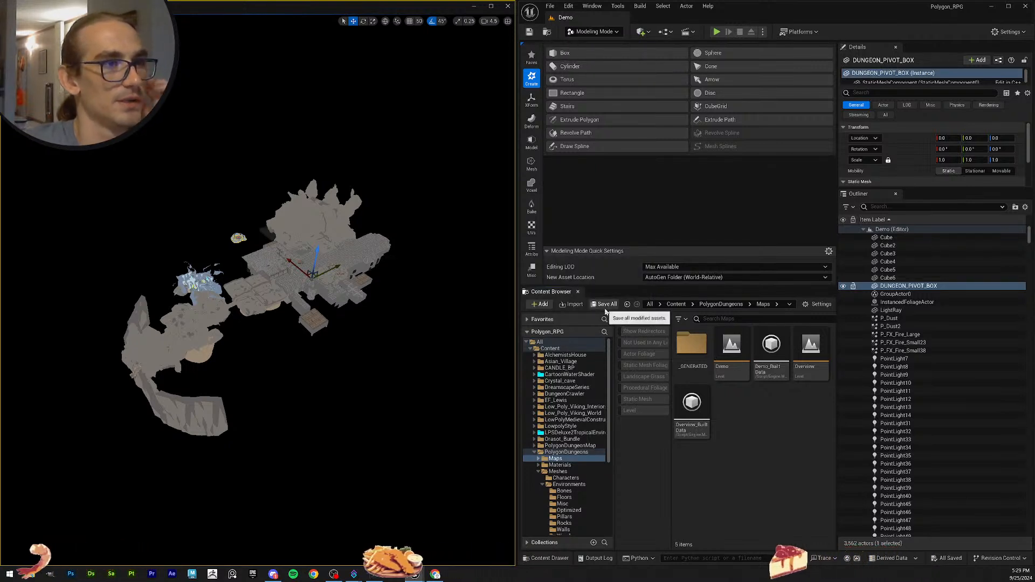
left_click(529, 32)
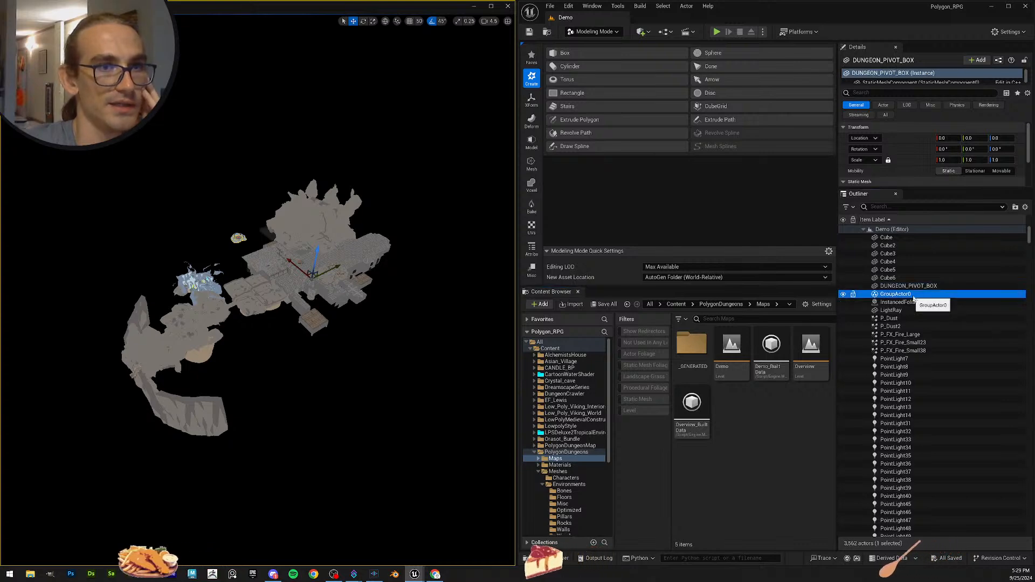
Invert the selection to take all the other actors and attach them as children of DUNGEON_PIVOT_BOX.
key("ctrl+i")
left_click_drag(893, 295, 938, 291)
left_click(906, 238)
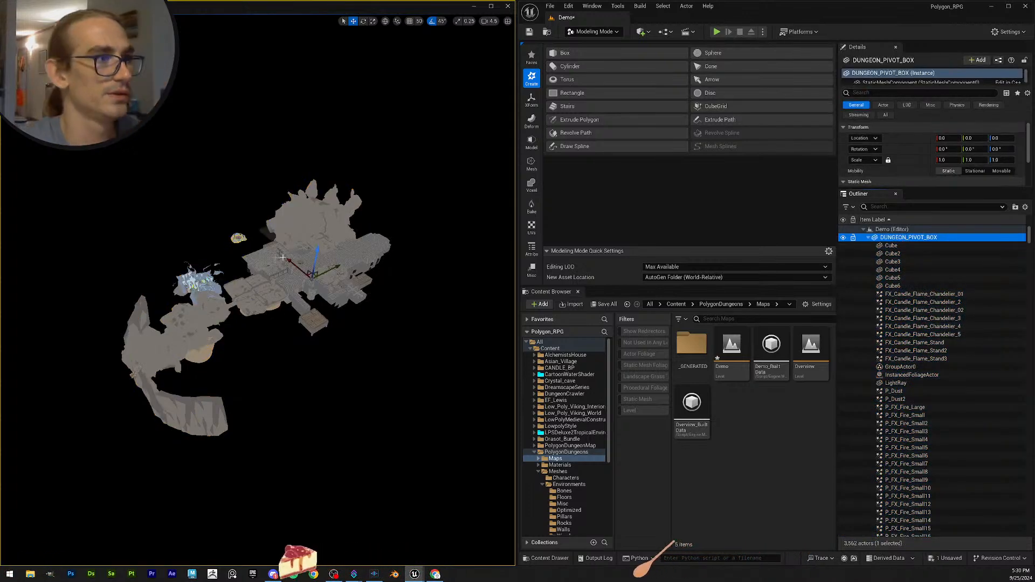
Test-move the dungeon by its pivot box, reset the box's location to the origin, and save the level.
left_click_drag(338, 266, 363, 338)
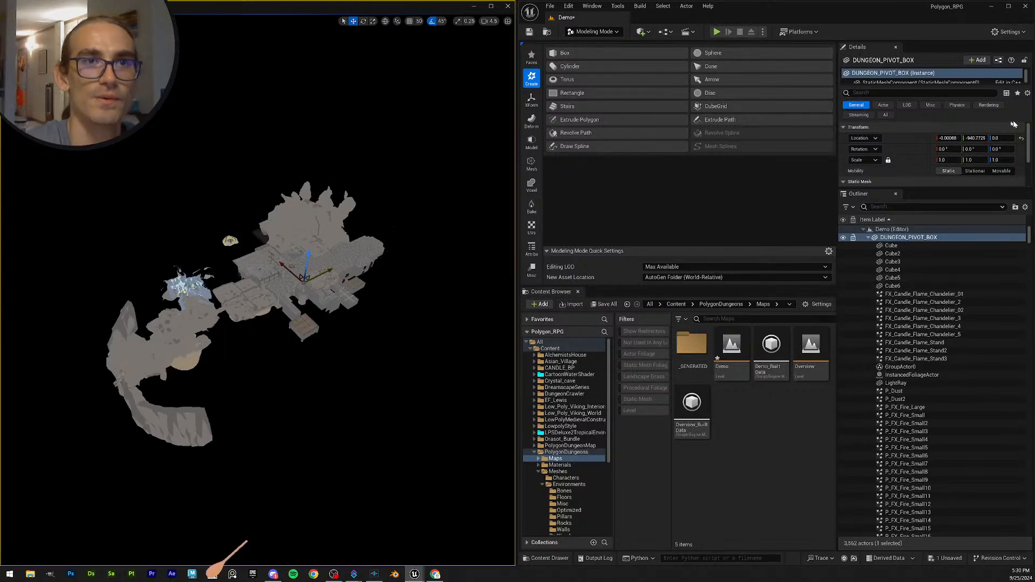
left_click(1021, 140)
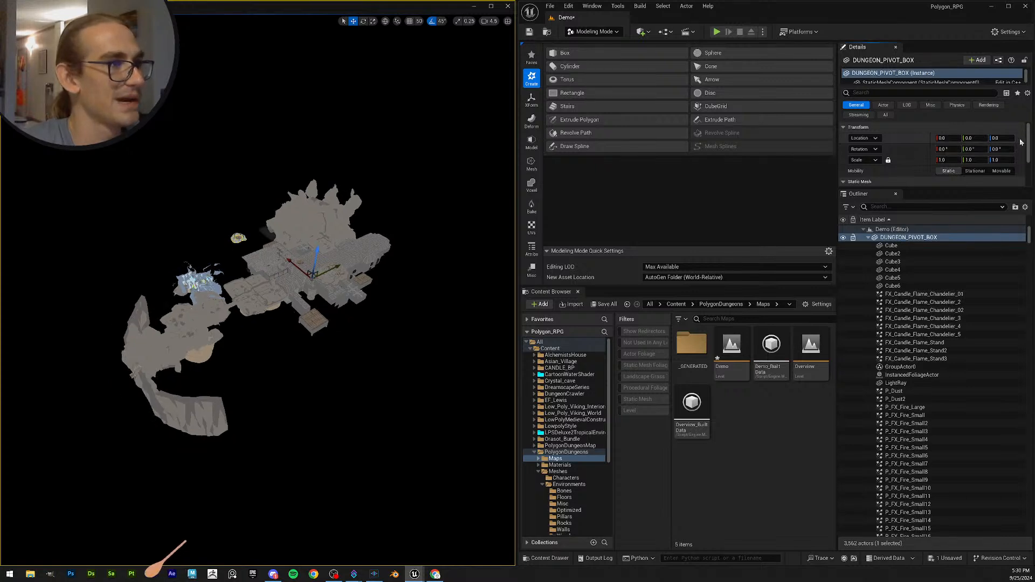
left_click(530, 33)
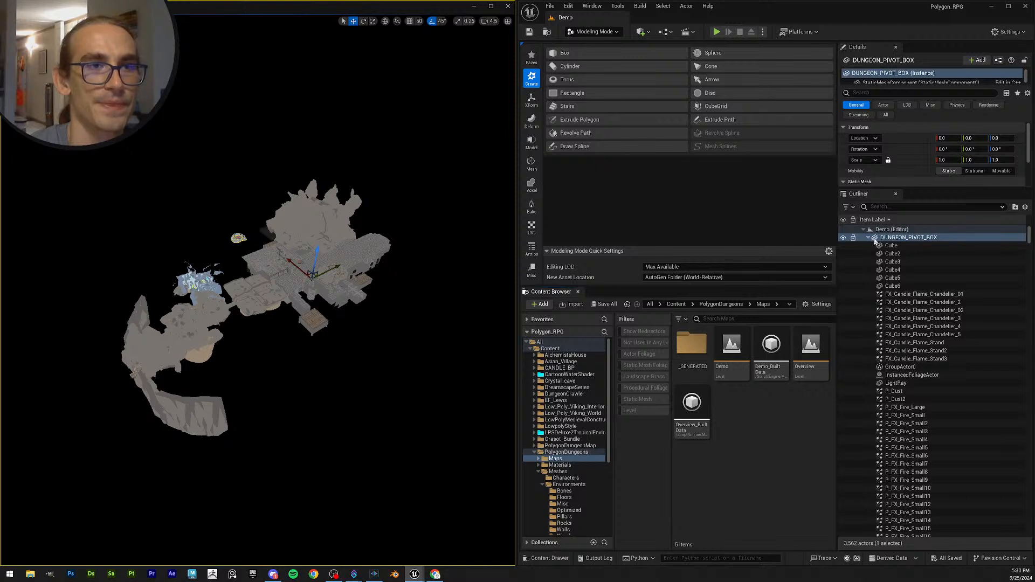
Select DUNGEON_PIVOT_BOX with all its children except InstancedFoliageActor, and save the level and all modified assets.
right_click(913, 240)
mouse_move(936, 460)
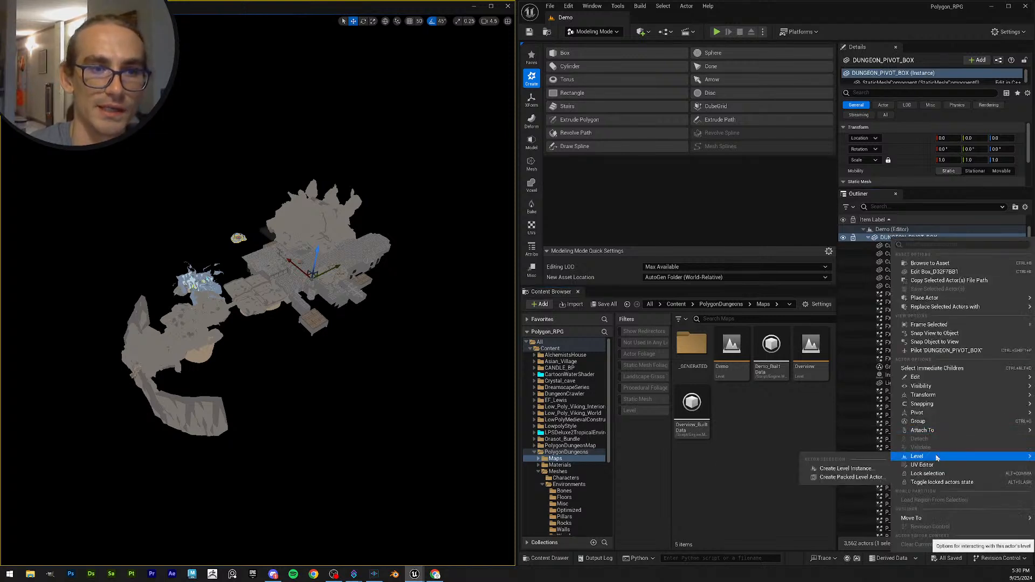
left_click(958, 368)
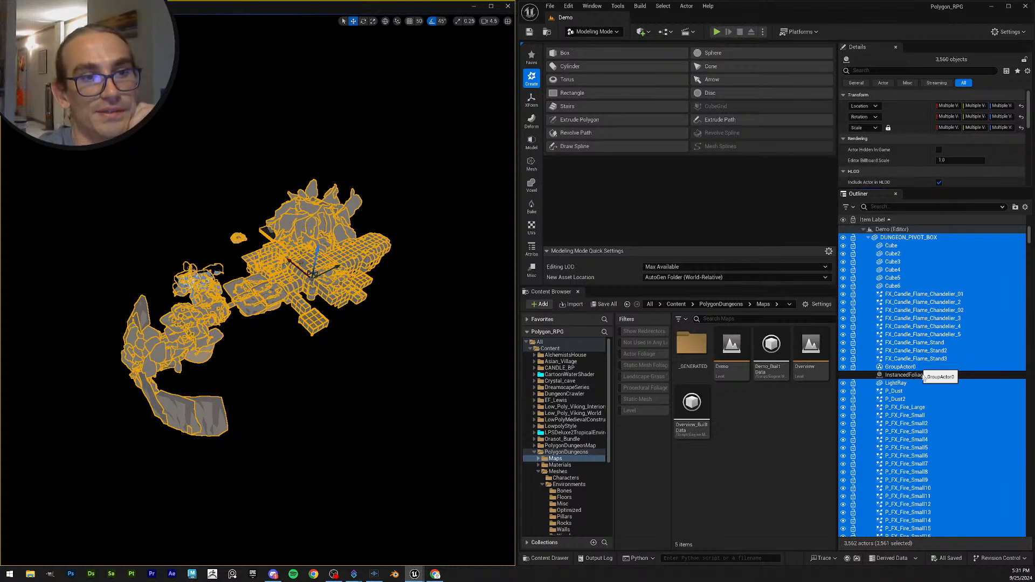
left_click(923, 375, "ctrl")
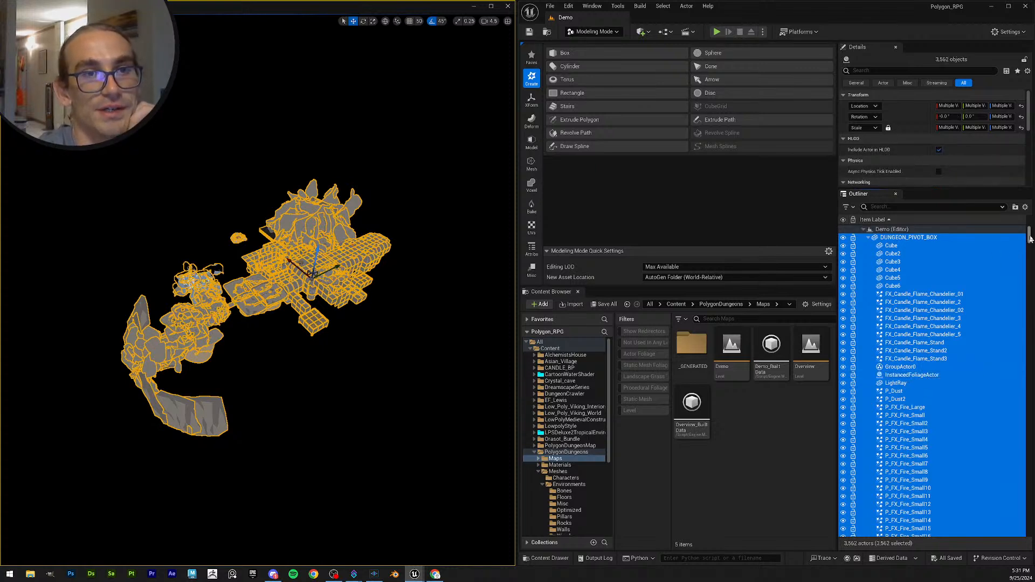
mouse_move(1030, 232)
left_mouse_down()
mouse_move(1028, 537)
mouse_move(1011, 221)
mouse_move(1024, 535)
mouse_move(1027, 226)
left_mouse_up()
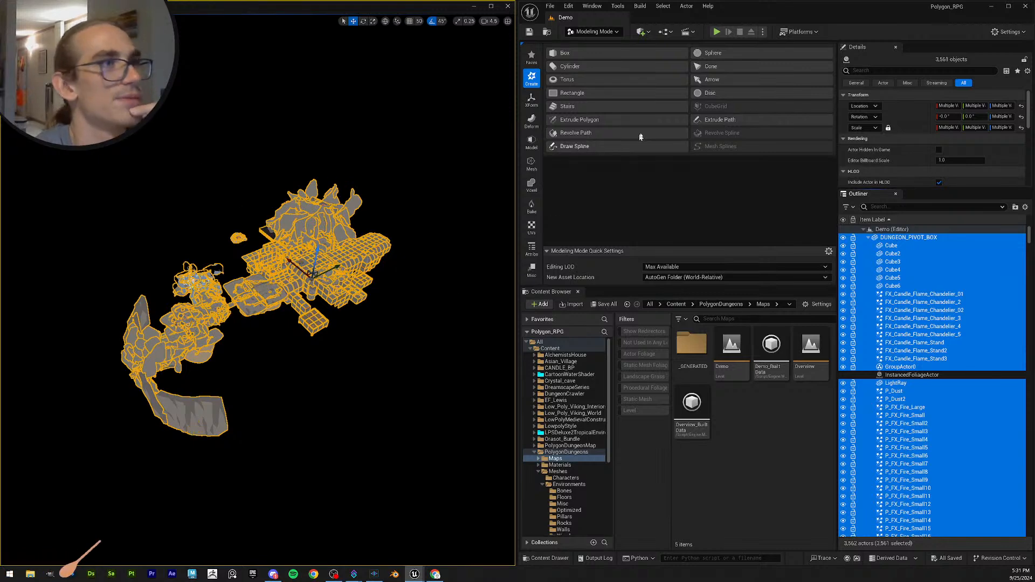
left_click(529, 32)
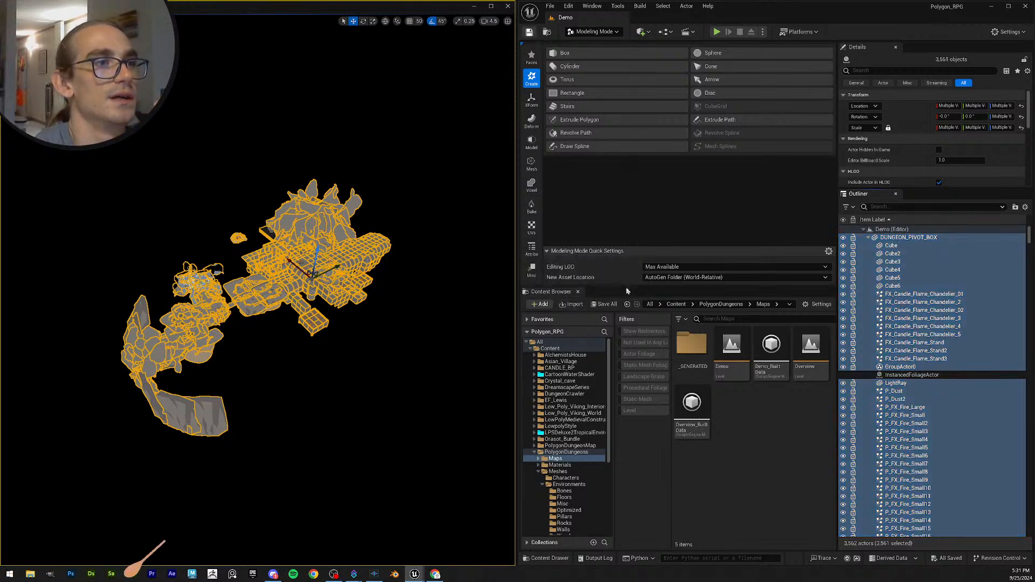
left_click(610, 307)
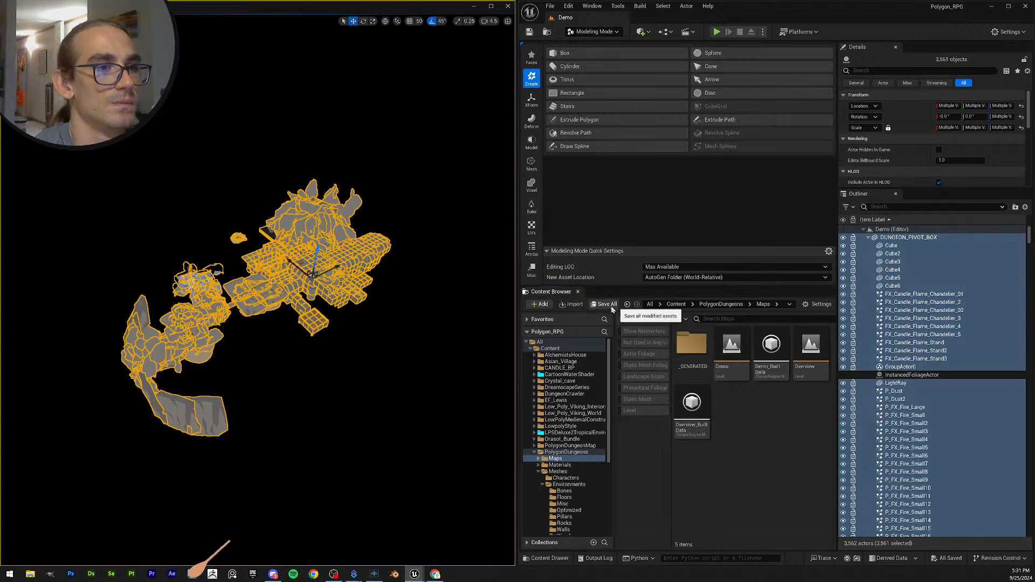
Search the Content folder for "third person" with only levels shown, and open the ThirdPersonMap level.
left_click(549, 349)
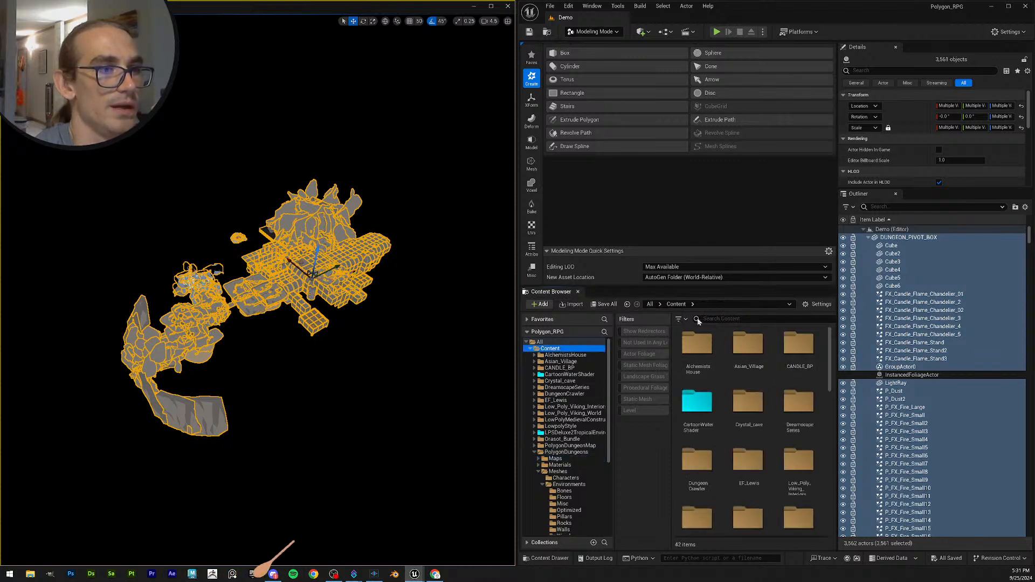
left_click(714, 318)
type("th")
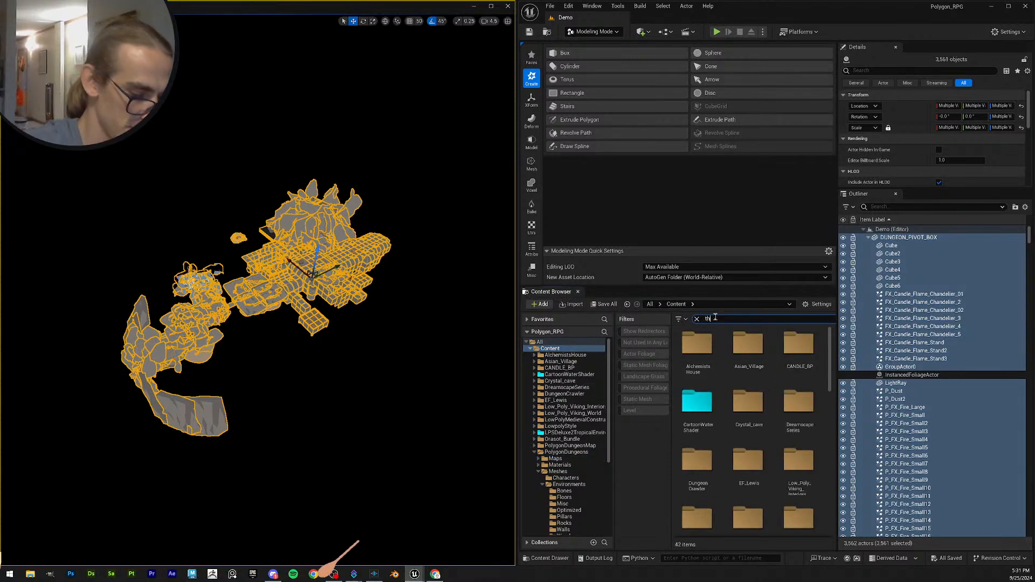
type("ird per")
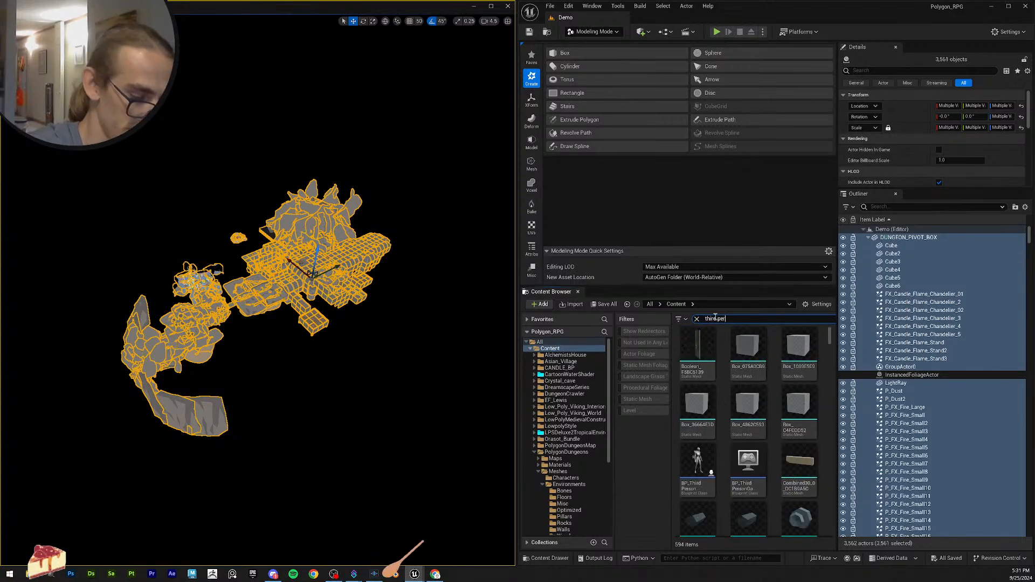
type("son")
left_click(639, 410)
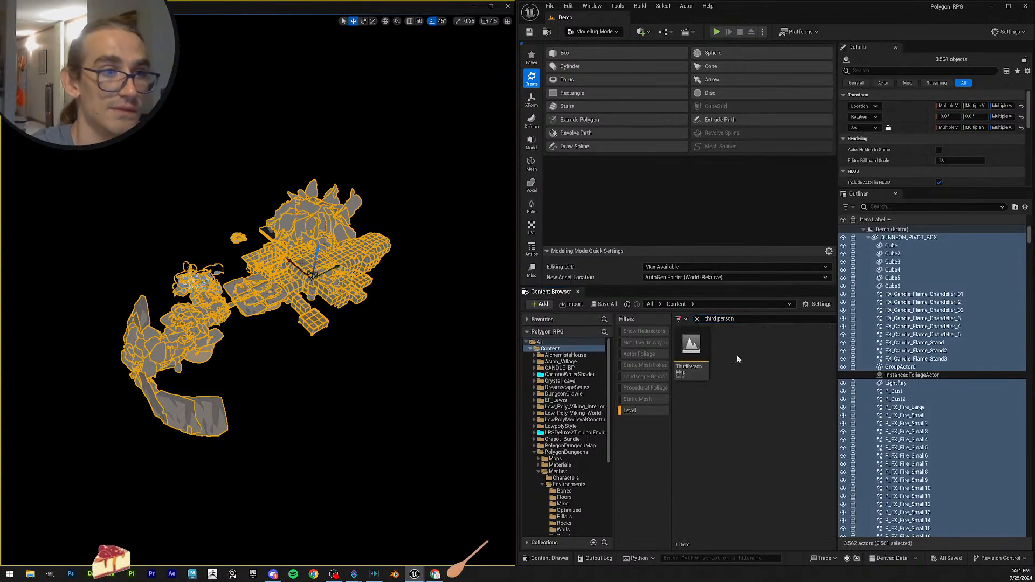
double_click(700, 350)
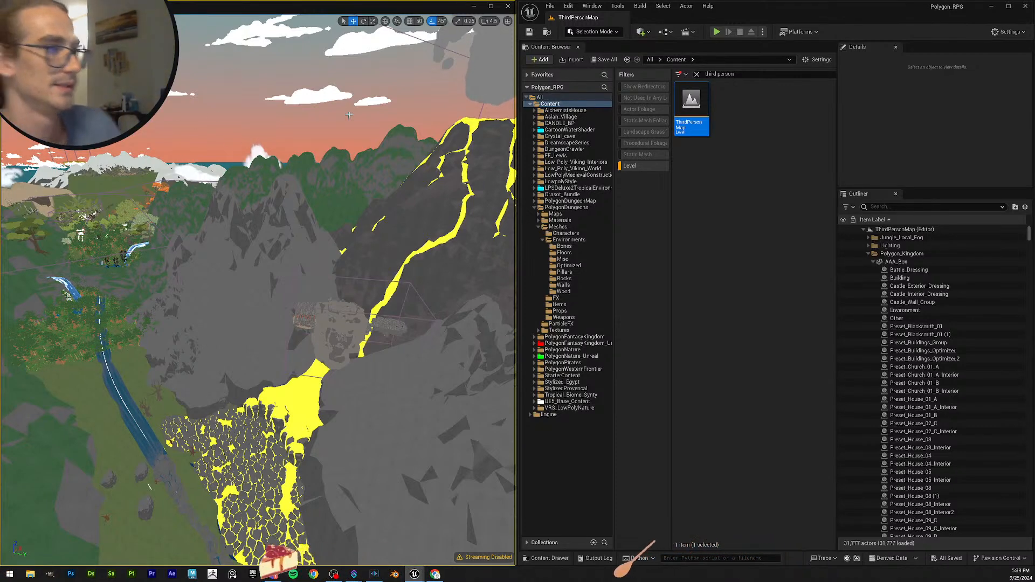
Switch the ThirdPersonMap viewport back to the Lit view mode.
left_click(76, 21)
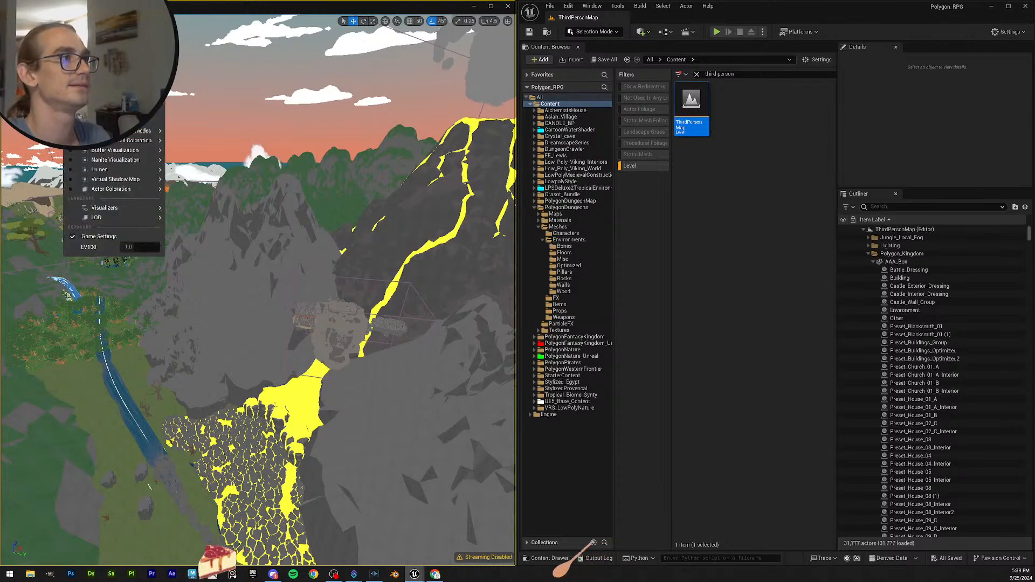
left_click(108, 51)
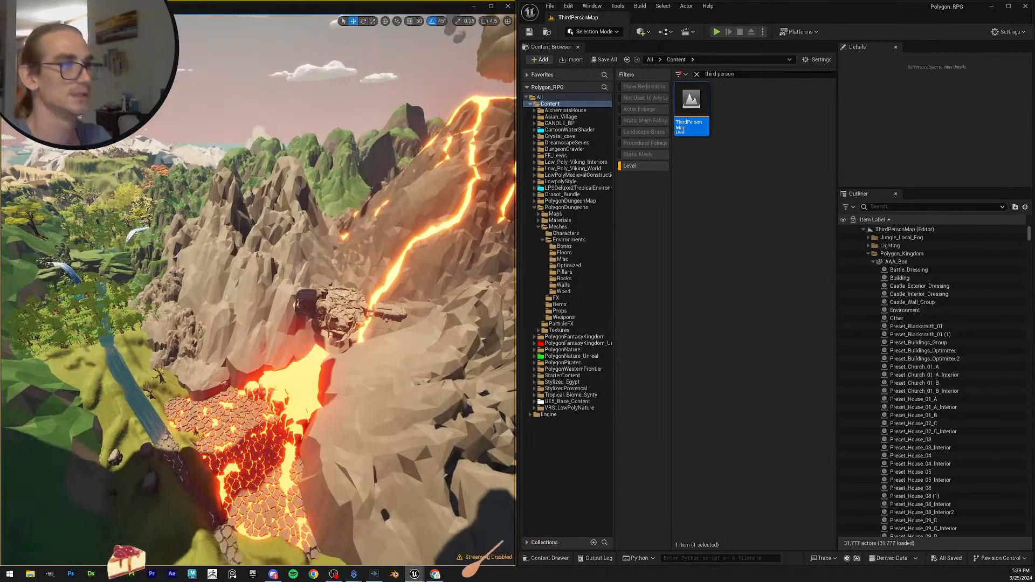
right_click_drag(258, 291, 308, 307)
key("w")
mouse_move(333, 235)
right_mouse_down()
mouse_move(330, 255)
mouse_move(302, 232)
mouse_move(333, 235)
right_mouse_up()
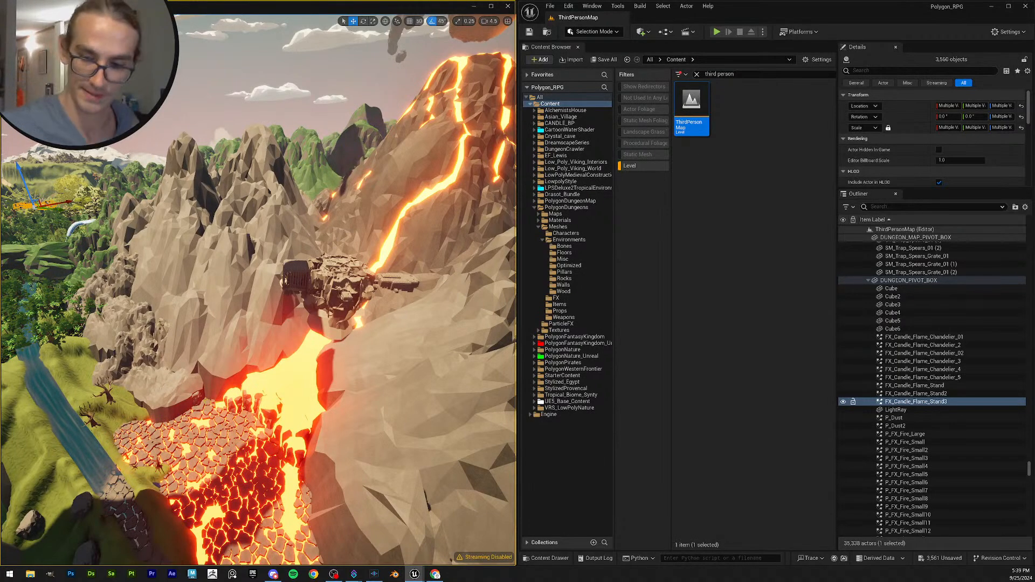
Frame the pasted dungeon actors in ThirdPersonMap and examine where they sit in the landscape.
key("f")
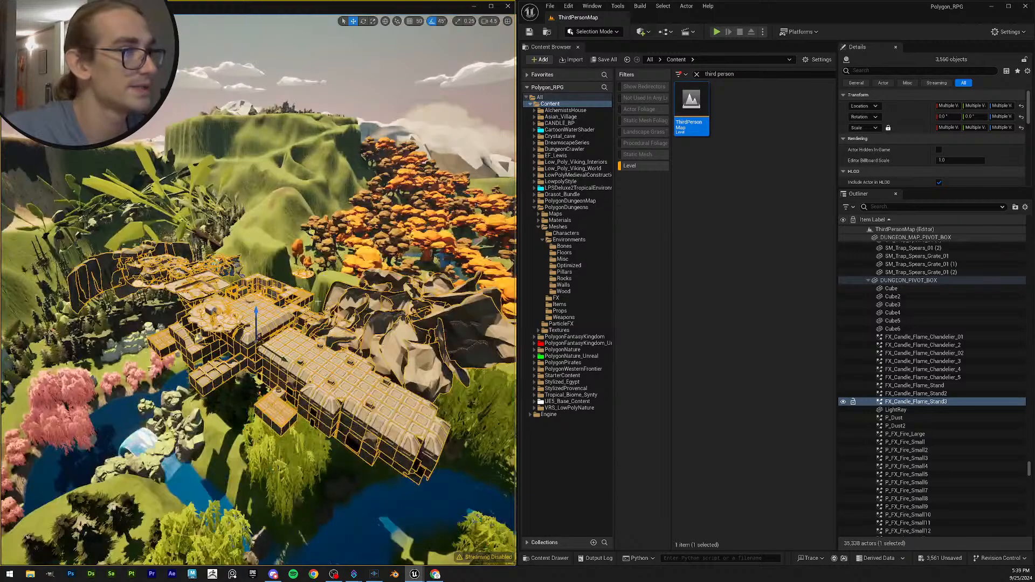
key("a")
scroll(318, 302, "up", 2)
right_click_drag(318, 302, 458, 294)
key("s")
key("w")
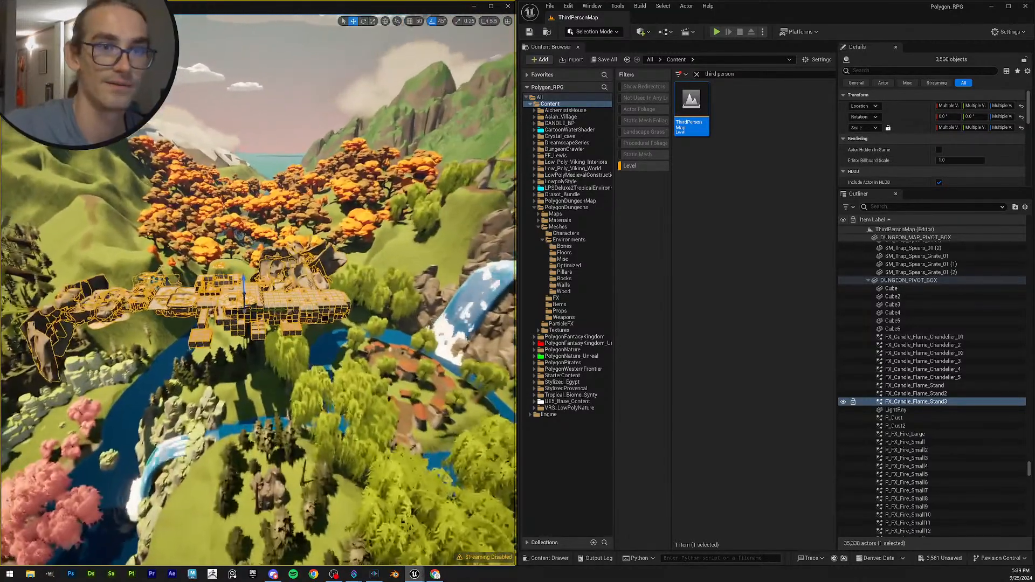
Select only DUNGEON_PIVOT_BOX and examine the landscape around the dungeon, from the volcano to the orange forest.
left_click(937, 280)
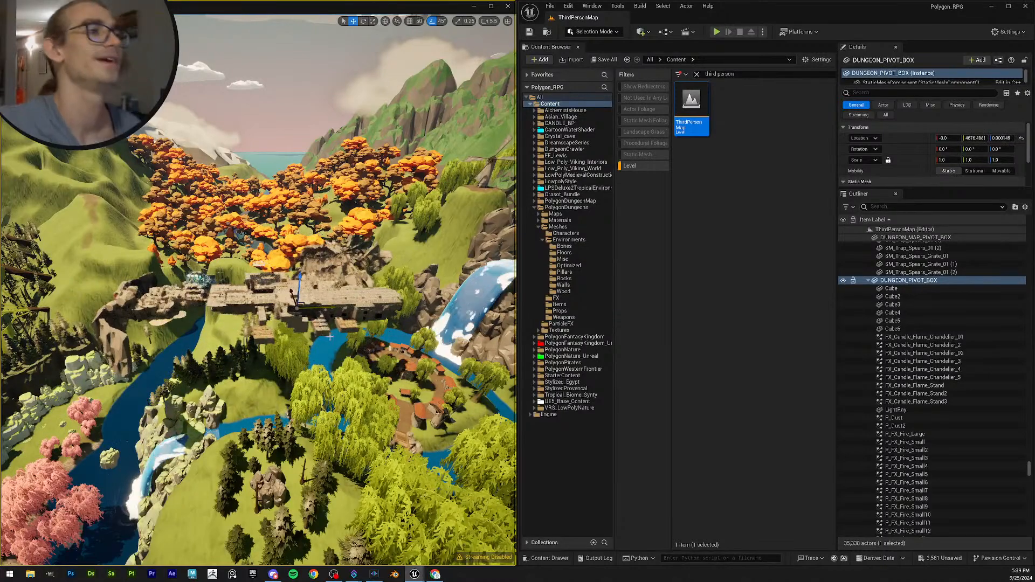
key("s")
right_click_drag(343, 350, 406, 345)
scroll(343, 351, "up", 5)
key("s")
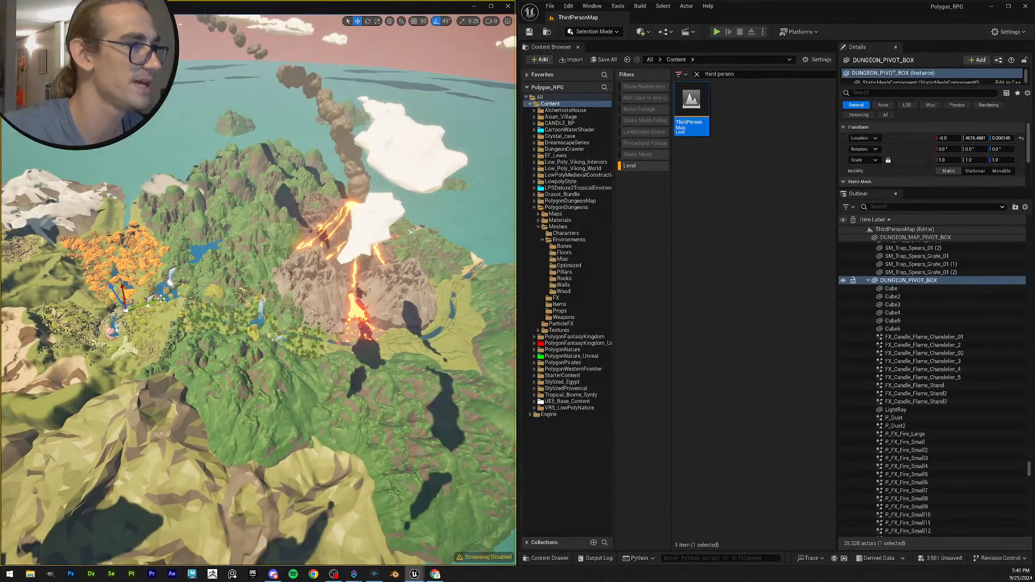
right_click_drag(407, 345, 309, 302)
key("w")
scroll(361, 322, "down", 1)
key("s")
scroll(347, 327, "down", 3)
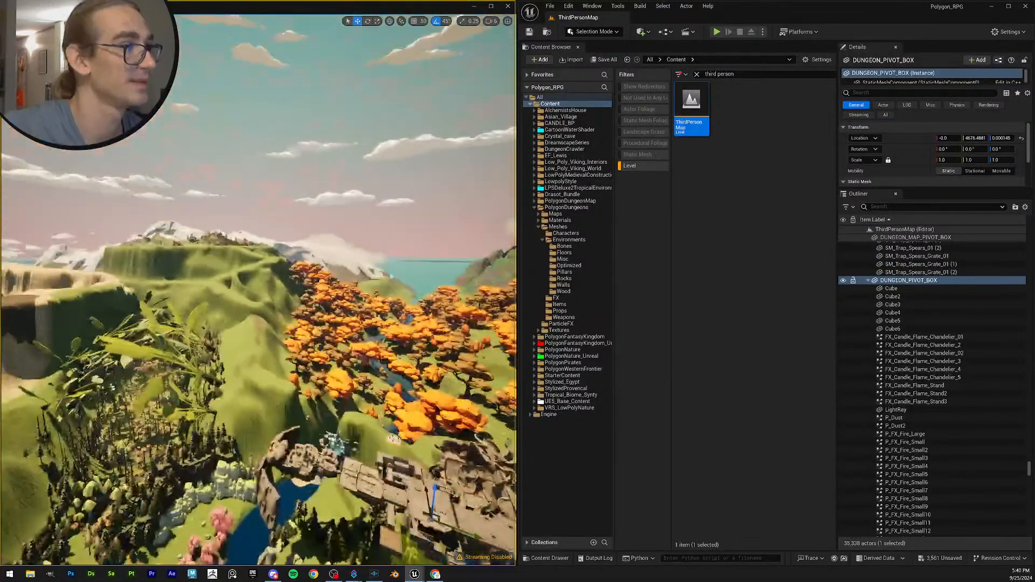
Examine the volcano, its lava channel and the surrounding rock up close as a reference area of the map.
key("w")
scroll(313, 297, "up", 3)
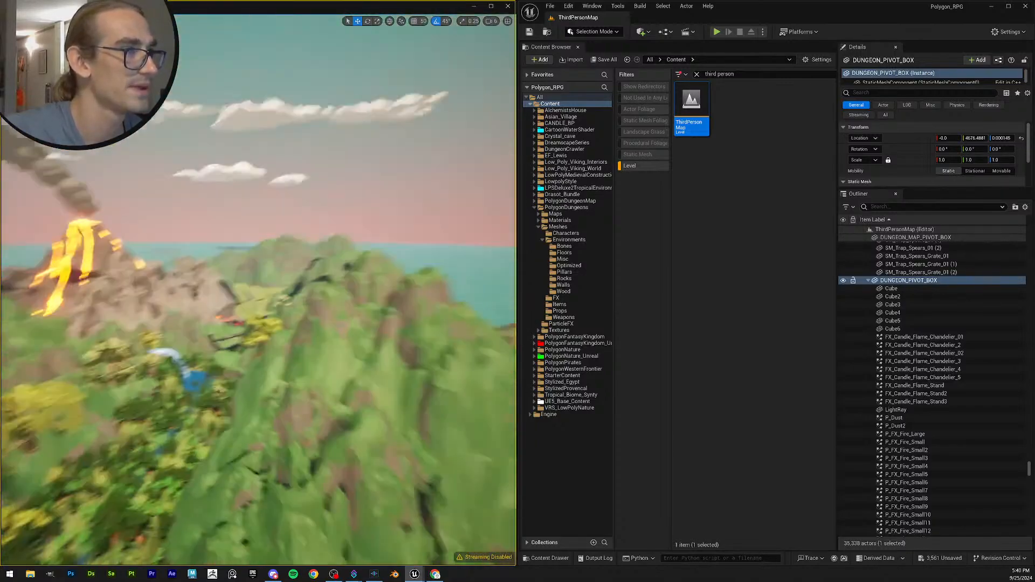
key("w")
scroll(258, 291, "up", 1)
right_click_drag(258, 291, 191, 309)
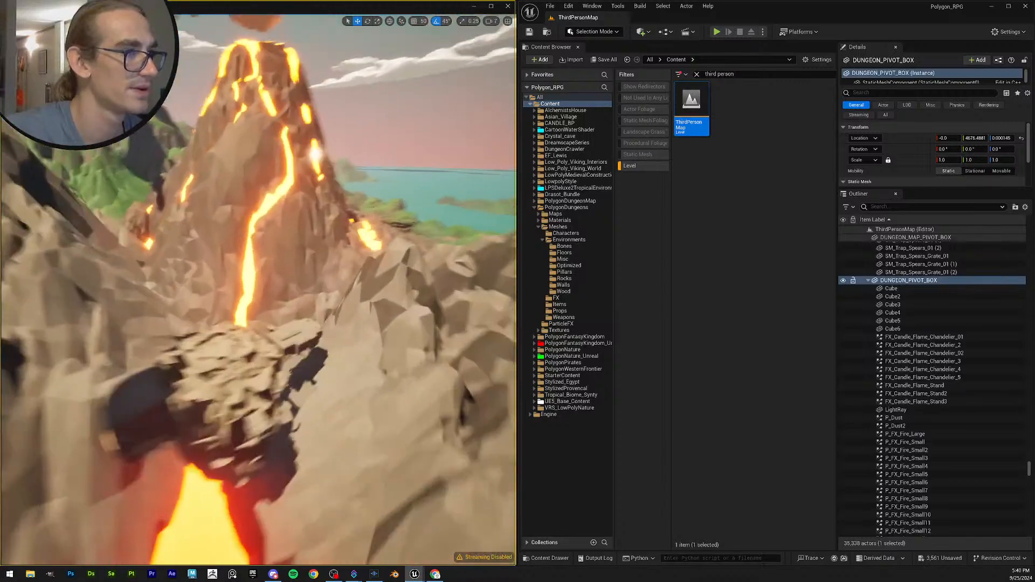
key("w")
mouse_move(258, 291)
right_mouse_down()
mouse_move(229, 290)
mouse_move(232, 312)
mouse_move(207, 326)
mouse_move(221, 273)
mouse_move(182, 263)
mouse_move(280, 308)
mouse_move(231, 320)
mouse_move(275, 285)
mouse_move(248, 285)
right_mouse_up()
key("w")
key("s")
key("w")
scroll(257, 291, "up", 1)
key("w")
key("s")
key("s")
key("w")
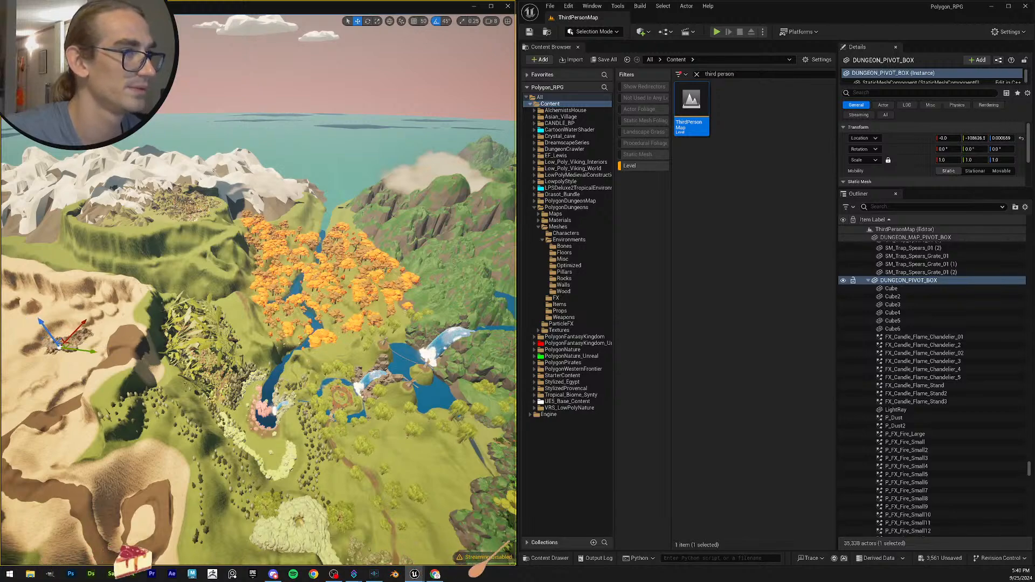
Raise DUNGEON_PIVOT_BOX out of the sandy canyon and shift it over the green hills beside it.
key("f")
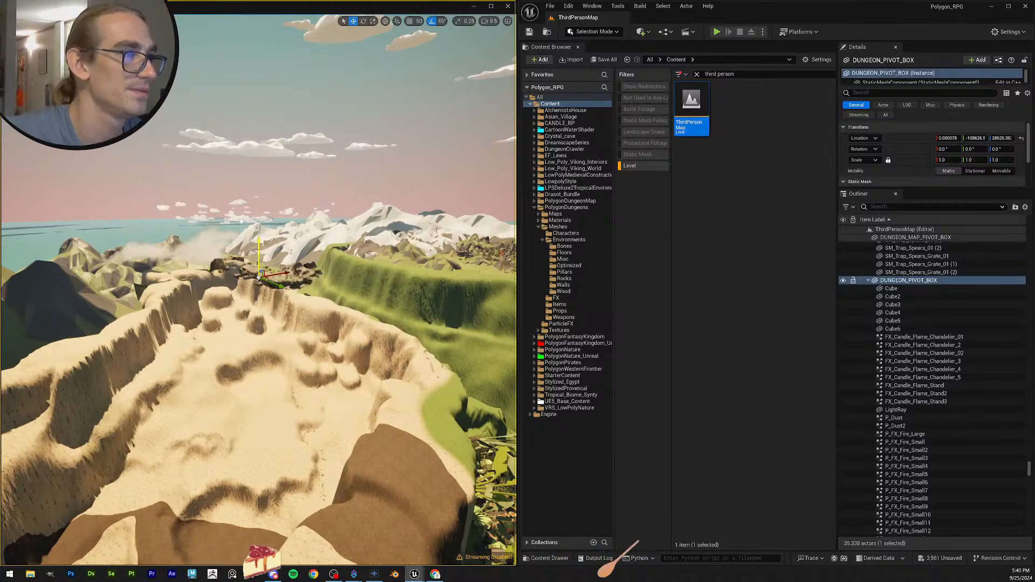
left_click_drag(241, 221, 243, 196)
key("f")
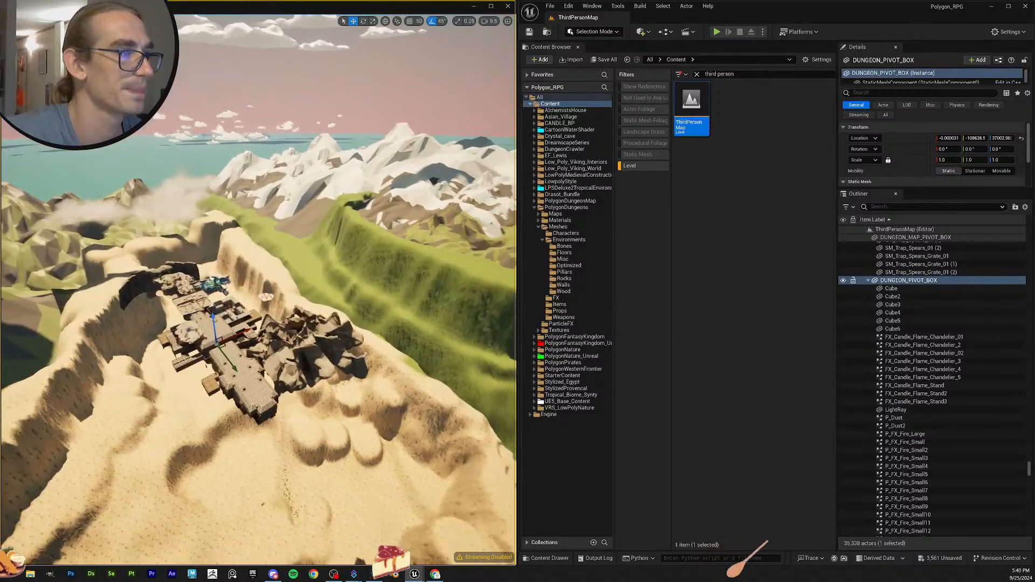
key("s")
right_click_drag(320, 324, 307, 344)
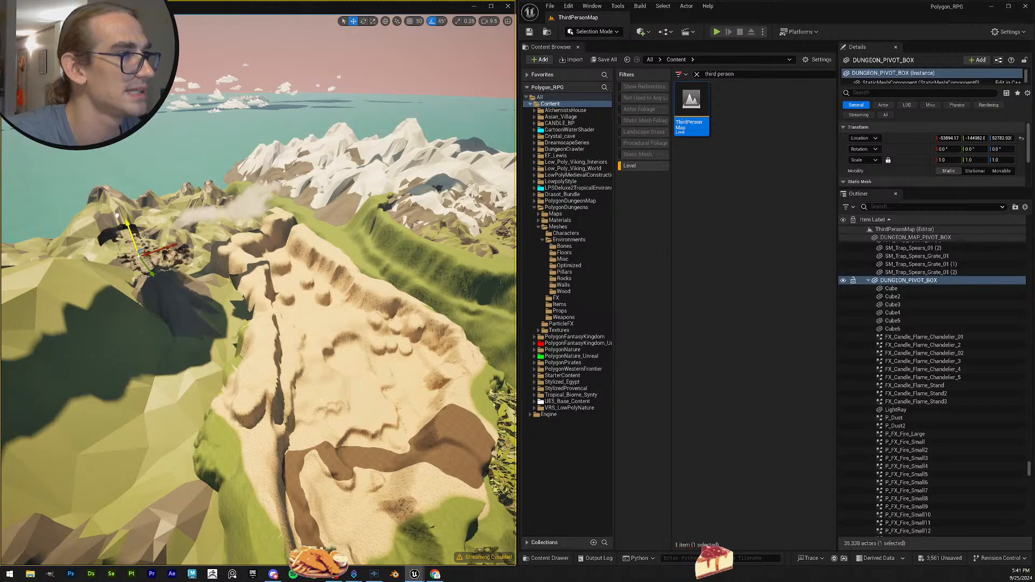
Shift DUNGEON_PIVOT_BOX farther out over the hills to a Y location of about -153720, and collapse its children in the Outliner.
key("Escape")
key("w")
right_click_drag(193, 242, 261, 221)
scroll(193, 242, "down", 3)
key("s")
key("w")
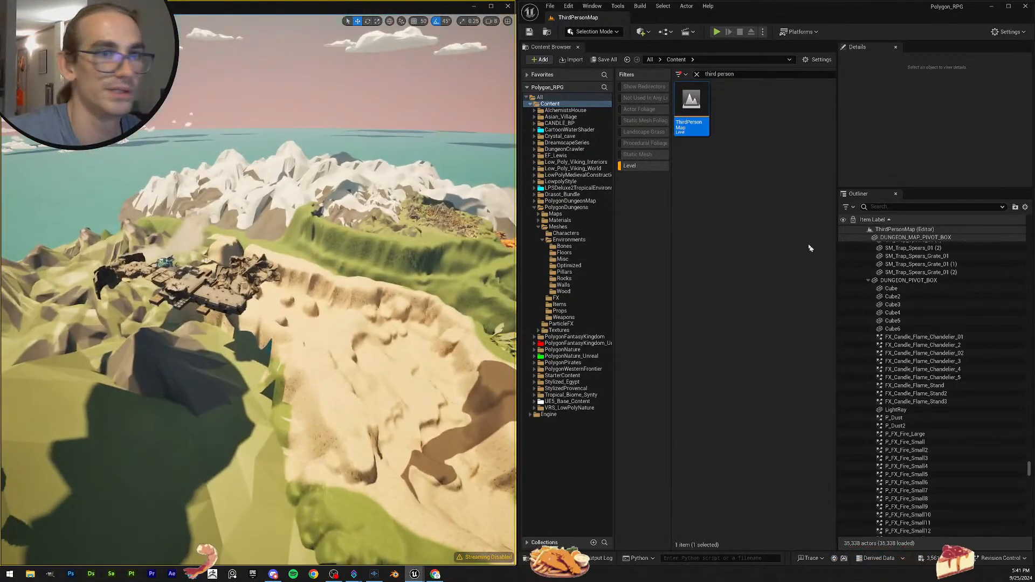
left_click(911, 280)
left_click_drag(224, 302, 200, 295)
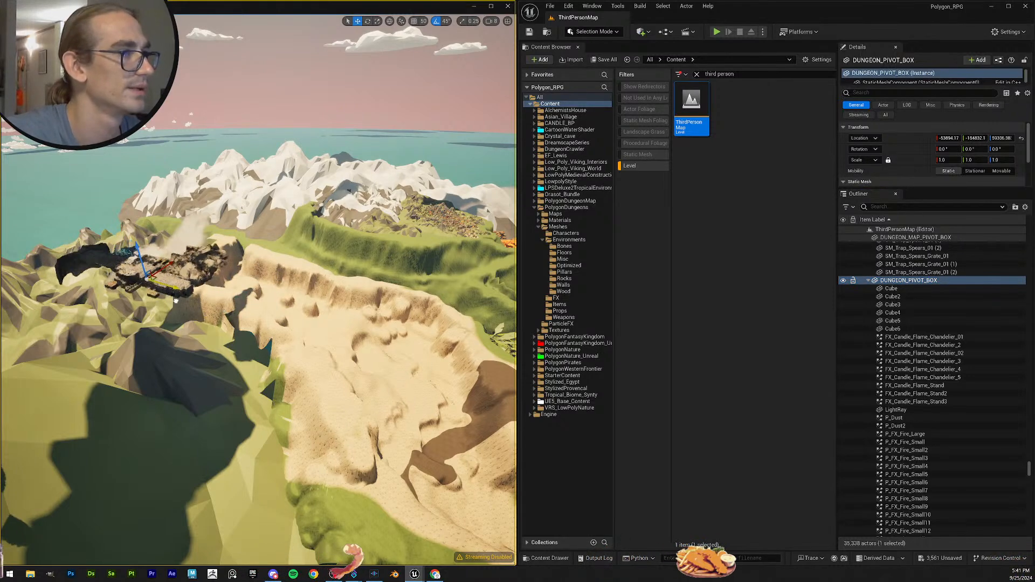
left_click(868, 280)
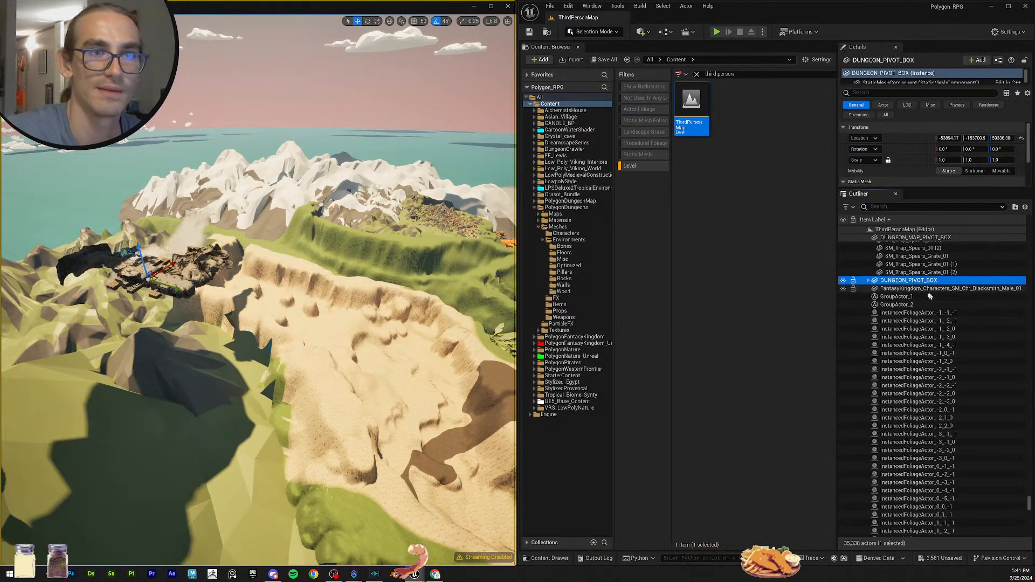
Clear the selection and save all modified content of the project.
right_click_drag(258, 291, 286, 335)
key("Escape")
key("w")
scroll(259, 291, "up", 3)
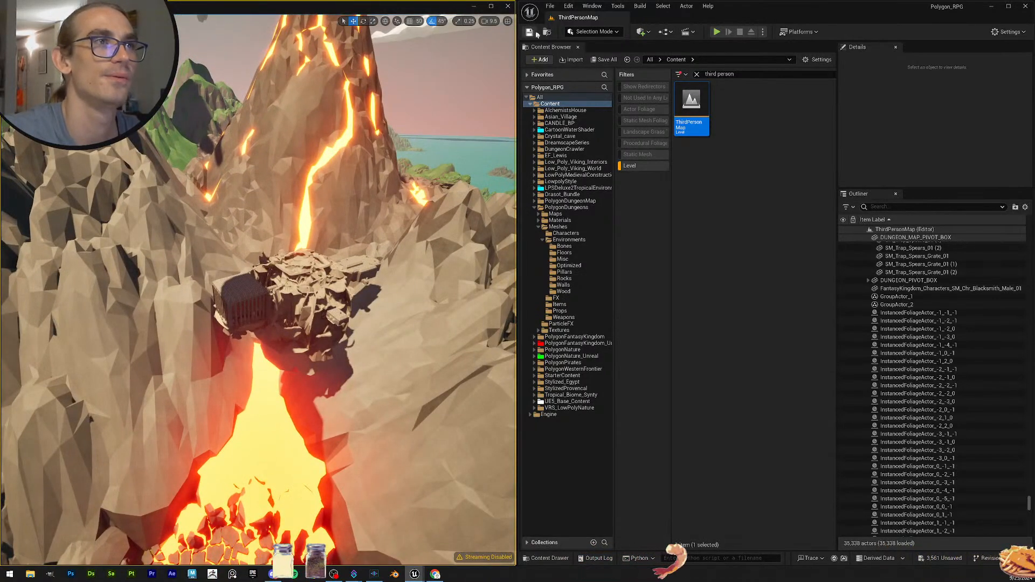
left_click(609, 60)
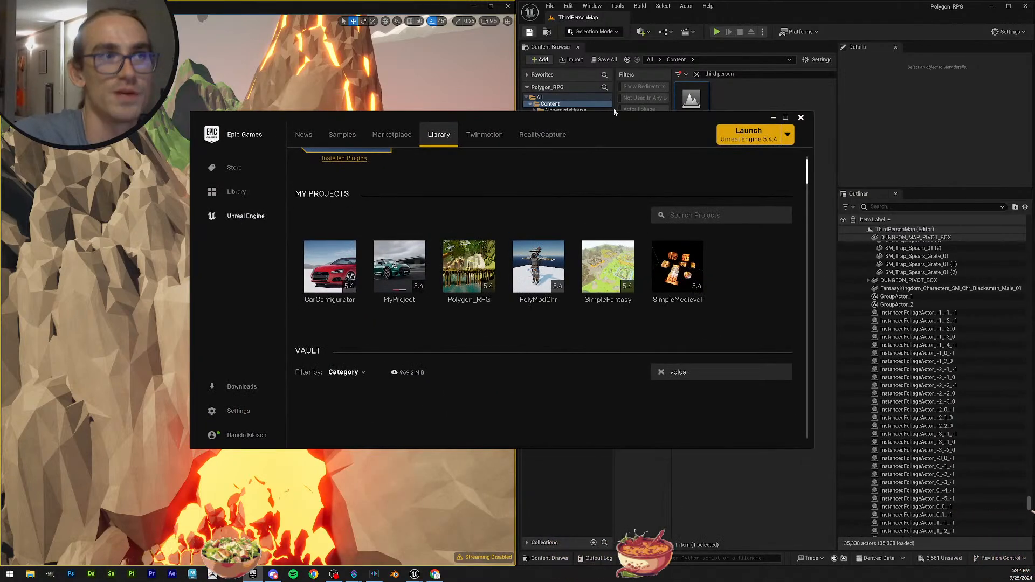
Enlarge the Epic Games Launcher library and check which categories the vault filter includes.
double_click(630, 121)
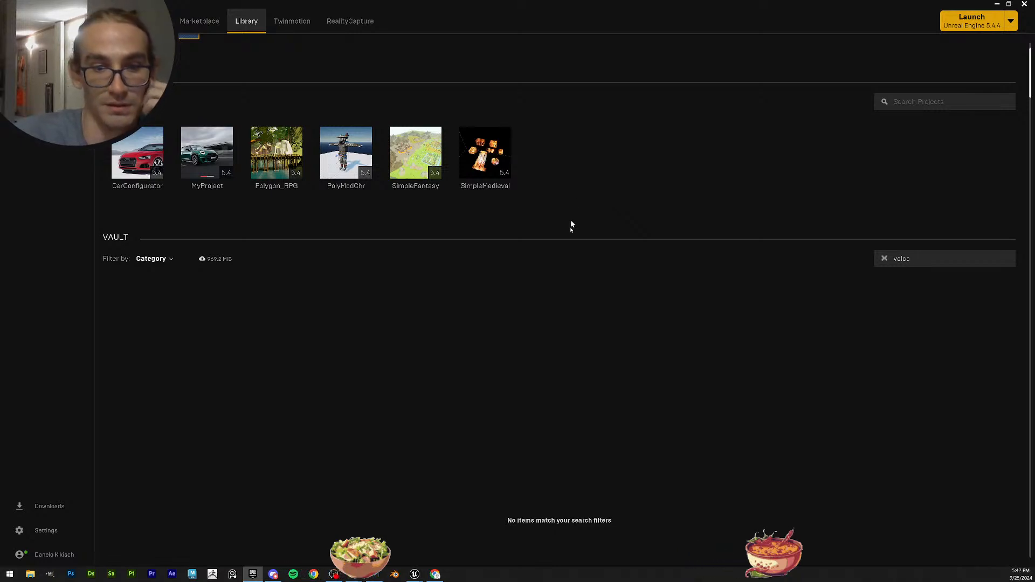
left_click(167, 260)
scroll(209, 322, "down", 6)
scroll(198, 286, "up", 8)
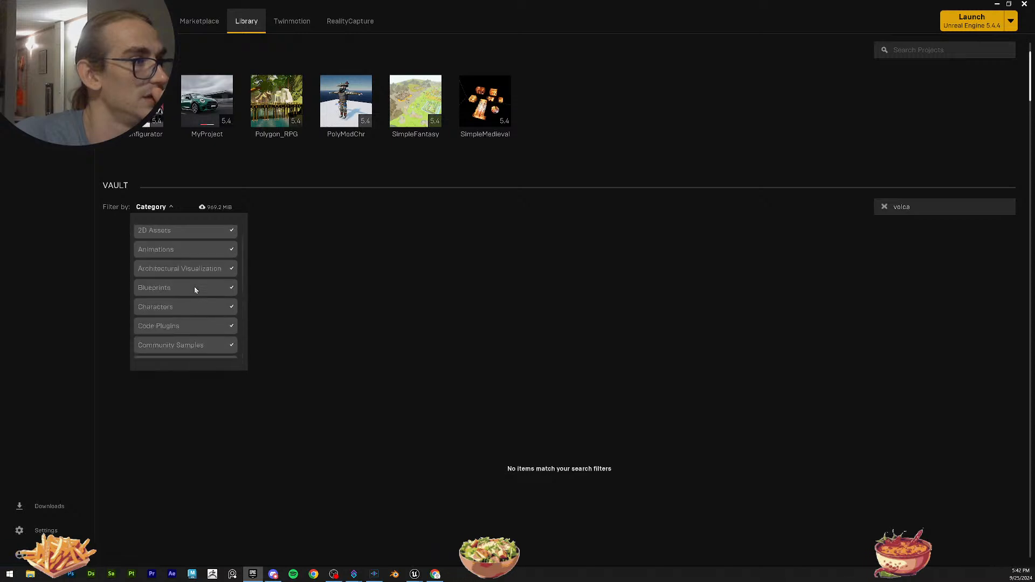
left_click(339, 370)
left_click(167, 337)
left_click(724, 386)
Clear the vault search and search the owned assets for "volca" again.
left_click(928, 337)
key("BackSpace")
key("BackSpace")
key("BackSpace")
key("BackSpace")
key("BackSpace")
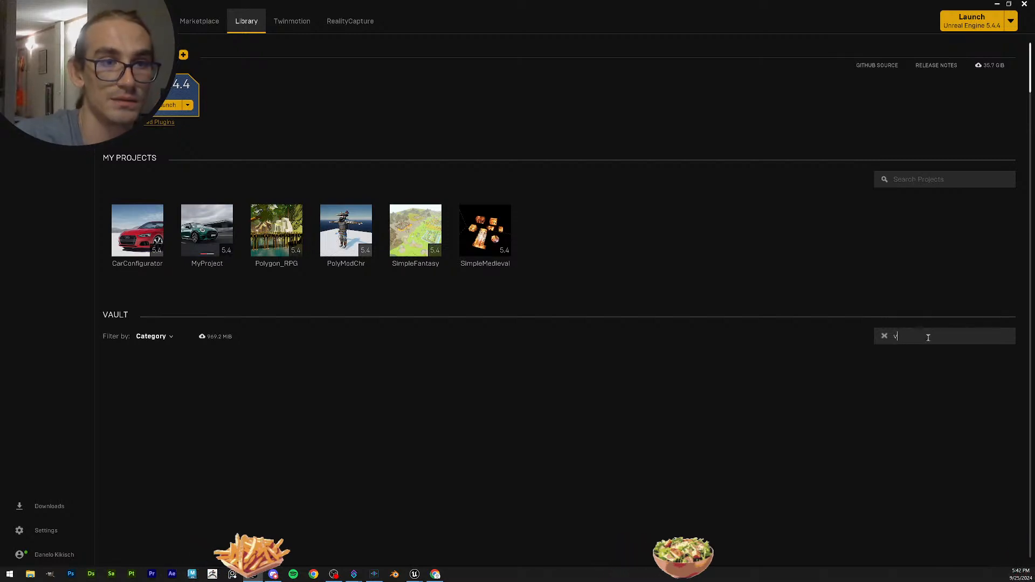
type("volca")
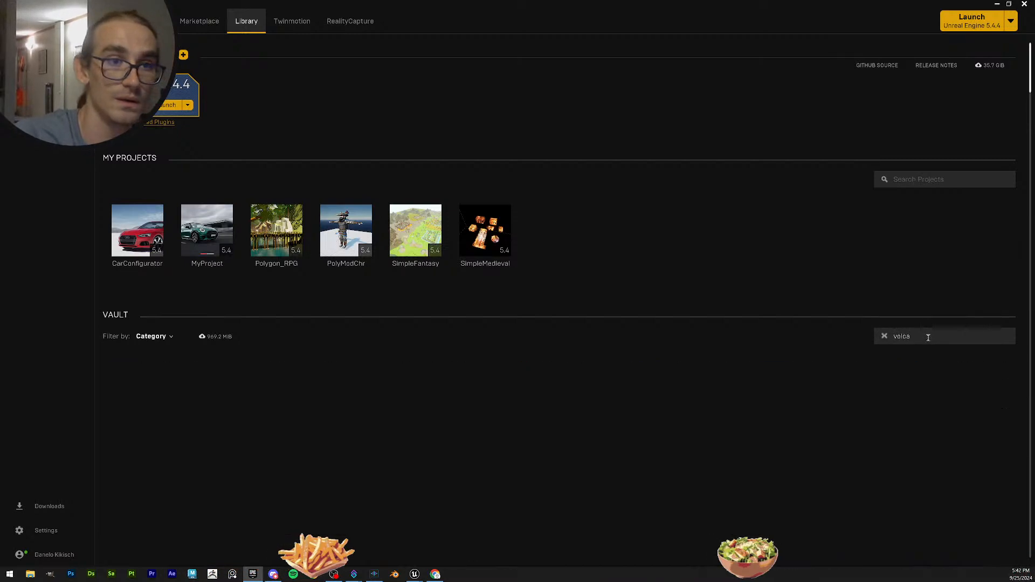
Replace the vault search term with "jungle".
key("BackSpace")
key("BackSpace")
key("BackSpace")
key("BackSpace")
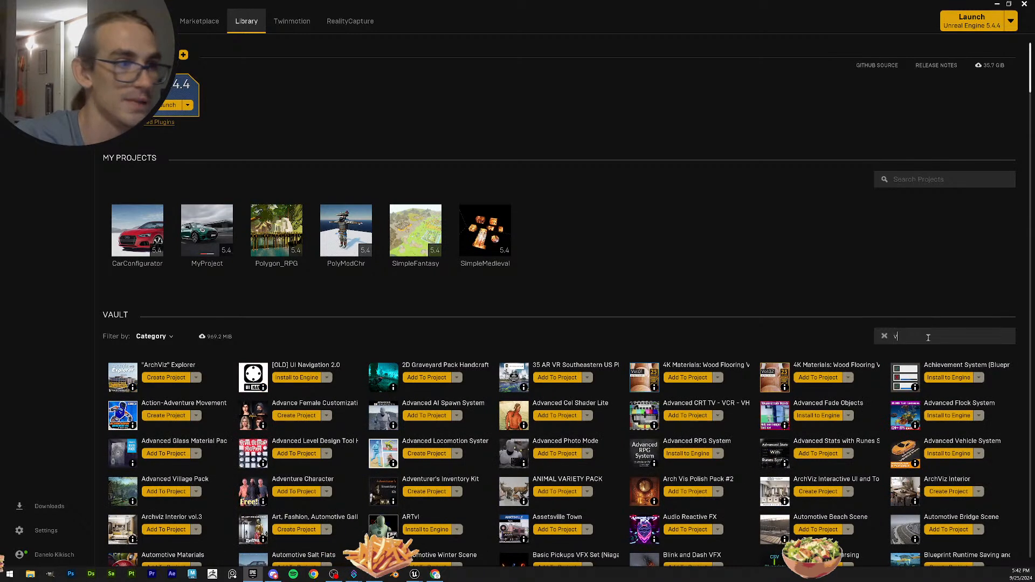
type("jungle")
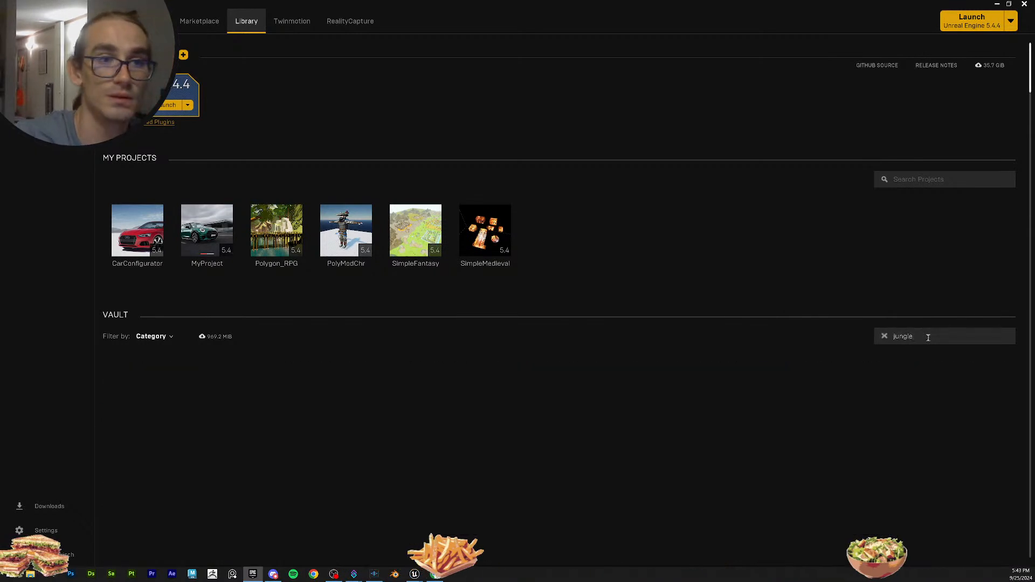
Clear the vault search, recheck the category filter, and search the owned assets for "low poly".
key("BackSpace")
key("BackSpace")
key("BackSpace")
key("BackSpace")
key("BackSpace")
key("BackSpace")
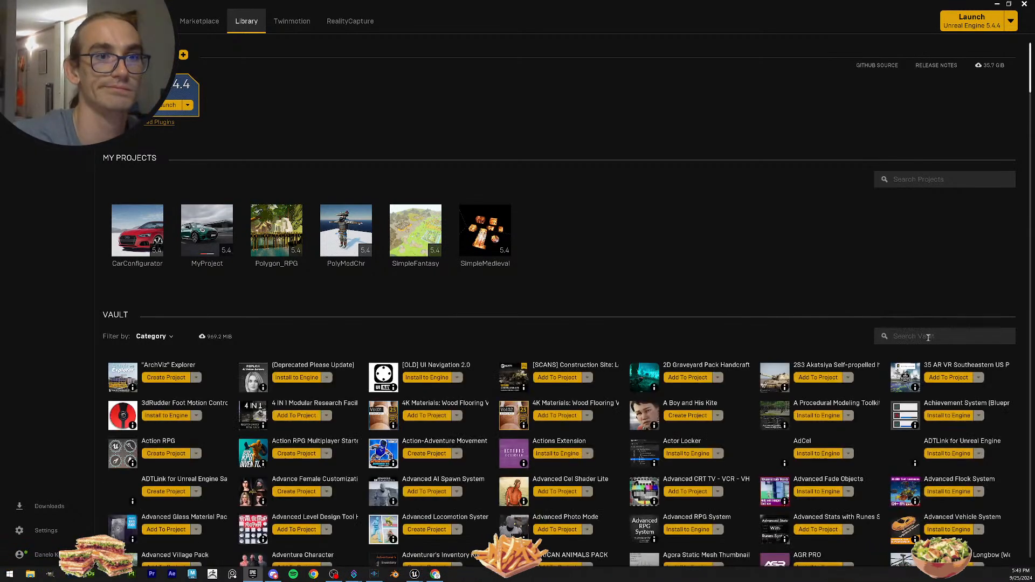
left_click(153, 336)
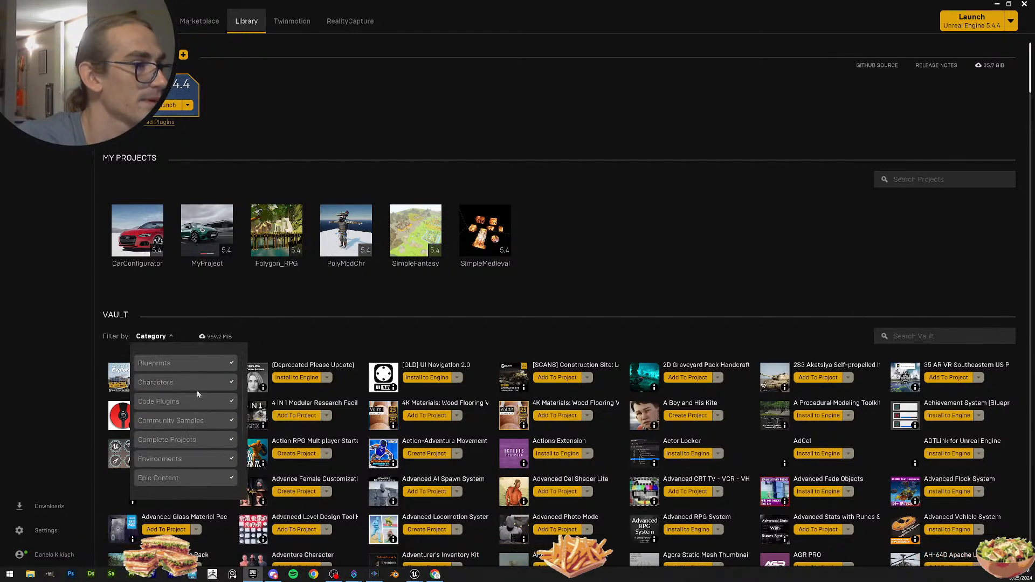
left_click(911, 335)
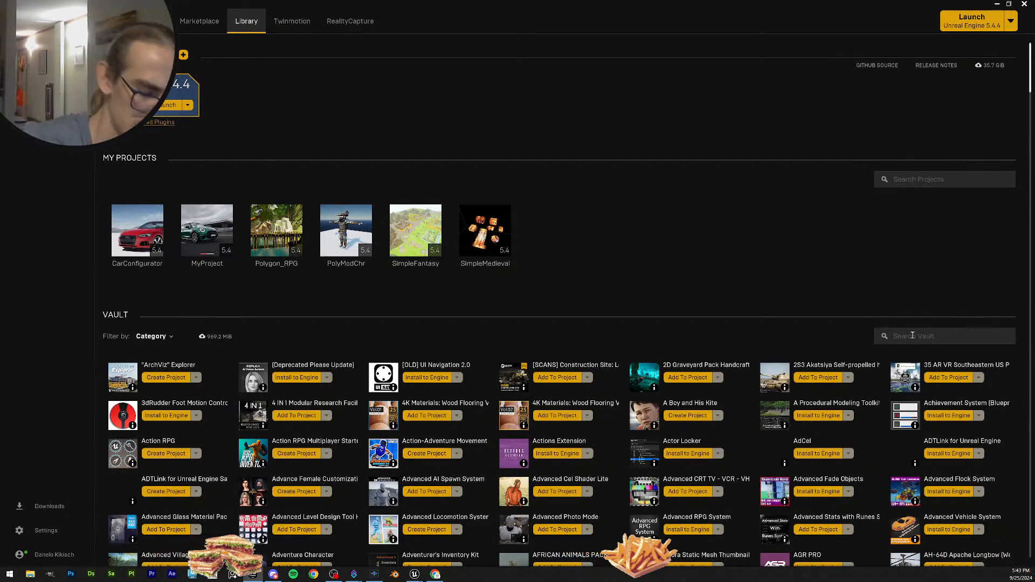
type("low p")
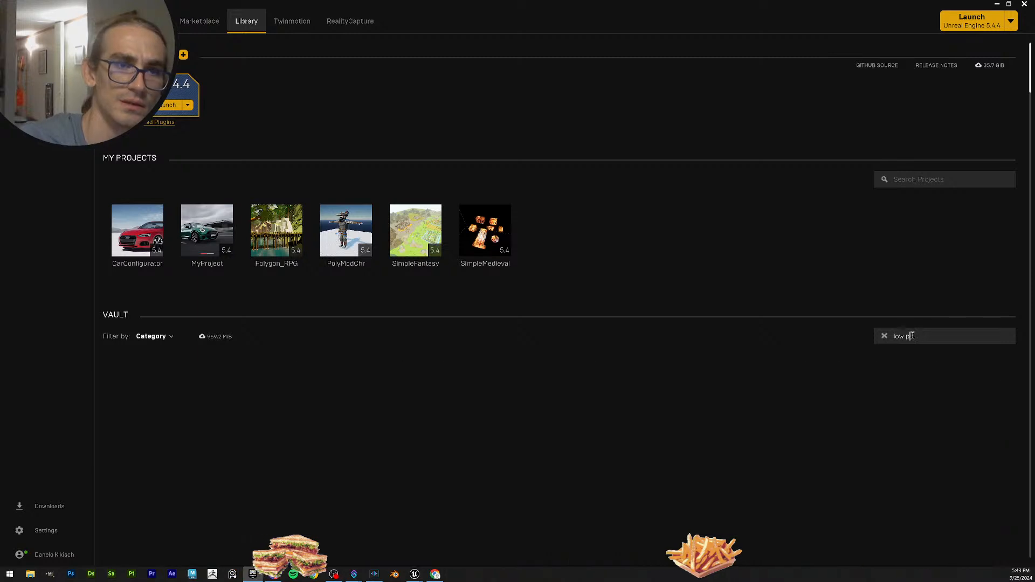
type("oly")
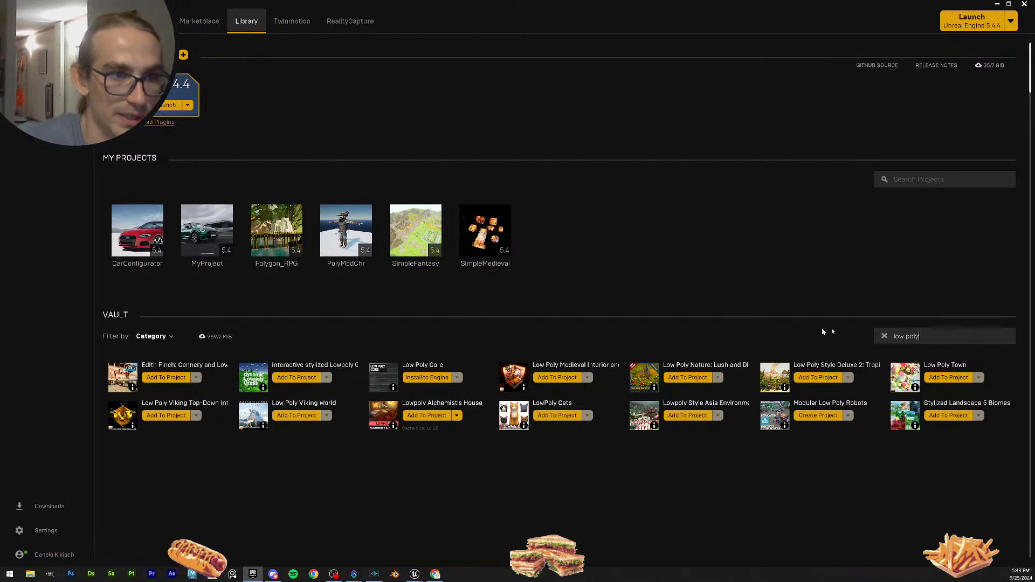
Open the details of the Low Poly Style Deluxe 2: Tropical Environment pack and highlight its title.
left_click(824, 367)
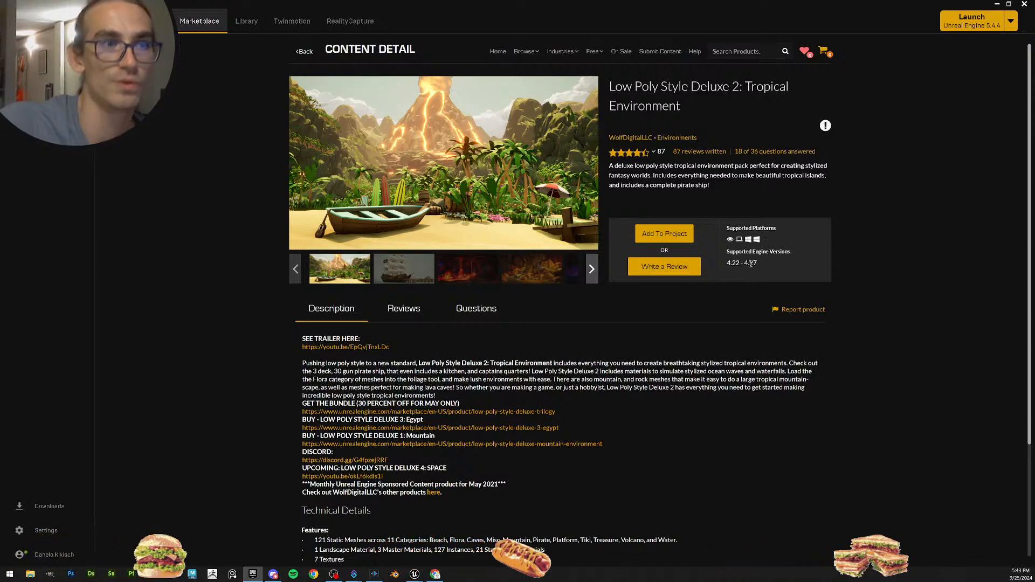
mouse_move(687, 109)
left_mouse_down()
mouse_move(613, 86)
mouse_move(683, 108)
left_mouse_up()
left_click(611, 86)
left_click(609, 90)
left_click_drag(609, 89, 762, 103)
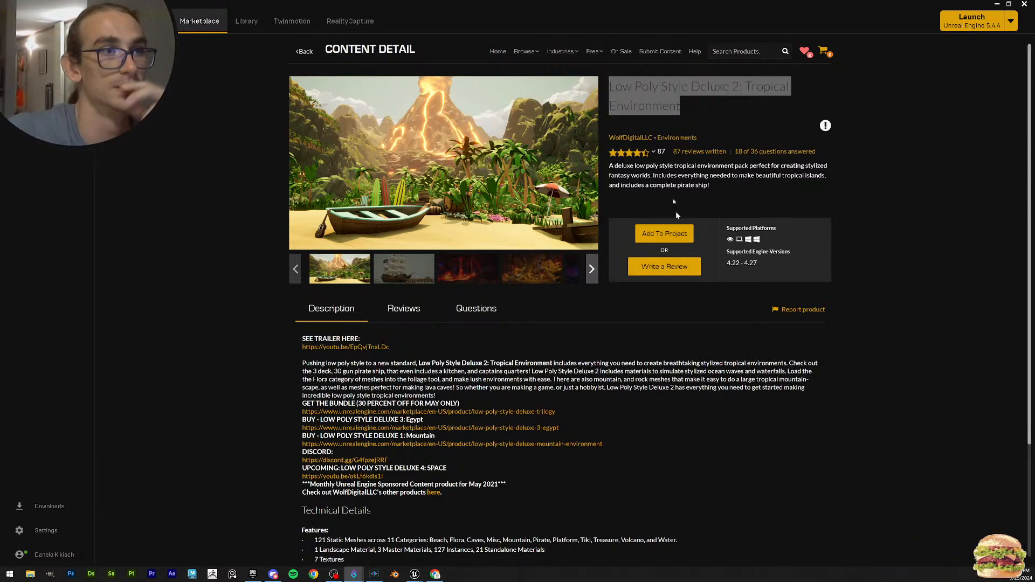
Highlight the Low Poly Style Deluxe 2: Tropical Environment title on its marketplace page, and switch to the Unreal Editor.
left_click(698, 118)
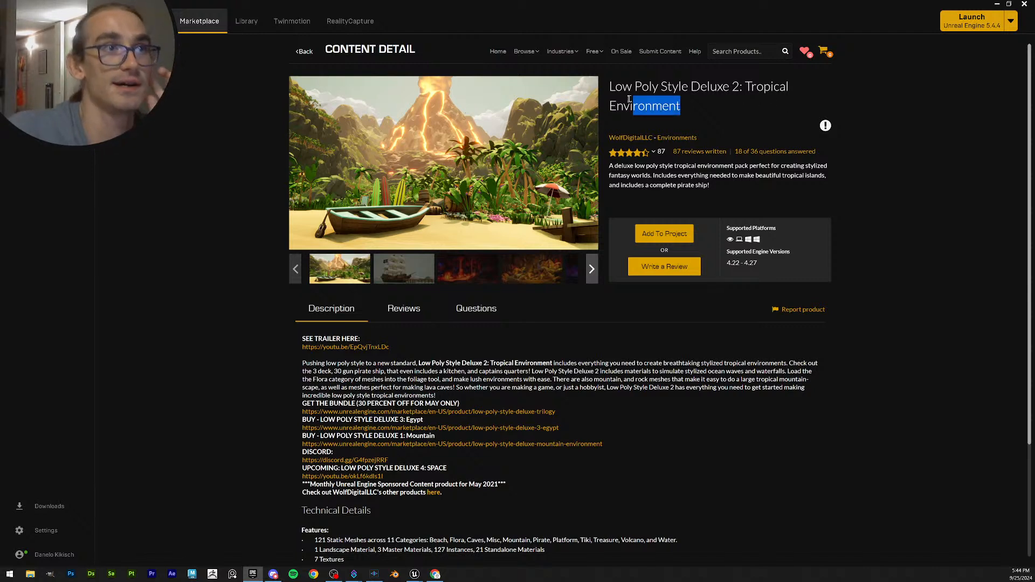
left_click_drag(629, 98, 610, 88)
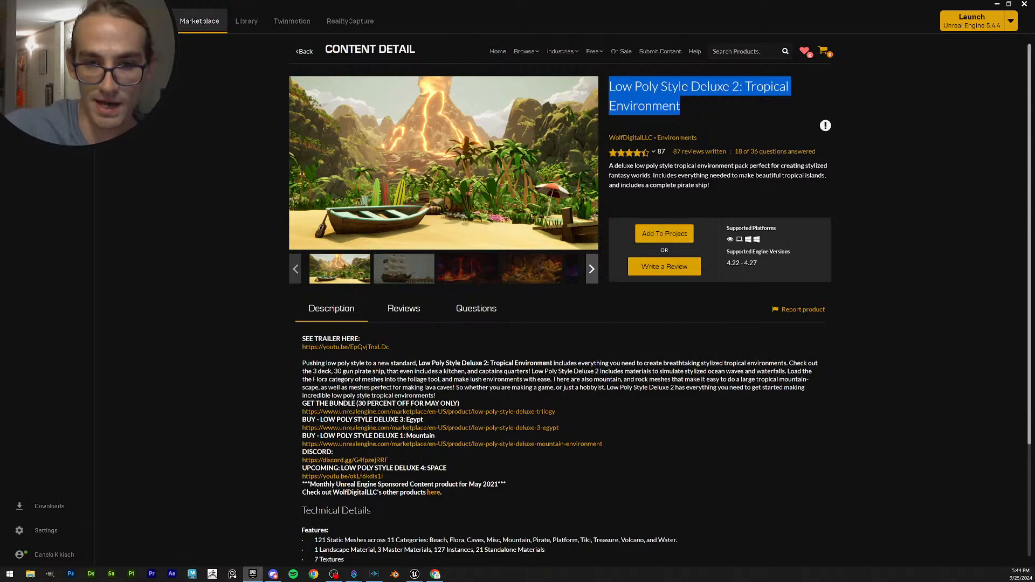
key("alt+Tab")
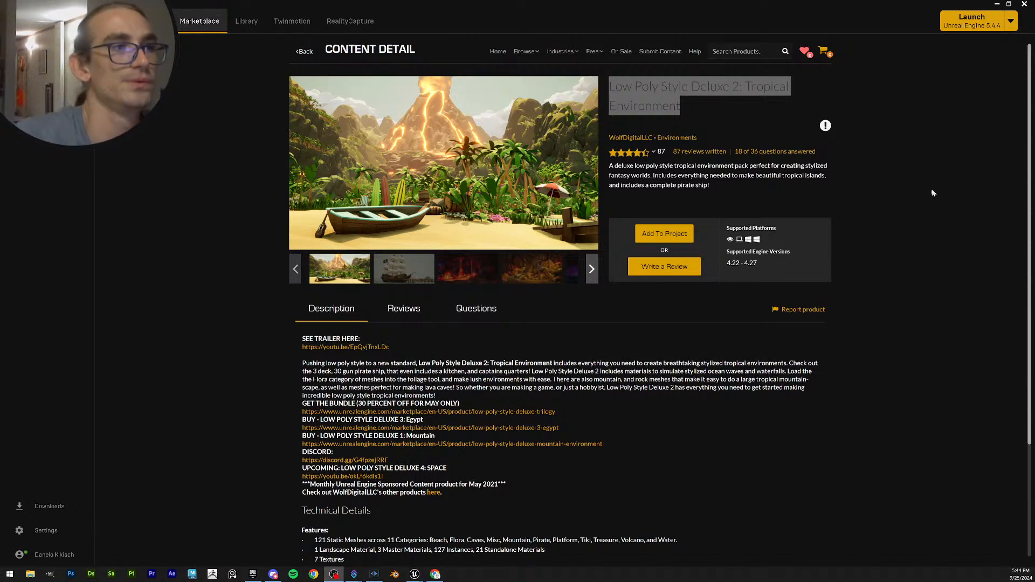
left_click(996, 5)
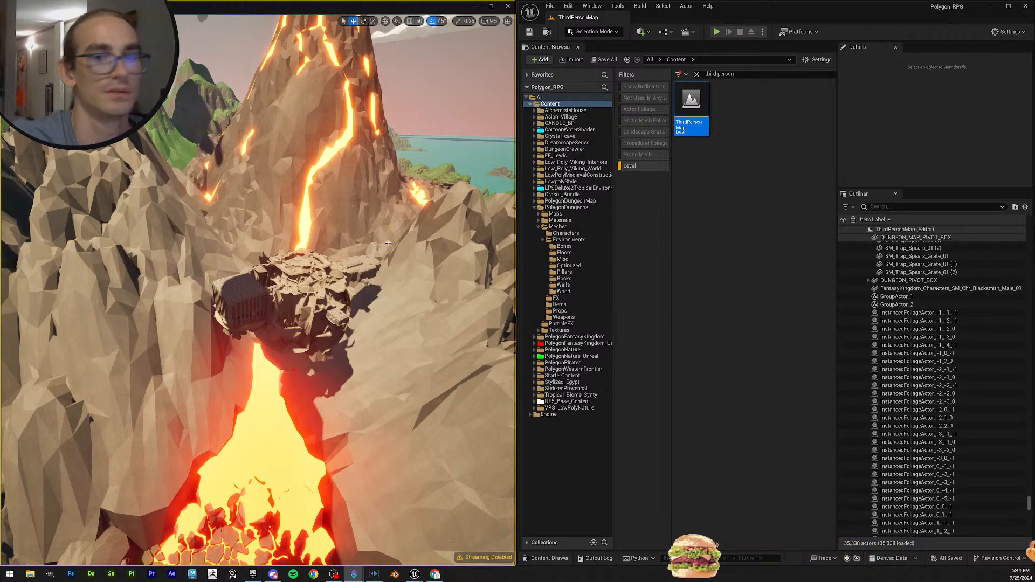
Inspect the floating dungeon beside the lava flow and volcano, and select its attached actors.
key("s")
right_click_drag(258, 291, 508, 330)
scroll(258, 291, "down", 2)
scroll(258, 291, "down", 2)
mouse_move(420, 578)
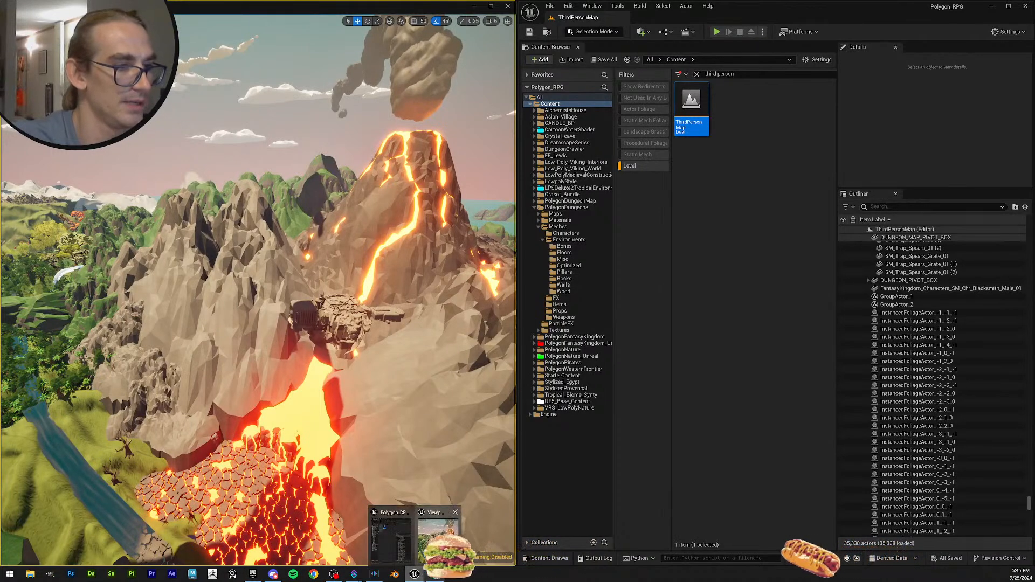
right_click_drag(342, 266, 396, 275)
scroll(342, 266, "down", 3)
key("w")
key("w")
mouse_move(308, 316)
right_mouse_down()
mouse_move(288, 302)
mouse_move(332, 324)
mouse_move(308, 316)
right_mouse_up()
left_click(317, 303)
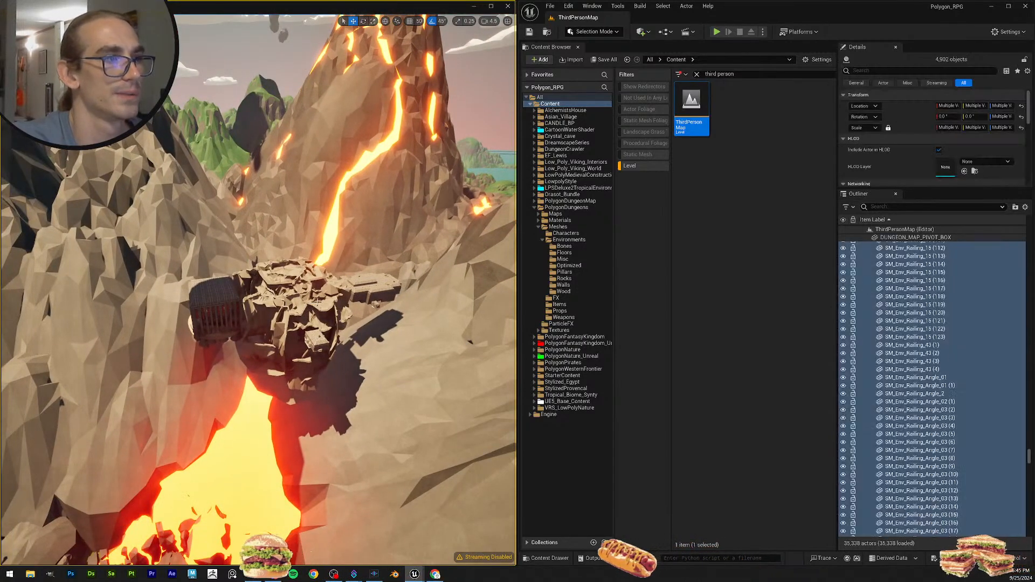
Collapse the Polygon_Kingdom and Volcano_Jungle folders and the AAAA_Box hierarchy at the start of the level's actor list.
scroll(935, 397, "up", 8)
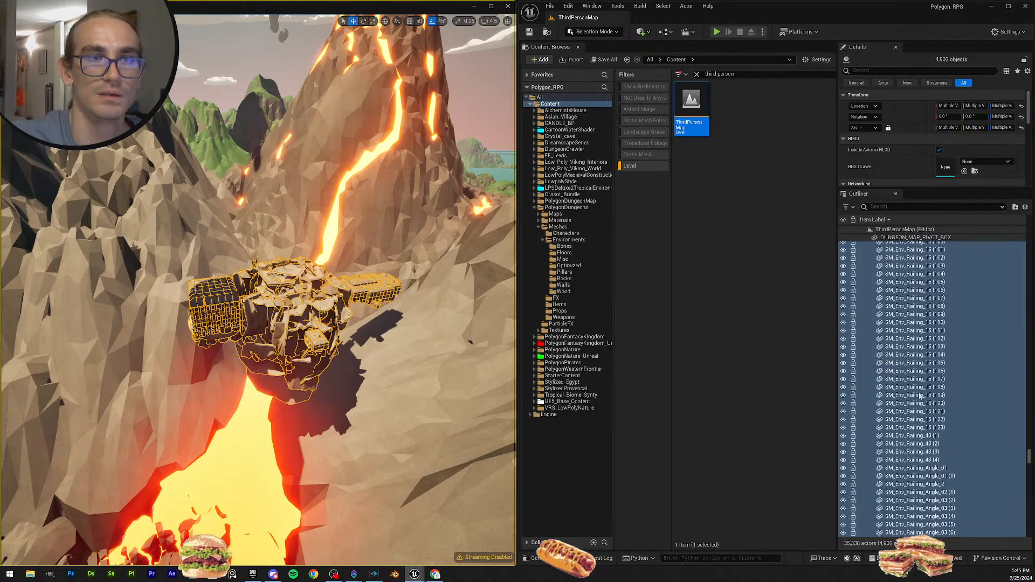
left_click_drag(1028, 455, 1007, 236)
scroll(886, 269, "up", 8)
scroll(875, 258, "up", 8)
scroll(878, 261, "up", 8)
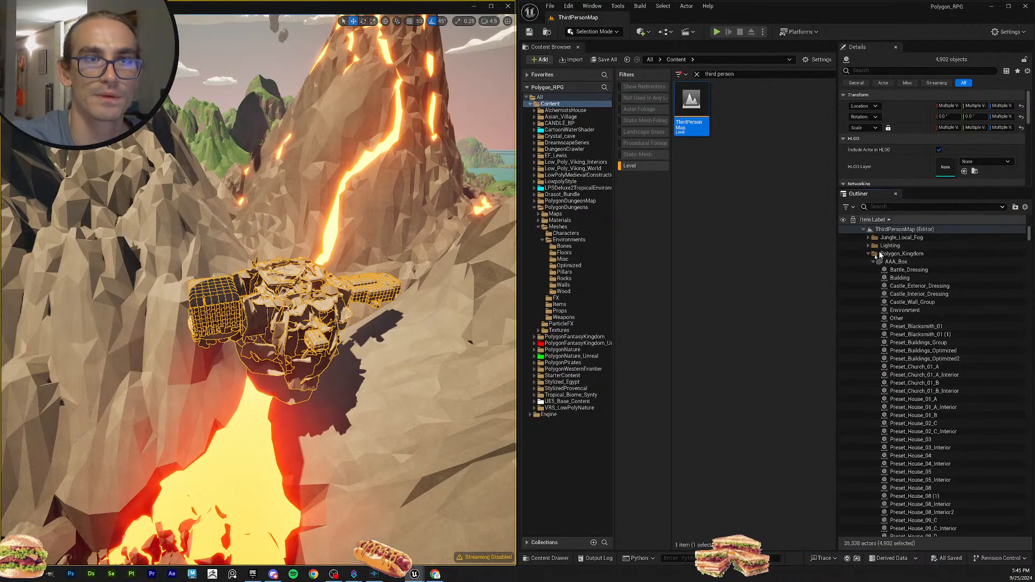
left_click(868, 254)
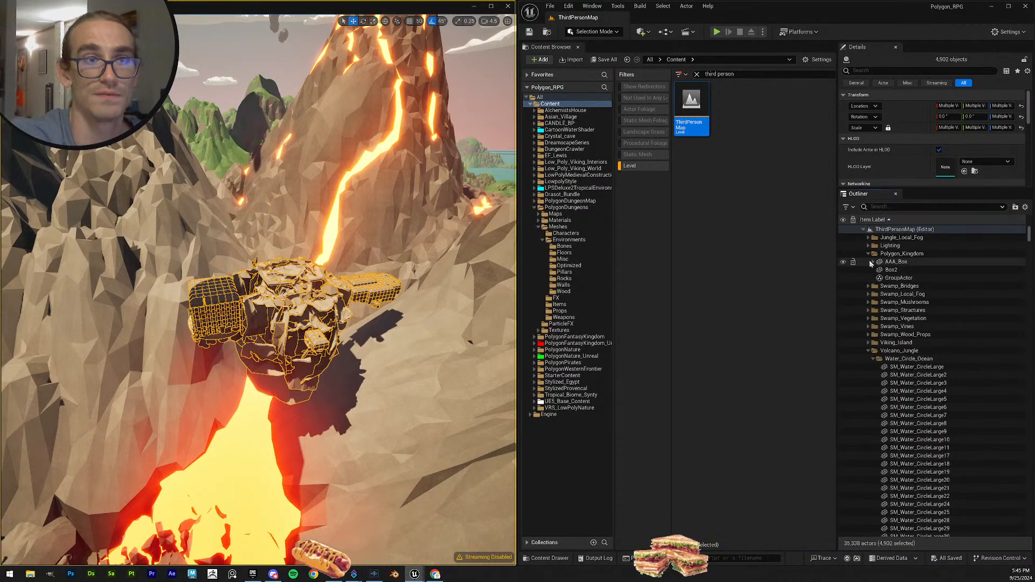
left_click(869, 326)
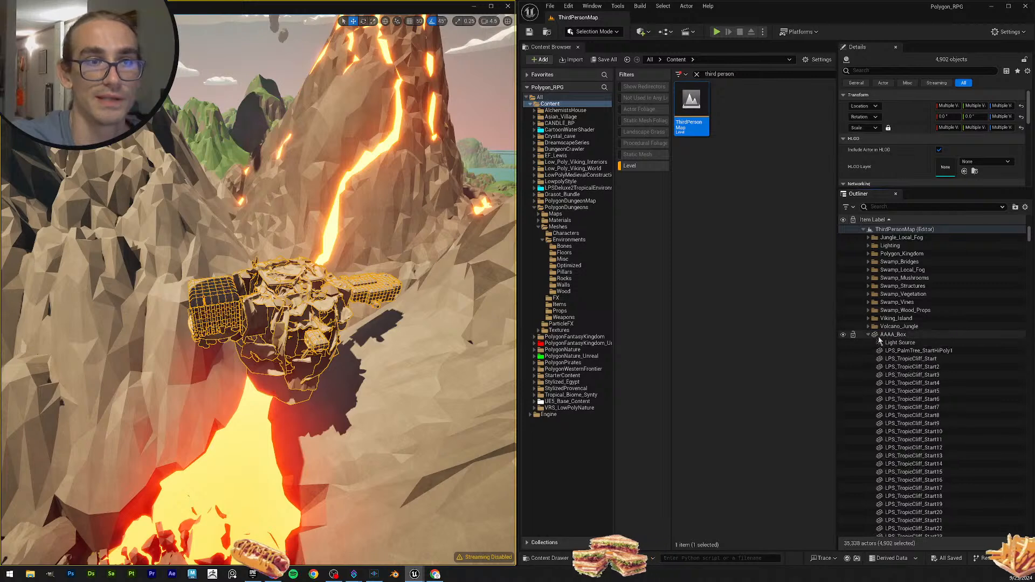
left_click(869, 335)
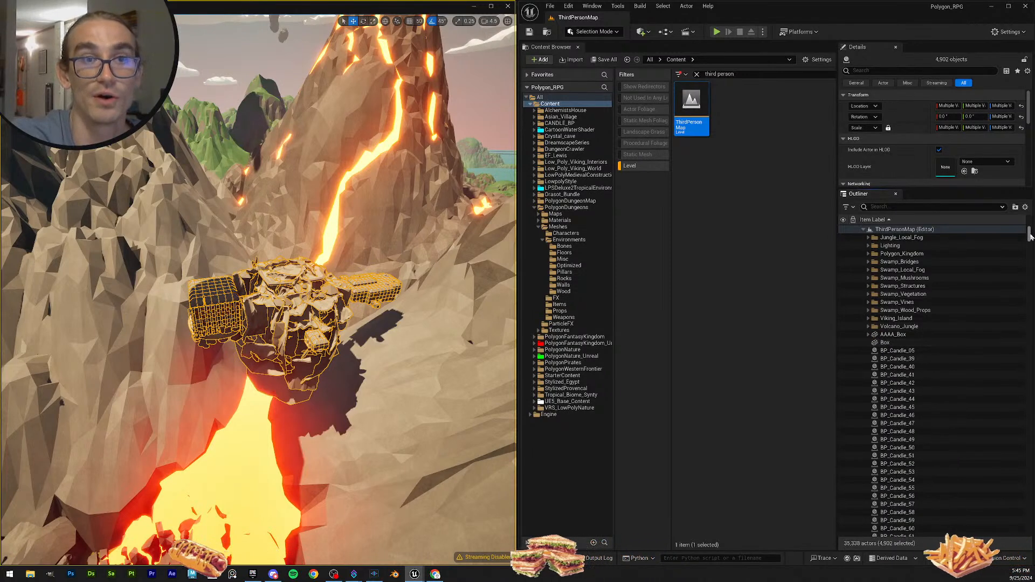
mouse_move(1030, 229)
left_mouse_down()
mouse_move(1032, 557)
mouse_move(1013, 226)
left_mouse_up()
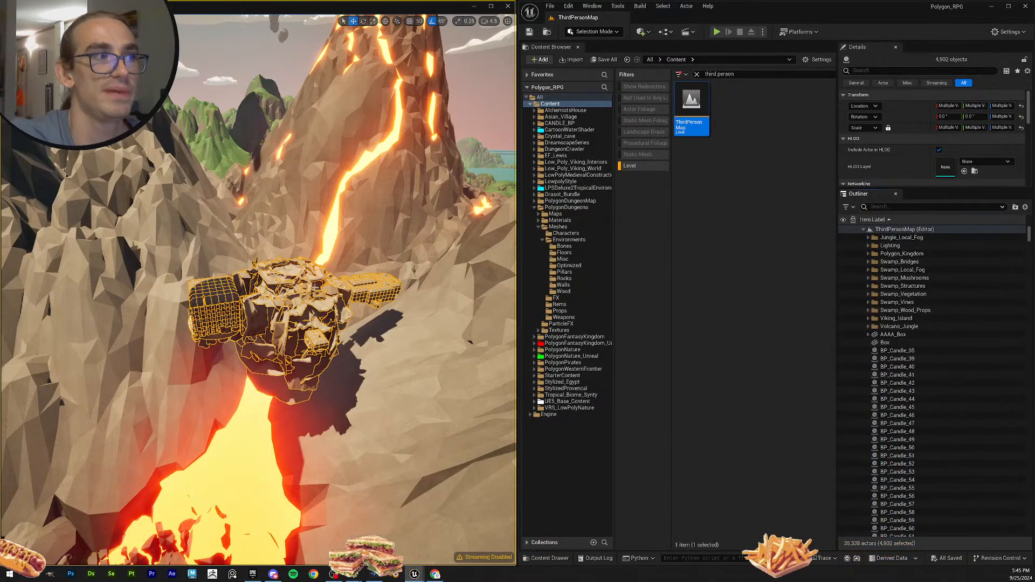
Deselect the dungeon actors and survey the volcano, lava and river area around them.
right_click_drag(259, 301, 240, 291)
key("Escape")
key("s")
scroll(259, 291, "up", 3)
scroll(259, 291, "down", 2)
key("w")
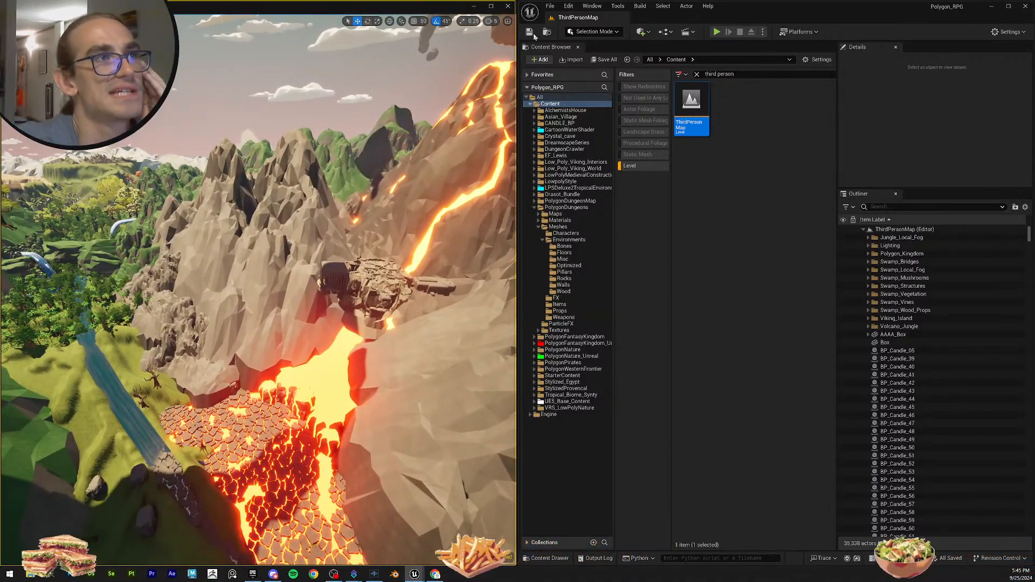
Remove the Level filter, collapse the PolygonDungeons folder and clear the third person search to browse all project content.
left_click(644, 167)
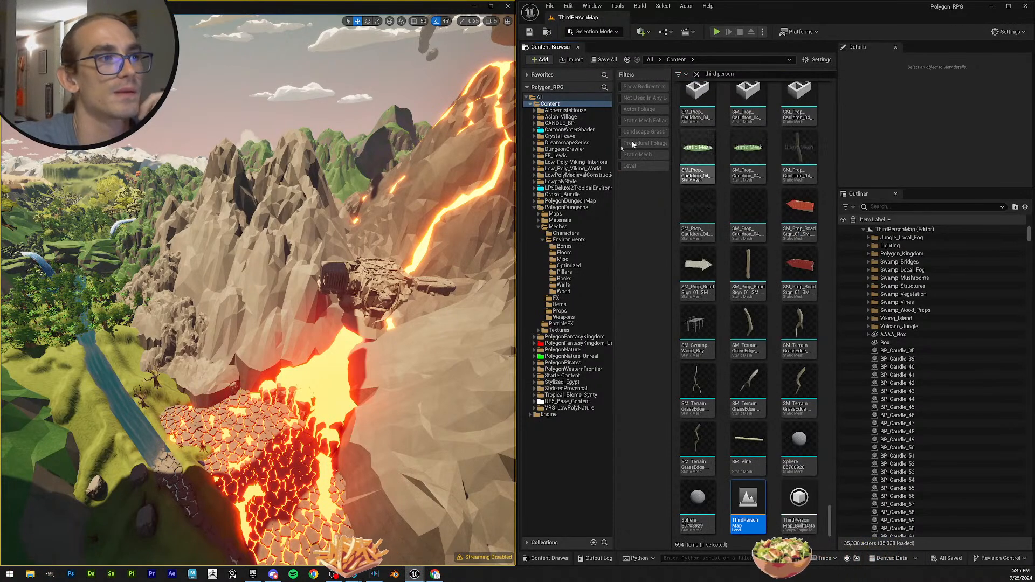
scroll(794, 242, "up", 7)
scroll(809, 477, "down", 6)
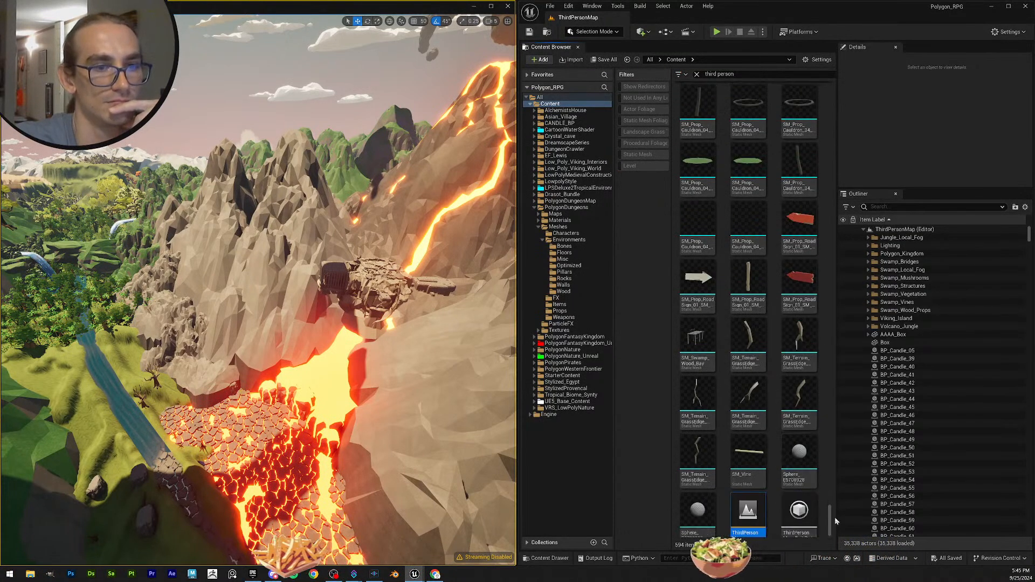
left_click_drag(831, 524, 821, 552)
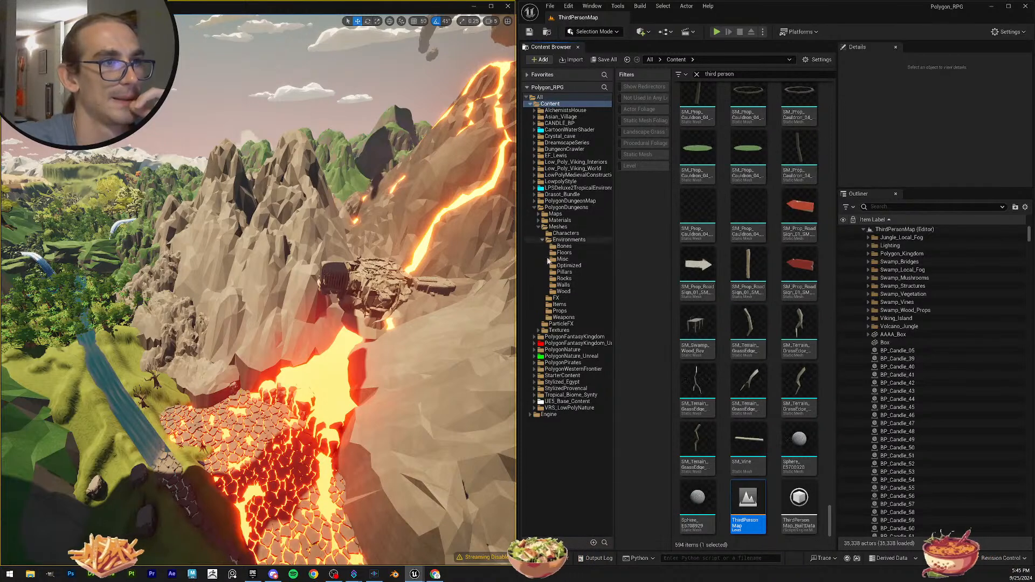
left_click(534, 208)
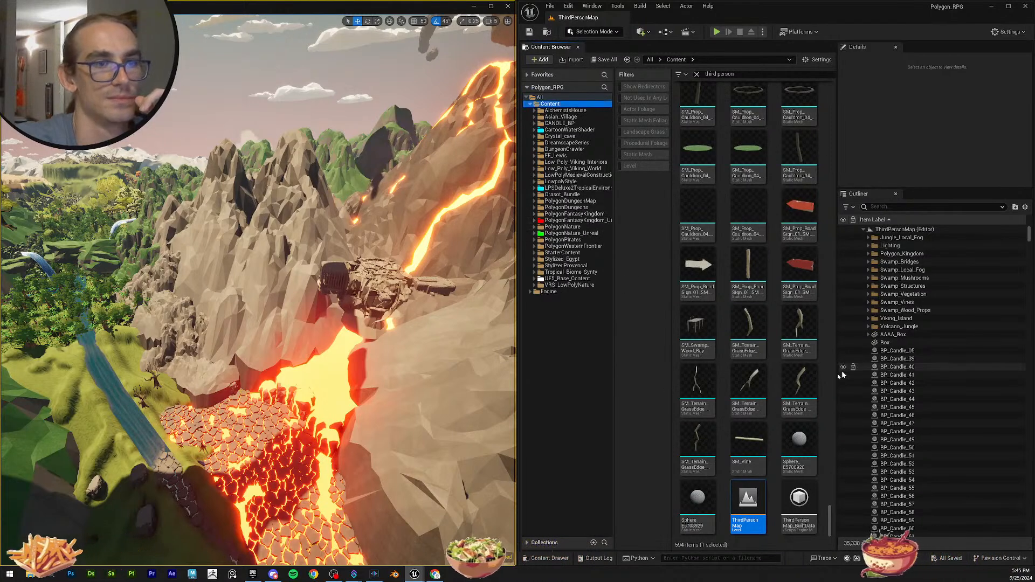
left_click_drag(830, 533, 845, 58)
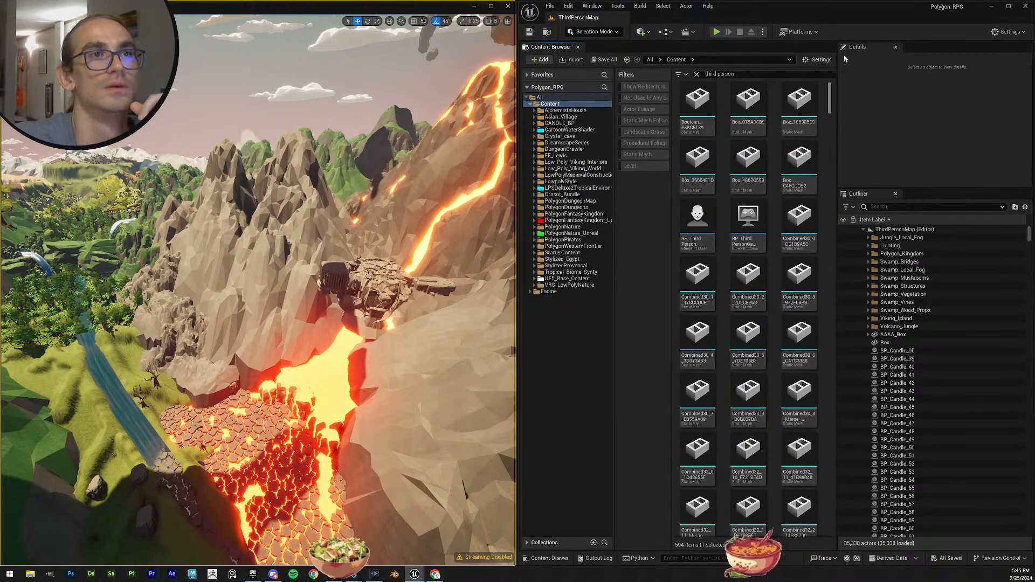
left_click(698, 74)
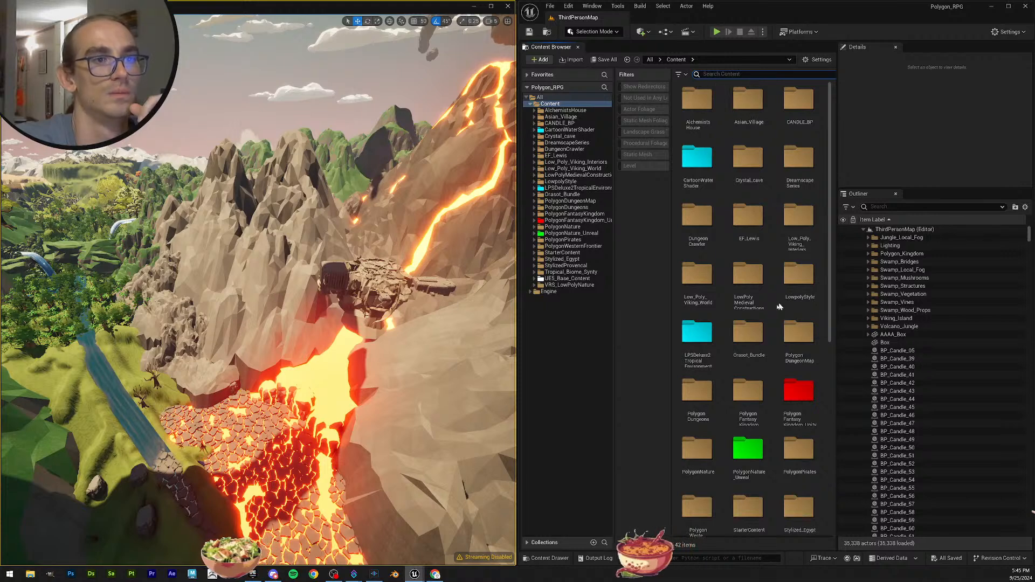
scroll(781, 377, "down", 5)
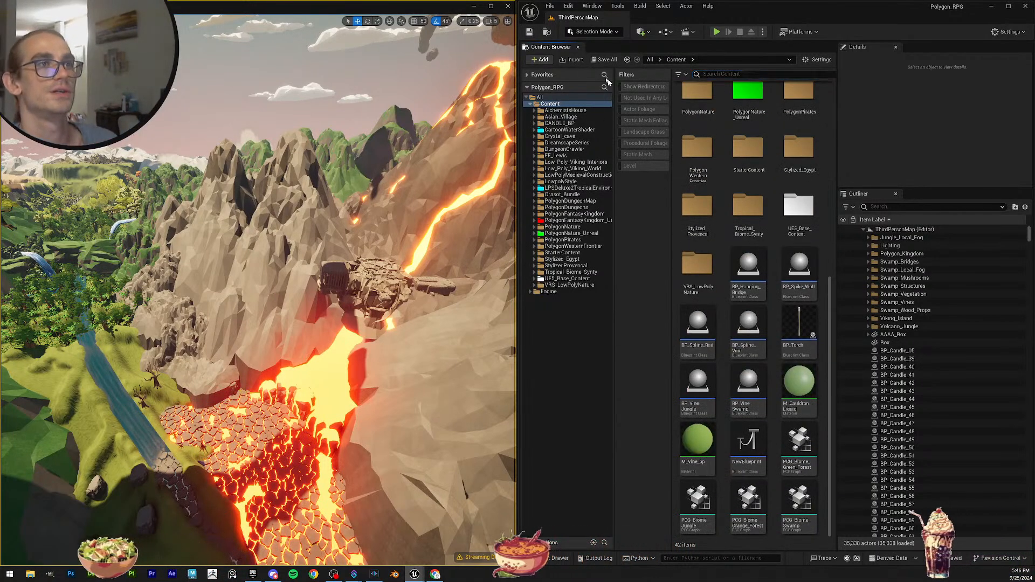
Search the level's actors for dungeon and inspect DUNGEON_PIVOT_BOX and DUNGEON_MAP_PIVOT_BOX in the scene.
right_click_drag(323, 258, 391, 259)
scroll(377, 251, "down", 1)
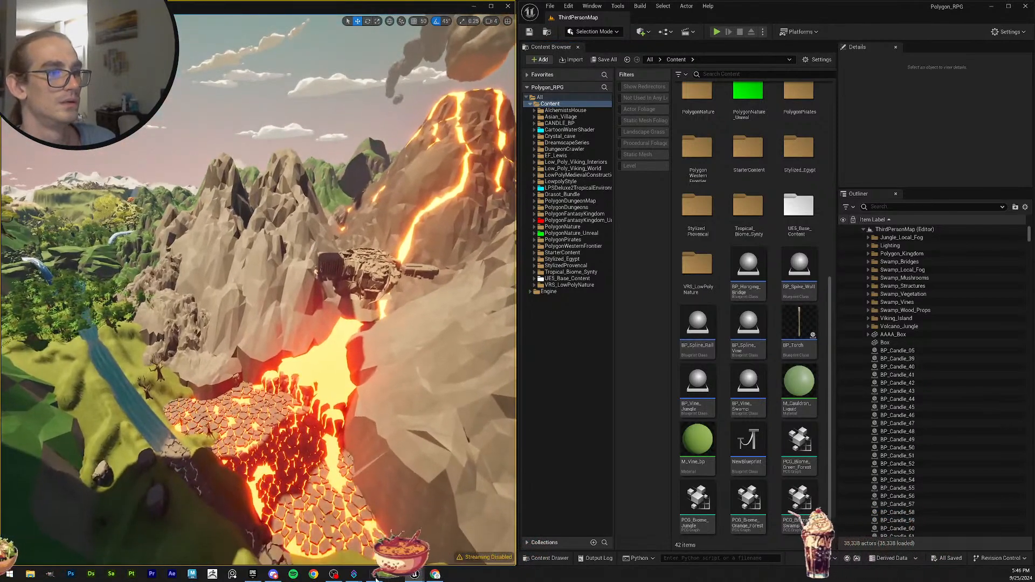
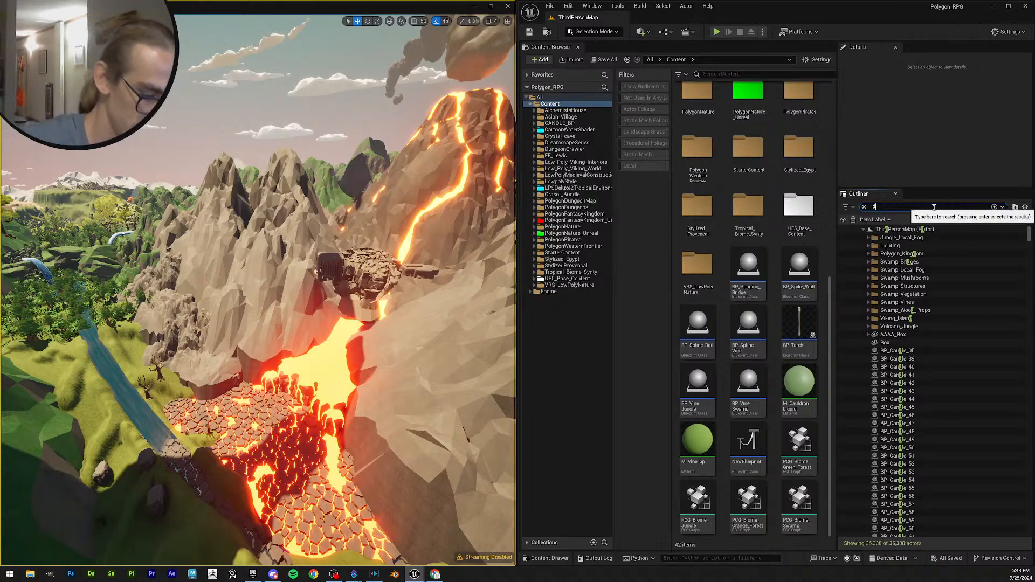
type("dungeon")
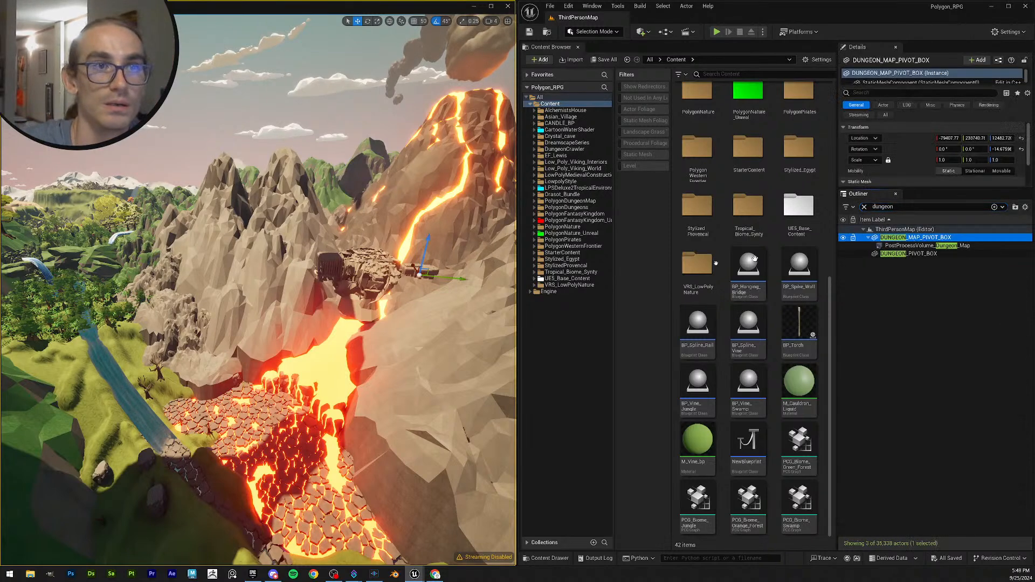
left_click(923, 255)
right_click_drag(302, 291, 236, 287)
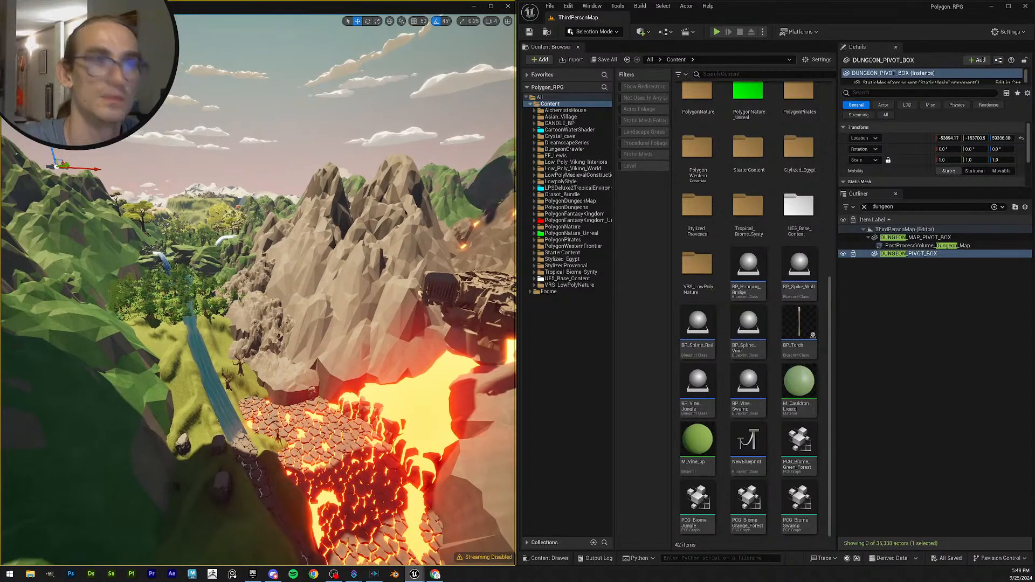
key("f")
right_click_drag(311, 249, 365, 245)
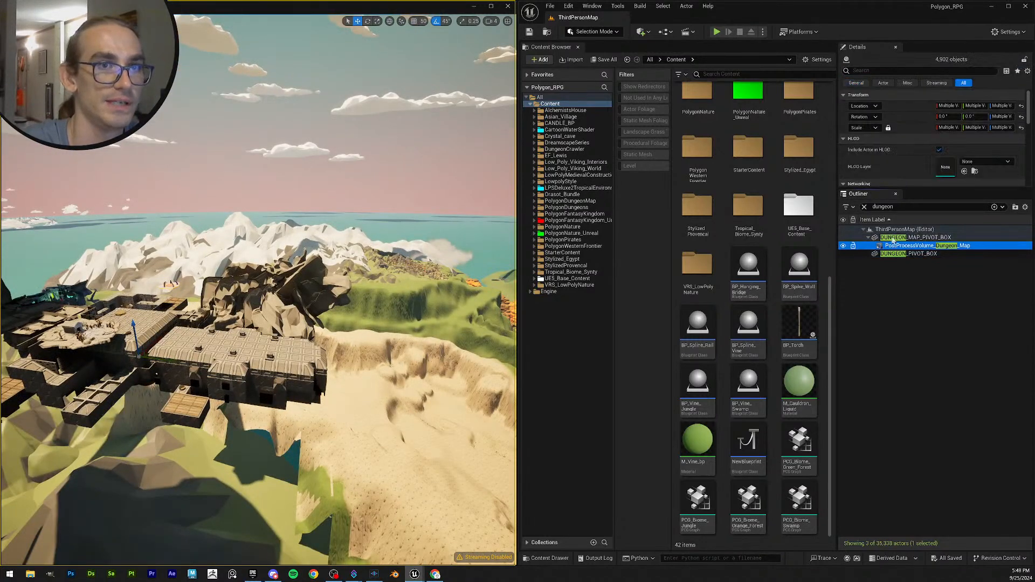
left_click(909, 238)
right_click_drag(259, 291, 334, 294)
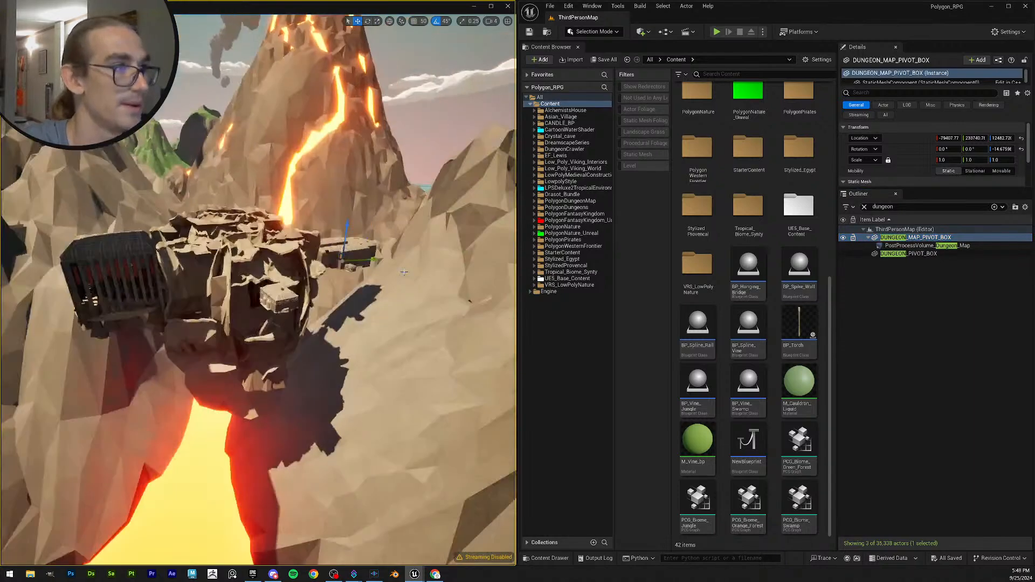
Deselect the dungeon map pivot box and clear the dungeon actor search.
right_click_drag(258, 291, 173, 289)
key("s")
scroll(430, 274, "up", 3)
right_click_drag(431, 274, 394, 284)
key("Escape")
key("w")
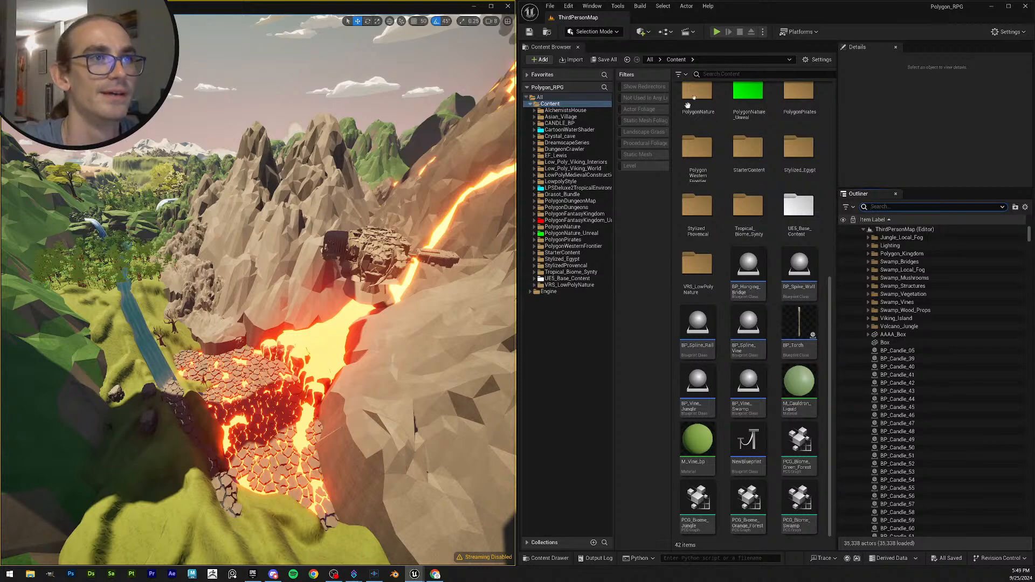
Filter the Tropical_Biome_Synty folder to levels and open the Tropical_Demo_Scene level.
left_click(593, 273)
left_click(646, 165)
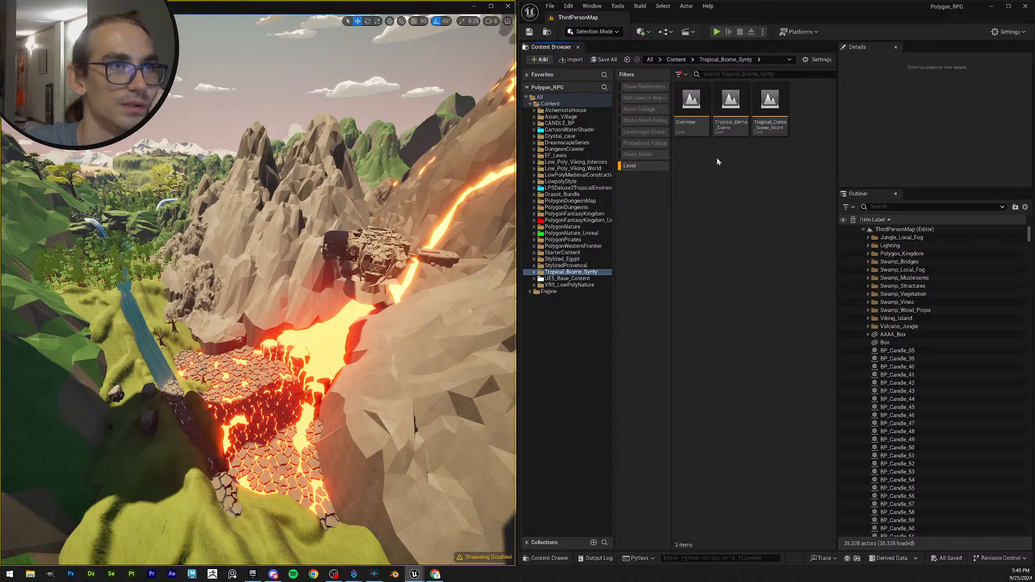
double_click(731, 103)
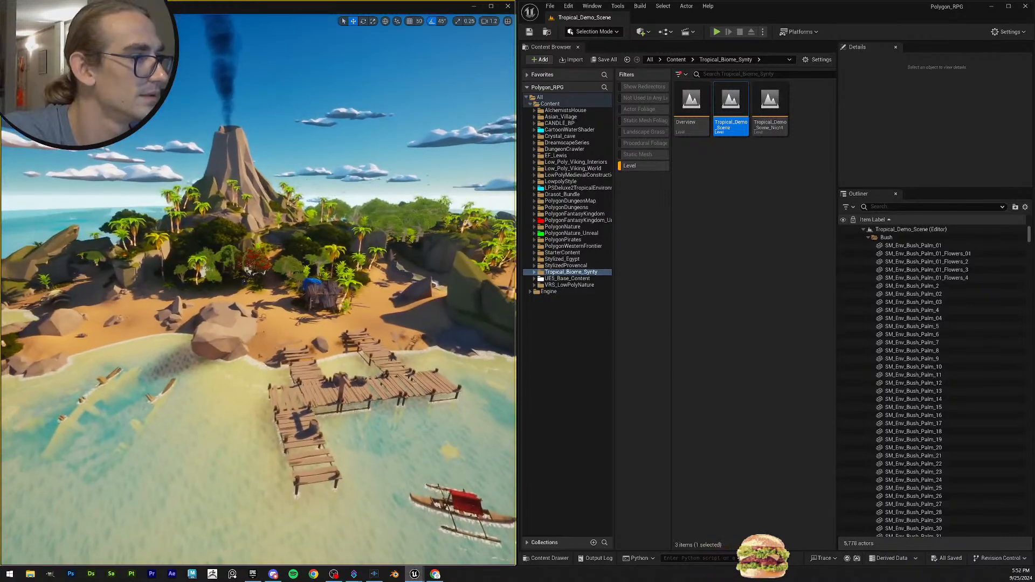
Examine the tropical demo island from several sides, including its volcano, vegetation, dock and surrounding water.
key("w")
right_click_drag(258, 291, 345, 264)
key("s")
scroll(342, 291, "up", 3)
key("s")
scroll(342, 291, "up", 1)
key("w")
key("s")
key("w")
scroll(341, 291, "down", 2)
key("s")
key("w")
key("w")
key("s")
key("s")
scroll(342, 291, "down", 1)
key("w")
key("w")
key("s")
key("w")
key("s")
scroll(341, 291, "up", 3)
key("s")
key("w")
key("w")
right_click_drag(411, 270, 411, 269)
scroll(411, 270, "down", 2)
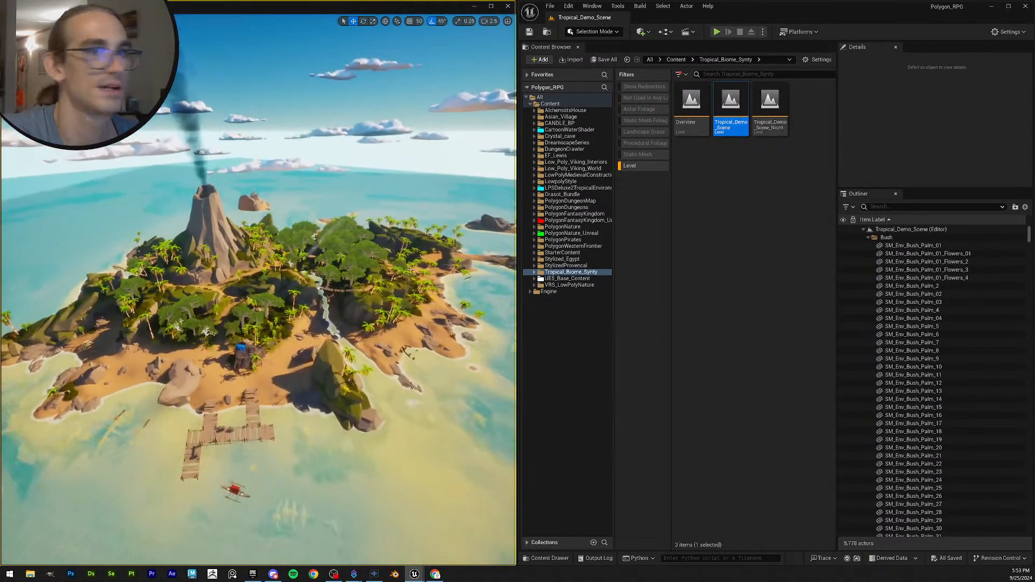
Collapse the Bush, Fern, Flowers and Ground_Cover folders of the tropical scene.
left_click(868, 237)
left_click(868, 246)
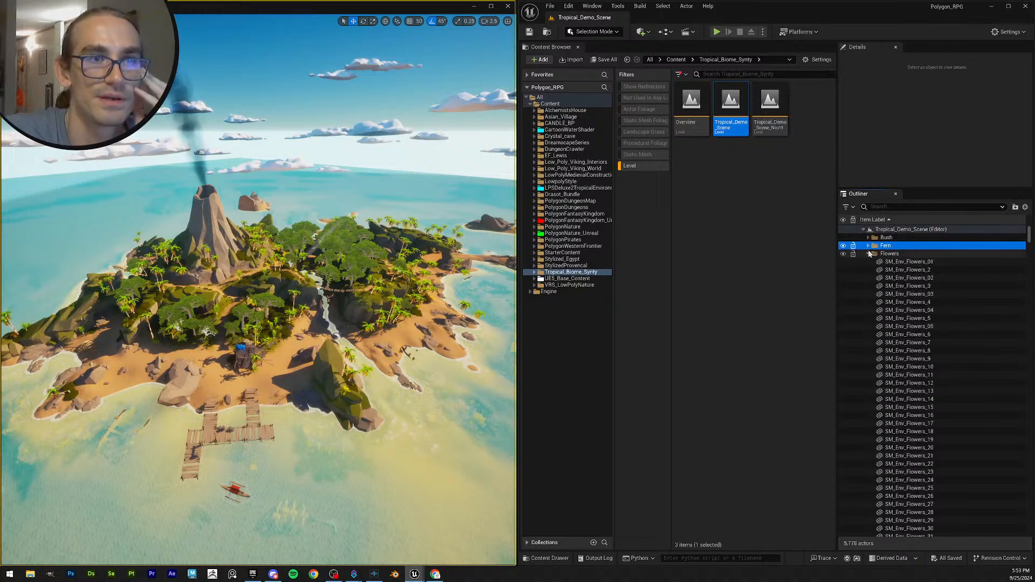
left_click(868, 253)
left_click(868, 261)
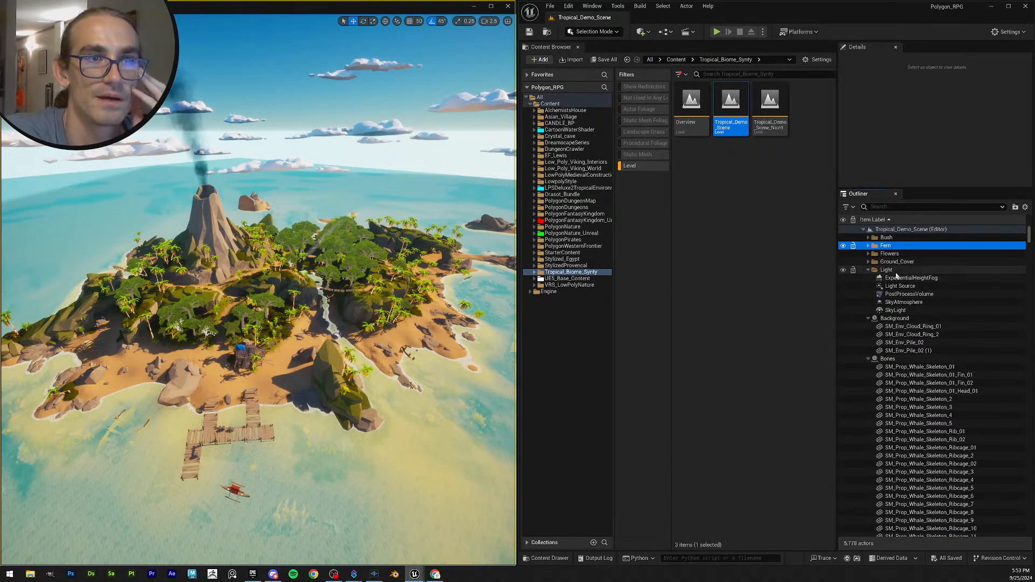
Select the five actors in the Light folder, from ExponentialHeightFog through SkyLight.
left_click(895, 309)
left_click(909, 277, "shift")
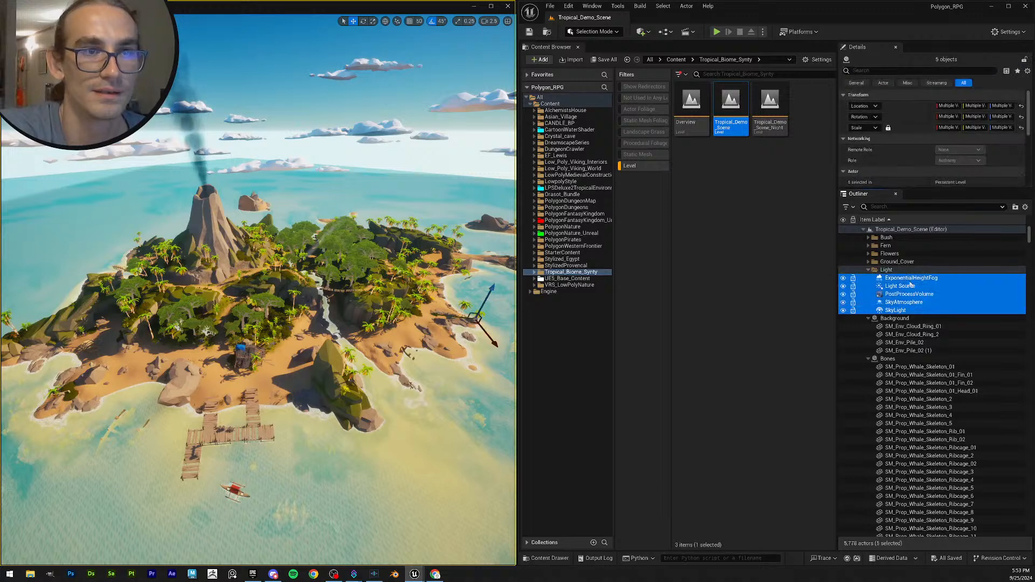
right_click_drag(431, 254, 420, 249)
left_click(898, 279)
left_click(904, 310, "shift")
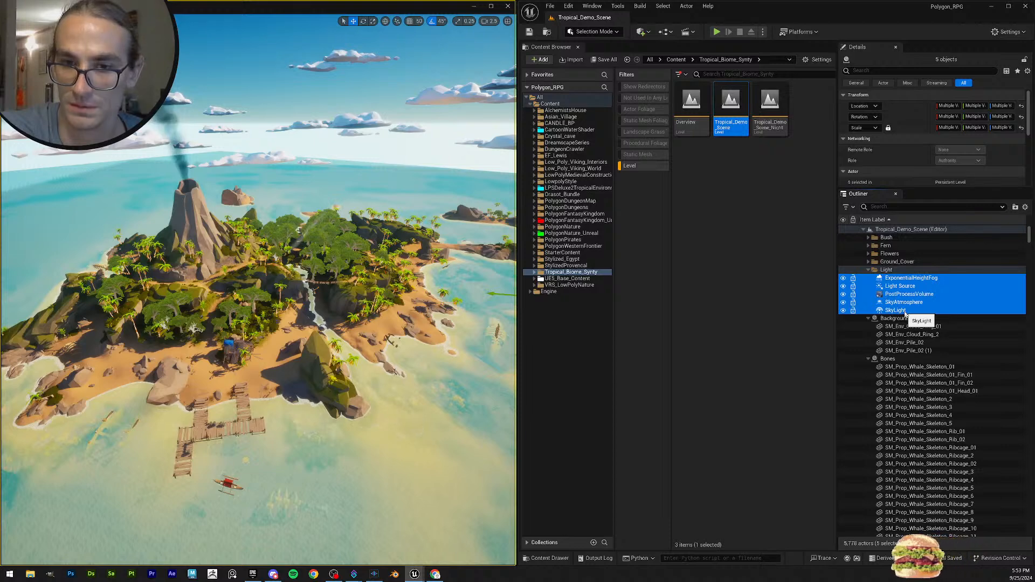
left_click(908, 279)
left_click(914, 311, "shift")
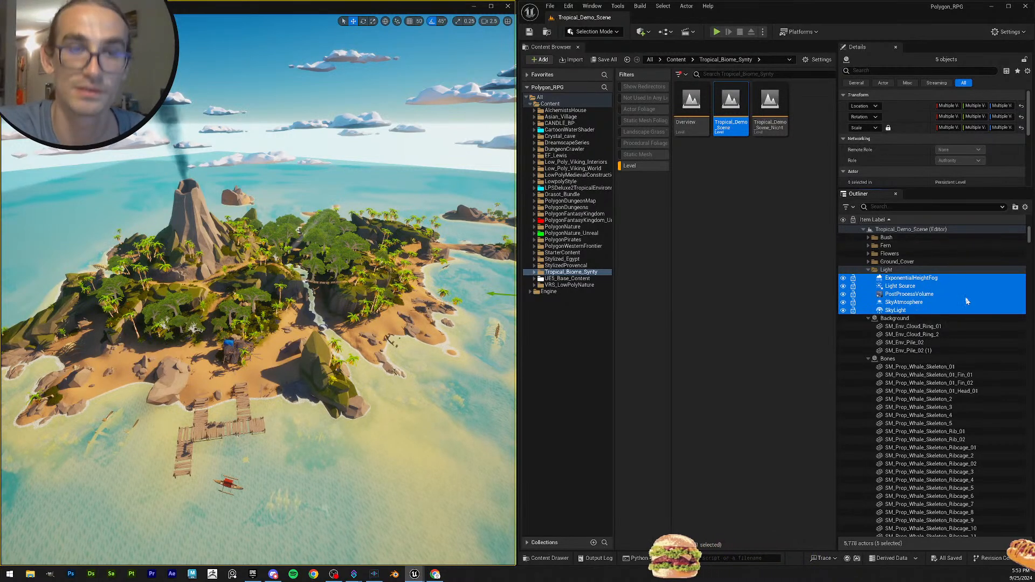
left_click(933, 285)
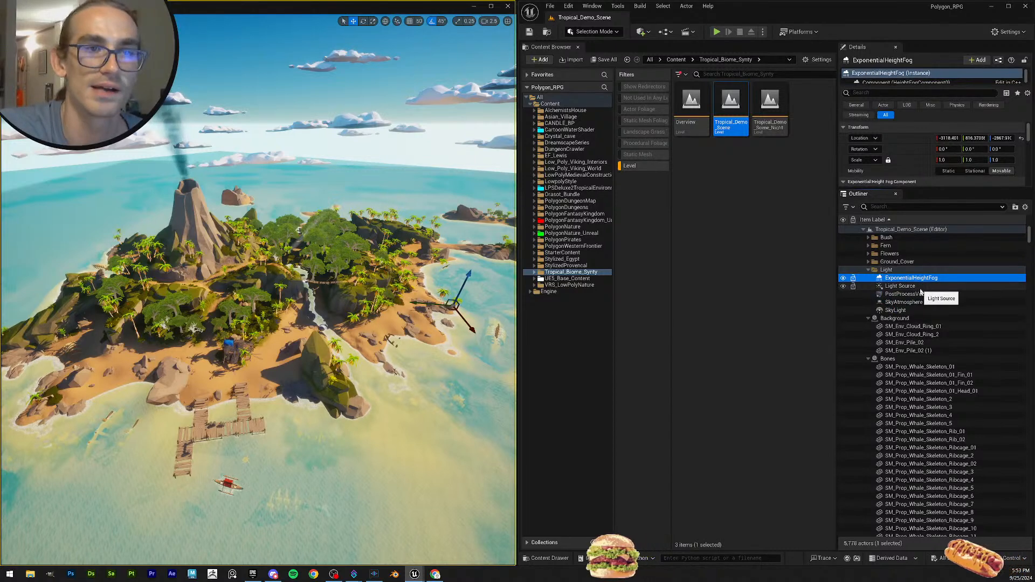
left_click(916, 311, "shift")
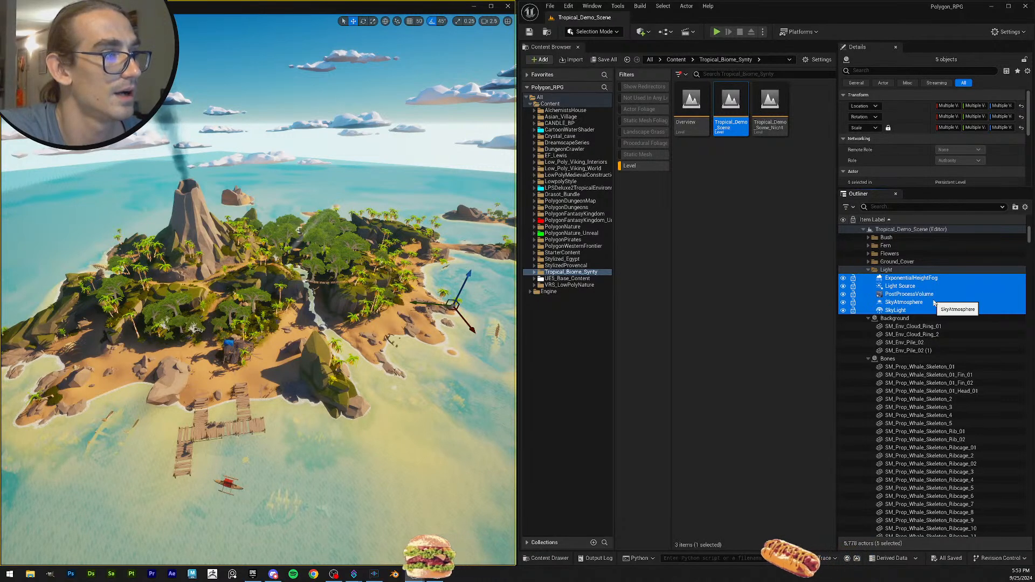
mouse_move(424, 246)
right_mouse_down()
mouse_move(382, 246)
mouse_move(422, 246)
right_mouse_up()
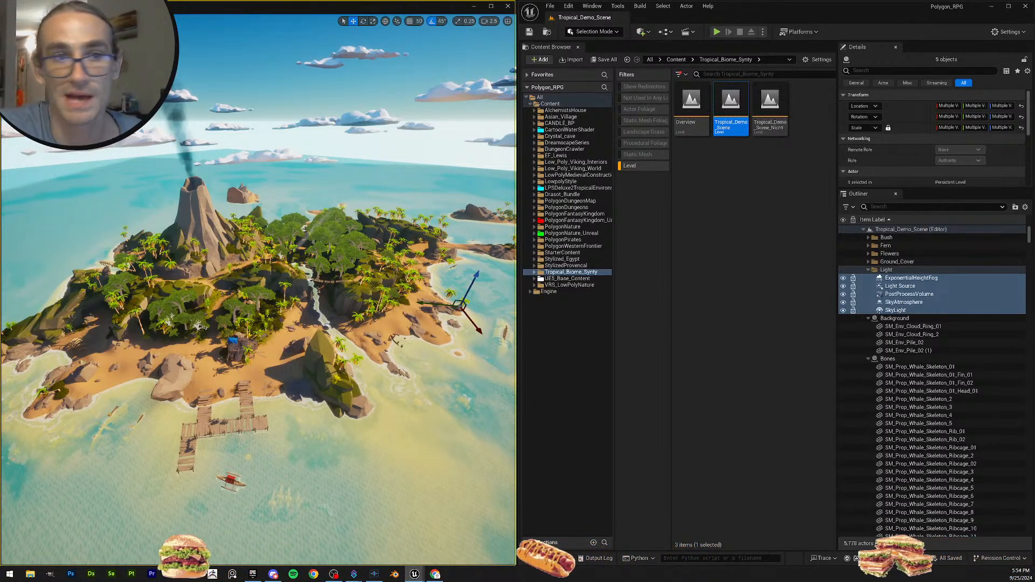
Delete the five lighting actors, ExponentialHeightFog through SkyLight, together with the emptied Light folder.
left_click(913, 278)
key("Down")
key("Down")
key("Down")
key("Down")
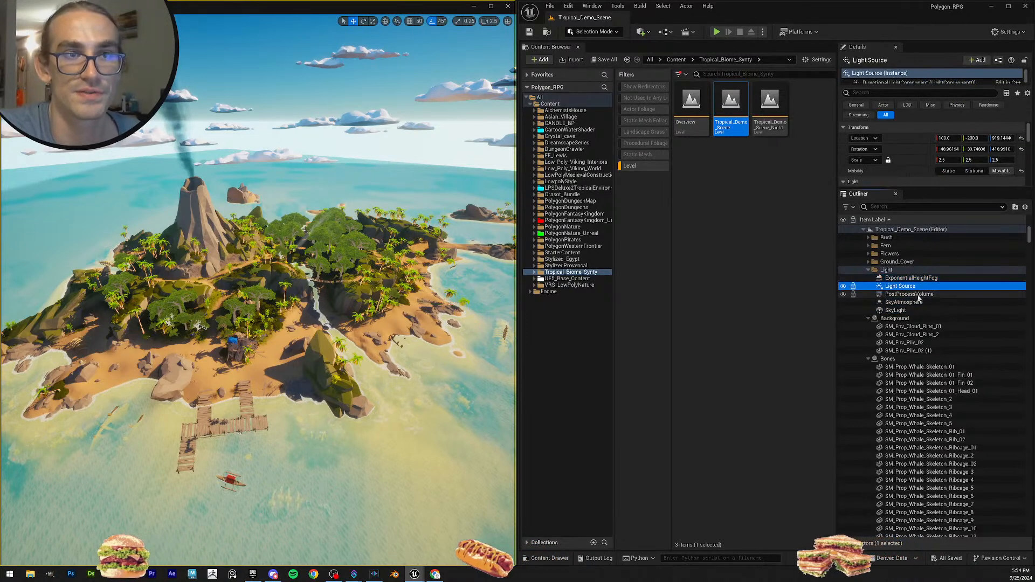
left_click(916, 286, "shift")
left_click(920, 279, "shift")
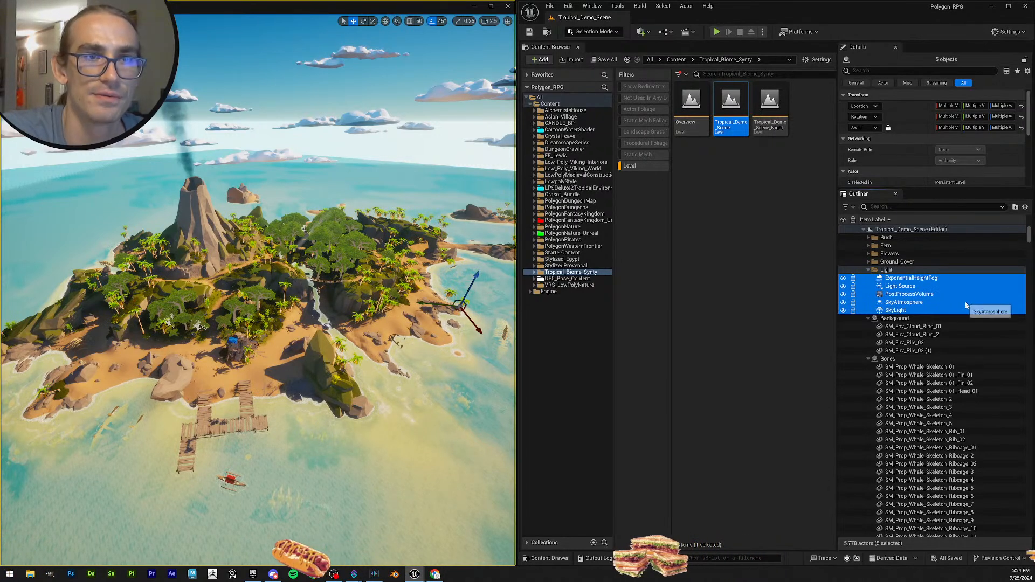
key("Delete")
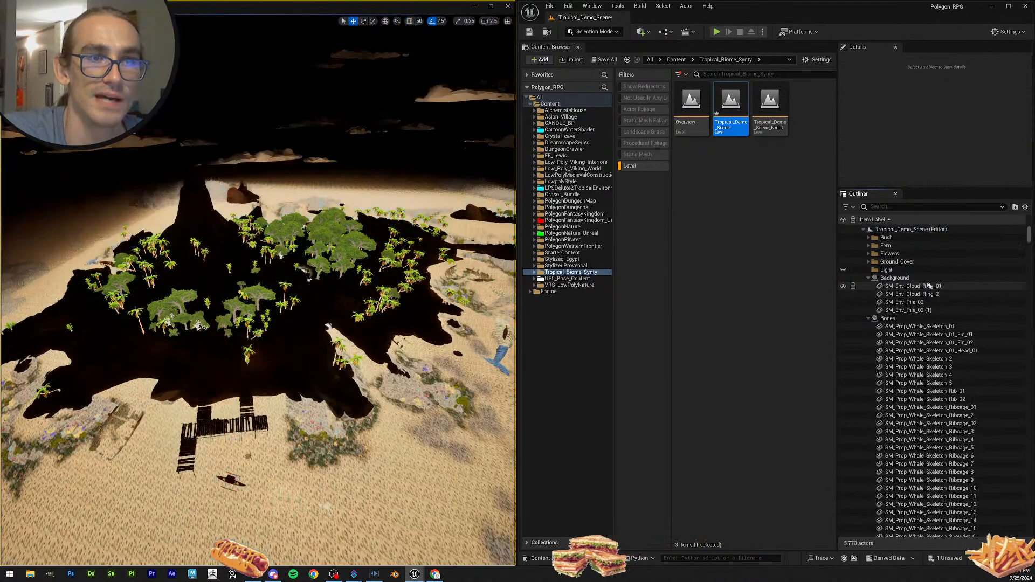
left_click(900, 270)
key("Delete")
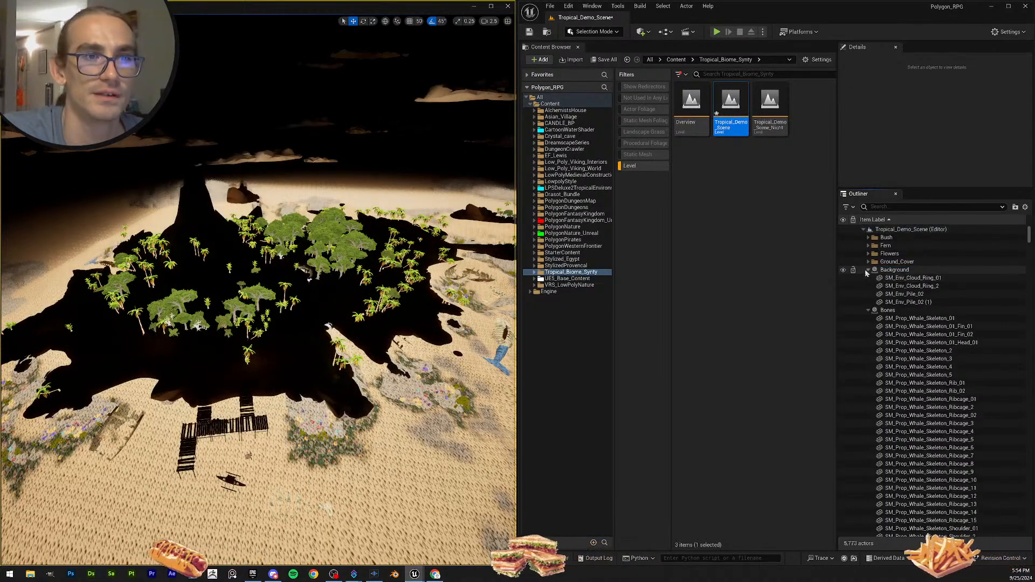
Examine the actors in the Background and Bones groups, including the cloud ring, rock pile and whale skeleton meshes.
left_click(906, 286)
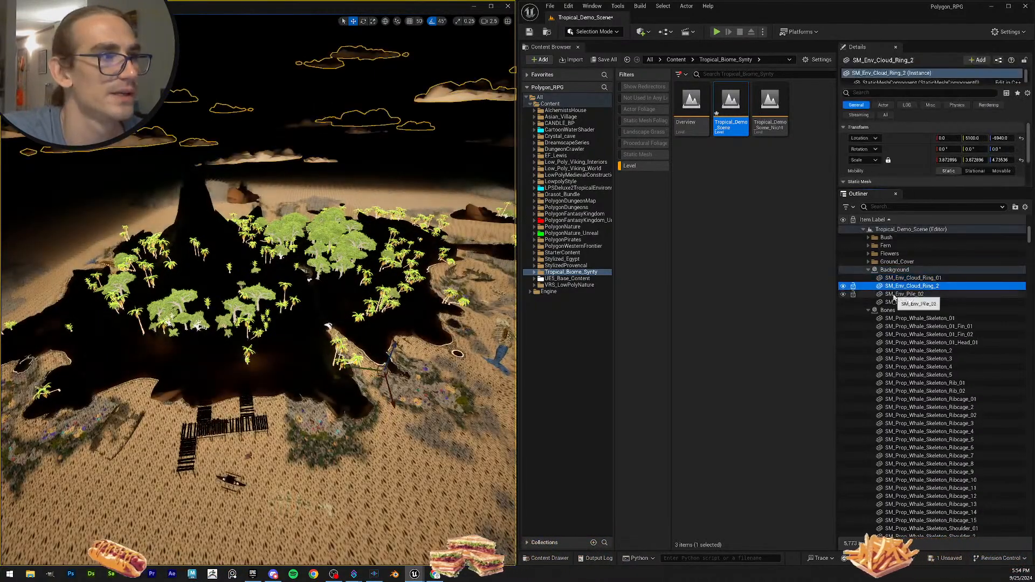
left_click(892, 301)
left_click(877, 271)
left_click(868, 270)
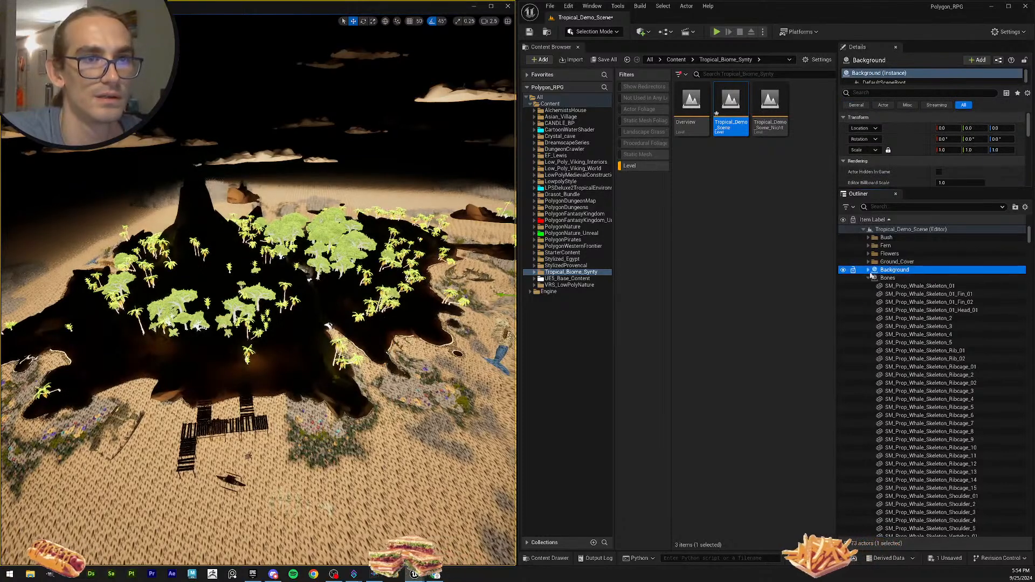
left_click(906, 287)
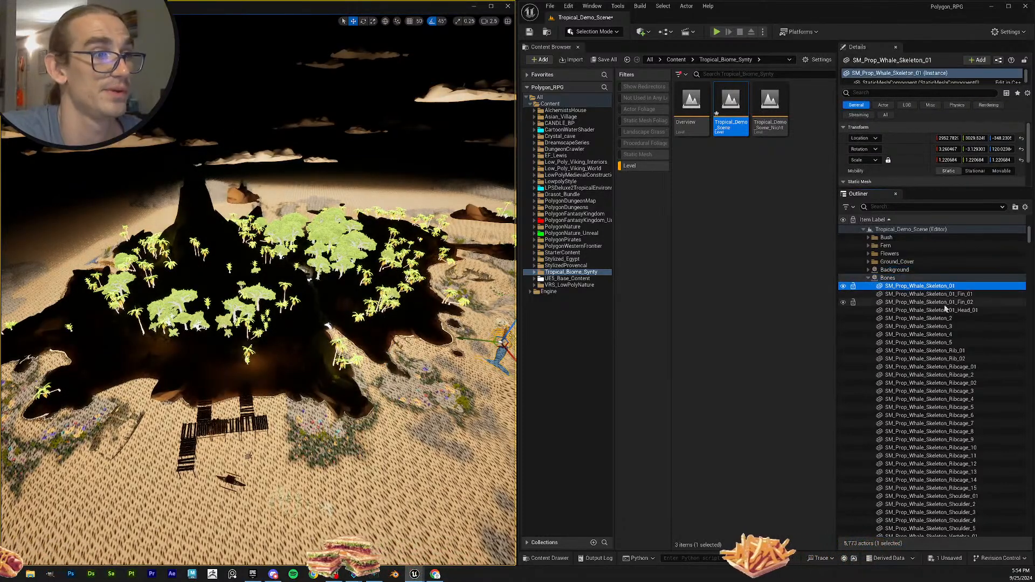
scroll(981, 311, "down", 1)
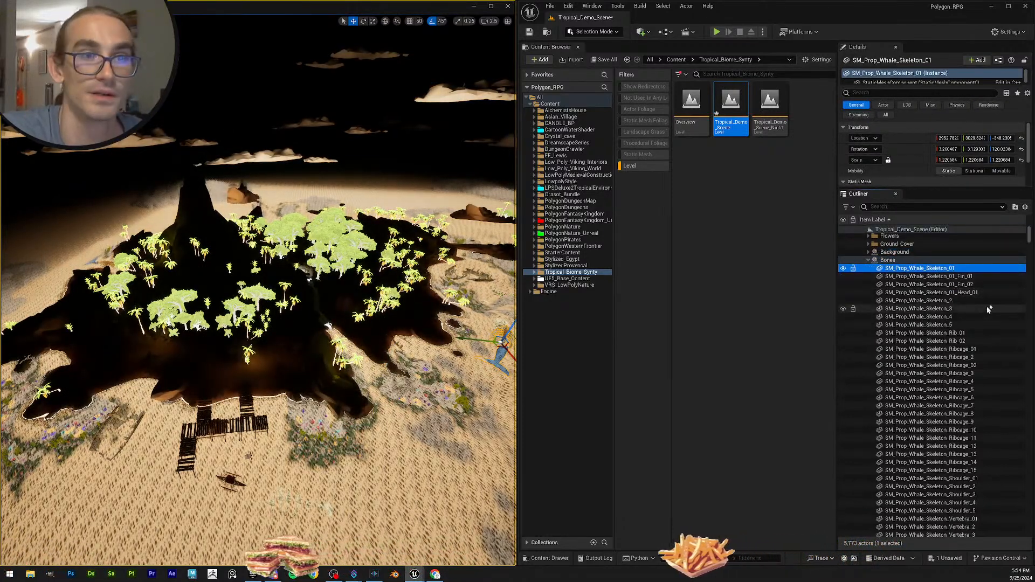
scroll(1027, 243, "up", 1)
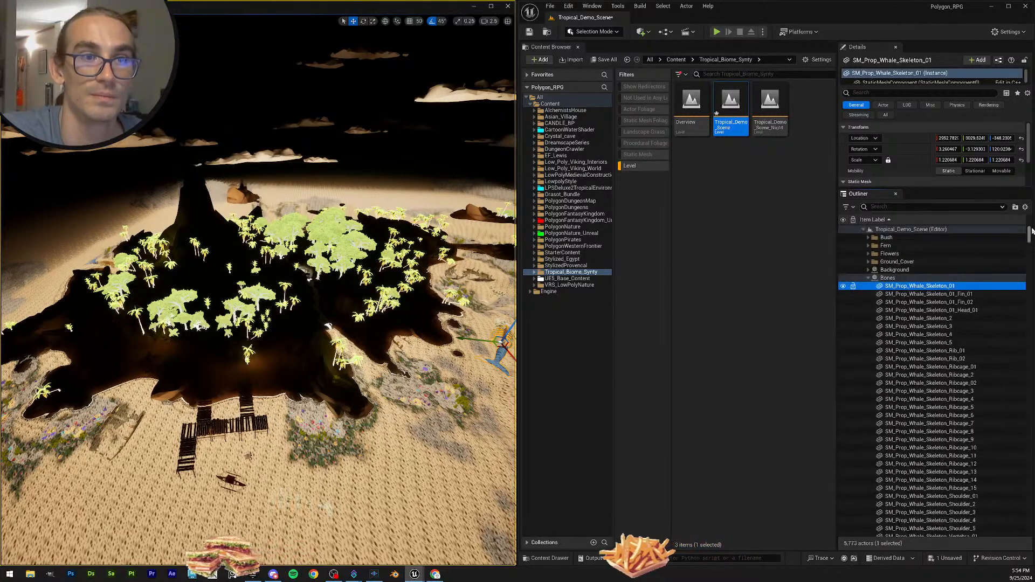
left_click(868, 278)
left_click(869, 295)
left_click(869, 302)
left_click(868, 302)
left_click(869, 294)
left_click(868, 278)
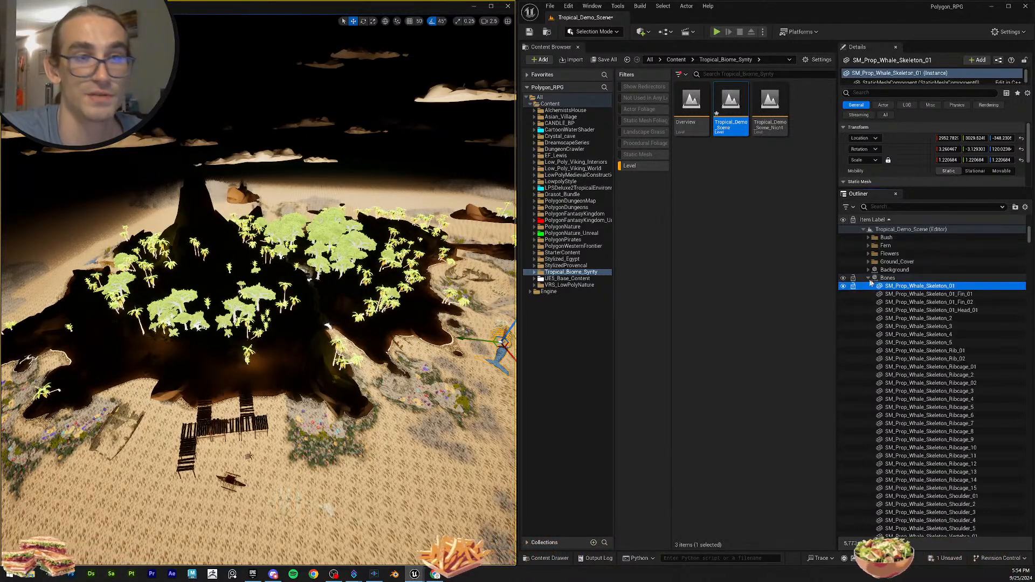
Re-expand the Background group and the Ground_Cover and Bush folders, and look through the actor list down to the driftwood.
left_click(894, 269)
left_click(868, 270)
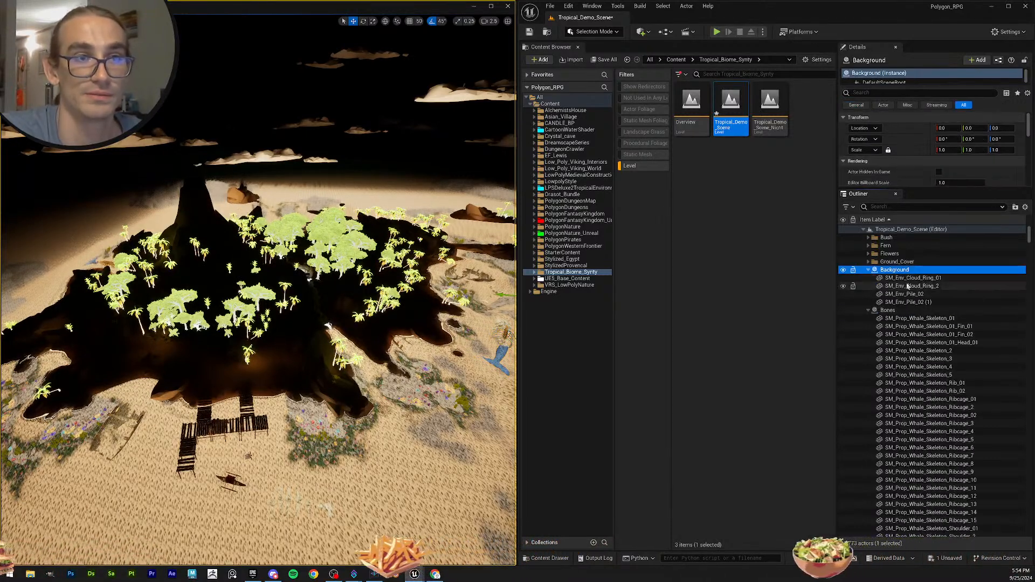
left_click(868, 237)
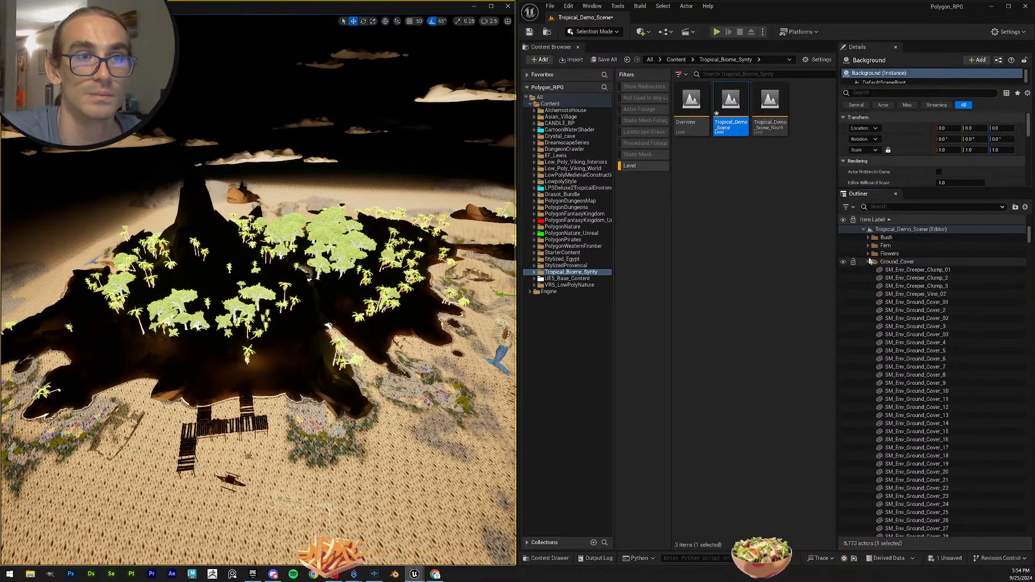
left_click_drag(1032, 239, 1030, 536)
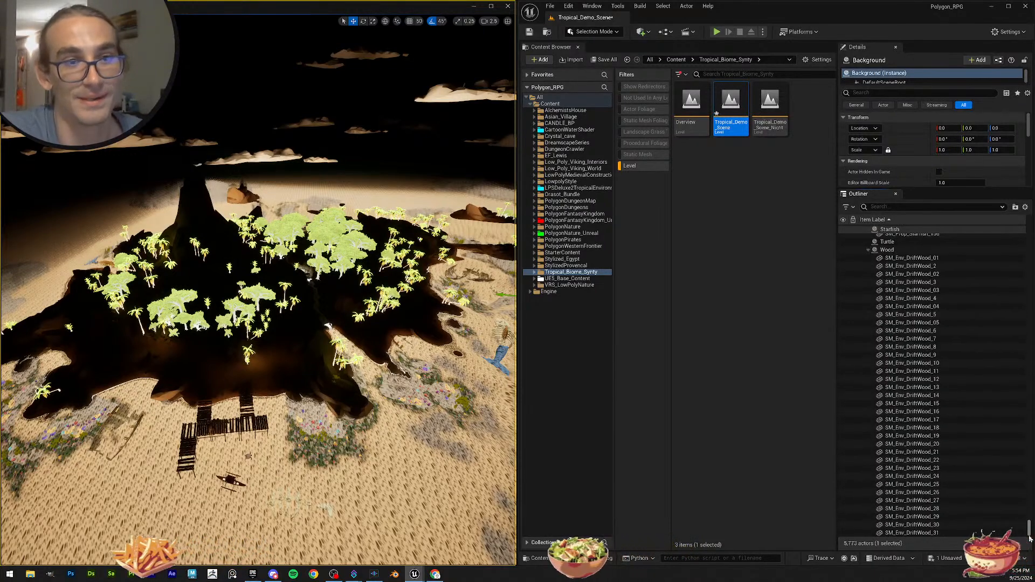
scroll(911, 303, "up", 5)
scroll(961, 414, "down", 3)
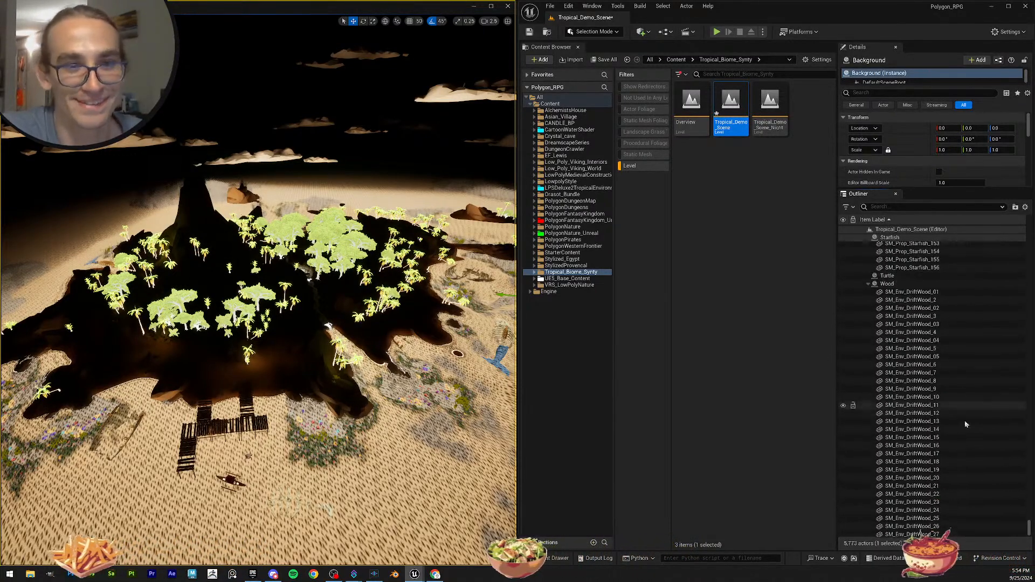
left_click_drag(1025, 535, 1000, 235)
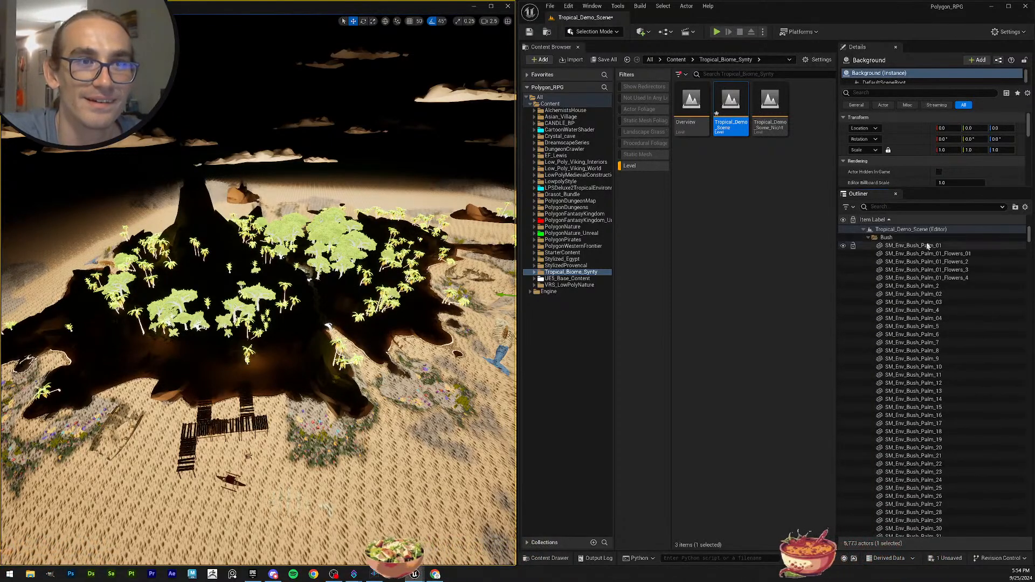
Select every actor in the tropical scene, from the Bush folder through the Wood group, and group them.
left_click(911, 237)
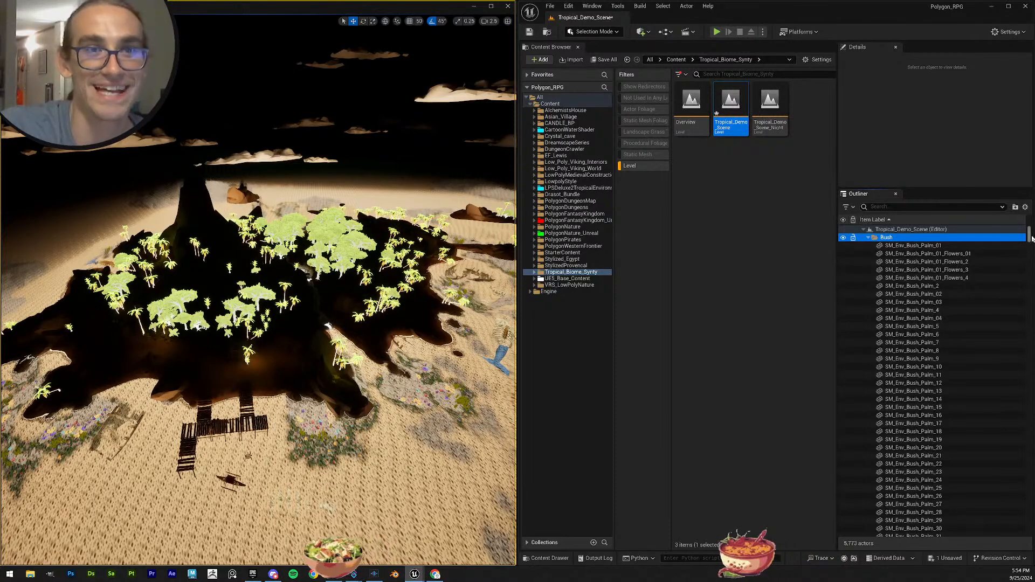
mouse_move(1028, 232)
left_mouse_down()
mouse_move(1031, 533)
mouse_move(1017, 394)
mouse_move(1025, 224)
mouse_move(1009, 552)
mouse_move(1027, 527)
mouse_move(1026, 232)
left_mouse_up()
key("ctrl+a")
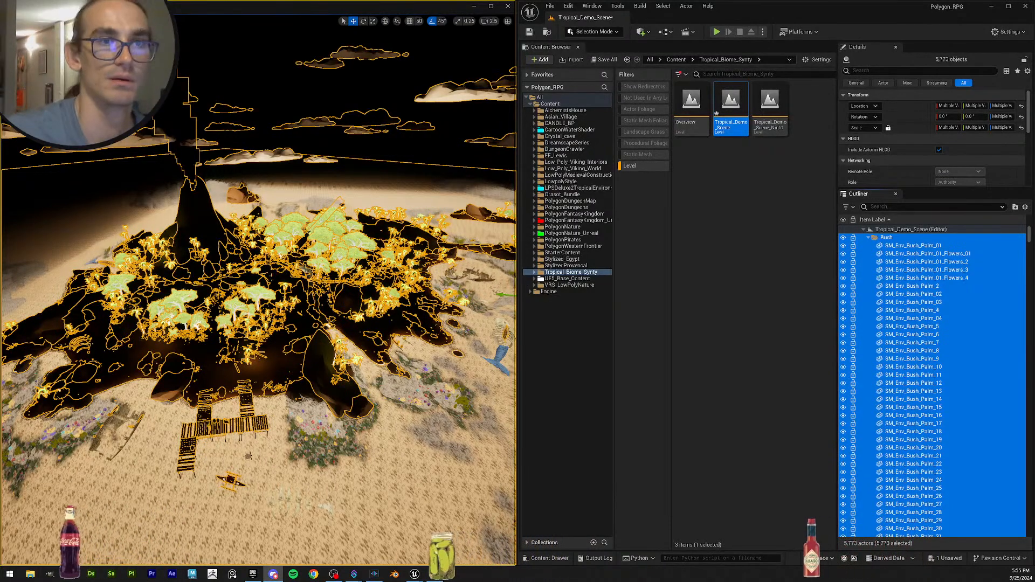
scroll(885, 296, "up", 2)
left_click_drag(1030, 233, 1030, 545)
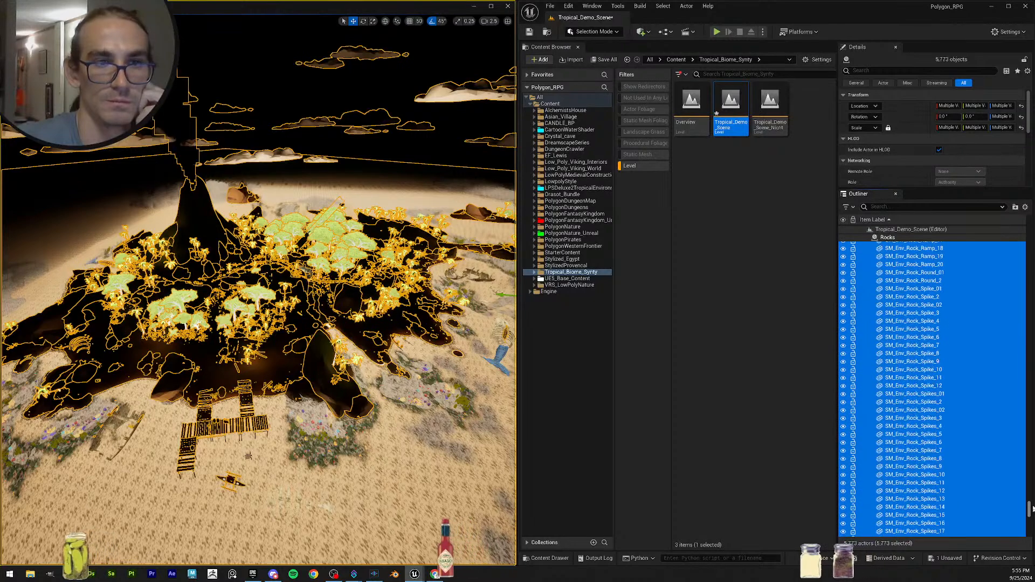
left_click_drag(1030, 487, 1030, 426)
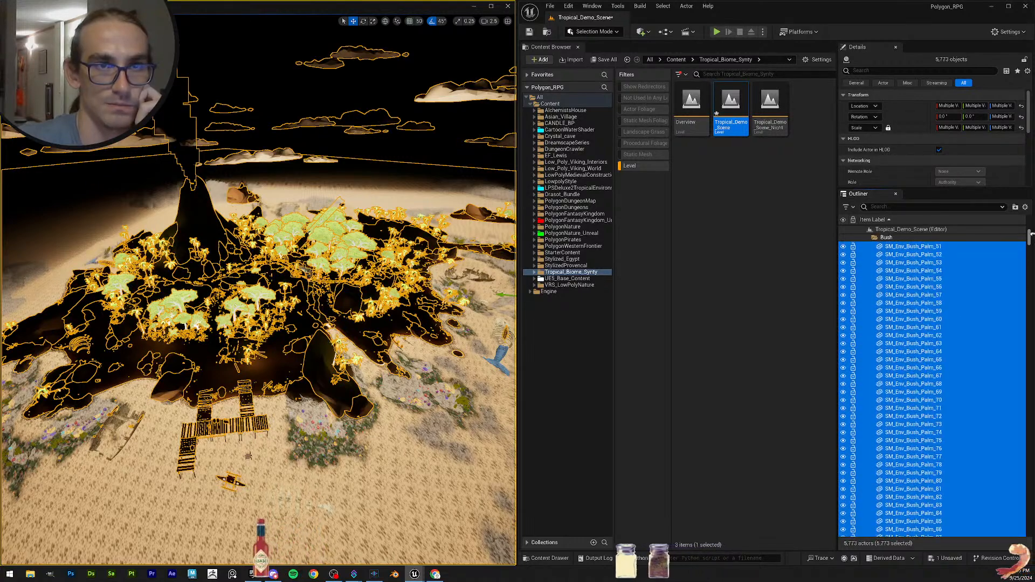
left_click_drag(1030, 229, 1024, 350)
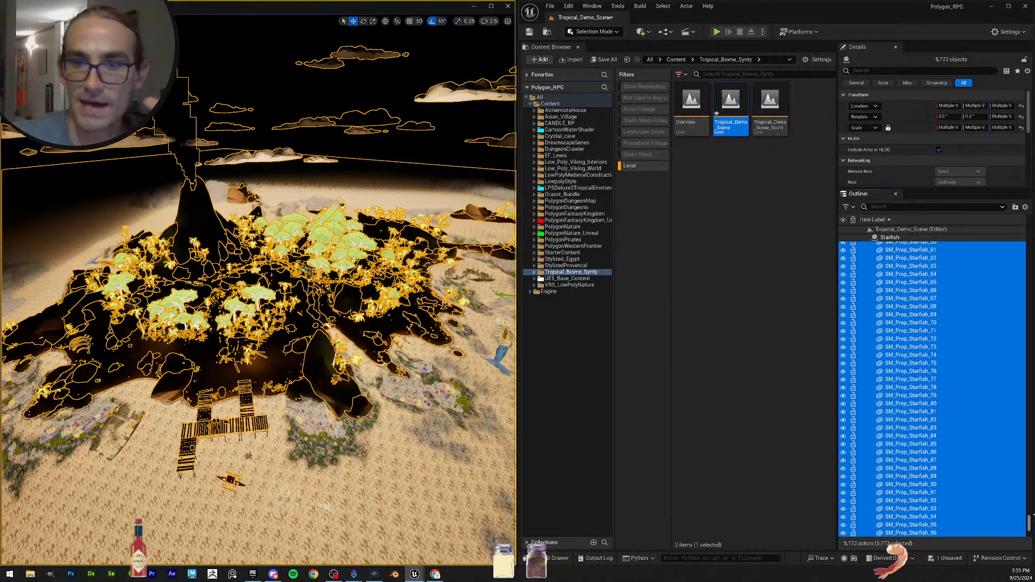
left_click_drag(1030, 521, 1030, 508)
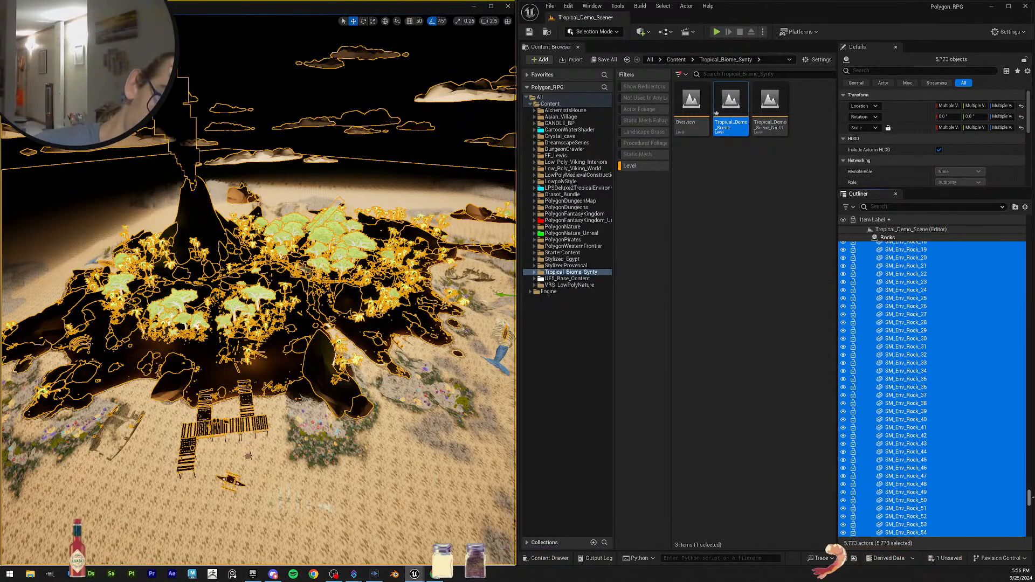
left_click_drag(1031, 497, 1029, 542)
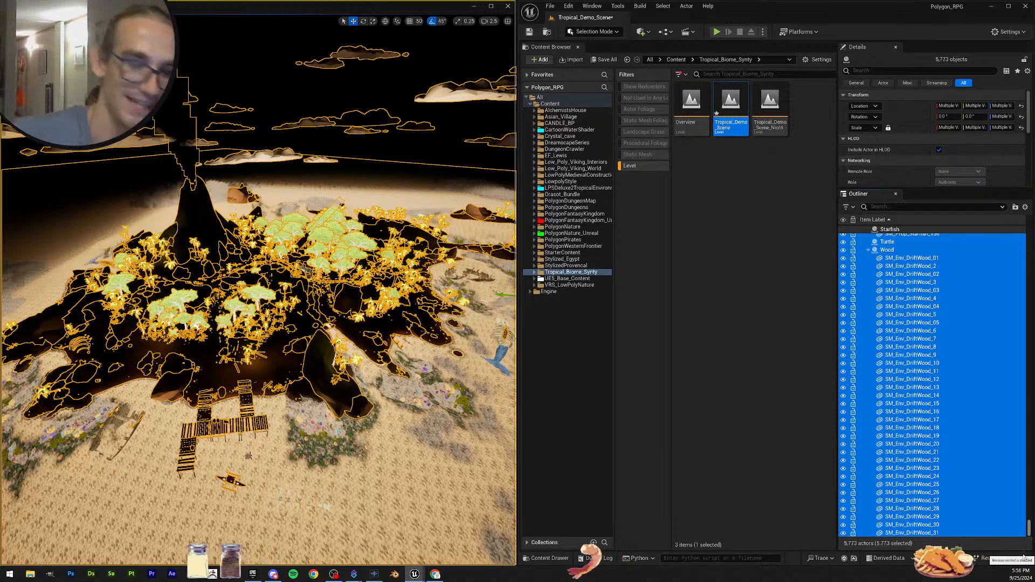
left_click_drag(1028, 526, 1027, 230)
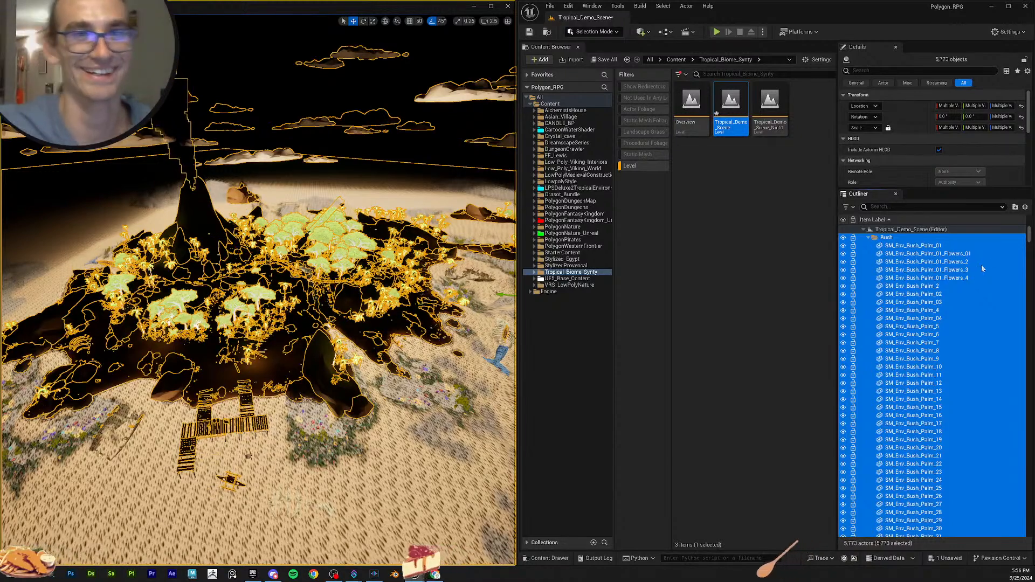
mouse_move(1029, 233)
left_mouse_down()
mouse_move(1029, 455)
mouse_move(1013, 233)
left_mouse_up()
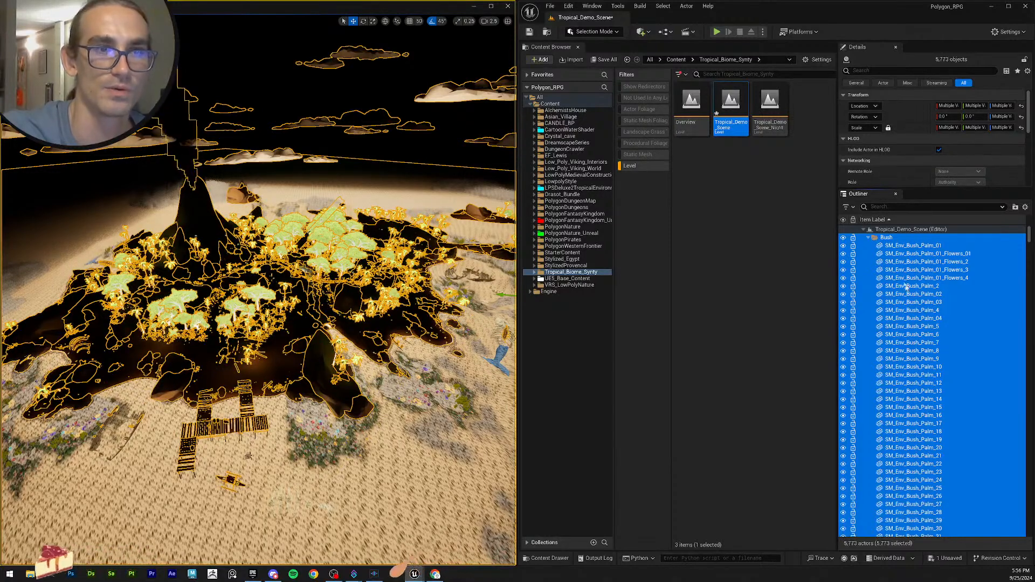
right_click(901, 242)
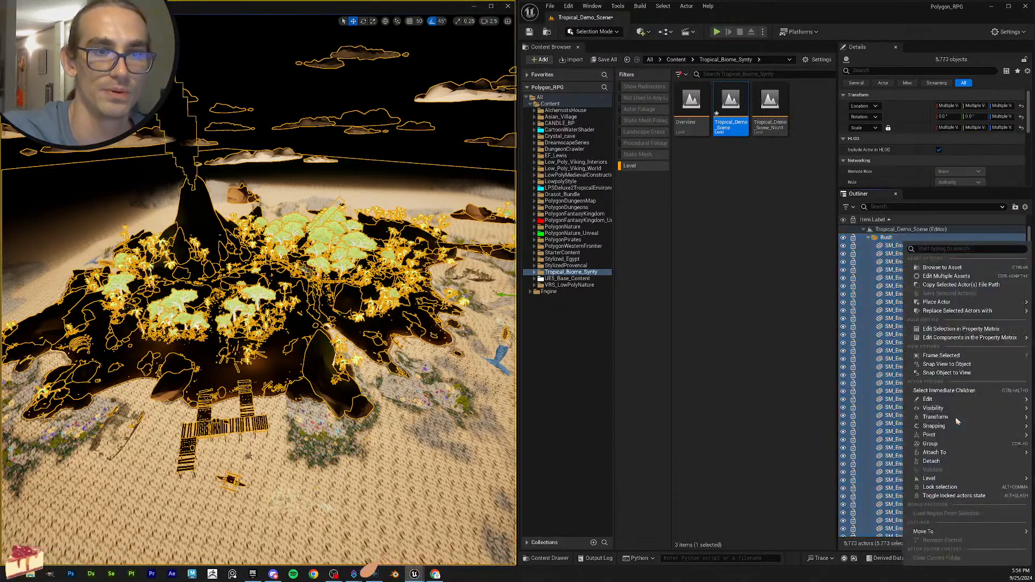
left_click(930, 443)
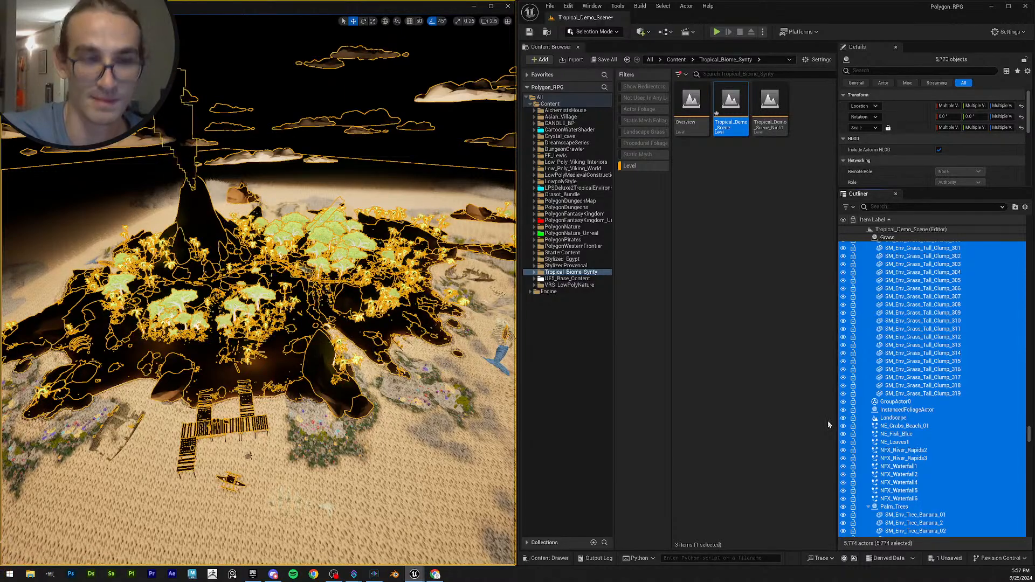
Examine the grouped scene from farther back, covering the main island, dock and outlying islands.
mouse_move(259, 323)
right_mouse_down()
mouse_move(366, 323)
mouse_move(248, 323)
mouse_move(261, 321)
mouse_move(269, 293)
mouse_move(270, 318)
mouse_move(258, 318)
right_mouse_up()
key("s")
scroll(264, 323, "up", 2)
key("s")
key("w")
scroll(270, 318, "down", 2)
key("s")
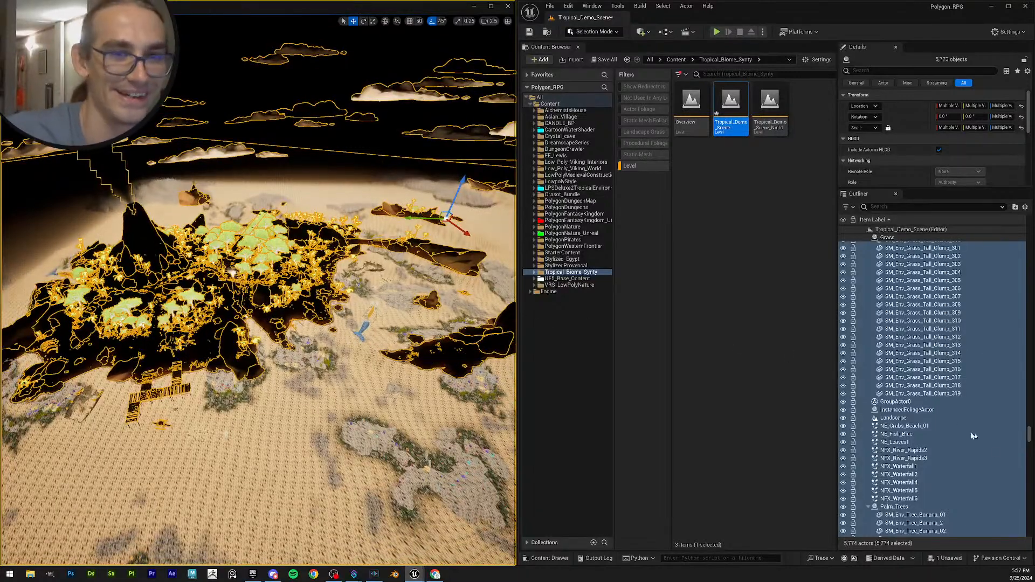
Clear the selection by picking SM_Env_Bush_Palm_01, and reselect all of the scene's actors.
left_click_drag(1029, 435, 997, 226)
left_click(895, 237)
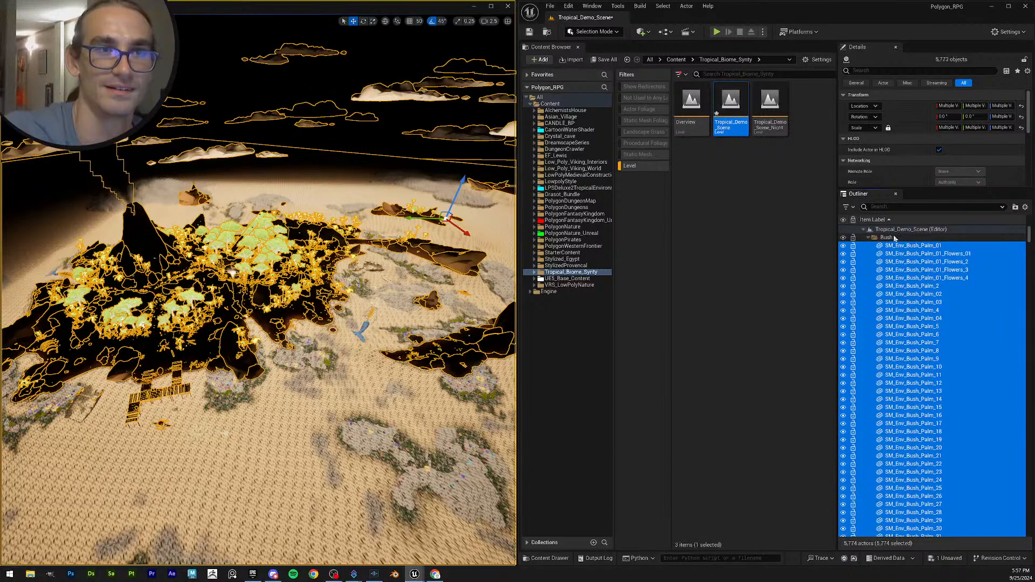
left_click(908, 246)
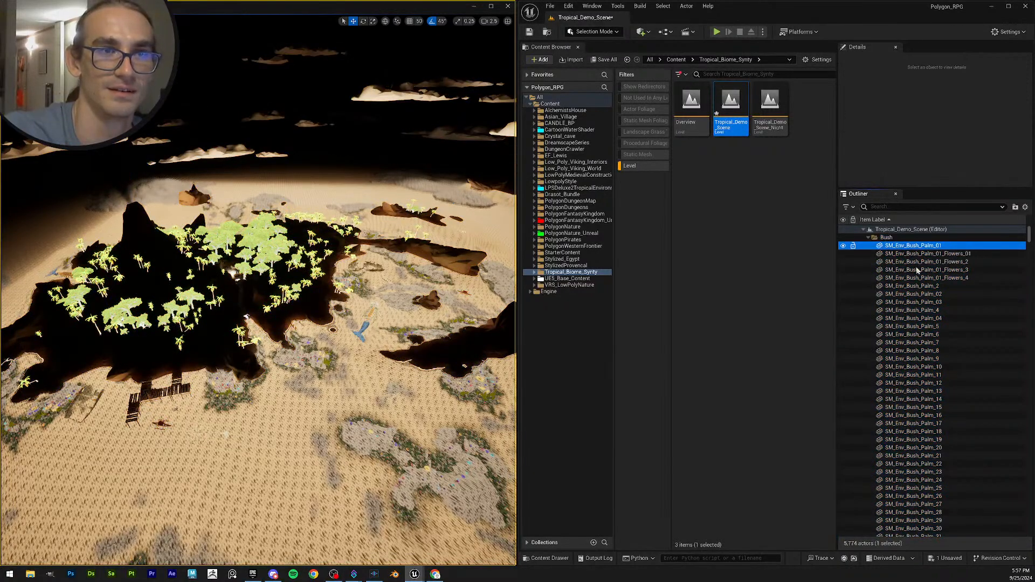
key("ctrl+a")
mouse_move(259, 291)
right_mouse_down()
mouse_move(205, 278)
mouse_move(270, 283)
mouse_move(253, 280)
right_mouse_up()
scroll(259, 292, "down", 5)
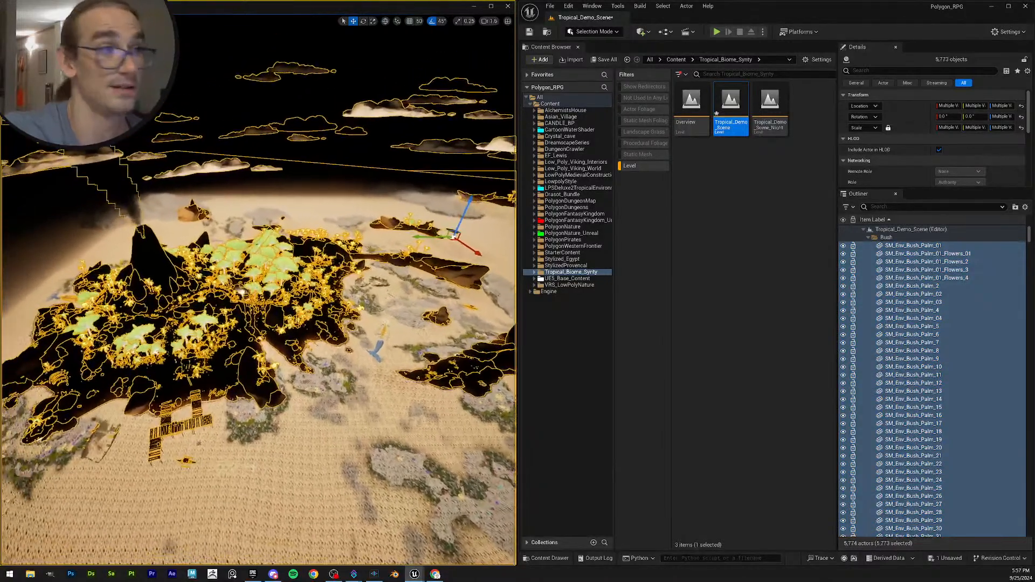
left_click(886, 237)
left_click(910, 246)
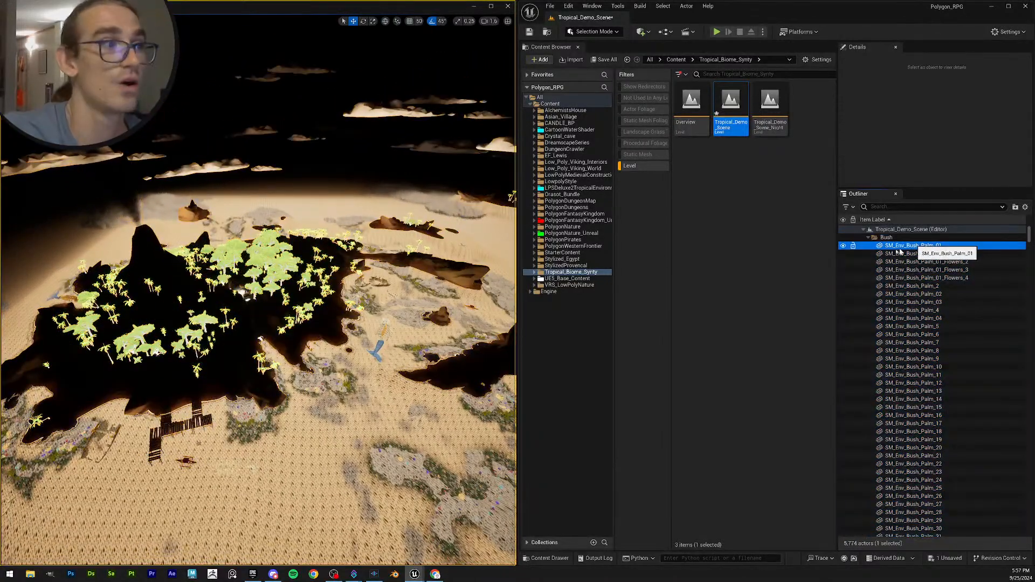
key("ctrl+a")
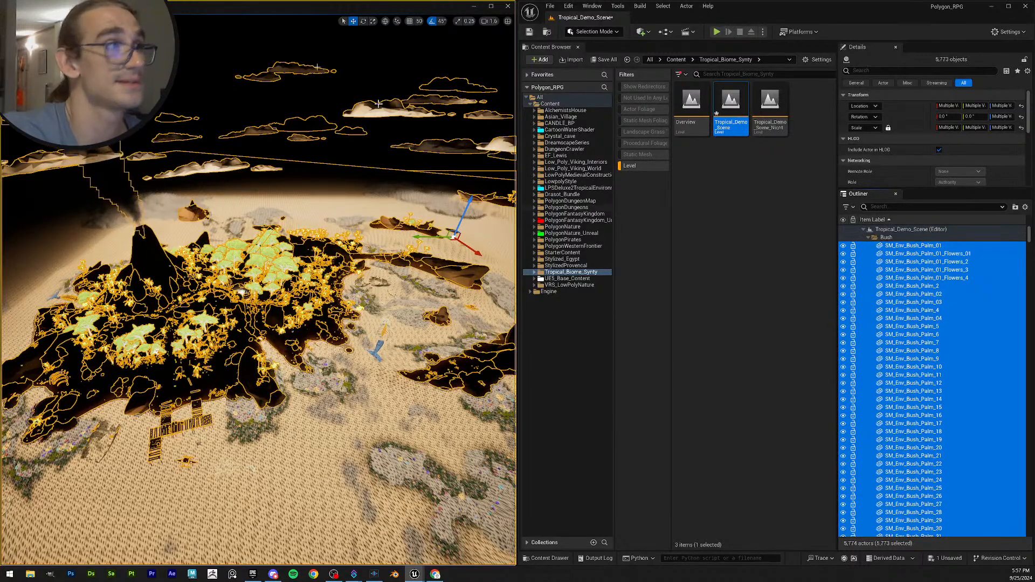
Create a 100 × 100 × 100 box static mesh in Modeling Mode and reset its location to the world origin.
left_click(888, 238)
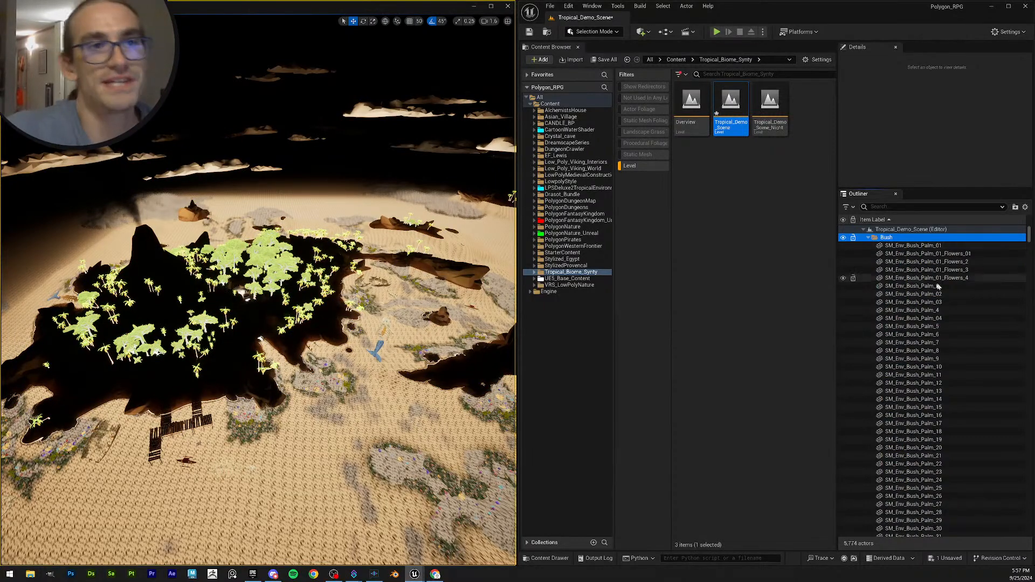
left_click(608, 32)
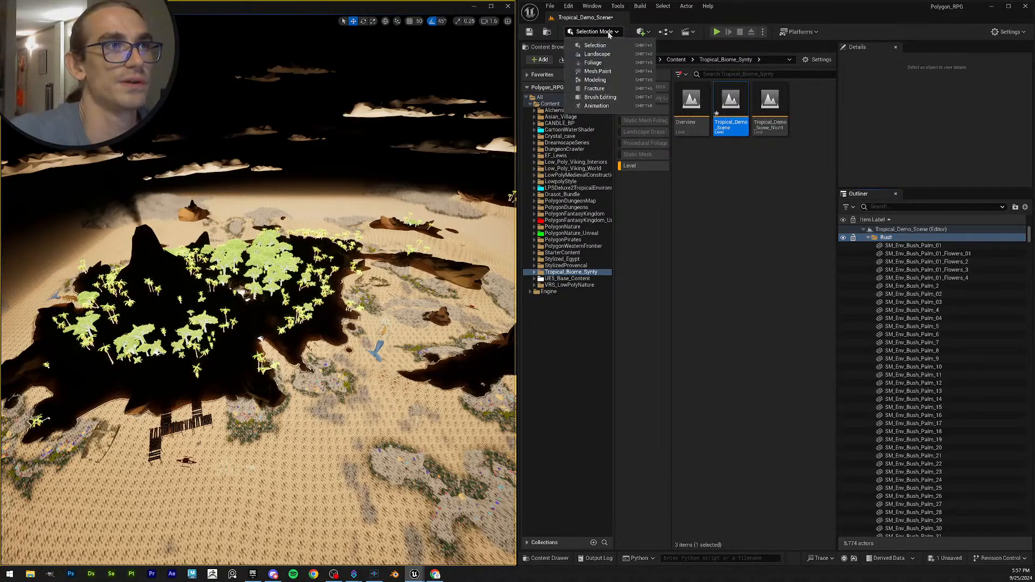
left_click(611, 80)
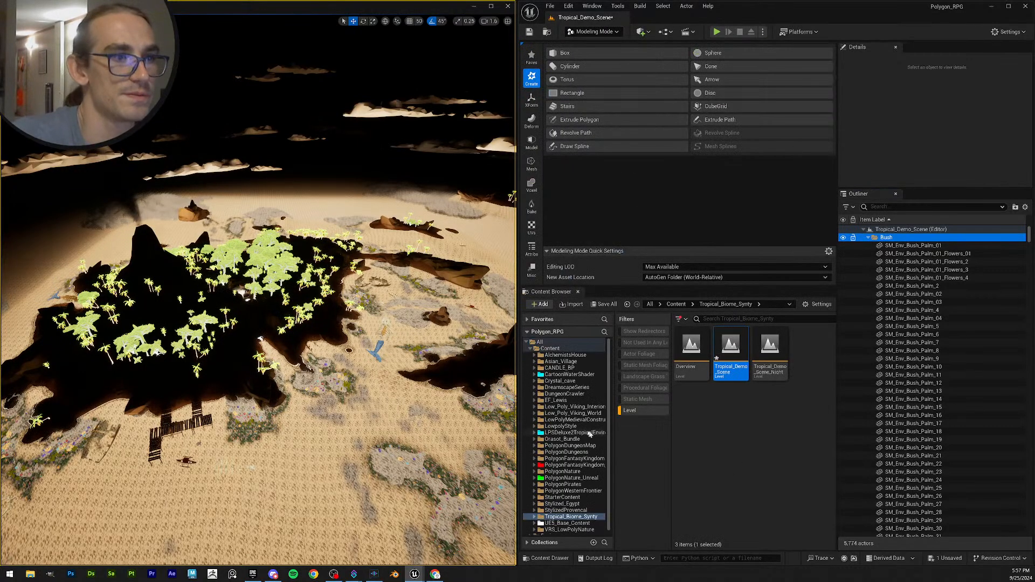
scroll(597, 517, "down", 1)
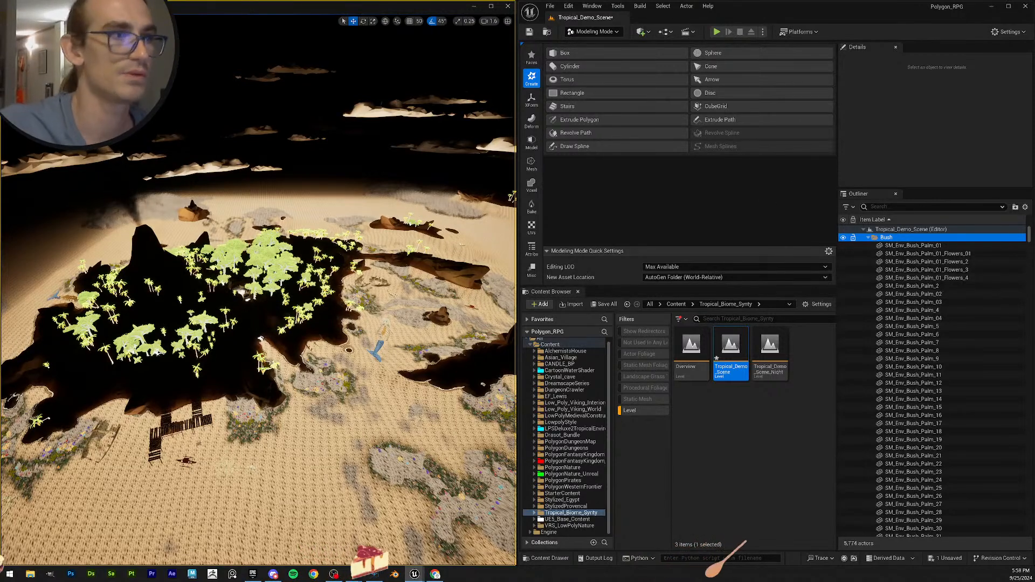
left_click(590, 52)
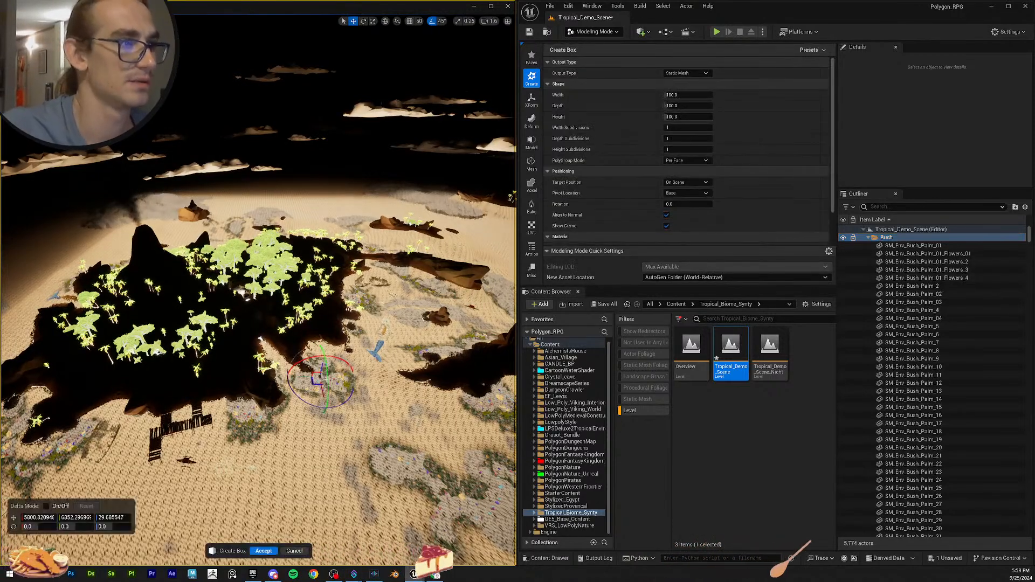
key("Return")
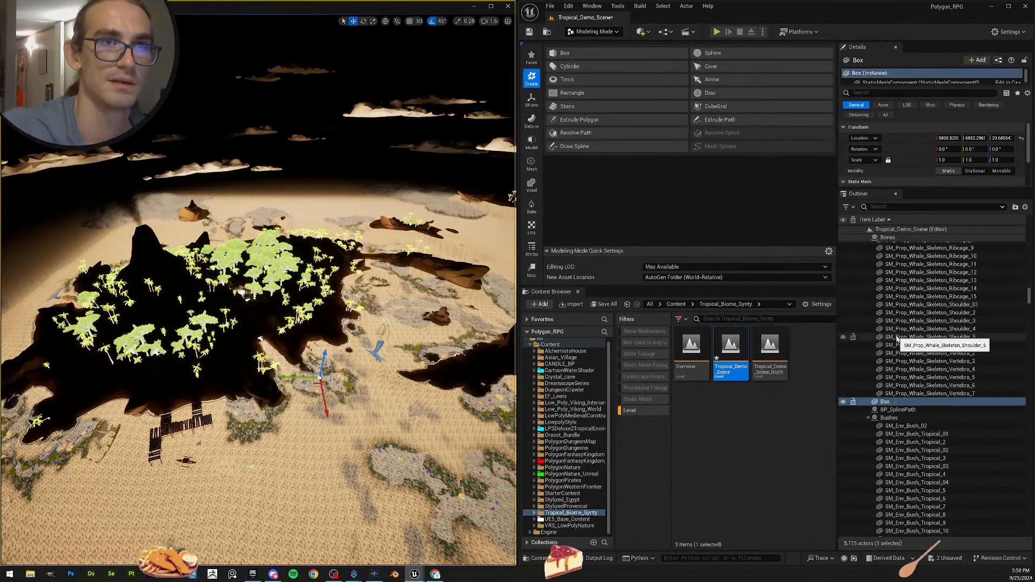
left_click(1020, 138)
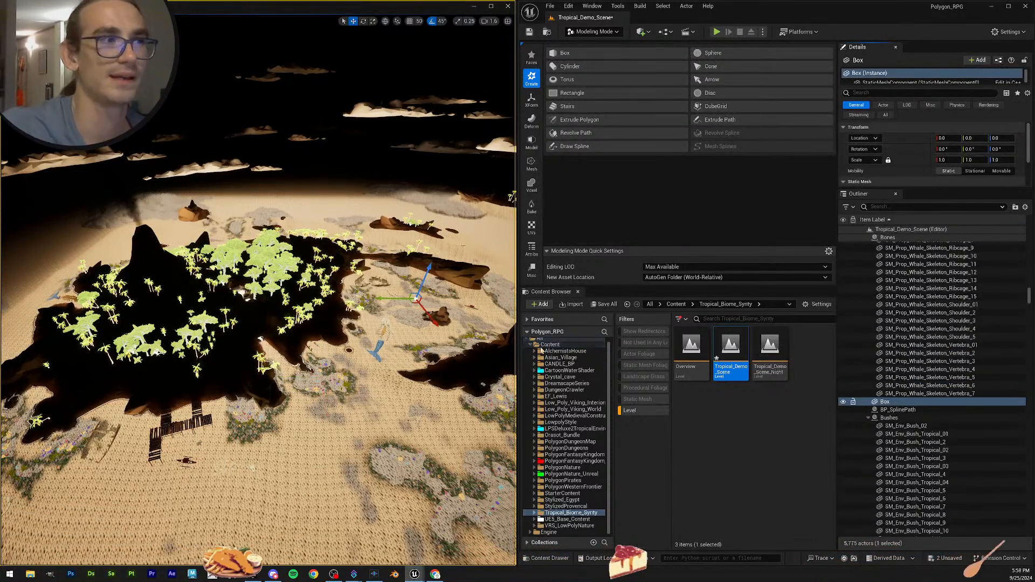
Rename the new box actor as TROPICAL_ISLAND_PIVOT.
left_click(902, 403)
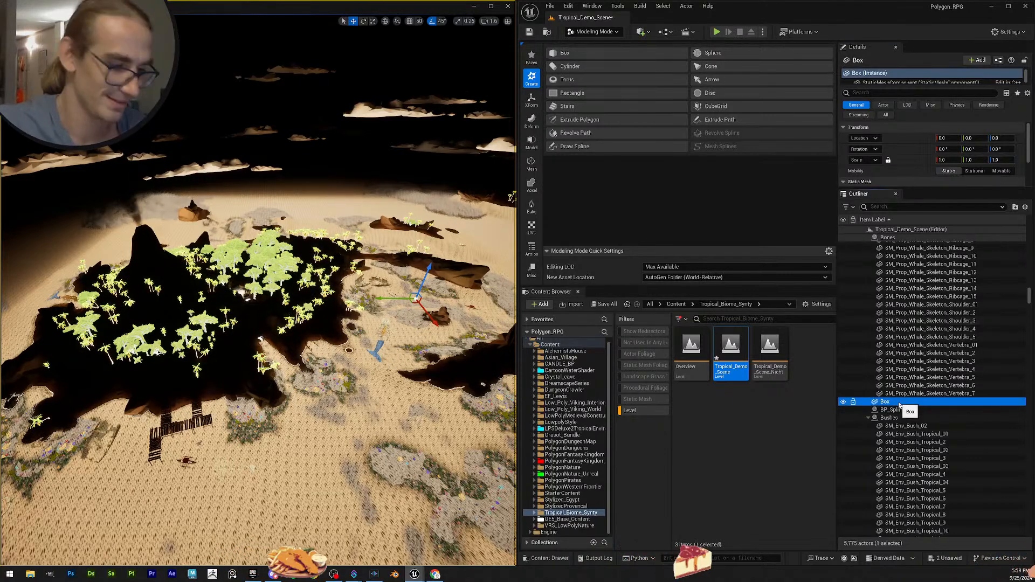
key("F2")
type("TROPICAL_")
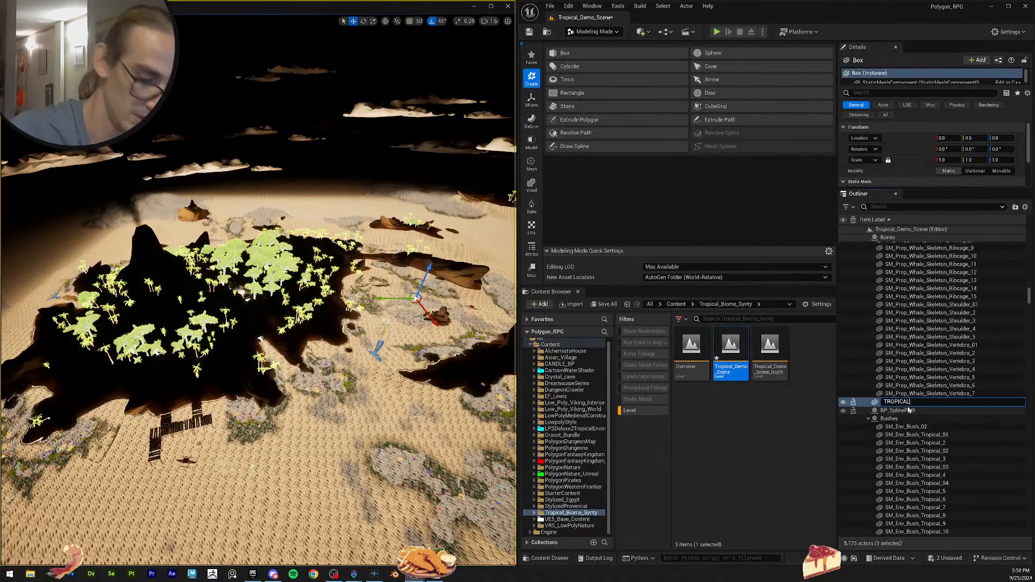
type("ISLAND")
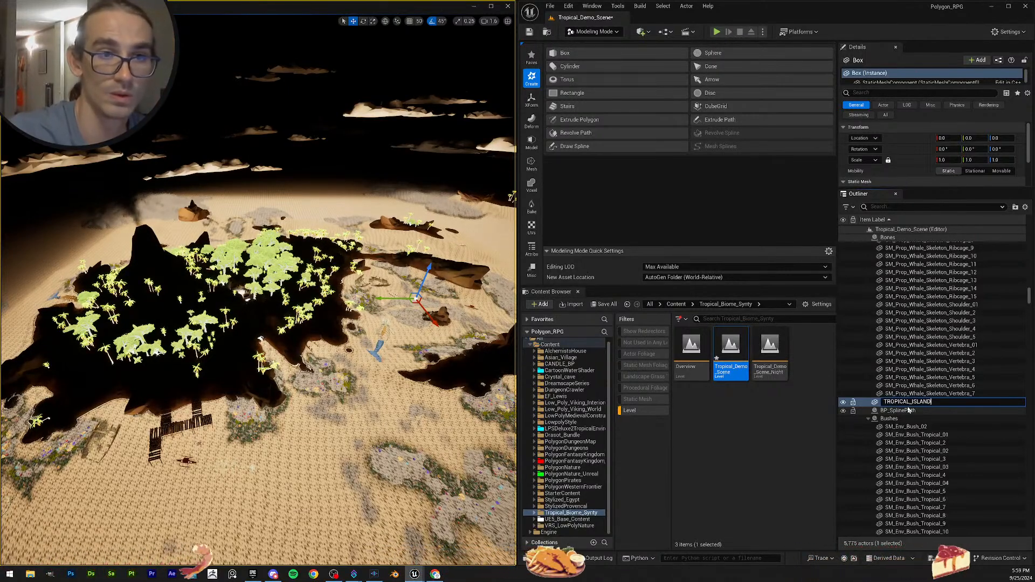
type("_P")
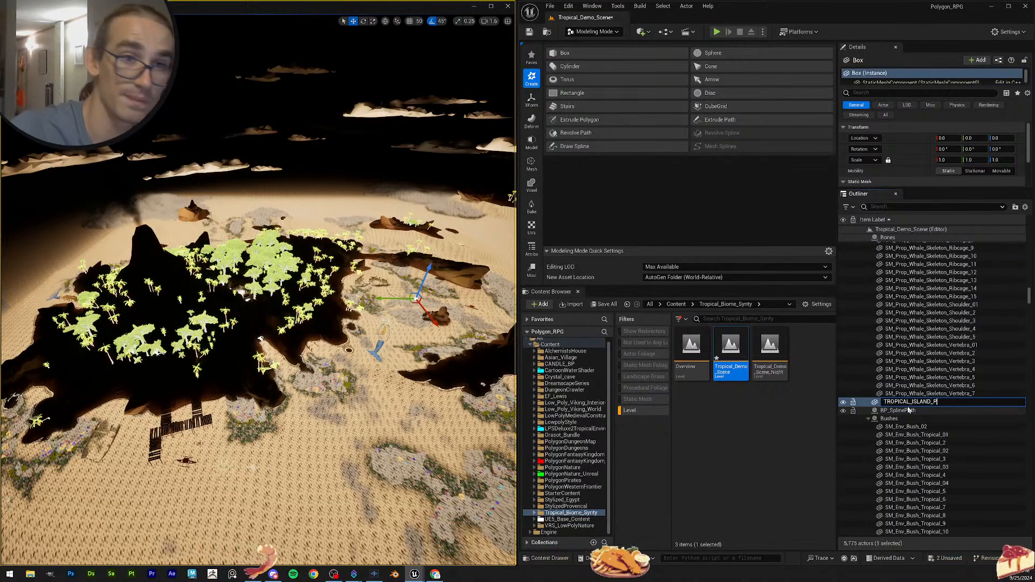
type("ivot")
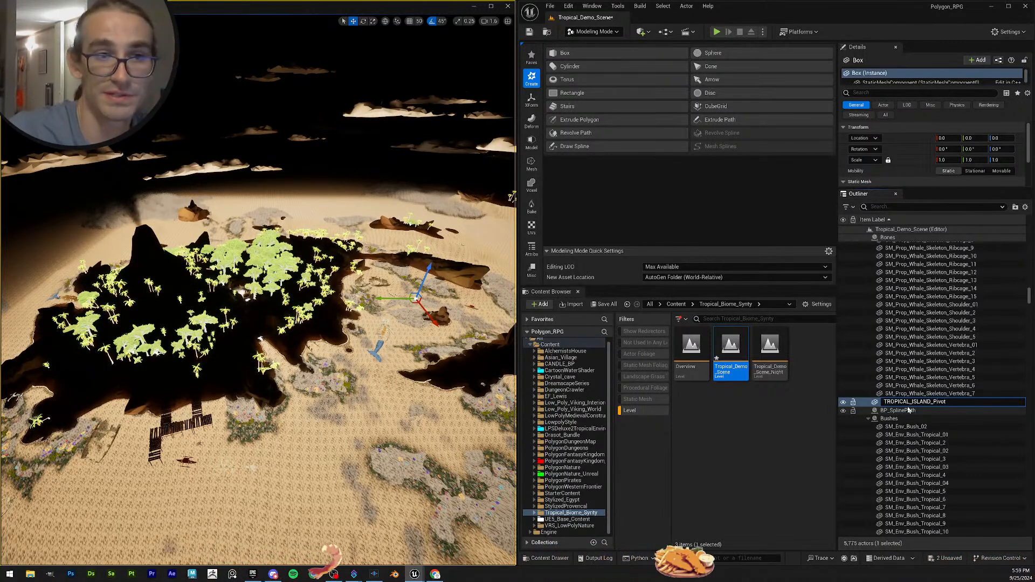
key("BackSpace")
key("BackSpace")
key("BackSpace")
key("BackSpace")
type("IV")
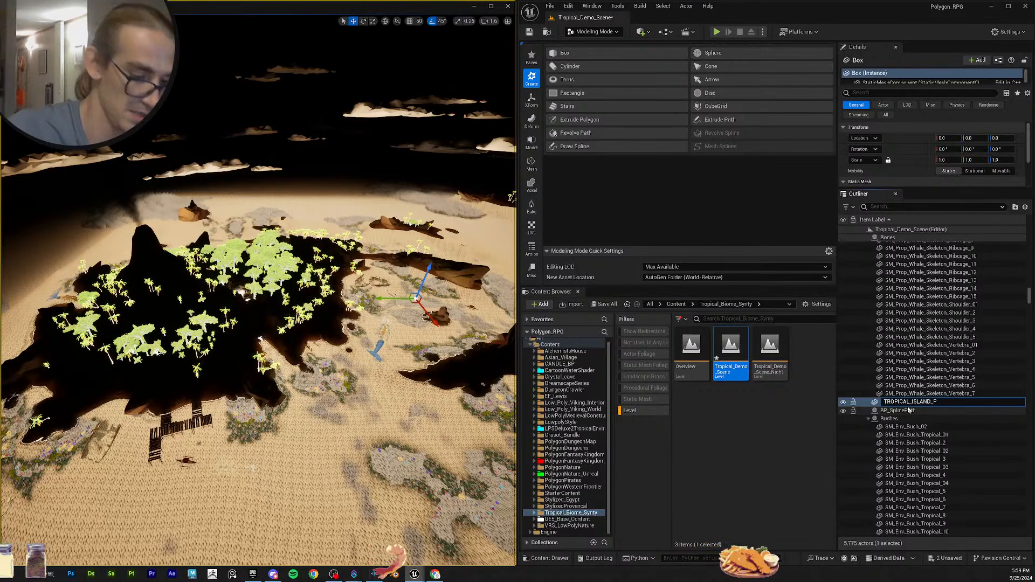
type("OT_POI")
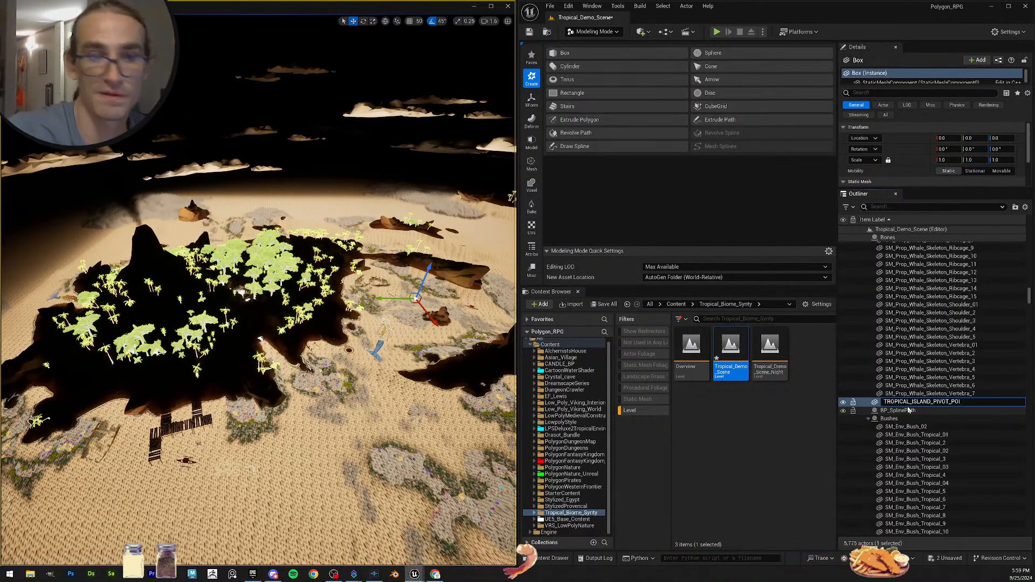
type("NT")
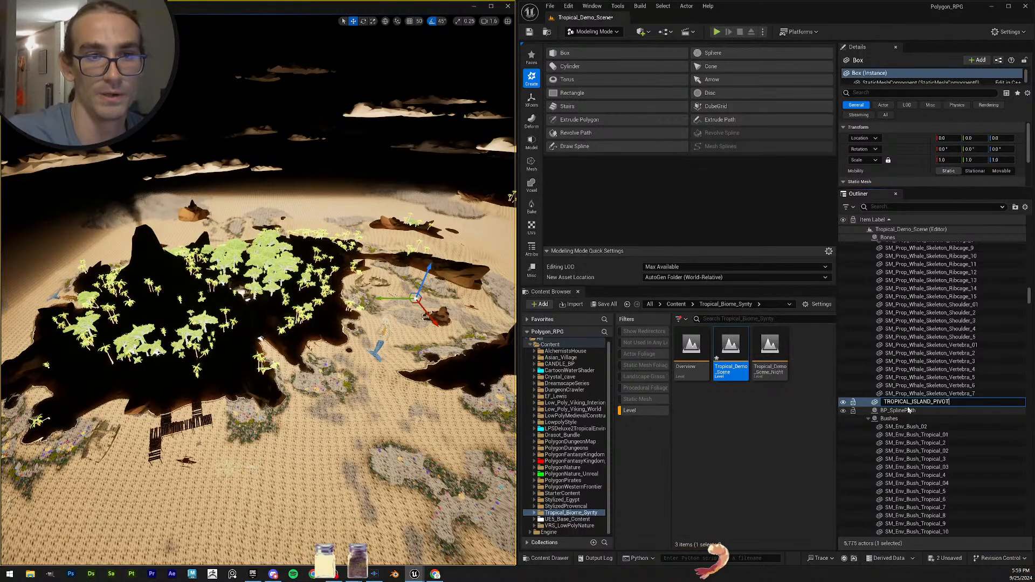
key("Return")
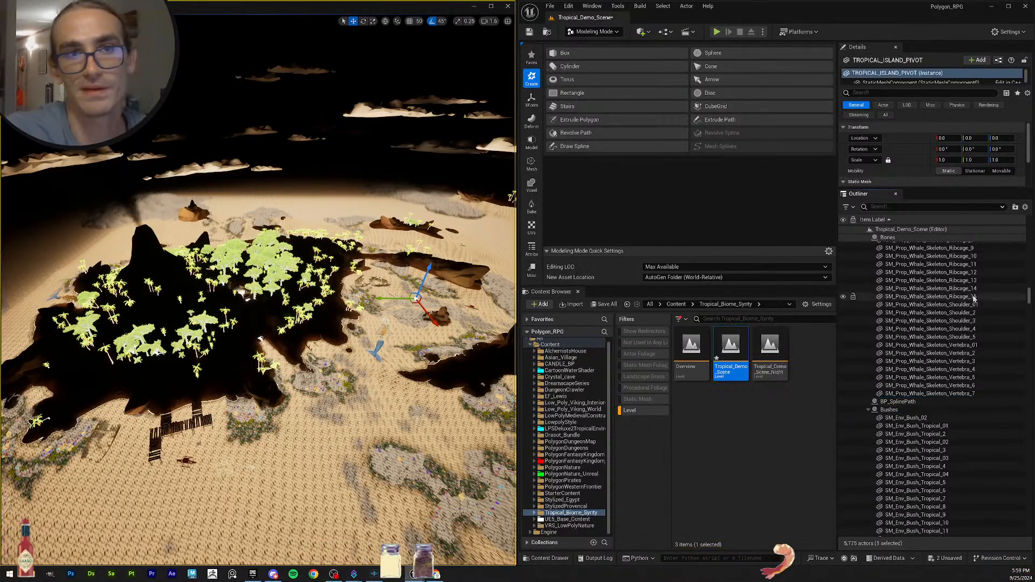
Save all modified content, covering the new box mesh asset and the Tropical_Demo_Scene level.
left_click_drag(1028, 296, 1018, 211)
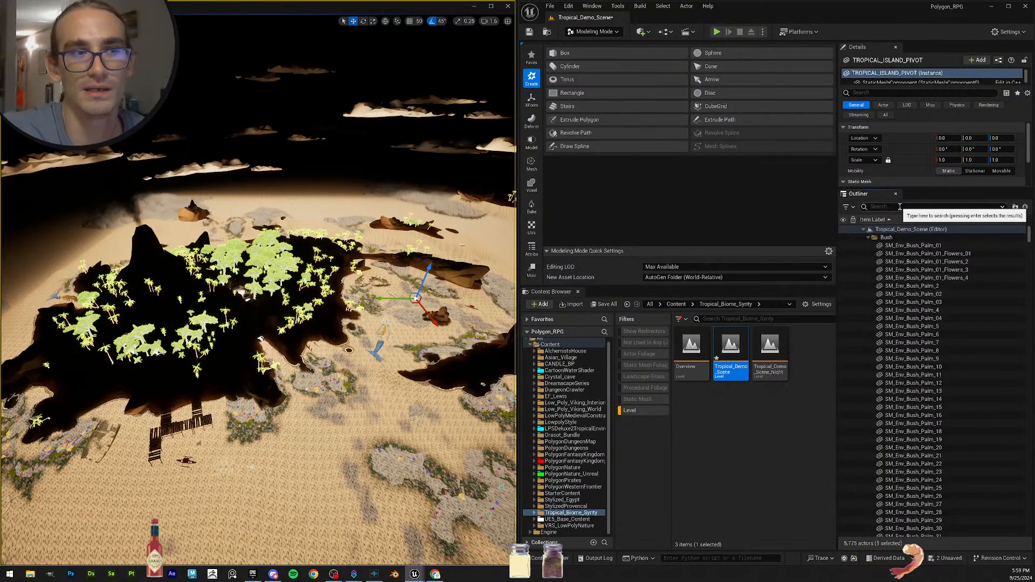
key("ctrl+shift+s")
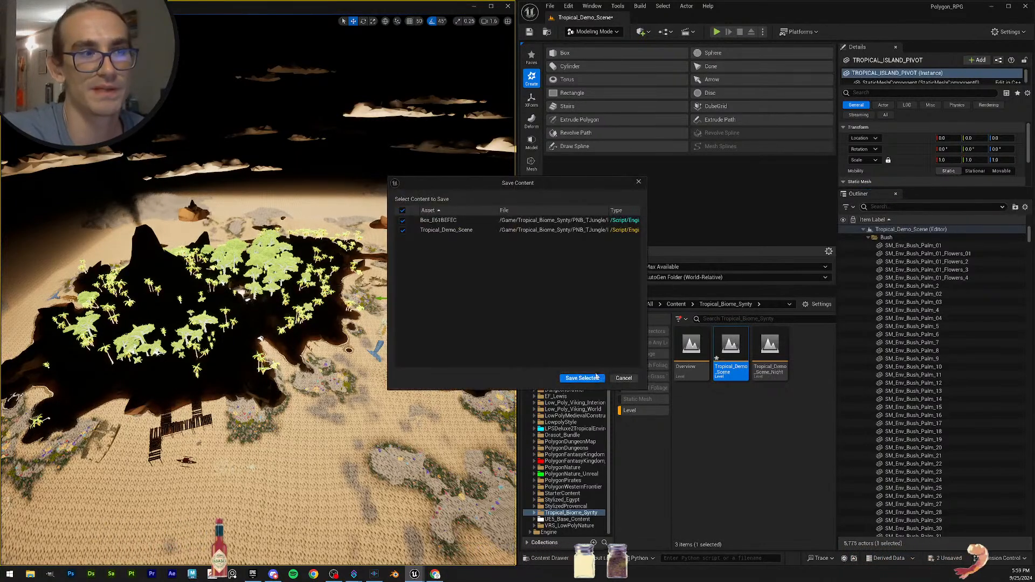
left_click(581, 379)
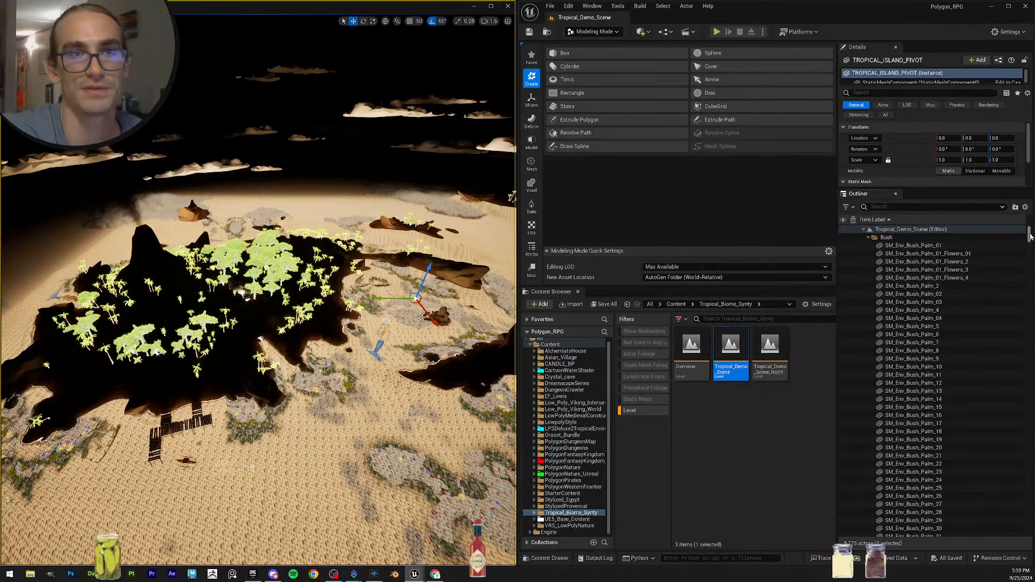
Select all of the scene's actors again and look through the selection in the Bush and Fern folders.
left_click_drag(1031, 225, 1004, 544)
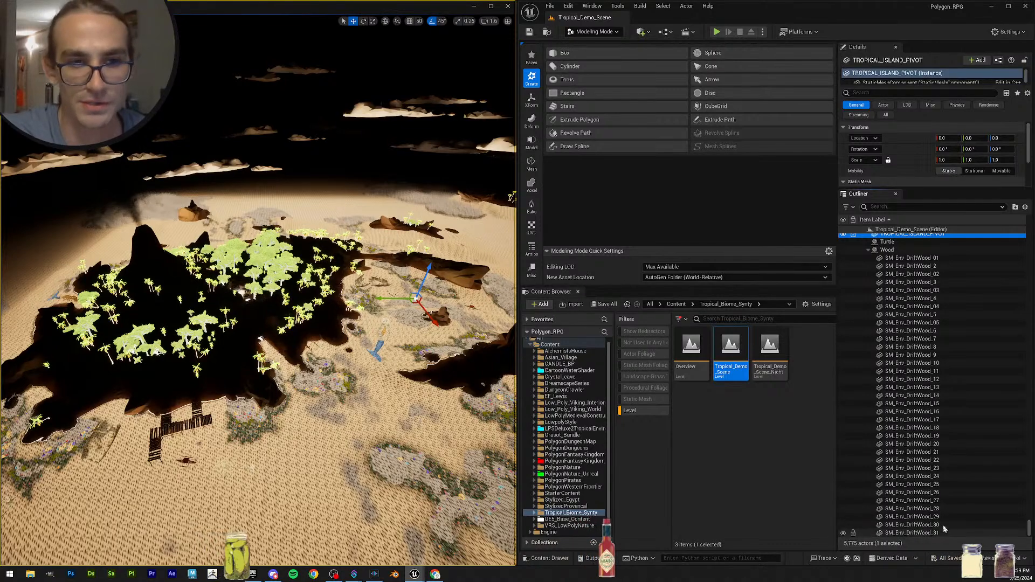
left_click(1018, 533)
key("ctrl+a")
left_click_drag(1029, 525, 1028, 234)
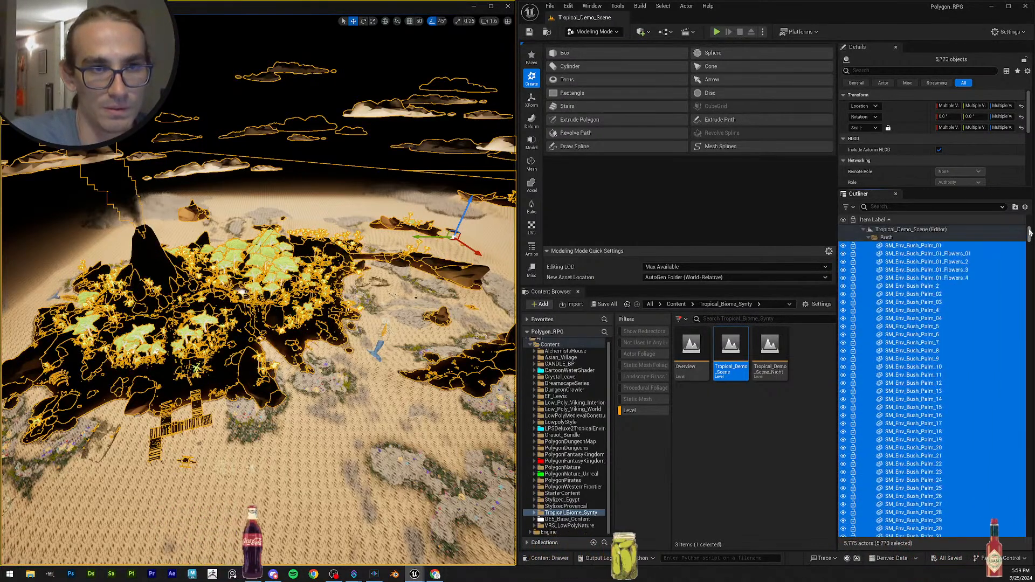
scroll(981, 329, "down", 4)
scroll(976, 354, "down", 15)
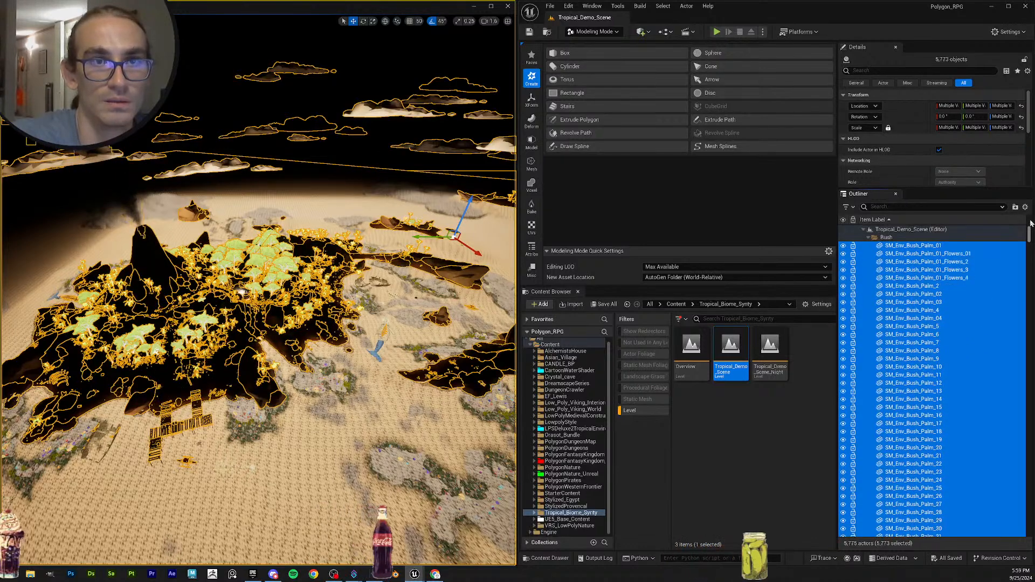
left_click_drag(1030, 239, 1030, 239)
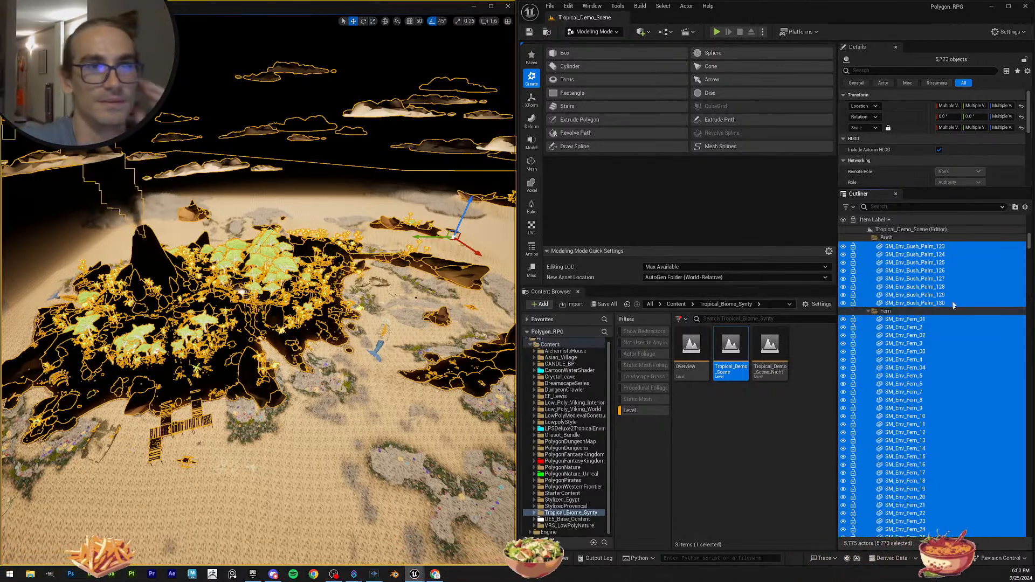
scroll(956, 325, "up", 15)
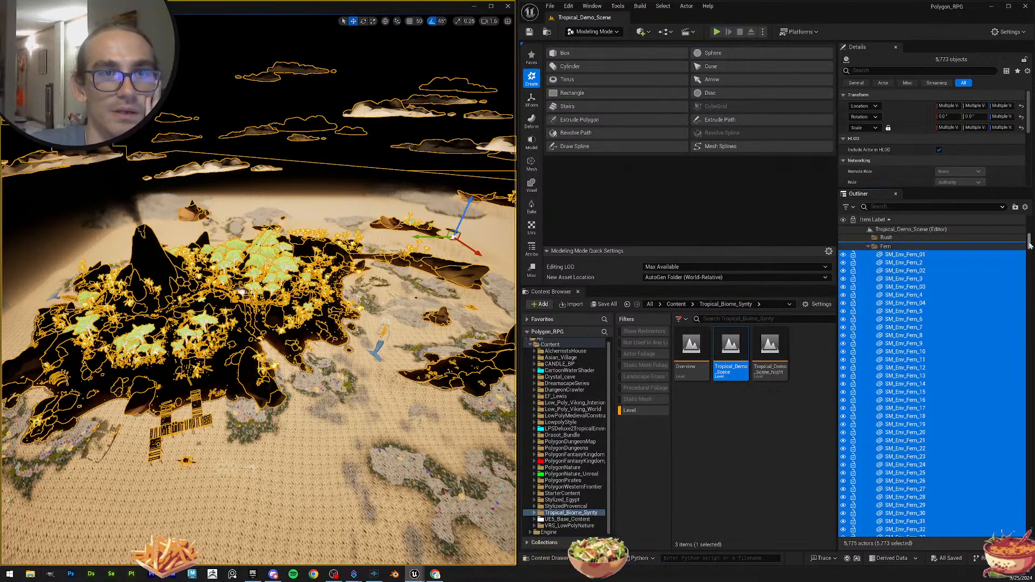
mouse_move(1029, 249)
left_mouse_down()
mouse_move(1028, 527)
mouse_move(1028, 232)
left_mouse_up()
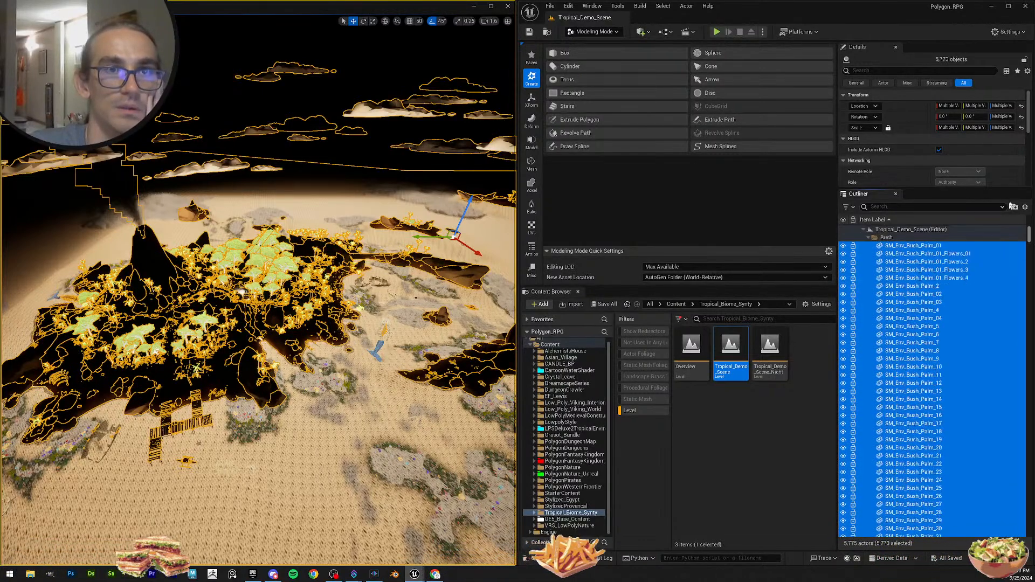
Search the actor list for "tropical" and pick the Tropical_Demo_Scene level entry to clear the actor selection.
left_click(911, 207)
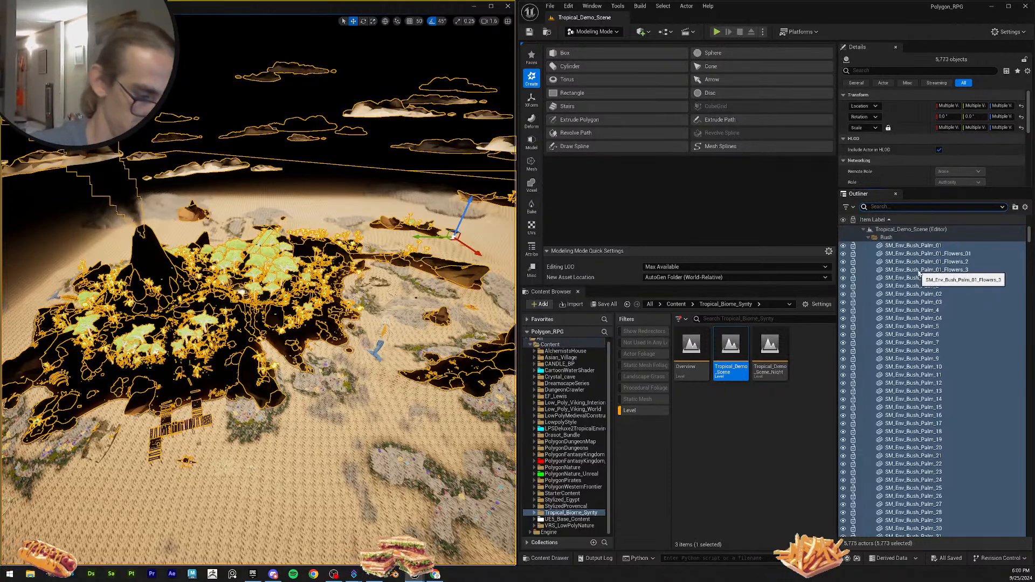
type("tropical")
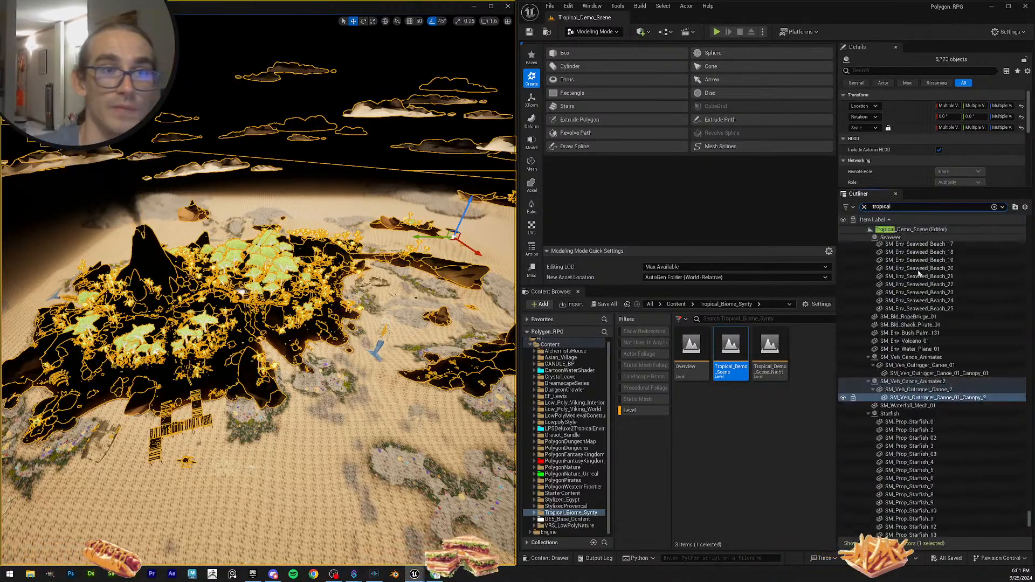
scroll(1027, 515, "up", 6)
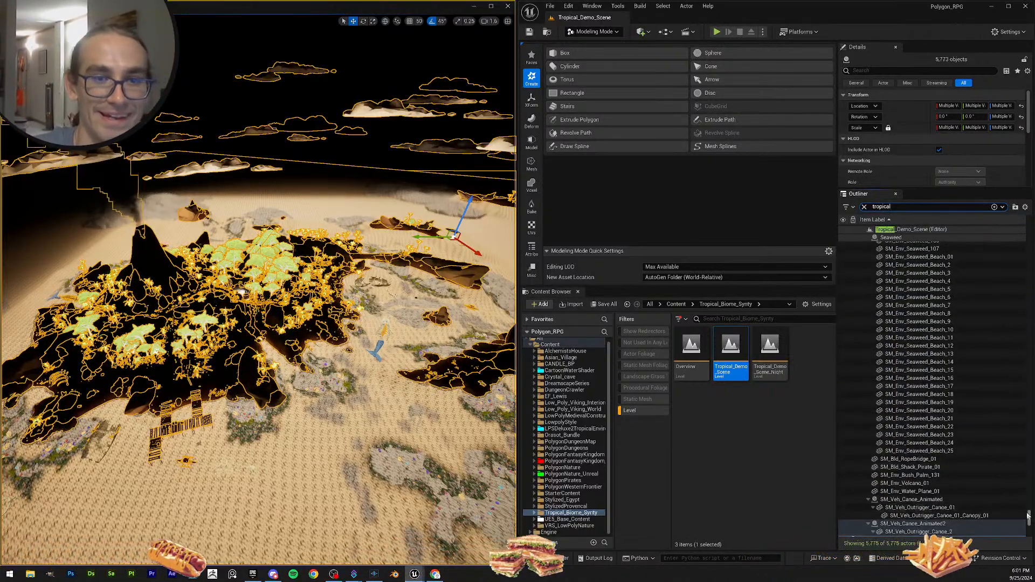
left_click_drag(1026, 516, 1029, 210)
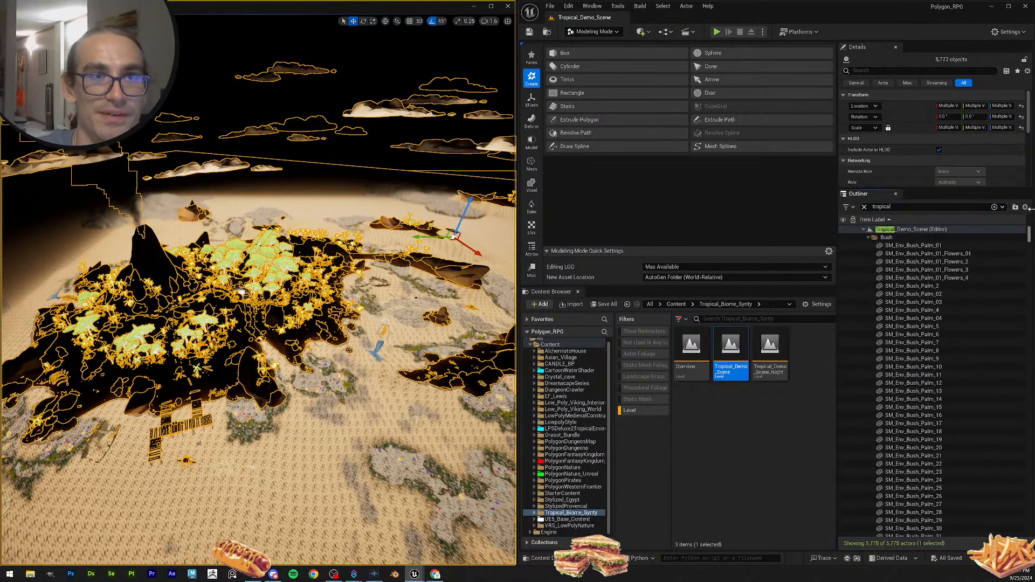
left_click(940, 230)
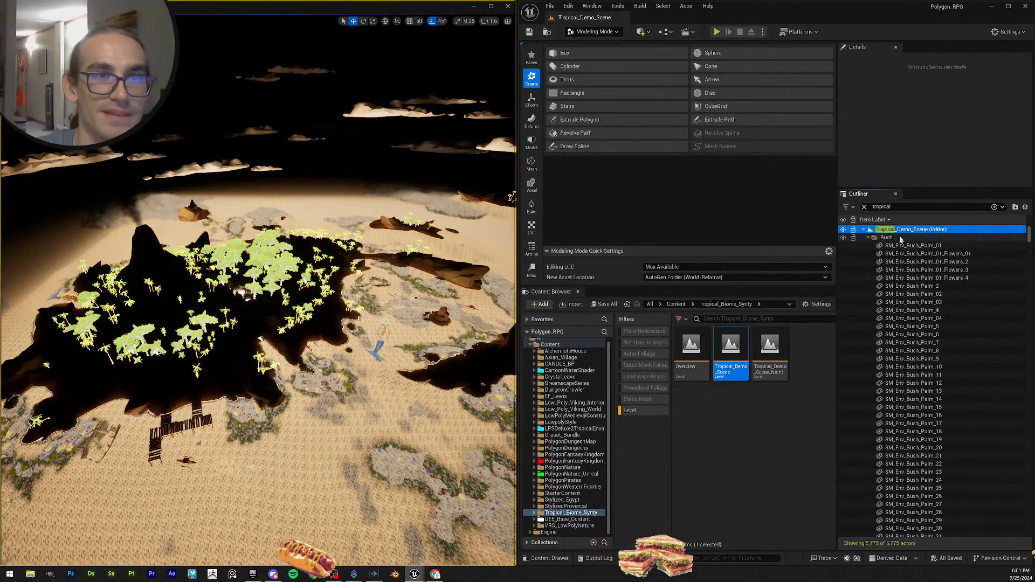
Collapse the expanded folders and actor groups in the level's hierarchy, from Bush down through Grass.
left_click(916, 237)
left_click(868, 238)
left_click(868, 254)
left_click(868, 262)
left_click(868, 270)
left_click(869, 278)
left_click(868, 294)
left_click(868, 302)
left_click(868, 311)
left_click(868, 318)
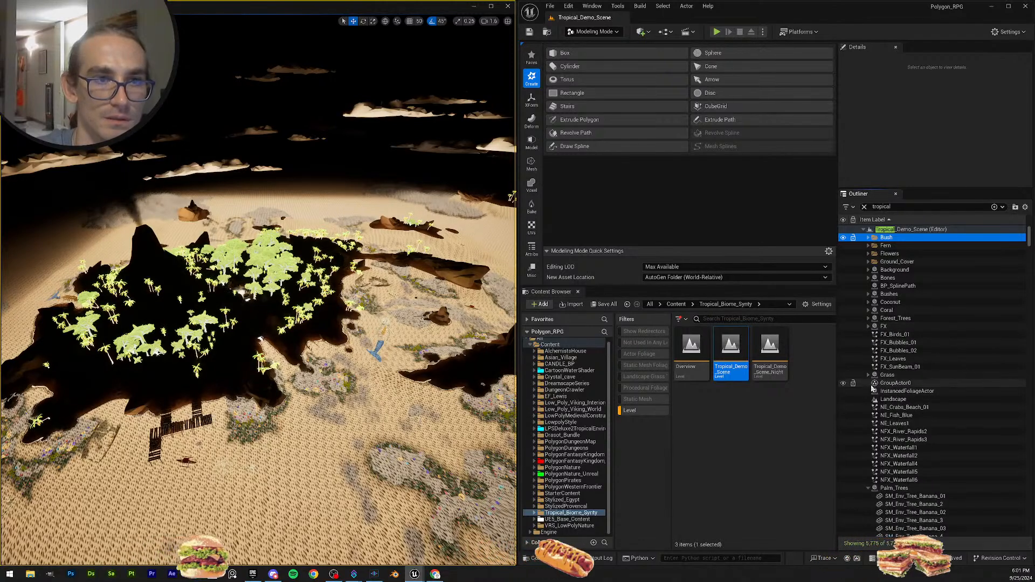
Collapse the remaining expanded actor groups in the level's hierarchy, from Grass through Pebbles, Props and Rocks to the two animated canoes.
left_click(868, 375)
scroll(899, 476, "down", 1)
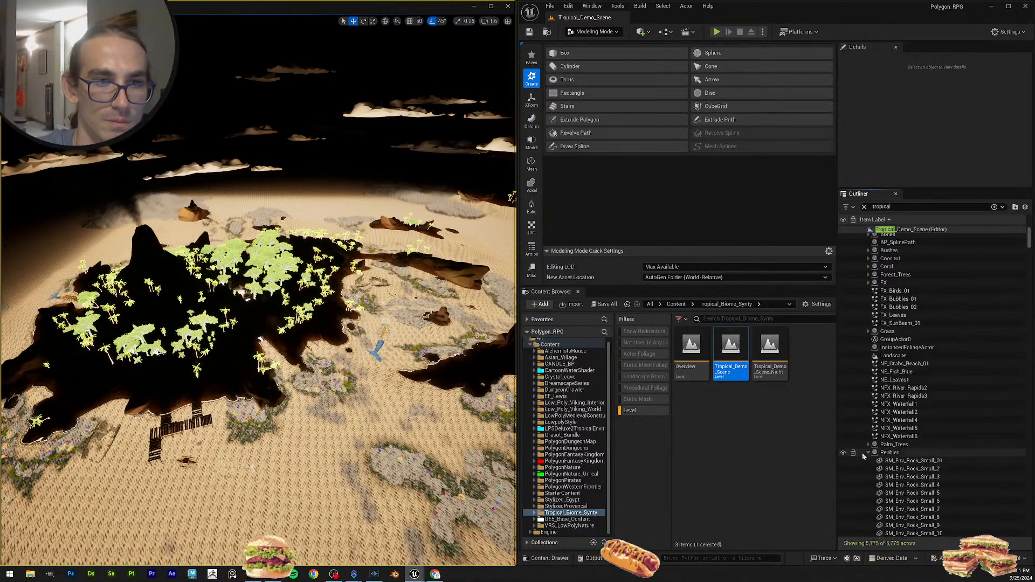
left_click(868, 452)
scroll(868, 438, "down", 1)
left_click(868, 435)
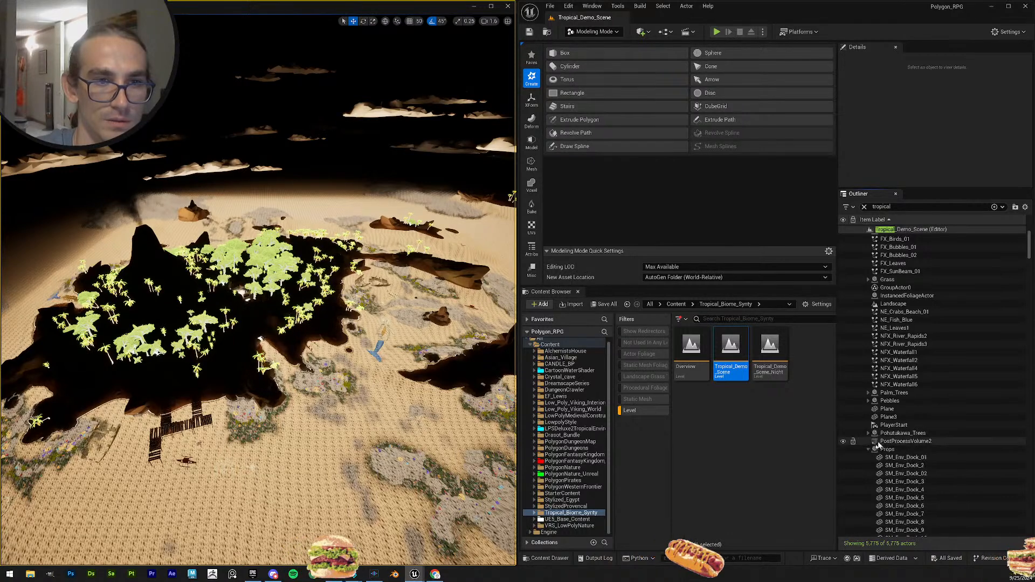
left_click(868, 451)
scroll(884, 450, "down", 1)
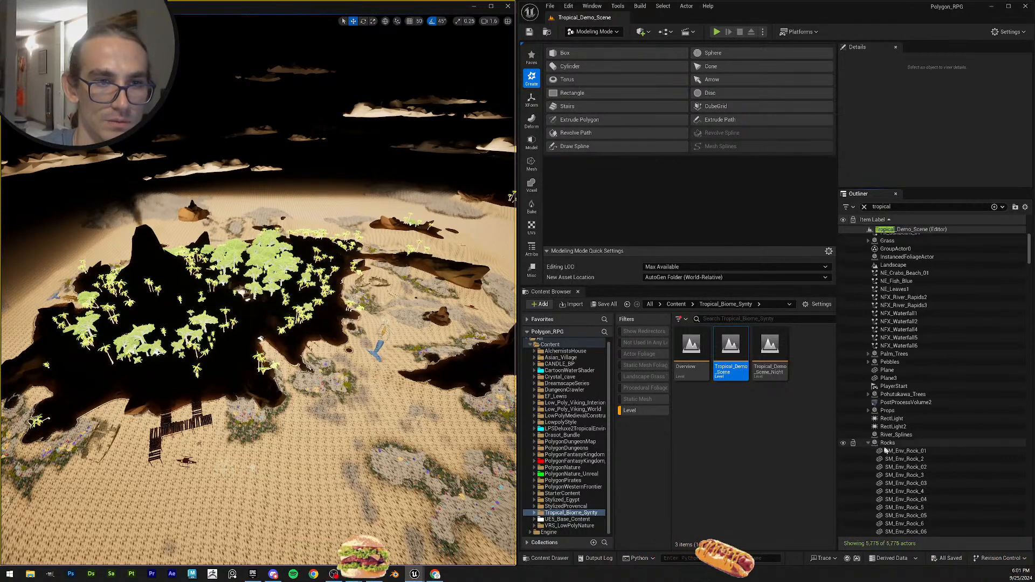
left_click(868, 443)
scroll(868, 435, "down", 1)
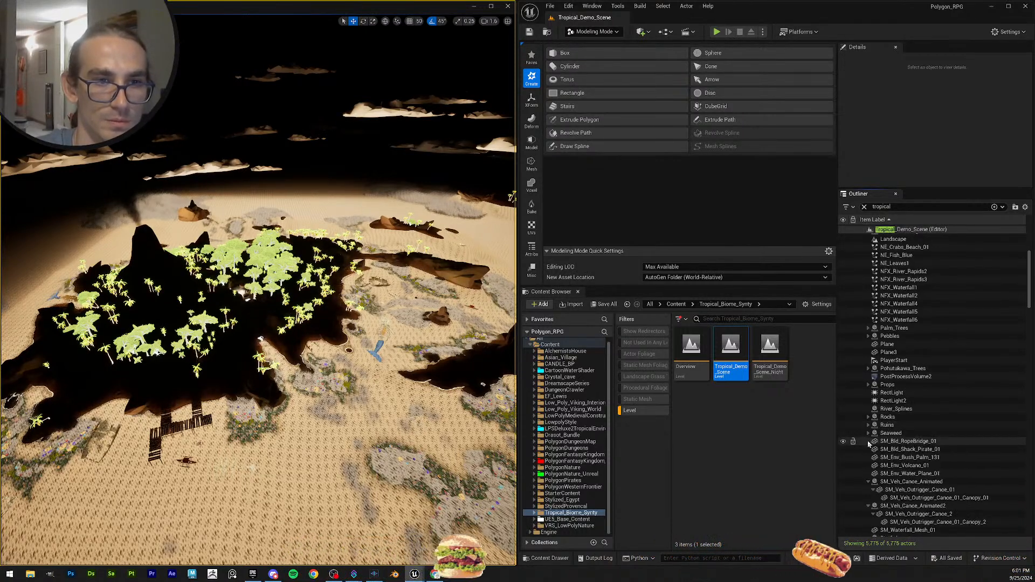
left_click(868, 482)
left_click(865, 490)
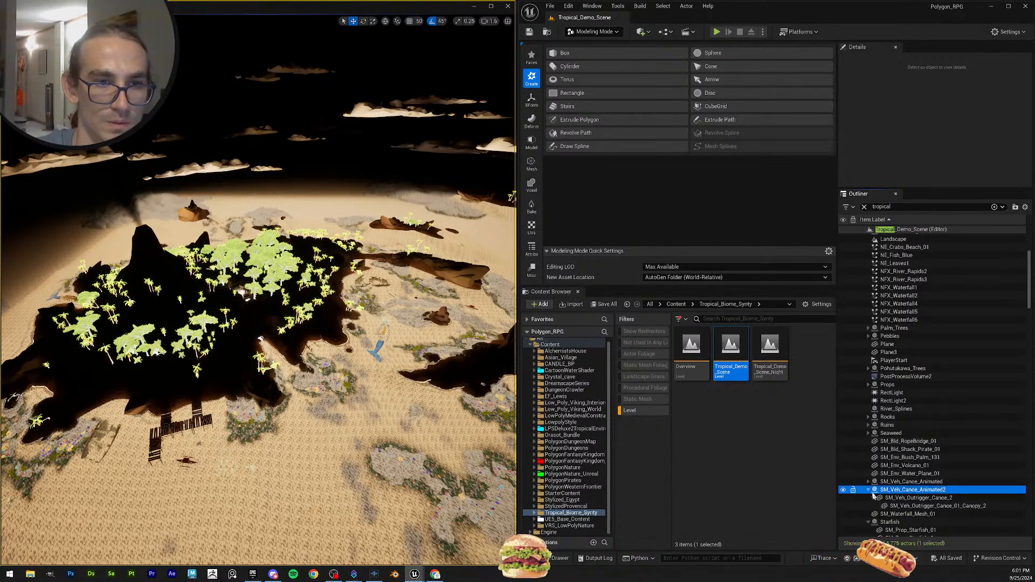
Select all of the scene's actors and try to attach them to TROPICAL_ISLAND_PIVOT with the Landscape included.
key("ctrl+a")
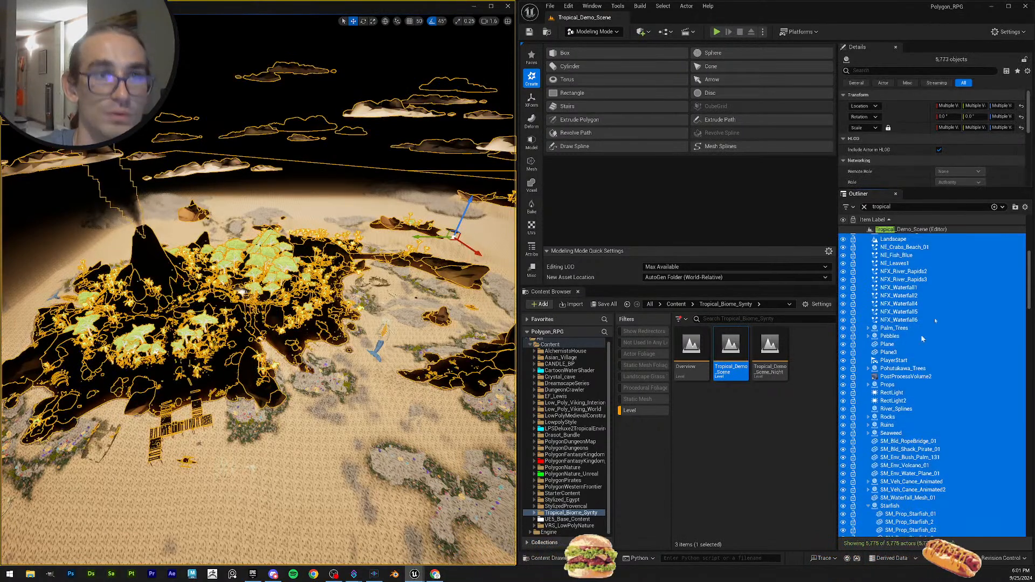
scroll(999, 527, "down", 15)
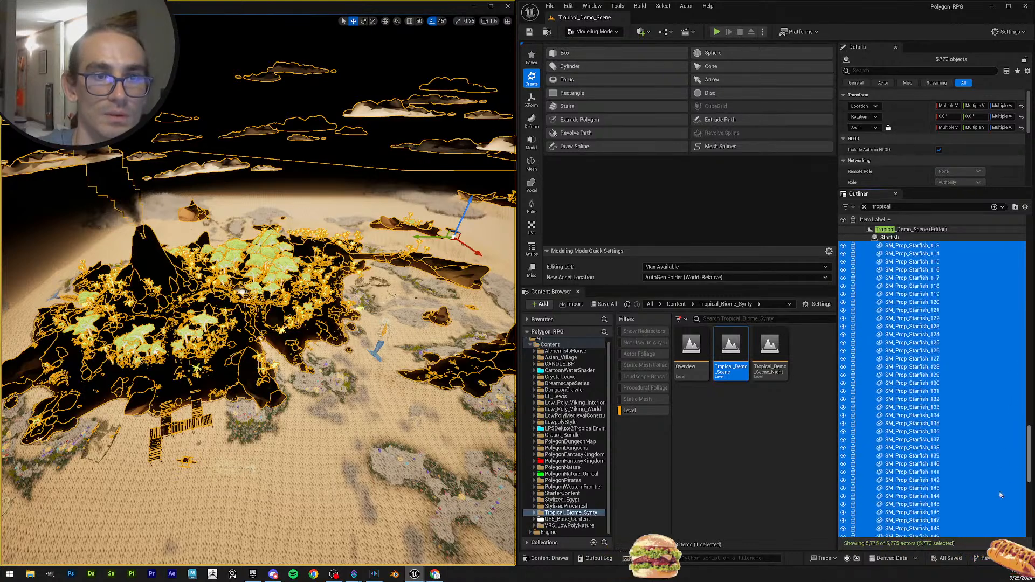
scroll(902, 325, "up", 5)
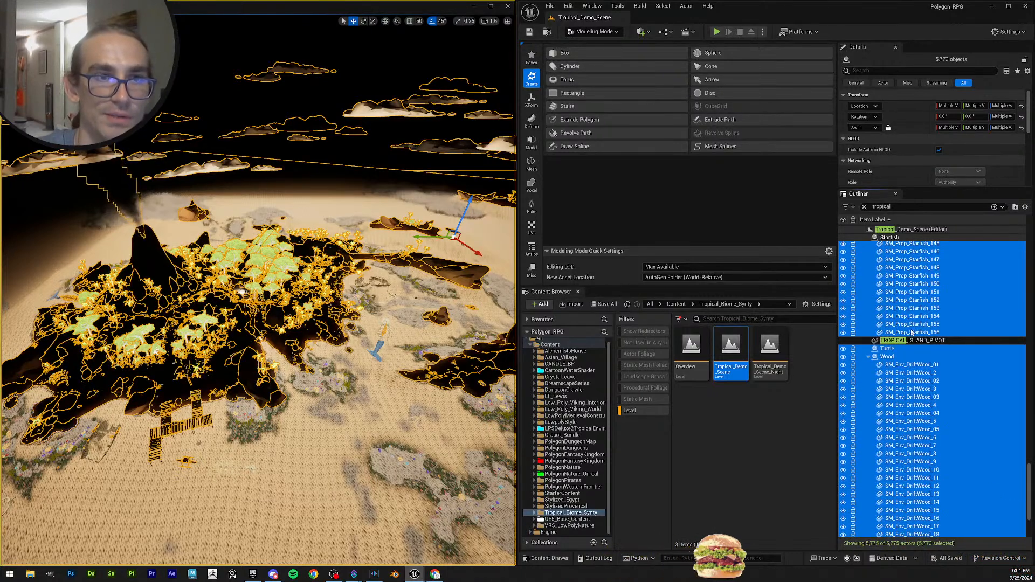
left_click_drag(913, 334, 913, 344)
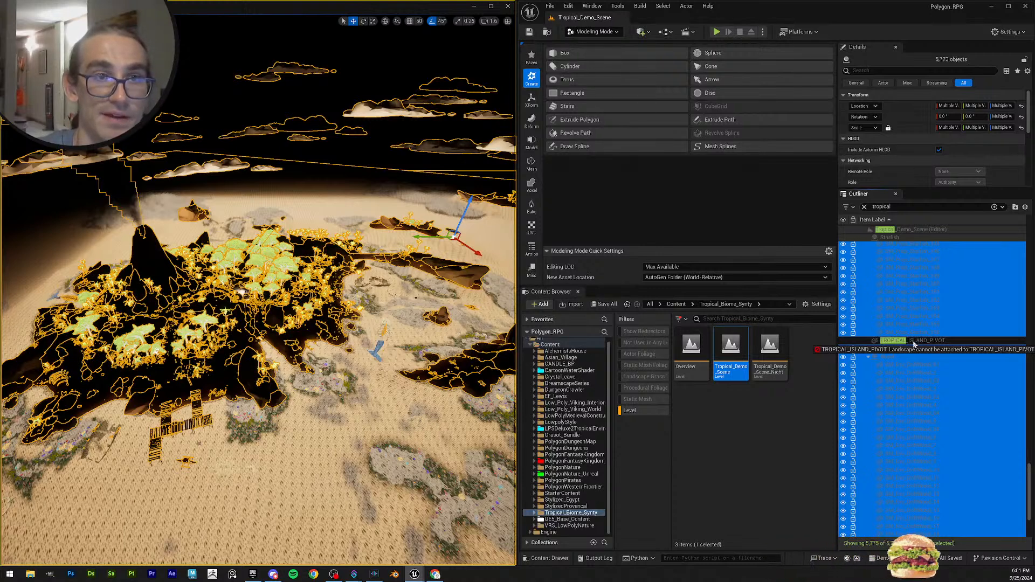
left_click_drag(915, 345, 918, 335)
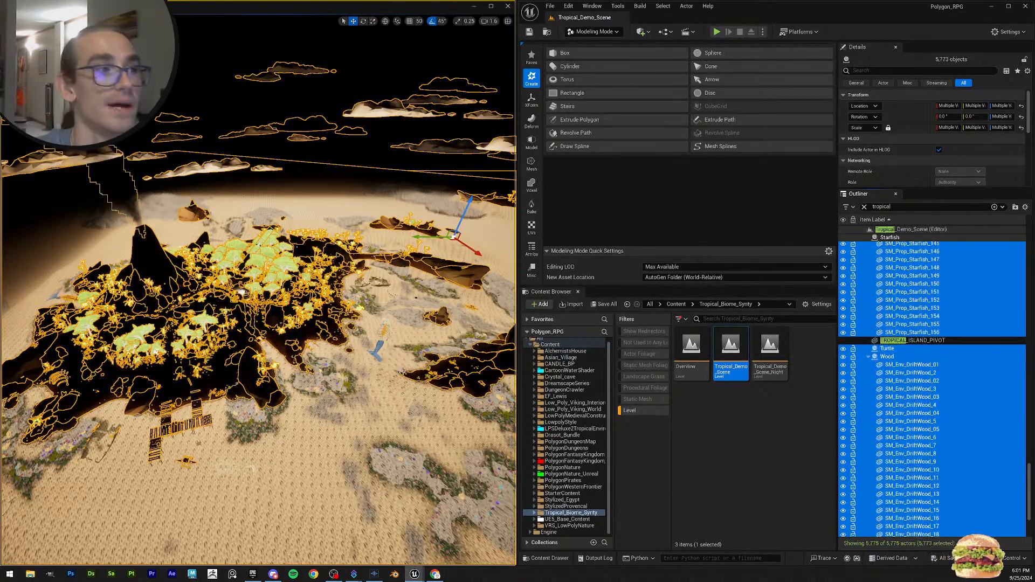
right_click_drag(397, 356, 381, 315)
key("w")
scroll(458, 380, "up", 5)
key("s")
right_click_drag(450, 338, 451, 335)
key("w")
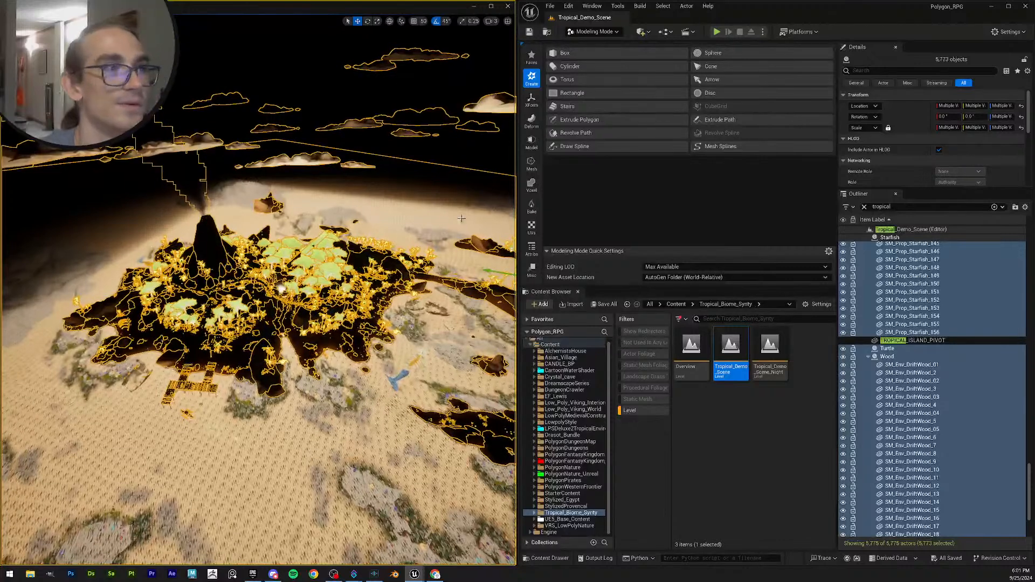
scroll(933, 386, "down", 8)
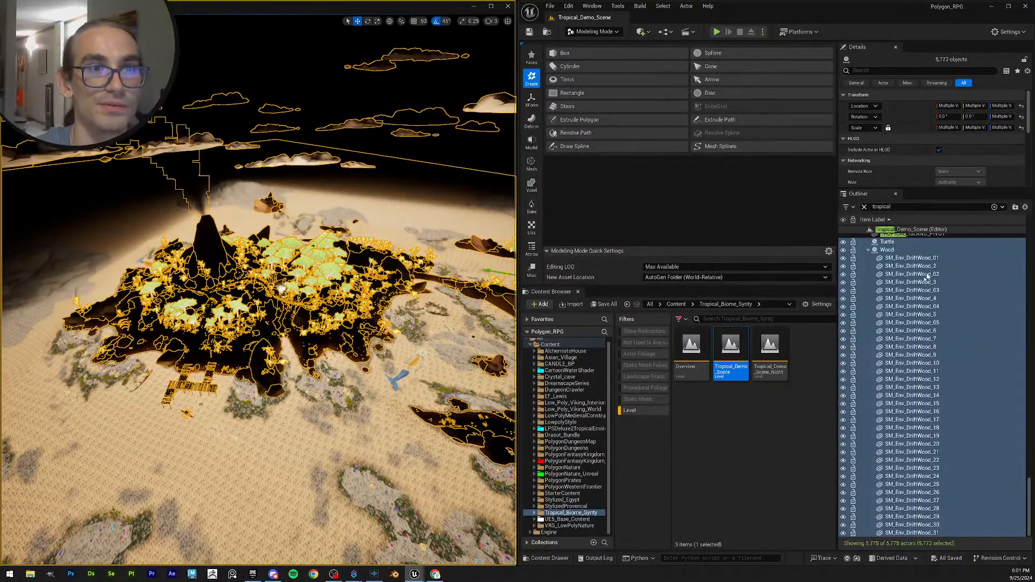
scroll(935, 291, "up", 7)
scroll(935, 335, "up", 2)
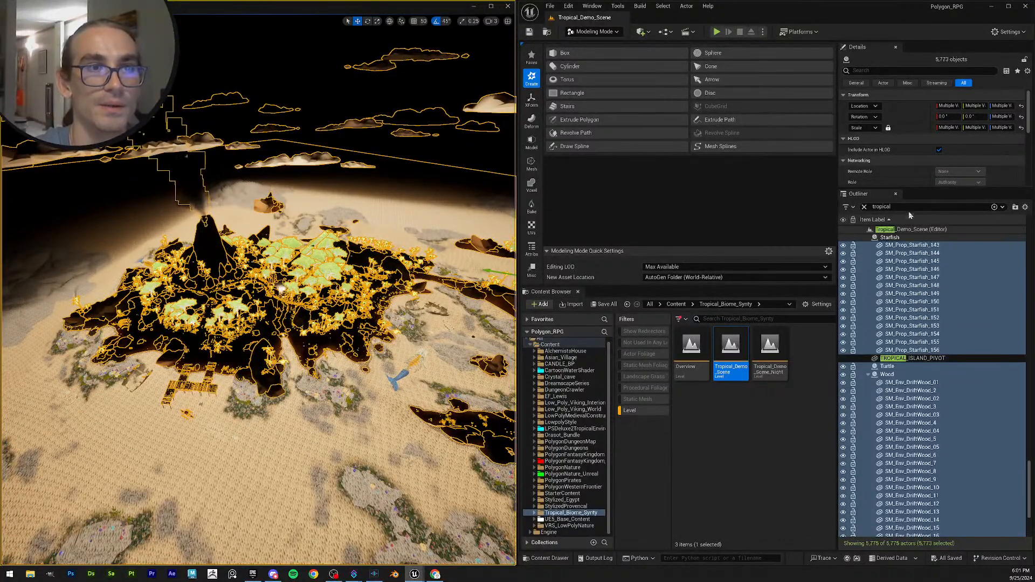
Search the actor list for "land" and unlock the actor group that contains the Landscape.
type("land")
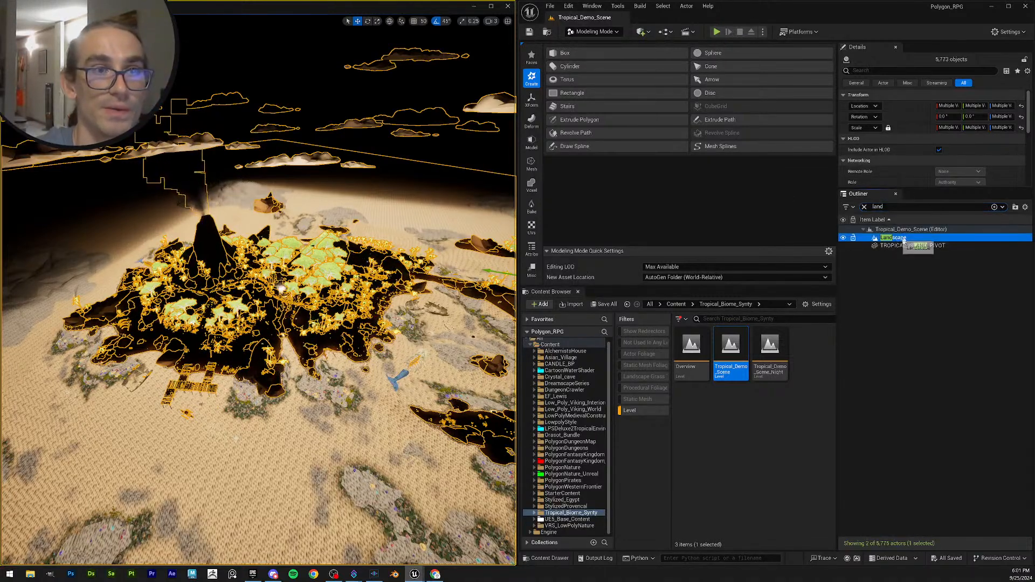
right_click(910, 238)
mouse_move(951, 428)
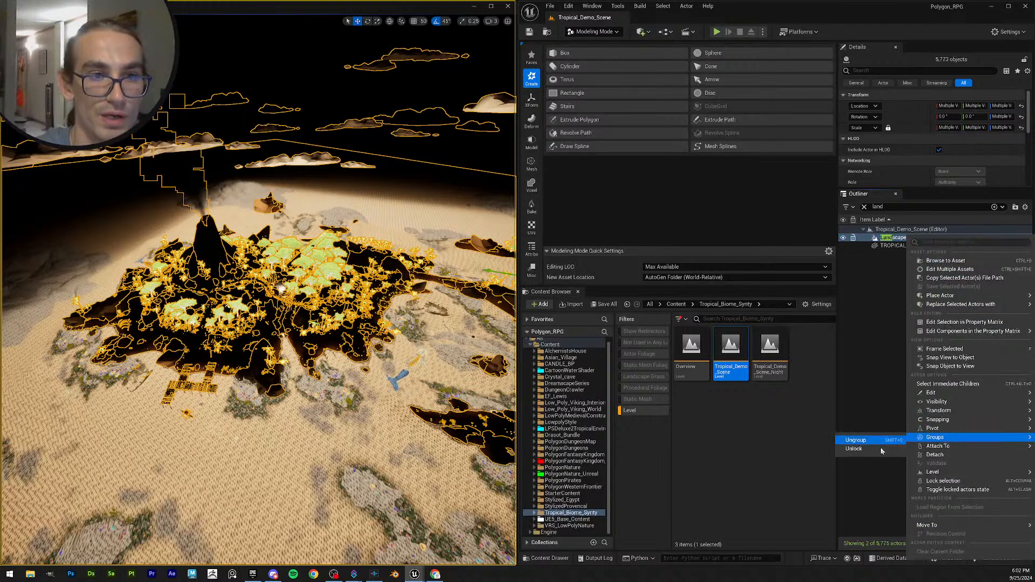
left_click(880, 449)
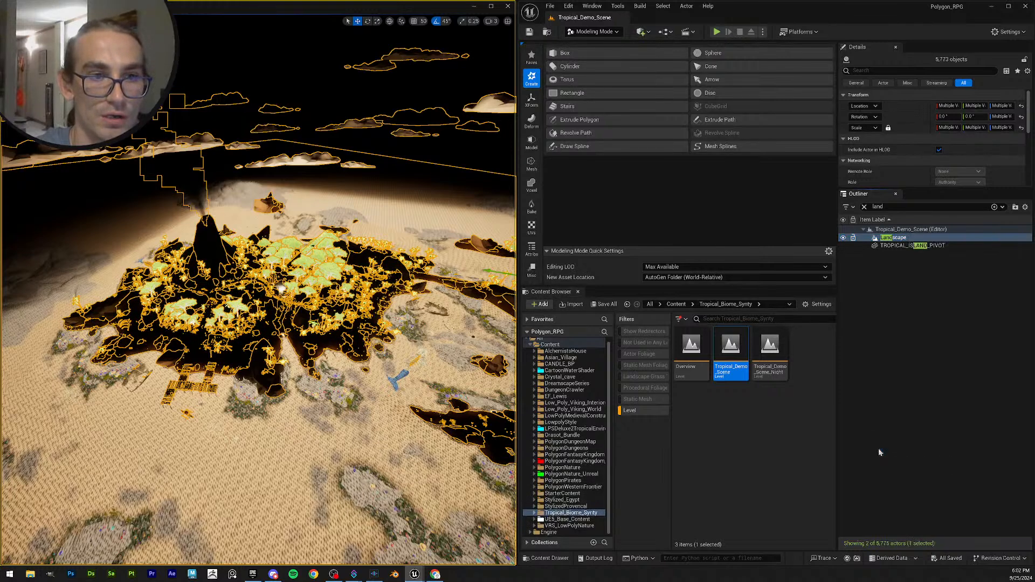
left_click(906, 270)
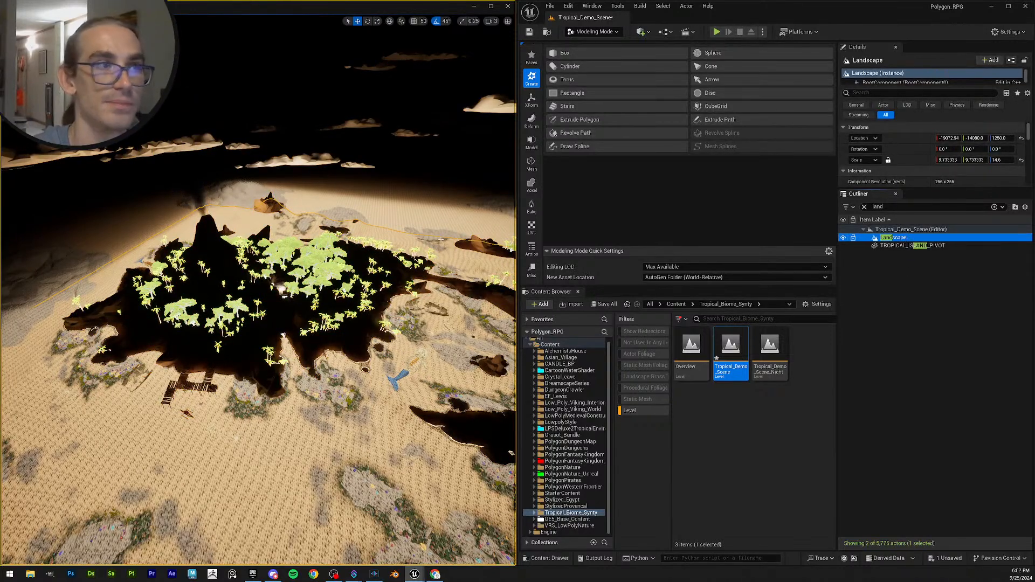
Remove the Landscape actor from the unlocked group and clear the actor list search.
right_click(925, 243)
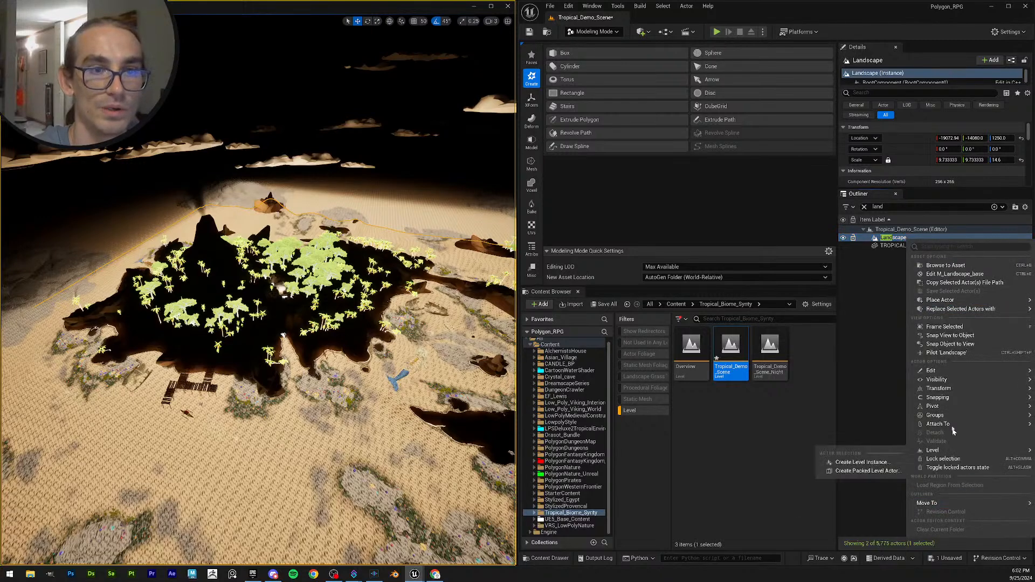
mouse_move(956, 419)
left_click(877, 429)
left_click(907, 237)
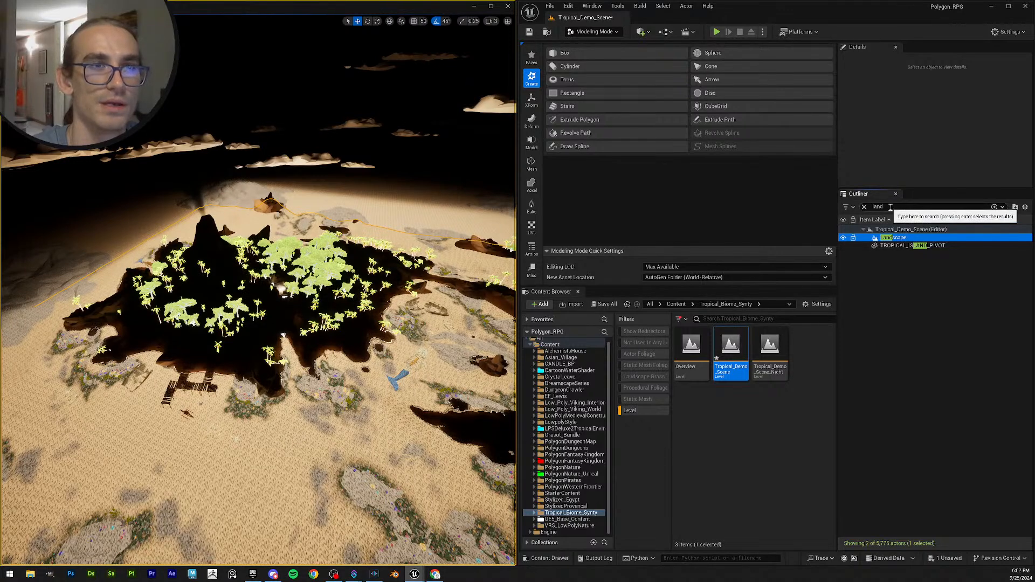
key("BackSpace")
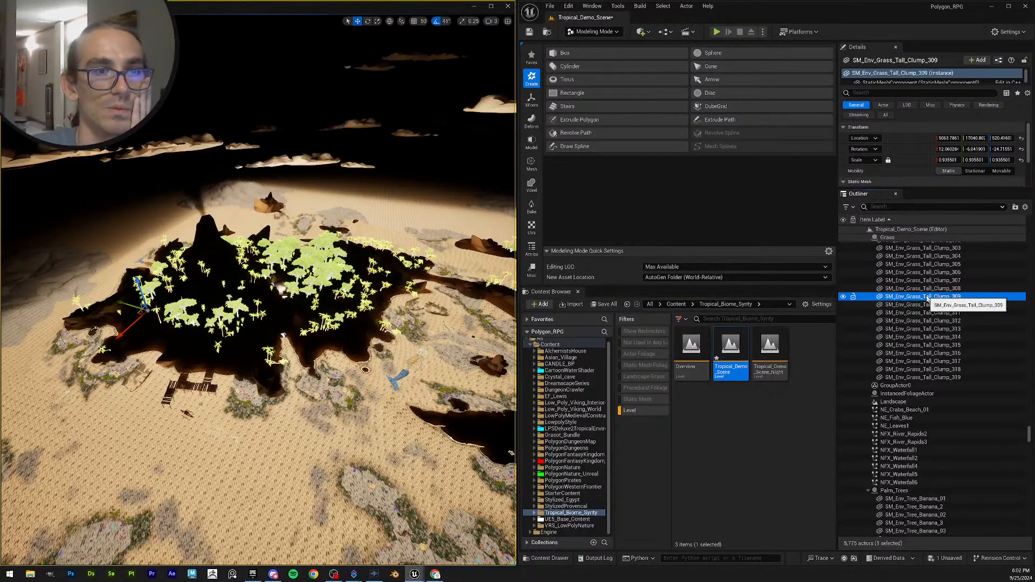
Lock the actor group again through its SM_Env_Grass_Tall_Clump_309 member.
right_click(926, 297)
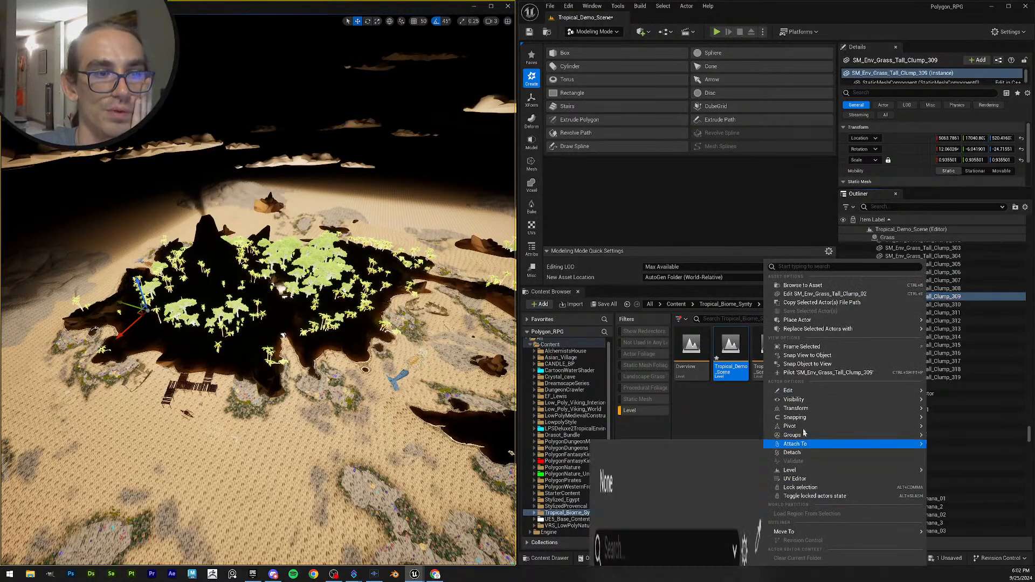
mouse_move(803, 436)
left_click(949, 457)
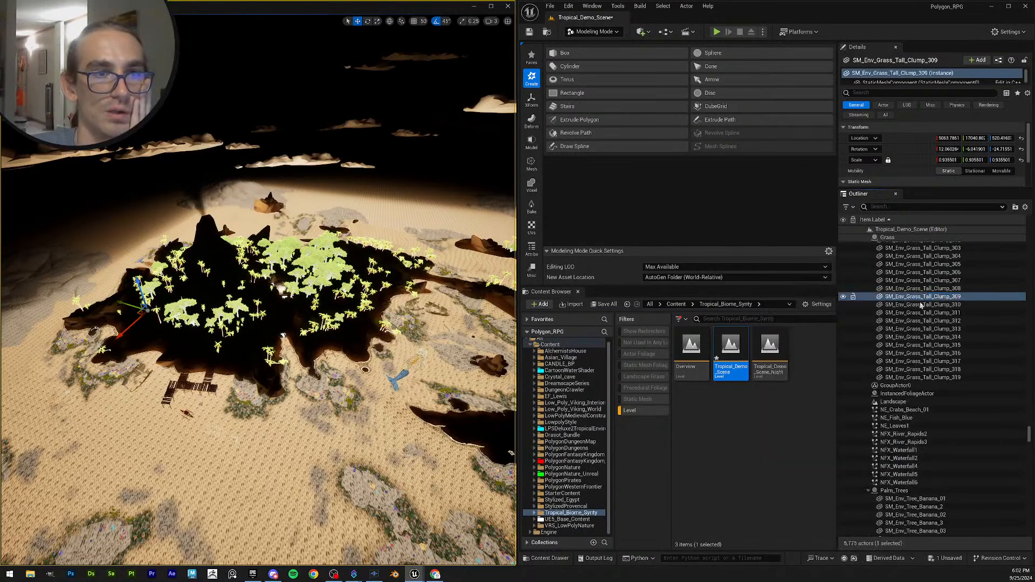
Select all the grouped actors without the Landscape and attach them to TROPICAL_ISLAND_PIVOT.
key("ctrl+a")
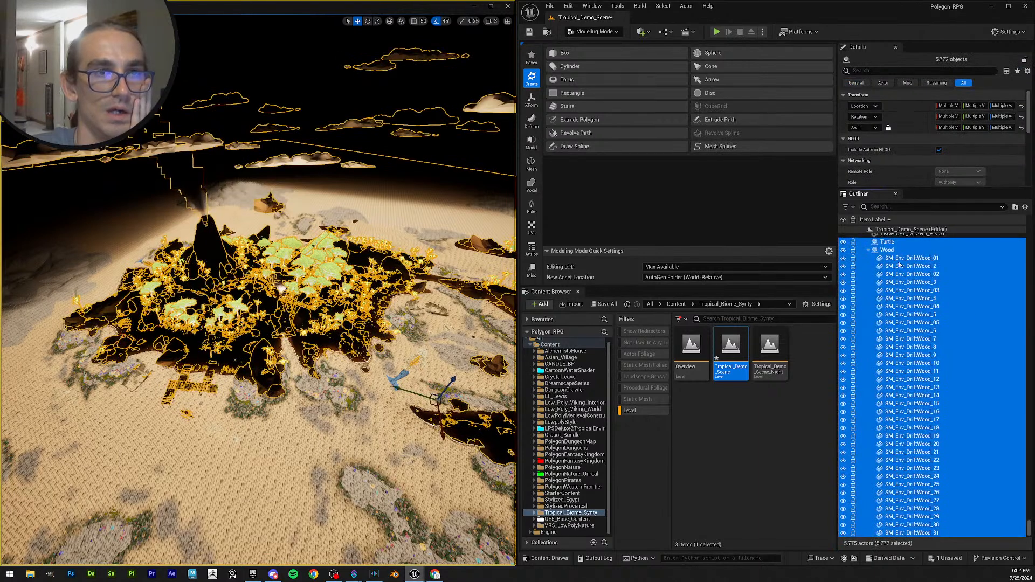
scroll(905, 286, "up", 2)
left_click_drag(891, 291, 899, 281)
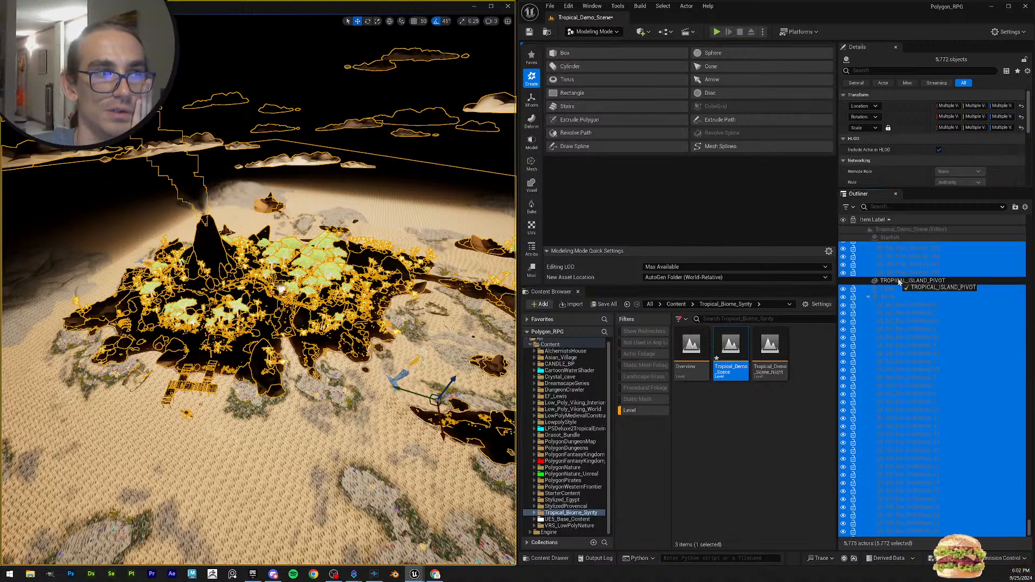
left_click_drag(899, 282, 898, 281)
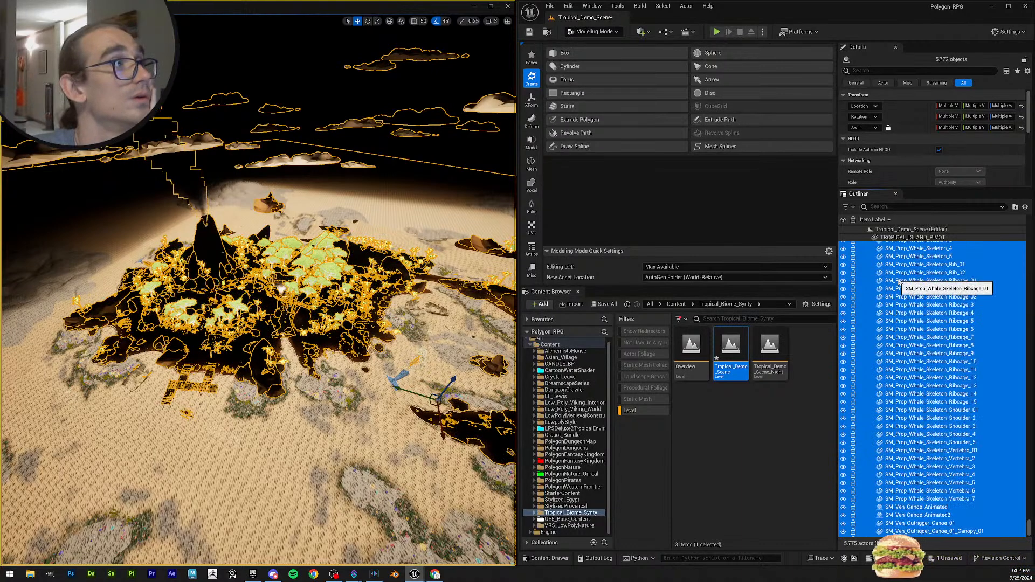
Switch the viewport to Unlit shading, then collapse TROPICAL_ISLAND_PIVOT in the hierarchy and select it.
left_click(72, 21)
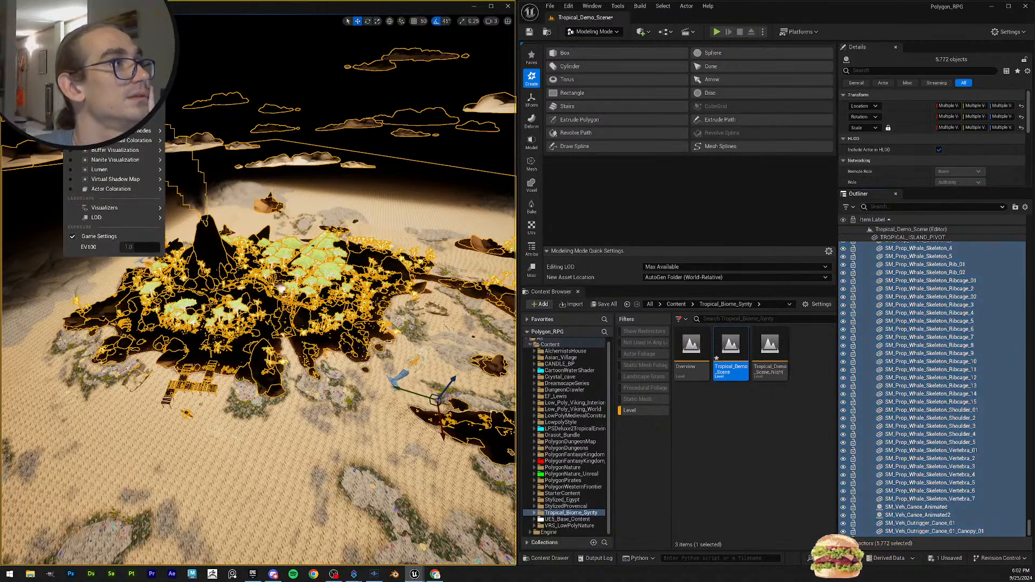
left_click(81, 53)
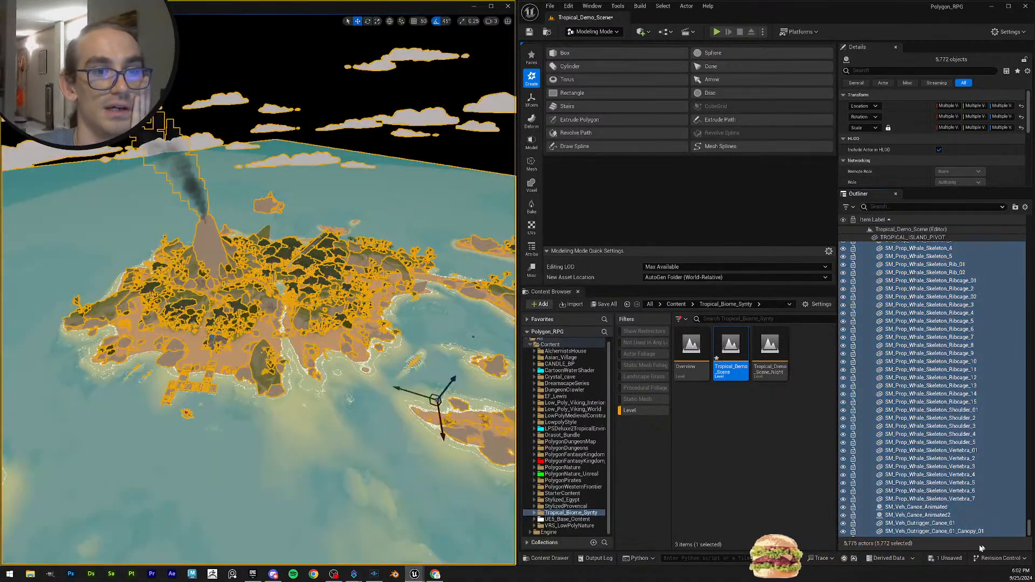
left_click_drag(1030, 531, 1028, 233)
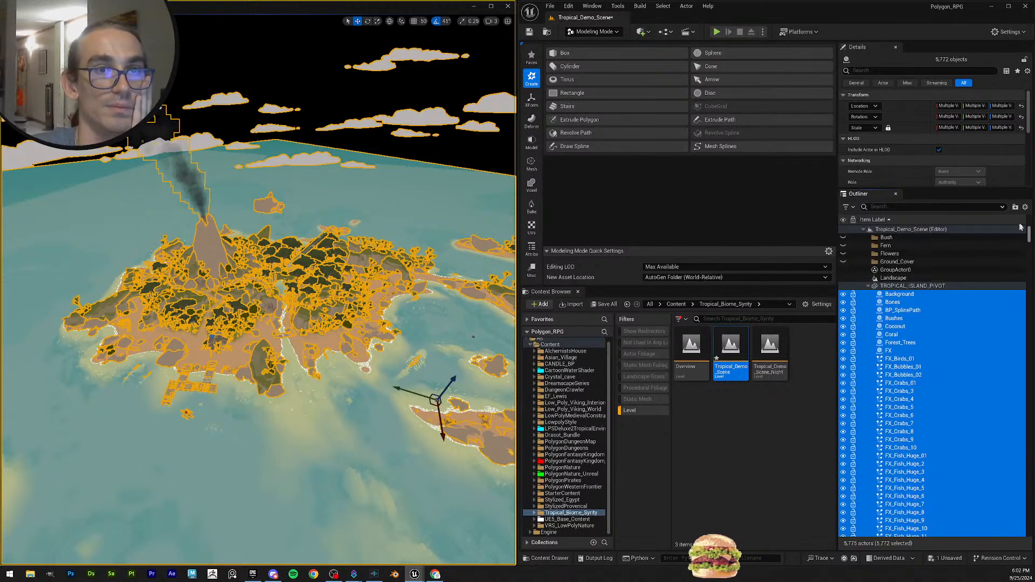
left_click(868, 286)
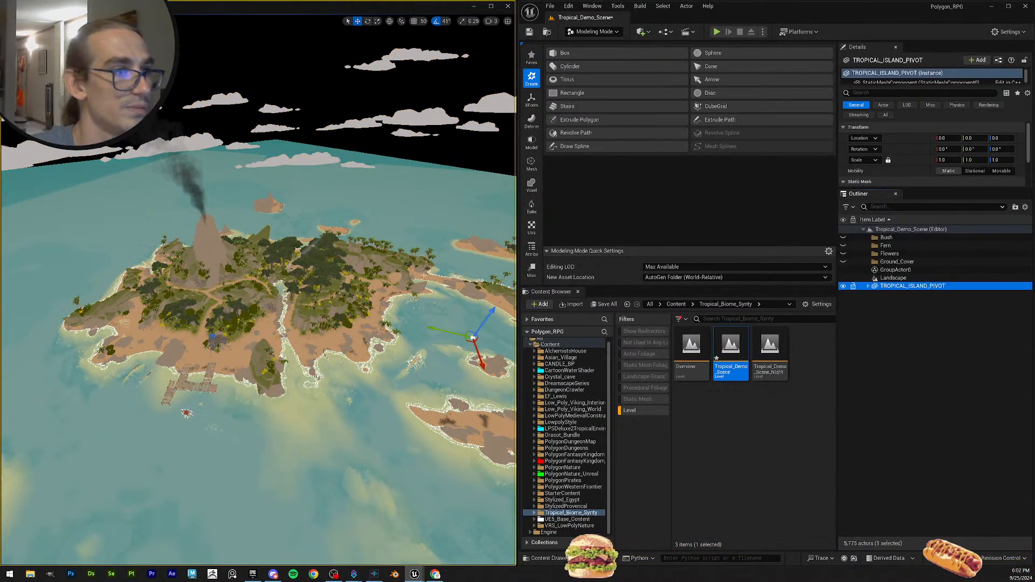
Try moving TROPICAL_ISLAND_PIVOT along the Y axis to about -4784, and undo the move.
scroll(374, 334, "down", 5)
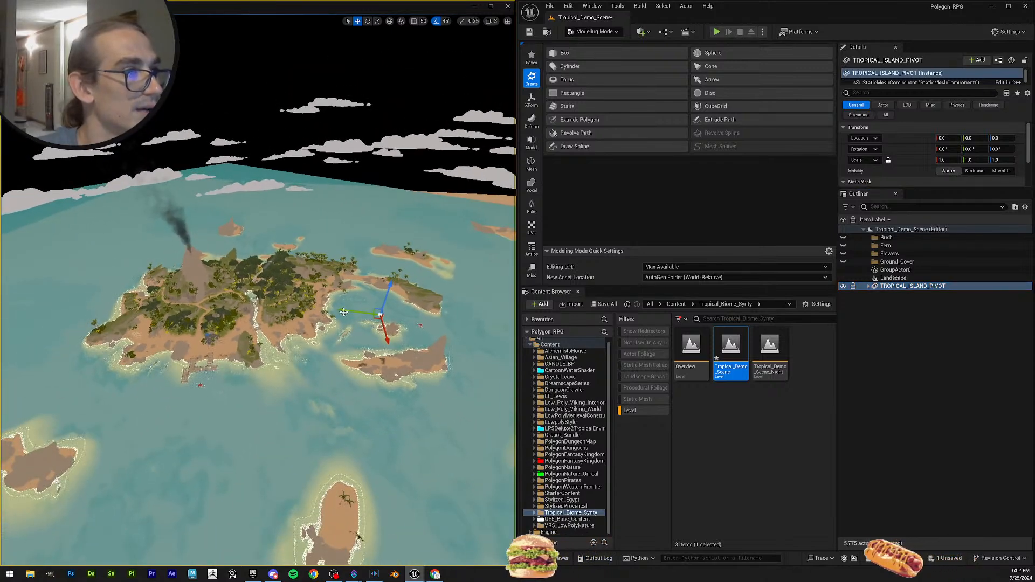
left_click_drag(343, 311, 404, 317)
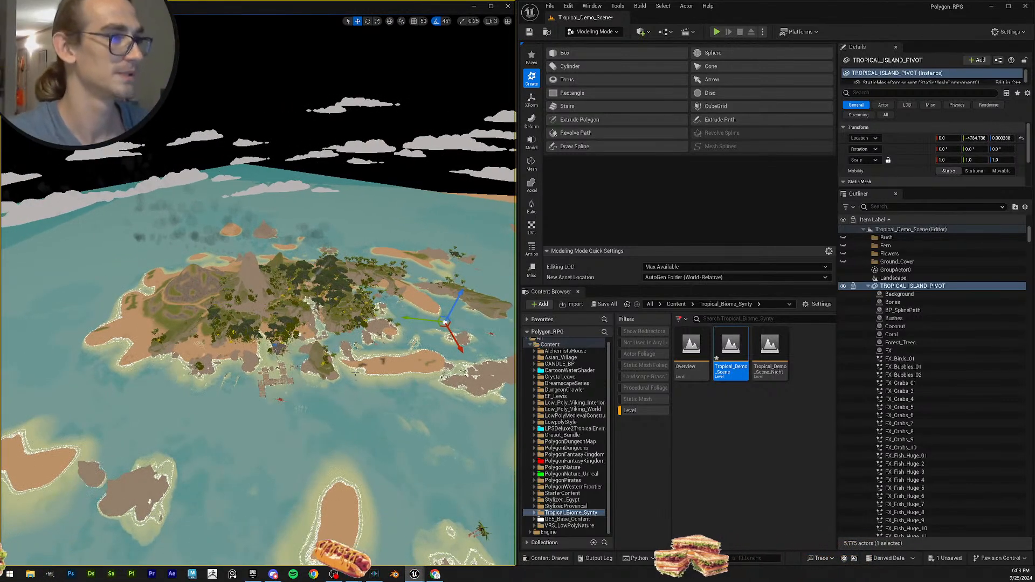
key("ctrl+z")
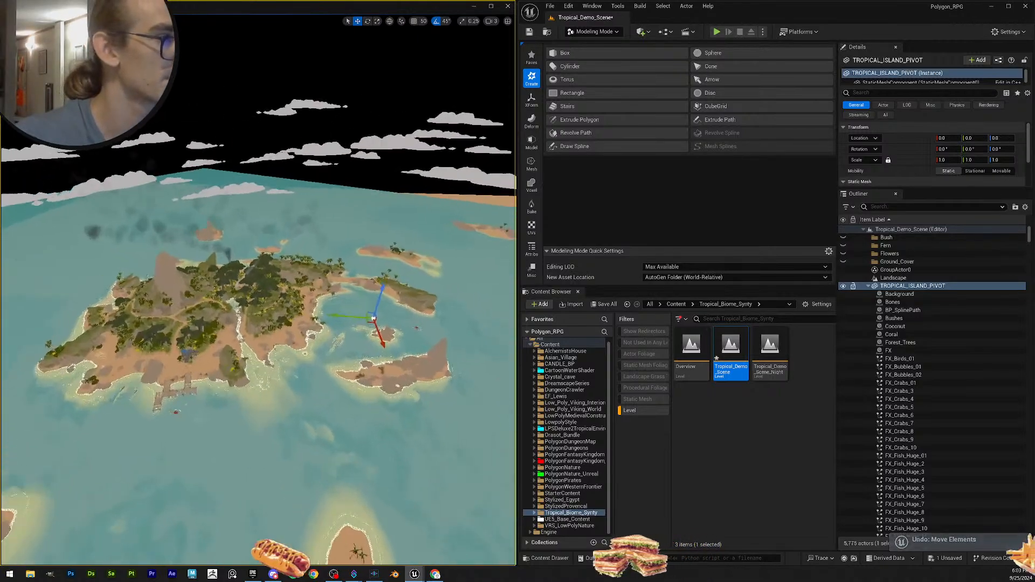
Move TROPICAL_ISLAND_PIVOT with its attached actors along the Y axis to about 709.
key("w")
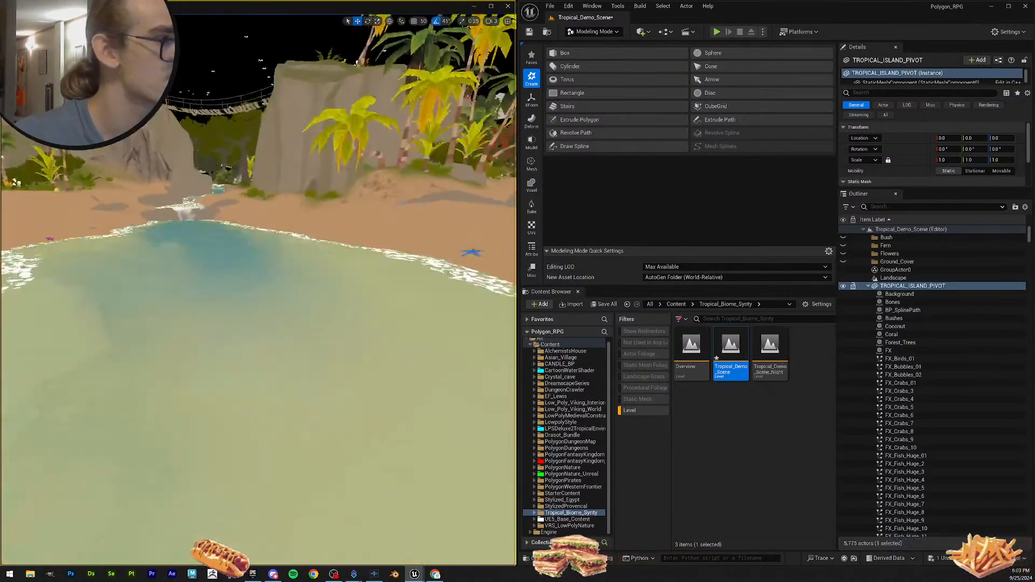
key("s")
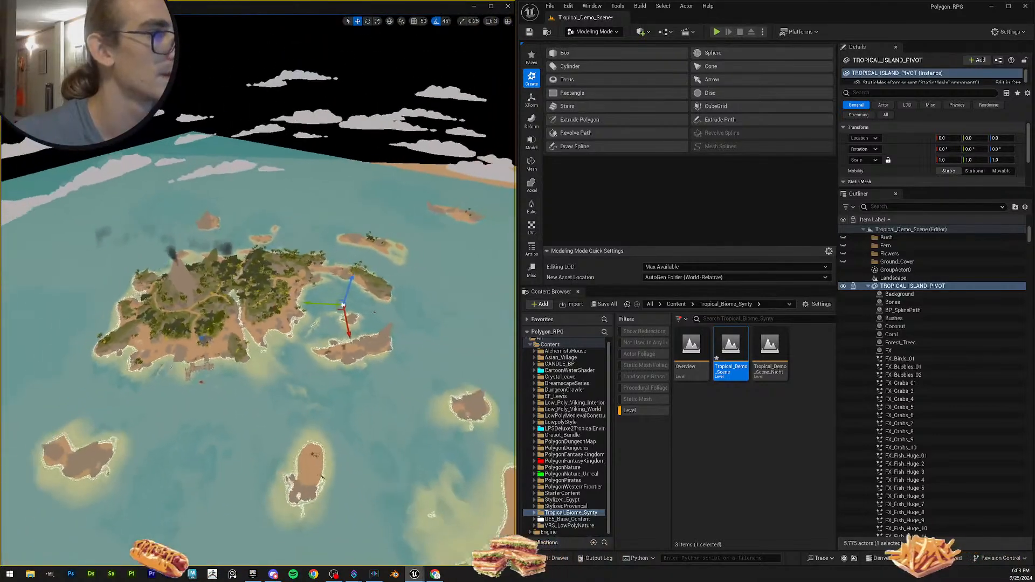
key("s")
mouse_move(318, 302)
left_mouse_down()
mouse_move(470, 311)
mouse_move(310, 302)
left_mouse_up()
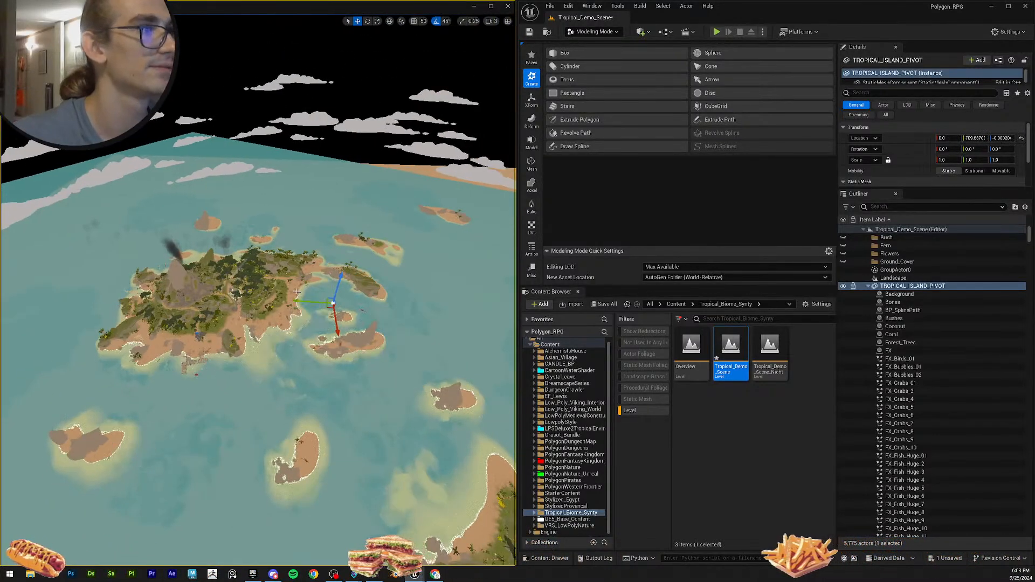
Undo the last move of TROPICAL_ISLAND_PIVOT and hide the Landscape in the scene.
key("ctrl+z")
key("w")
mouse_move(341, 269)
right_mouse_down()
mouse_move(439, 262)
mouse_move(335, 255)
mouse_move(330, 215)
mouse_move(326, 235)
mouse_move(286, 236)
mouse_move(330, 270)
mouse_move(326, 262)
right_mouse_up()
key("w")
key("s")
key("s")
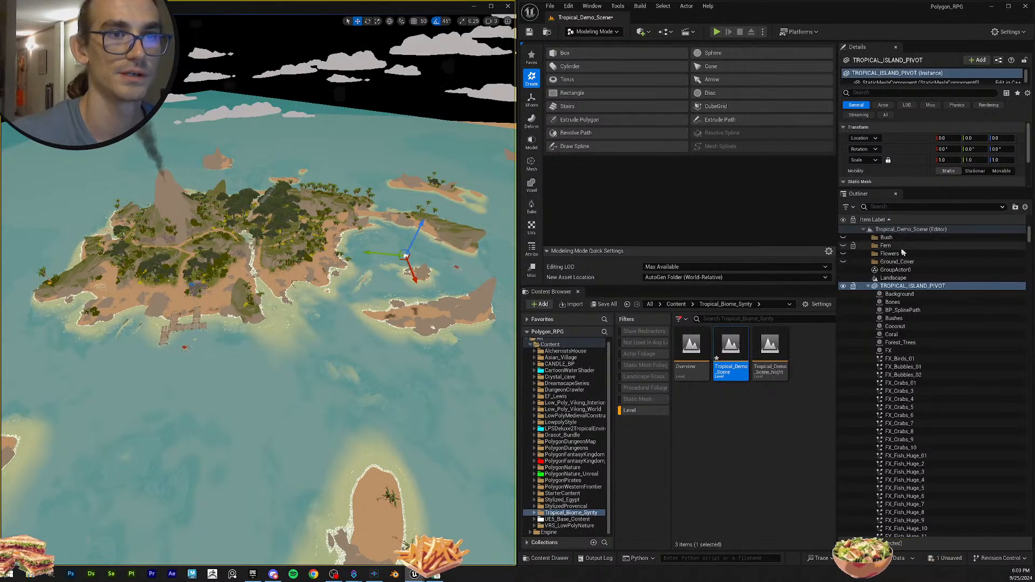
left_click(843, 277)
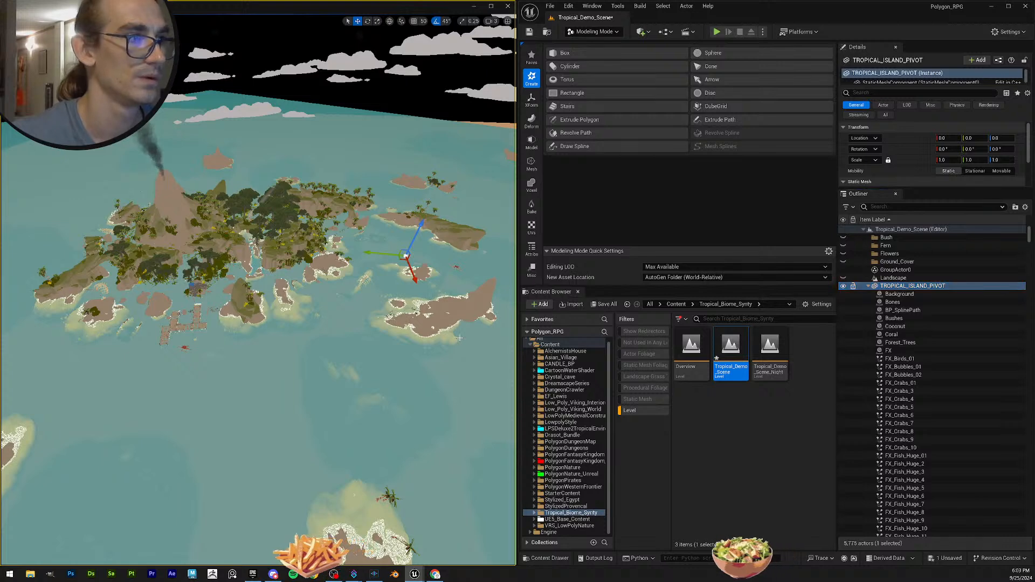
Try raising TROPICAL_ISLAND_PIVOT with its attached actors along the Z axis to about 3171, and undo the move.
key("ctrl+a")
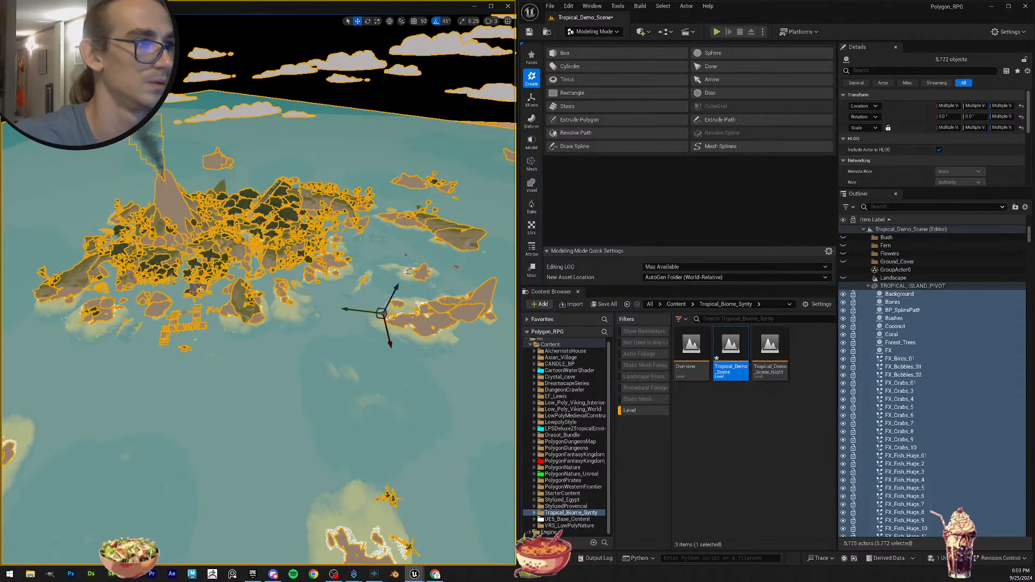
left_click(916, 287)
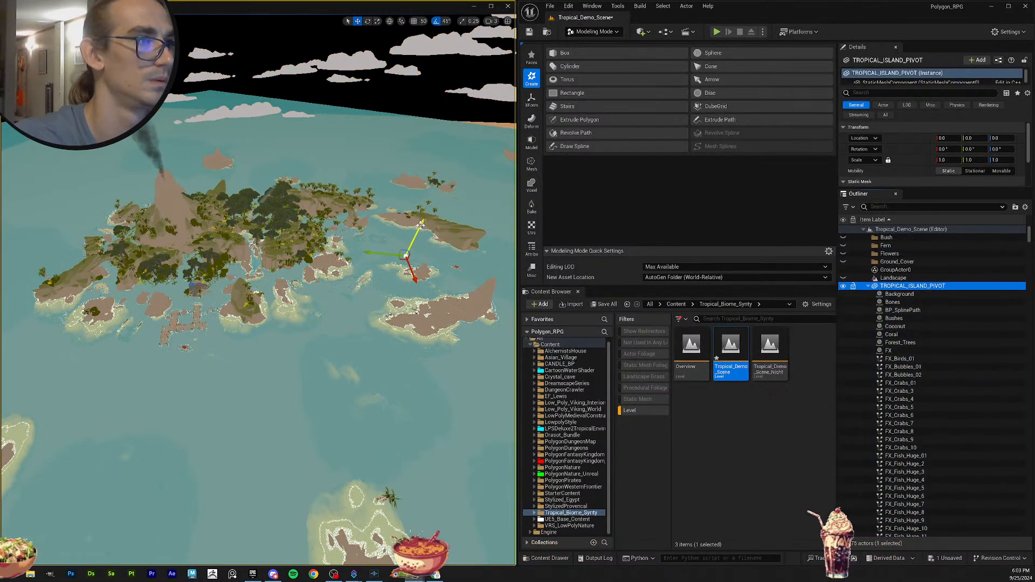
left_click_drag(420, 210, 441, 102)
key("e")
right_click_drag(447, 174, 446, 174)
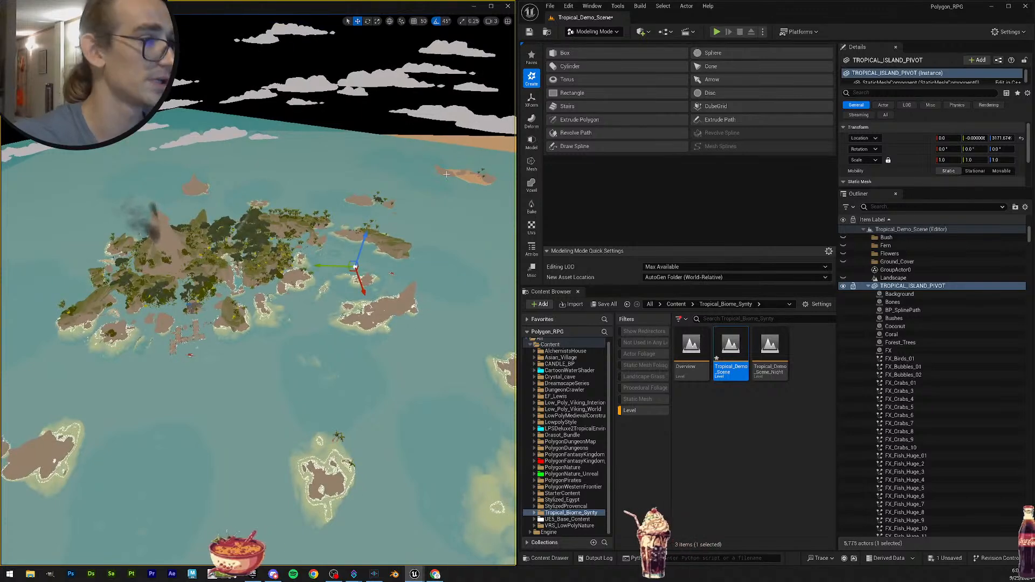
key("ctrl+z")
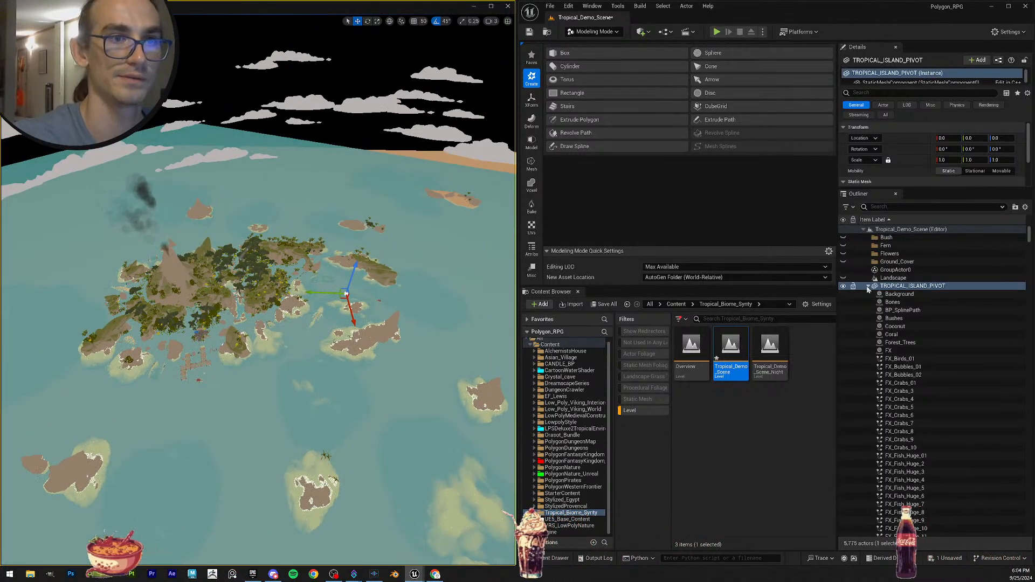
Select the immediate children of TROPICAL_ISLAND_PIVOT and copy the island actors.
right_click(899, 287)
mouse_move(860, 317)
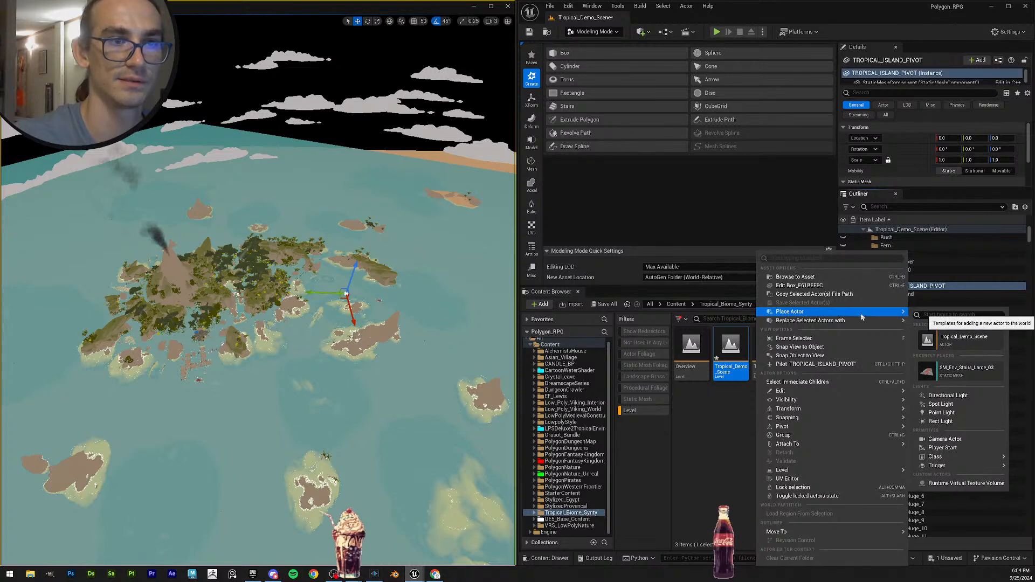
left_click(853, 382)
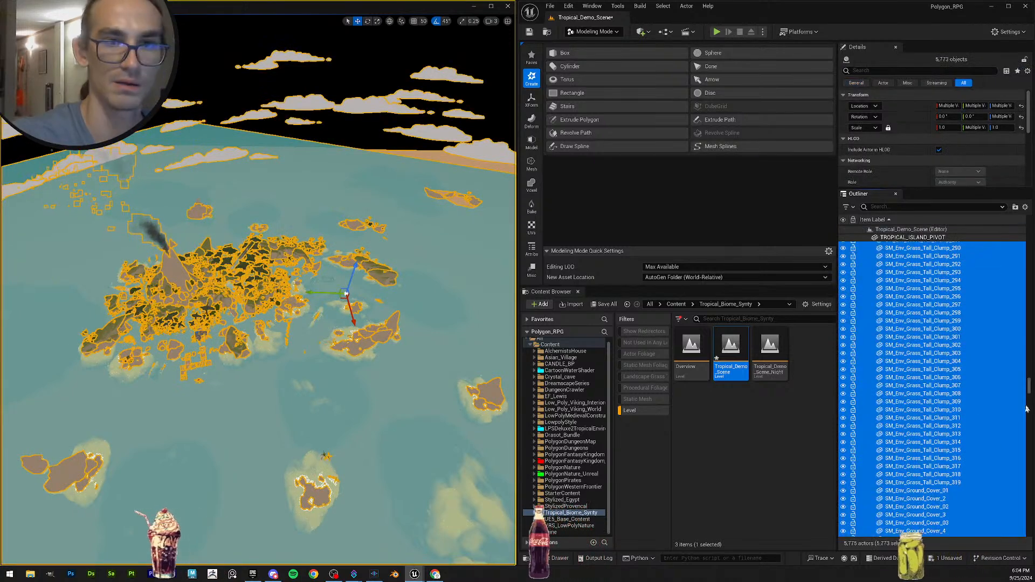
scroll(1028, 377, "up", 15)
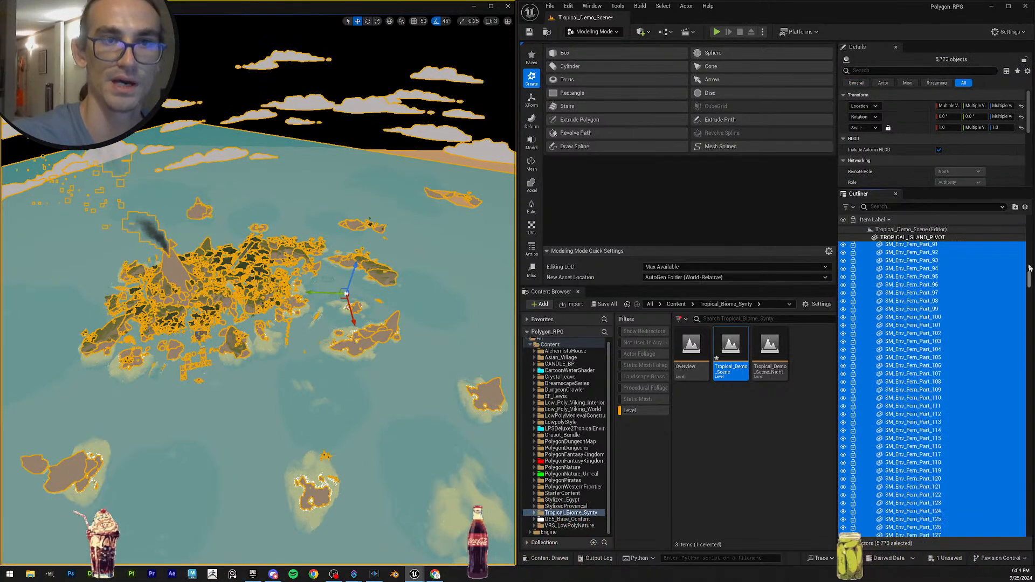
scroll(1031, 278, "up", 10)
right_click_drag(413, 243, 413, 256)
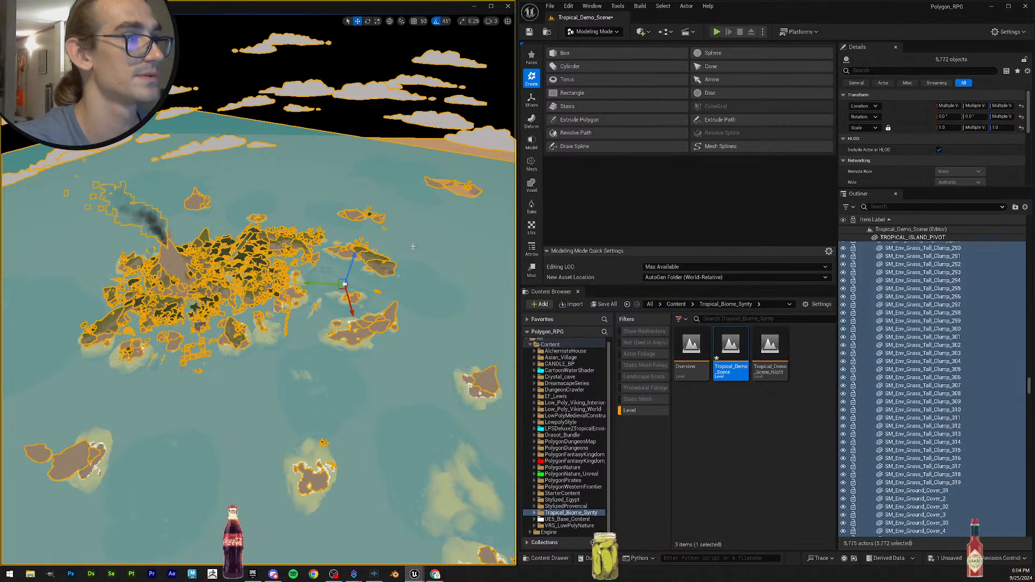
right_click_drag(413, 246, 402, 245)
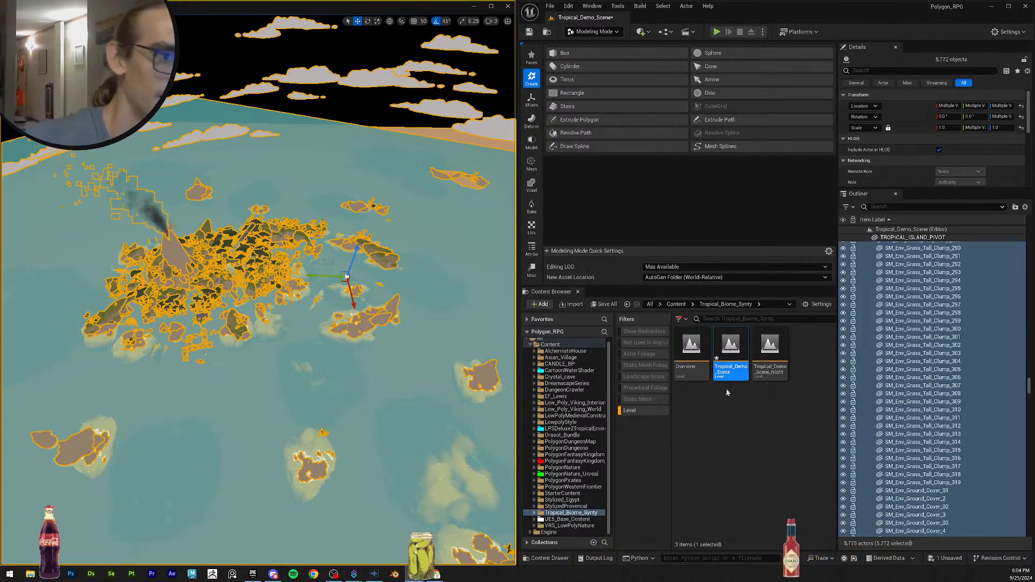
Save Tropical_Demo_Scene, and open the ThirdPersonMap level by searching the Content folder for "third".
left_click(596, 306)
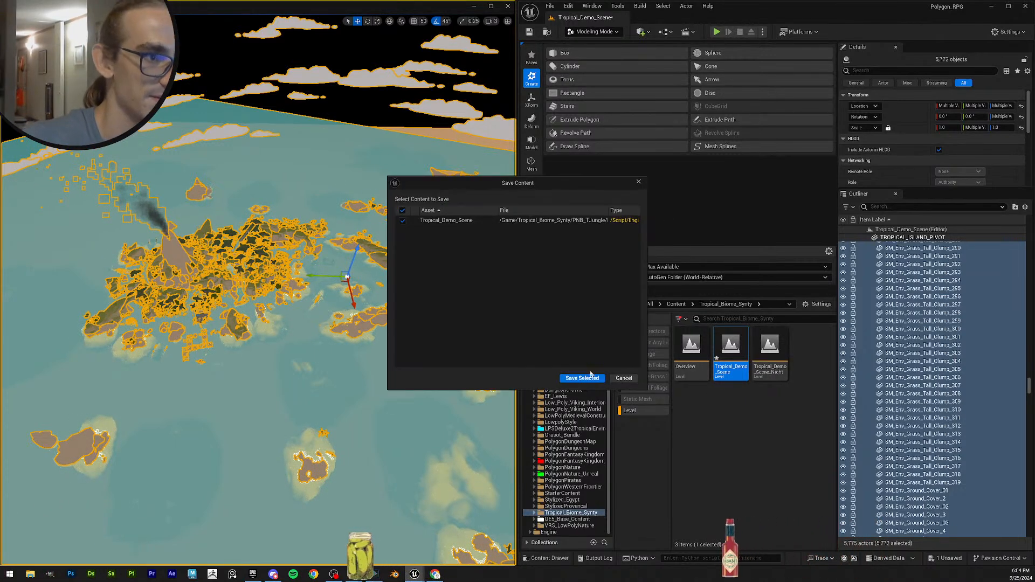
left_click(589, 379)
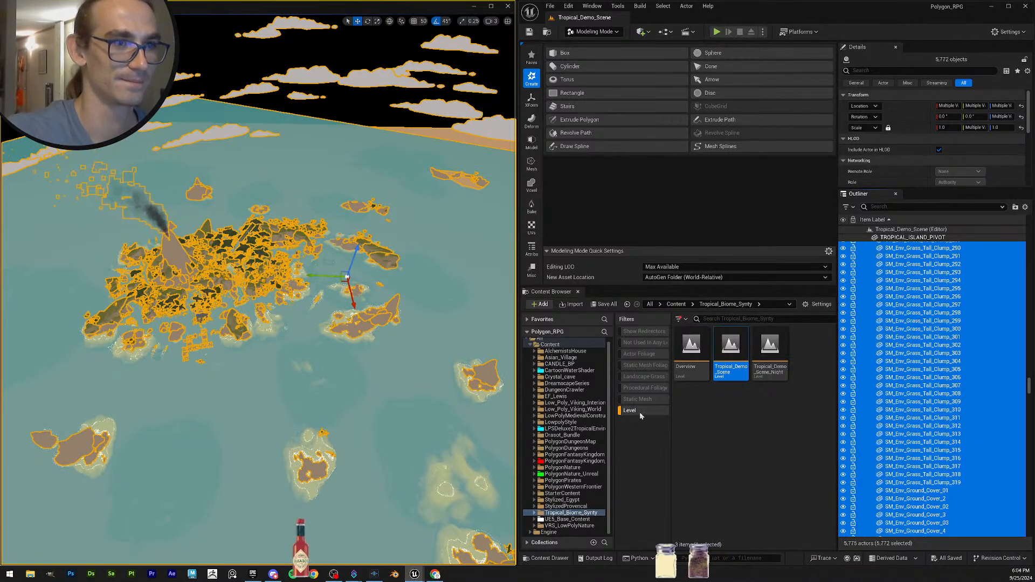
left_click(676, 304)
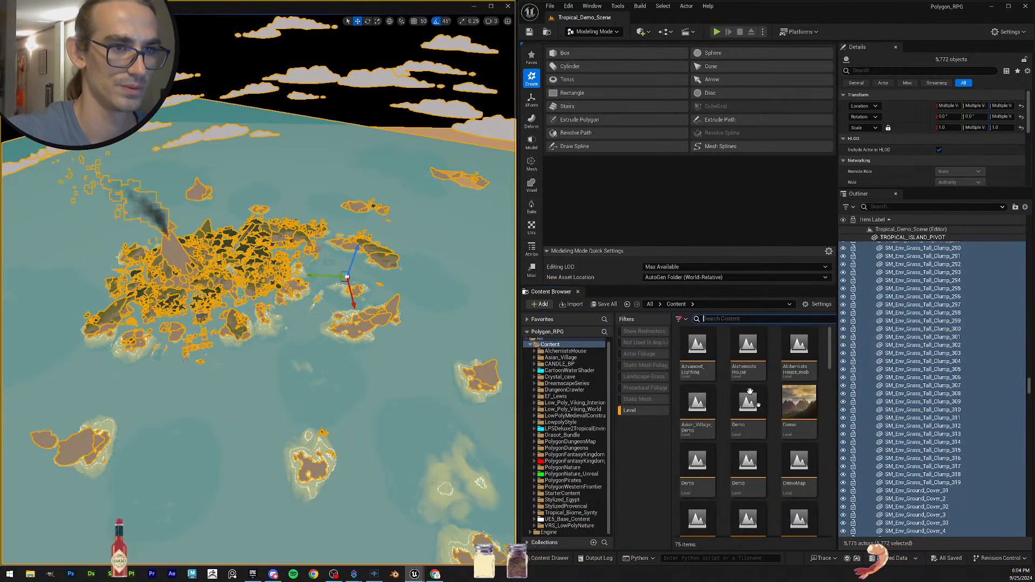
mouse_move(801, 408)
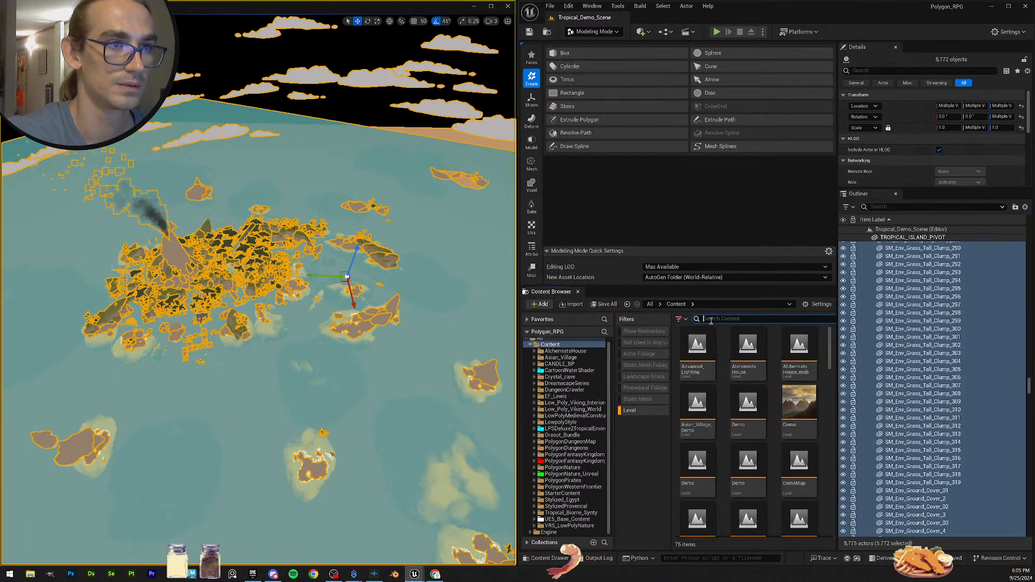
type("thi")
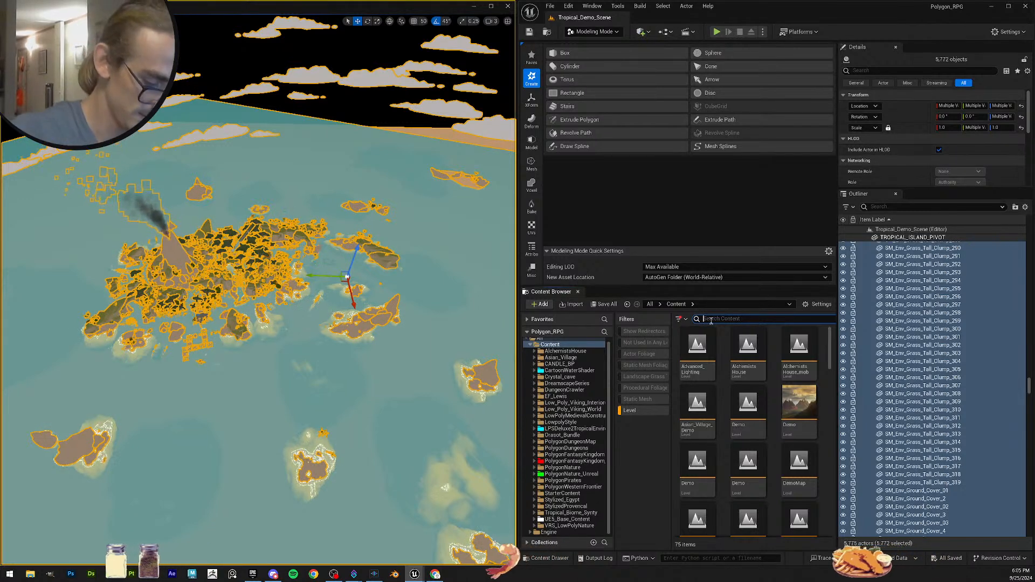
type("rds")
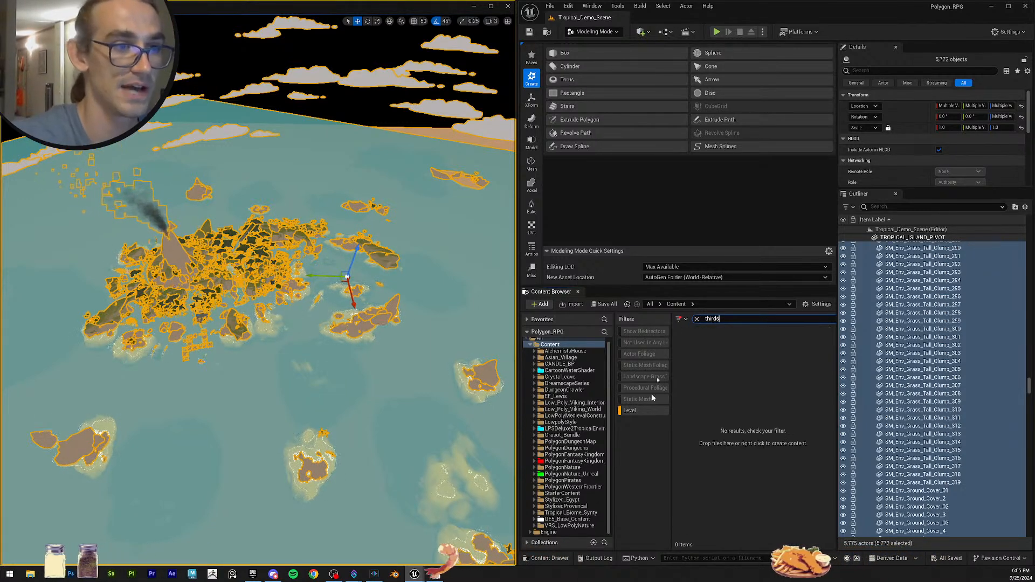
key("ctrl+a")
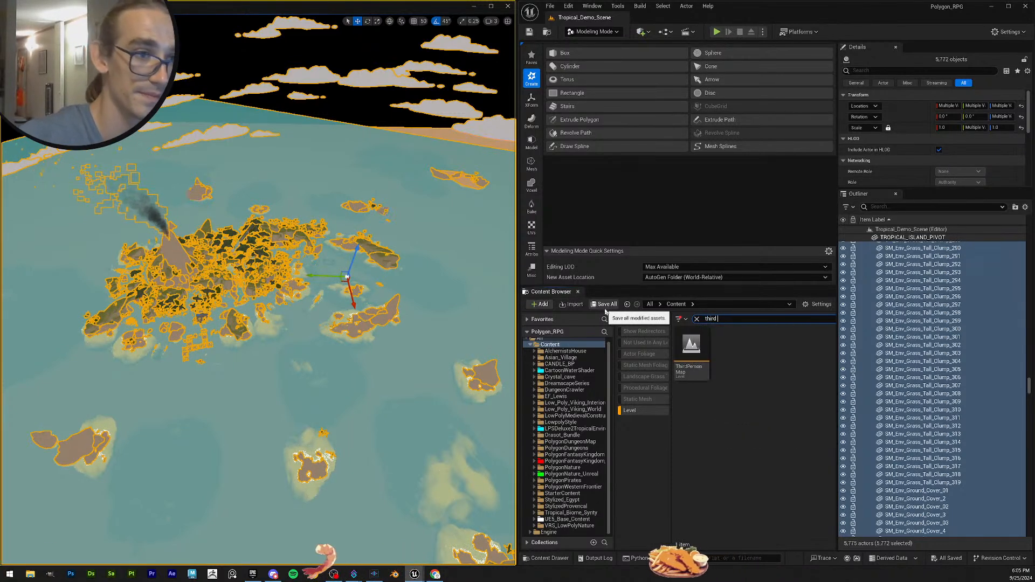
left_click(701, 353)
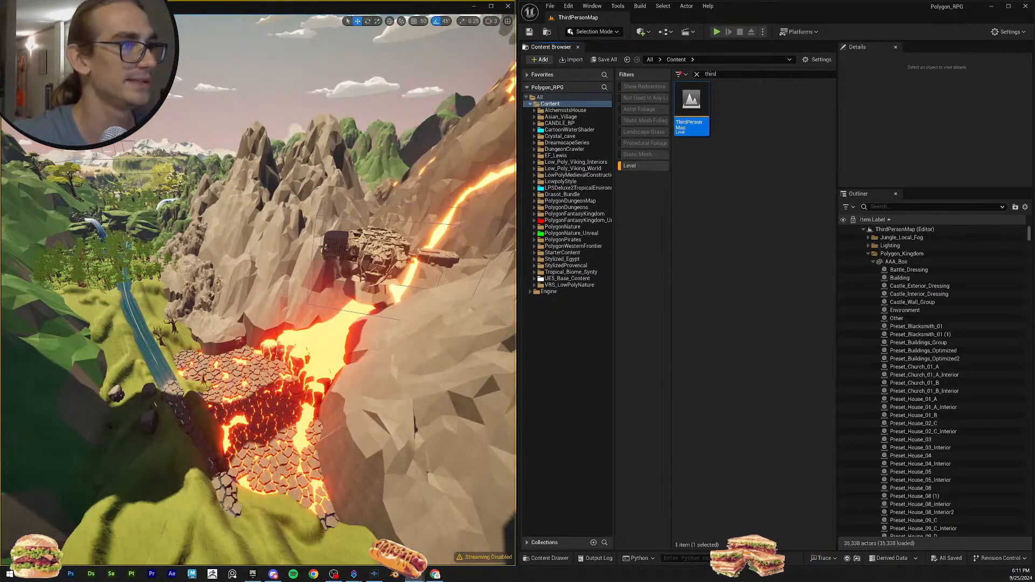
Paste the copied tropical island actors into ThirdPersonMap.
mouse_move(259, 291)
right_mouse_down()
mouse_move(294, 299)
mouse_move(269, 288)
right_mouse_up()
right_click_drag(311, 237, 311, 238)
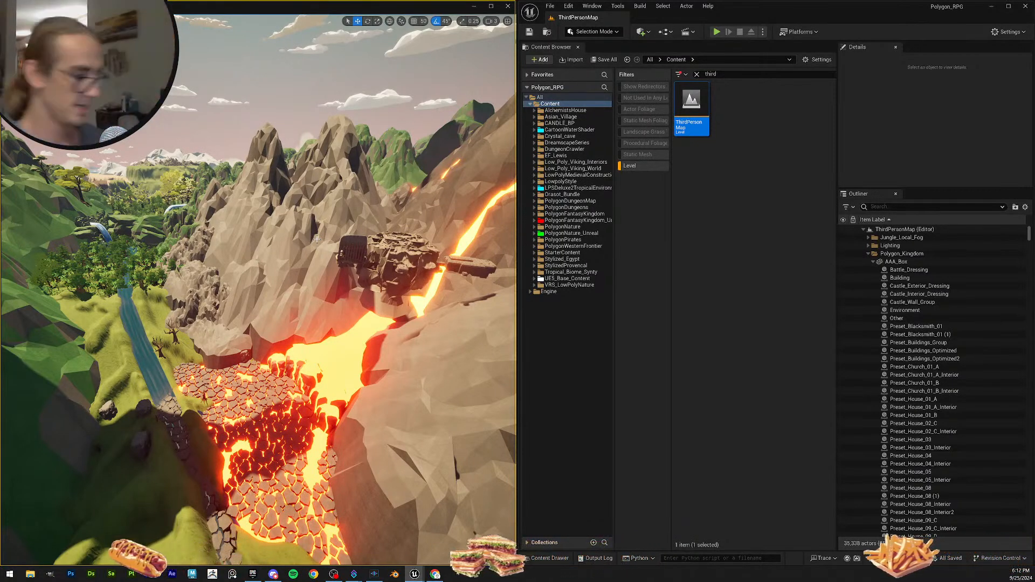
key("ctrl+v")
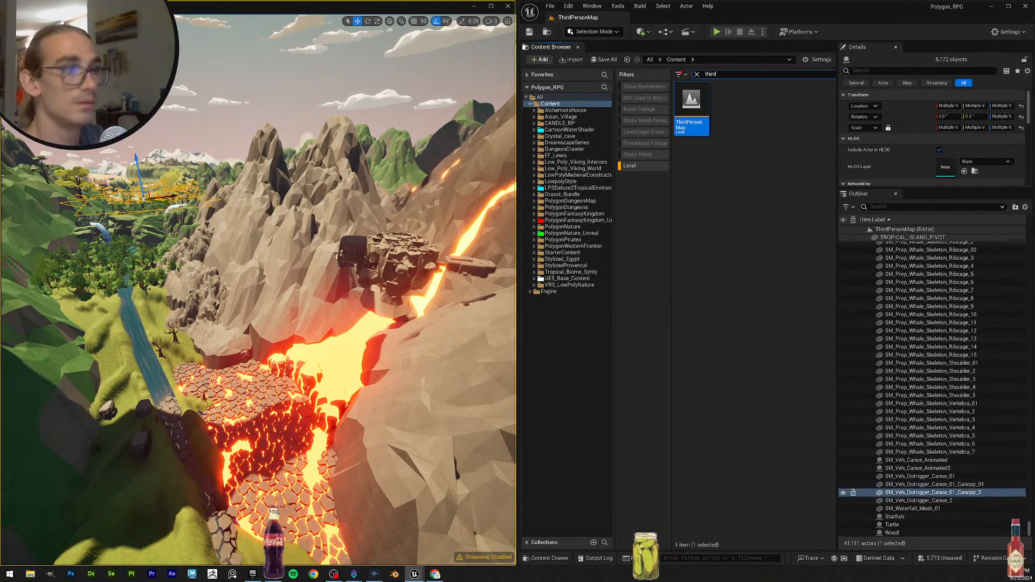
Select the pasted TROPICAL_ISLAND_PIVOT and move the island along the Y axis to about 474500, out over the ocean beyond the volcano.
key("w")
mouse_move(305, 208)
right_mouse_down()
mouse_move(276, 196)
mouse_move(315, 232)
mouse_move(307, 212)
mouse_move(318, 209)
mouse_move(305, 204)
mouse_move(323, 201)
right_mouse_up()
key("e")
scroll(305, 209, "up", 5)
key("s")
scroll(276, 196, "up", 2)
key("w")
key("s")
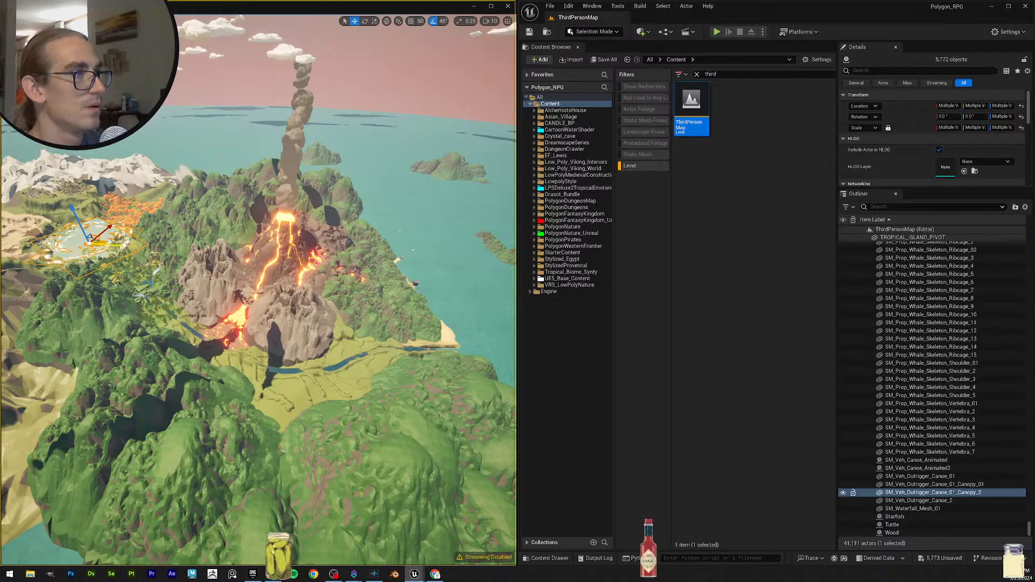
left_click(220, 273)
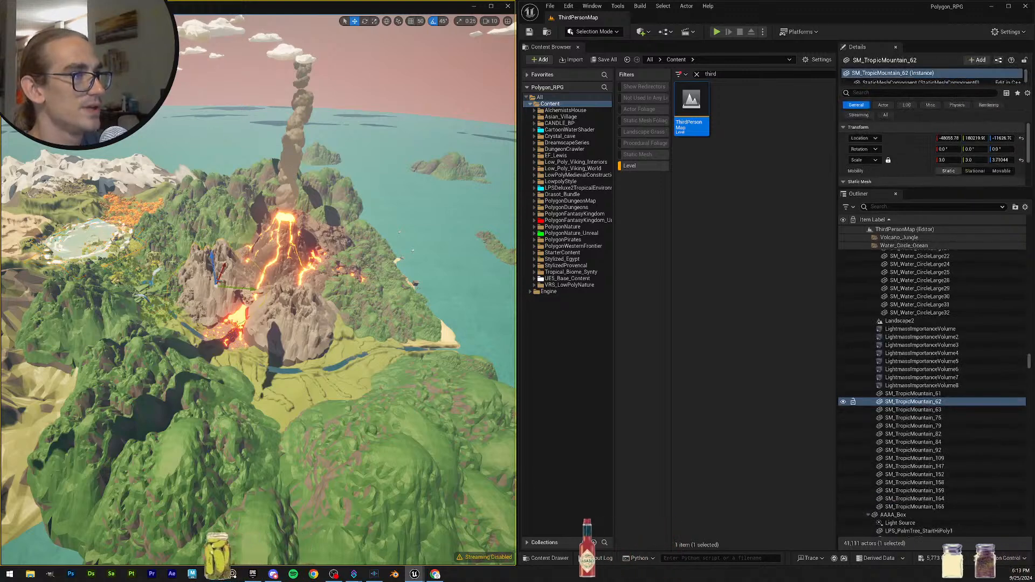
left_click(95, 232)
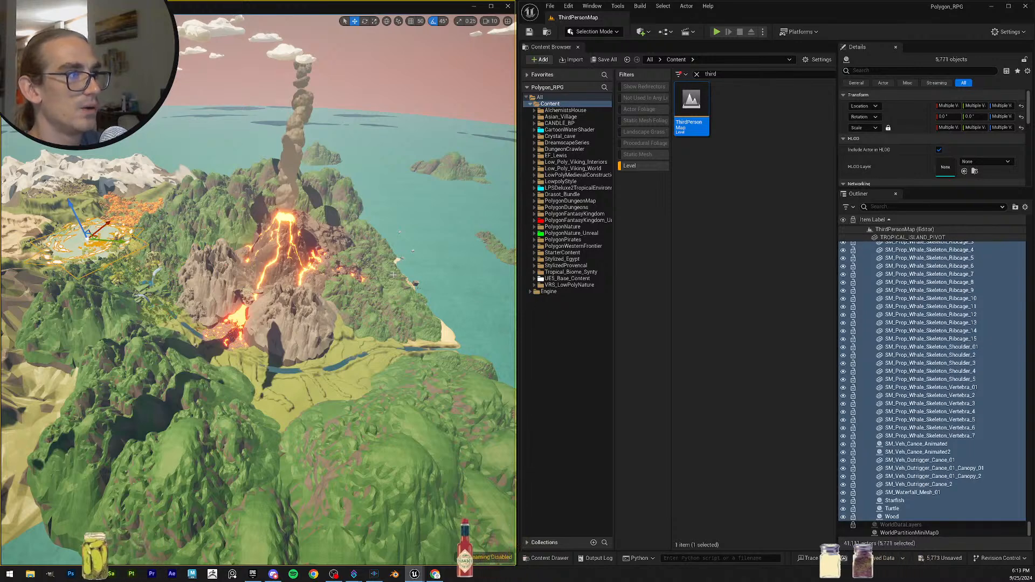
scroll(953, 364, "up", 10)
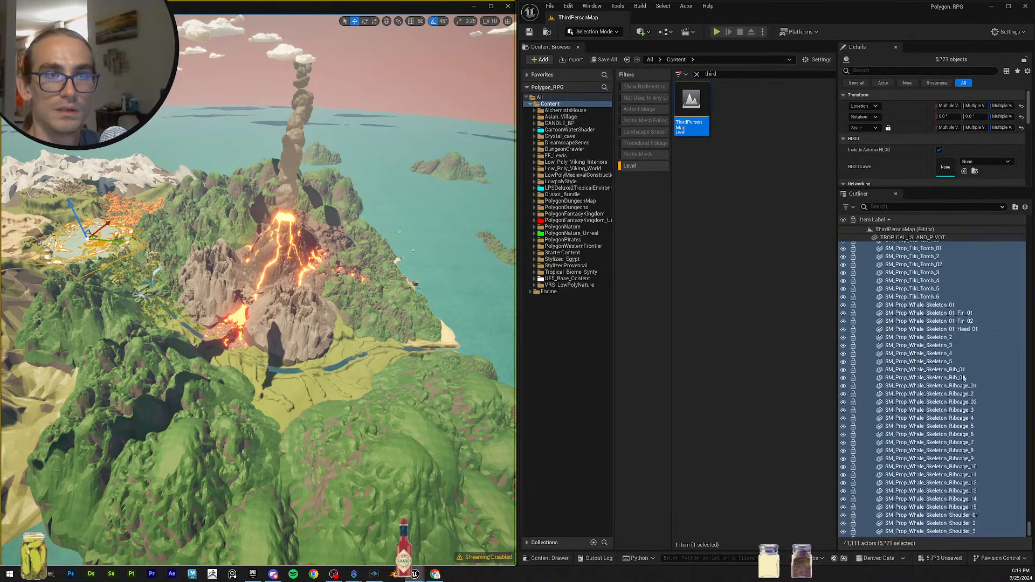
left_click(912, 238)
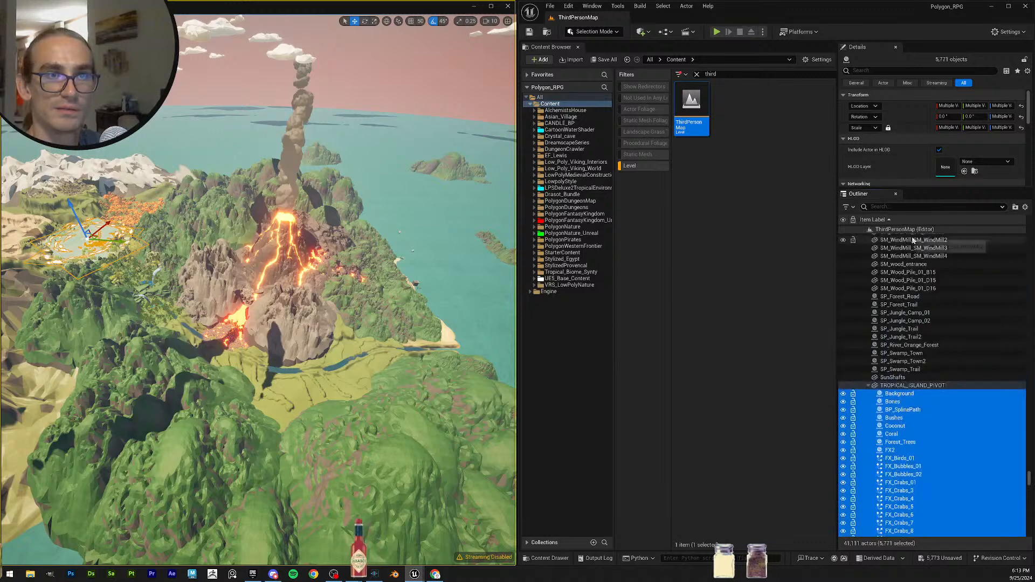
left_click(905, 385)
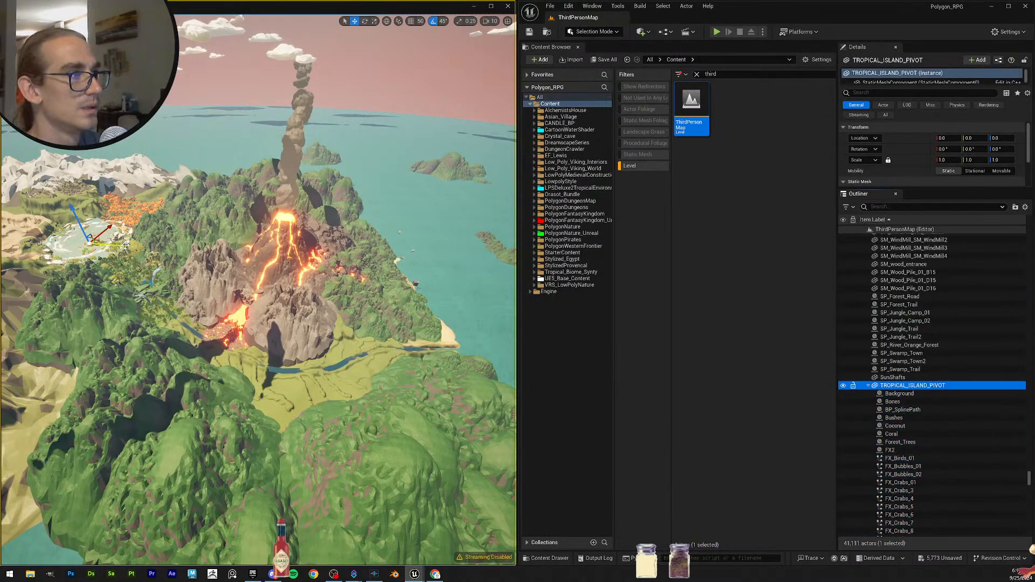
left_click_drag(119, 246, 174, 253)
left_click_drag(306, 272, 497, 313)
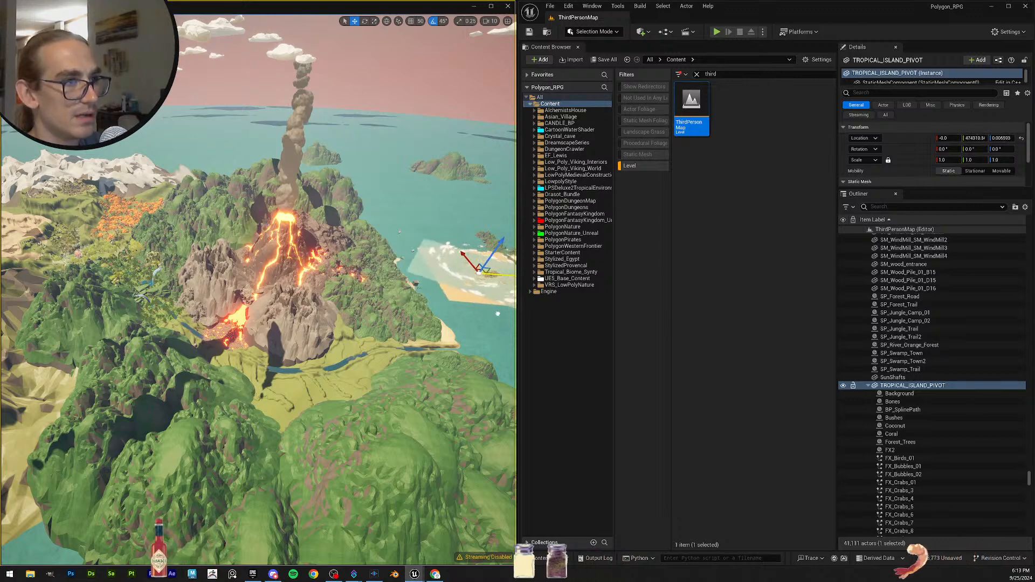
Shift TROPICAL_ISLAND_PIVOT along the Y axis to about 464815 and lower it along the Z axis to about -10182.
mouse_move(482, 289)
right_mouse_down()
mouse_move(490, 282)
mouse_move(431, 282)
mouse_move(501, 283)
mouse_move(442, 284)
mouse_move(439, 303)
mouse_move(448, 303)
mouse_move(434, 294)
mouse_move(458, 298)
right_mouse_up()
scroll(450, 279, "down", 1)
scroll(432, 282, "down", 5)
scroll(433, 286, "down", 6)
scroll(500, 282, "down", 2)
scroll(438, 303, "up", 4)
scroll(434, 294, "up", 3)
mouse_move(450, 349)
right_mouse_down()
mouse_move(447, 336)
mouse_move(450, 349)
right_mouse_up()
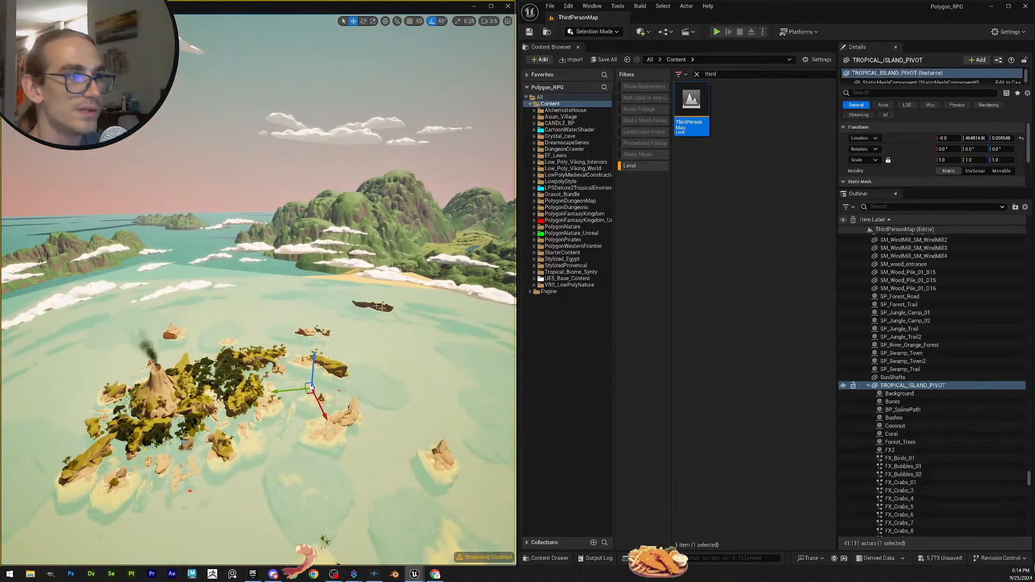
left_click_drag(313, 360, 311, 378)
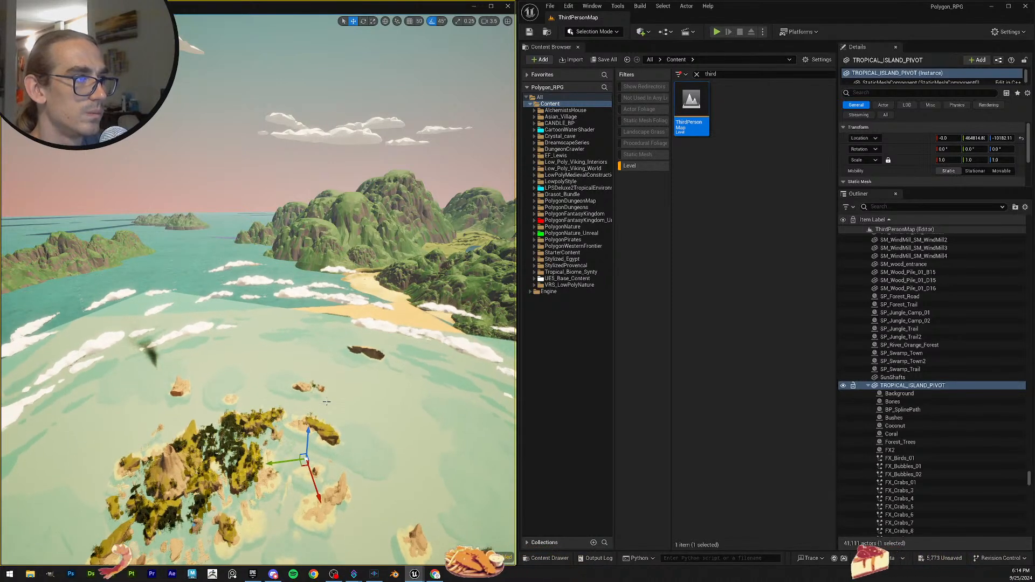
Lower TROPICAL_ISLAND_PIVOT further along the Z axis to about -13843.
right_click_drag(366, 391, 362, 364)
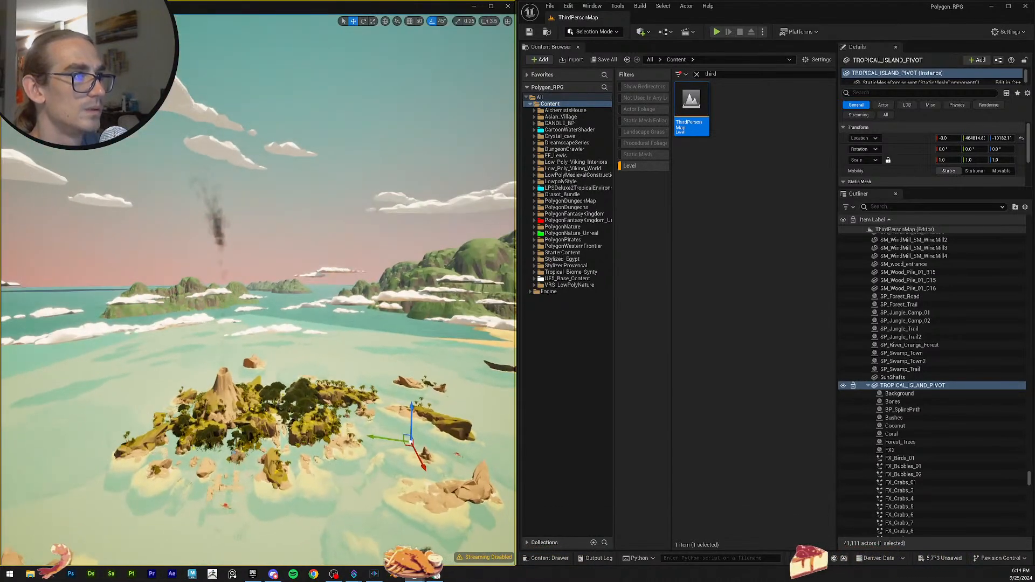
key("w")
right_click_drag(222, 372, 272, 380)
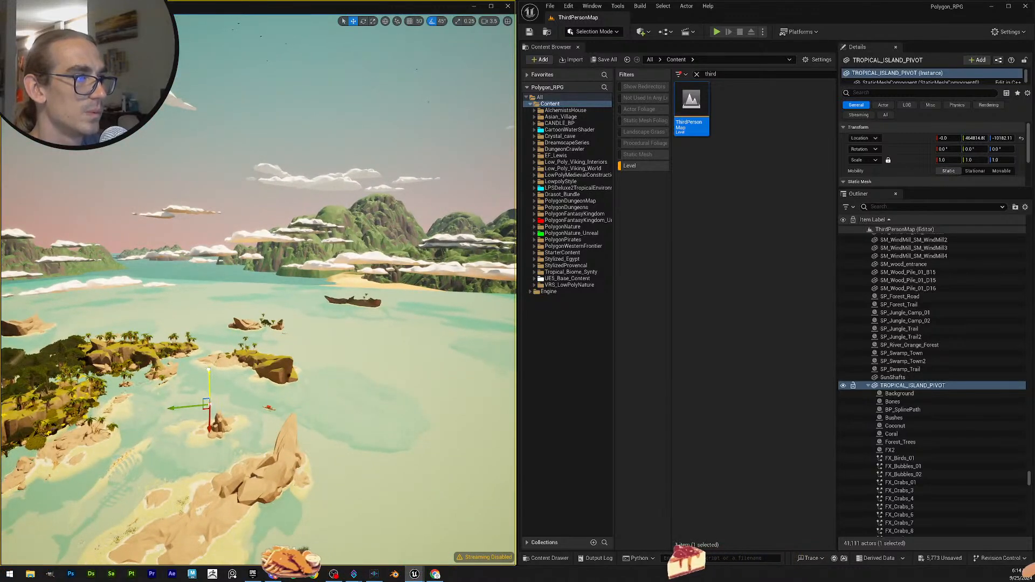
left_click_drag(209, 373, 190, 442)
Select AAAA_Box near the pirate ship and widen its details display to read the full transform values.
key("w")
mouse_move(275, 426)
right_mouse_down()
mouse_move(464, 431)
mouse_move(453, 395)
mouse_move(257, 425)
right_mouse_up()
scroll(276, 426, "up", 6)
key("w")
key("w")
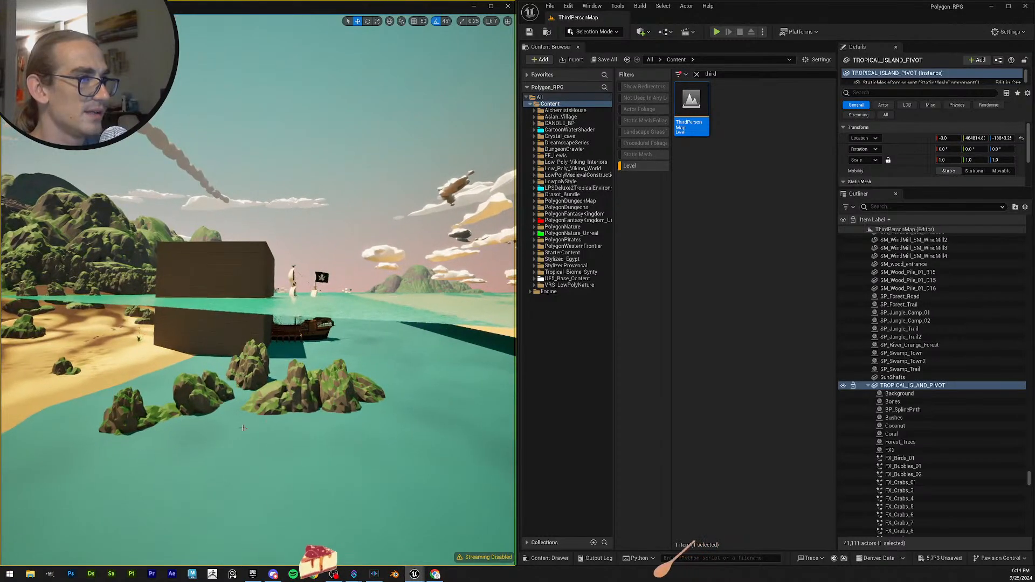
left_click(225, 334)
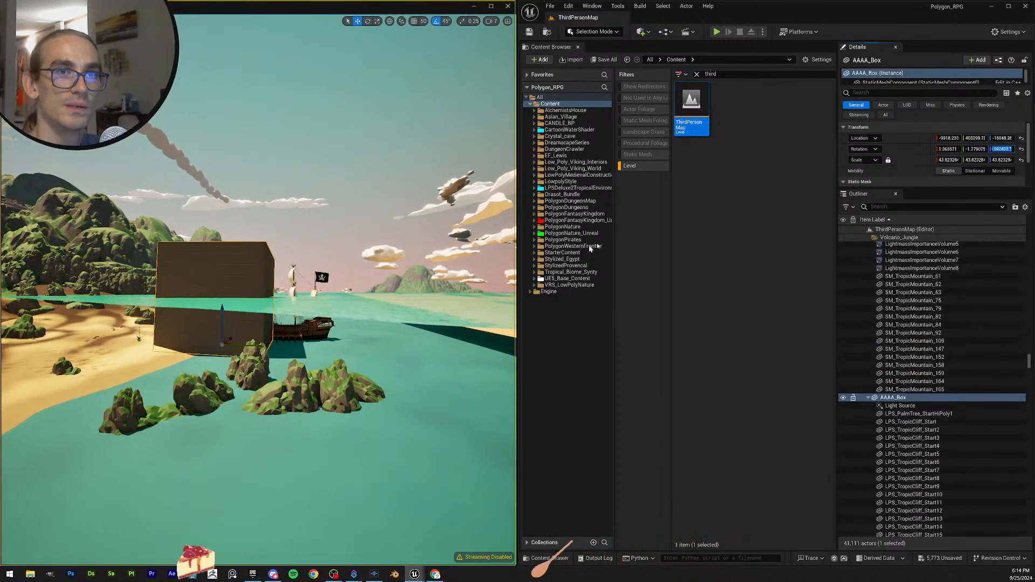
left_click_drag(836, 170, 792, 170)
Examine the placed tropical island and how it sits in the surrounding ocean.
key("e")
right_click_drag(377, 377, 450, 416)
key("e")
scroll(463, 407, "down", 3)
key("w")
mouse_move(299, 355)
right_mouse_down()
mouse_move(310, 353)
mouse_move(299, 354)
right_mouse_up()
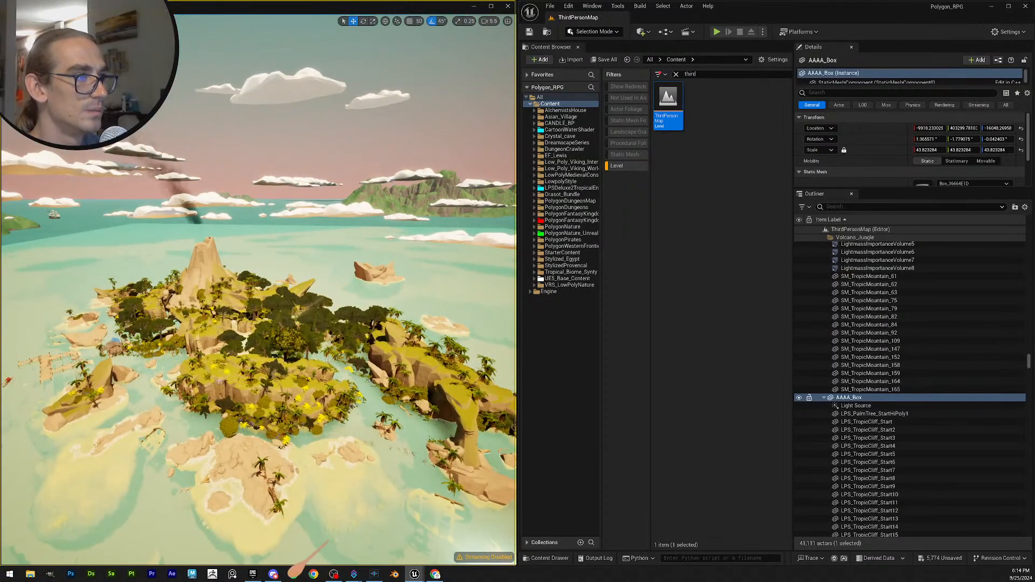
Select TROPICAL_ISLAND_PIVOT and set its Z location to -0.042403.
left_click(222, 373)
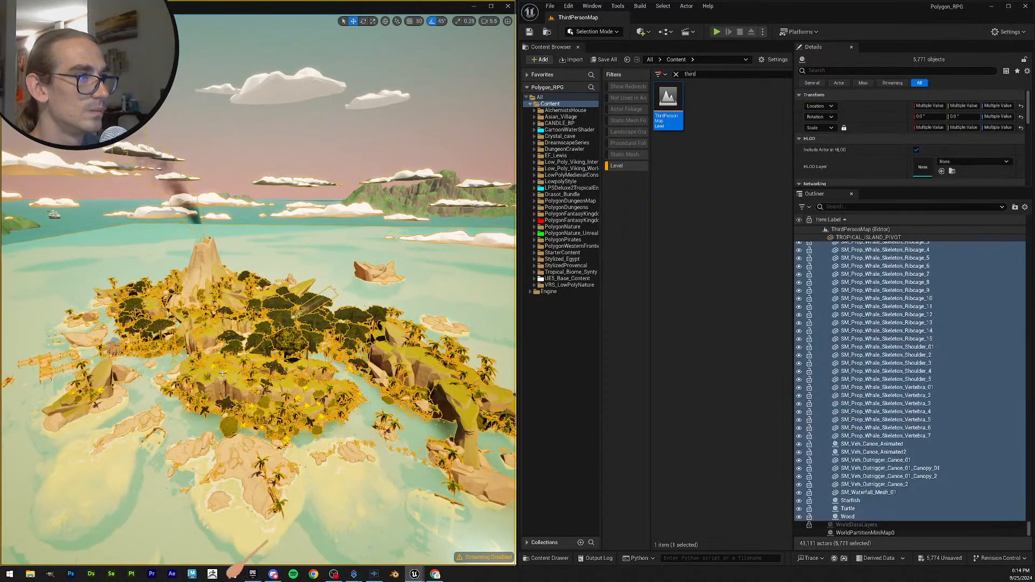
key("a")
mouse_move(219, 372)
right_mouse_down()
mouse_move(328, 393)
mouse_move(210, 369)
right_mouse_up()
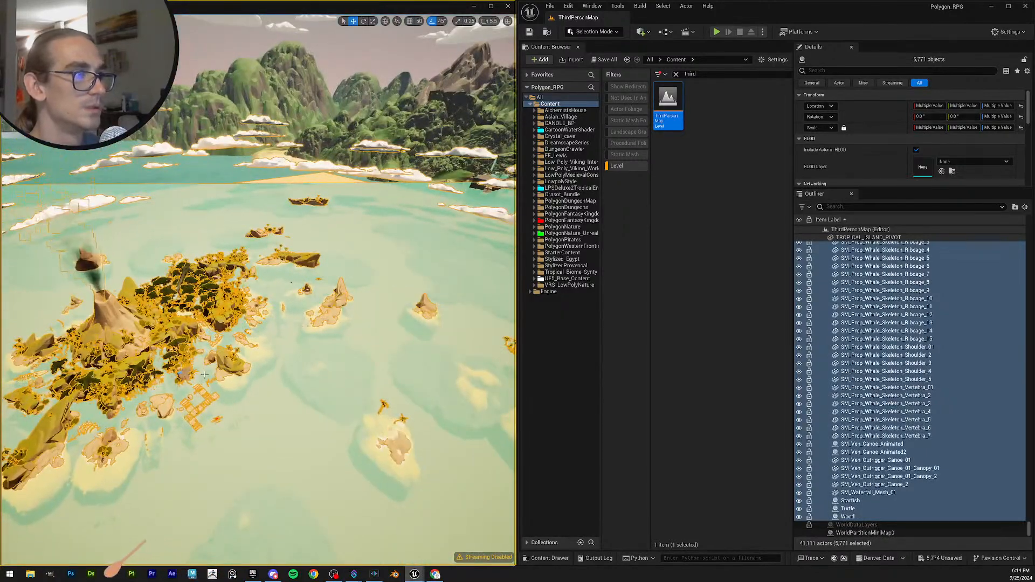
scroll(886, 242, "up", 15)
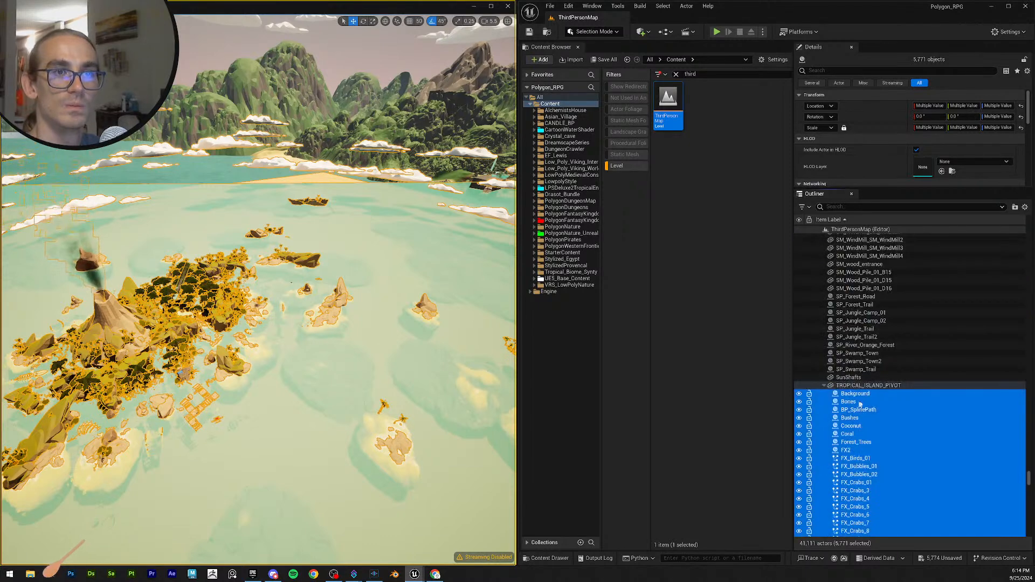
left_click(868, 385)
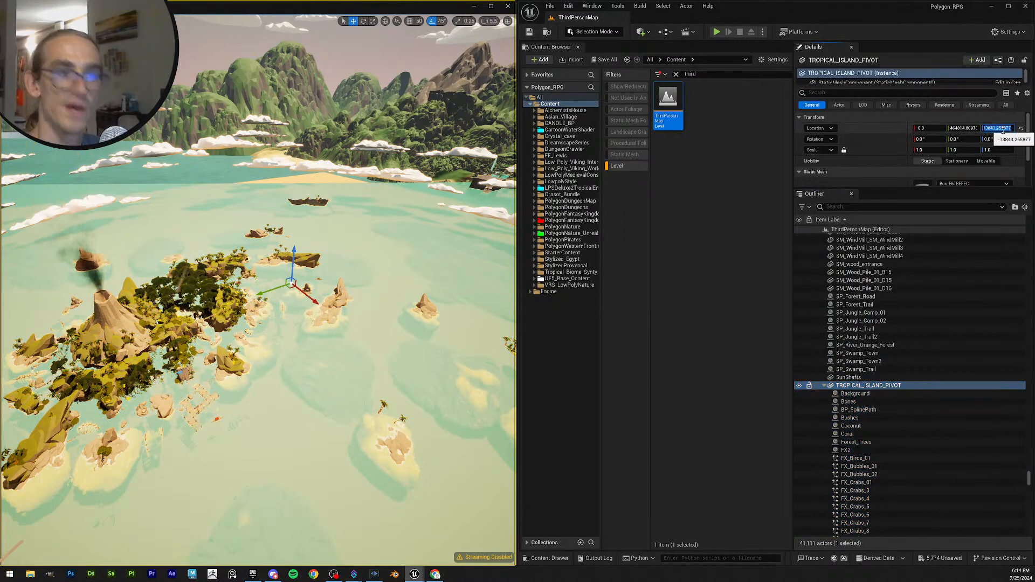
key("Return")
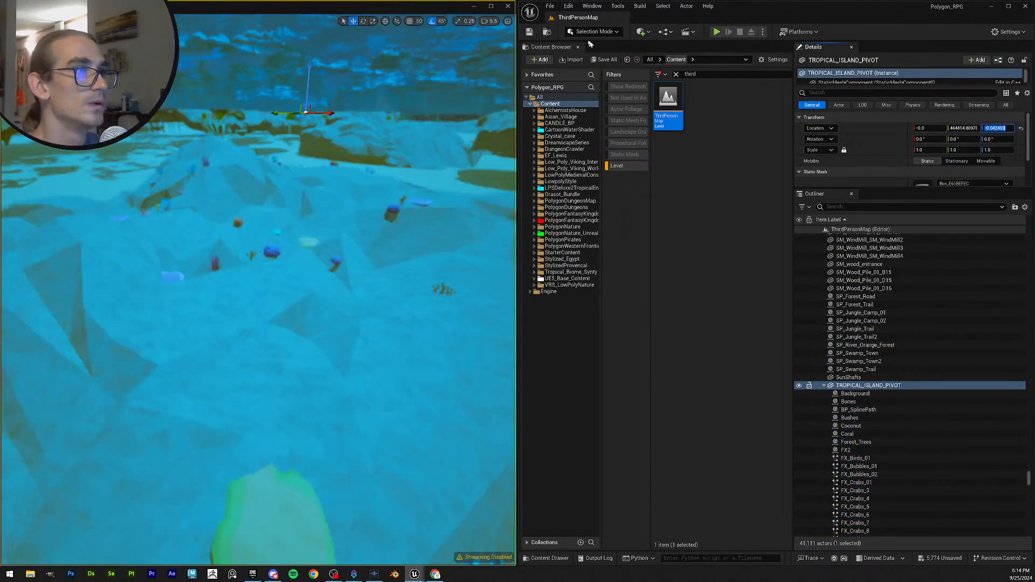
Select AAAA_Box near the pirate ship and copy its Z location value.
key("w")
scroll(259, 291, "up", 4)
mouse_move(258, 291)
right_mouse_down()
mouse_move(301, 334)
mouse_move(356, 318)
mouse_move(302, 318)
mouse_move(345, 329)
mouse_move(377, 307)
mouse_move(345, 334)
mouse_move(302, 307)
mouse_move(378, 275)
mouse_move(253, 297)
mouse_move(261, 293)
right_mouse_up()
scroll(302, 291, "down", 3)
key("s")
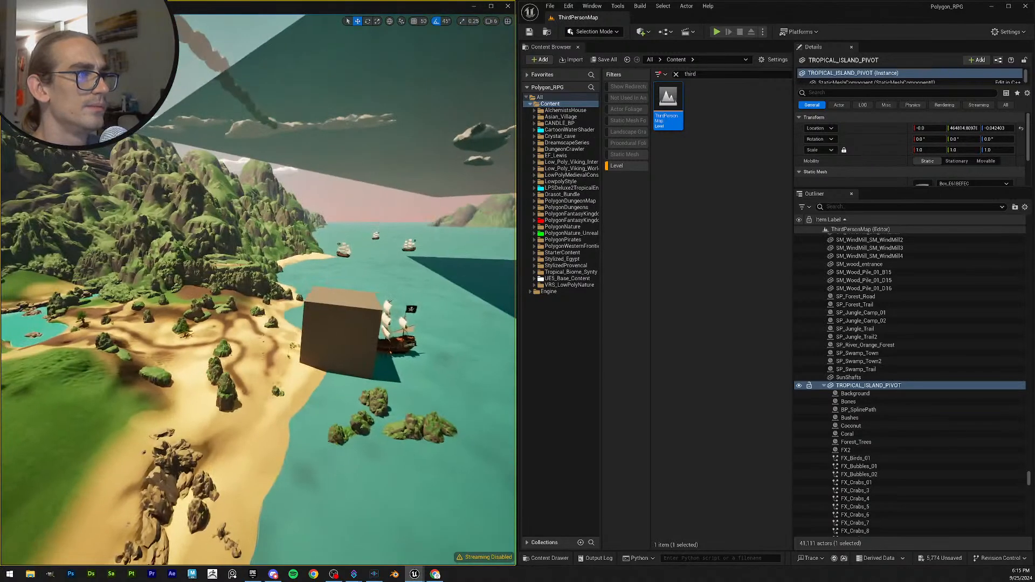
left_click(345, 311)
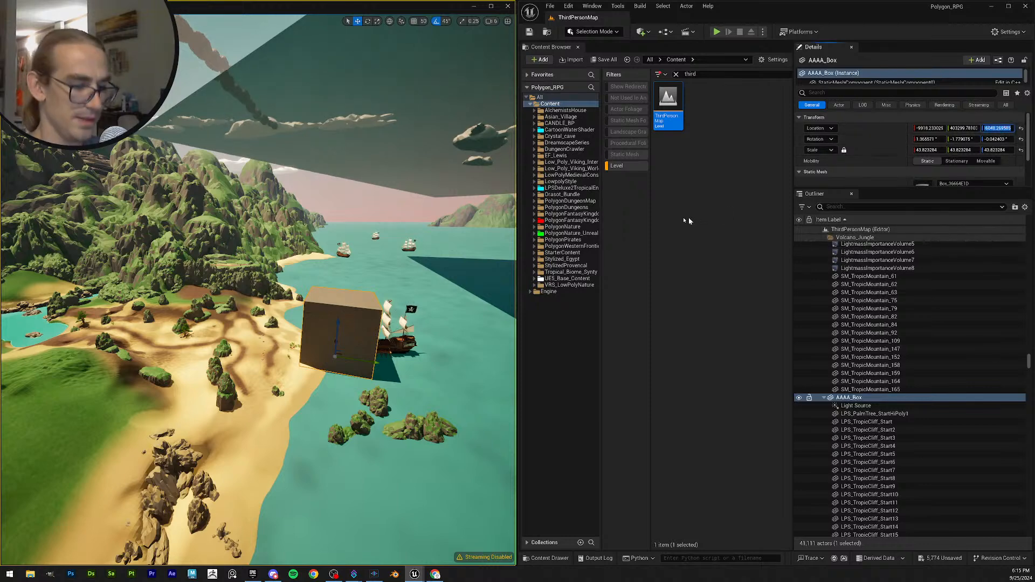
Select TROPICAL_ISLAND_PIVOT and set its Z location to -16048.26858, matching AAAA_Box.
mouse_move(449, 248)
right_mouse_down()
mouse_move(609, 256)
mouse_move(449, 248)
right_mouse_up()
key("s")
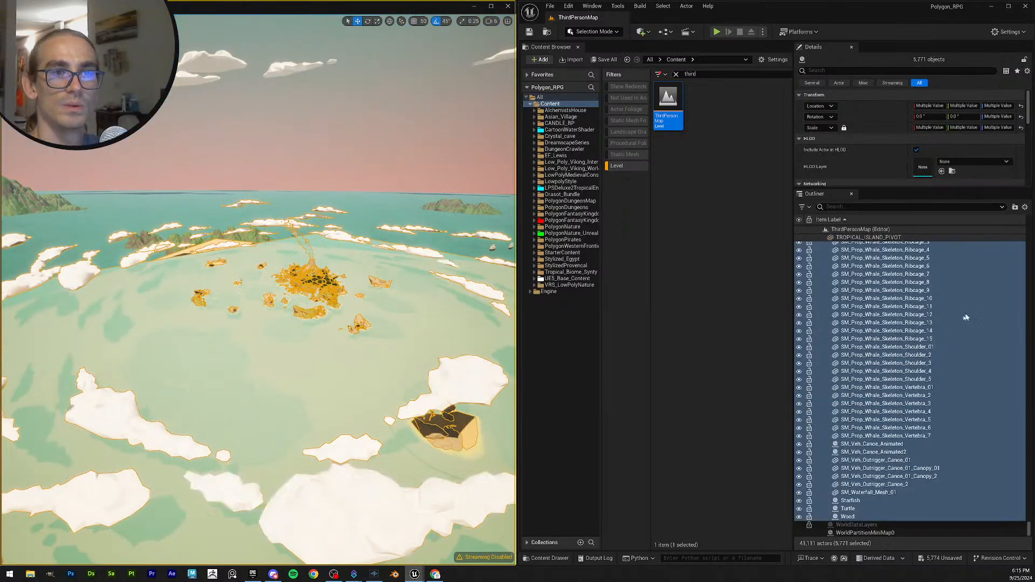
scroll(950, 426, "up", 5)
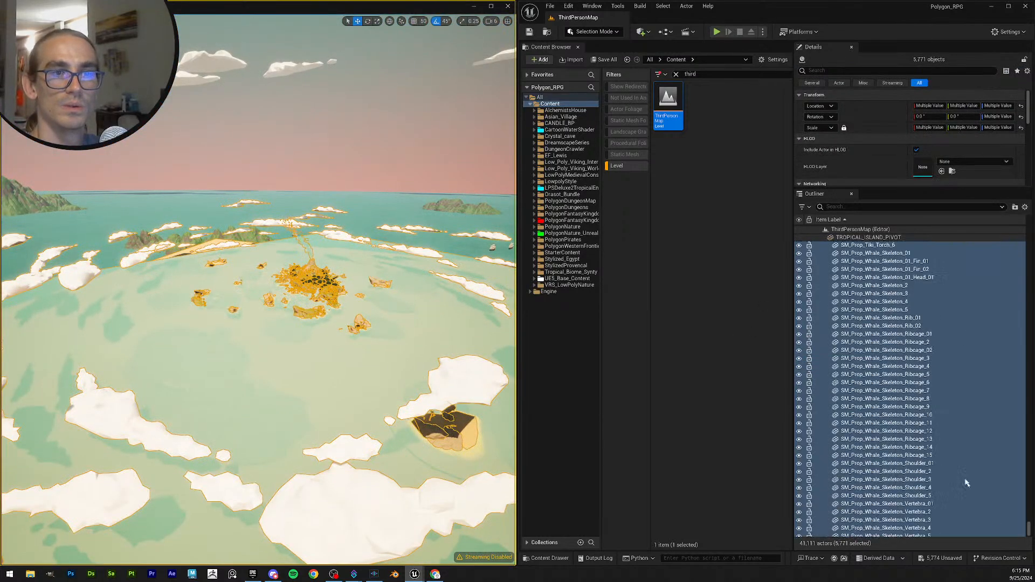
left_click_drag(1029, 531, 1013, 479)
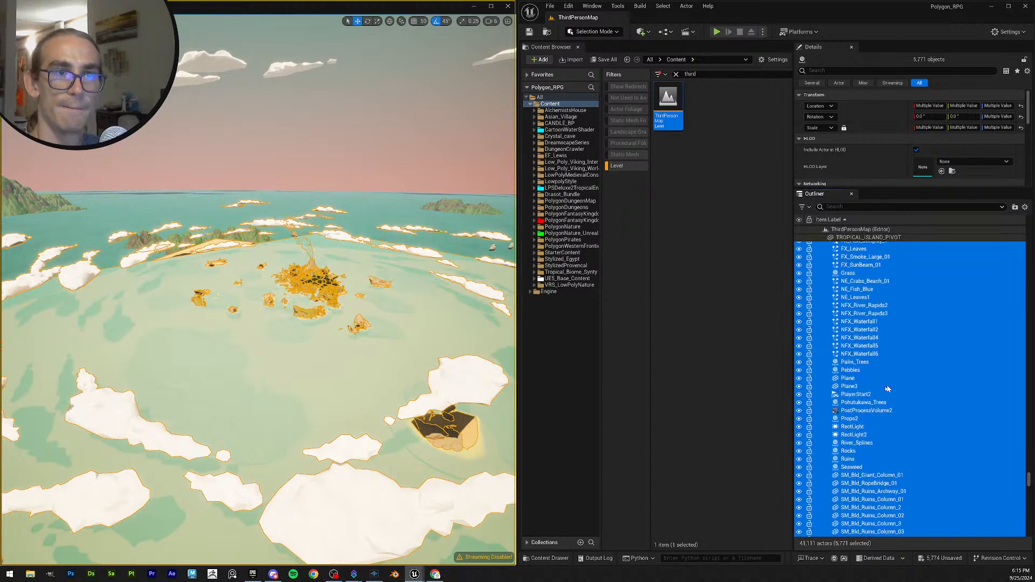
scroll(884, 384, "up", 9)
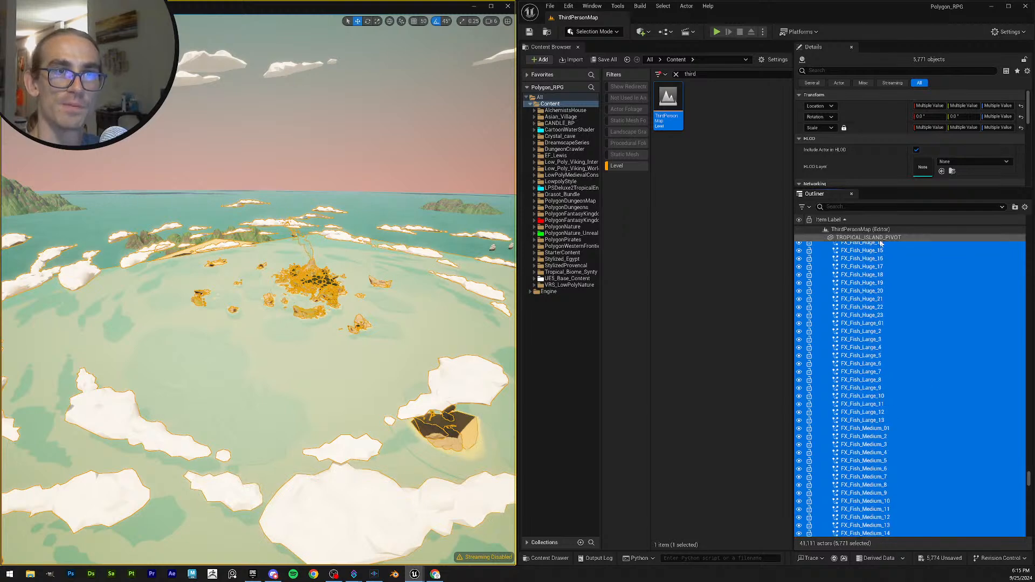
left_click(882, 239)
left_click(885, 386)
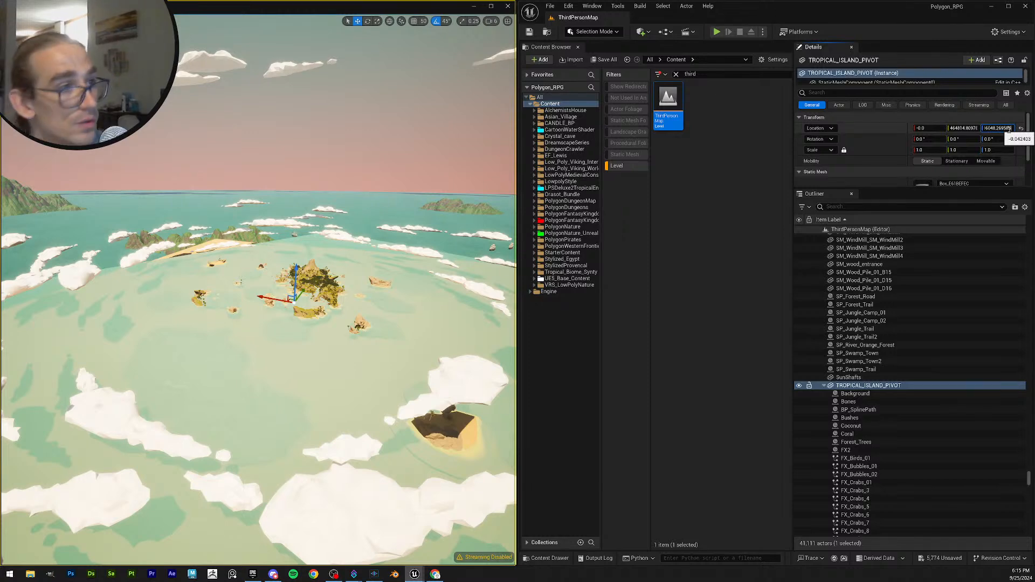
key("Return")
Examine how the tropical island meets the surrounding ocean surface.
key("w")
right_click_drag(403, 177, 463, 207)
scroll(404, 177, "up", 3)
key("w")
scroll(403, 177, "down", 5)
key("w")
scroll(403, 177, "down", 3)
key("w")
key("w")
scroll(377, 207, "up", 5)
Rotate TROPICAL_ISLAND_PIVOT to about -49° around the Z axis and shift it toward the jungle coast, to about 442700 on Y.
right_click_drag(377, 207, 398, 262)
key("w")
key("s")
key("w")
scroll(372, 229, "up", 1)
key("w")
scroll(364, 169, "down", 1)
key("s")
scroll(397, 261, "down", 1)
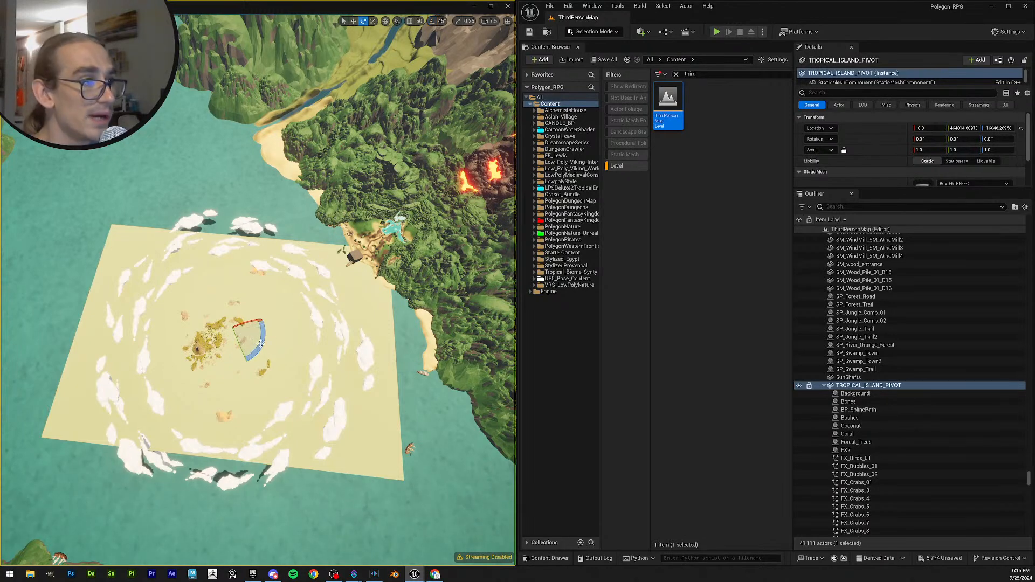
left_click_drag(271, 339, 274, 298)
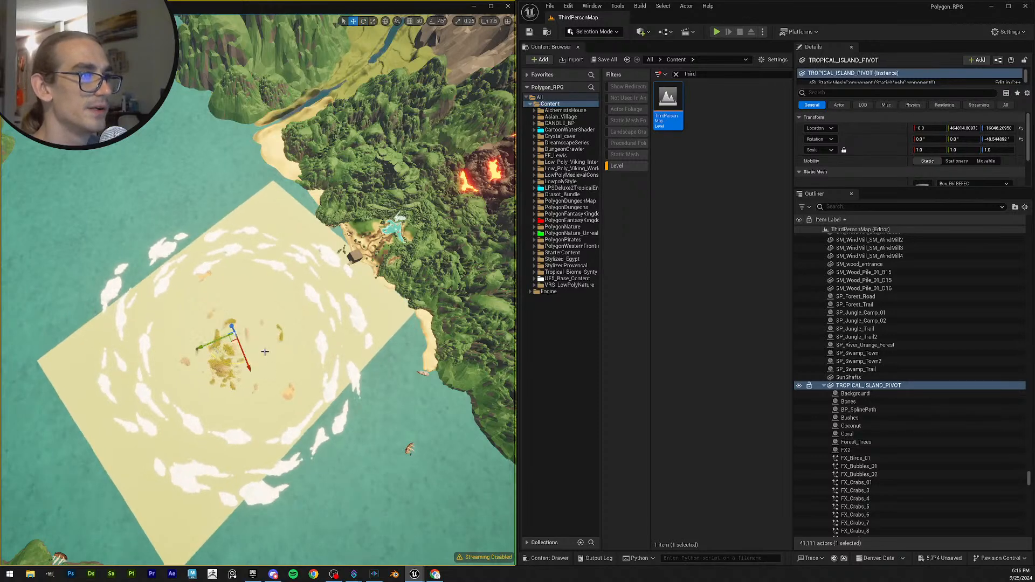
left_click_drag(201, 345, 257, 326)
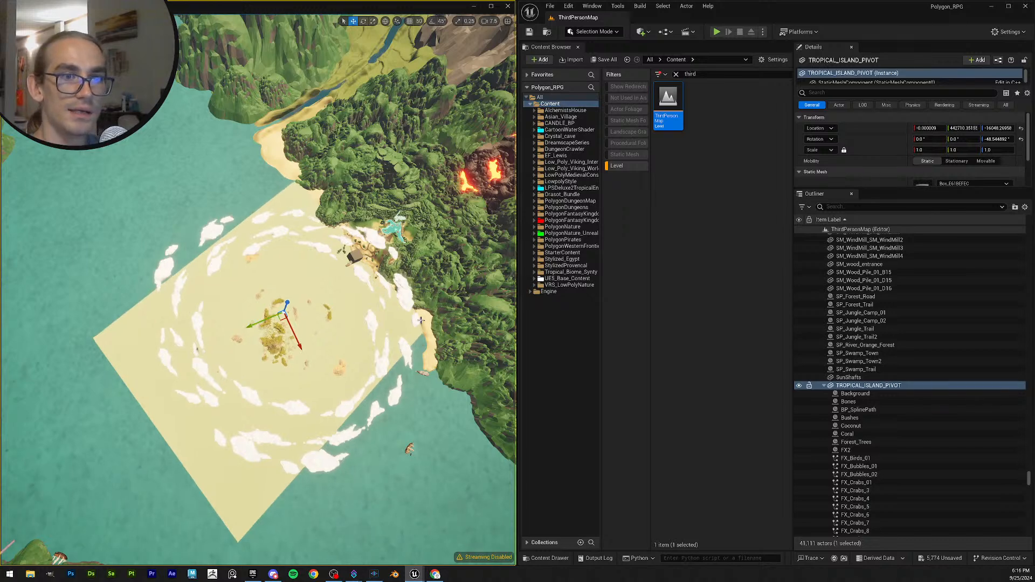
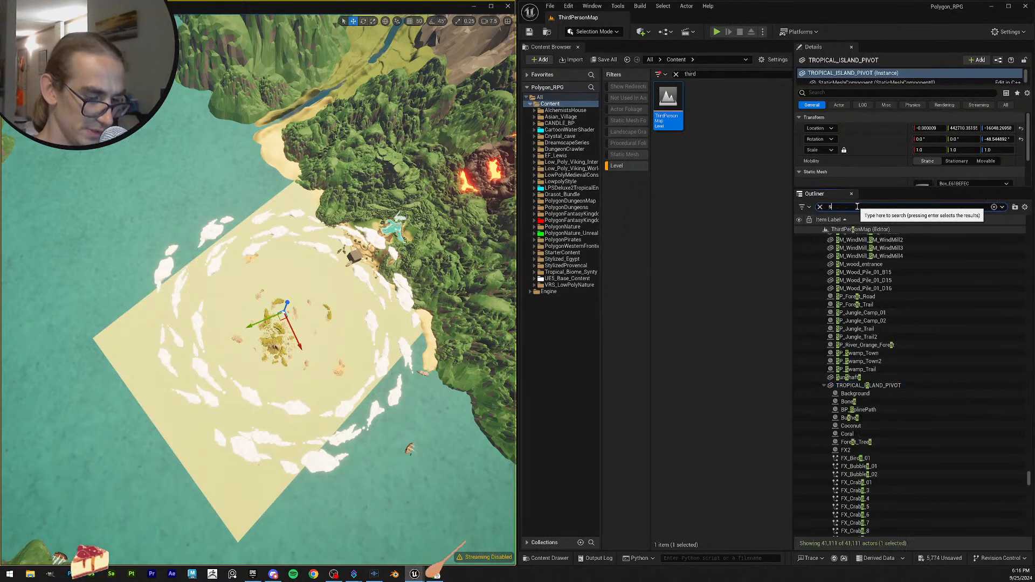
Search the Outliner for "sand" and clear the search.
type("and")
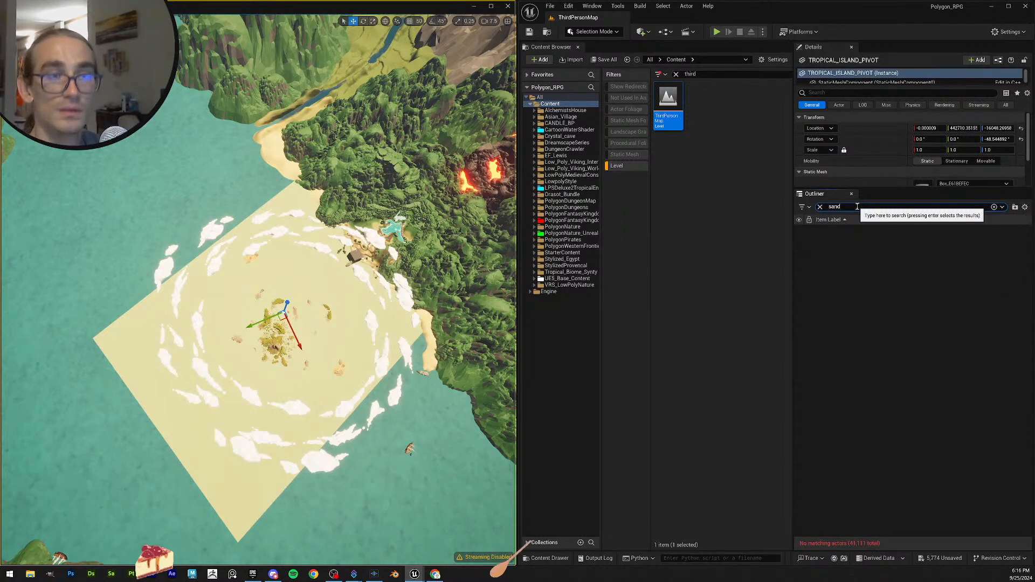
key("BackSpace")
key("BackSpace")
key("BackSpace")
key("BackSpace")
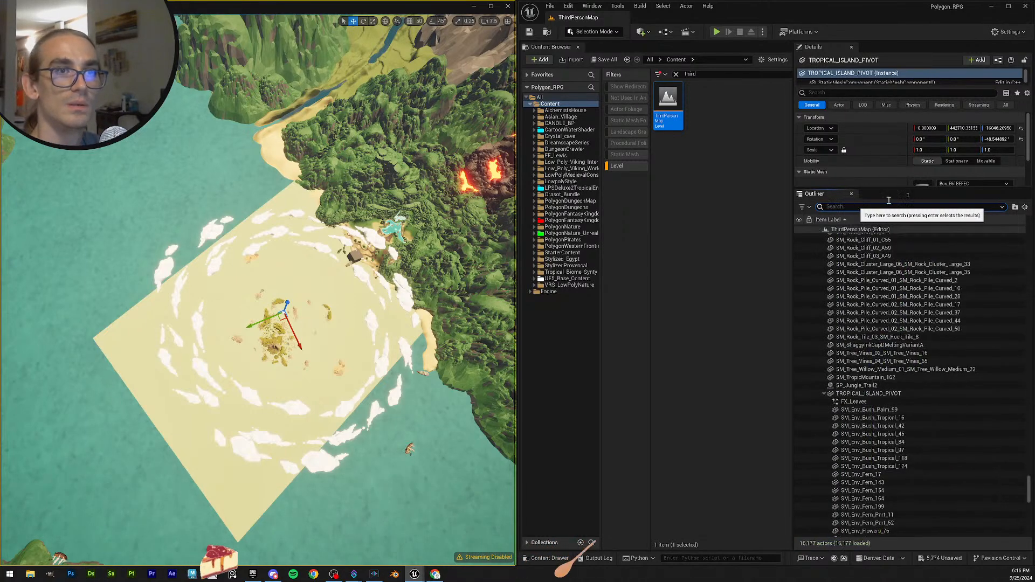
Examine the tropical island and the flat sand-coloured plane around it, out to the edge facing the ships.
key("f")
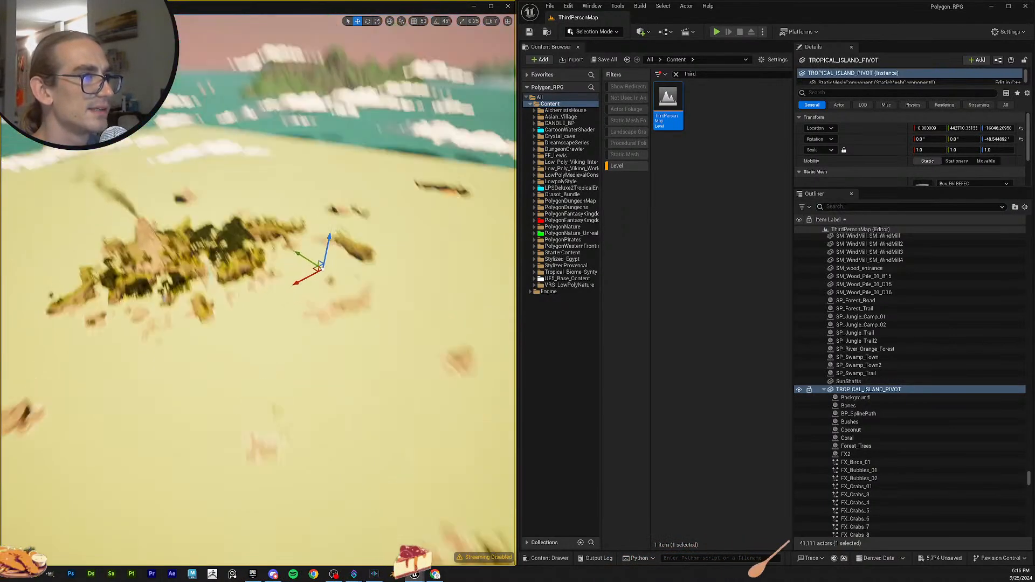
key("w")
scroll(259, 291, "down", 5)
key("s")
scroll(259, 291, "down", 1)
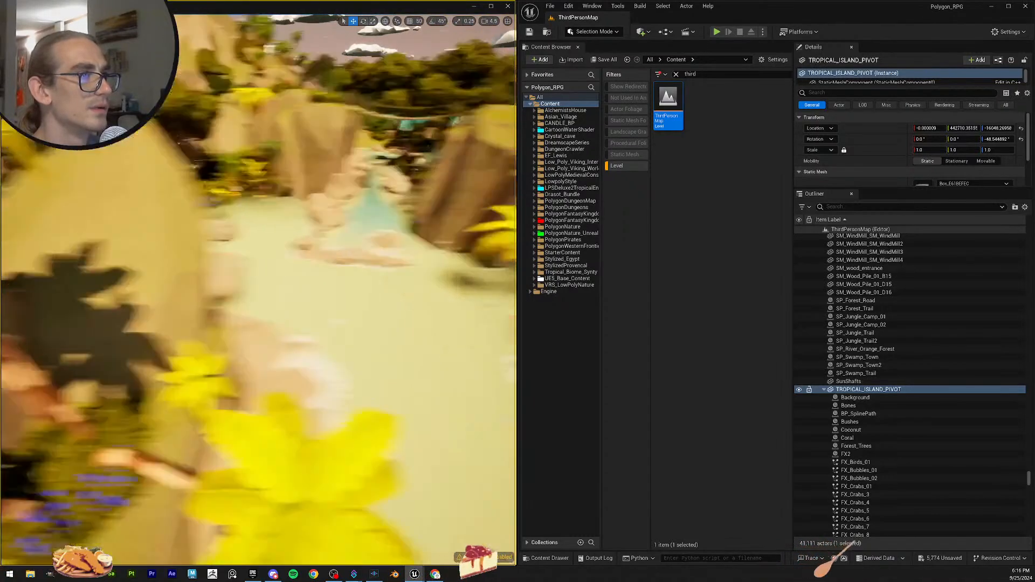
key("w")
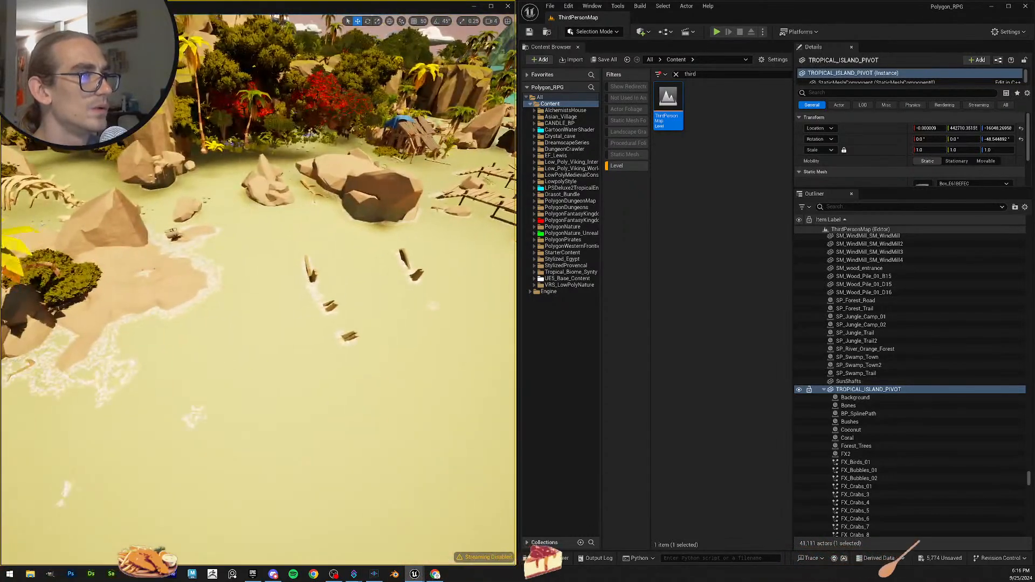
scroll(259, 291, "down", 2)
key("w")
scroll(259, 291, "up", 2)
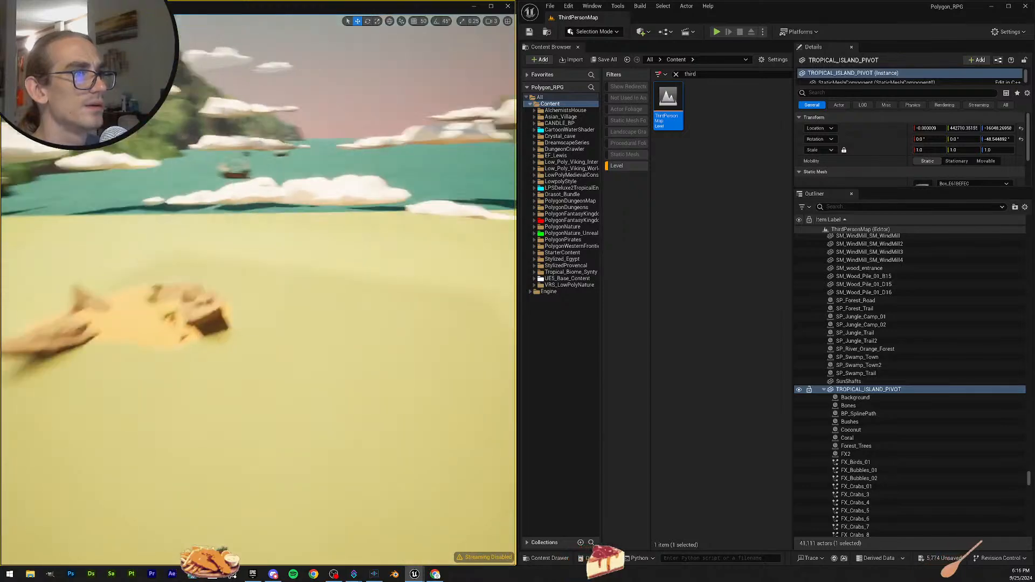
key("s")
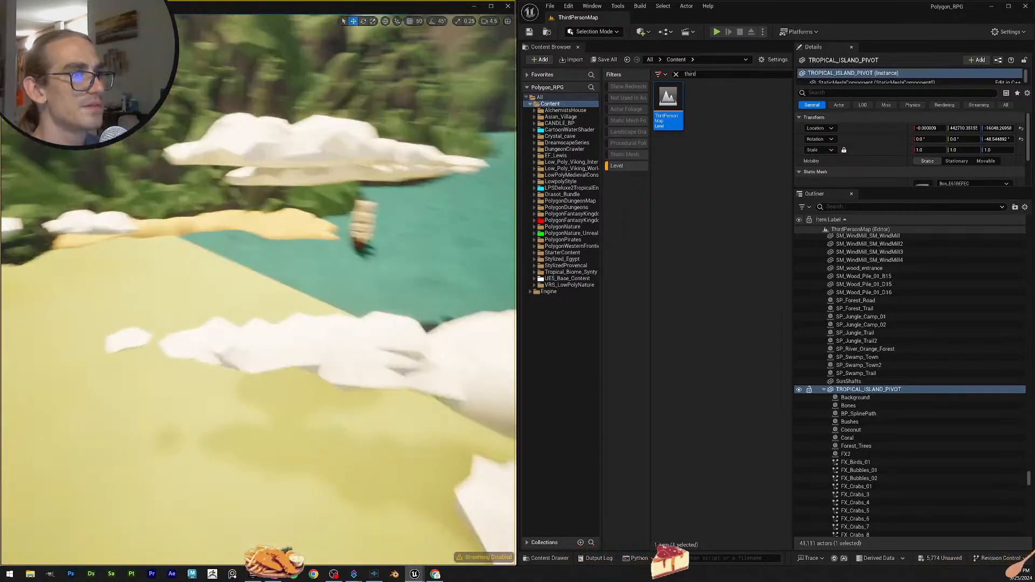
scroll(341, 328, "up", 3)
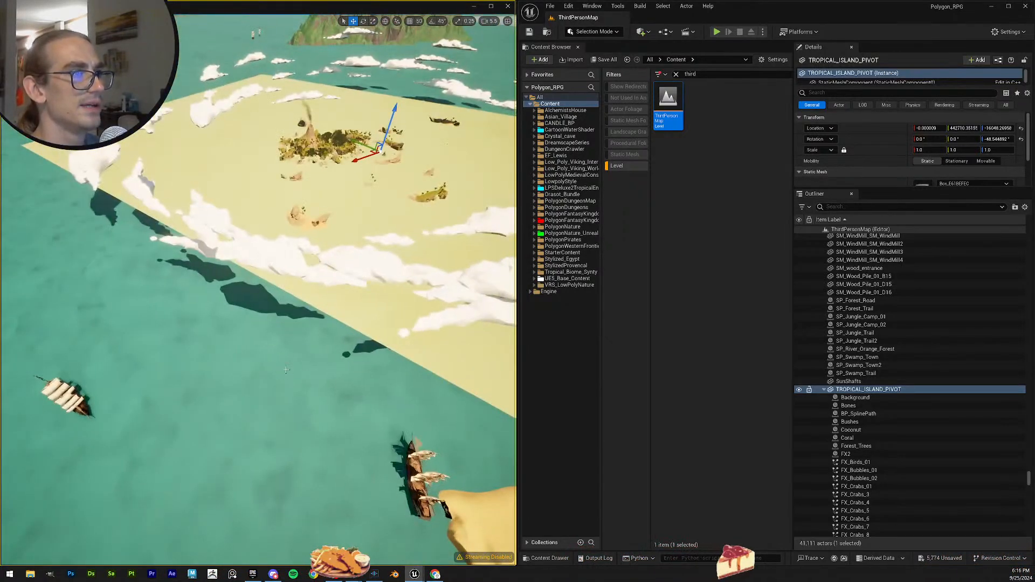
Hide BP_CartoonWater_Ocean and the SM_Water_CircleLarge3 mesh around the tropical island.
left_click(304, 333)
key("s")
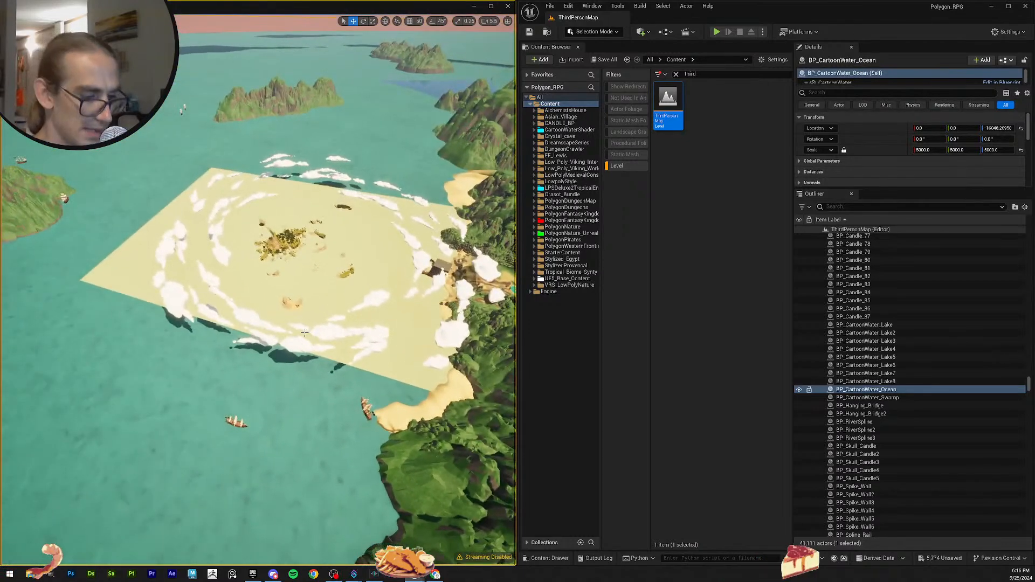
key("Escape")
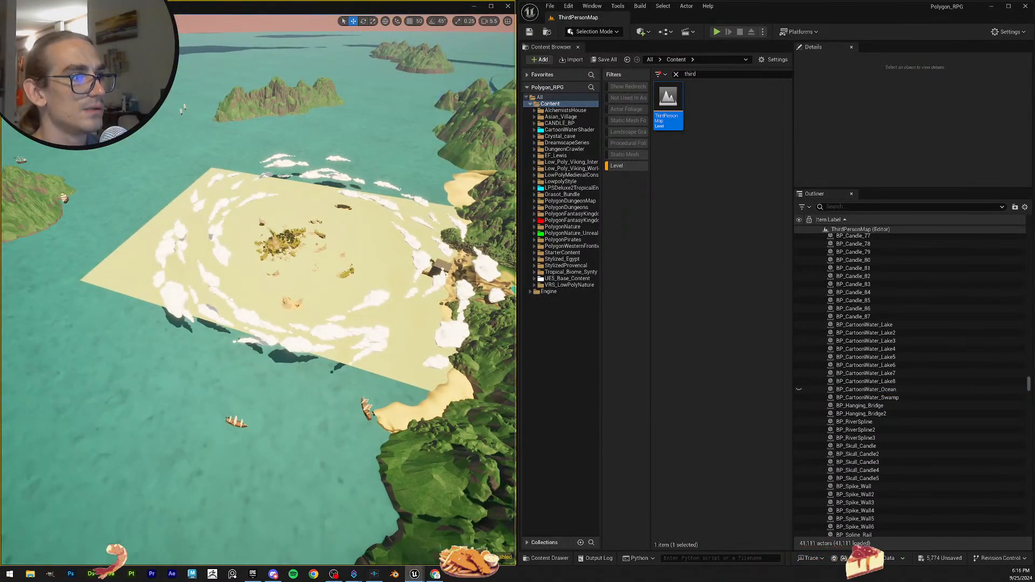
left_click(331, 398)
key("h")
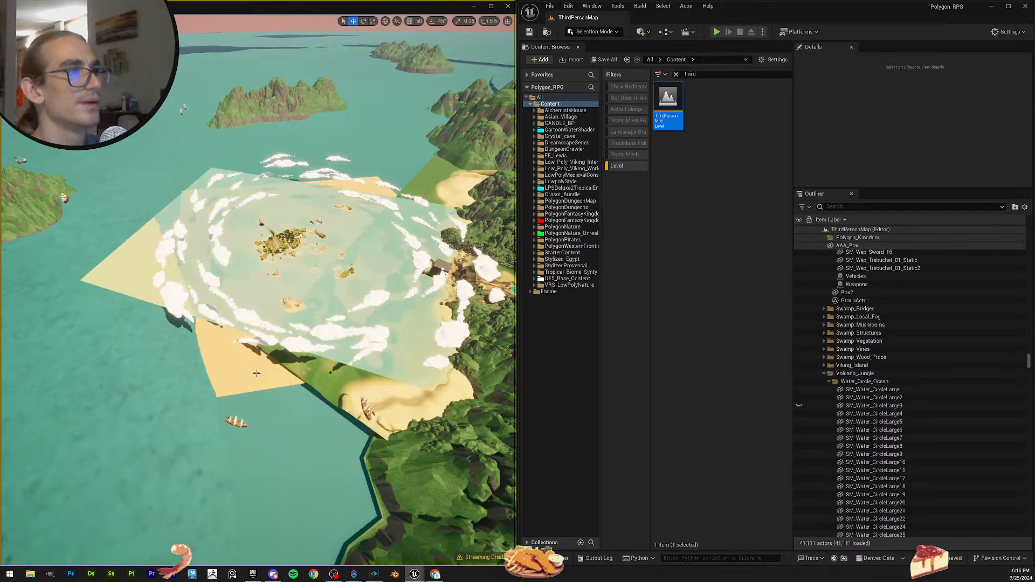
Select the tropical island and the neighbouring water circle meshes to identify them, and clear the selection.
left_click(296, 196)
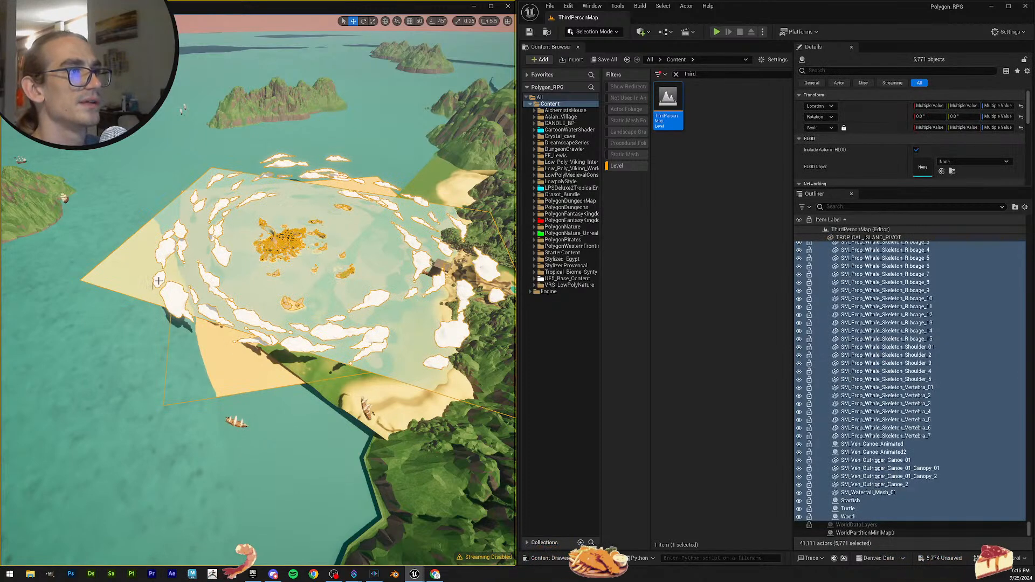
left_click(130, 279)
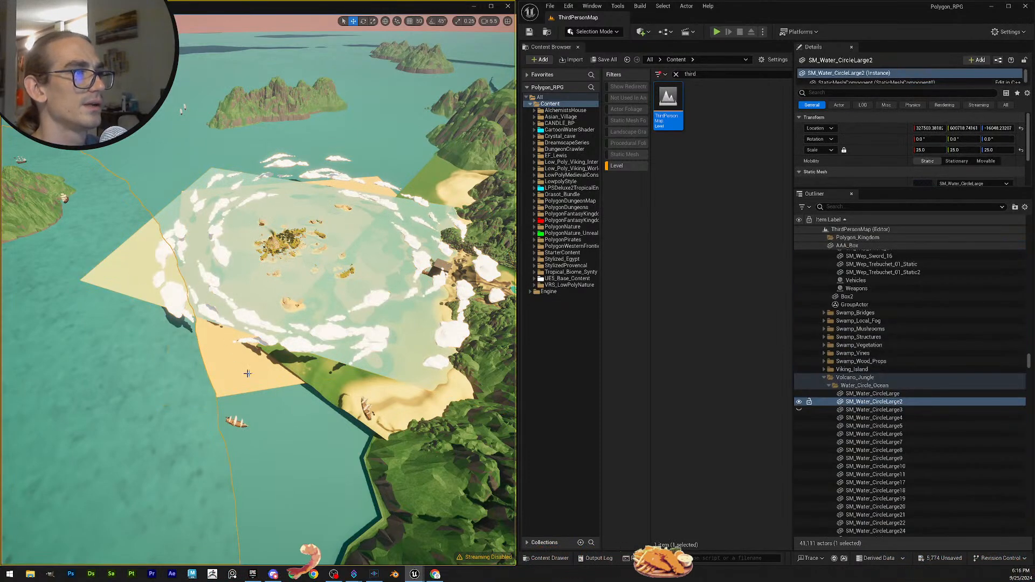
left_click(288, 353)
key("Escape")
Survey the coast, volcano and ocean around the tropical island to check the exposed sand and the water meshes.
key("w")
right_click_drag(319, 371, 289, 345)
scroll(319, 371, "up", 1)
key("w")
key("w")
scroll(319, 303, "down", 5)
key("w")
scroll(319, 303, "down", 2)
key("w")
scroll(302, 275, "down", 1)
key("w")
key("w")
scroll(332, 342, "down", 4)
key("e")
scroll(307, 301, "up", 4)
key("s")
scroll(264, 312, "up", 5)
key("s")
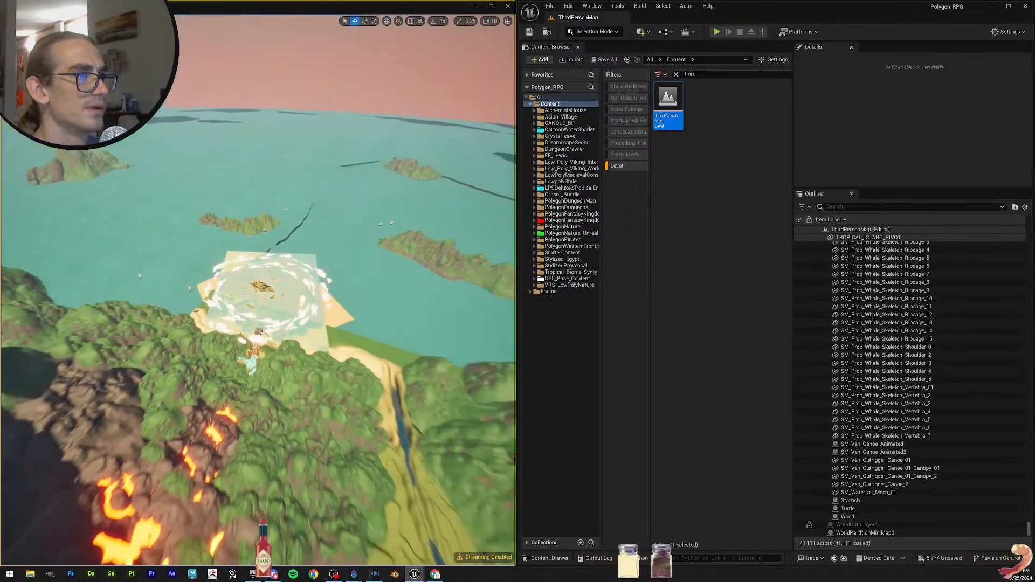
key("s")
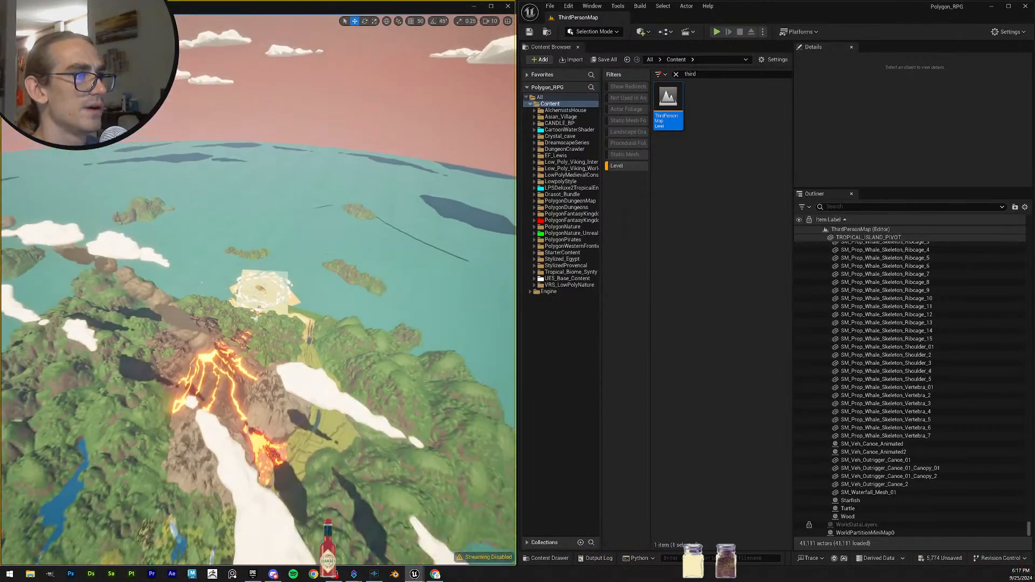
Filter the outliner for ocean, make BP_CartoonWater_Ocean visible again, select it and clear the filter.
key("w")
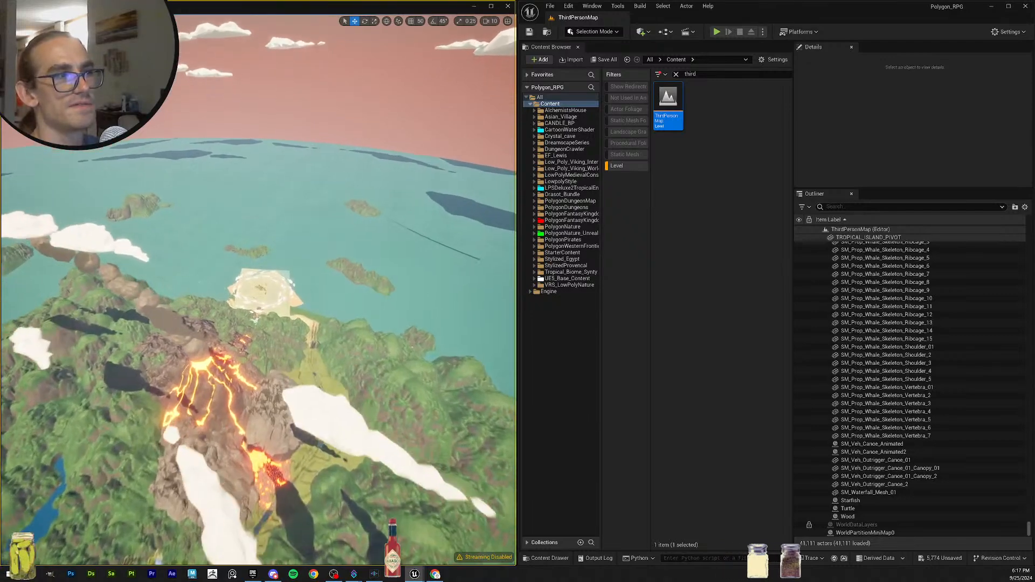
key("w")
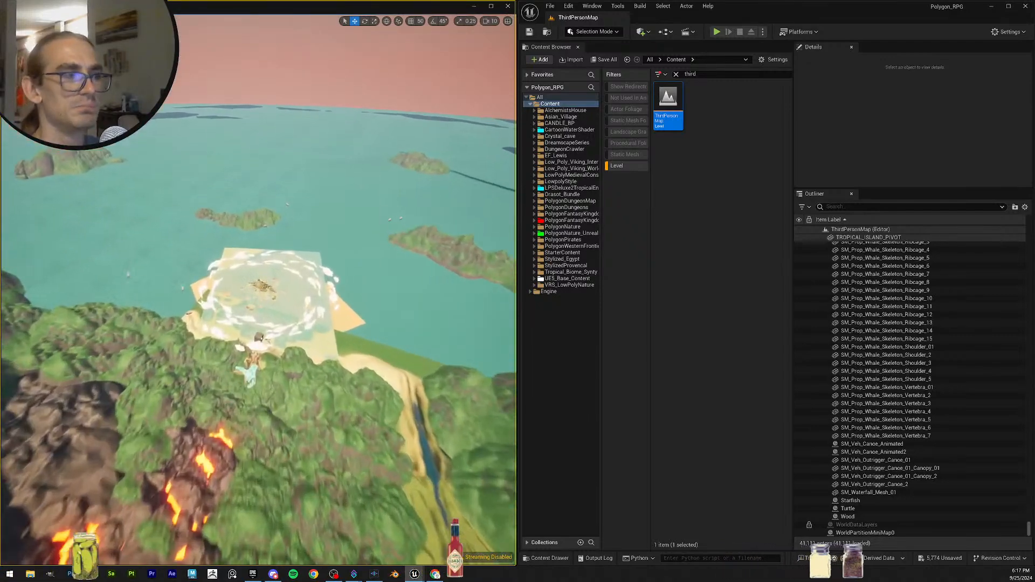
key("s")
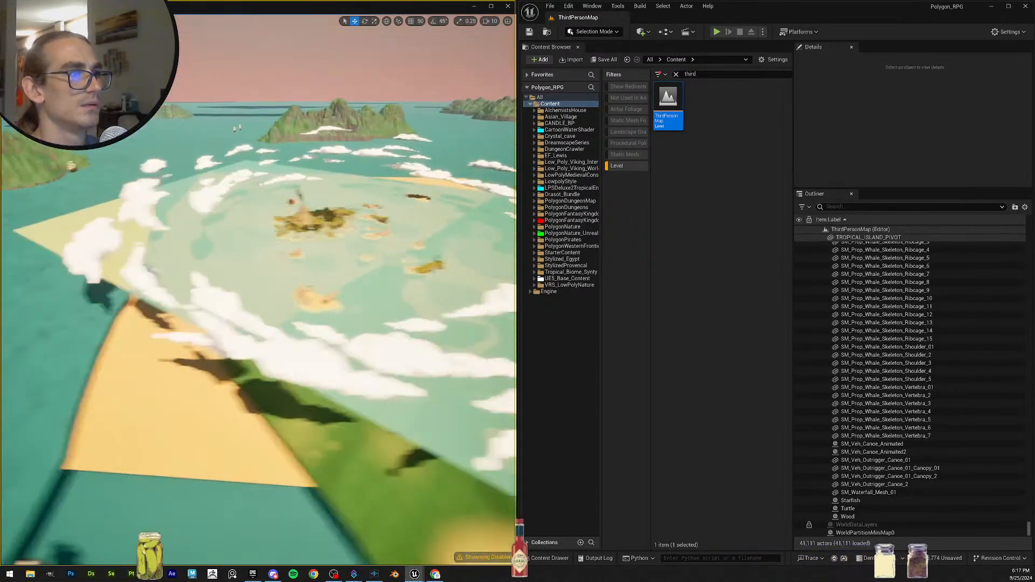
left_click(471, 314)
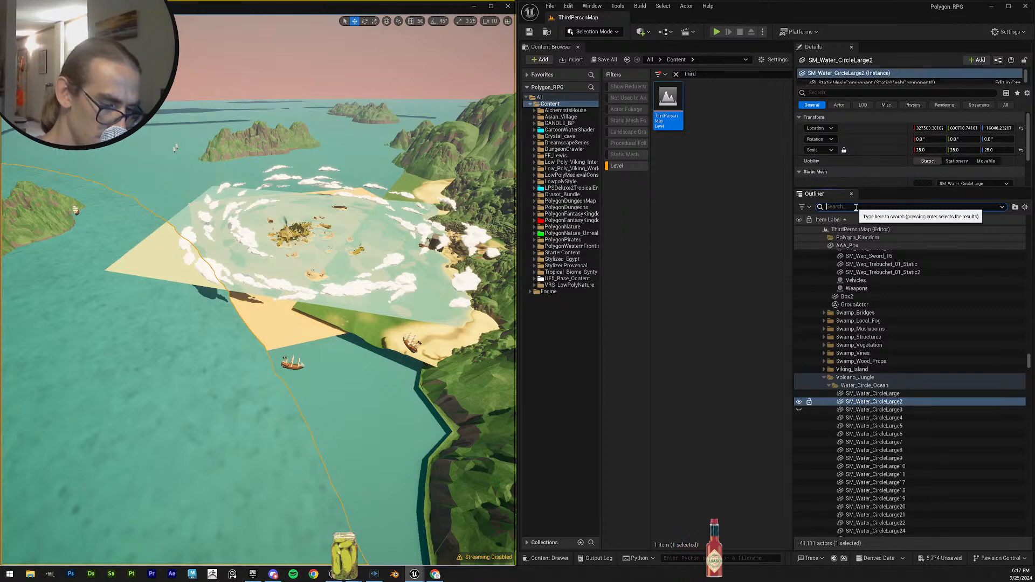
type("ocean")
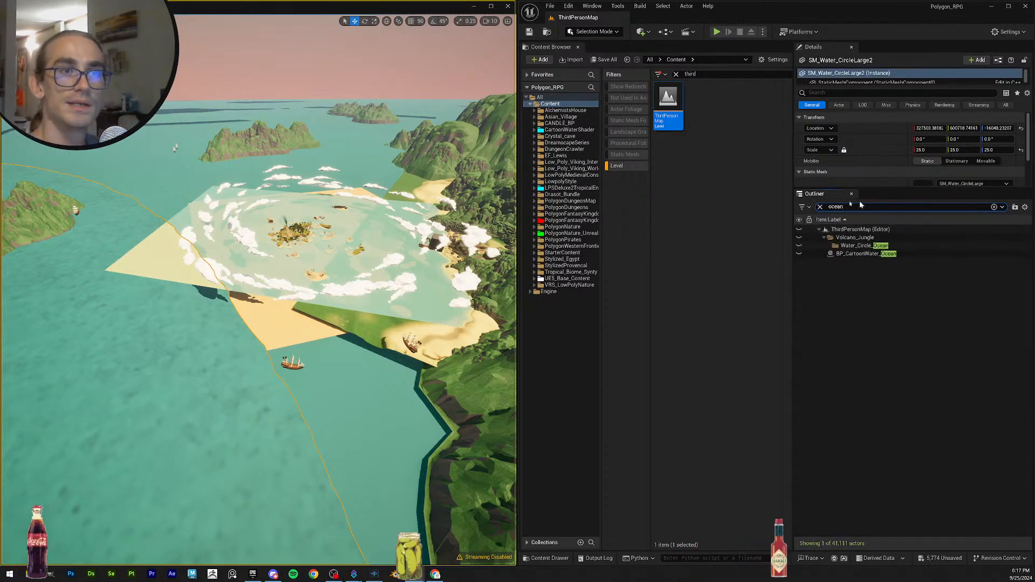
left_click(851, 257)
left_click(798, 245)
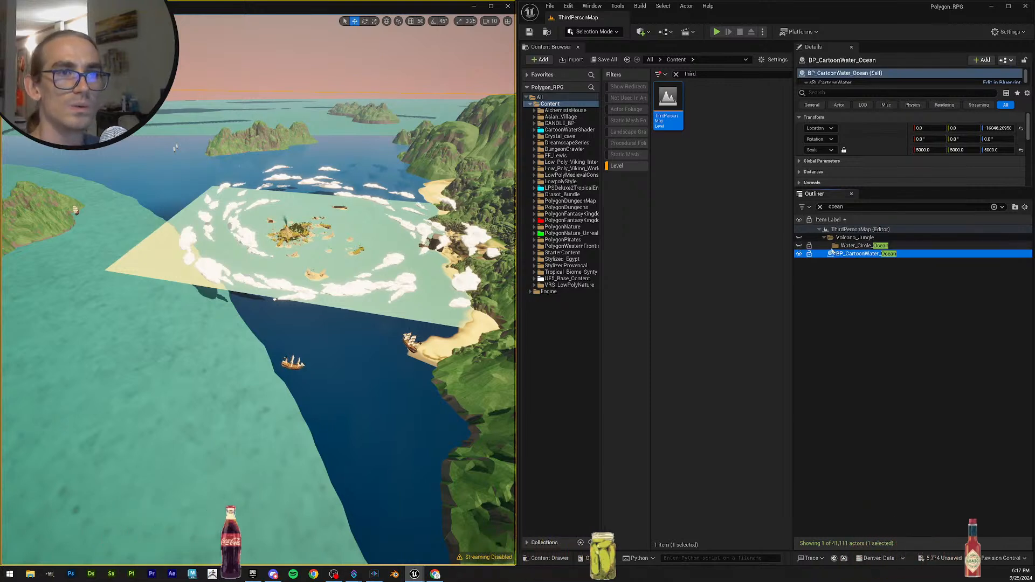
left_click(833, 246)
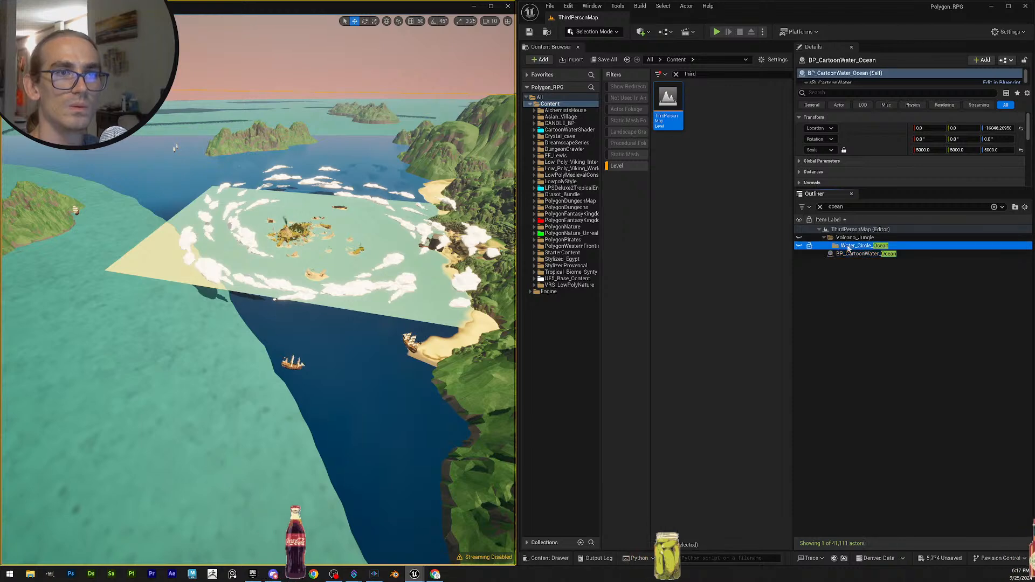
left_click(847, 255)
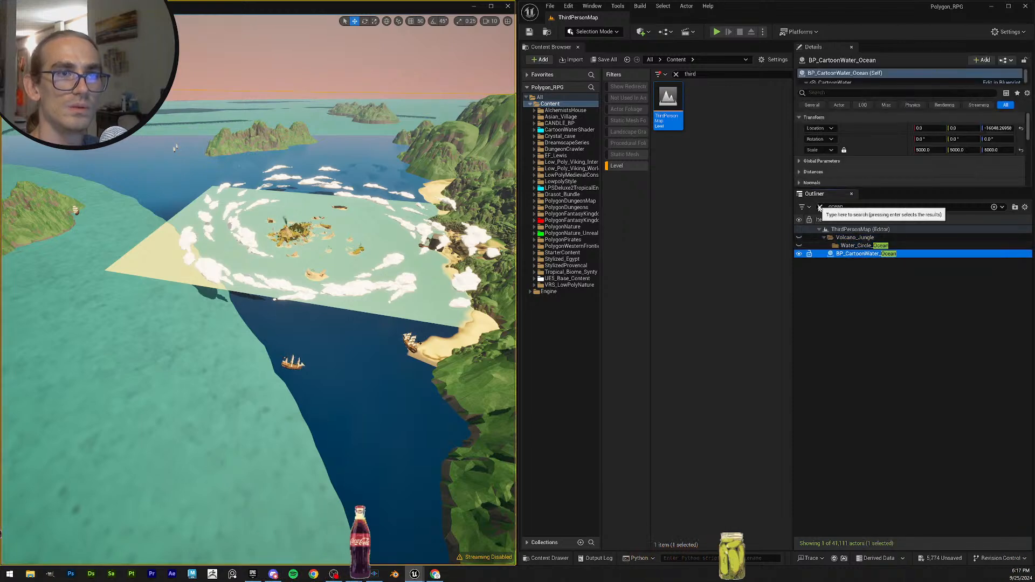
left_click(819, 206)
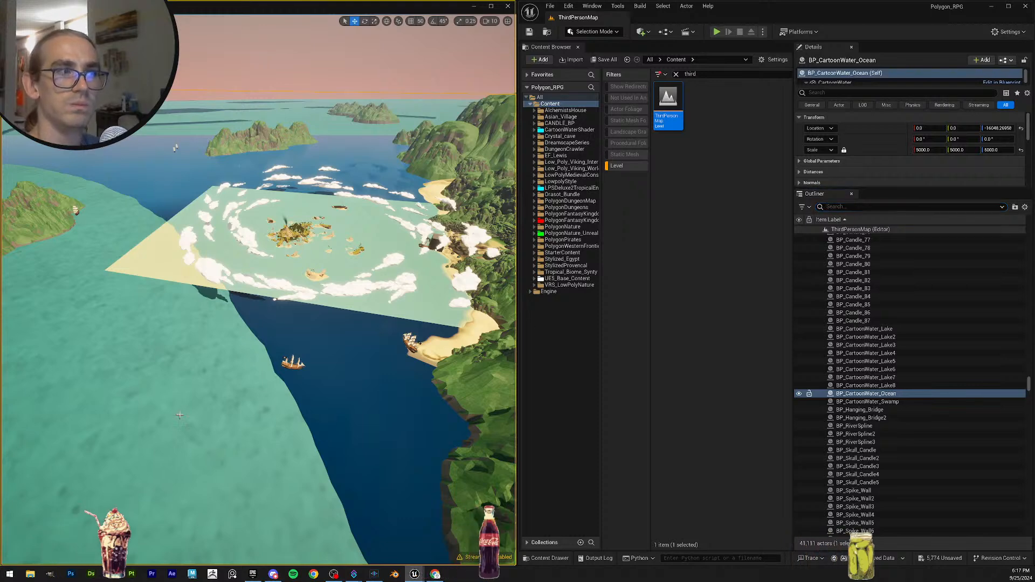
Filter the outliner for water and make SM_Water_CircleLarge3 in the Water_Circle_Ocean folder visible again.
right_click_drag(292, 348, 215, 340)
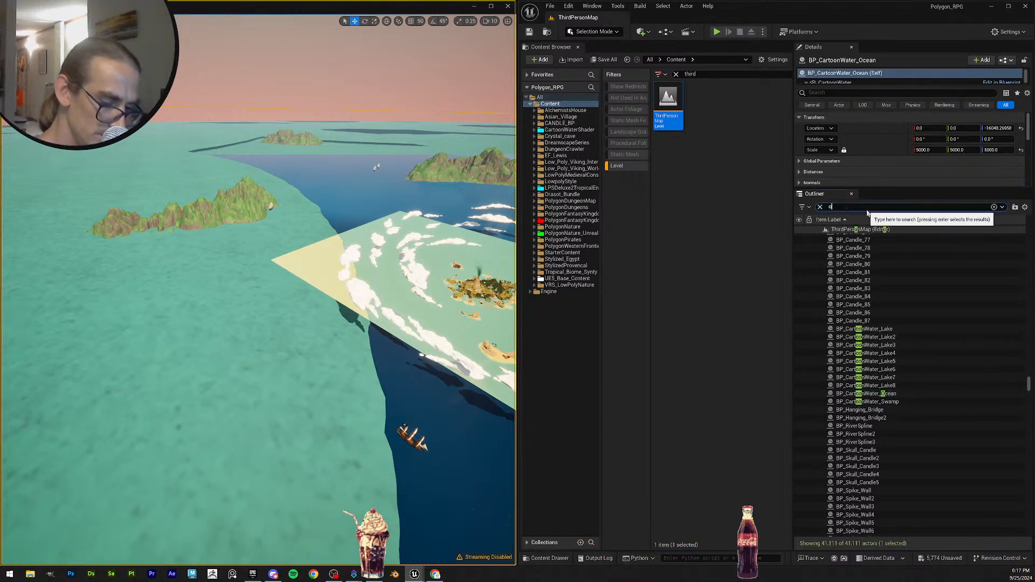
type("ocean")
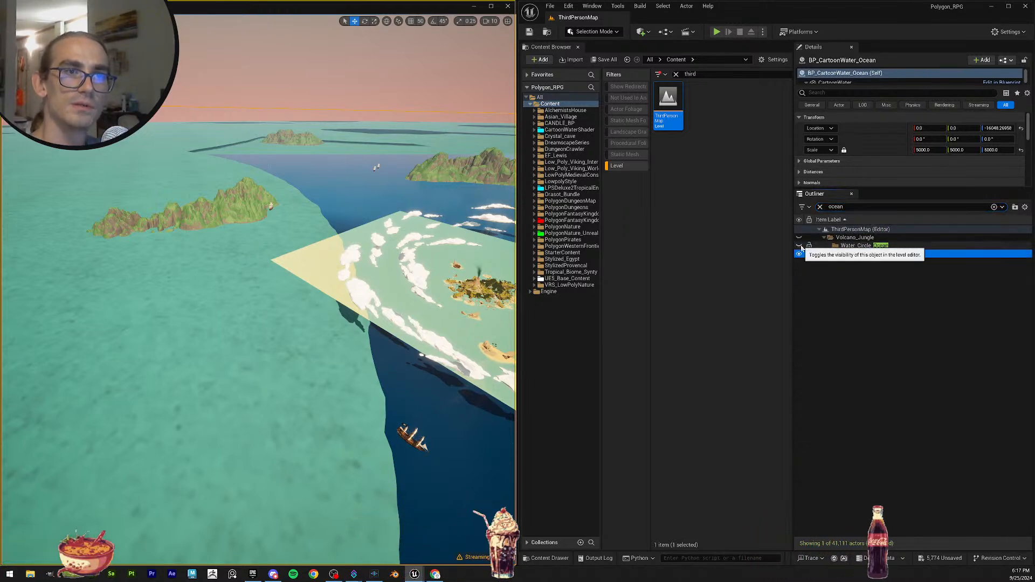
left_click(861, 246)
left_click_drag(849, 207, 698, 183)
type("water")
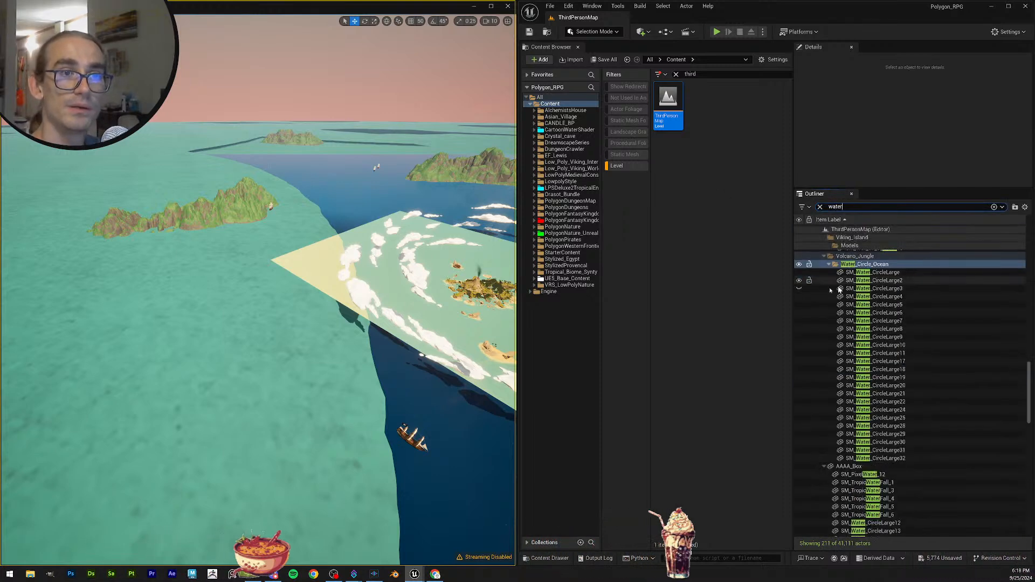
left_click(798, 288)
Select the ocean and water circle meshes around the blue gap off the coast to identify them, and clear the selection.
right_click_drag(378, 302, 485, 285)
right_click_drag(259, 291, 253, 237)
mouse_move(278, 361)
right_mouse_down()
mouse_move(278, 372)
mouse_move(278, 361)
right_mouse_up()
left_click(278, 361)
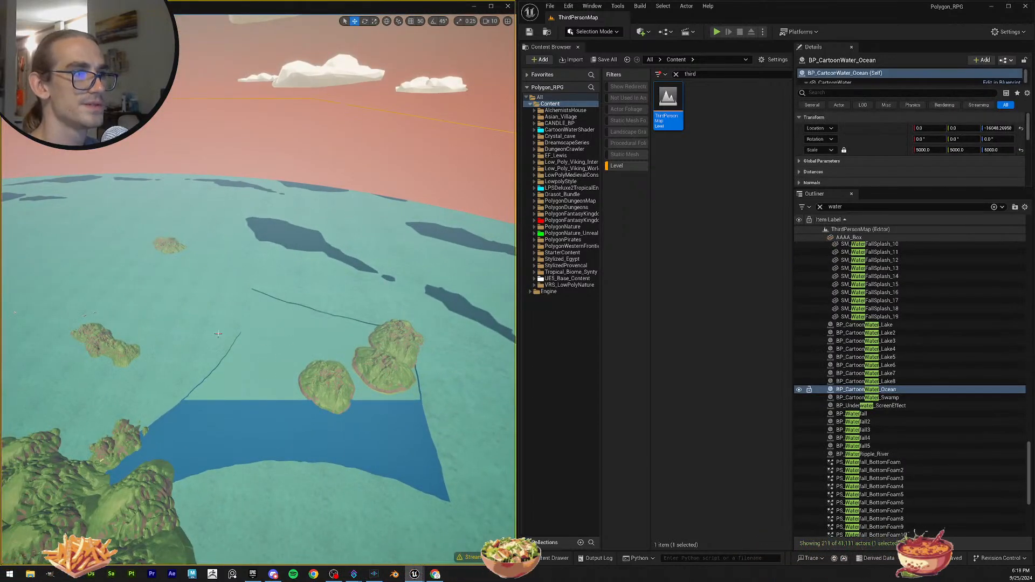
left_click(231, 332)
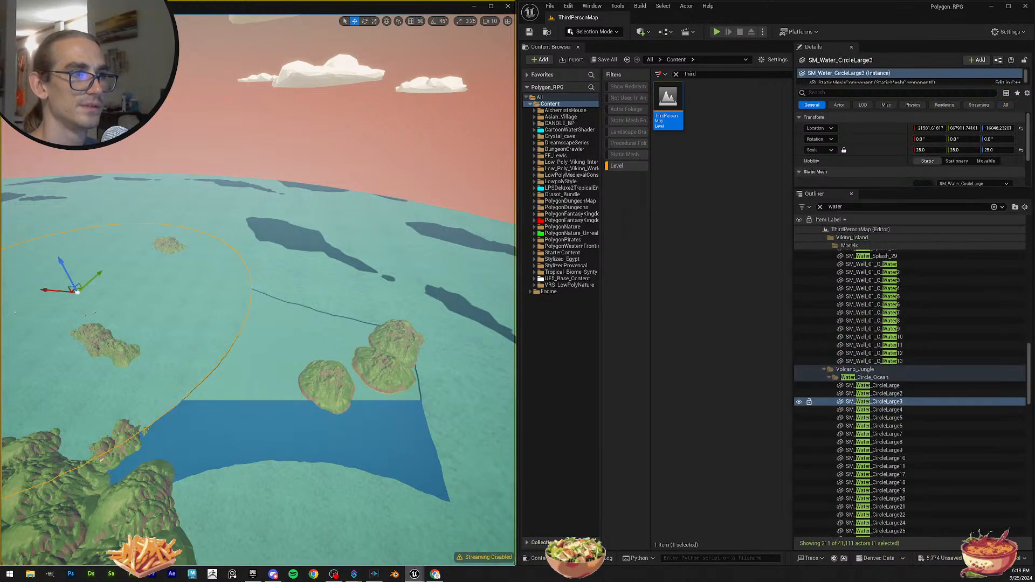
left_click(286, 431)
right_click_drag(285, 431, 314, 359)
left_click(377, 331)
right_click_drag(301, 283, 286, 265)
left_click(310, 196)
right_click_drag(321, 186, 344, 164)
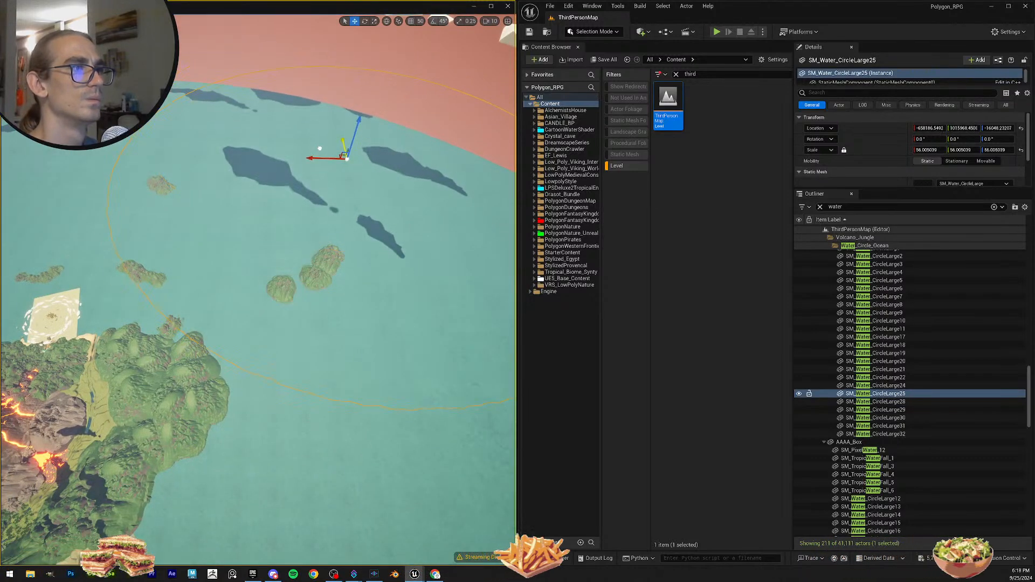
key("Escape")
right_click_drag(314, 158, 205, 127)
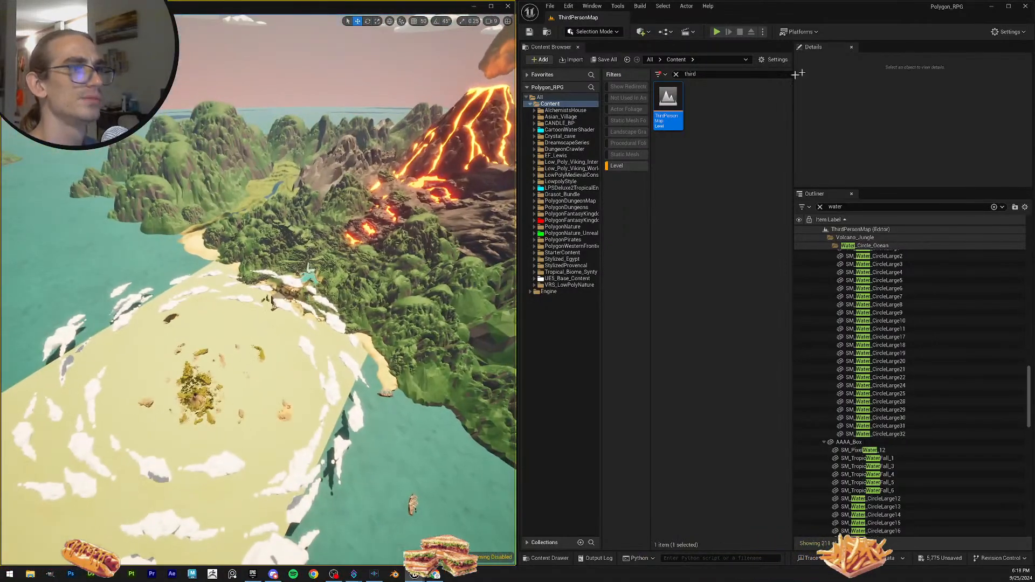
Remove the Level filter and the search text from the content browser, and save all modified assets.
left_click(638, 167)
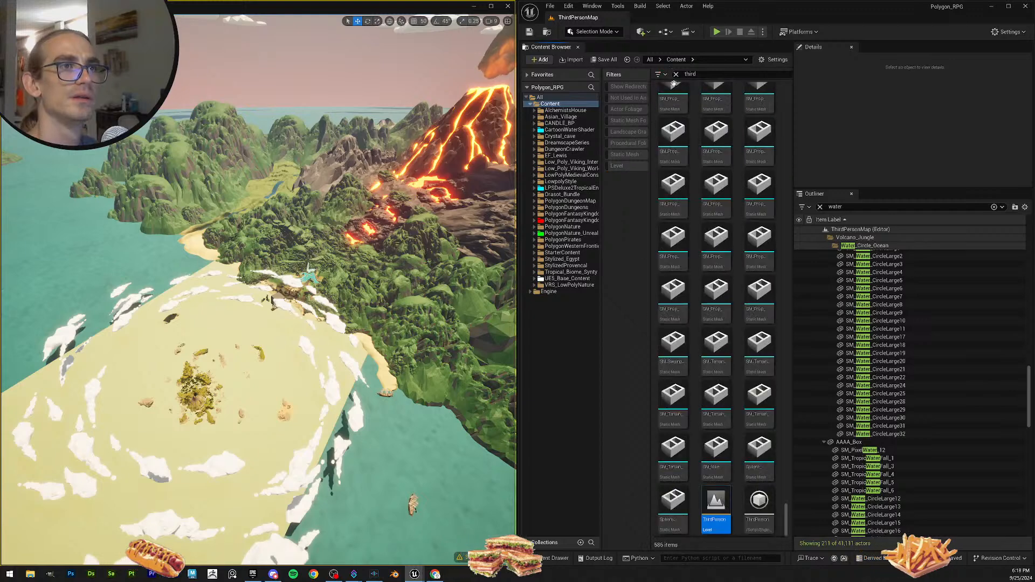
left_click(676, 75)
left_click(608, 60)
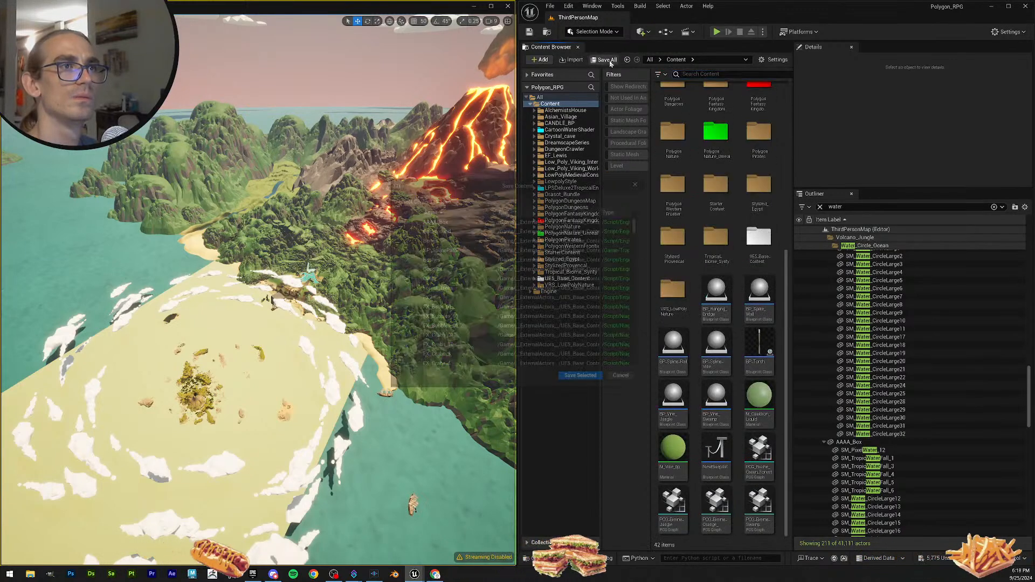
left_click(602, 381)
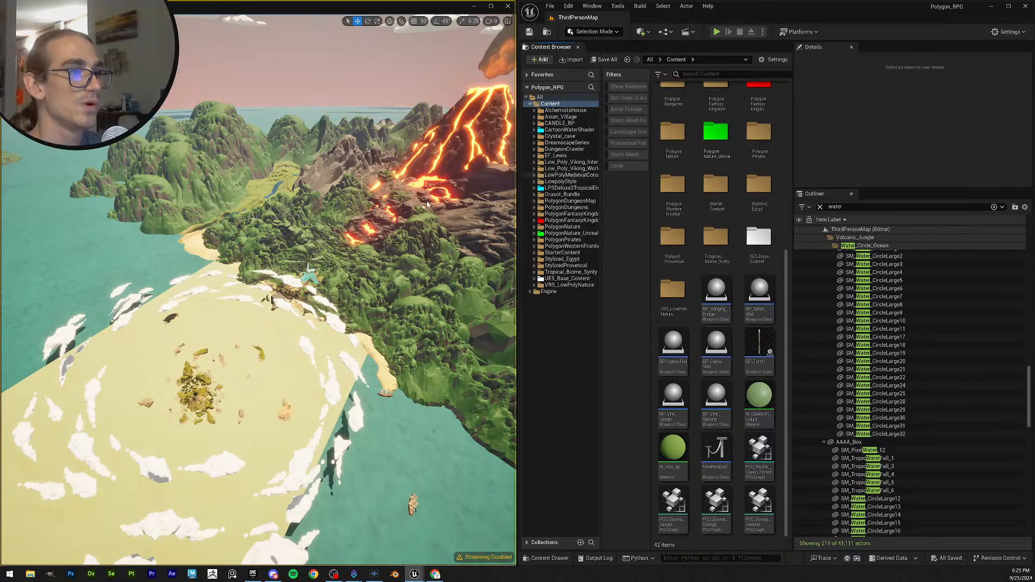
Locate the tropical island's parent in the unfiltered outliner, hide TROPICAL_ISLAND_PIVOT with all its actors, and clear the selection.
key("s")
mouse_move(427, 223)
right_mouse_down()
mouse_move(445, 223)
mouse_move(435, 219)
right_mouse_up()
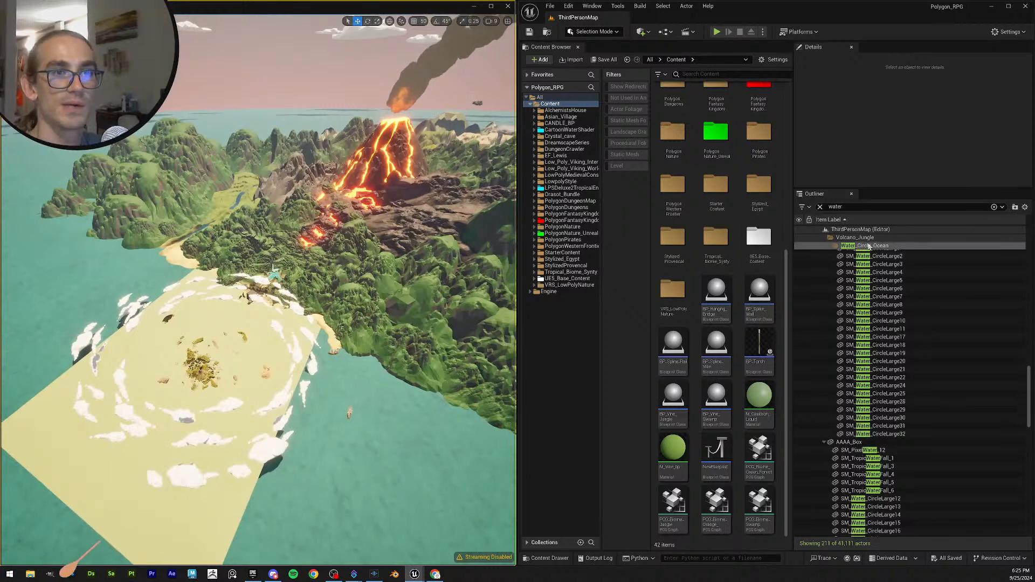
scroll(890, 323, "up", 6)
left_click(856, 397)
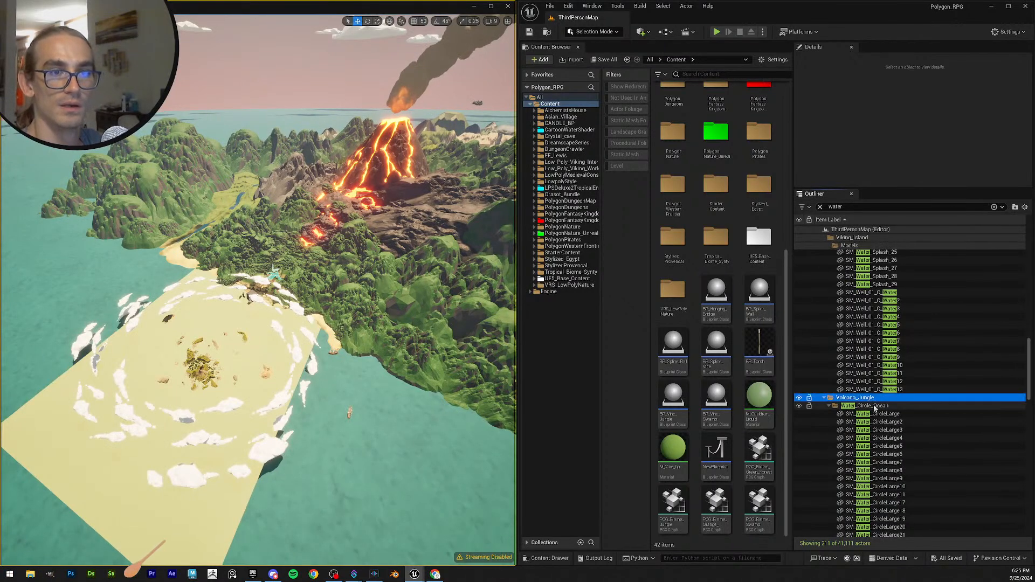
right_click_drag(235, 499, 235, 499)
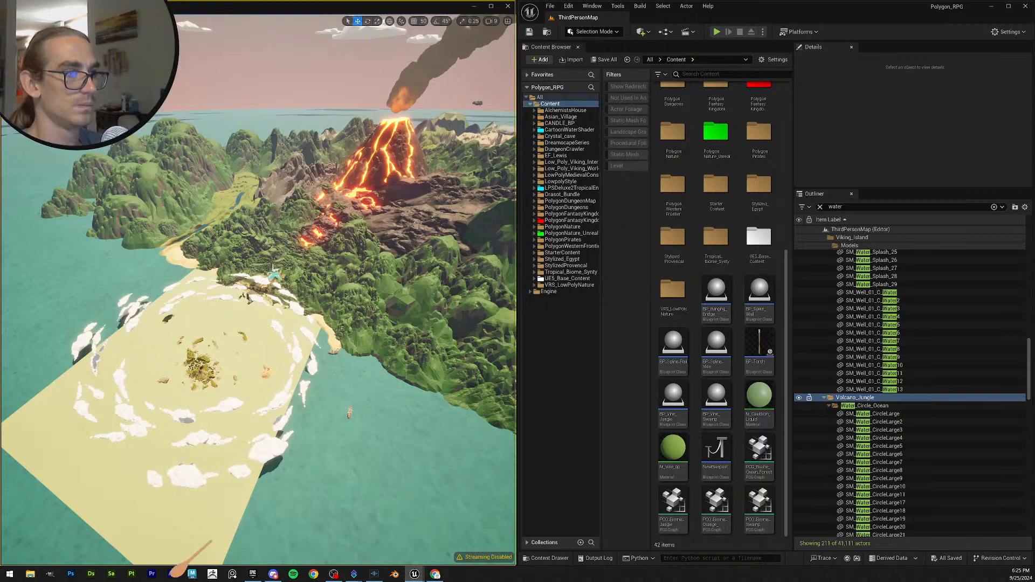
left_click(232, 494)
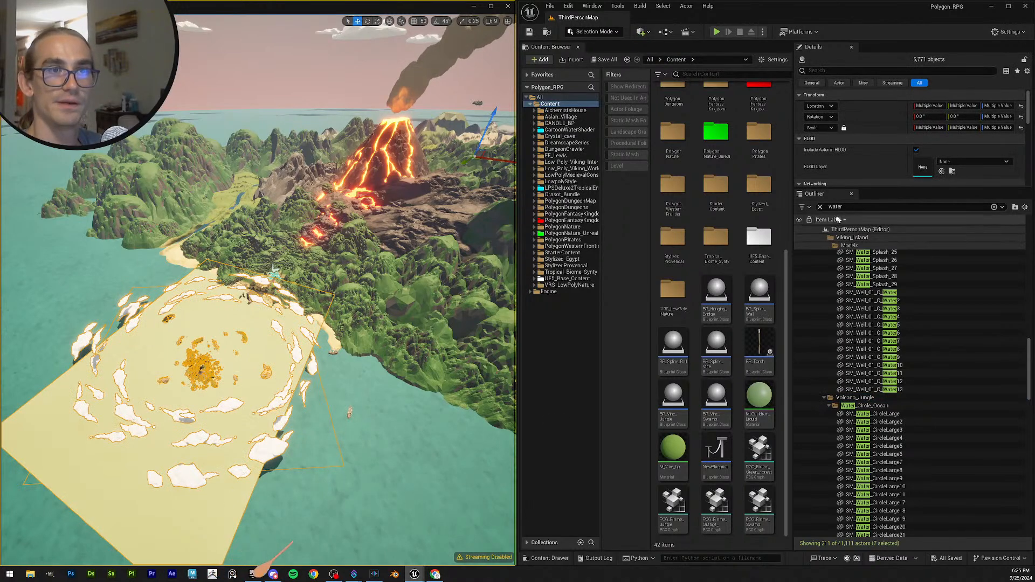
left_click(820, 207)
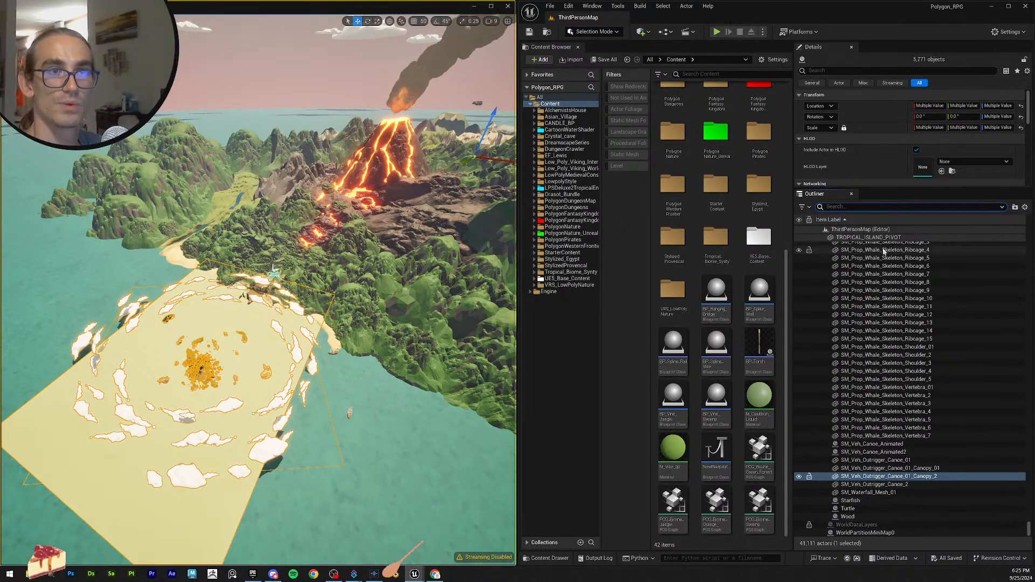
scroll(882, 253, "up", 10)
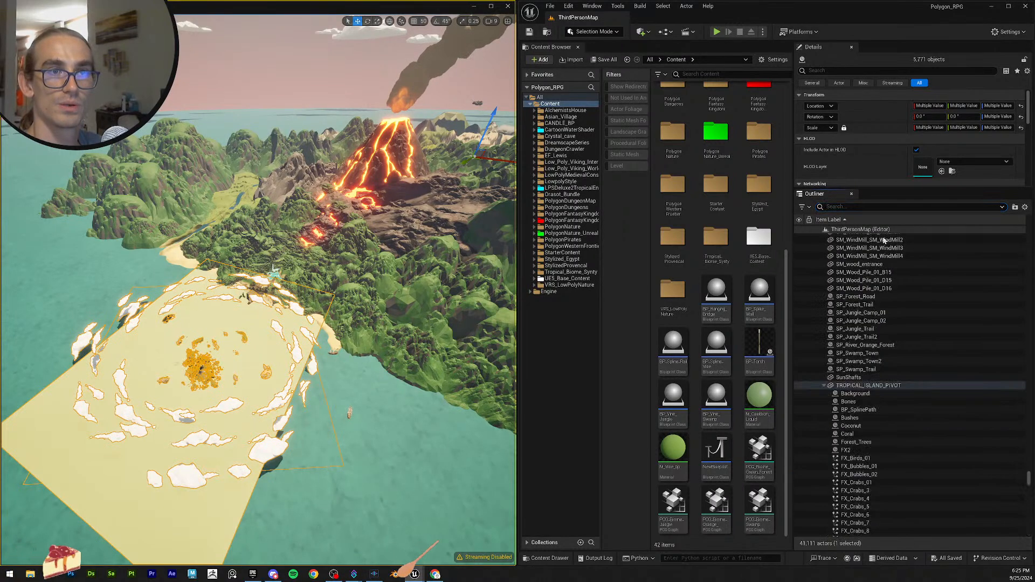
left_click(800, 386)
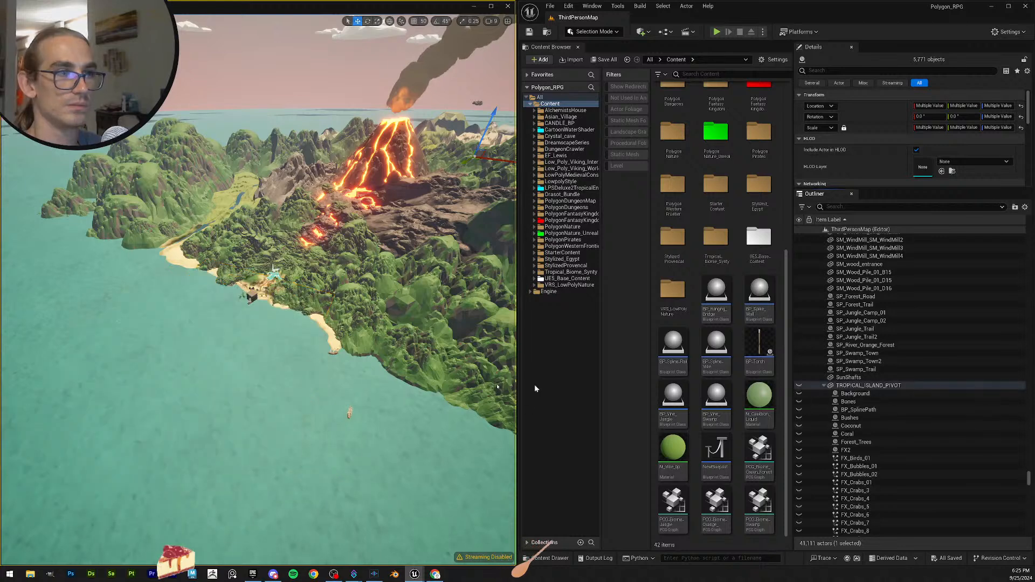
right_click_drag(366, 328, 426, 302)
key("Escape")
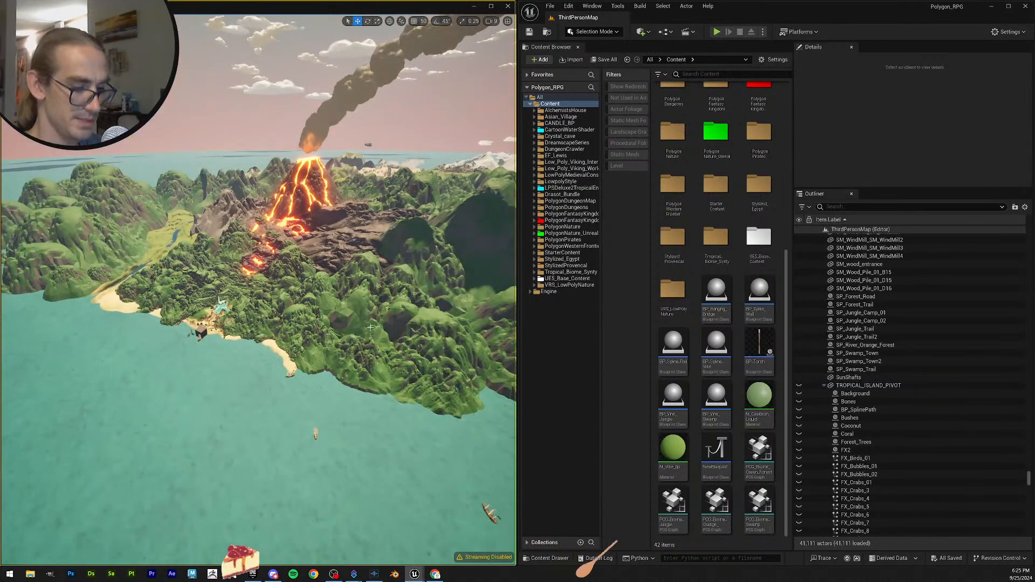
Filter the PolygonPirates folder for levels and open its Demonstration level.
key("w")
right_click_drag(365, 328, 387, 357)
key("a")
scroll(365, 328, "down", 1)
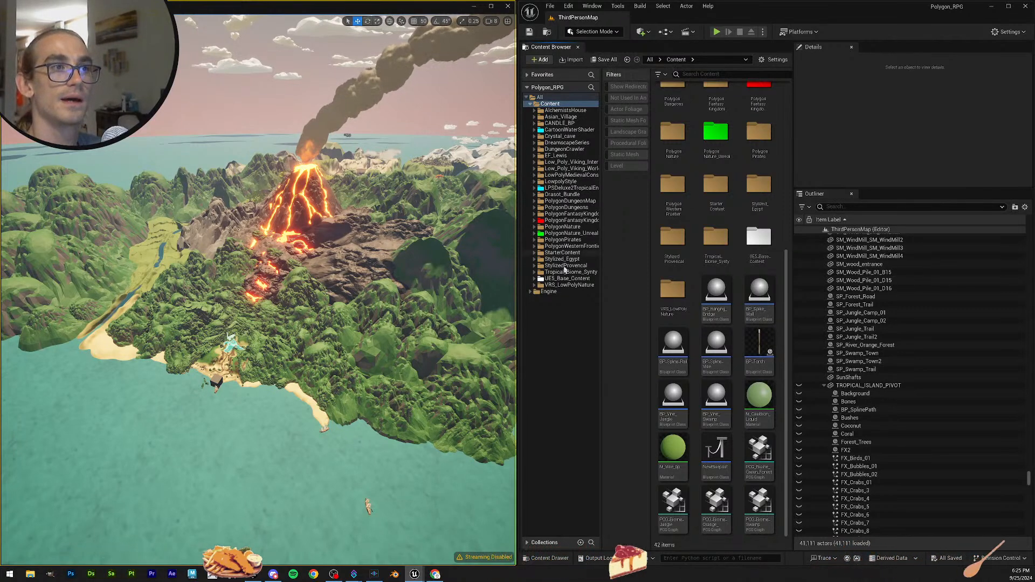
left_click(579, 240)
left_click(630, 166)
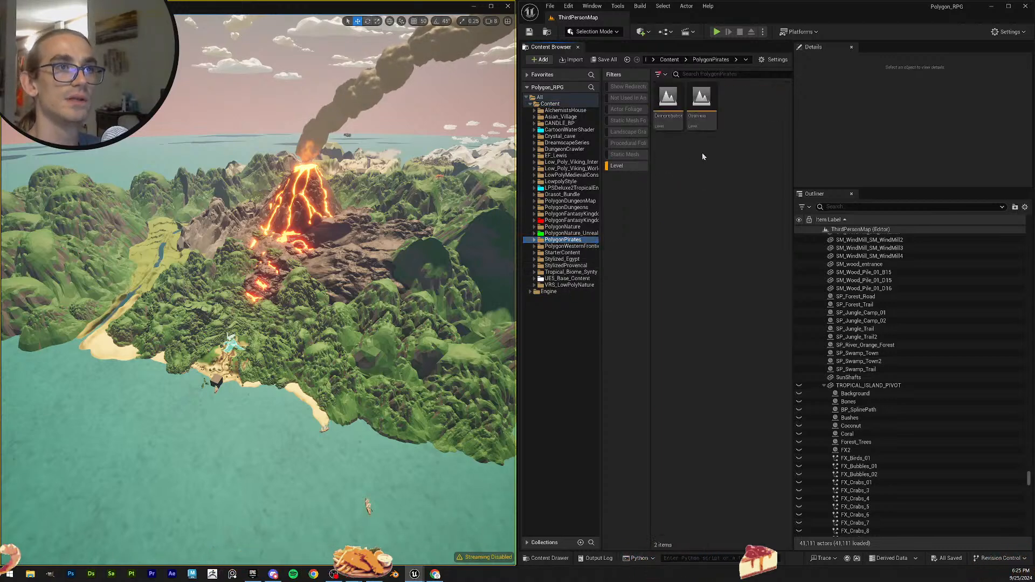
double_click(668, 102)
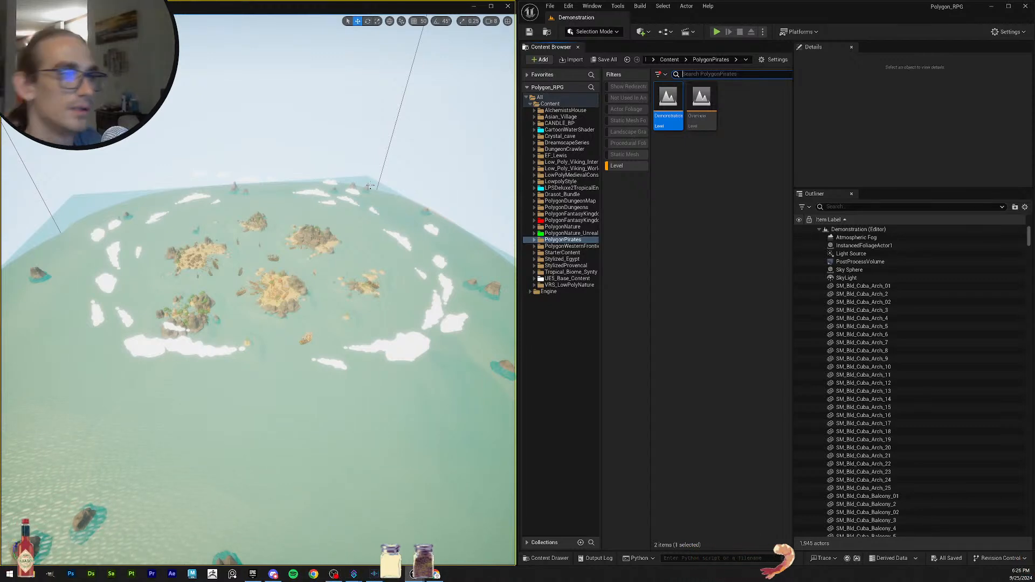
Look over the pirate islands and delete the PostProcessVolume from the Demonstration level.
mouse_move(259, 291)
right_mouse_down()
mouse_move(367, 345)
mouse_move(265, 297)
mouse_move(253, 302)
mouse_move(258, 264)
mouse_move(270, 275)
right_mouse_up()
key("w")
scroll(259, 291, "down", 5)
key("e")
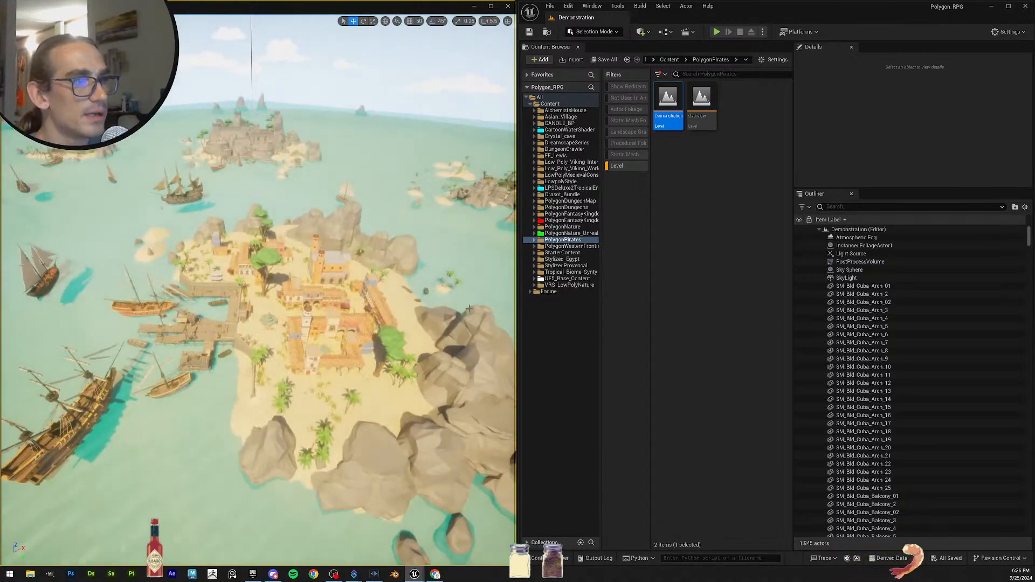
left_click(842, 207)
left_click(858, 262)
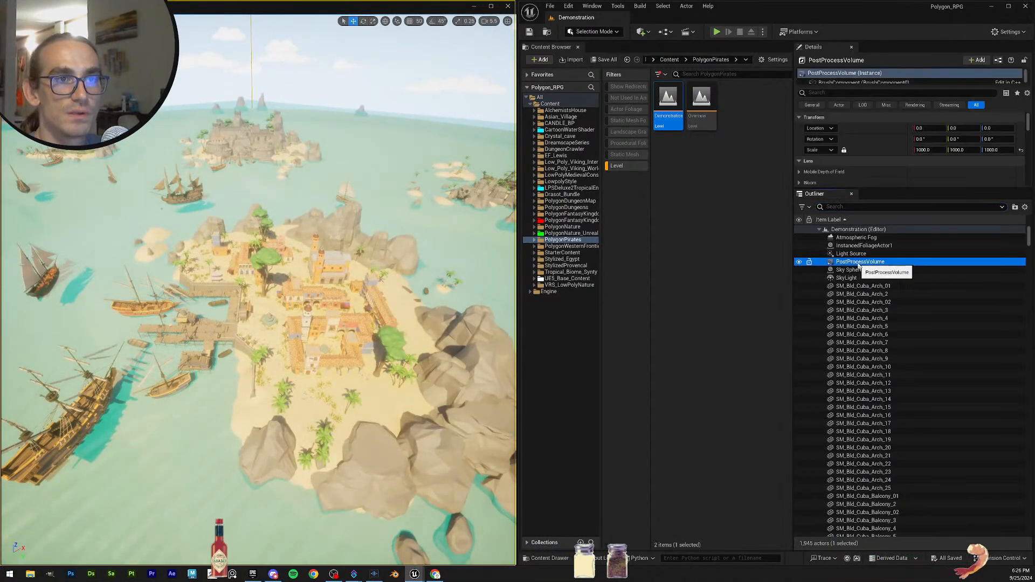
key("Delete")
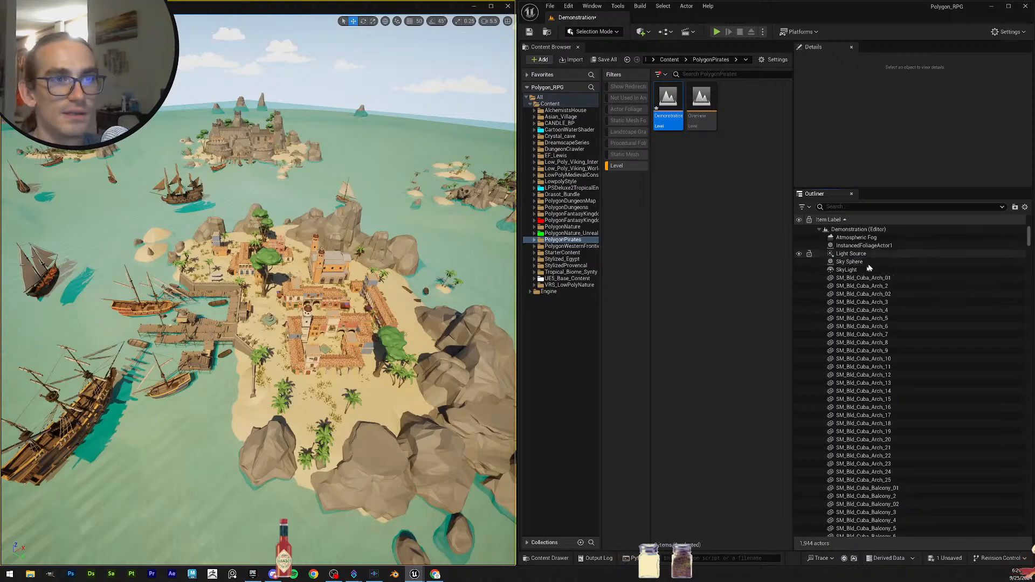
Delete the Light Source, Sky Sphere, SkyLight and Atmospheric Fog actors from the Demonstration level.
left_click(857, 253)
left_click(866, 269, "shift")
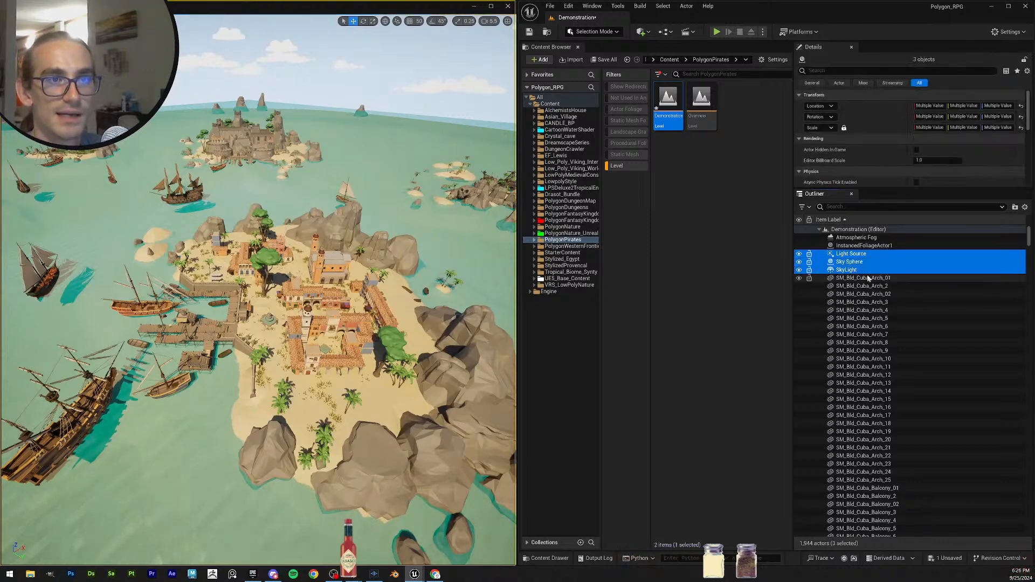
key("Delete")
left_click(857, 238)
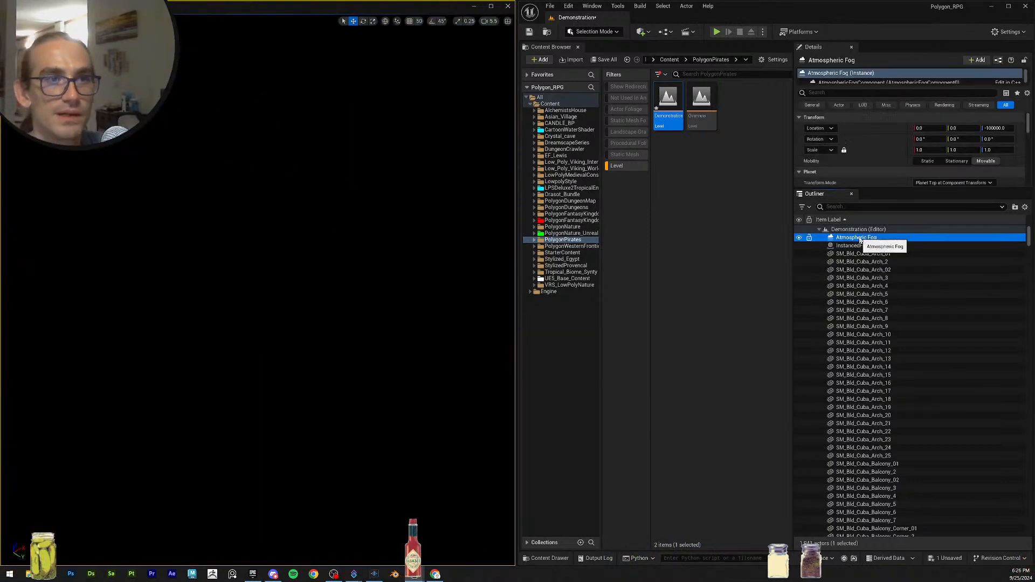
key("Delete")
Switch the viewport to unlit shading and pull back to view the whole group of pirate islands.
left_click(75, 21)
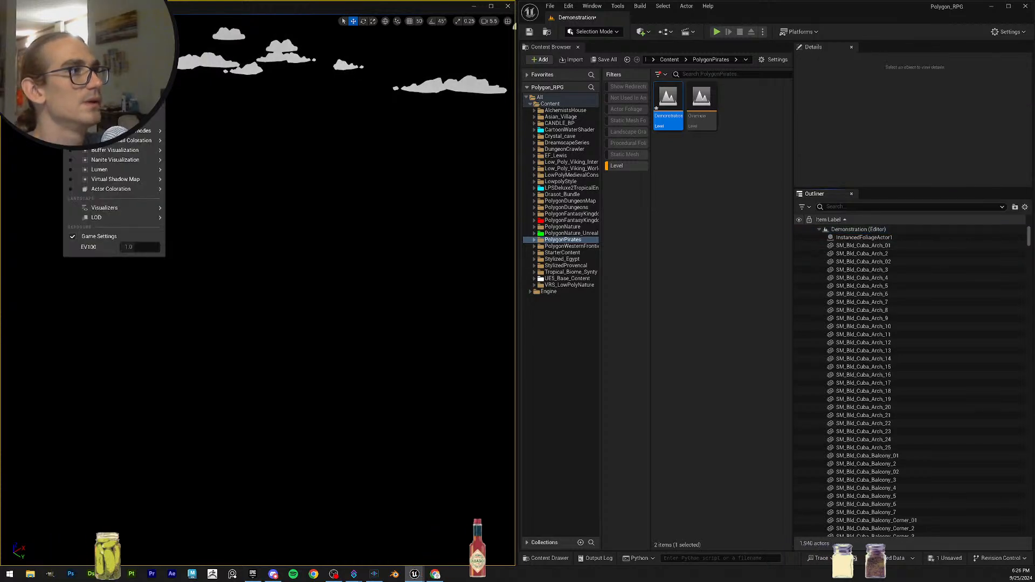
left_click(86, 53)
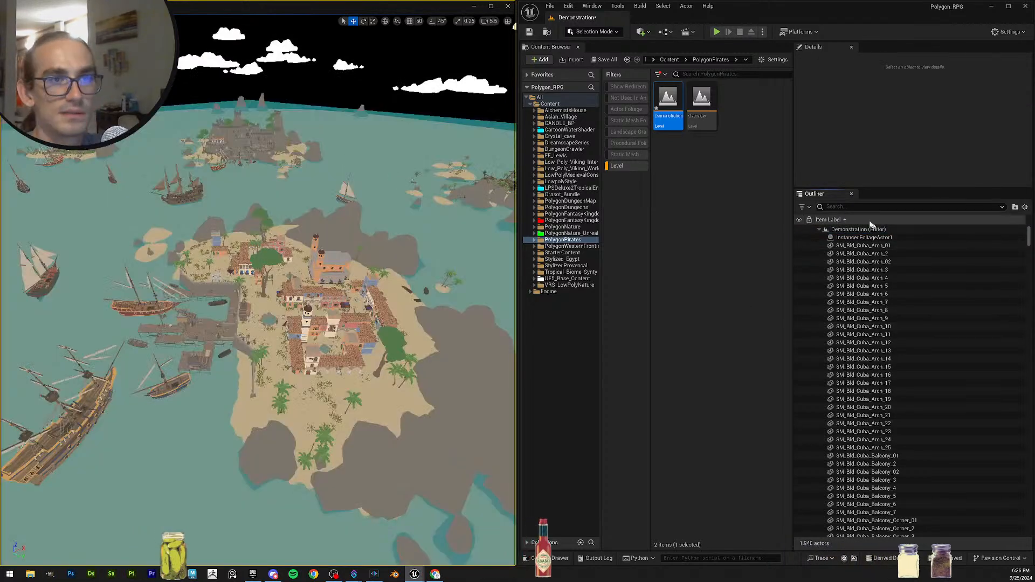
key("s")
right_click_drag(442, 348, 356, 345)
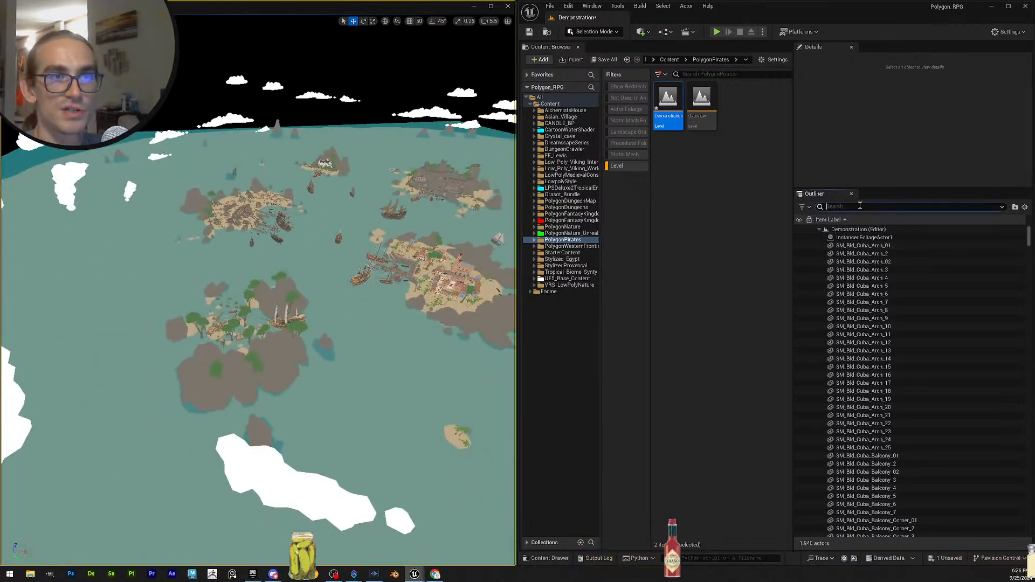
Search the outliner for "land" and clear the search again.
type("land")
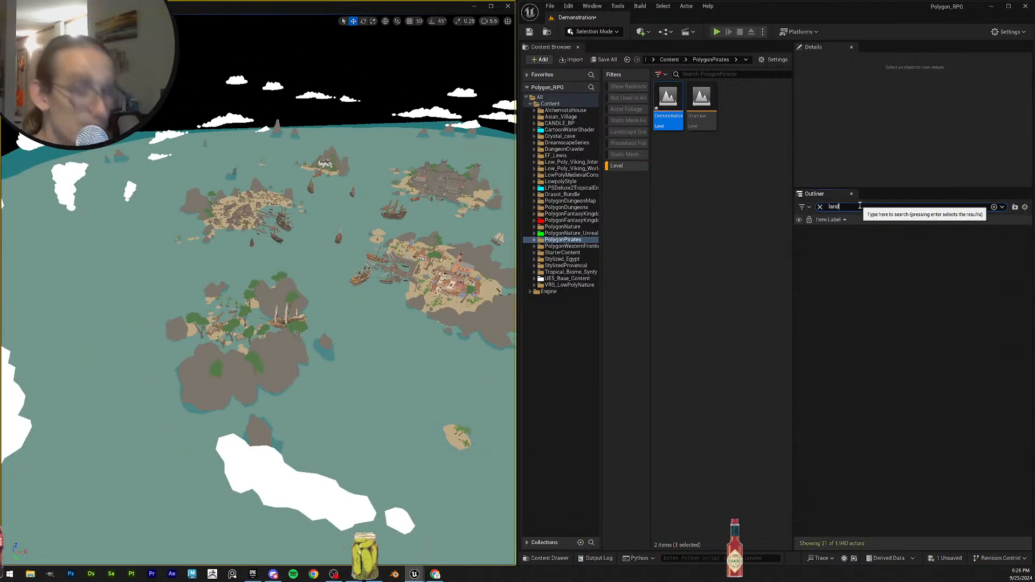
key("BackSpace")
key("BackSpace")
key("BackSpace")
key("BackSpace")
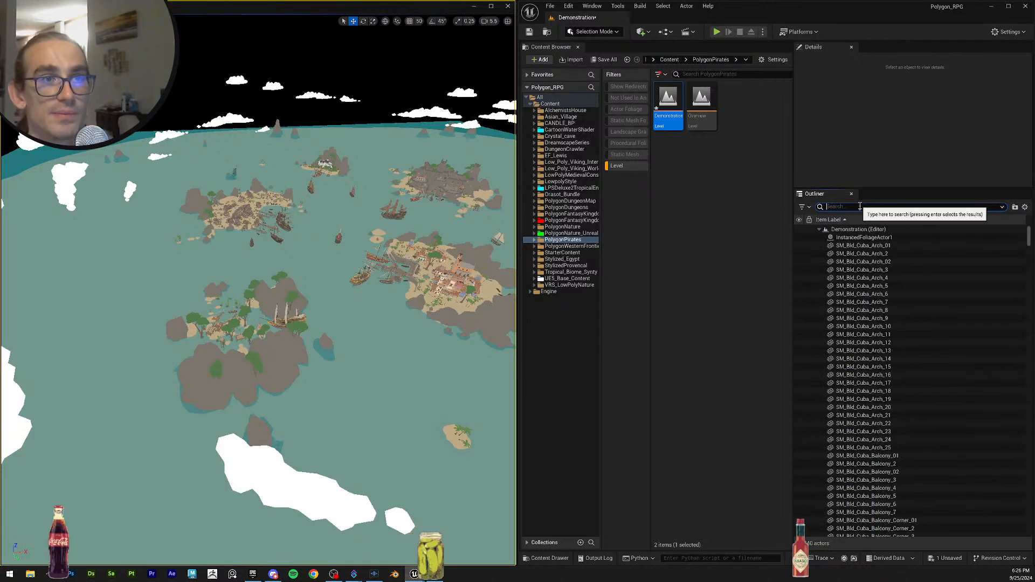
Select every actor in the Demonstration level, group them all, and clear the selection.
left_click(884, 238)
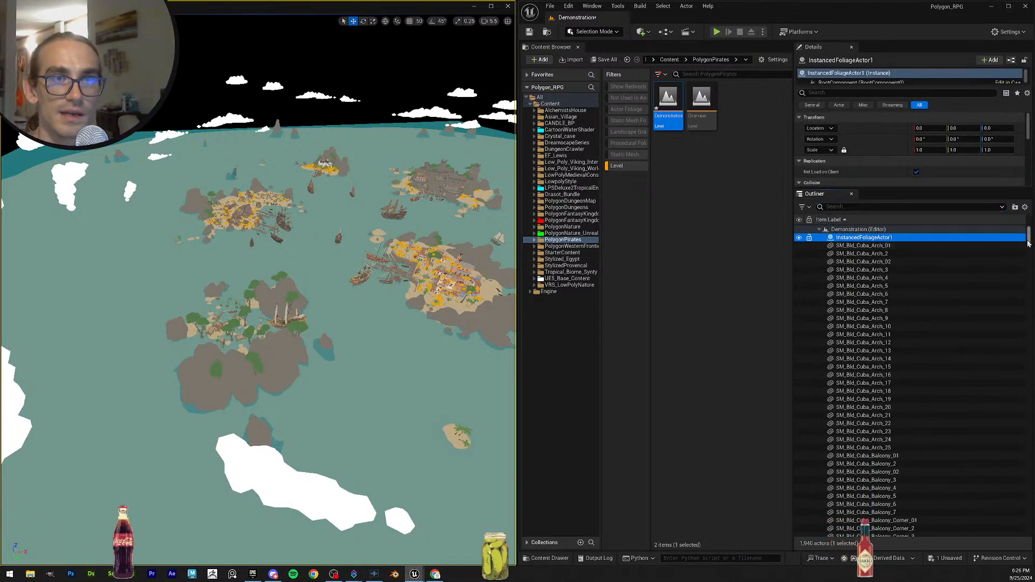
left_click_drag(1028, 236, 1028, 529)
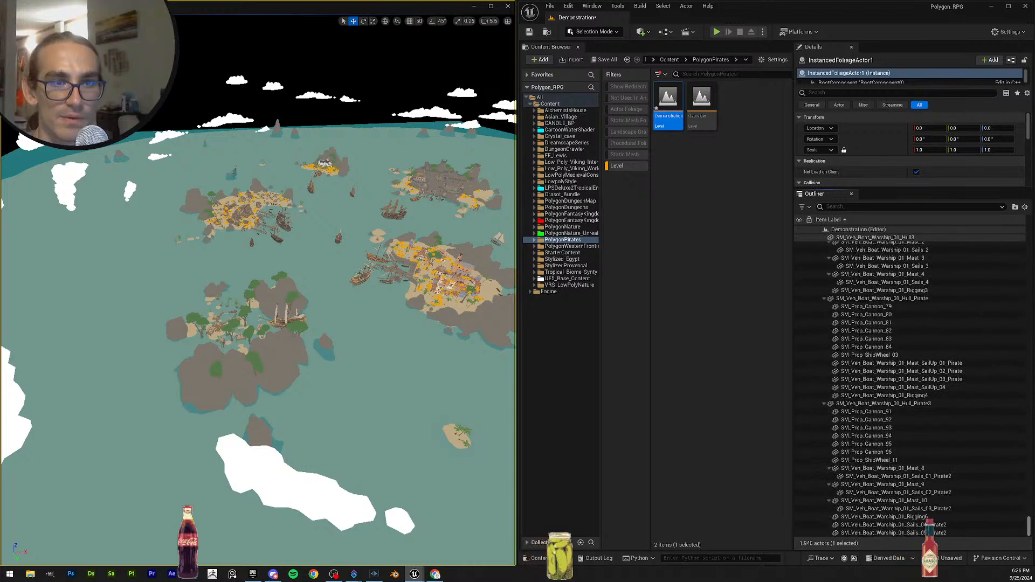
key("ctrl+a")
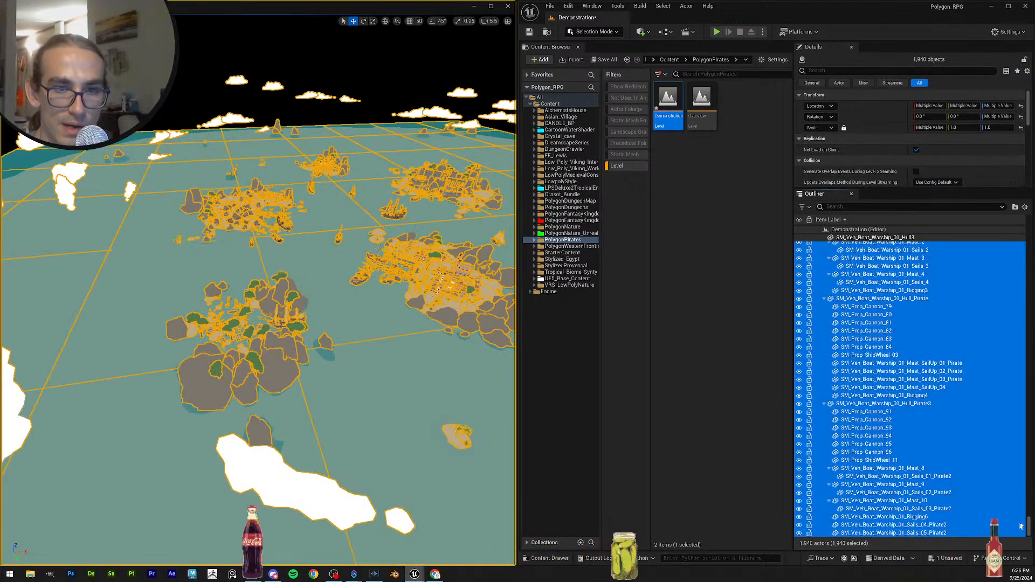
left_click_drag(1028, 529, 1030, 229)
right_click(872, 244)
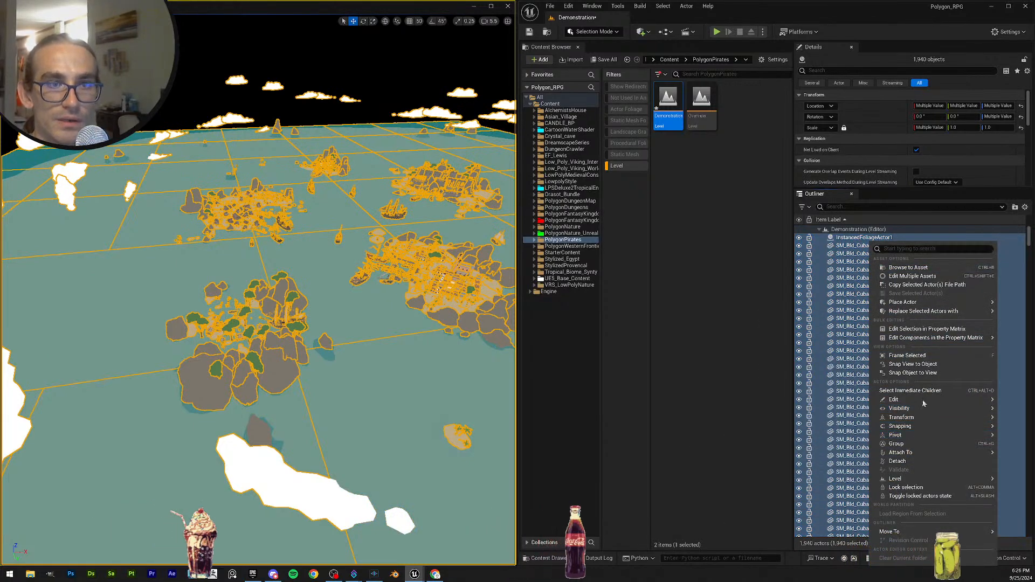
left_click(896, 443)
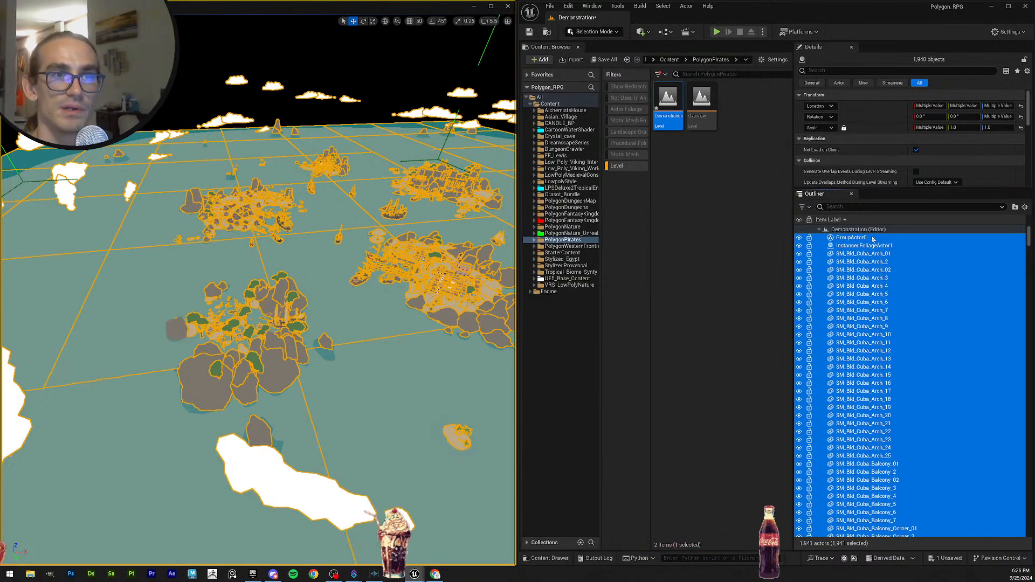
key("Escape")
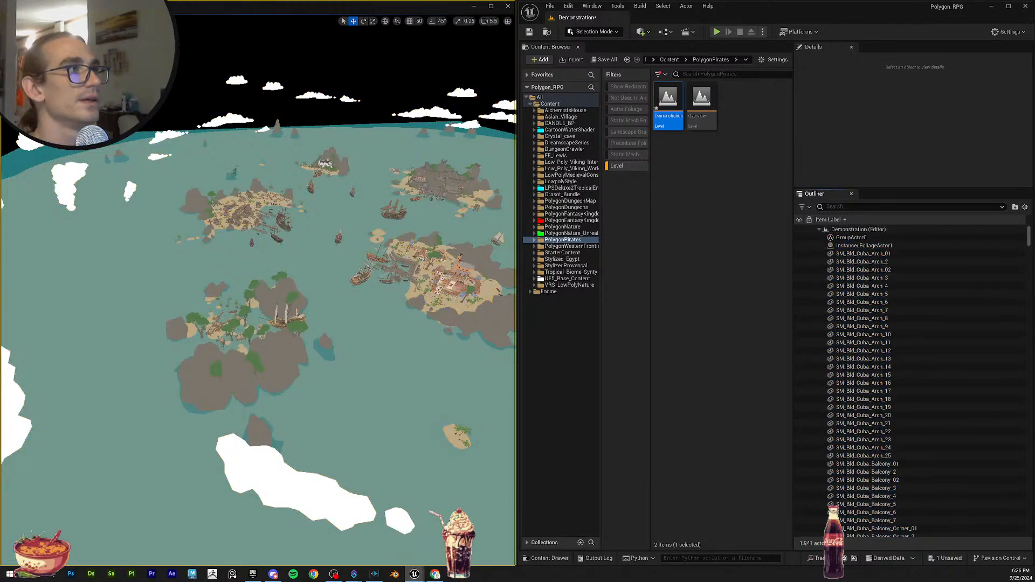
Create a default 100-unit box in Modeling mode and reset its location to 0, 0, 0.
left_click(593, 32)
left_click(593, 81)
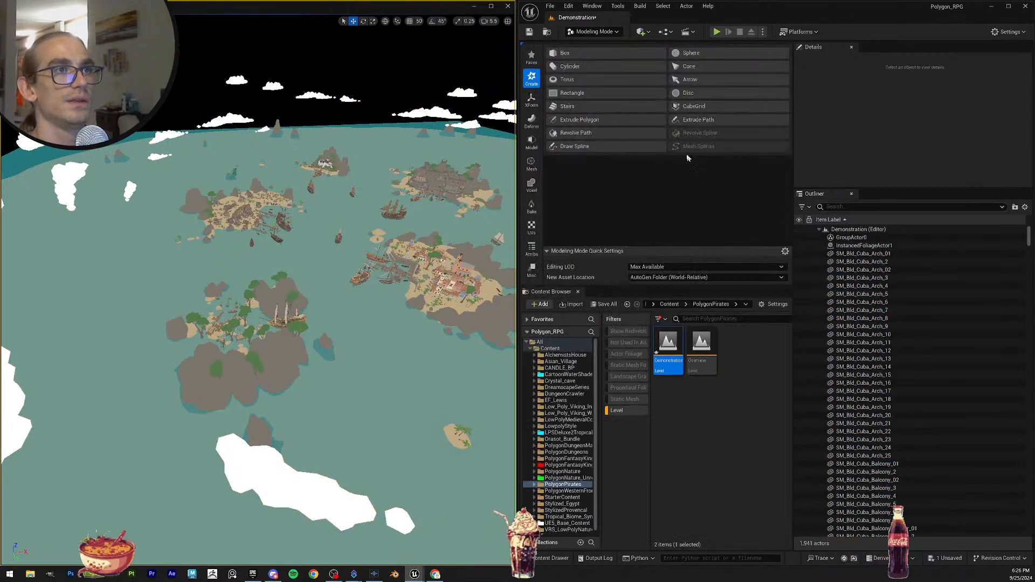
left_click(564, 52)
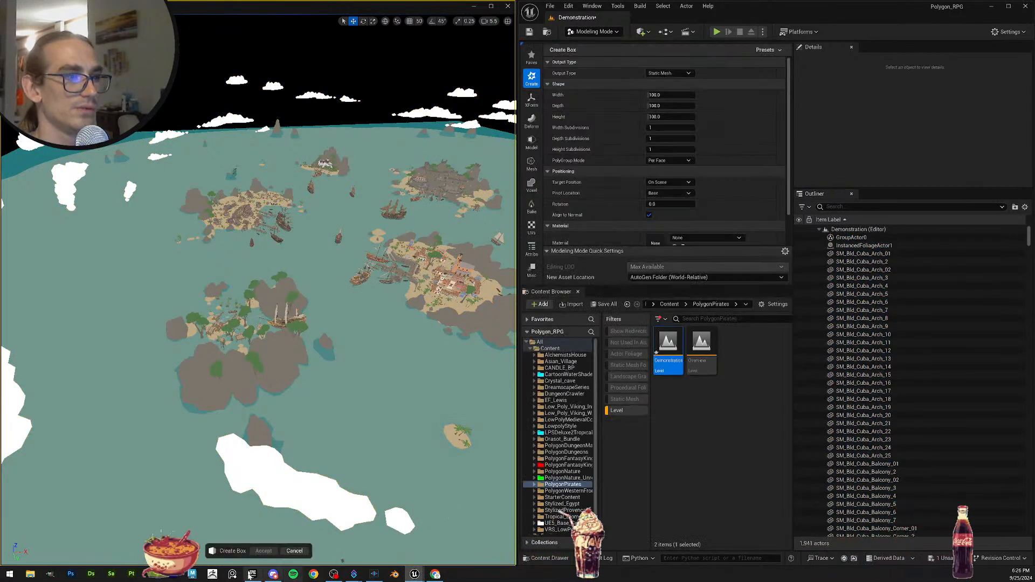
left_click(370, 351)
left_click(264, 550)
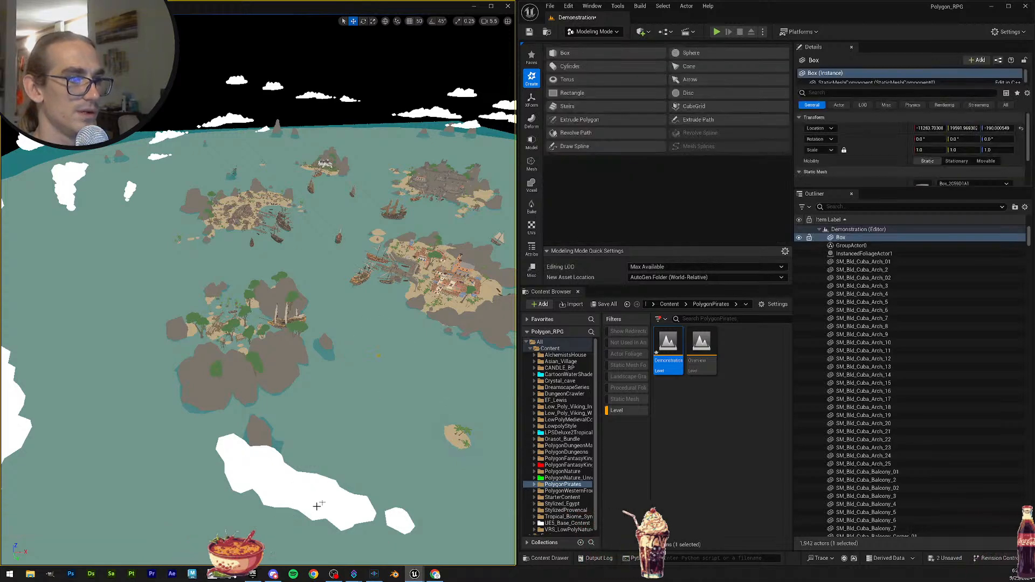
left_click(1020, 129)
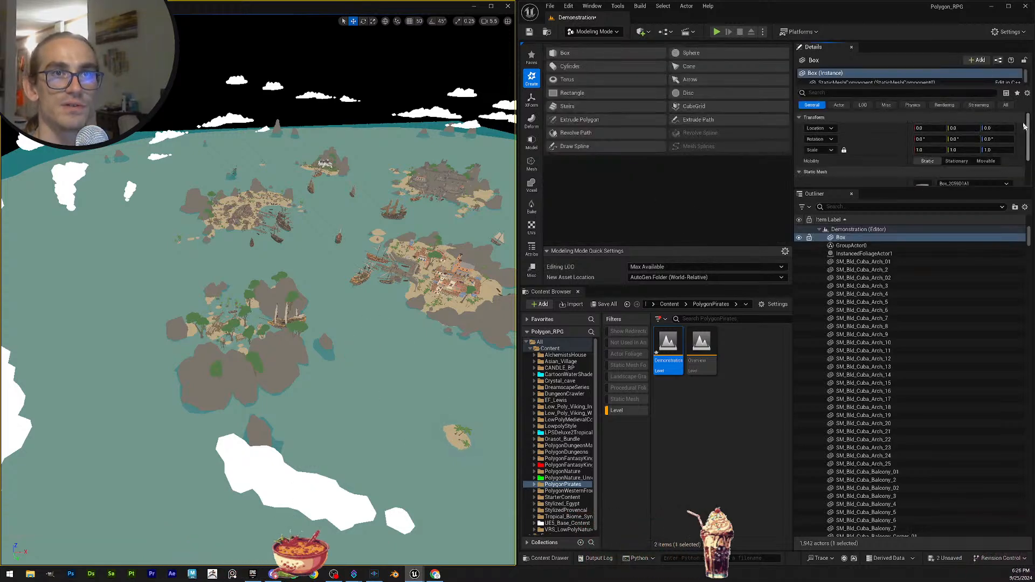
Rename the new box actor as PIRATE_PIVOT.
left_click(910, 241)
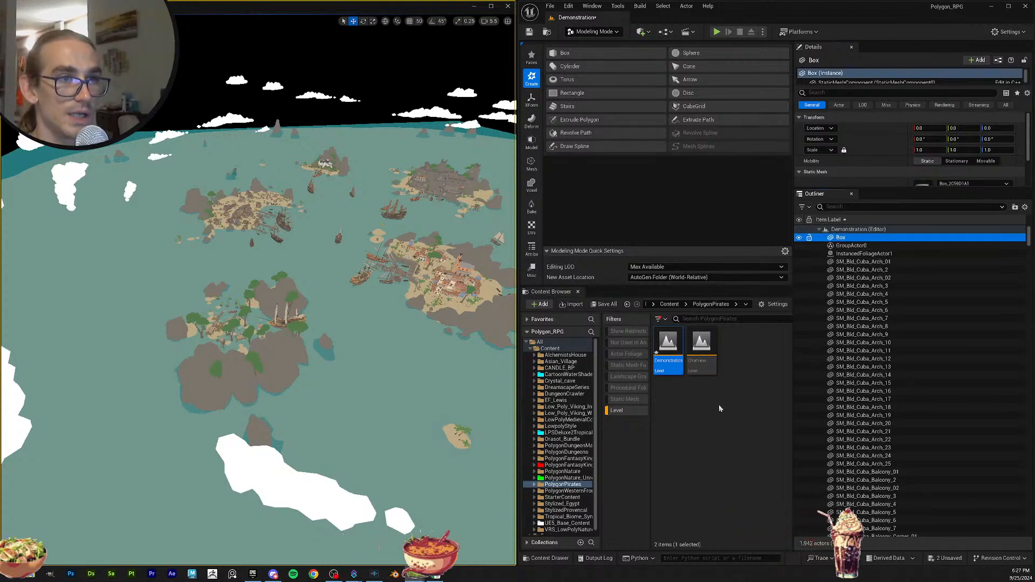
key("F2")
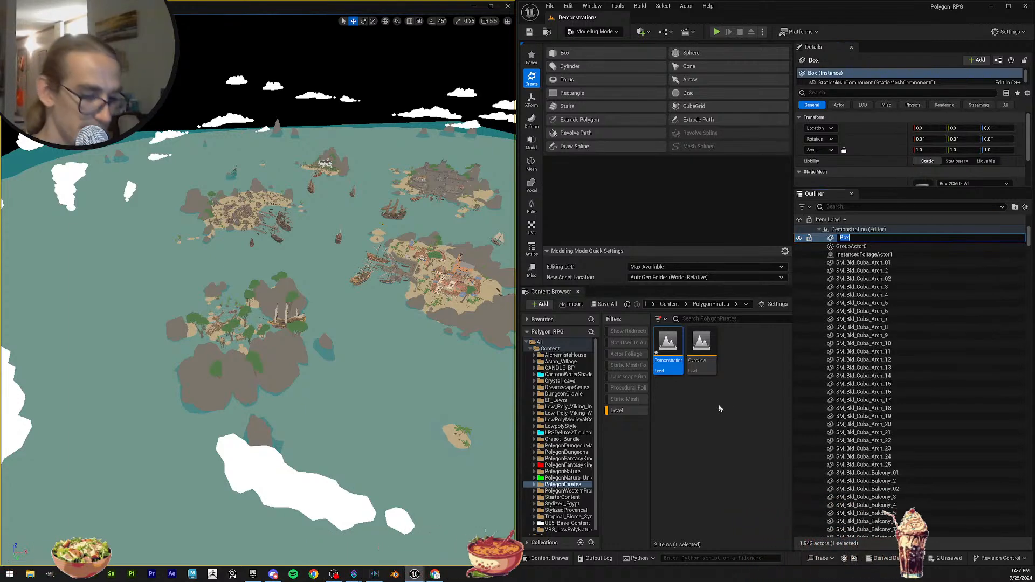
type("Pir")
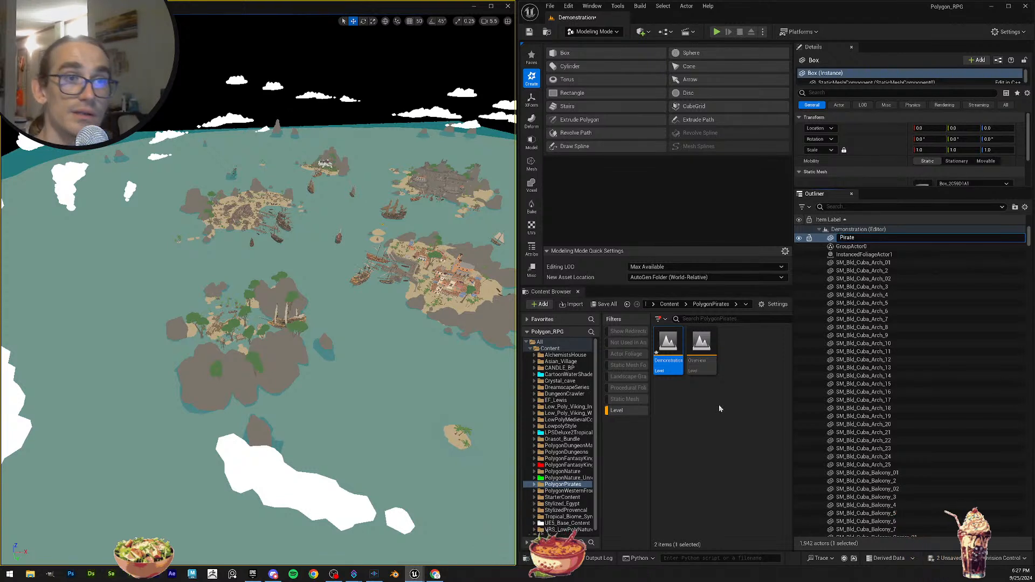
type("ate")
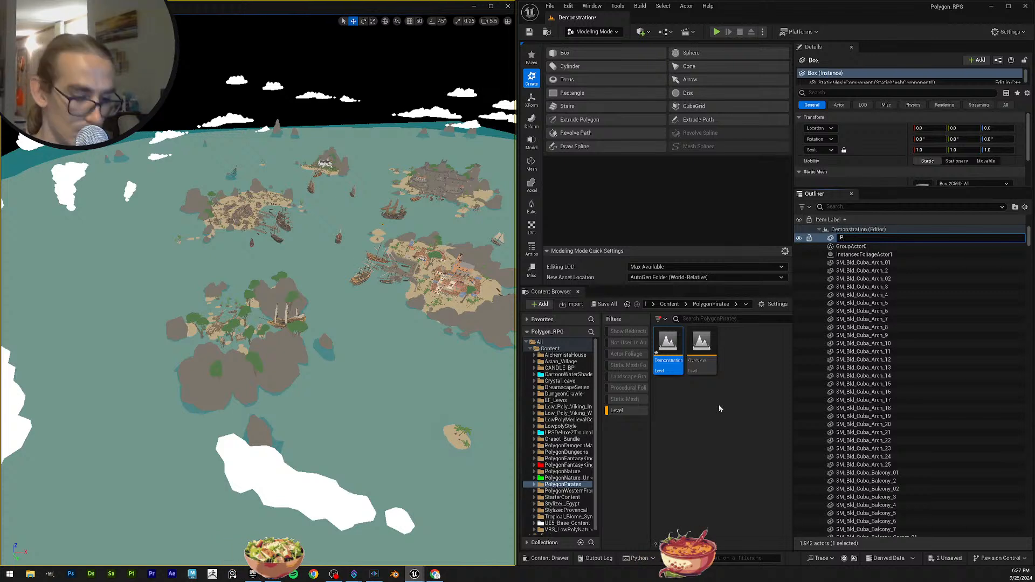
type("RATE")
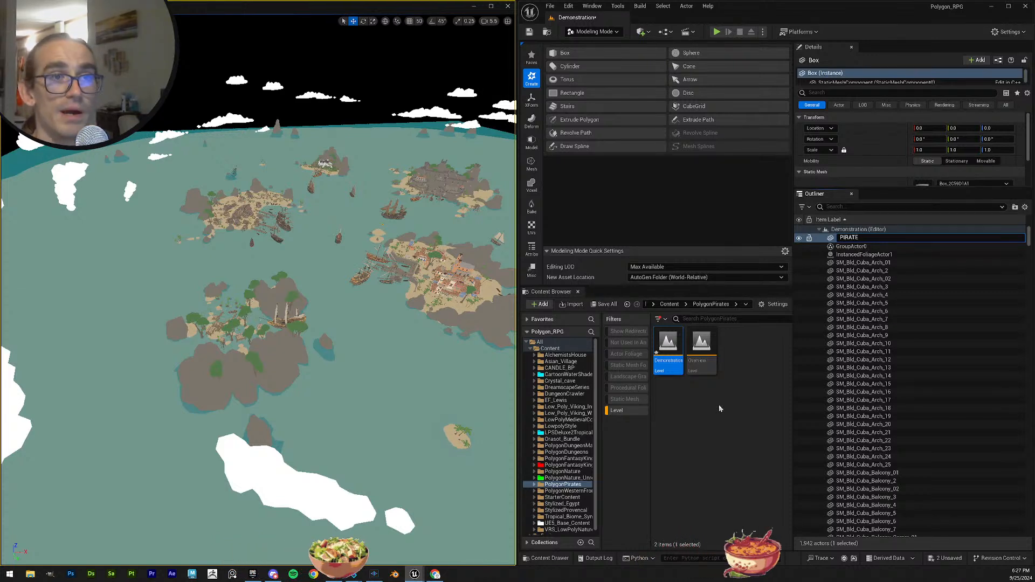
type("_")
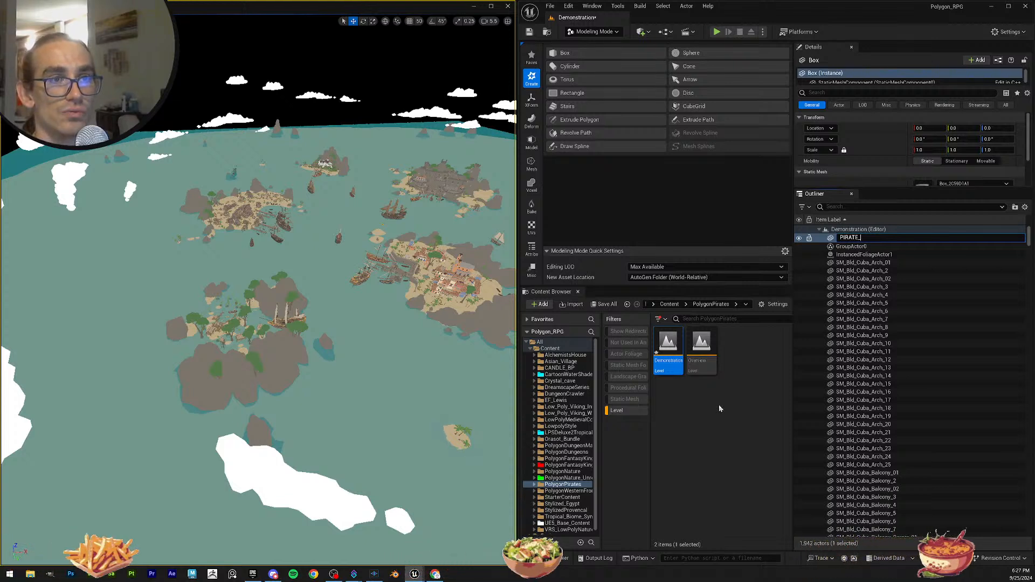
type("PI")
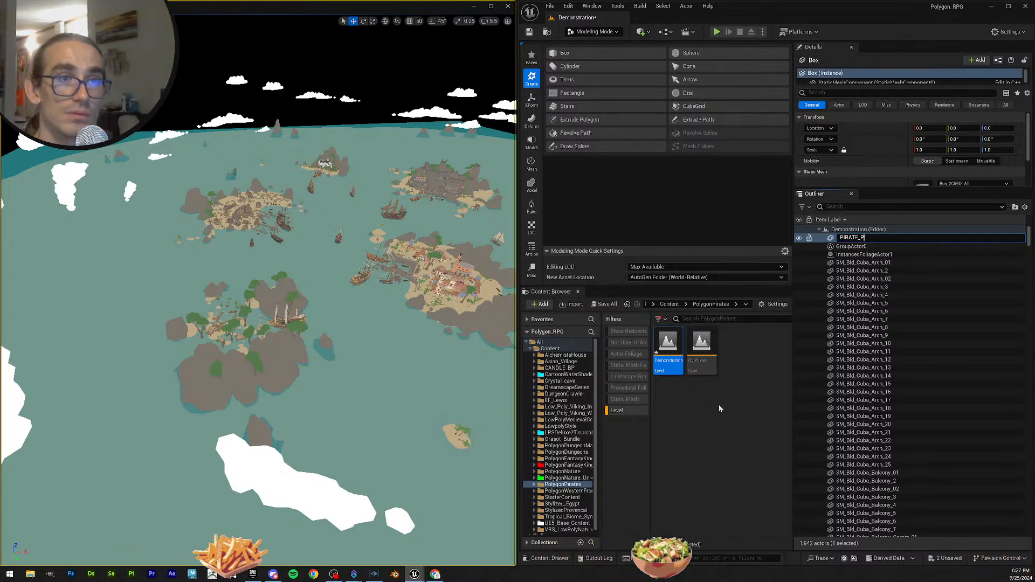
type("VOT")
key("Return")
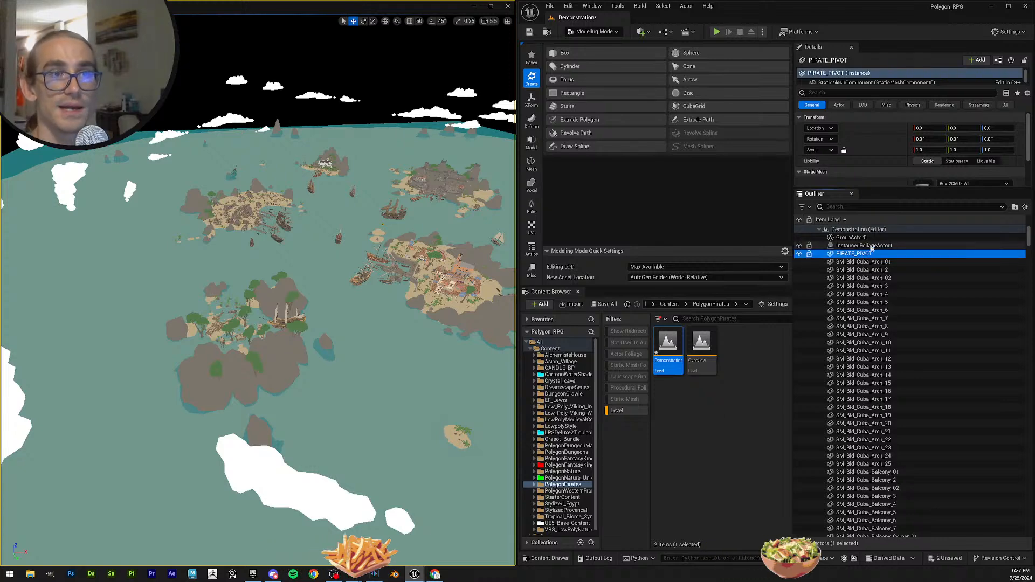
Attach the group of all level actors to PIRATE_PIVOT in the outliner and select the pivot.
left_click(852, 238)
left_click_drag(859, 241, 896, 253)
left_click(856, 238)
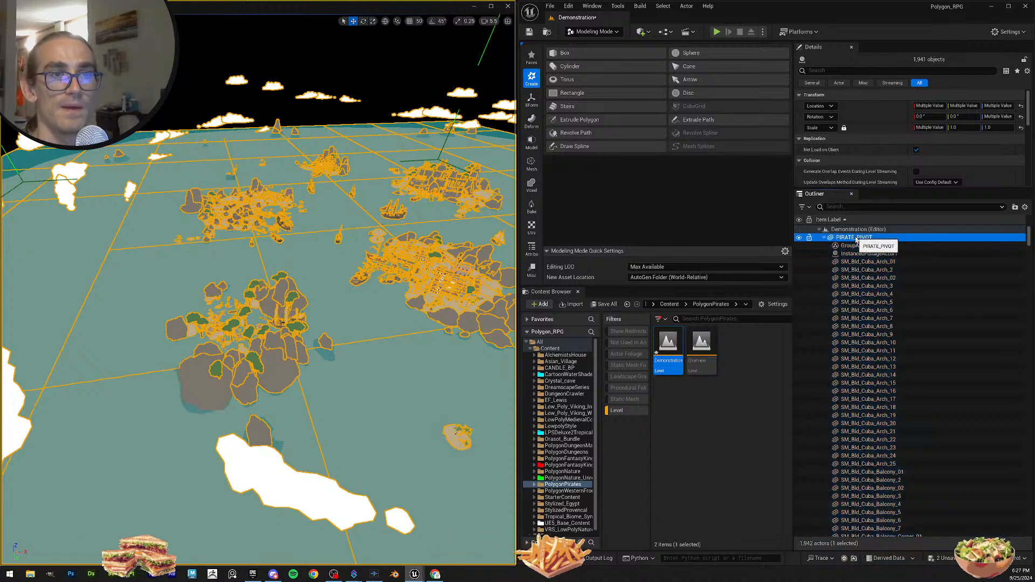
Try moving PIRATE_PIVOT upward to test the attached islands, and reset its location to 0, 0, 0.
right_click_drag(324, 269, 266, 244)
scroll(369, 242, "up", 3)
scroll(346, 269, "down", 3)
scroll(353, 264, "down", 5)
scroll(312, 254, "down", 3)
scroll(302, 251, "down", 2)
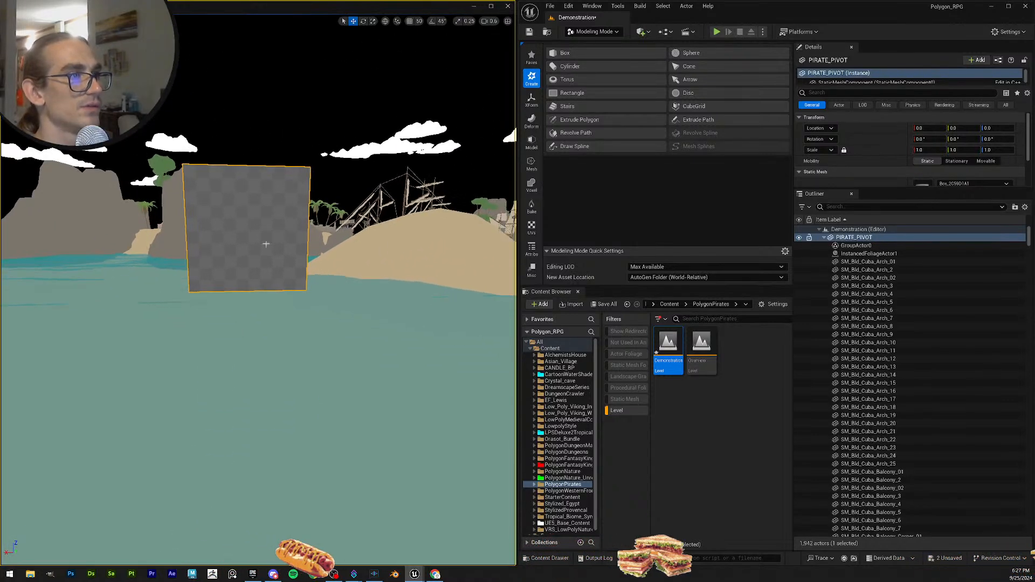
key("w")
left_click_drag(246, 258, 246, 200)
scroll(245, 201, "up", 2)
right_click_drag(246, 201, 156, 212)
scroll(246, 201, "up", 5)
key("s")
left_click(1020, 129)
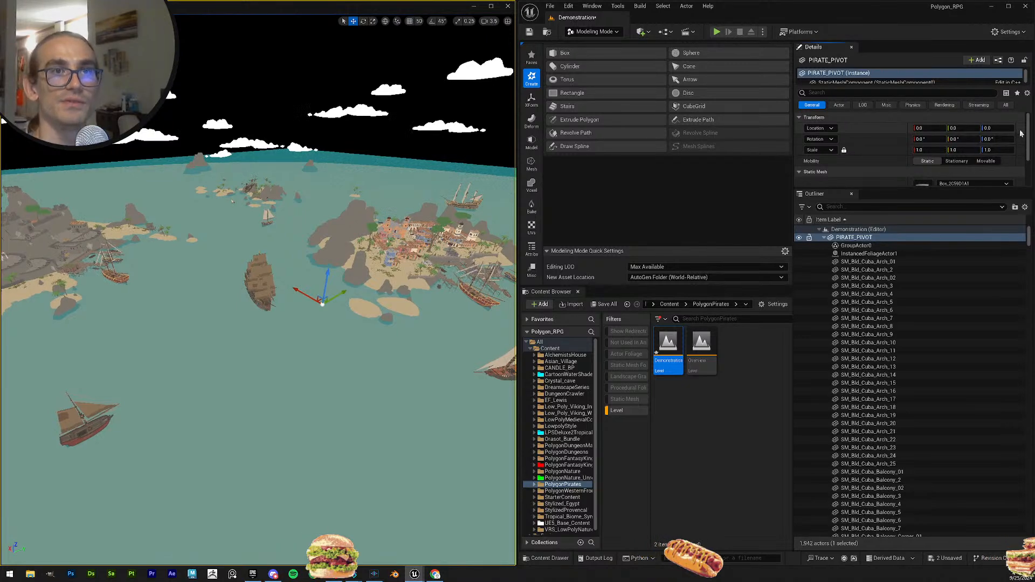
Look over all the pirate islands from above and save the Demonstration level.
right_click_drag(327, 282, 372, 350)
key("s")
scroll(329, 235, "up", 4)
right_click_drag(329, 235, 329, 183)
key("ctrl+s")
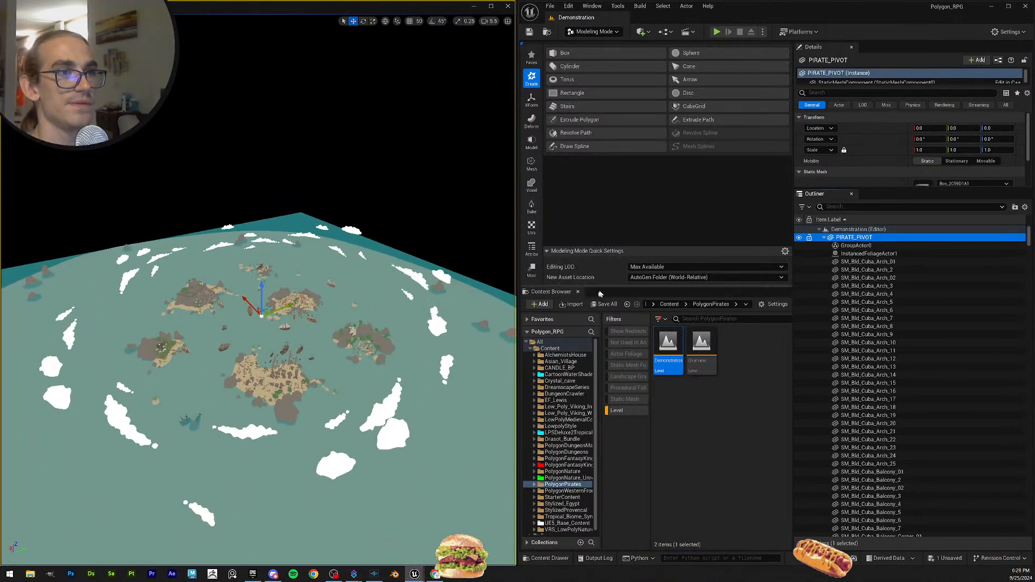
left_click(582, 378)
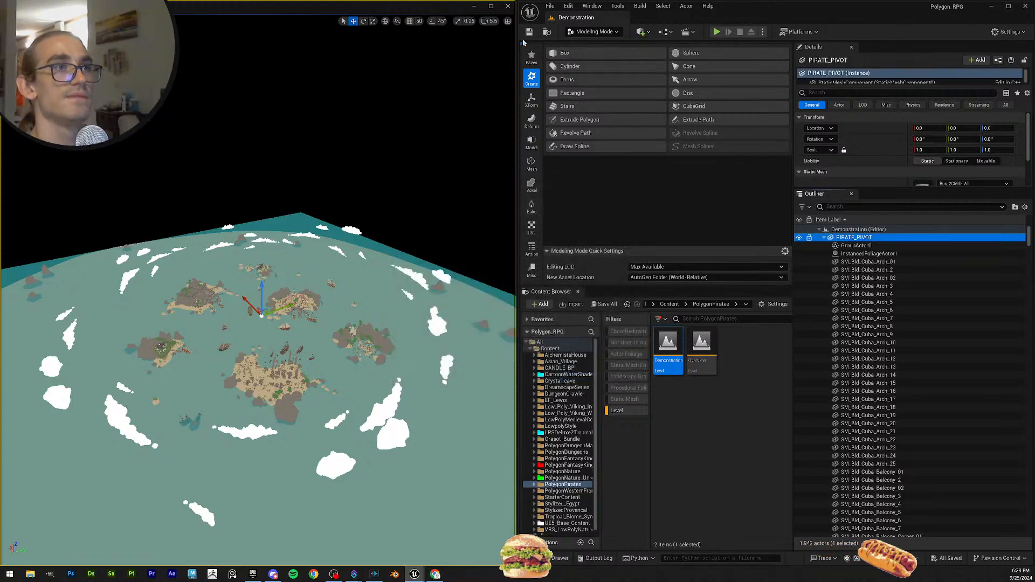
Select PIRATE_PIVOT and its immediate children, leaving out GroupActor0 and InstancedFoliageActor1, and copy the selected actors.
left_click(898, 238)
right_click(870, 239)
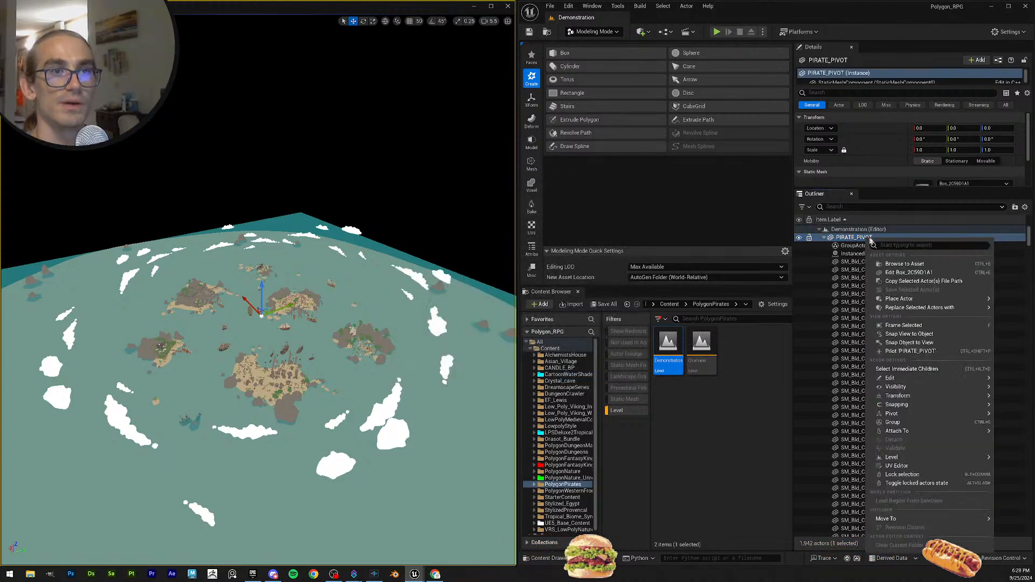
mouse_move(934, 433)
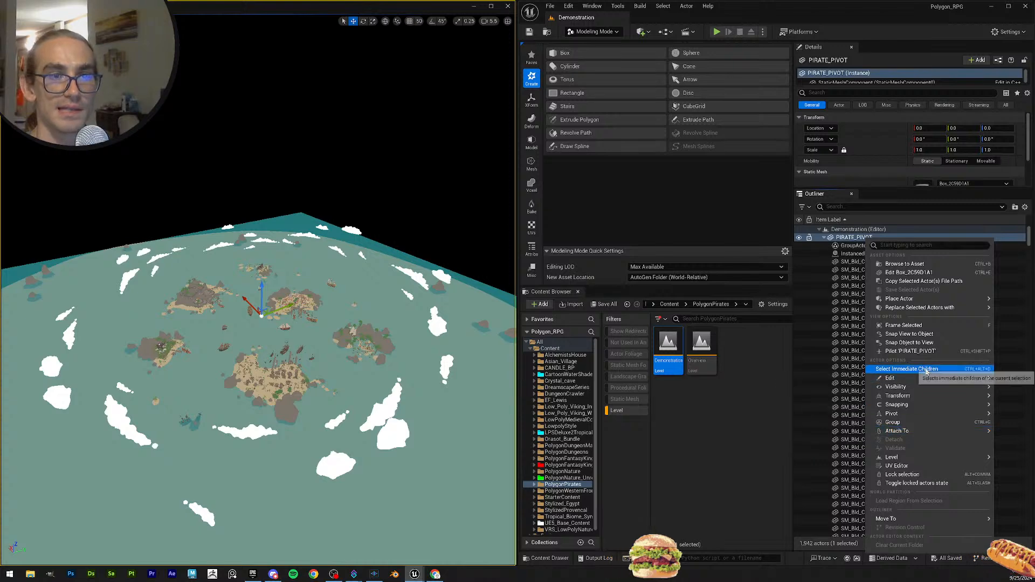
left_click(907, 369)
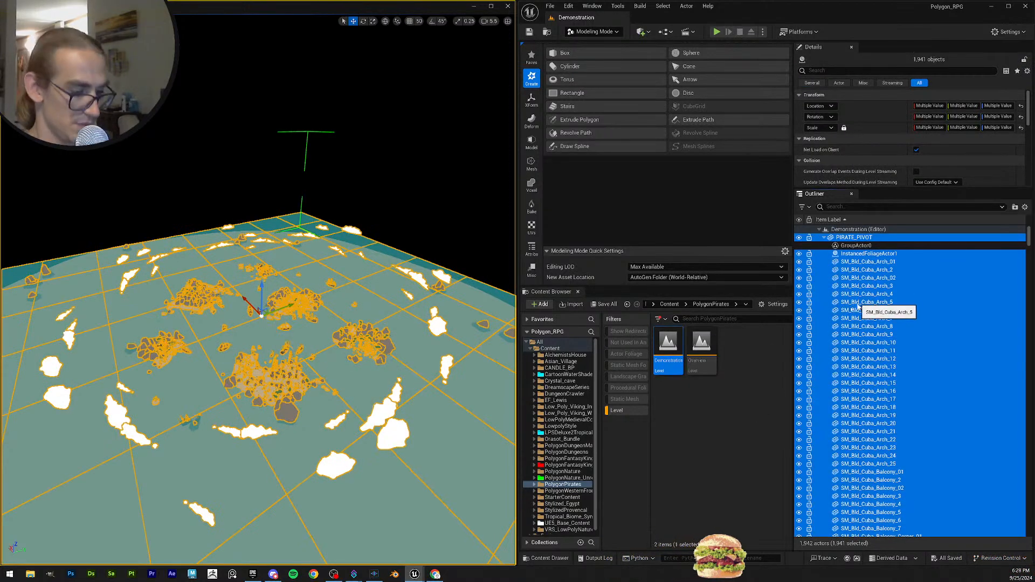
key("ctrl+c")
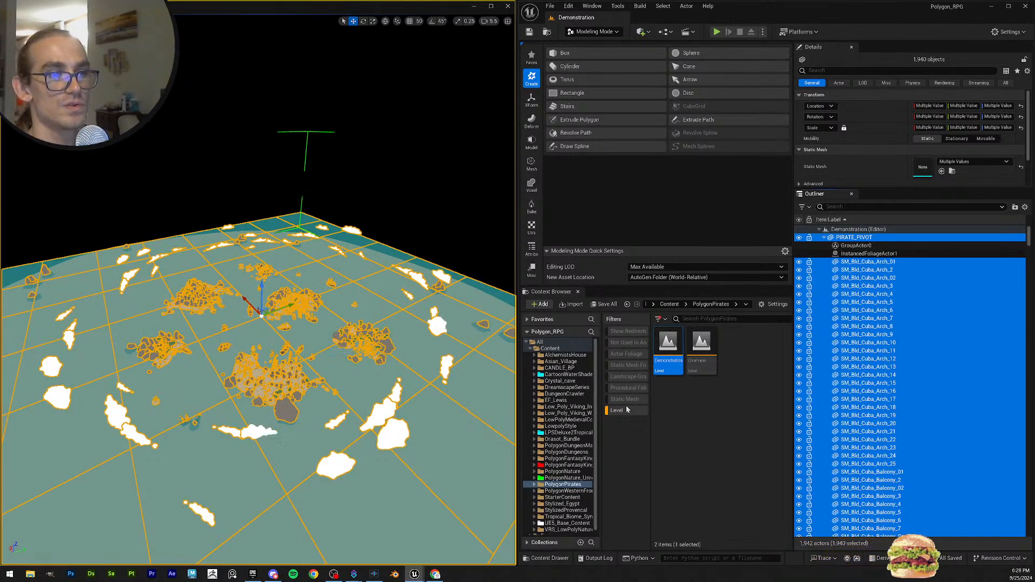
Search all project content for "third" and open the ThirdPersonMap level.
left_click(563, 349)
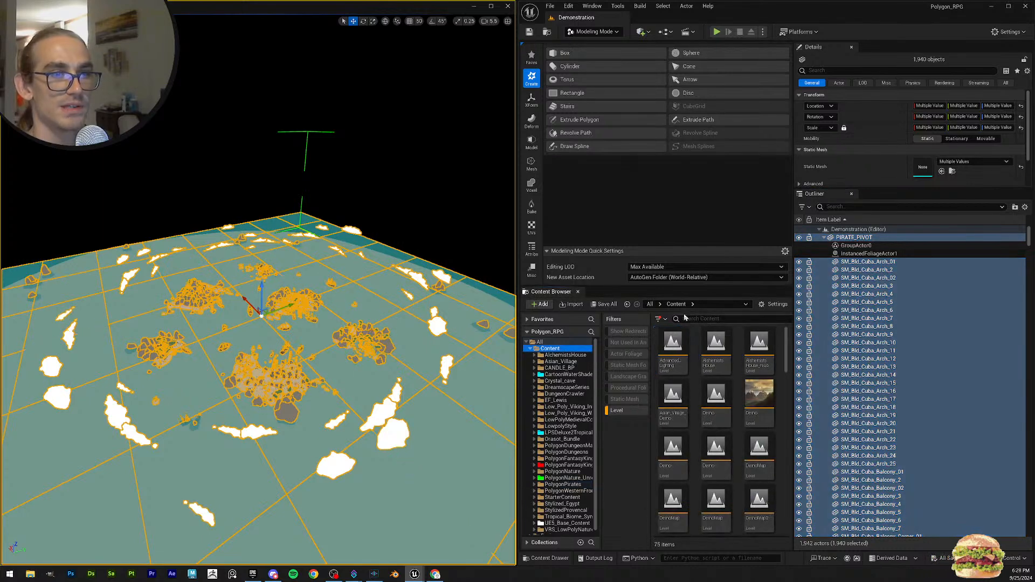
left_click(700, 318)
type("th")
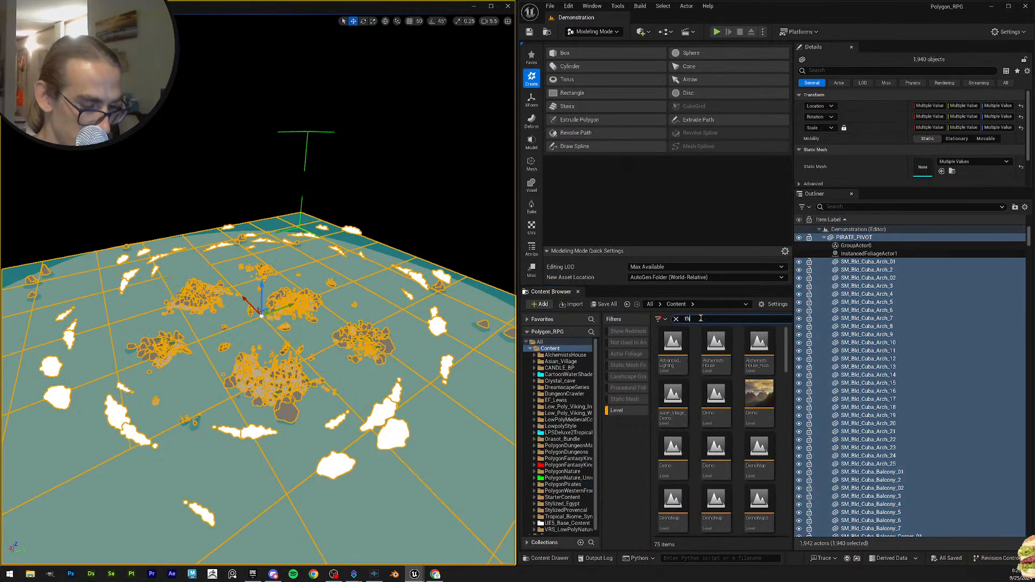
type("ird")
left_click(679, 351)
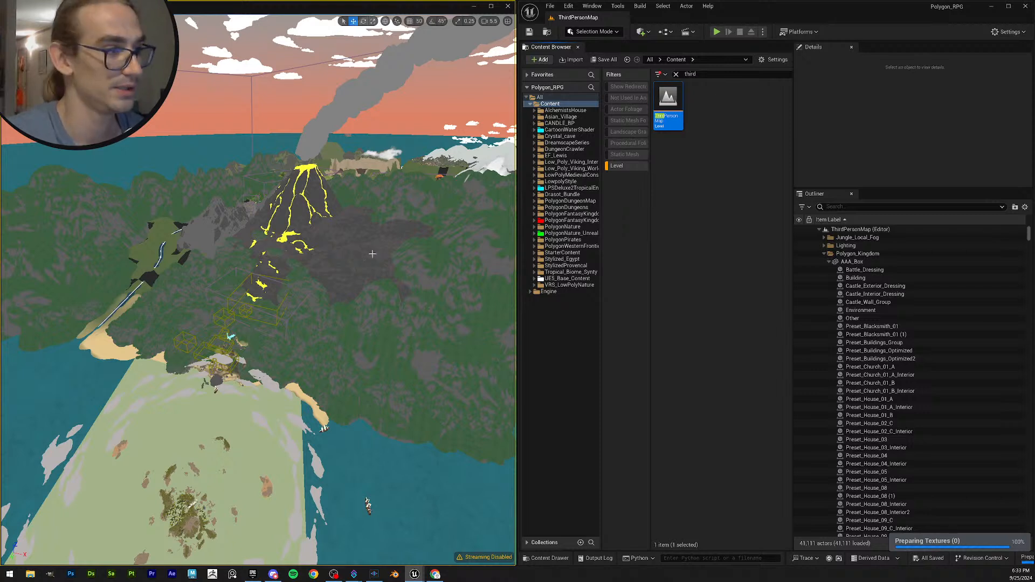
Clear the mountain selection and switch the viewport to the Lit view mode.
right_click(374, 257)
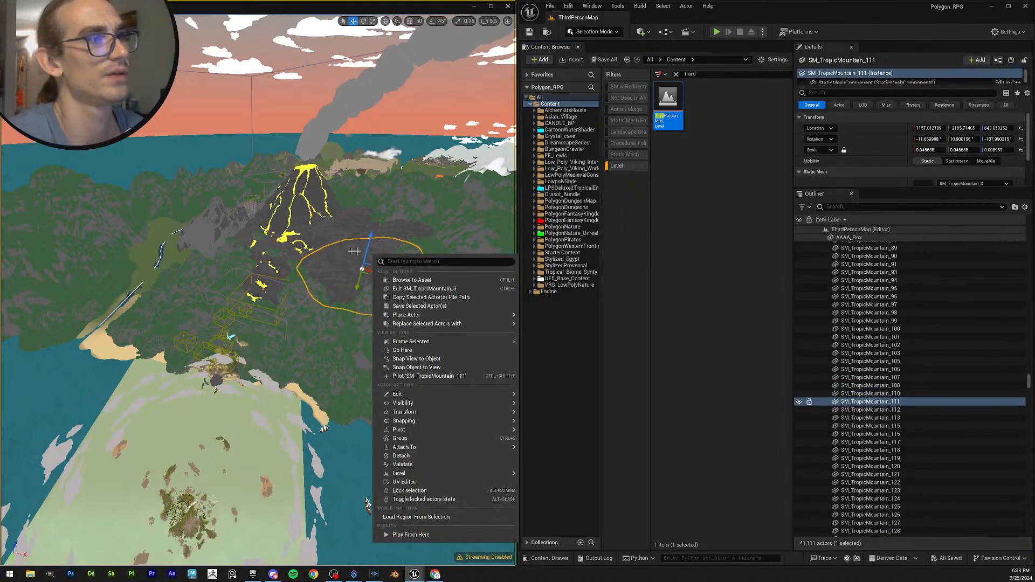
left_click(412, 10)
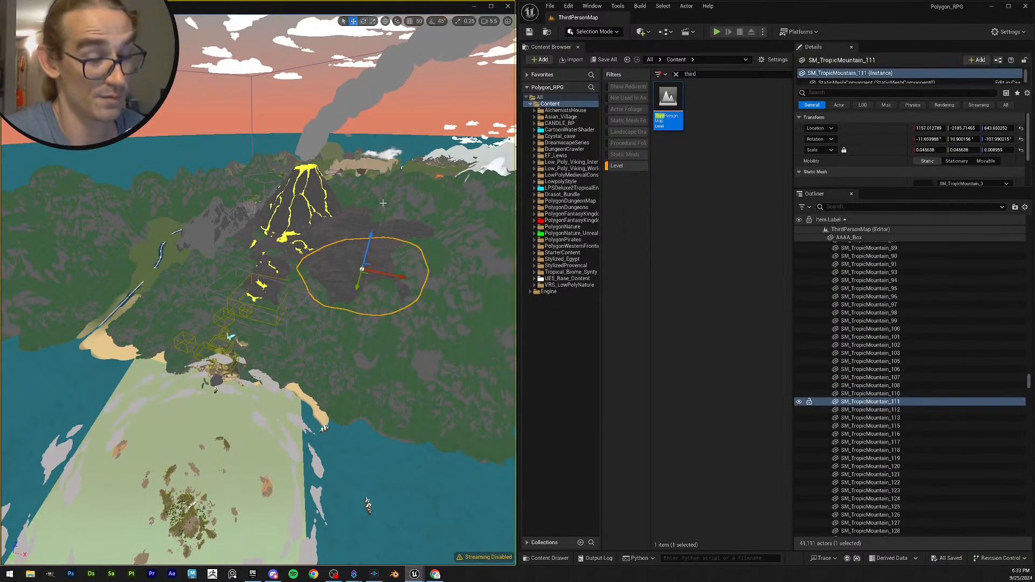
right_click_drag(392, 190, 388, 195)
key("Escape")
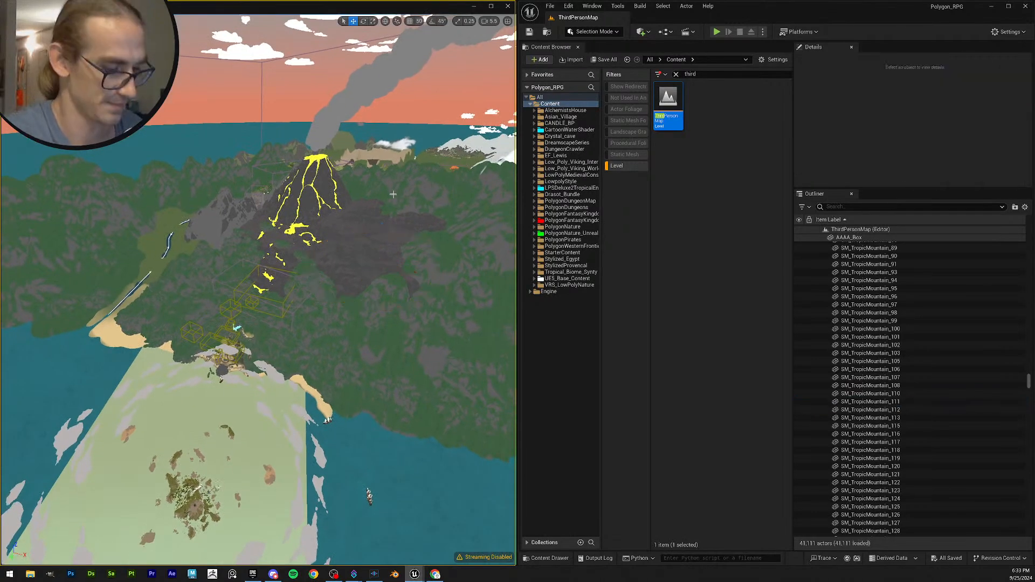
left_click(74, 21)
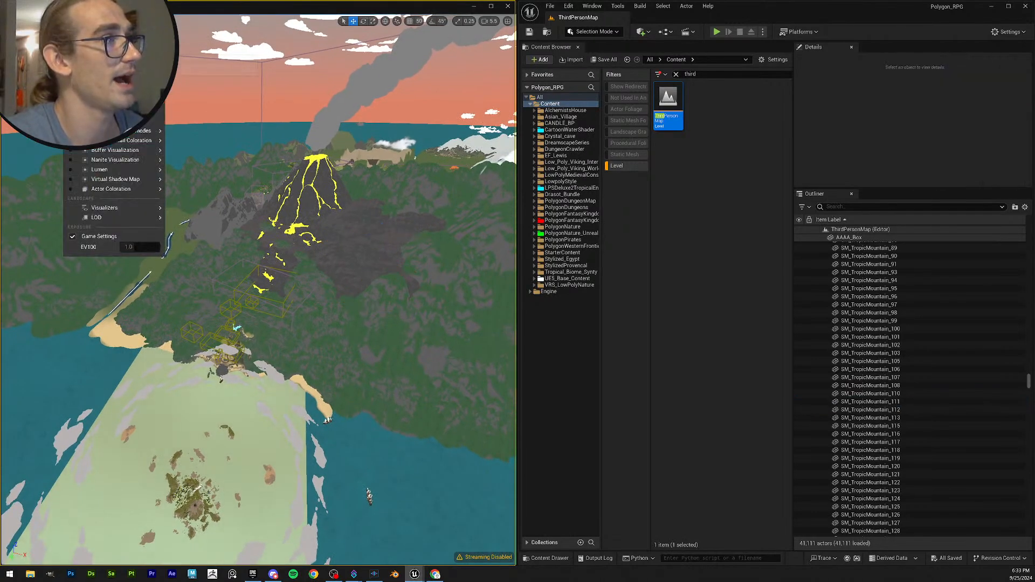
left_click(93, 44)
mouse_move(314, 253)
right_mouse_down()
mouse_move(341, 264)
mouse_move(314, 256)
right_mouse_up()
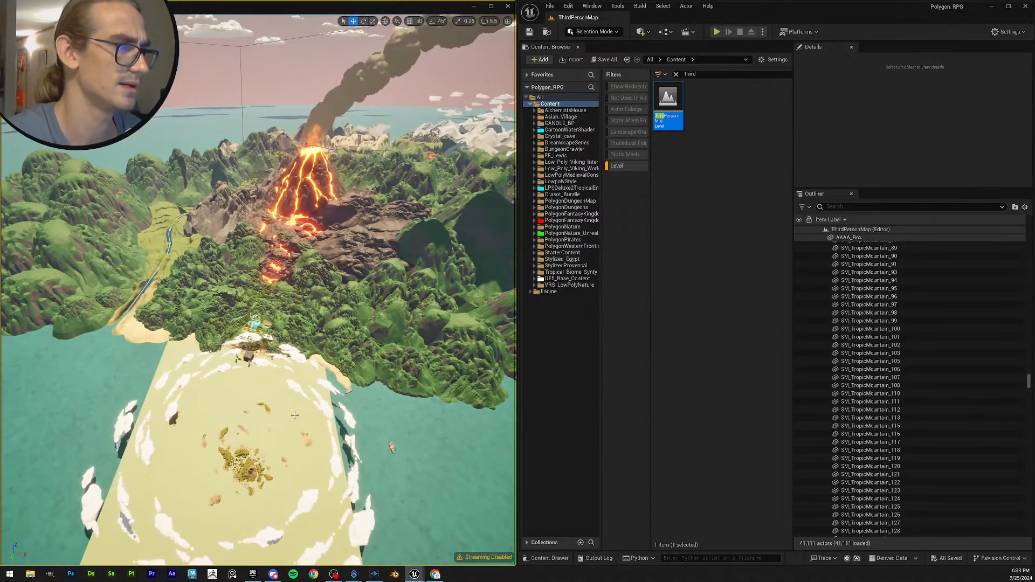
Select the tropical island group attached to TROPICAL_ISLAND_PIVOT and hide it in the level.
left_click(295, 415)
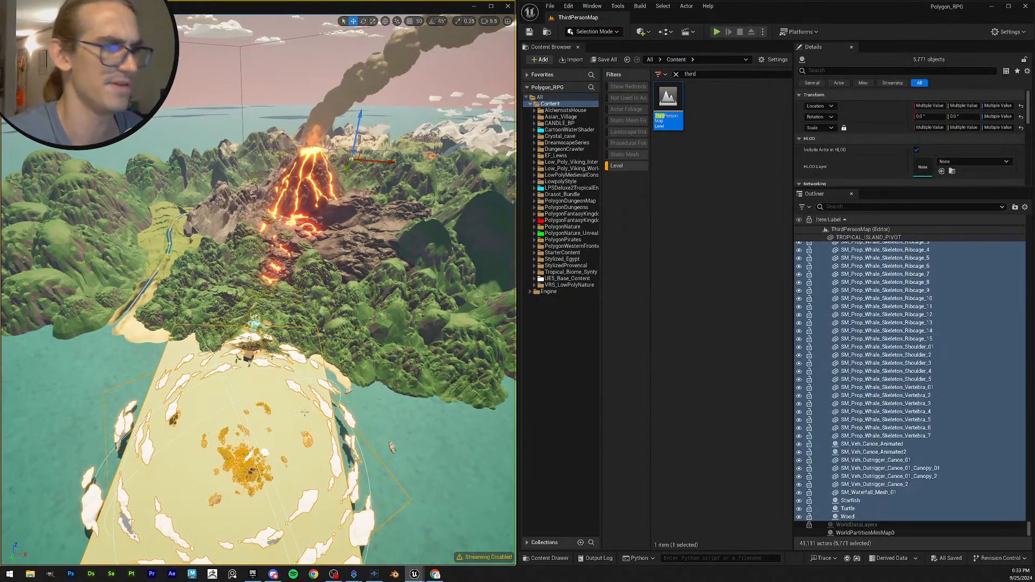
key("h")
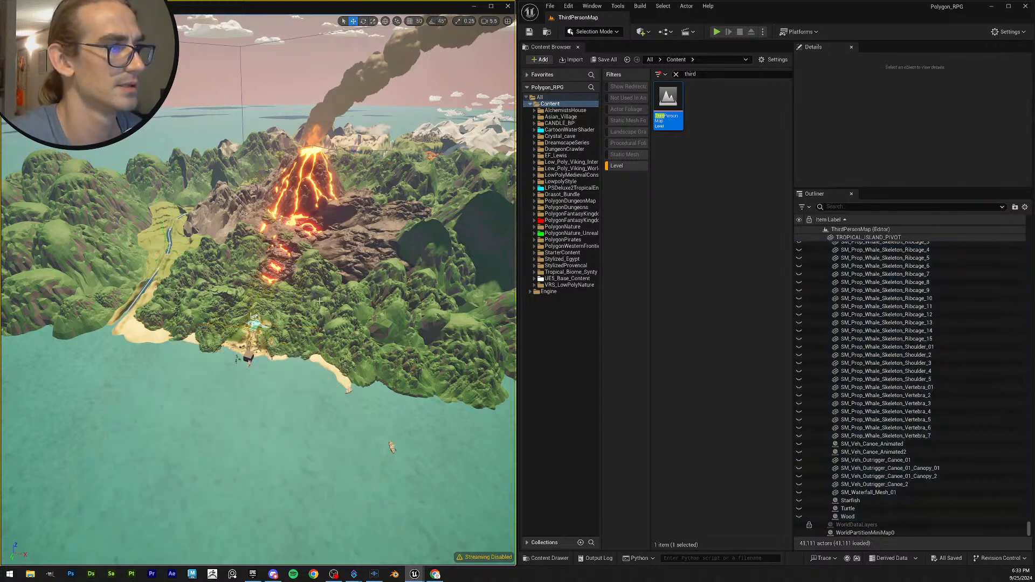
scroll(275, 411, "up", 3)
right_click_drag(295, 414, 334, 327)
key("g")
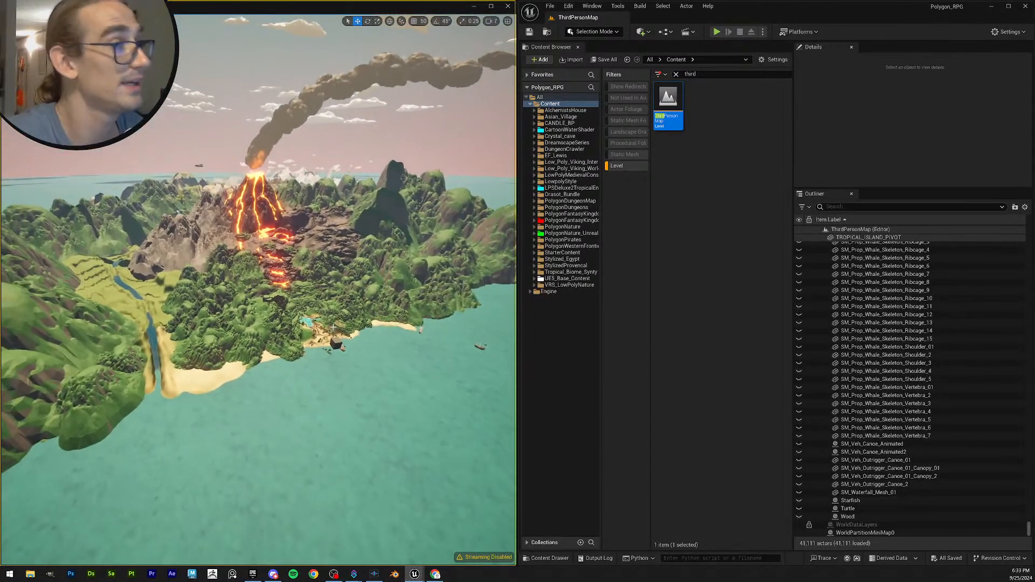
right_click_drag(371, 266, 371, 277)
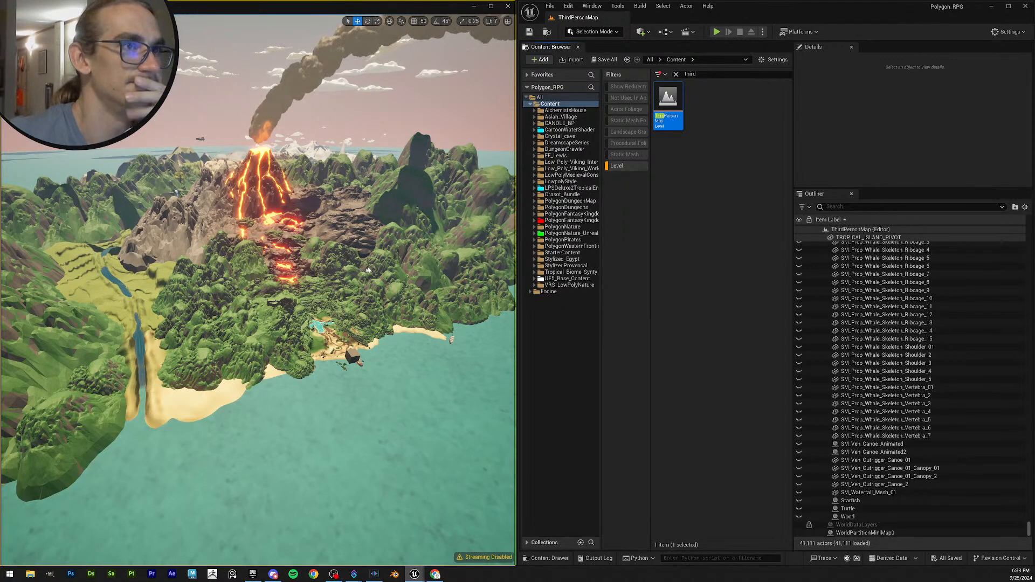
right_click_drag(362, 243, 361, 245)
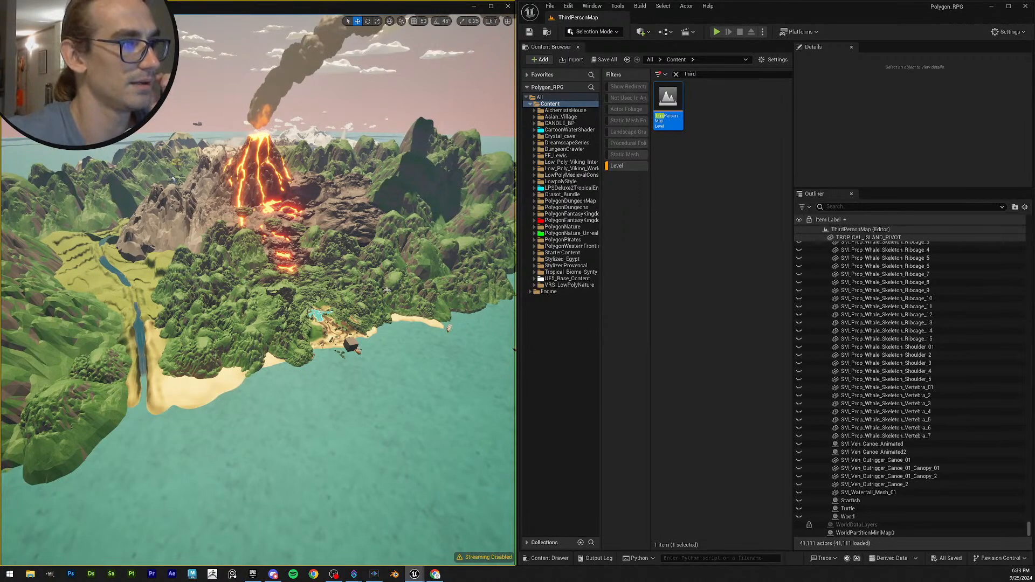
Paste the copied pirate actors into ThirdPersonMap and move them from the volcano to the coast.
key("ctrl+v")
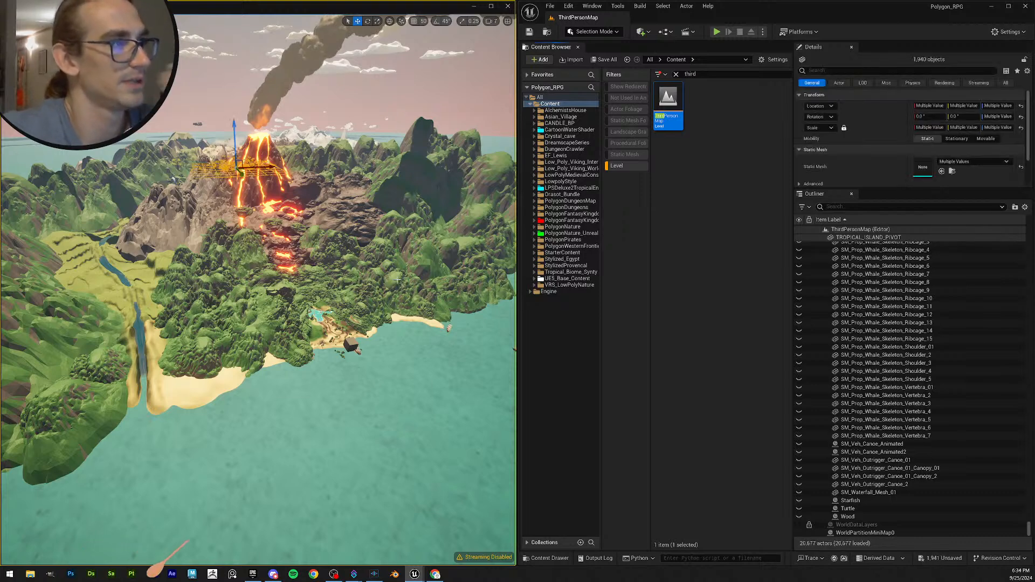
key("w")
mouse_move(335, 298)
right_mouse_down()
mouse_move(361, 294)
mouse_move(385, 310)
mouse_move(320, 294)
right_mouse_up()
scroll(334, 299, "up", 3)
key("s")
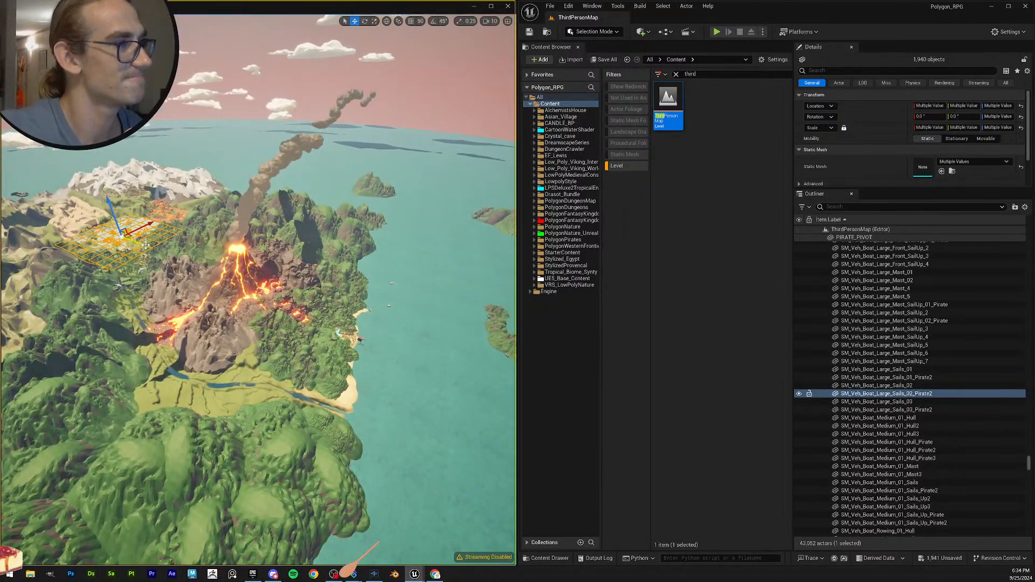
left_click_drag(224, 289, 236, 294)
left_click_drag(139, 243, 355, 305)
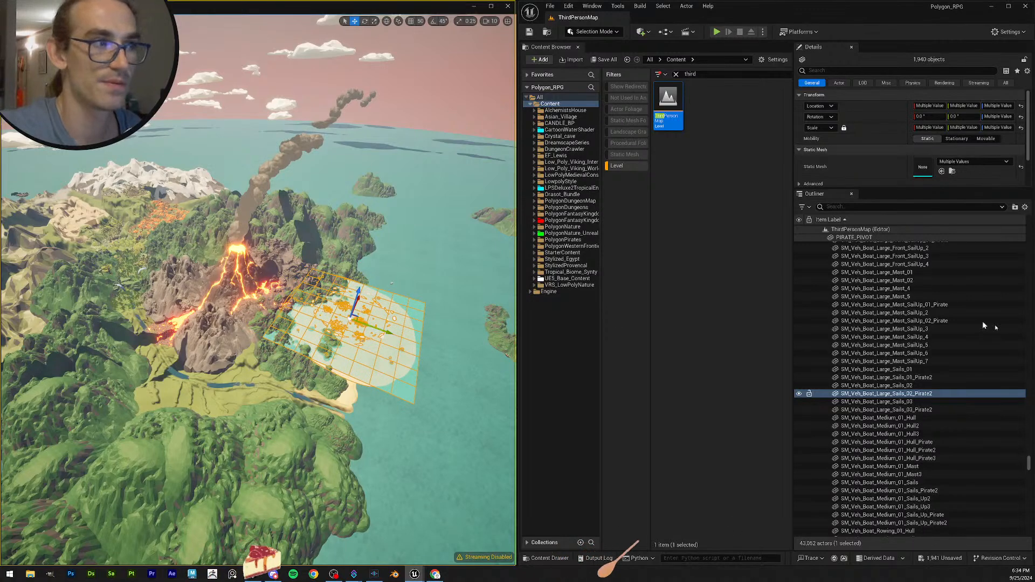
Select PIRATE_PIVOT and move the attached islands farther out to sea, to a Y location of about 509388.
scroll(866, 382, "up", 10)
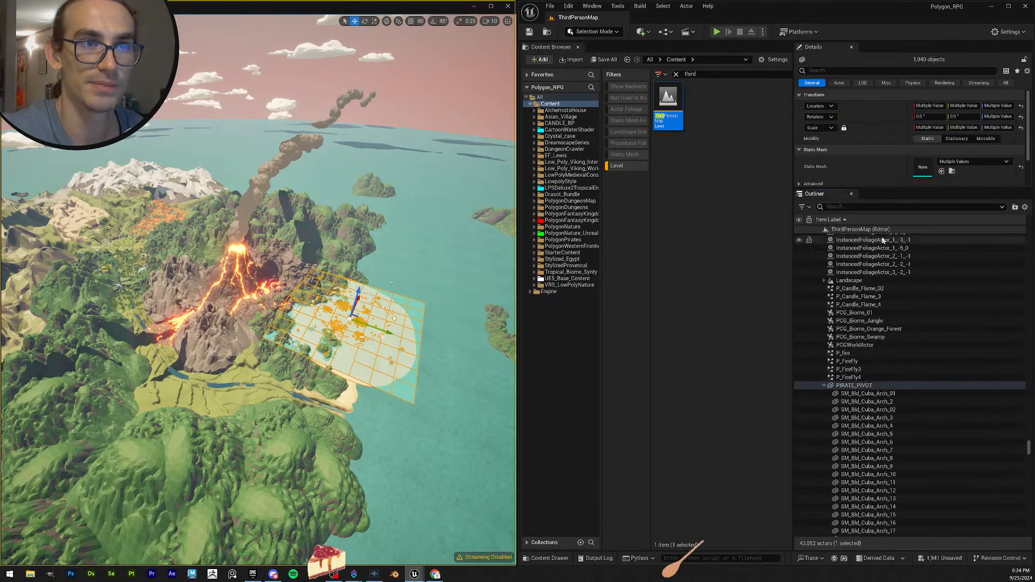
left_click(857, 386)
left_click_drag(393, 334, 507, 371)
right_click_drag(475, 361, 483, 337)
key("w")
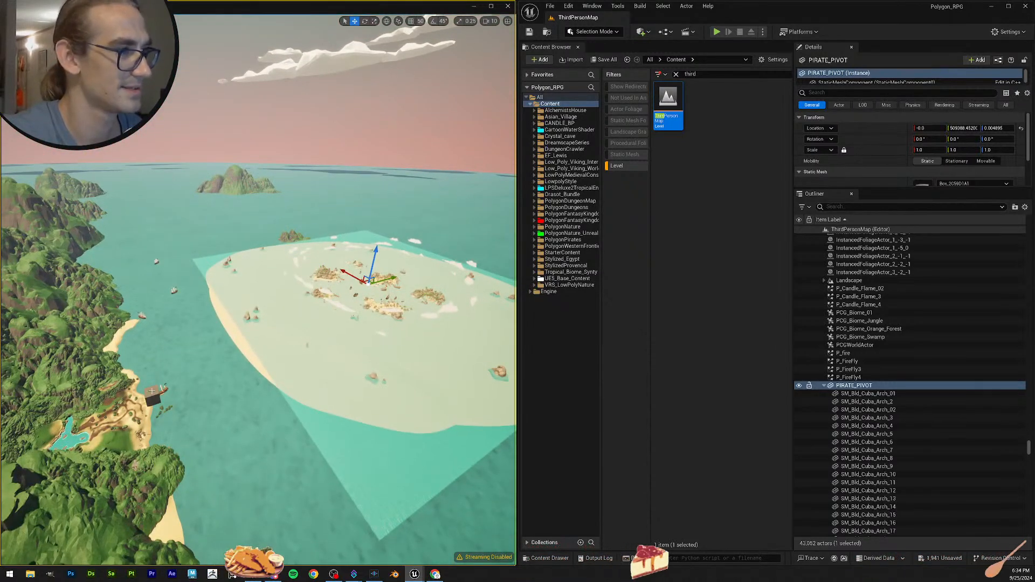
Copy the Z location of AAAA_Box, the box beside the volcano jungle beach.
left_click(153, 390)
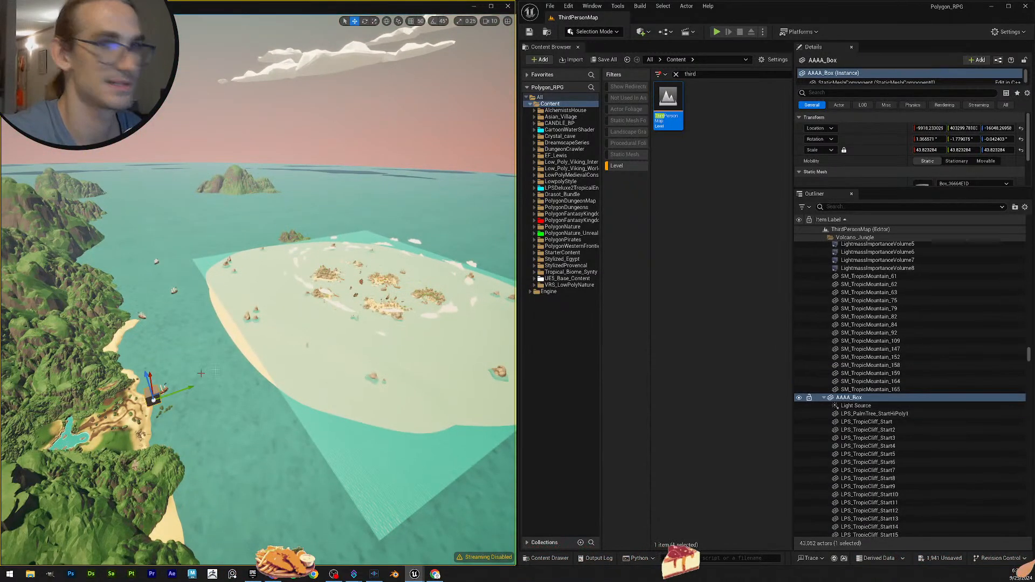
left_click(995, 128)
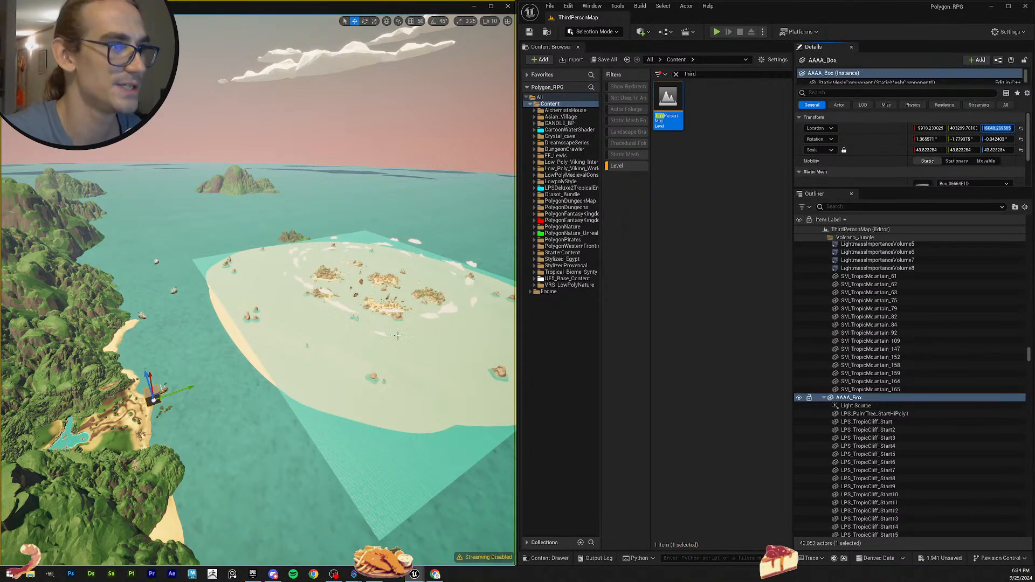
right_click_drag(395, 334, 395, 334)
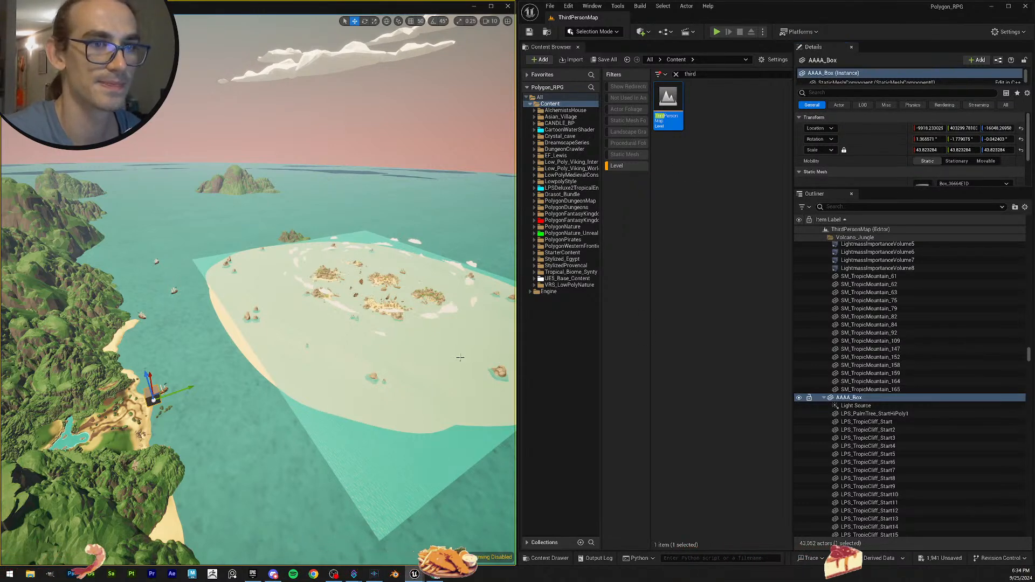
left_click(395, 334)
scroll(909, 296, "up", 4)
left_click(857, 231)
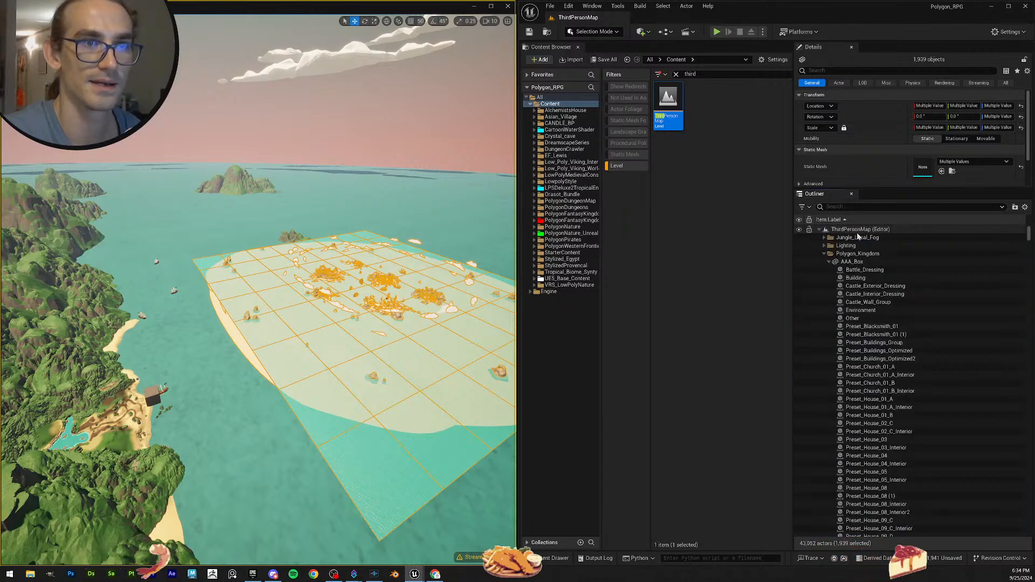
left_click(857, 253)
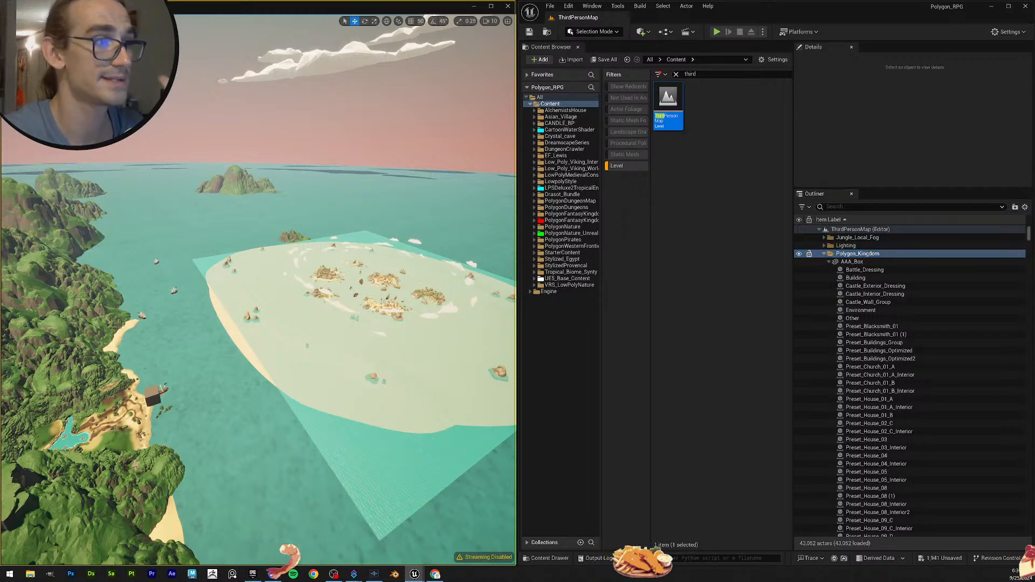
left_click(397, 365)
Select PIRATE_PIVOT and set its Z location to AAAA_Box's value, about -16048.27.
left_click(839, 236)
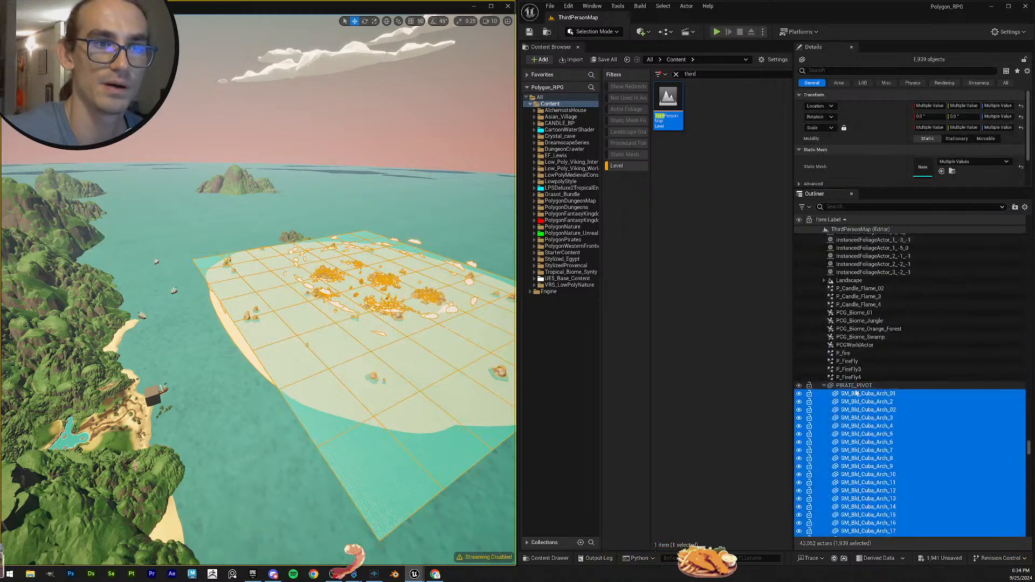
left_click(857, 386)
left_click(1005, 129)
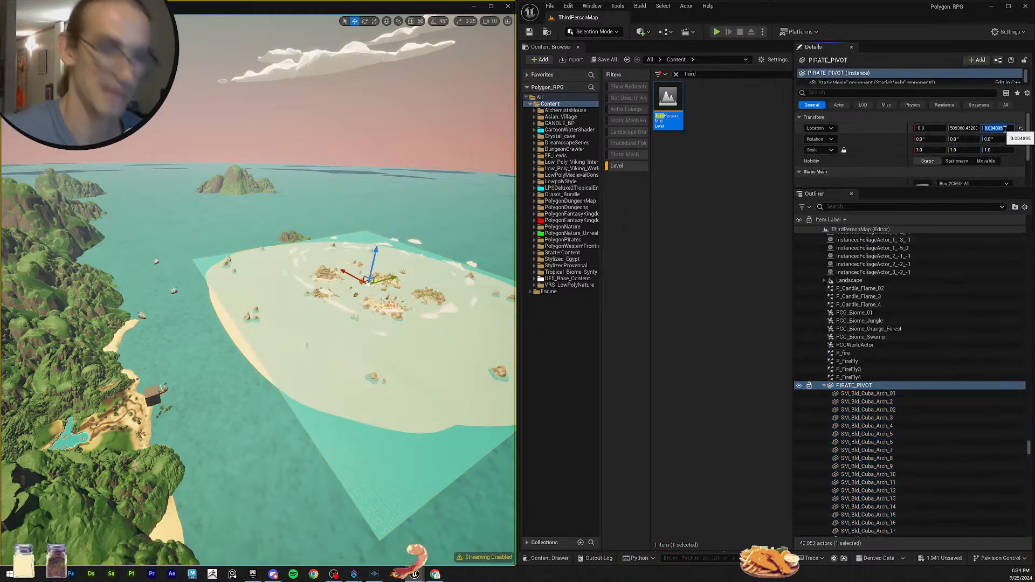
type("-16048.269535")
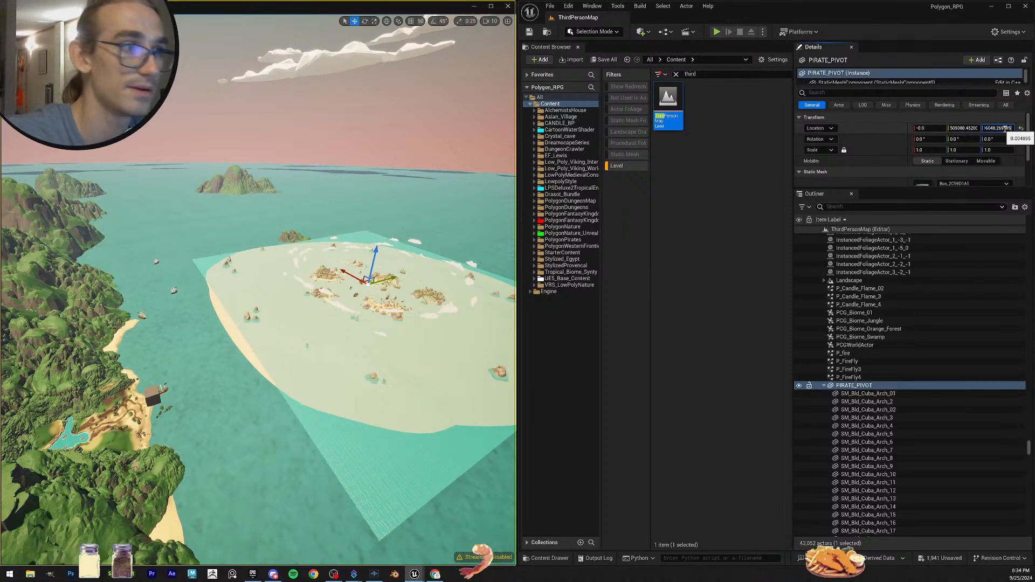
key("Return")
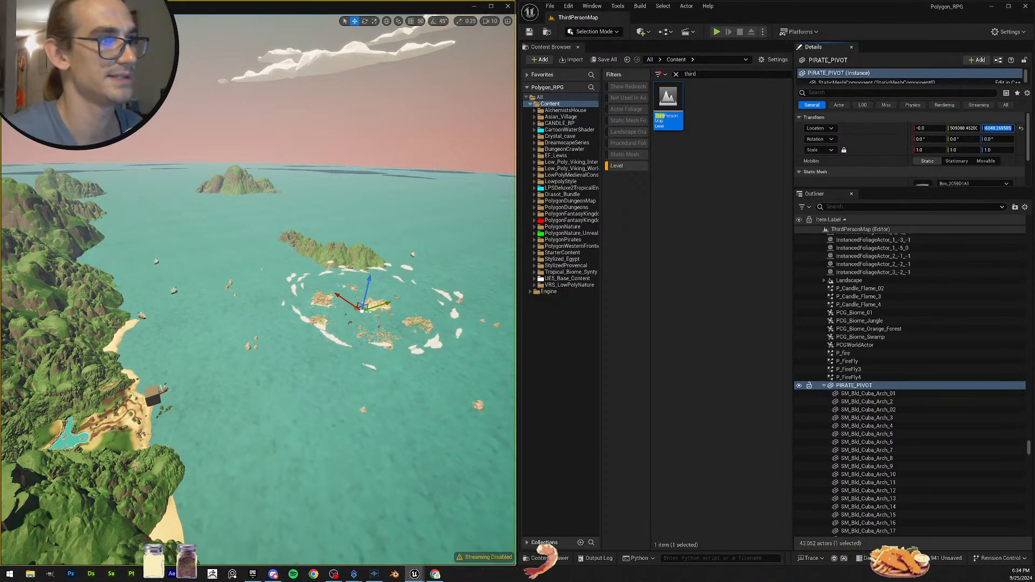
Inspect the pirate islands up close to compare their beaches and buildings with the water level.
key("f")
key("w")
right_click_drag(258, 302, 288, 274)
scroll(259, 291, "down", 5)
key("w")
scroll(258, 291, "down", 5)
key("w")
key("w")
key("s")
key("d")
key("w")
scroll(229, 282, "up", 3)
key("s")
key("w")
scroll(213, 277, "up", 3)
key("s")
key("w")
scroll(204, 269, "up", 2)
key("e")
key("w")
scroll(221, 280, "down", 5)
key("w")
key("w")
key("w")
Raise PIRATE_PIVOT to a Z location of about -15813.87 and check the shorelines and ships against the water.
right_click_drag(221, 197, 178, 188)
left_click_drag(154, 231, 154, 228)
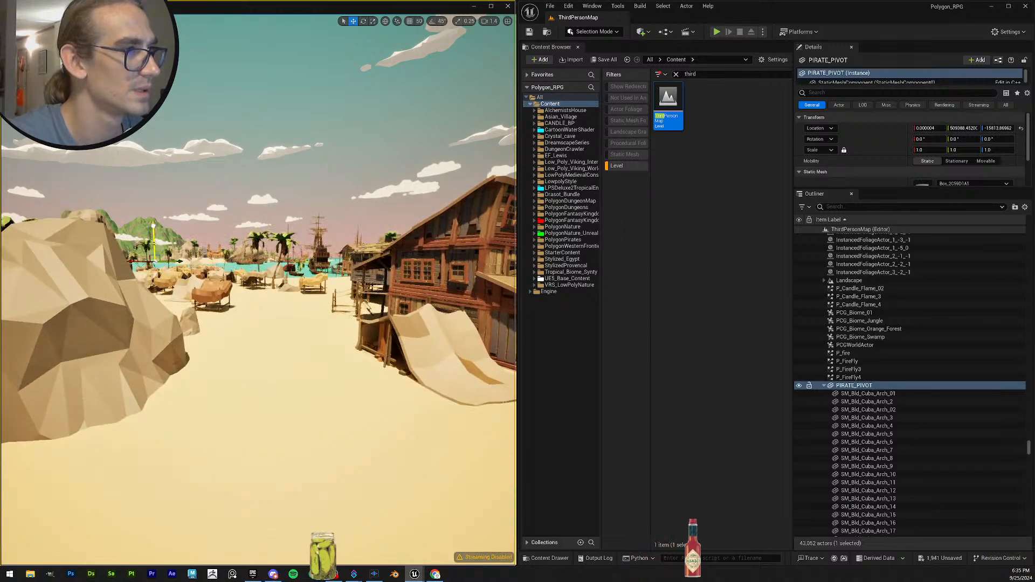
key("w")
scroll(229, 291, "up", 6)
mouse_move(216, 270)
right_mouse_down()
mouse_move(229, 291)
mouse_move(171, 278)
mouse_move(186, 265)
mouse_move(139, 253)
mouse_move(8, 252)
mouse_move(210, 251)
right_mouse_up()
scroll(138, 254, "down", 2)
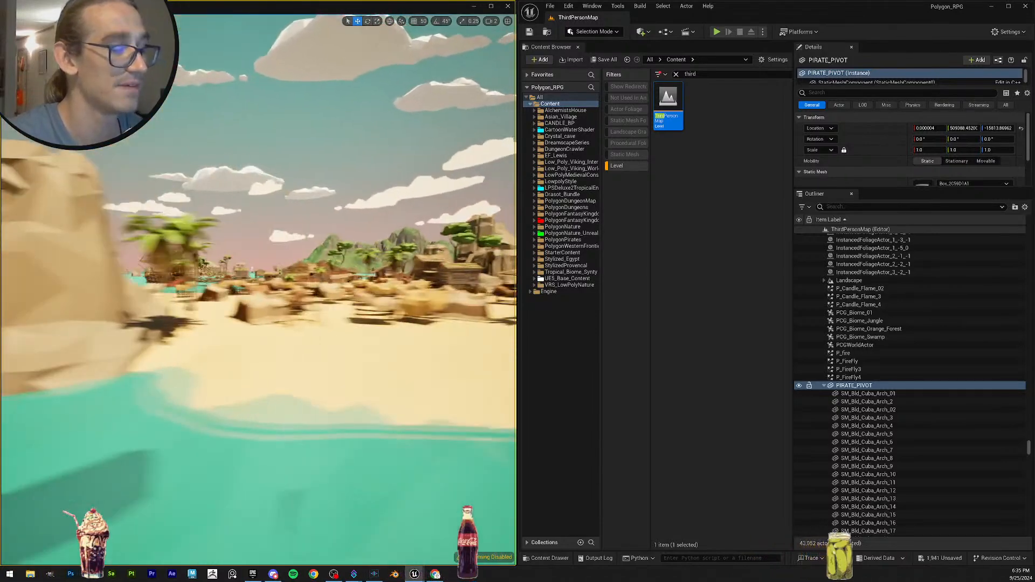
right_click_drag(258, 291, 297, 267)
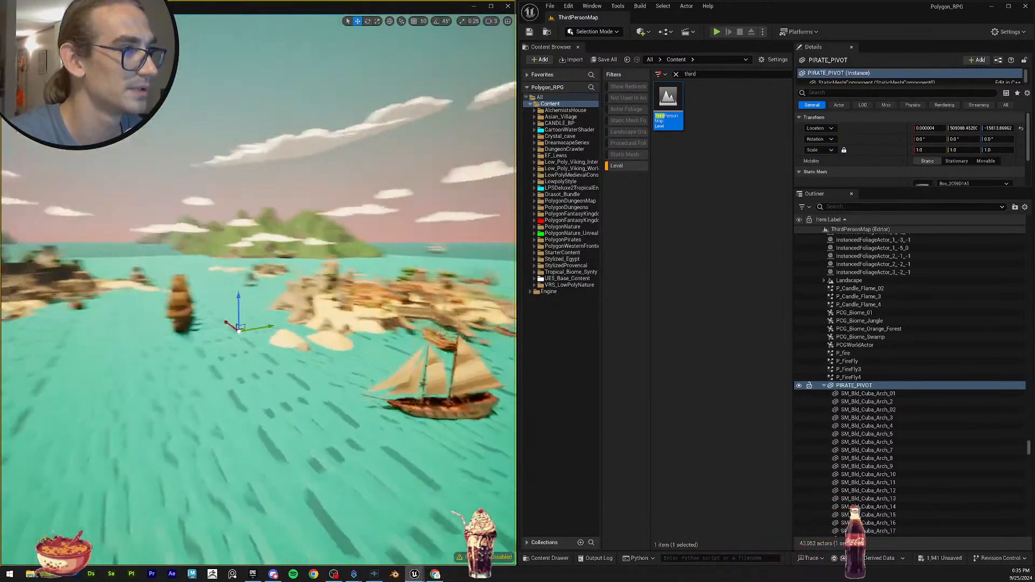
right_click_drag(296, 267, 345, 254)
scroll(345, 264, "down", 1)
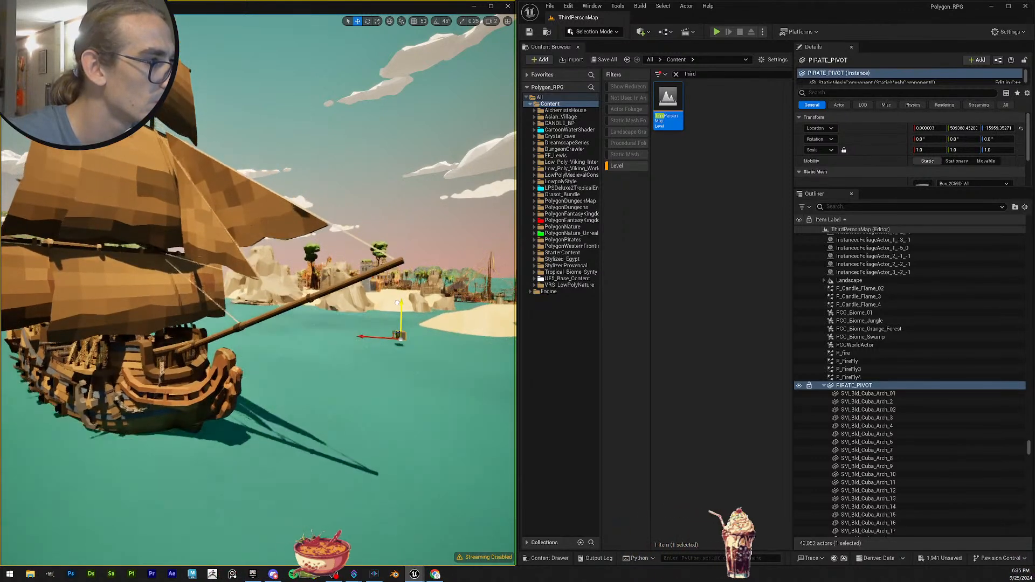
Adjust PIRATE_PIVOT's height to a Z location of about -15738.44, judging it by the large ship's hull.
left_click_drag(391, 297, 387, 286)
right_click_drag(387, 286, 406, 268)
key("d")
key("a")
right_click_drag(325, 289, 331, 271)
scroll(324, 289, "down", 2)
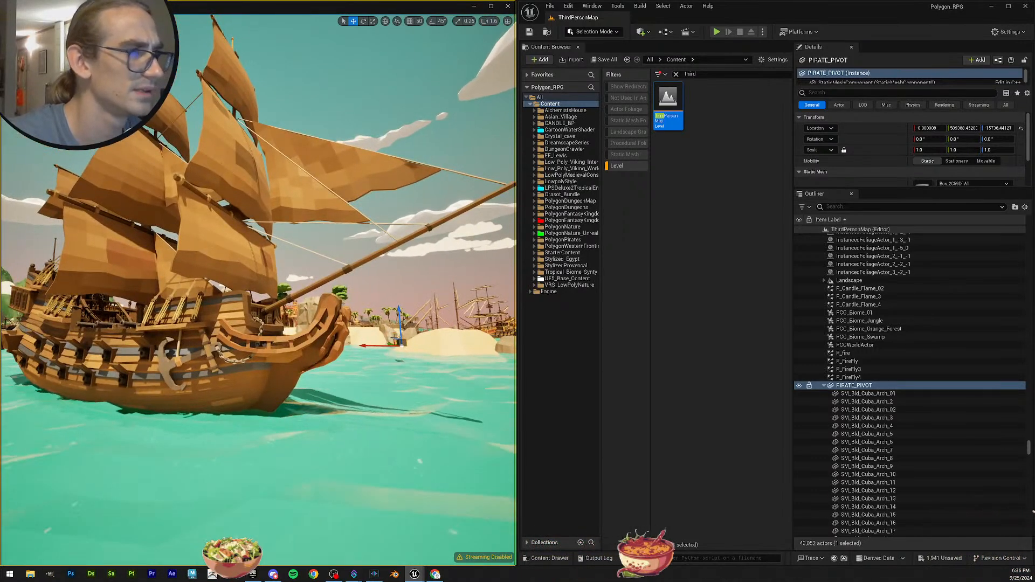
Try raising PIRATE_PIVOT to a Z location of about -15284.37 and inspect the boats at the dock.
left_click_drag(399, 314, 399, 320)
right_click_drag(398, 319, 512, 326)
key("w")
key("s")
right_click_drag(399, 318, 188, 296)
key("w")
key("w")
key("s")
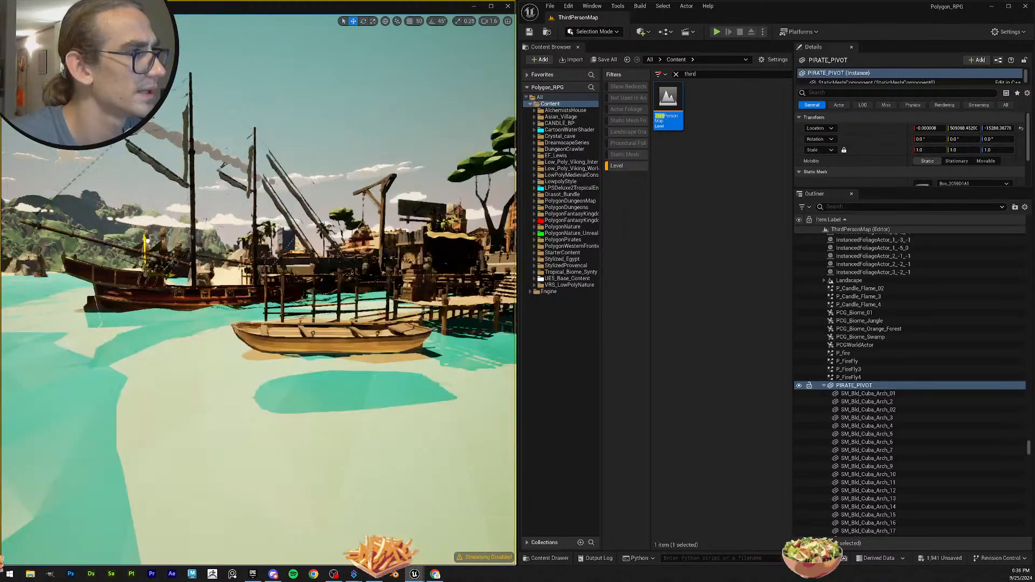
Lower PIRATE_PIVOT to a Z location of about -15825.48, checking the moored ship and the sandbanks against the water.
key("s")
right_click_drag(304, 283, 267, 301)
key("w")
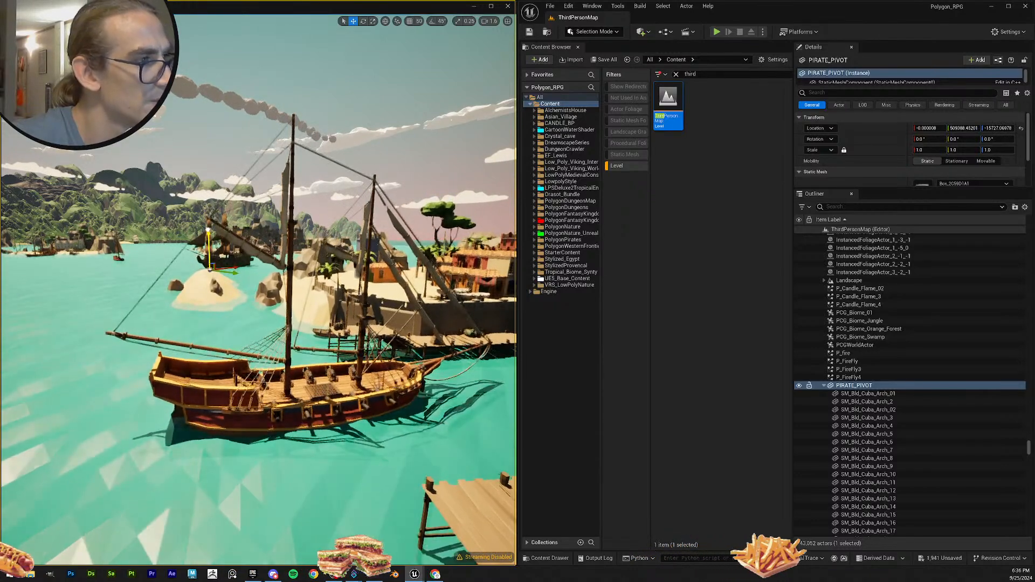
key("w")
right_click_drag(222, 252, 215, 247)
key("s")
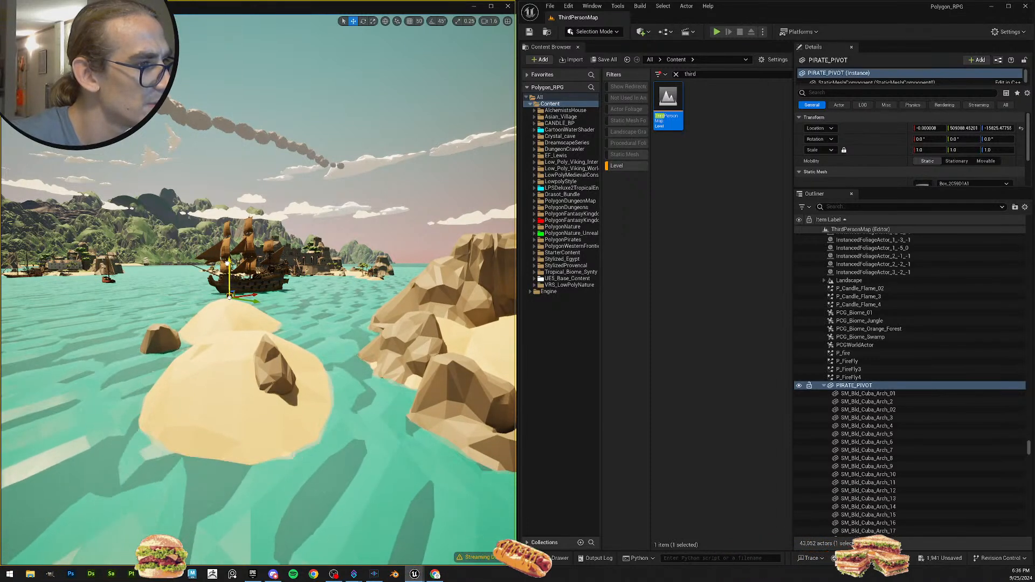
Move PIRATE_PIVOT farther offshore along its Y axis, judging its distance from the neighbouring island from high above, and clear the selection.
key("Escape")
right_click_drag(227, 263, 188, 345)
key("w")
scroll(181, 256, "up", 8)
key("e")
key("a")
scroll(156, 296, "up", 3)
key("s")
scroll(189, 280, "up", 1)
key("e")
scroll(213, 270, "up", 4)
key("s")
key("s")
left_click(354, 250)
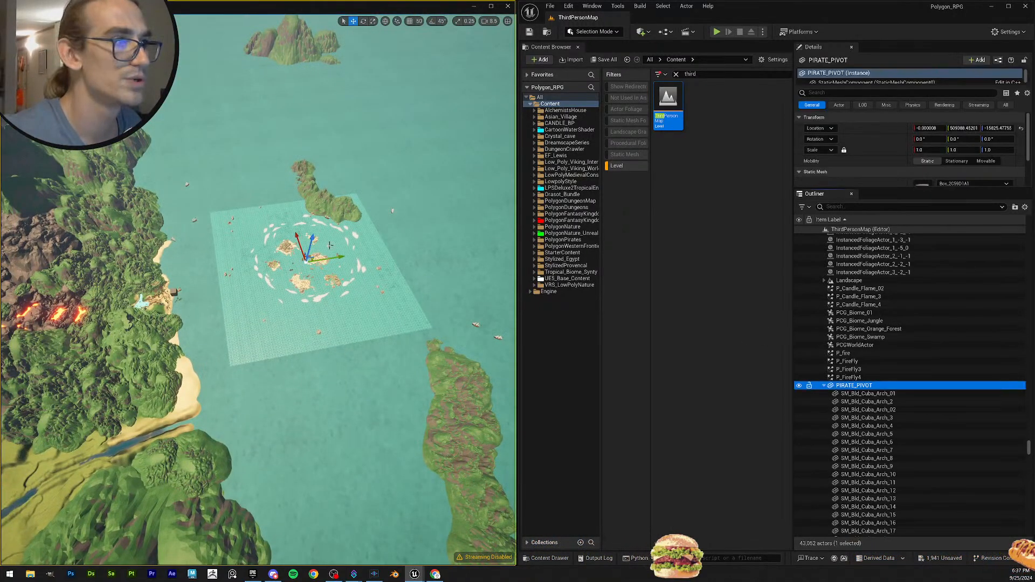
left_click_drag(340, 254, 376, 252)
key("Escape")
mouse_move(396, 282)
right_mouse_down()
mouse_move(386, 271)
mouse_move(396, 282)
right_mouse_up()
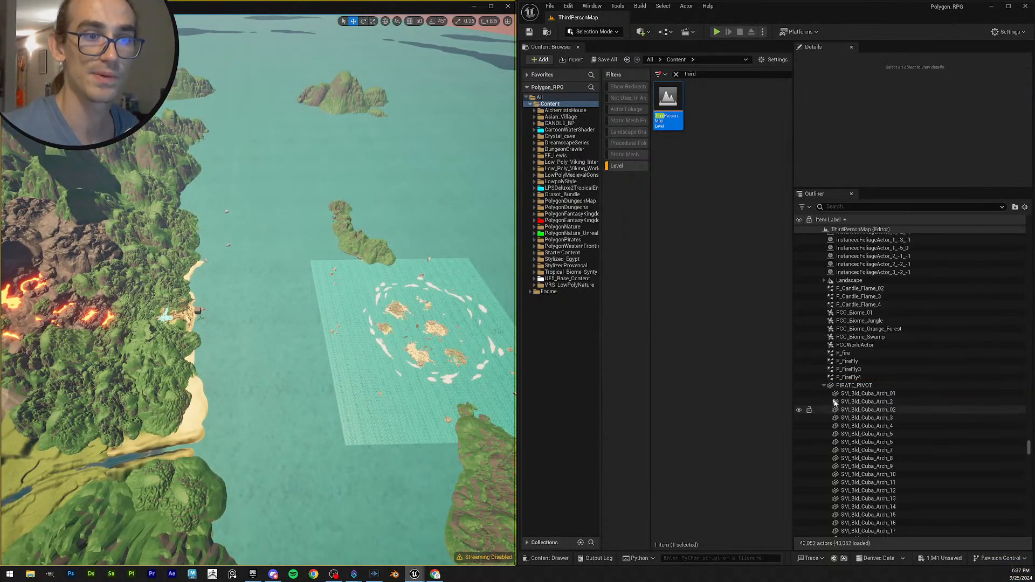
Clear the "third" asset search and the Level filter, and save all unsaved content.
left_click(676, 74)
left_click(622, 167)
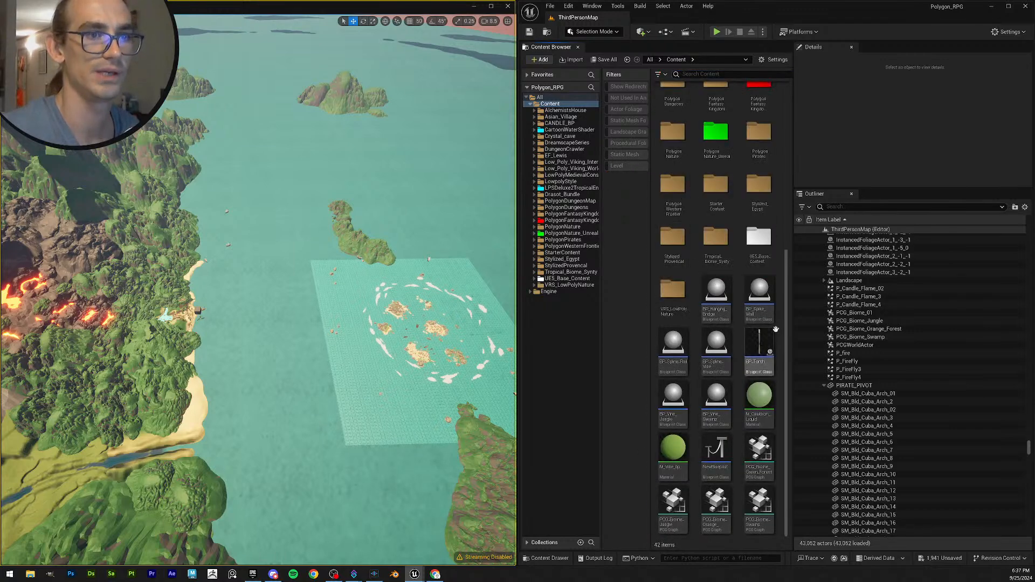
left_click_drag(786, 340, 787, 129)
left_click(604, 60)
left_click(582, 379)
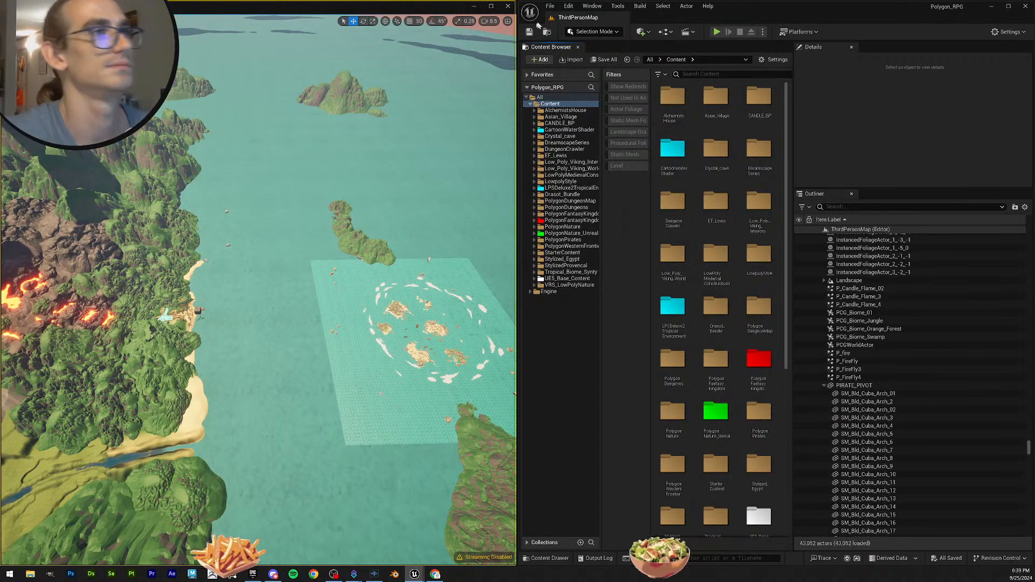
Search the scene's actor list for "tropic" and select TROPICAL_ISLAND_PIVOT.
right_click_drag(335, 259, 304, 230)
scroll(275, 221, "up", 2)
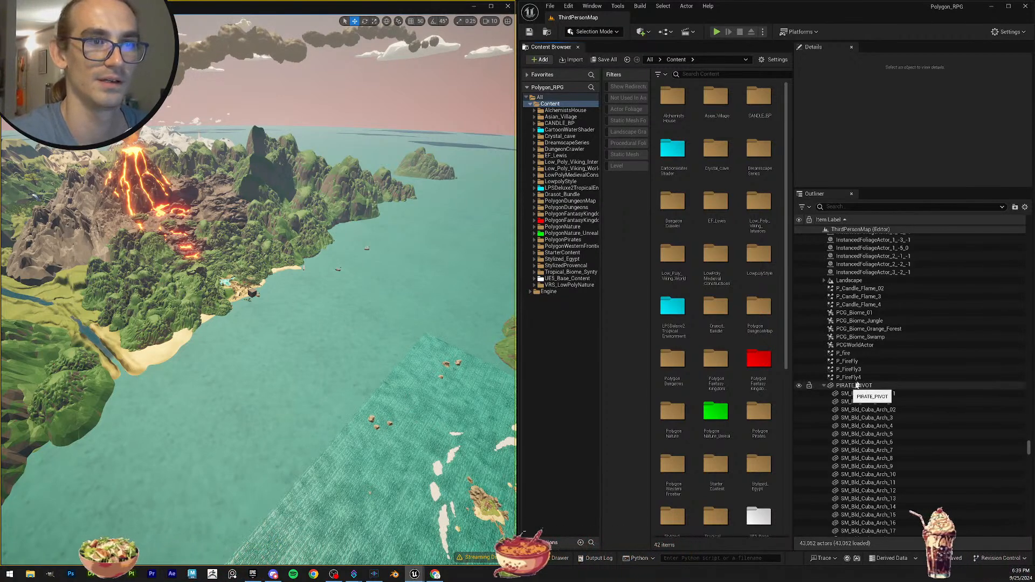
left_click_drag(1027, 447, 1023, 231)
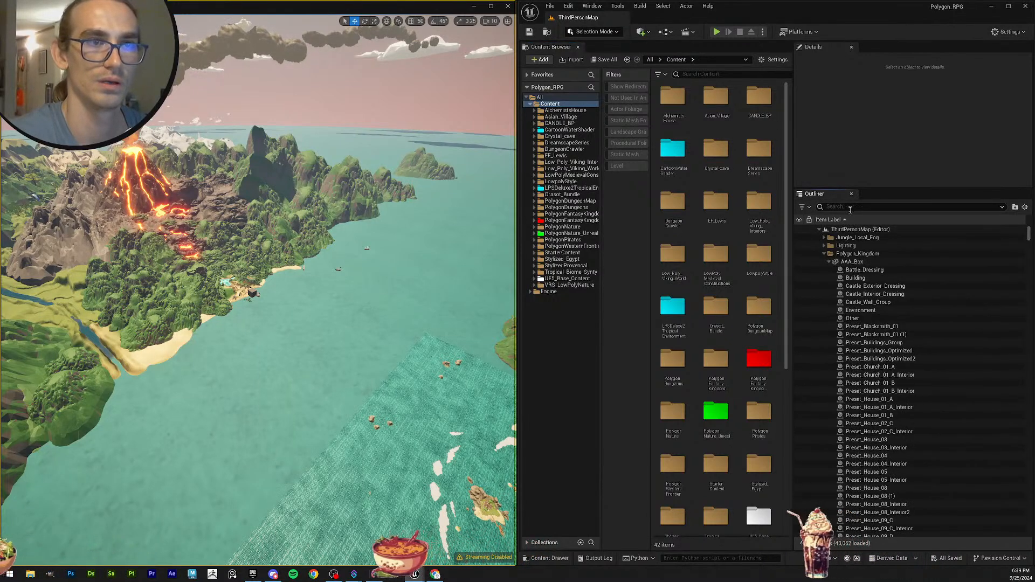
type("tr")
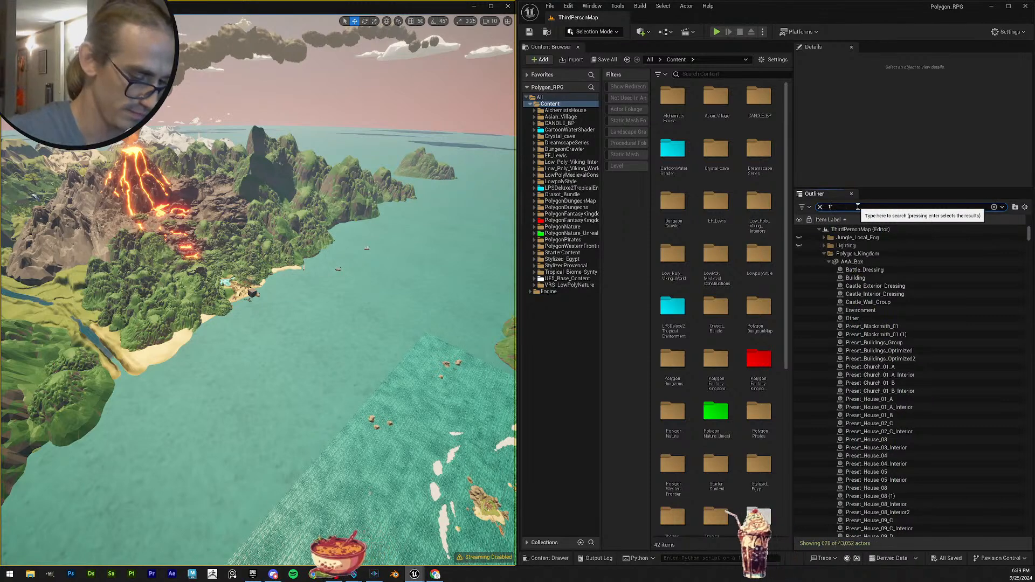
type("pic")
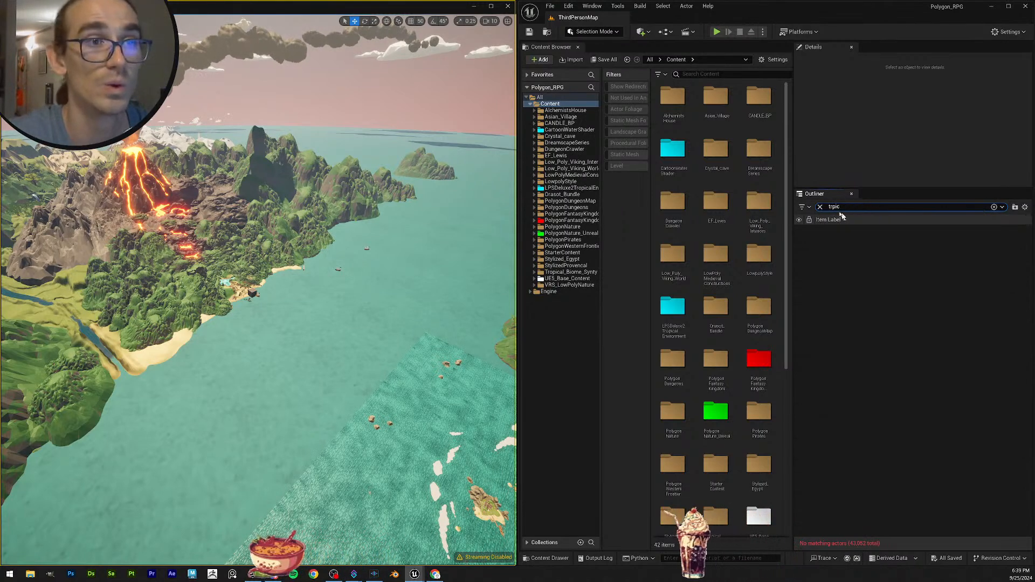
type("alo")
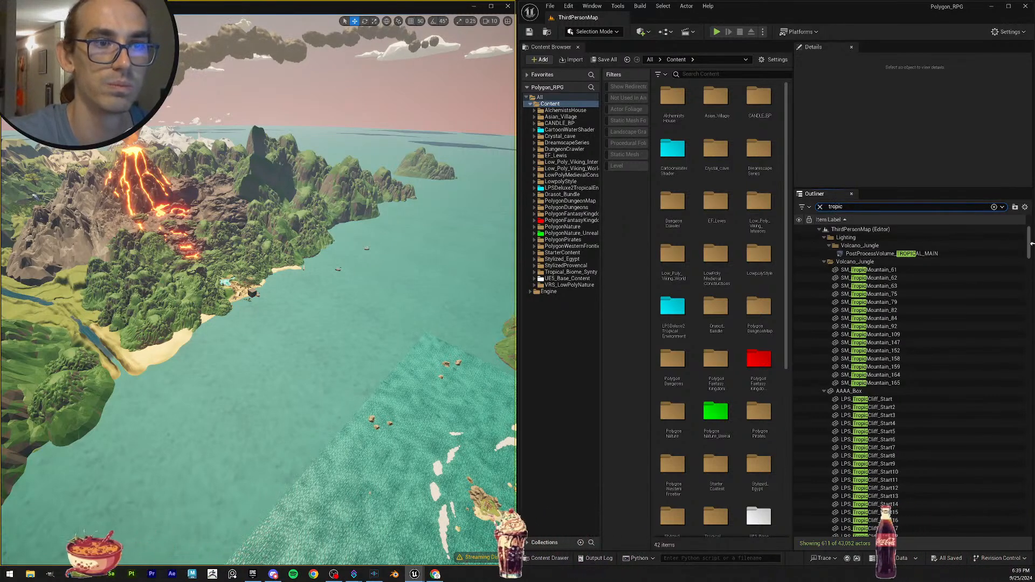
left_click_drag(1027, 246, 1000, 433)
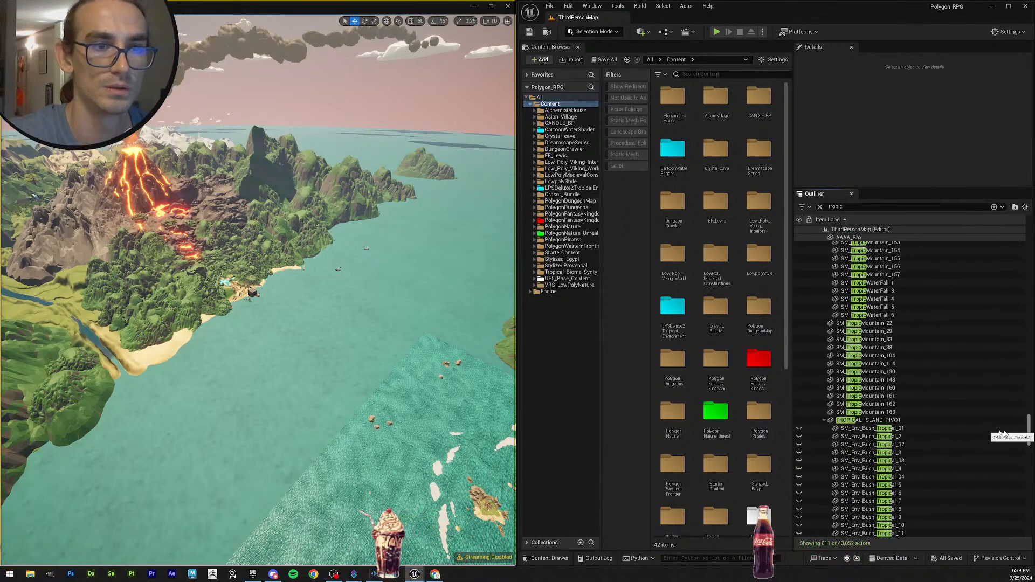
left_click(916, 420)
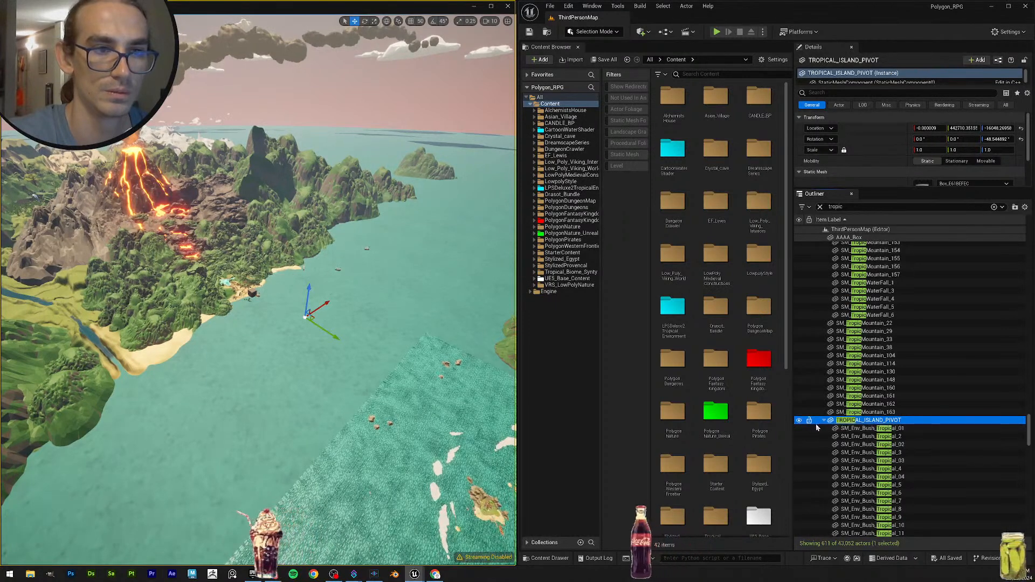
Try to unhide the search-filtered children of TROPICAL_ISLAND_PIVOT, and frame the pivot in the viewport.
left_click(857, 428)
left_click(857, 420)
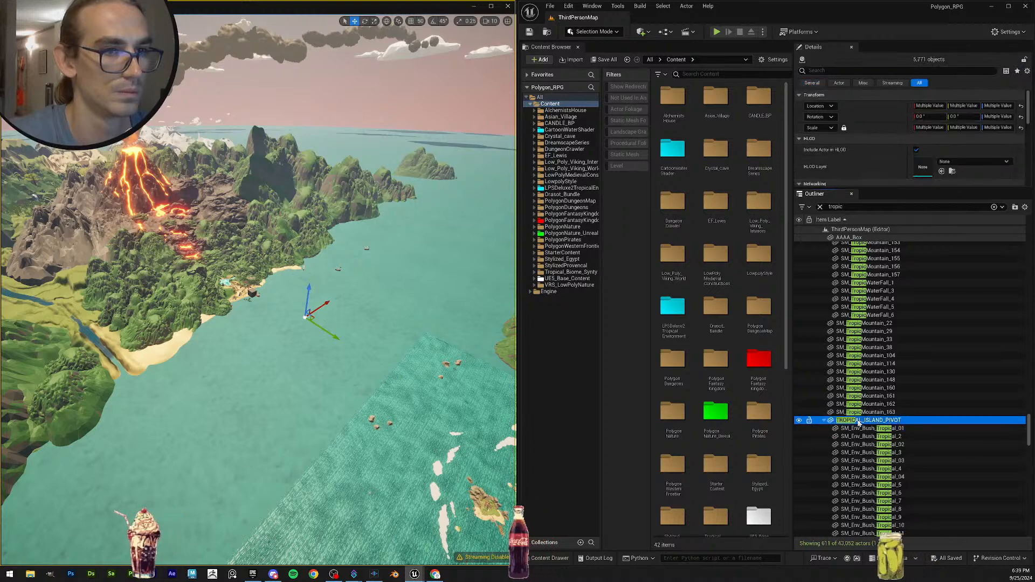
mouse_move(335, 305)
right_mouse_down()
mouse_move(323, 298)
mouse_move(345, 306)
mouse_move(336, 304)
right_mouse_up()
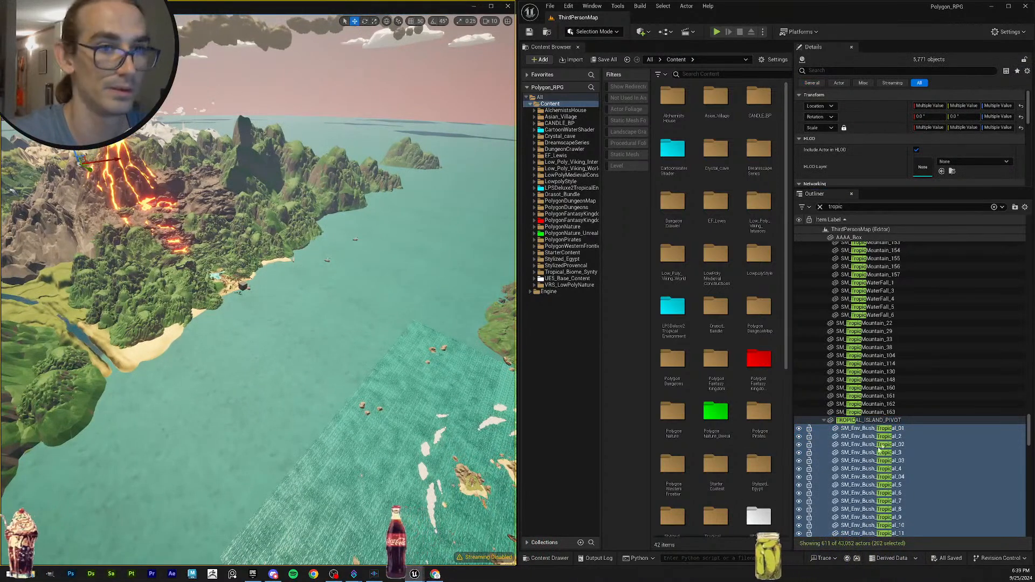
left_click(876, 420)
key("f")
mouse_move(383, 335)
right_mouse_down()
mouse_move(377, 321)
mouse_move(393, 312)
mouse_move(393, 326)
right_mouse_up()
scroll(384, 313, "down", 2)
Try selecting the immediate children of TROPICAL_ISLAND_PIVOT within the filtered list and toggling their visibility, checking the bushes over the water.
right_click(878, 421)
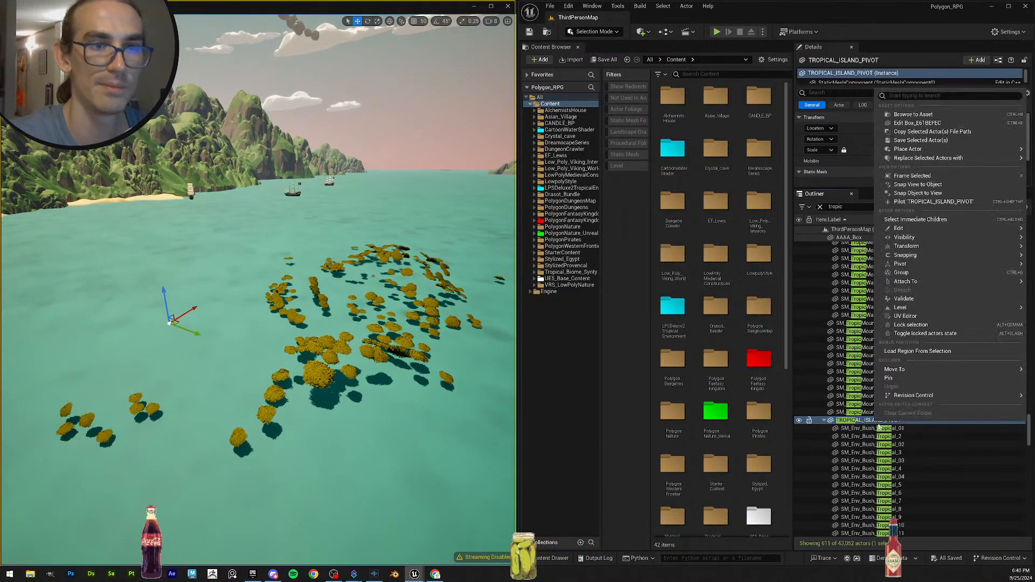
left_click(948, 220)
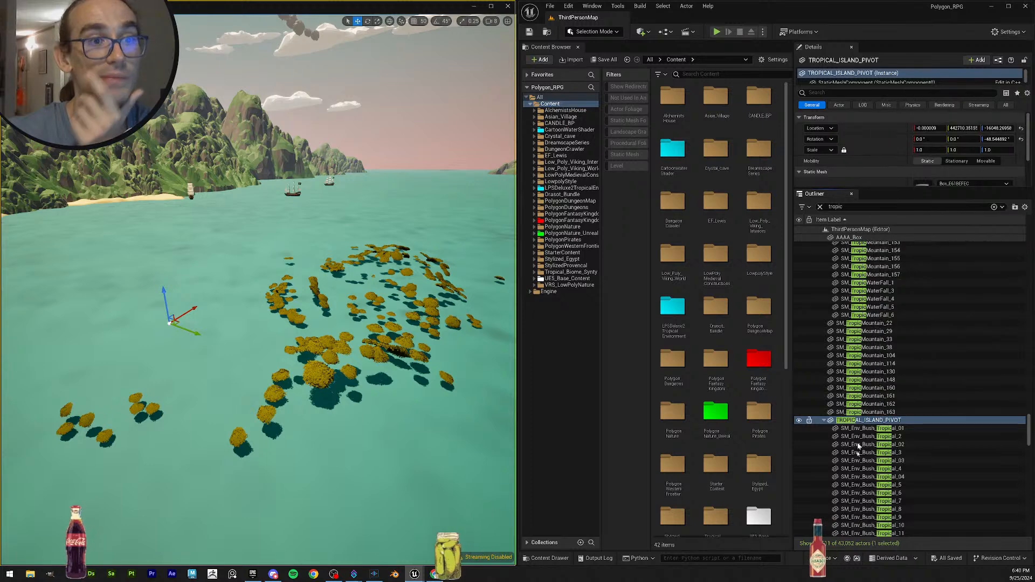
left_click(798, 420)
left_click(799, 421)
right_click_drag(351, 314, 396, 307)
key("w")
scroll(350, 314, "down", 3)
key("w")
scroll(351, 314, "down", 3)
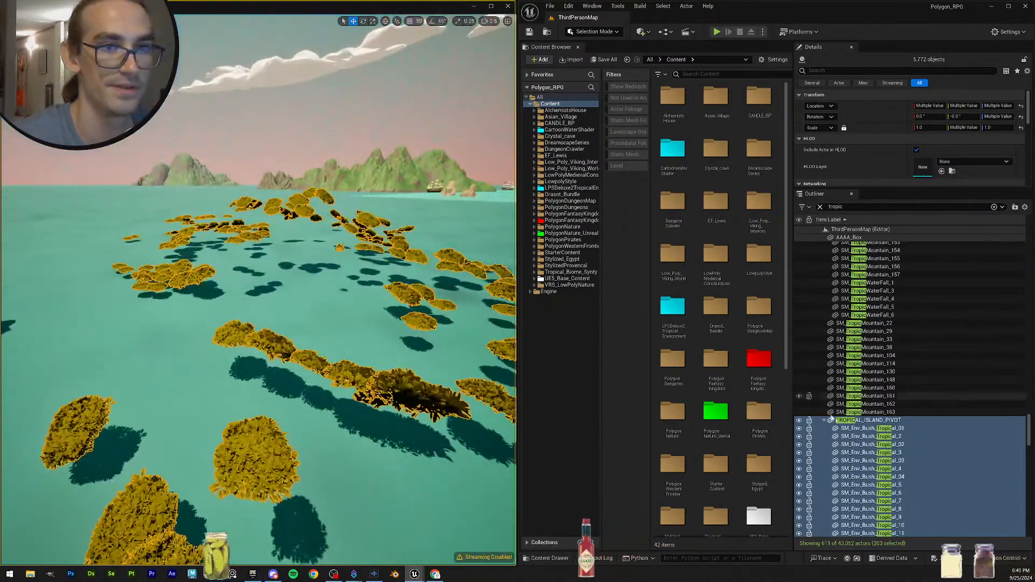
scroll(913, 452, "down", 20)
scroll(913, 452, "down", 20)
scroll(923, 472, "down", 14)
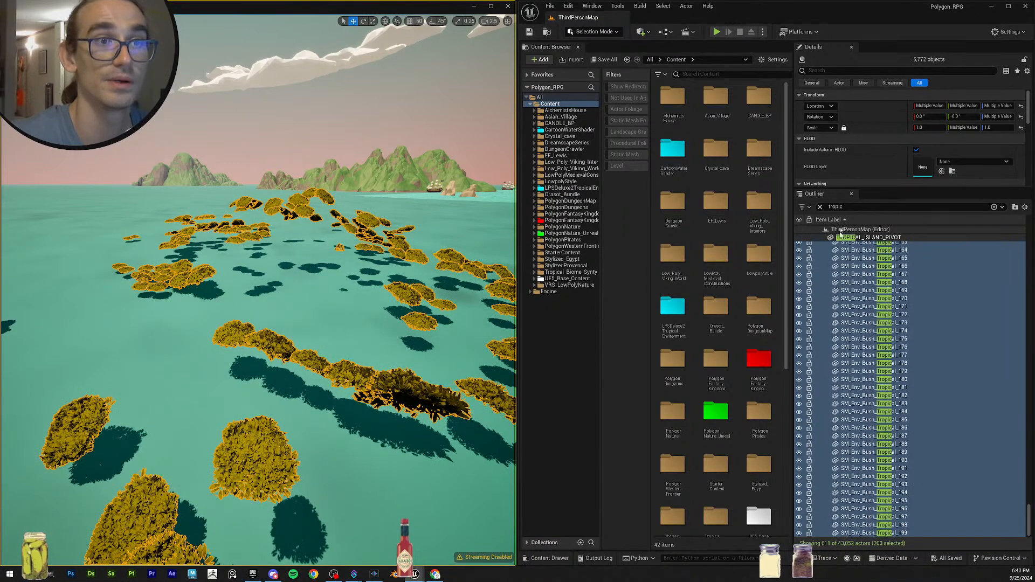
Clear the "tropic" search and select all immediate children of TROPICAL_ISLAND_PIVOT.
left_click(819, 207)
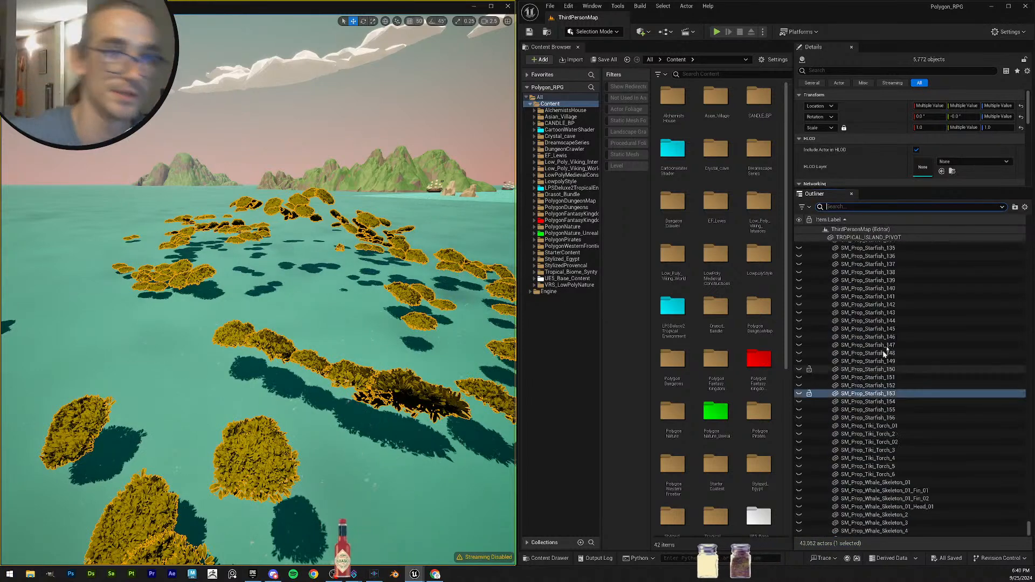
scroll(873, 323, "up", 10)
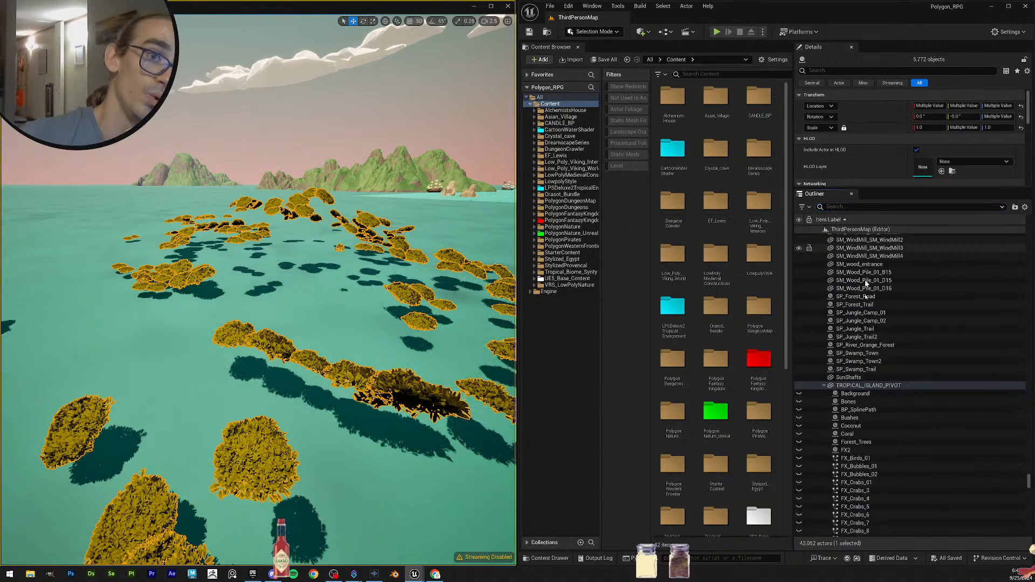
right_click(862, 385)
mouse_move(959, 225)
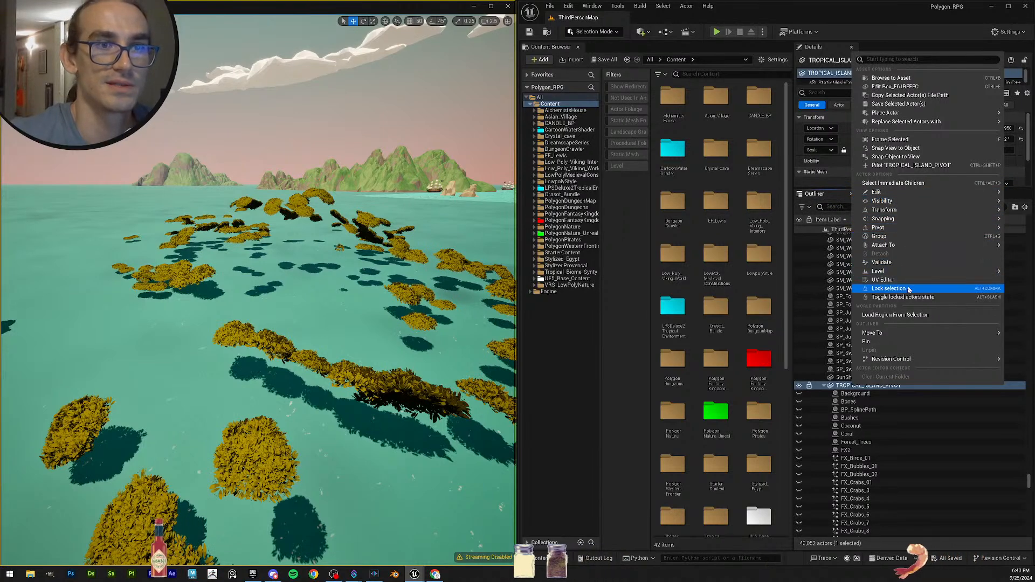
mouse_move(940, 201)
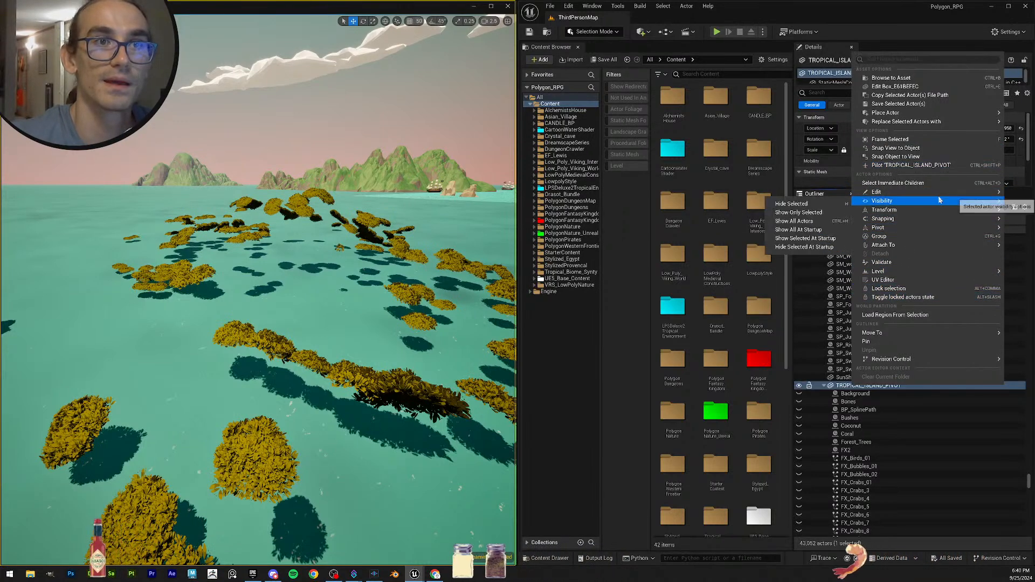
mouse_move(922, 124)
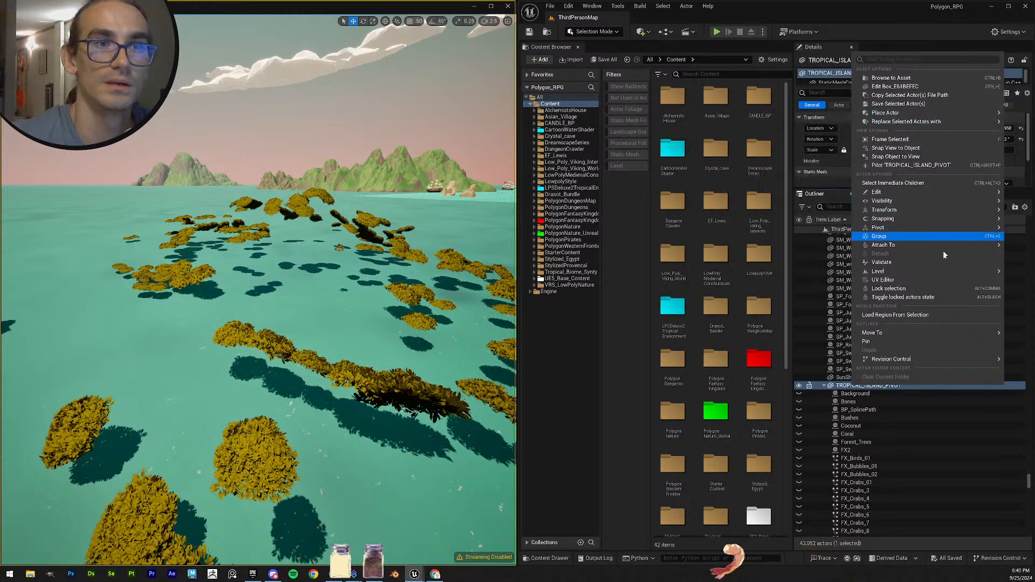
mouse_move(941, 272)
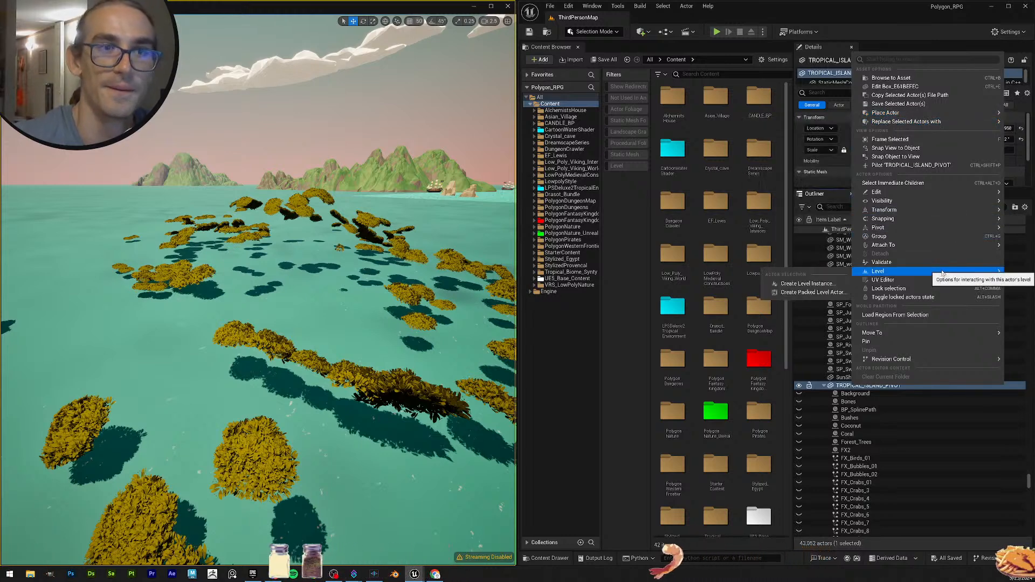
left_click(932, 184)
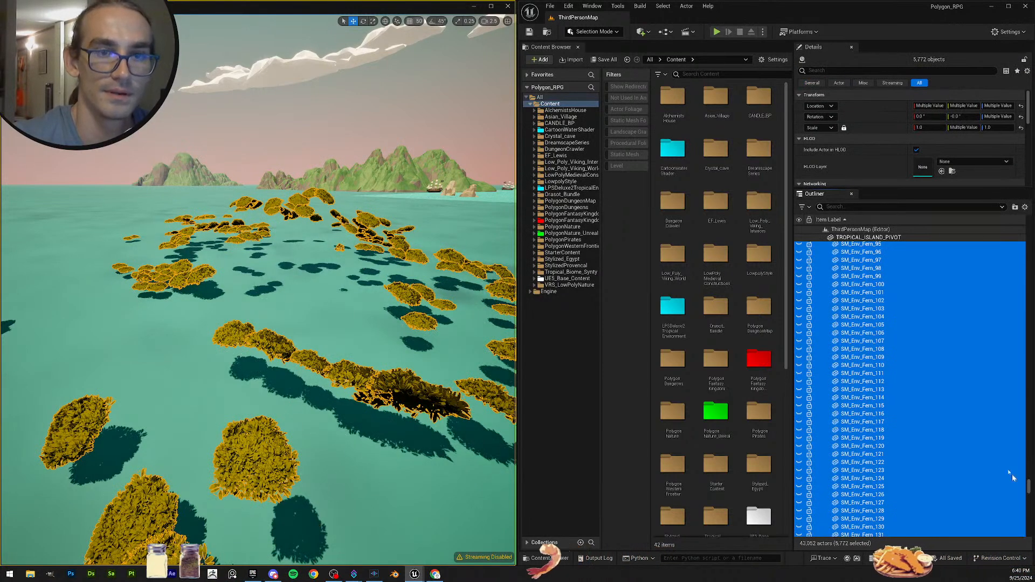
Toggle the visibility of TROPICAL_ISLAND_PIVOT and its selected children off and on again to unhide the whole tropical island.
scroll(1026, 487, "up", 10)
left_click_drag(1029, 487, 1028, 482)
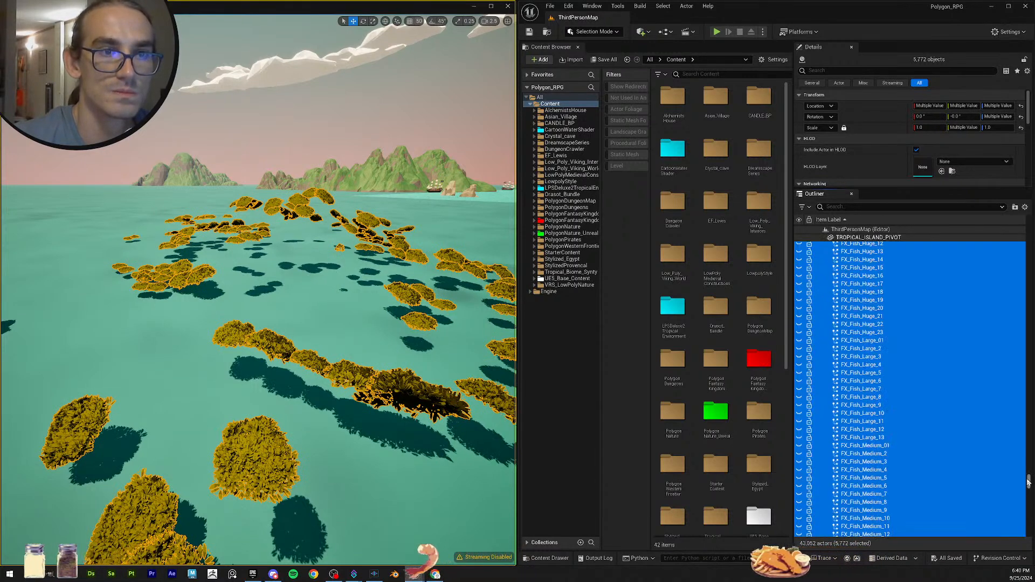
scroll(884, 332, "up", 15)
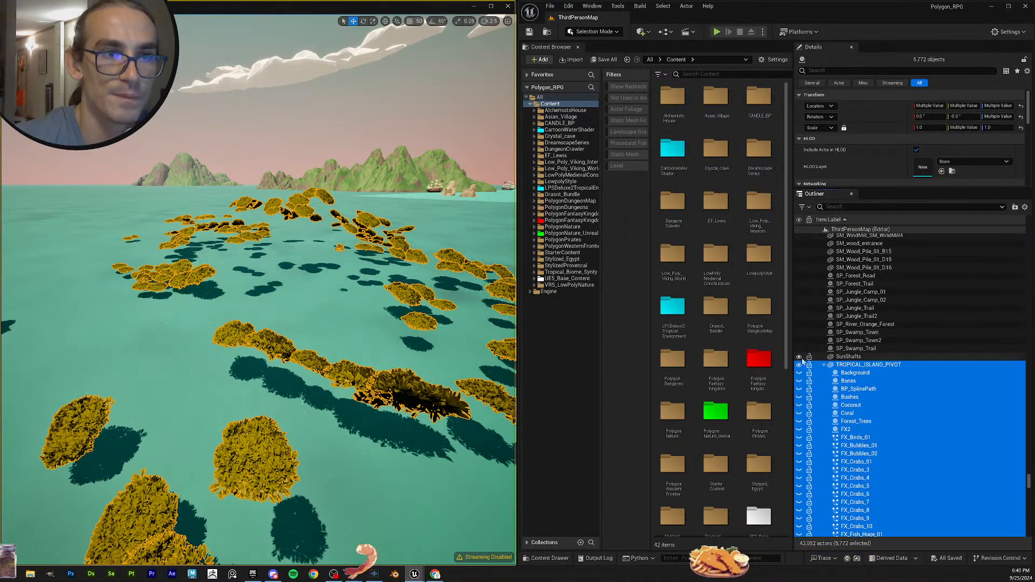
left_click(799, 366)
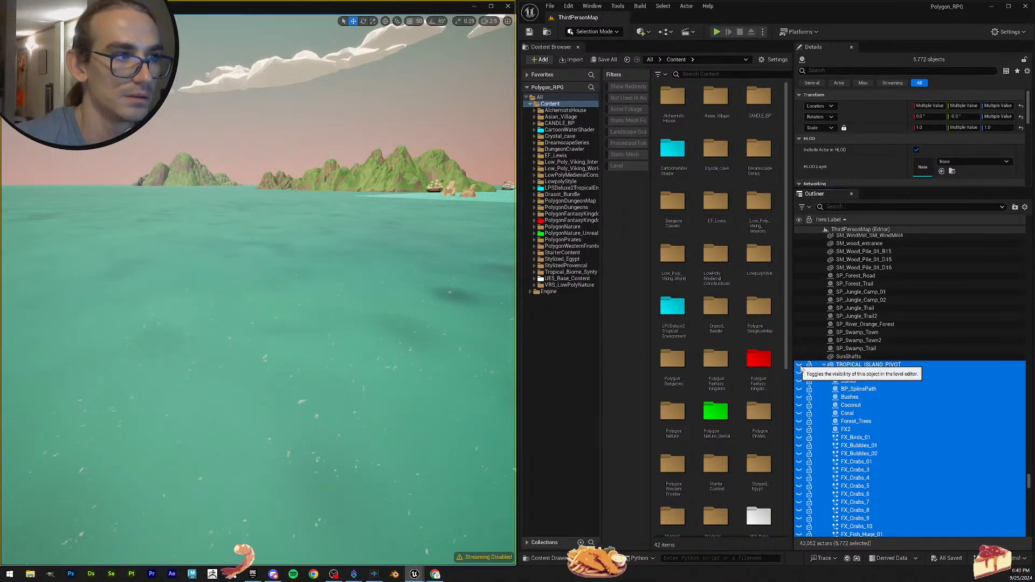
left_click(800, 366)
Clear the selection and examine the tropical island's volcano, vegetation, beaches and sand level against the surrounding ocean from several angles.
right_click_drag(302, 302, 286, 269)
key("Escape")
key("w")
key("a")
right_click_drag(342, 284, 363, 286)
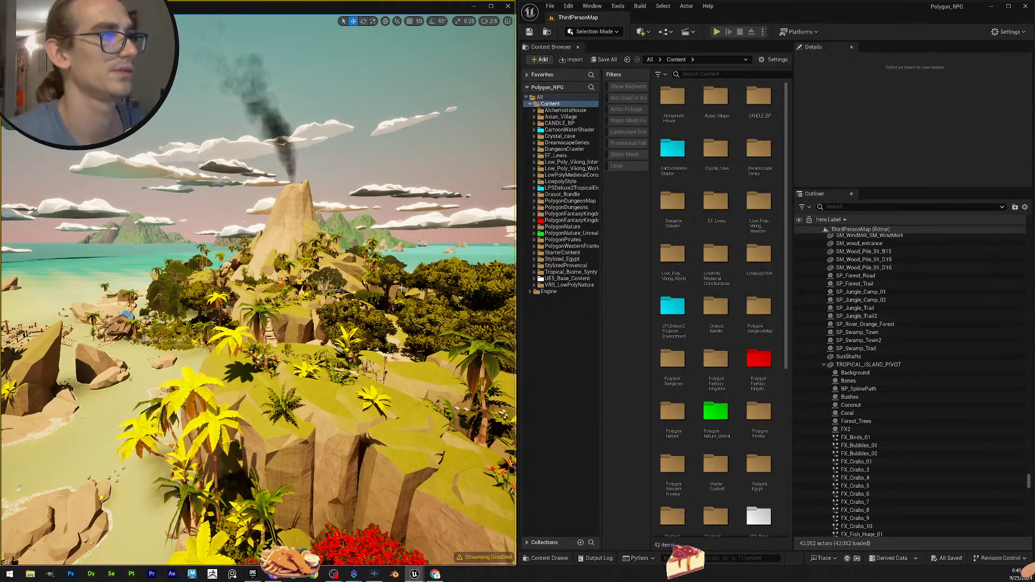
key("d")
right_click_drag(302, 286, 329, 286)
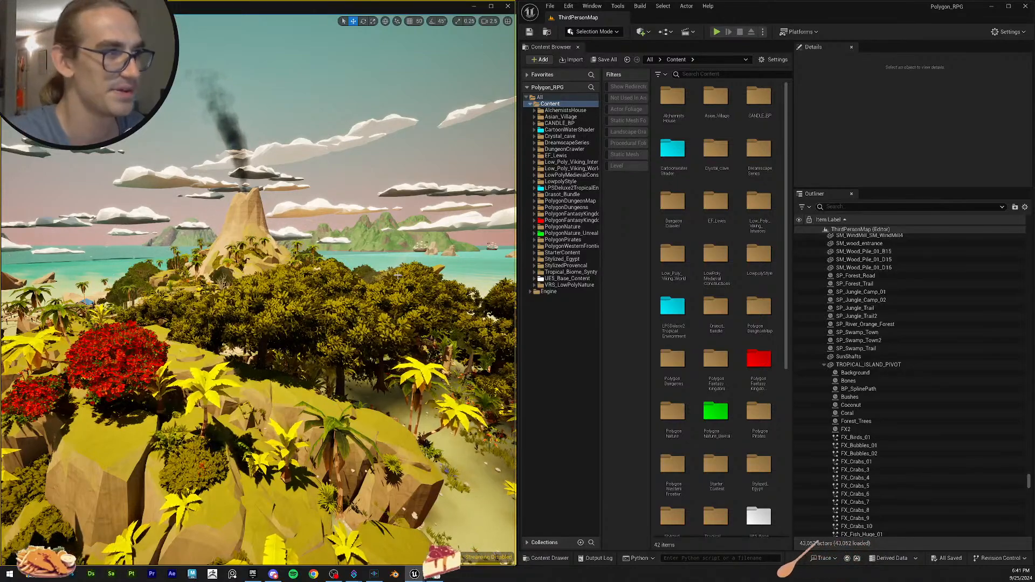
scroll(357, 252, "down", 1)
right_click_drag(358, 253, 234, 241)
key("w")
key("w")
key("w")
key("s")
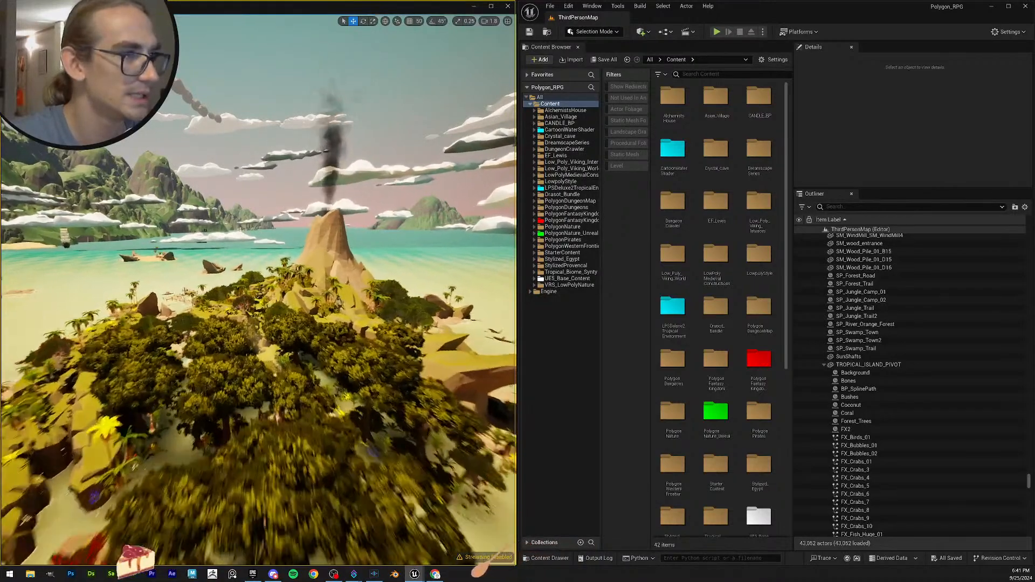
key("w")
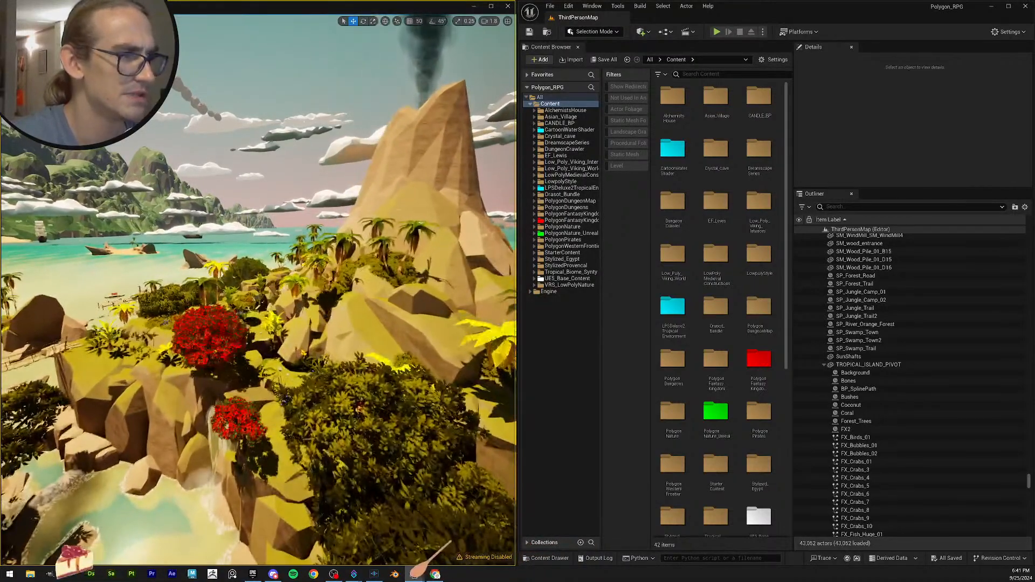
key("s")
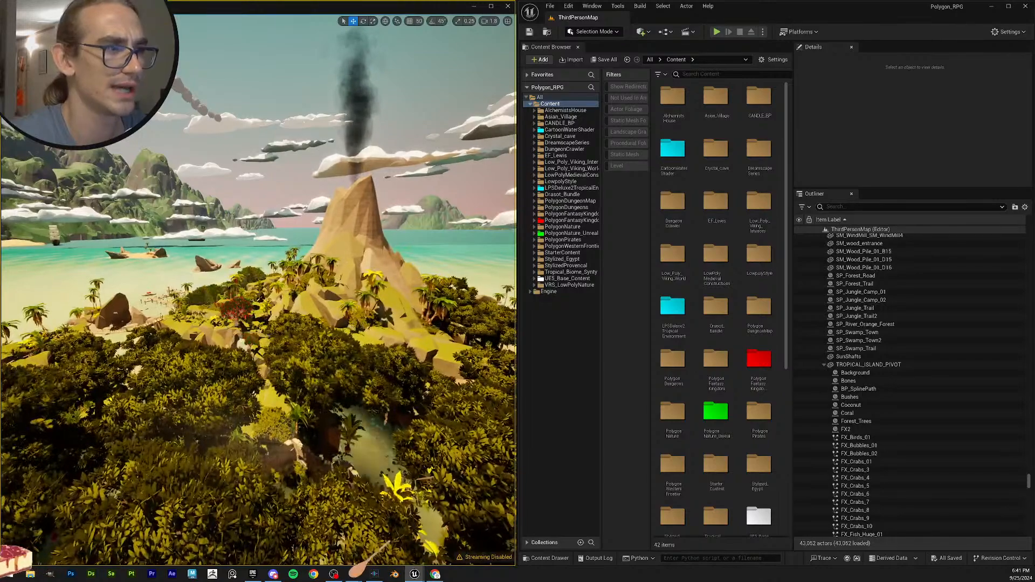
key("w")
right_click_drag(235, 241, 329, 237)
scroll(258, 291, "down", 5)
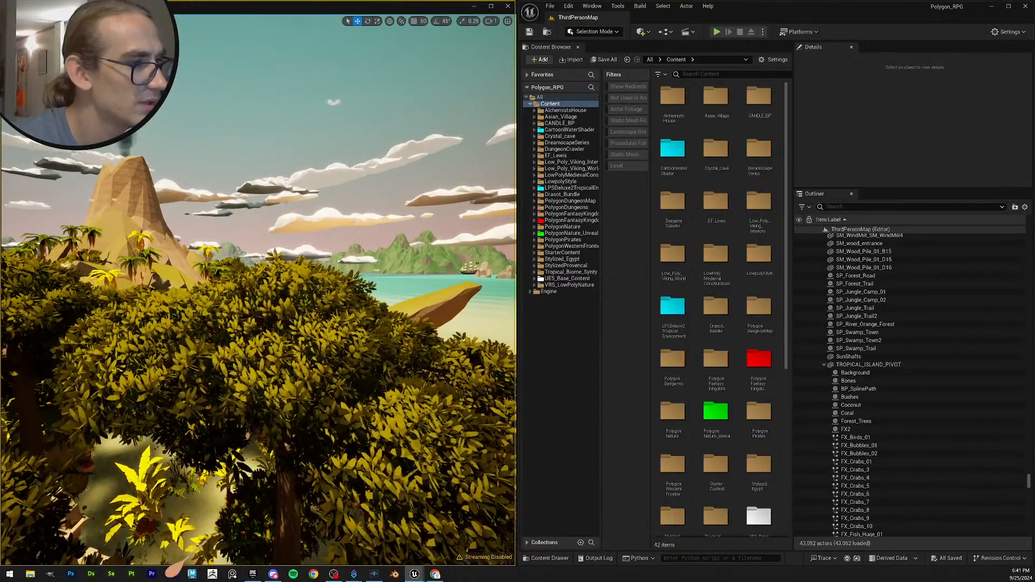
right_click_drag(302, 253, 178, 264)
key("w")
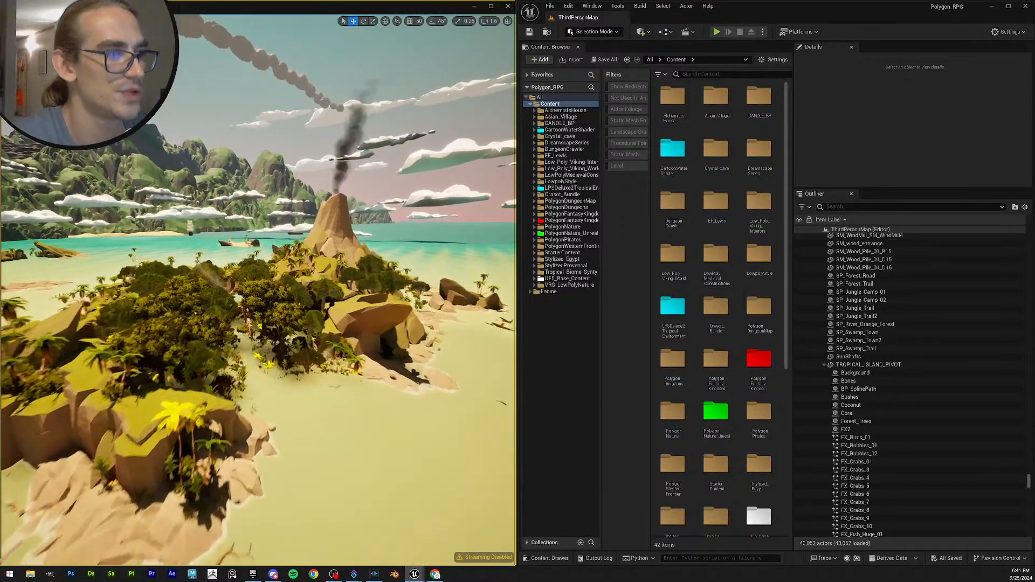
mouse_move(178, 264)
right_mouse_down()
mouse_move(102, 270)
mouse_move(170, 274)
right_mouse_up()
scroll(146, 267, "up", 3)
key("s")
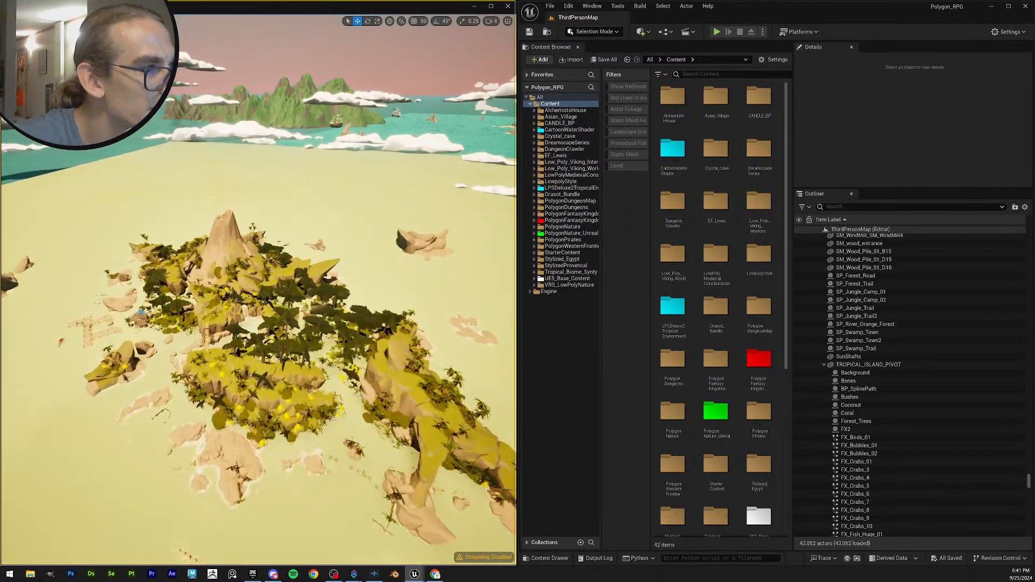
Examine the tropical island up close, including its flowering bushes, palms, rocks, waterfall and volcano.
key("w")
key("w")
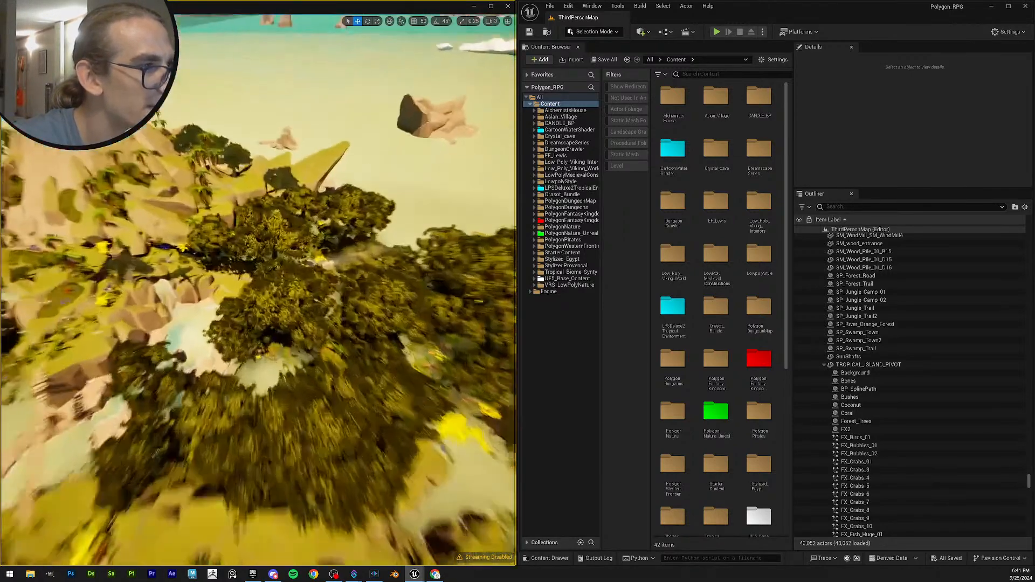
scroll(259, 291, "down", 4)
key("w")
scroll(259, 291, "down", 1)
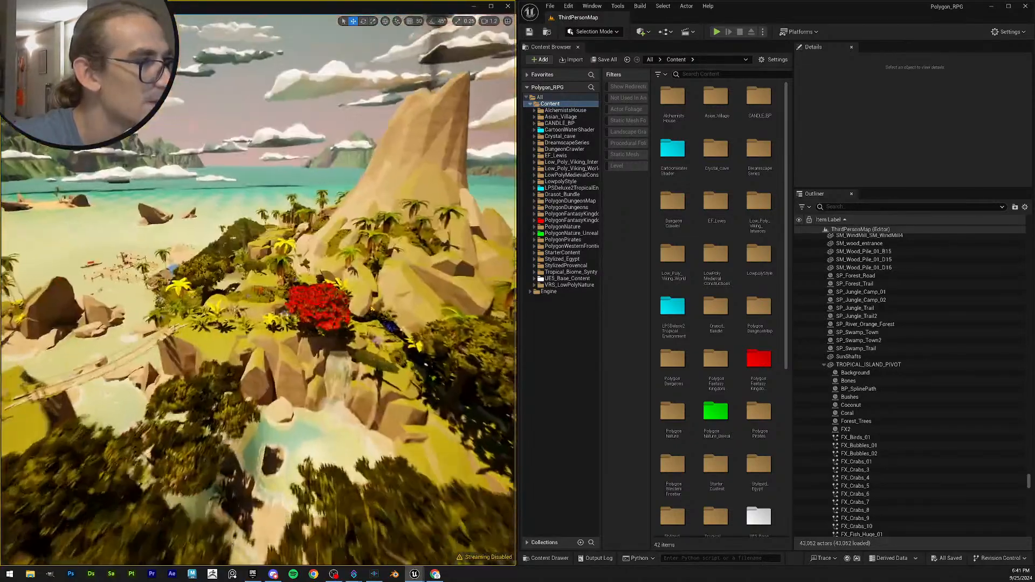
key("w")
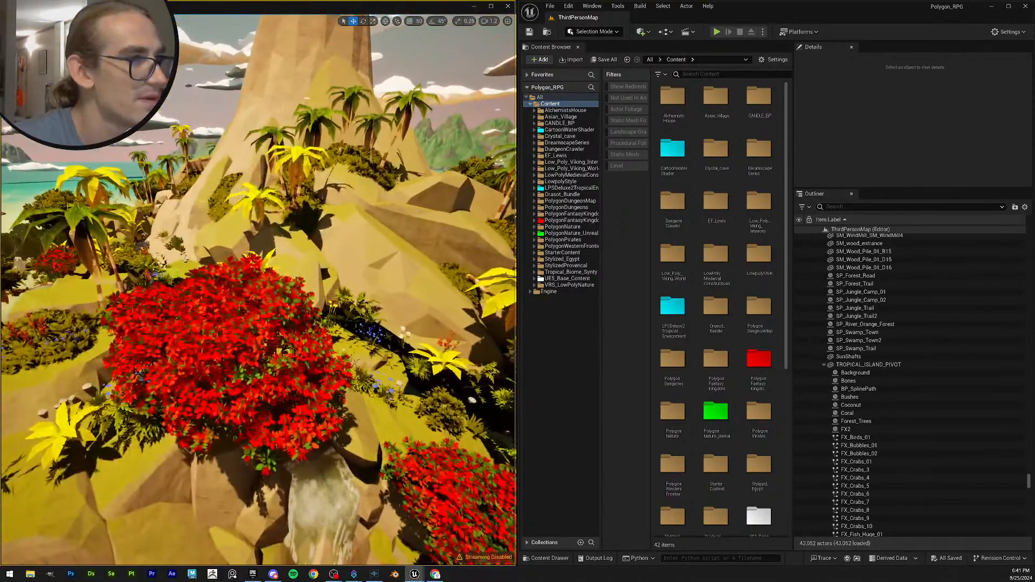
key("w")
scroll(259, 291, "down", 4)
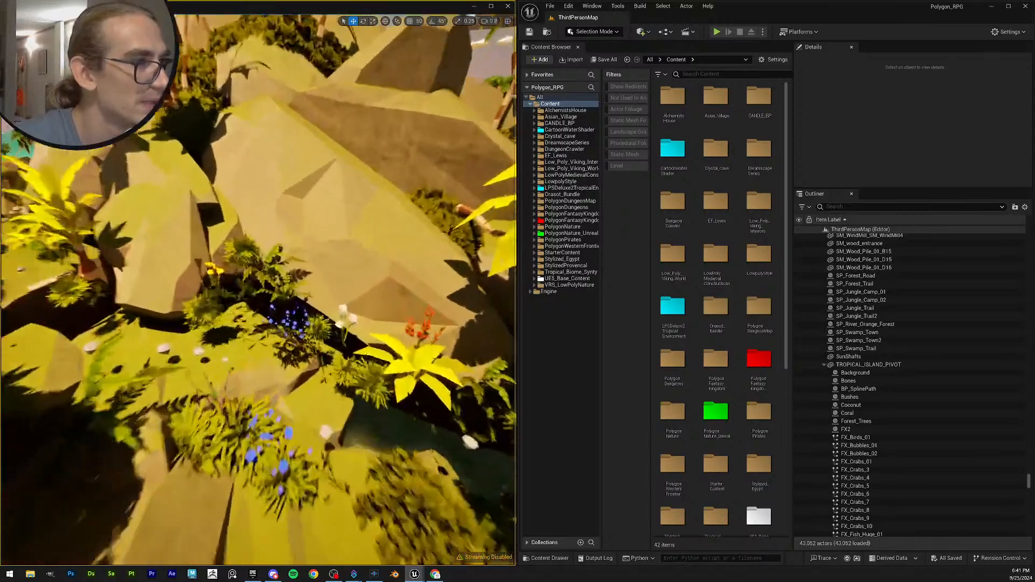
key("s")
right_click_drag(259, 291, 302, 226)
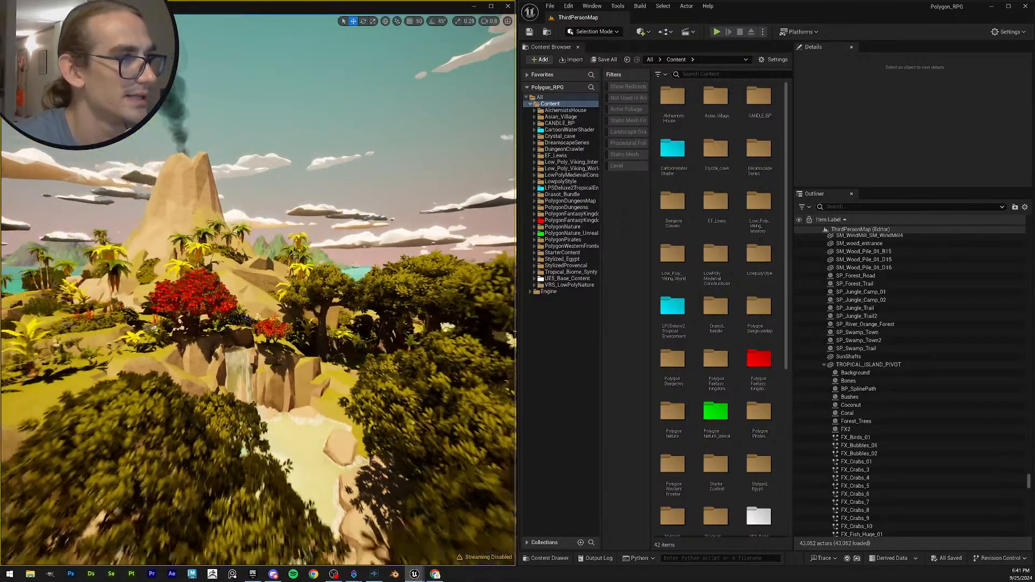
Examine the tropical island, its surrounding sand and the neighbouring pirate islands against the mainland coast from high above.
key("s")
right_click_drag(258, 291, 289, 301)
scroll(259, 291, "up", 6)
key("s")
scroll(259, 291, "up", 4)
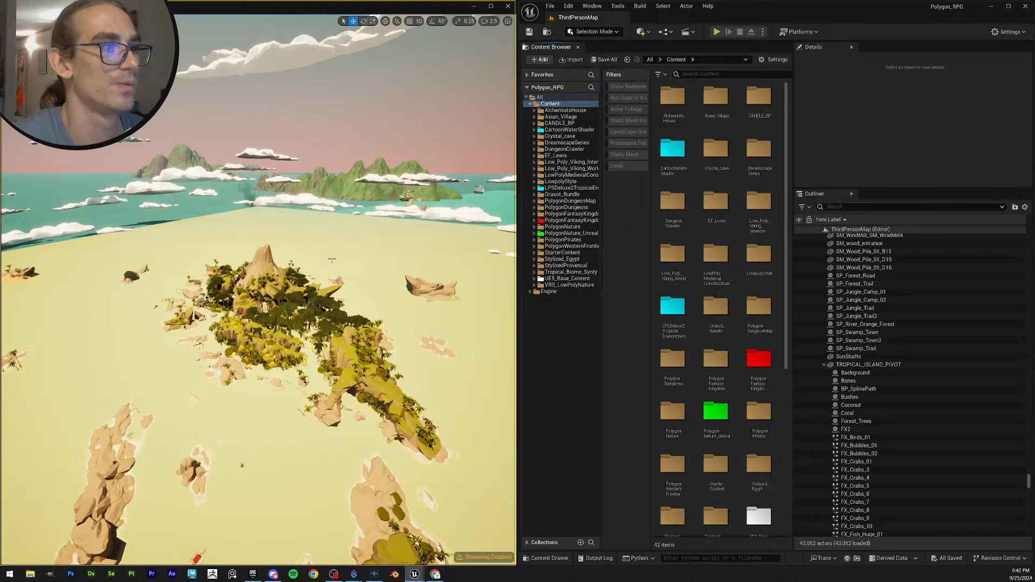
key("s")
right_click_drag(345, 243, 341, 274)
key("w")
key("s")
scroll(365, 239, "up", 2)
key("s")
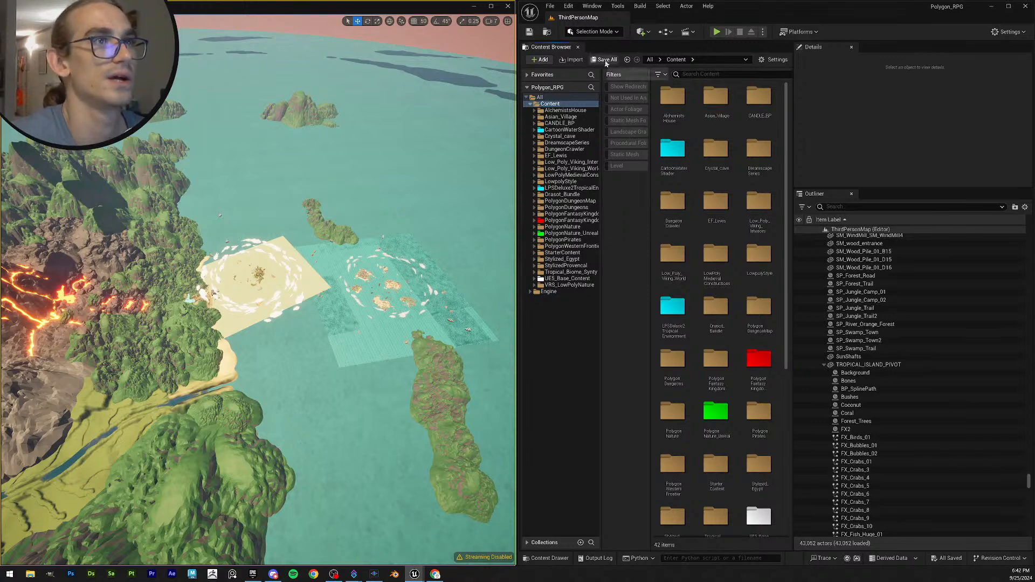
Move from the coastal overview to the mainland jungle and examine its vegetation and ground paths.
right_click_drag(262, 289, 229, 267)
key("w")
scroll(161, 285, "up", 2)
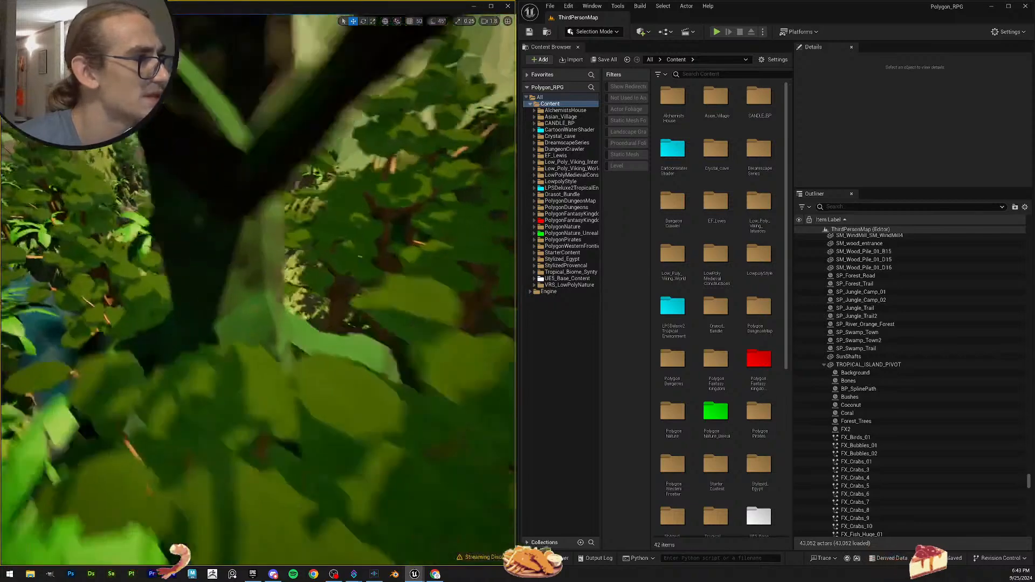
right_click_drag(258, 291, 259, 221)
key("d")
right_click_drag(283, 403, 283, 403)
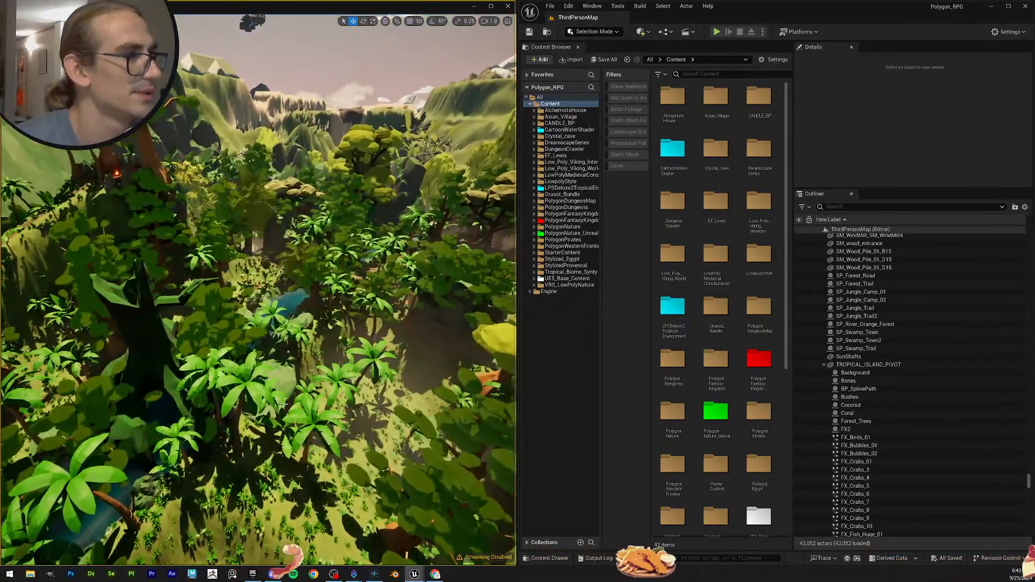
left_click(697, 75)
type("spli")
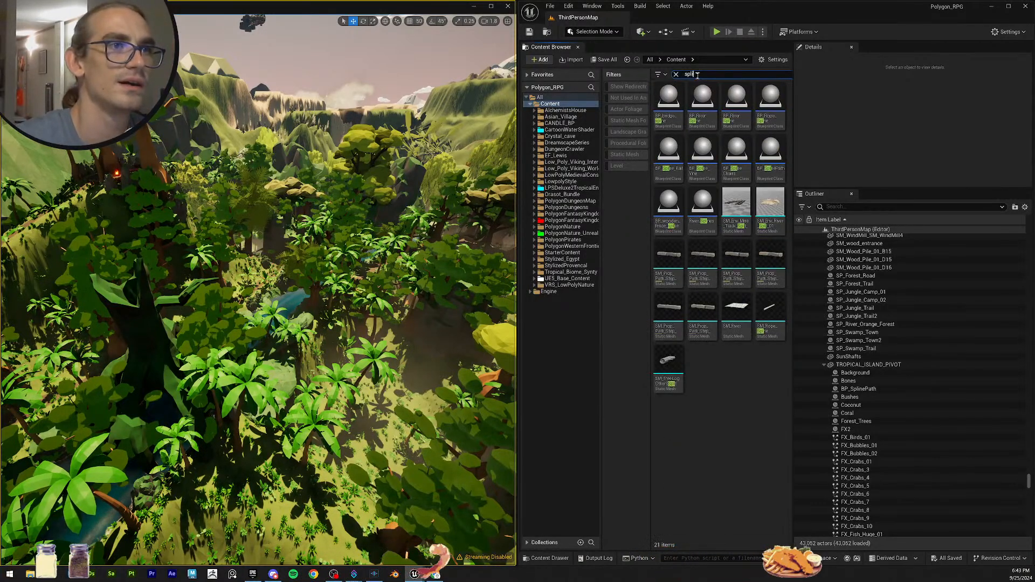
left_click(675, 74)
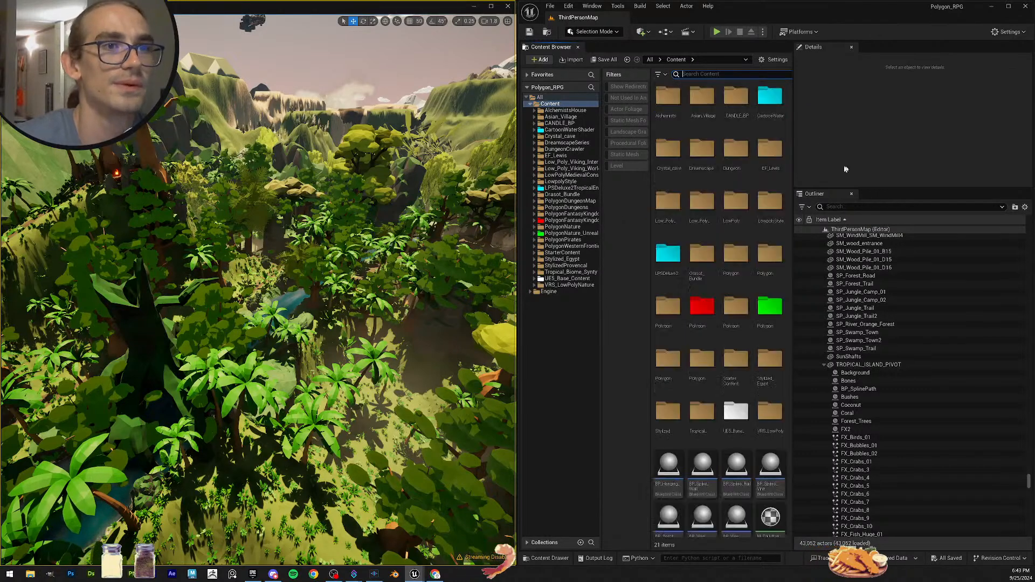
Filter the level's actors by "spline", select SP_Jungle_Trail and focus on it to examine its path.
type("spline")
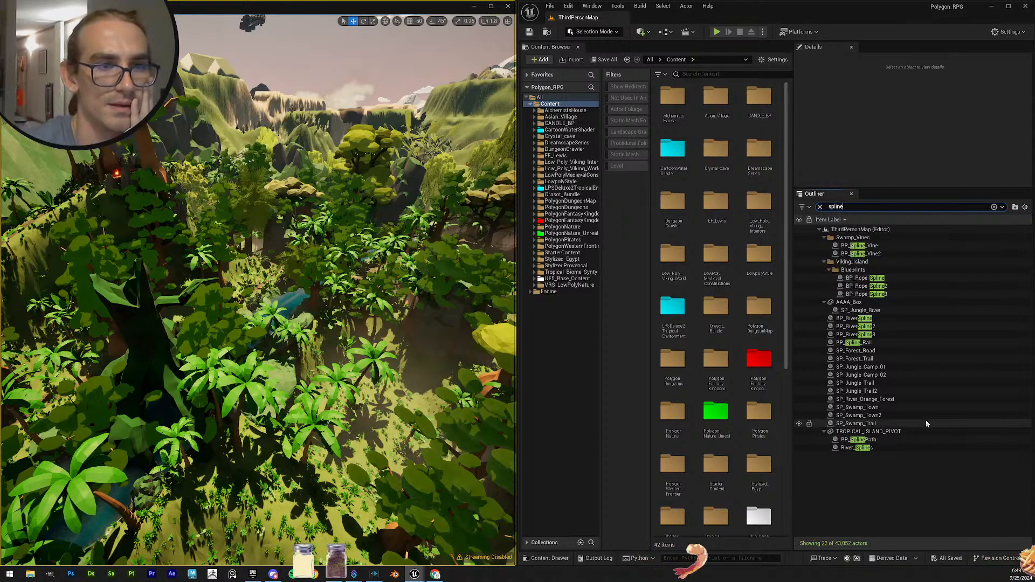
left_click(913, 384)
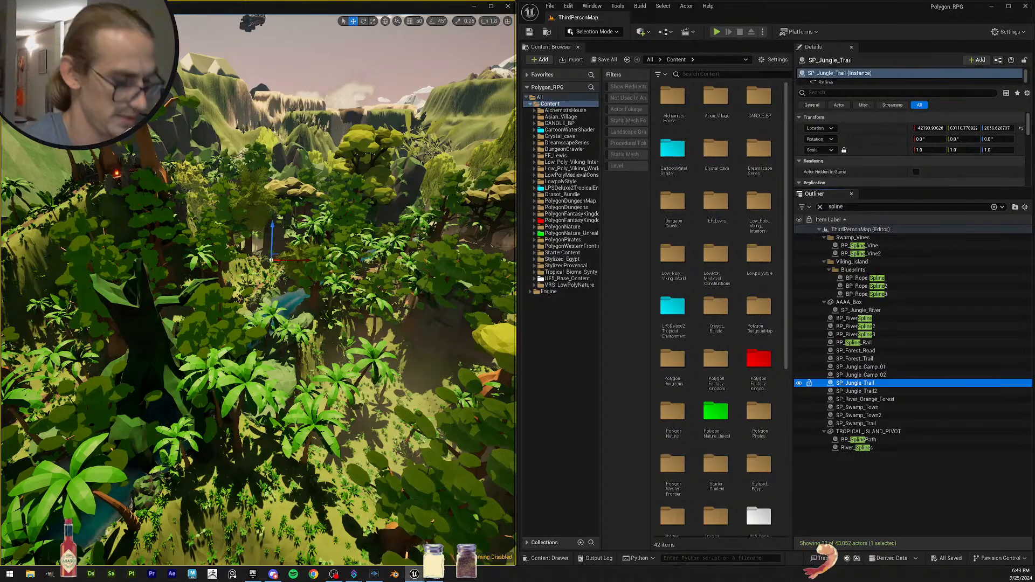
key("f")
right_click_drag(347, 306, 354, 306)
left_click(338, 313)
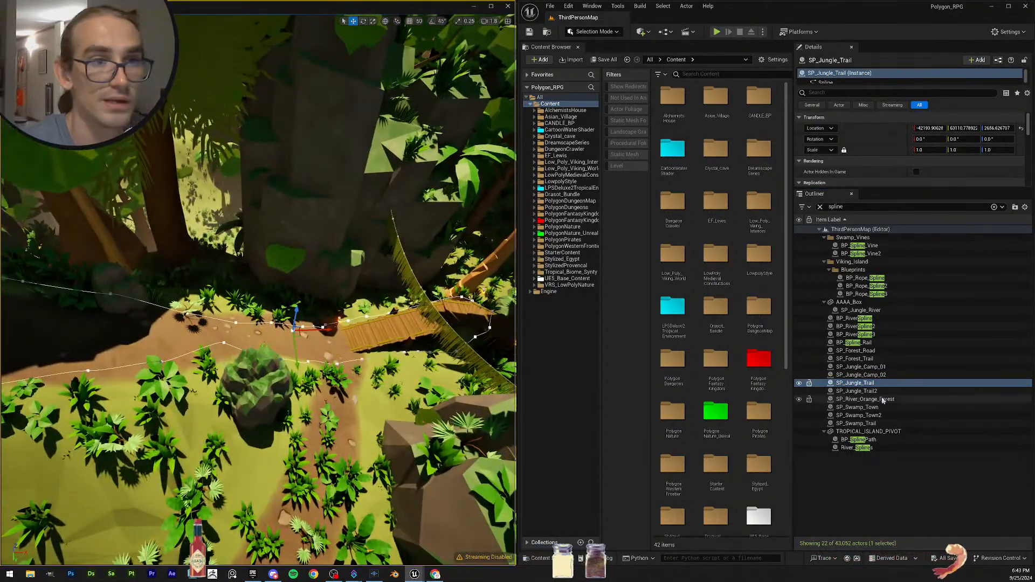
Select SP_Jungle_Trail2 and focus on it to examine how its spline runs through the jungle.
right_click_drag(339, 313, 362, 301)
key("g")
key("f")
key("g")
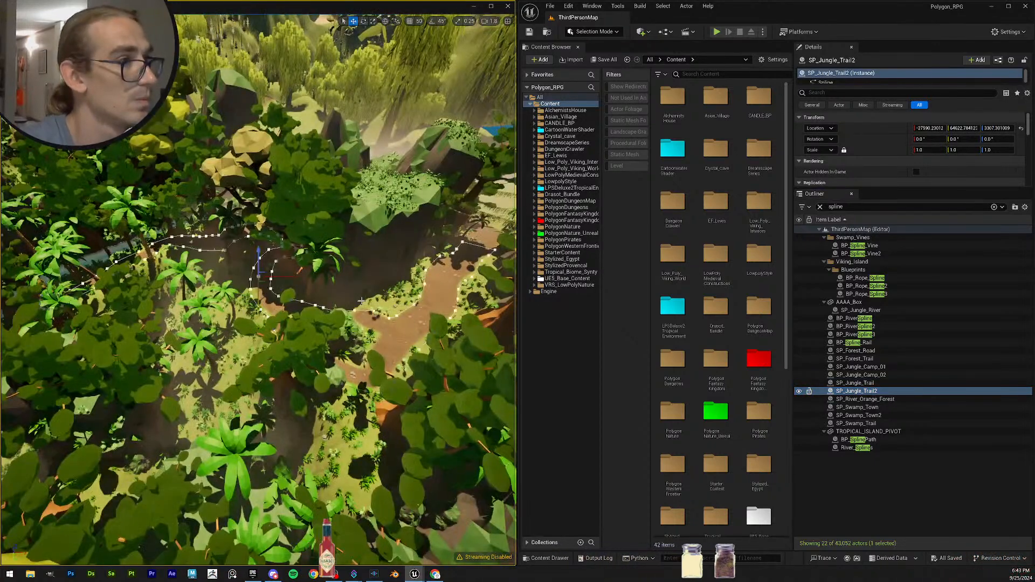
right_click_drag(269, 470, 269, 456)
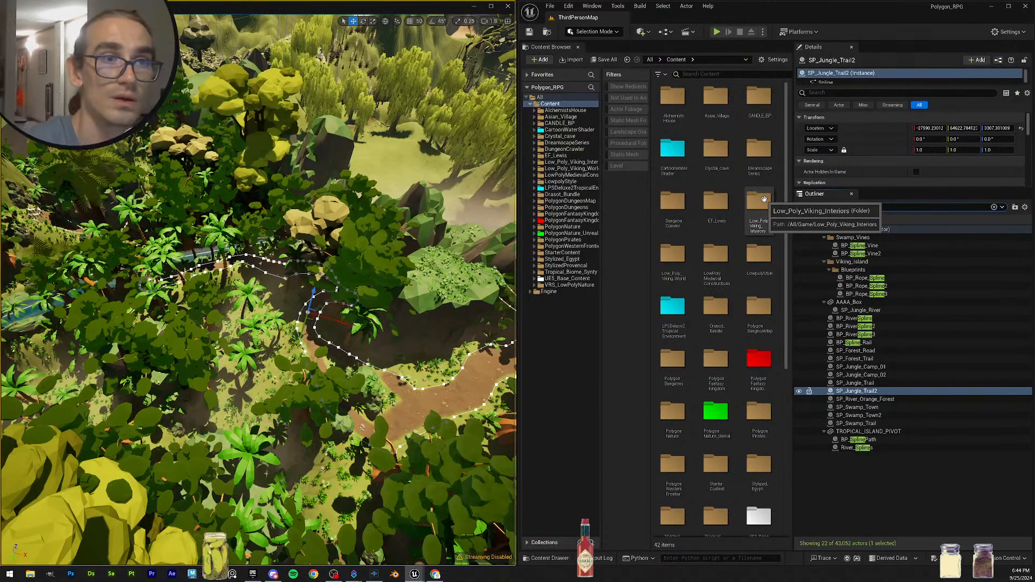
Filter the level's actors by "SP RIVER", select SP_Jungle_River under AAAA_Box and focus on it.
type("SP")
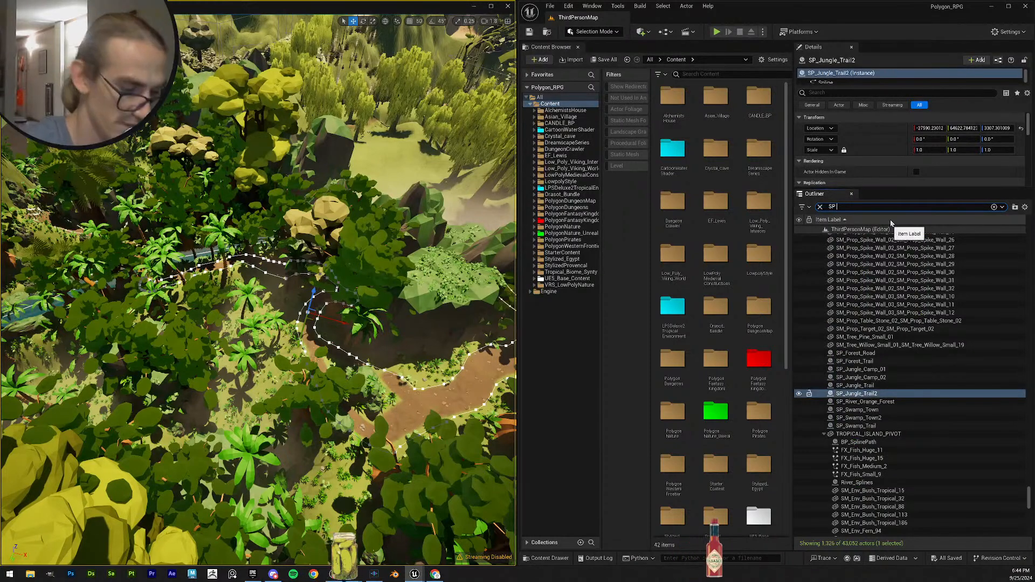
type(" RIVER")
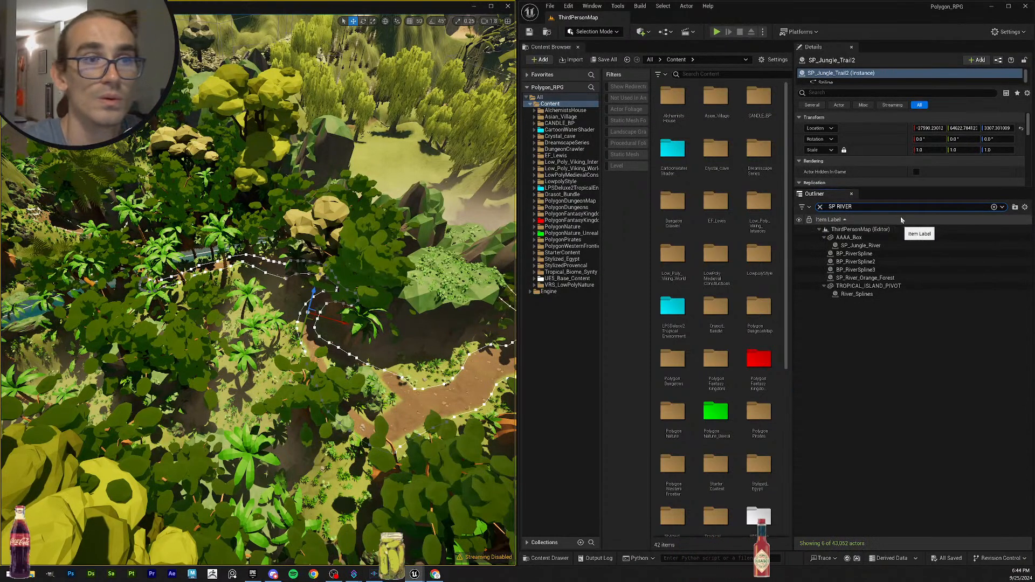
left_click(890, 247)
right_click_drag(403, 273, 129, 294)
key("f")
Follow the SP_Jungle_River spline through the jungle valley and examine how it sits in the terrain.
scroll(387, 297, "up", 3)
key("s")
key("w")
key("w")
scroll(379, 287, "up", 3)
key("w")
key("w")
key("w")
key("s")
key("w")
scroll(403, 397, "down", 1)
key("w")
scroll(386, 398, "down", 2)
key("w")
scroll(335, 308, "down", 1)
key("e")
scroll(330, 297, "down", 1)
key("q")
scroll(329, 293, "down", 1)
key("e")
key("w")
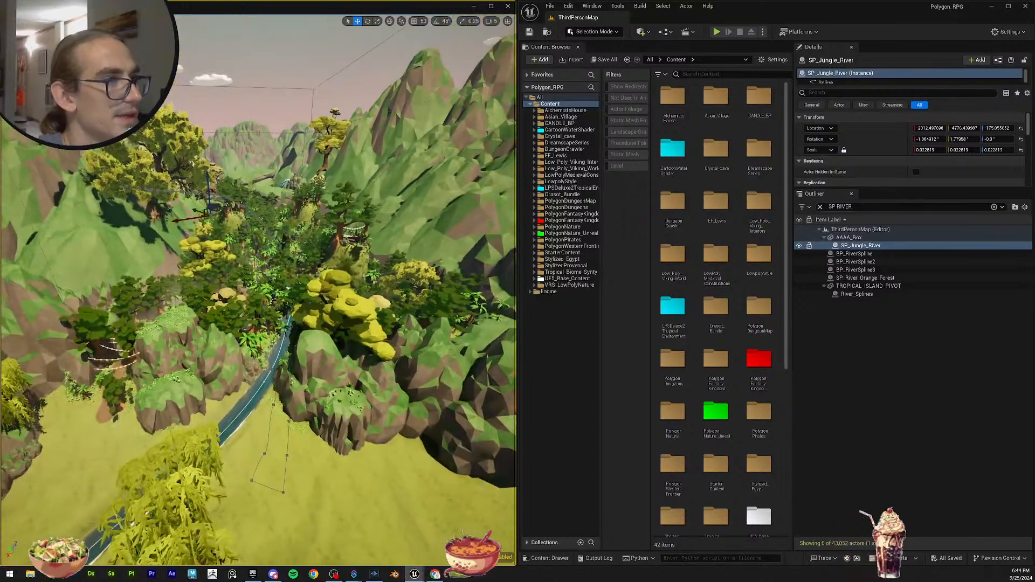
Clear the selection and examine the whole map from above, including its rivers, biomes and offshore islands.
key("Escape")
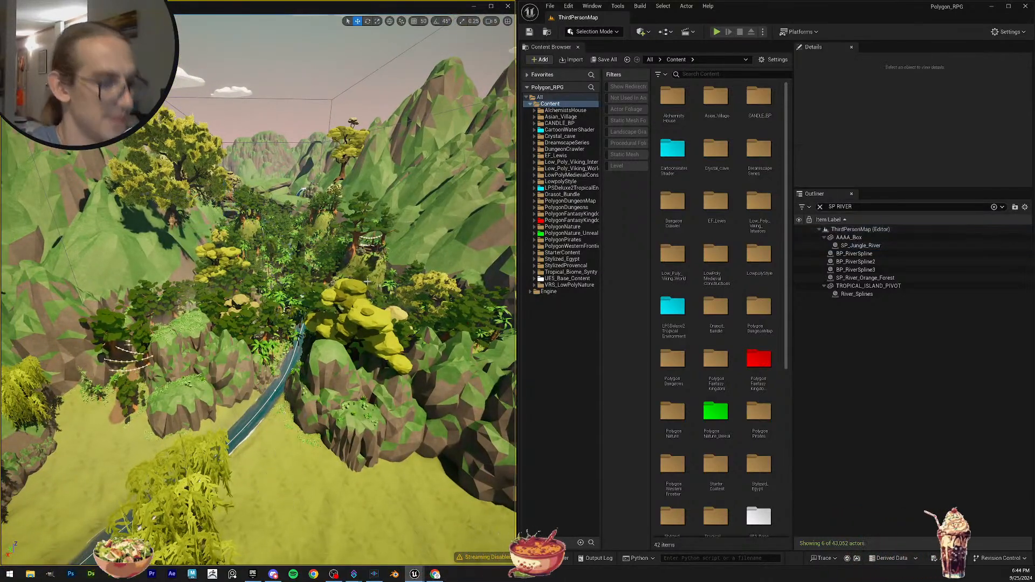
key("e")
right_click_drag(317, 246, 75, 255)
scroll(76, 256, "up", 1)
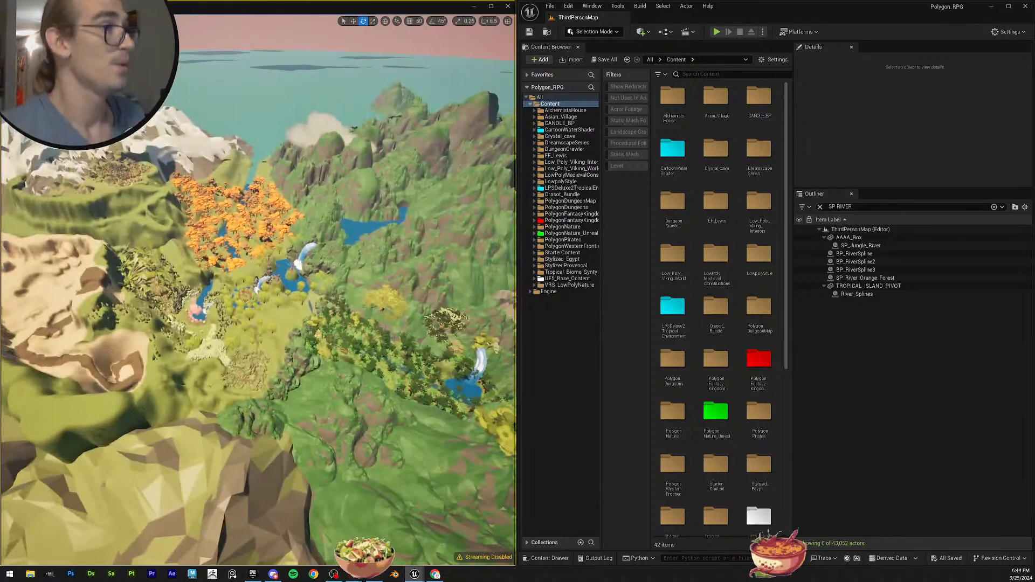
scroll(258, 269, "up", 6)
right_click_drag(259, 270, 376, 271)
scroll(370, 277, "up", 1)
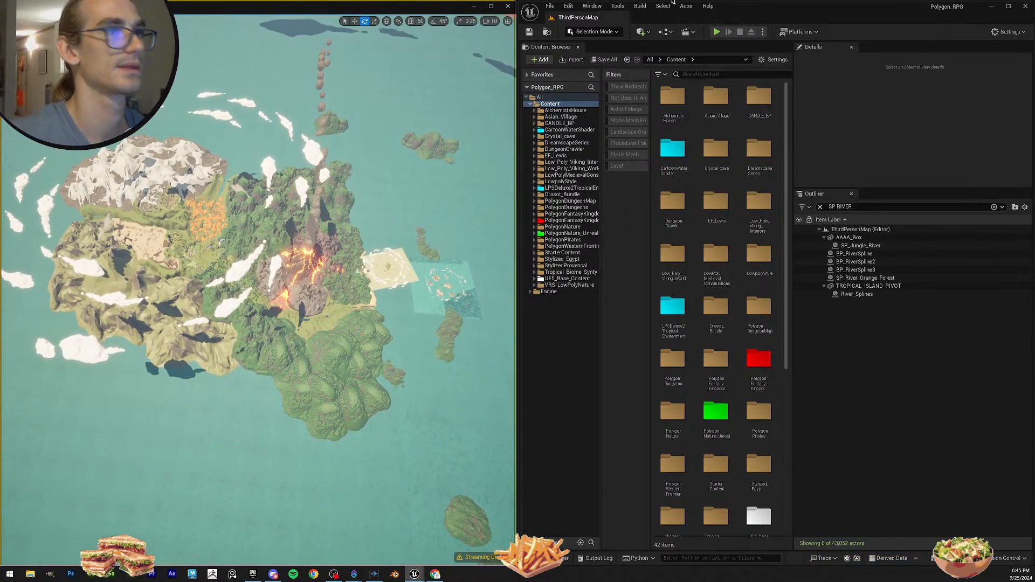